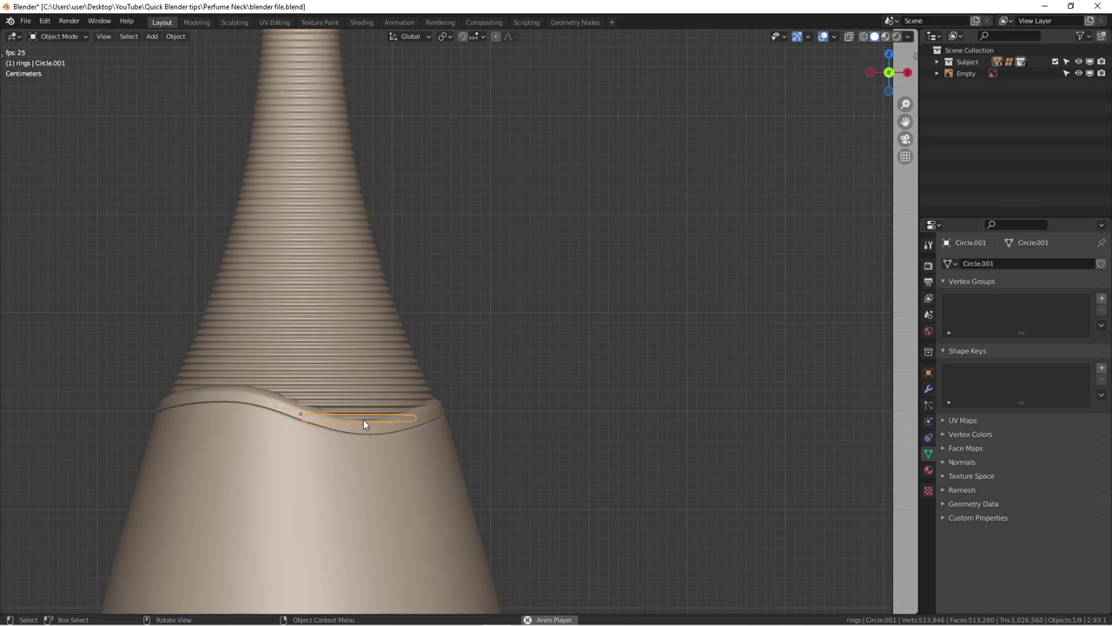
# Compare the finished perfume bottle model with the reference photo beside it in front view.
pyautogui.scroll(-2, 354, 385)
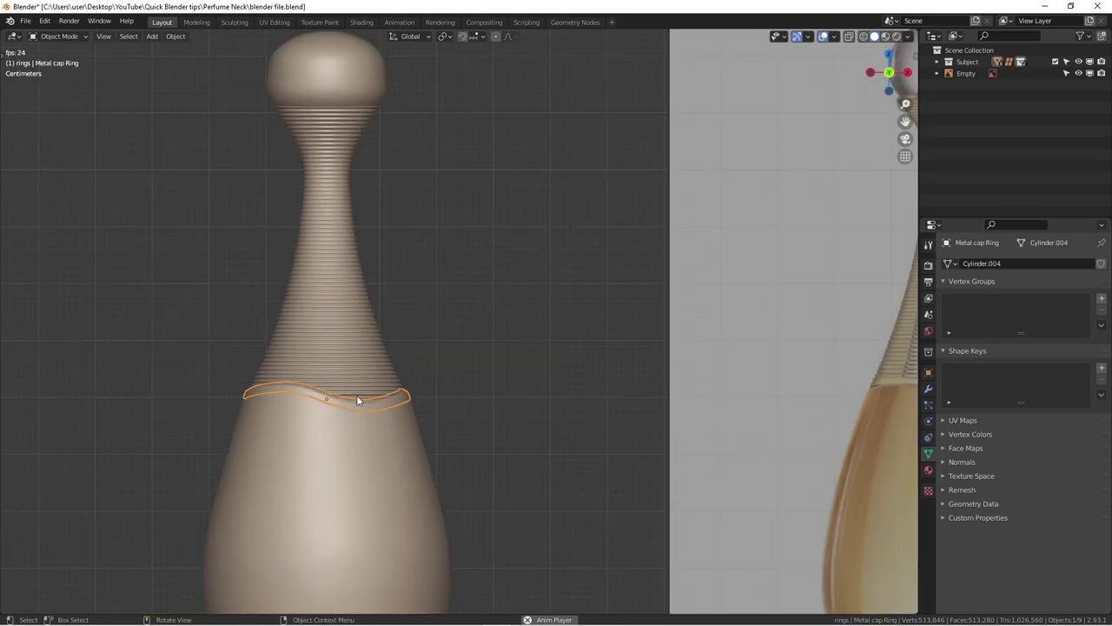
pyautogui.scroll(-4, 347, 376)
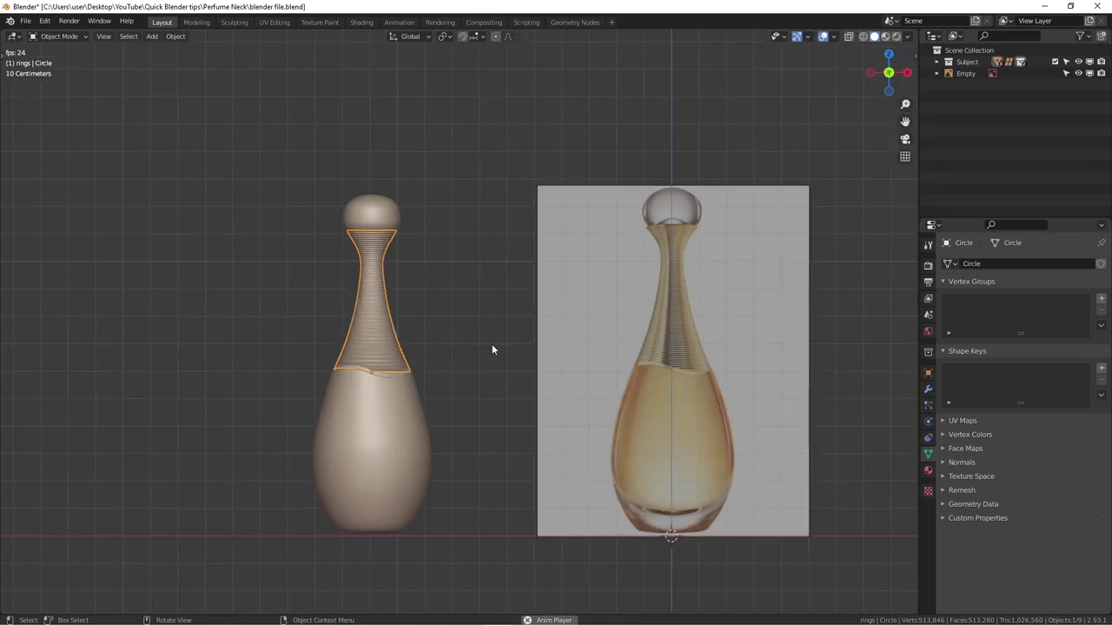
pyautogui.scroll(1, 492, 348)
pyautogui.keyDown('shift'); pyautogui.moveTo(482, 346); pyautogui.dragTo(394, 335, button='middle'); pyautogui.keyUp('shift')
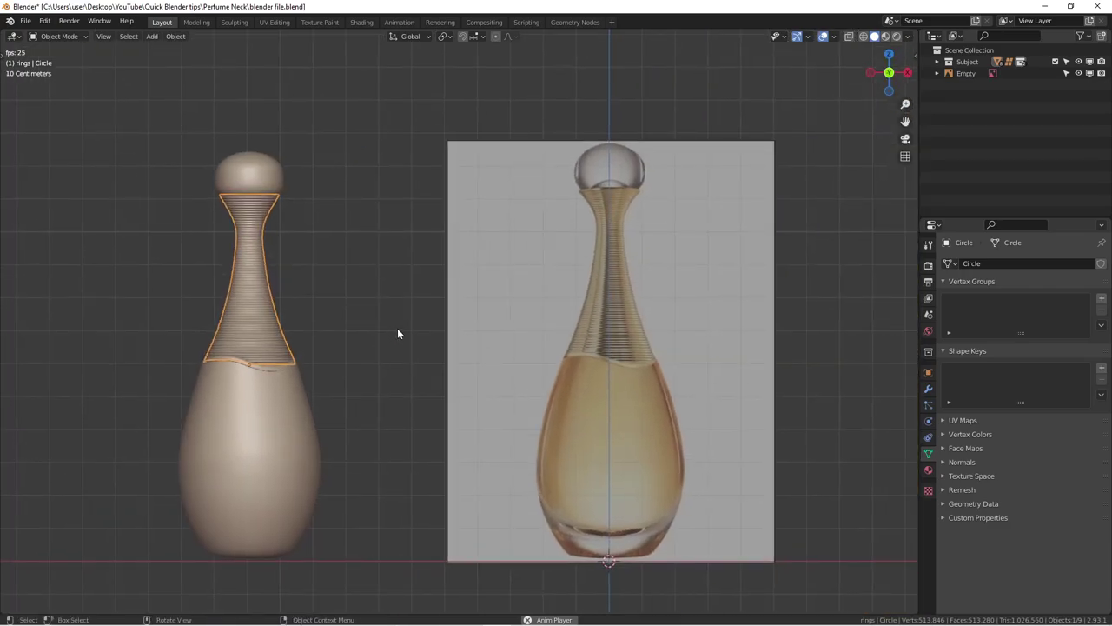
pyautogui.scroll(-1, 397, 330)
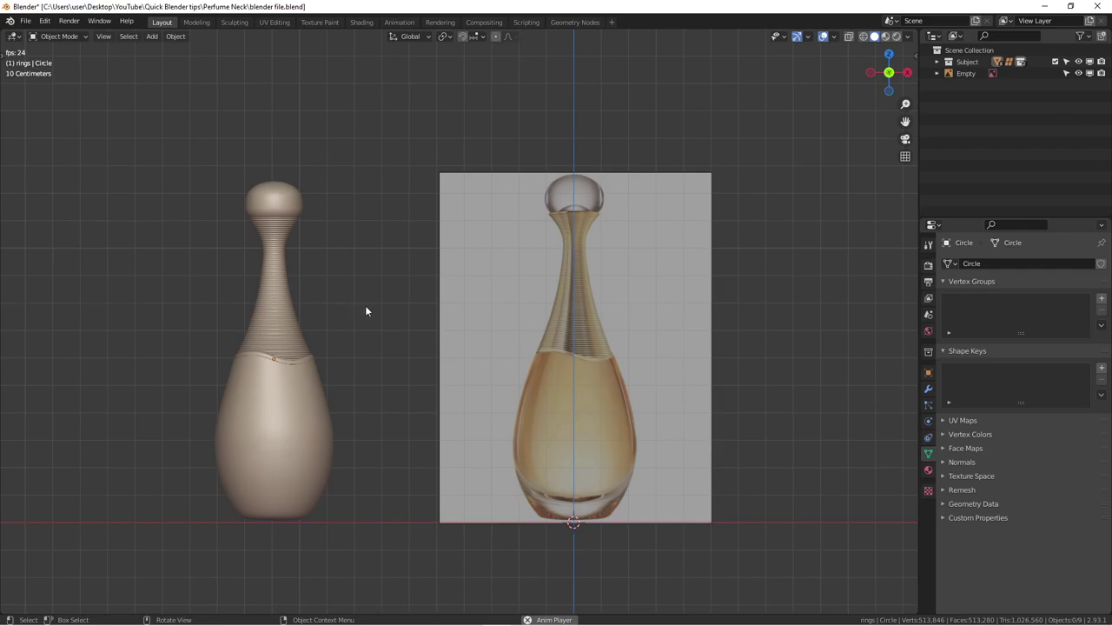
pyautogui.scroll(-2, 360, 305)
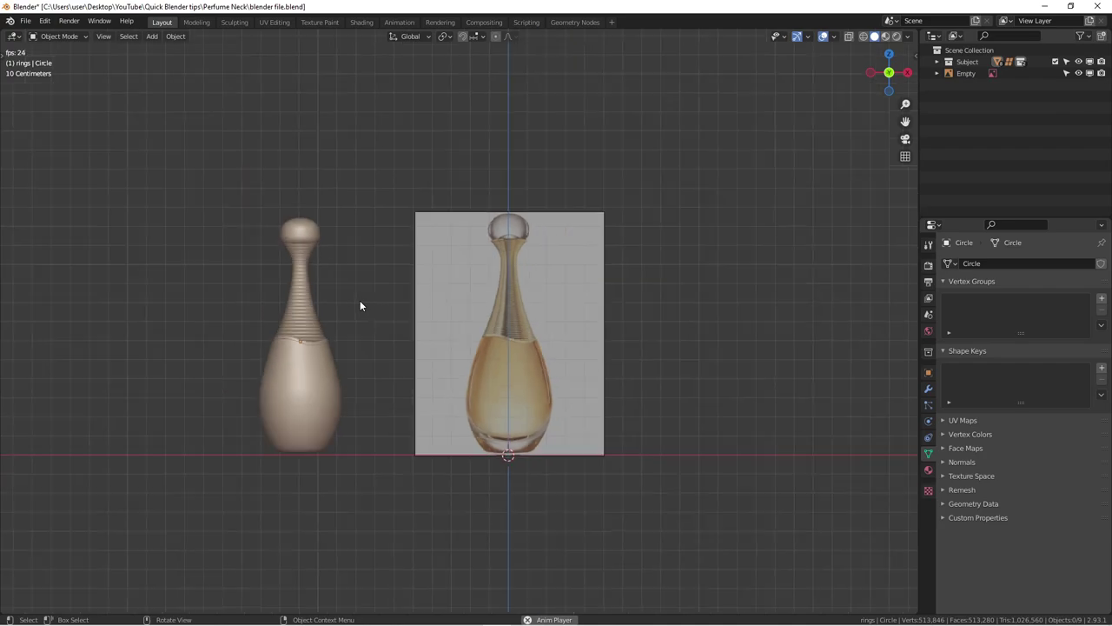
pyautogui.scroll(3, 360, 305)
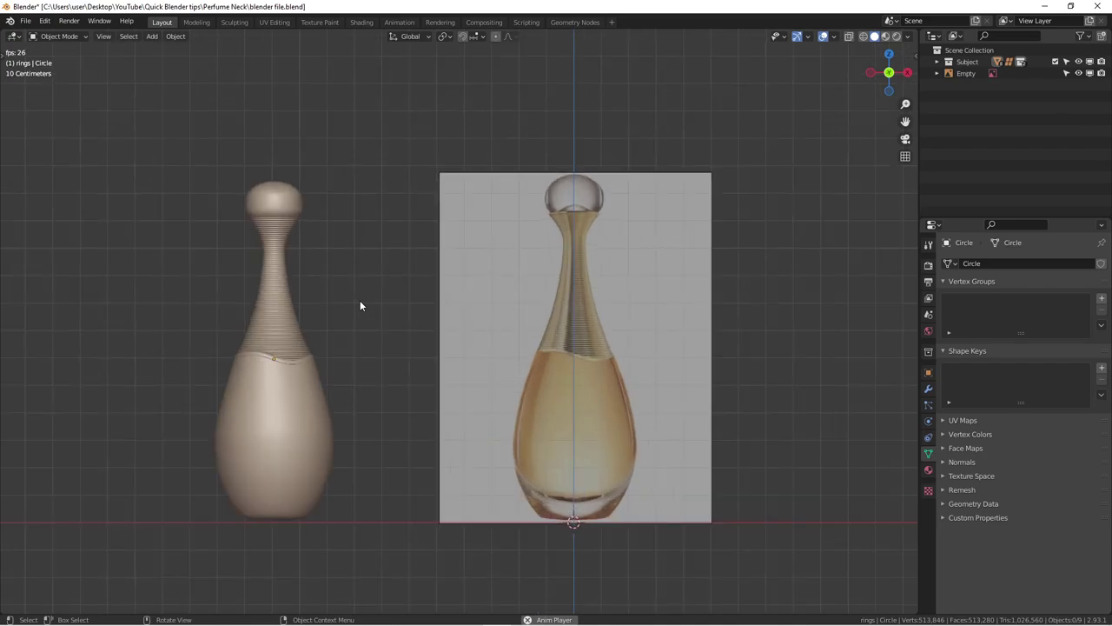
pyautogui.scroll(2, 359, 305)
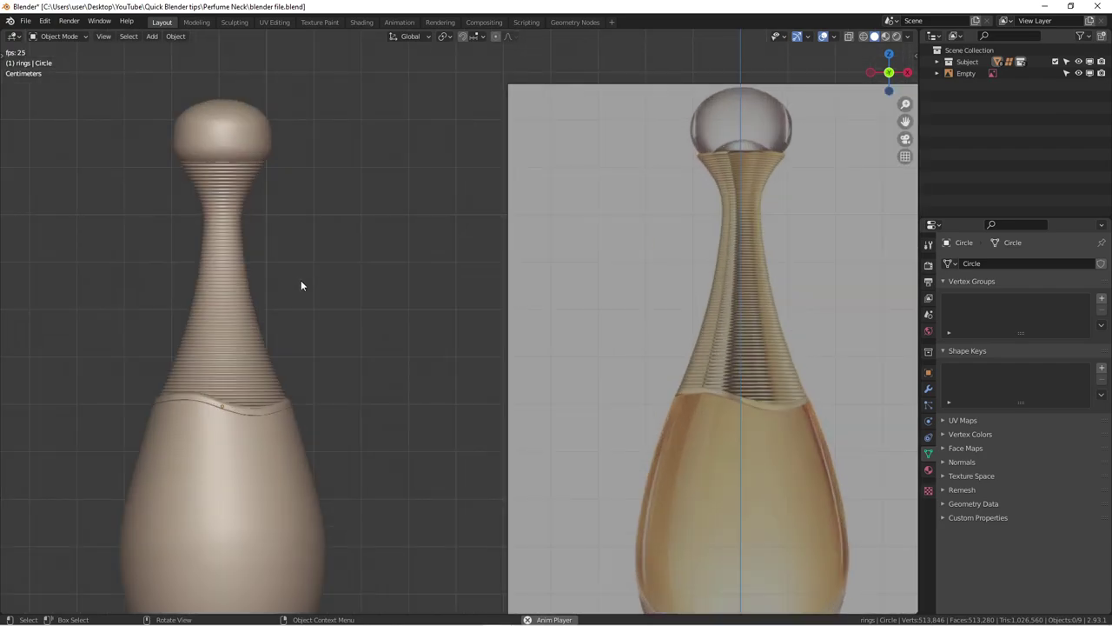
pyautogui.scroll(-1, 371, 274)
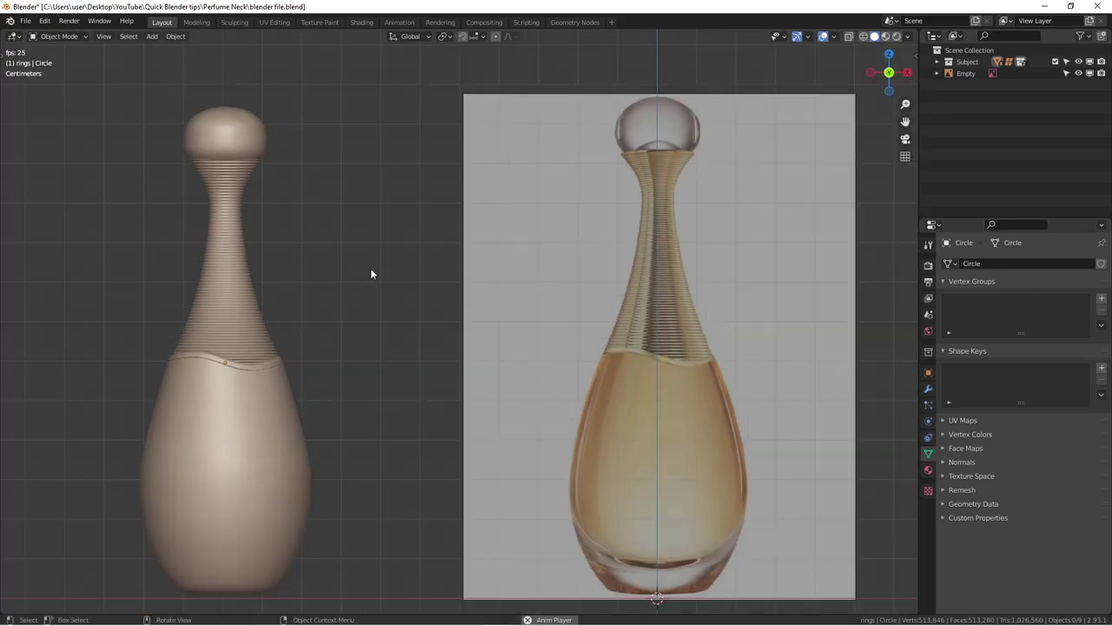
pyautogui.scroll(-2, 369, 270)
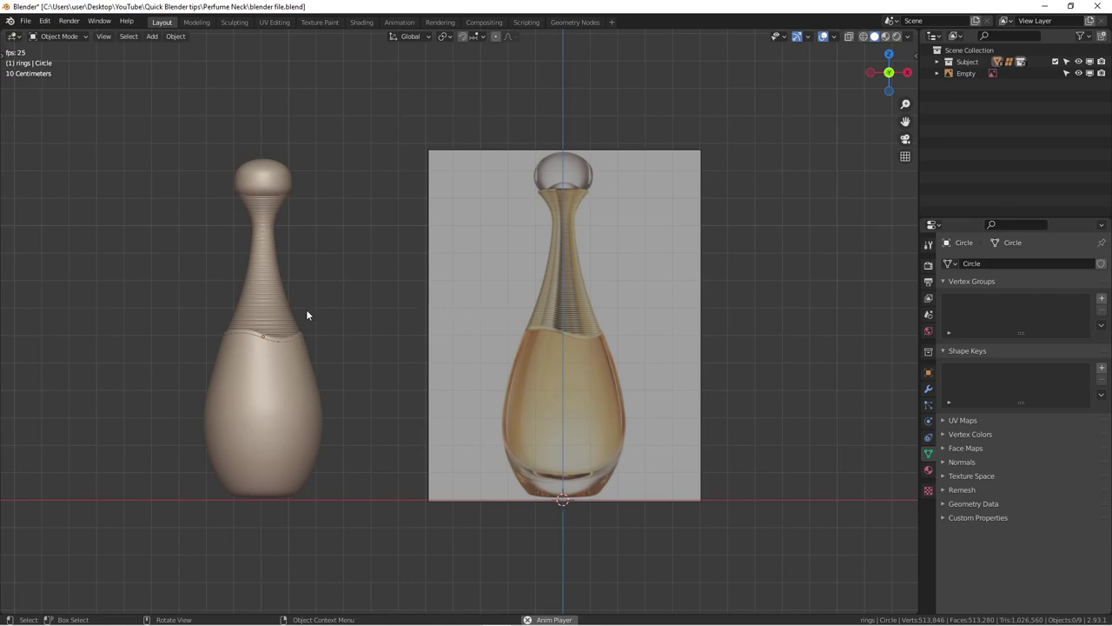
pyautogui.scroll(2, 306, 315)
pyautogui.scroll(-2, 563, 296)
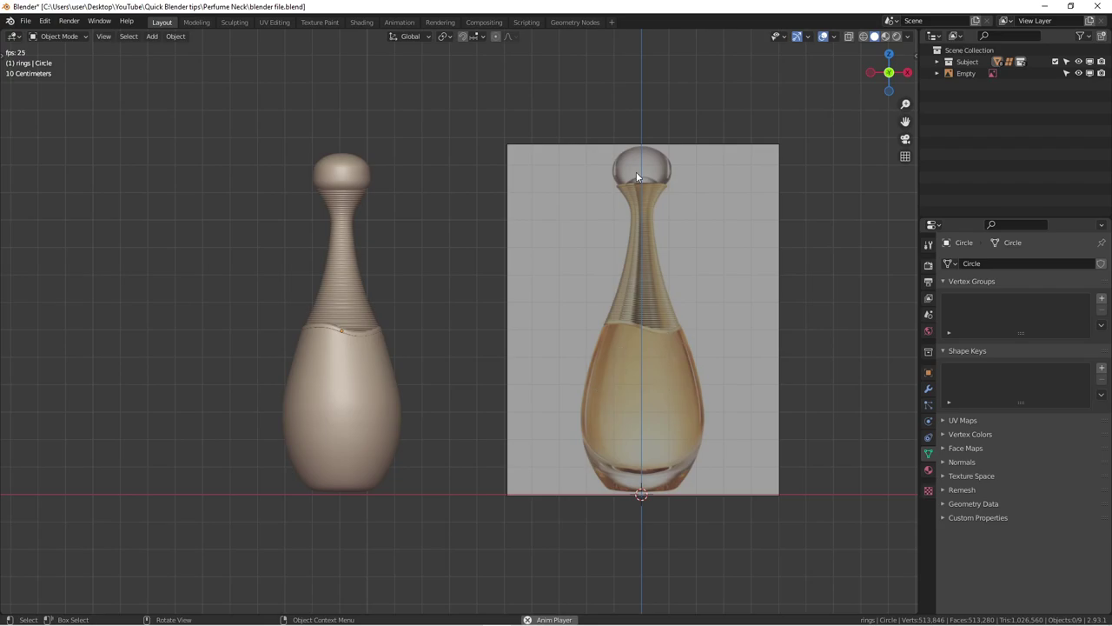
pyautogui.rightClick(726, 129)
pyautogui.hotkey('shift', 'a')
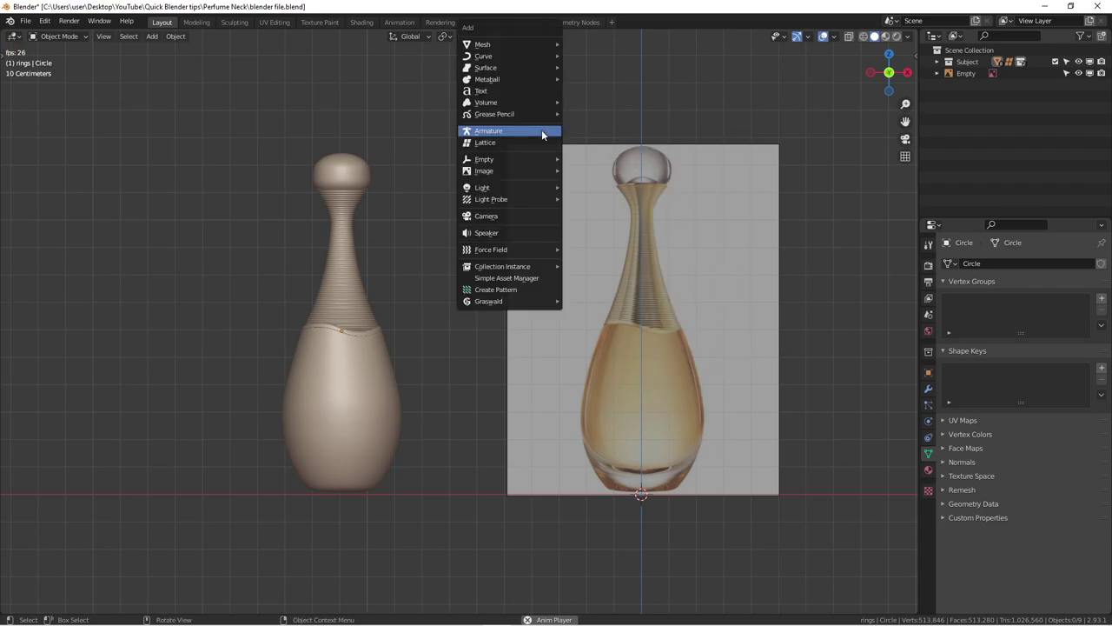
pyautogui.moveTo(522, 44)
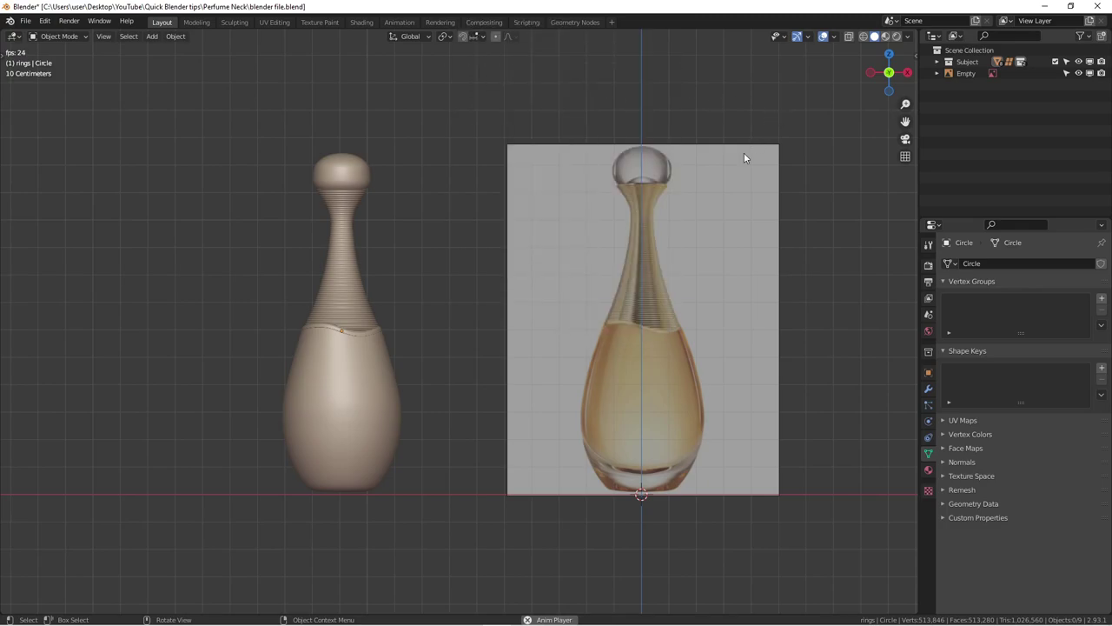
# Examine the ribbed neck and rounded cap of the bottle against the reference photo.
pyautogui.scroll(3, 652, 179)
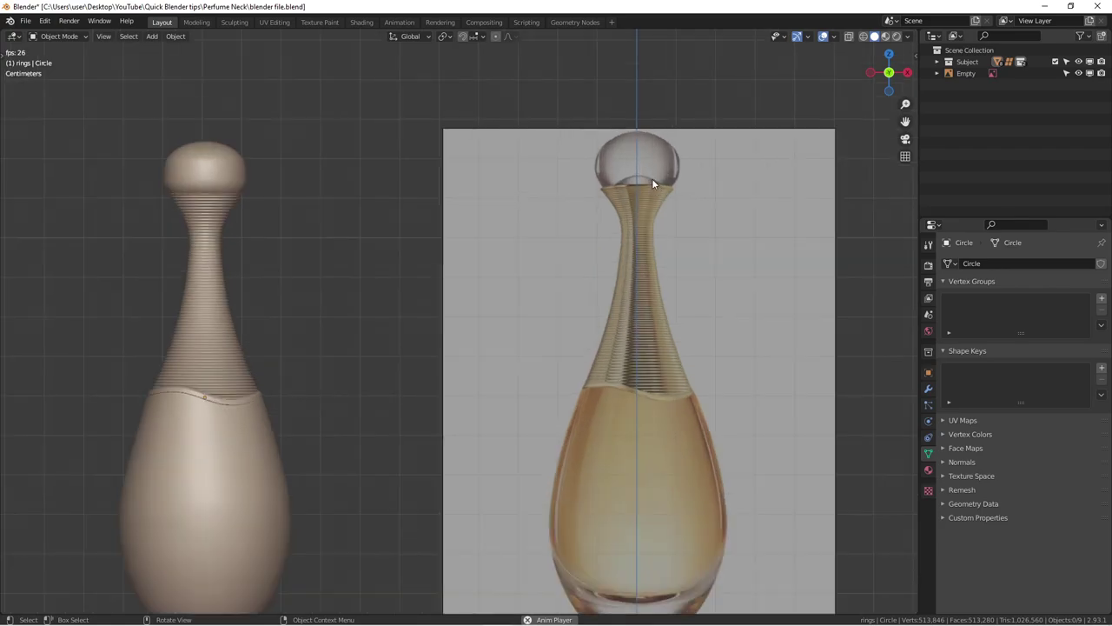
pyautogui.scroll(-3, 633, 398)
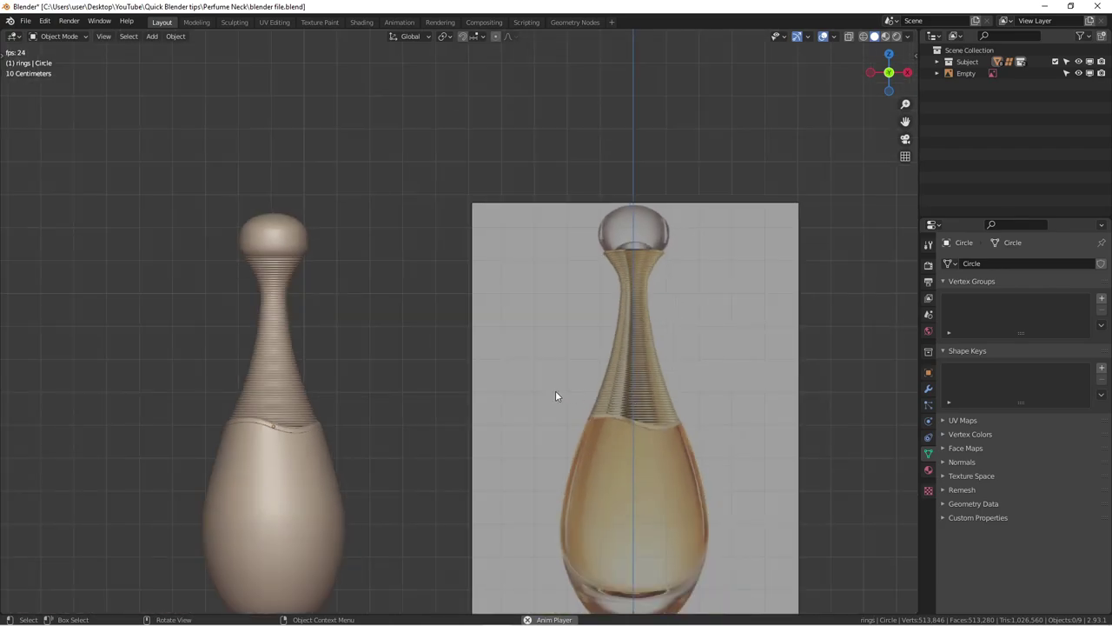
pyautogui.scroll(3, 277, 350)
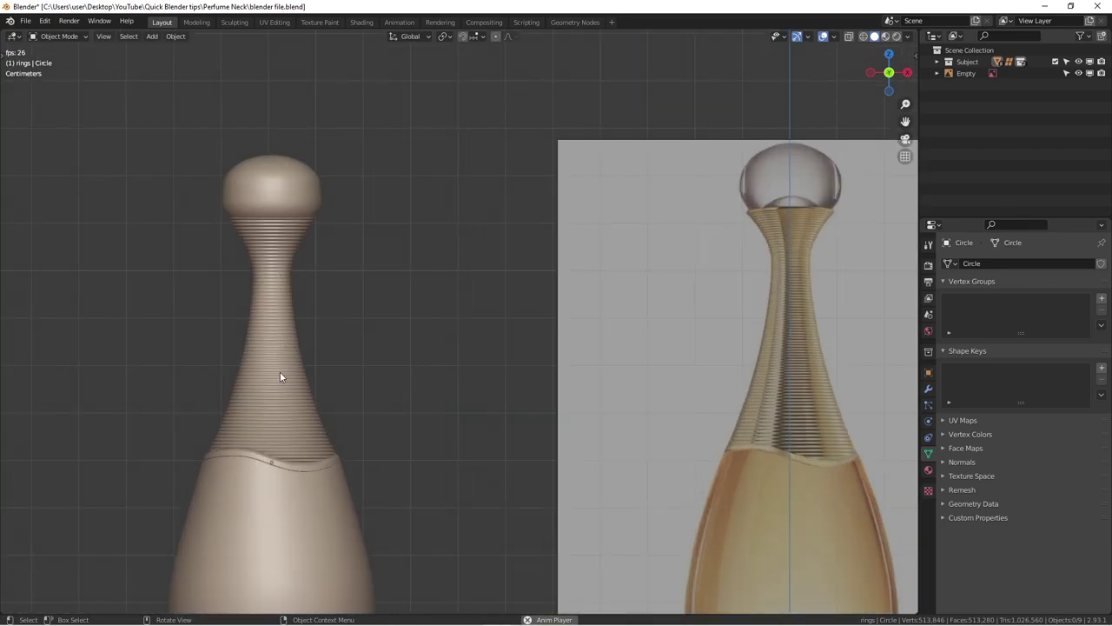
pyautogui.scroll(-2, 280, 377)
pyautogui.scroll(-2, 351, 360)
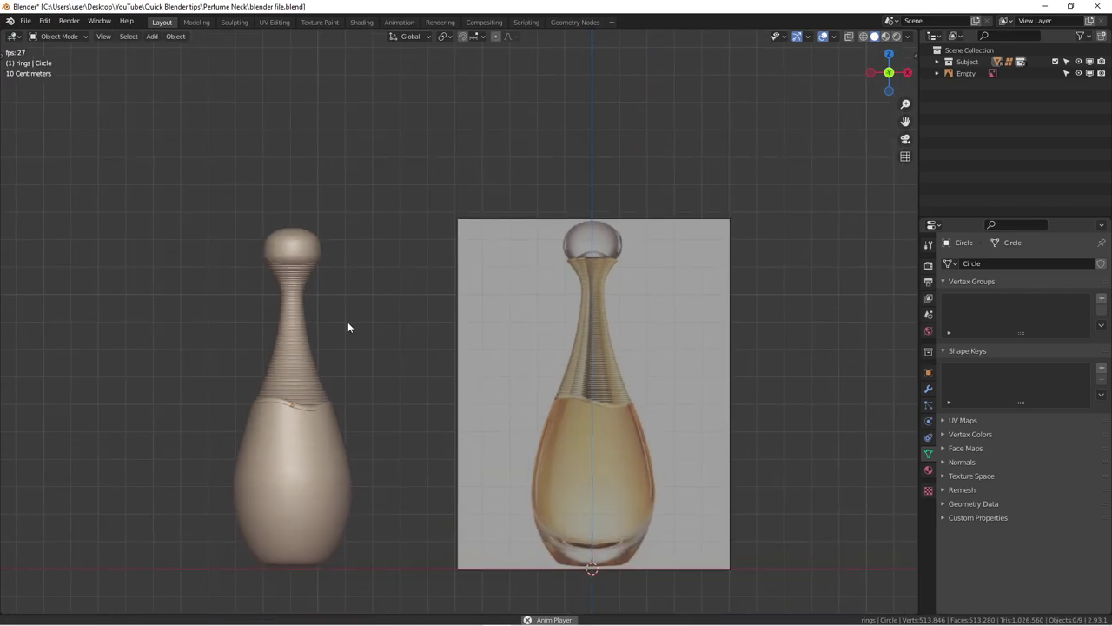
pyautogui.scroll(2, 327, 308)
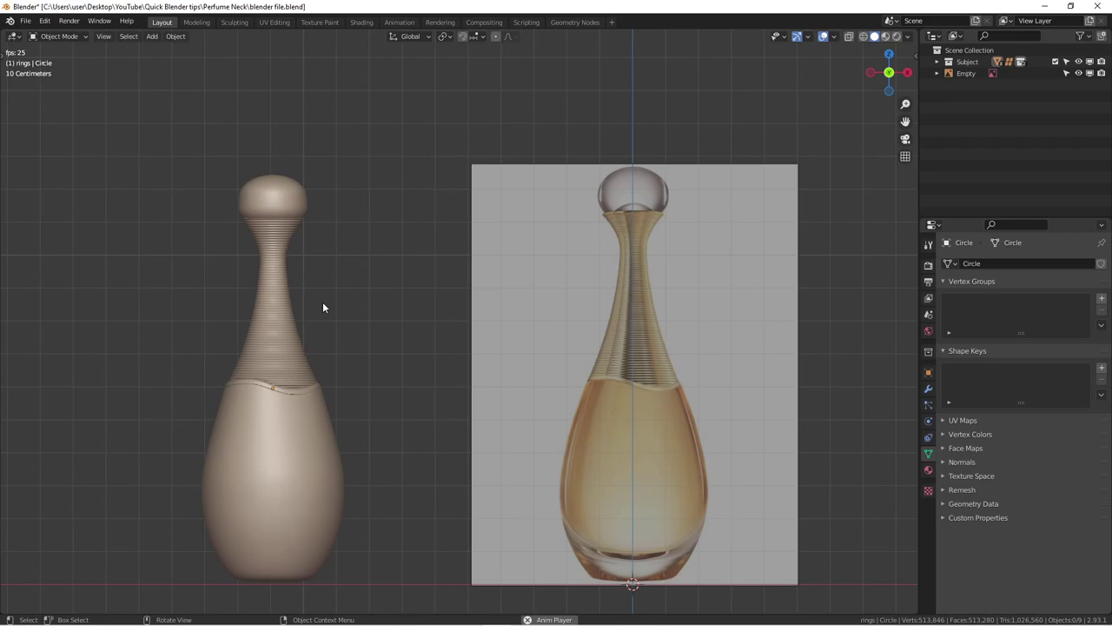
# Inspect the stacked neck rings and the wavy metal cap ring by selecting each, and compare the wavy edge with the reference.
pyautogui.click(283, 318)
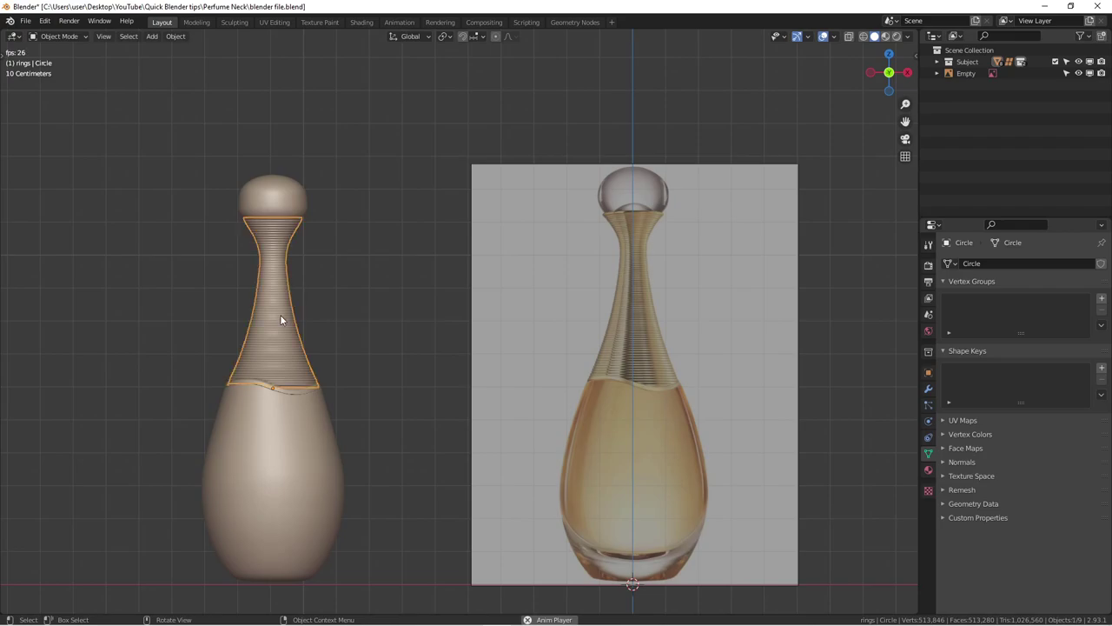
pyautogui.scroll(3, 292, 394)
pyautogui.click(290, 392)
pyautogui.scroll(-5, 459, 375)
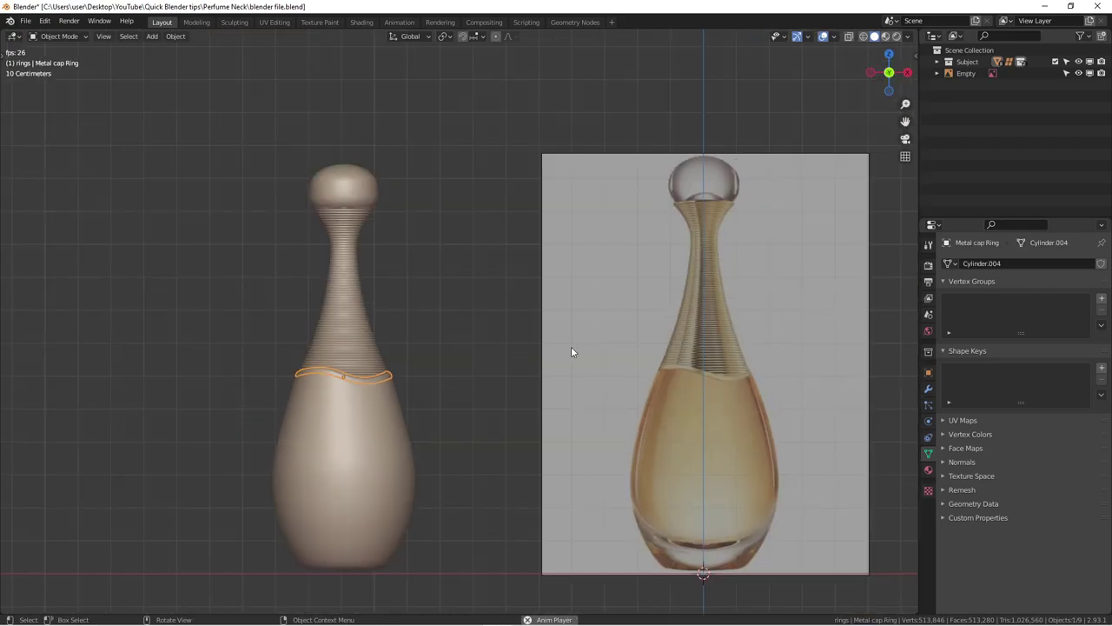
pyautogui.scroll(3, 670, 367)
pyautogui.scroll(1, 725, 375)
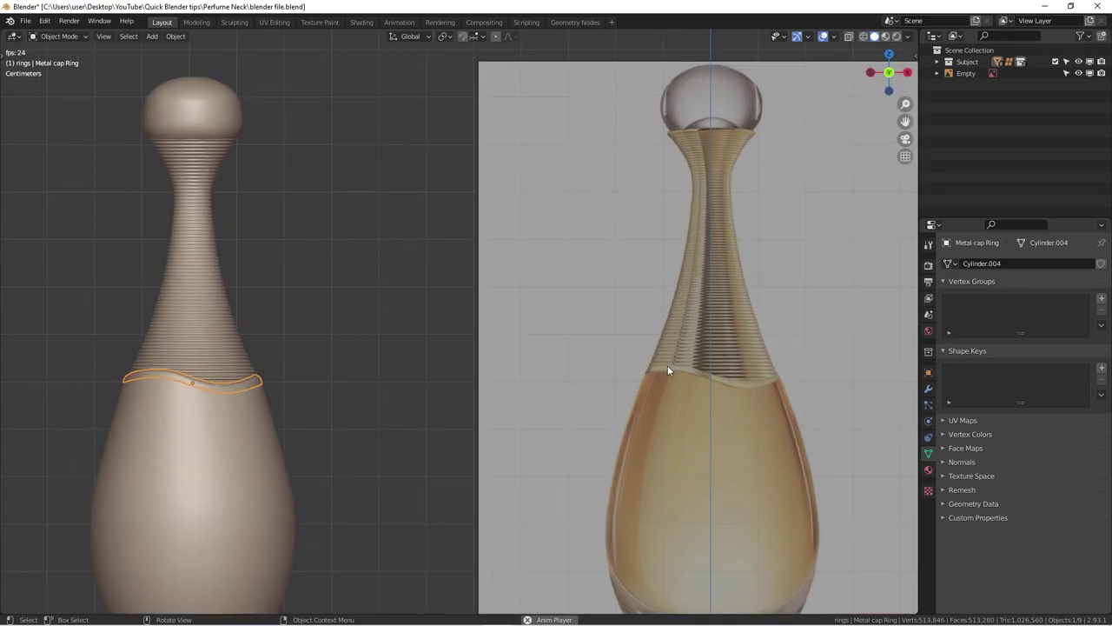
pyautogui.scroll(-2, 673, 232)
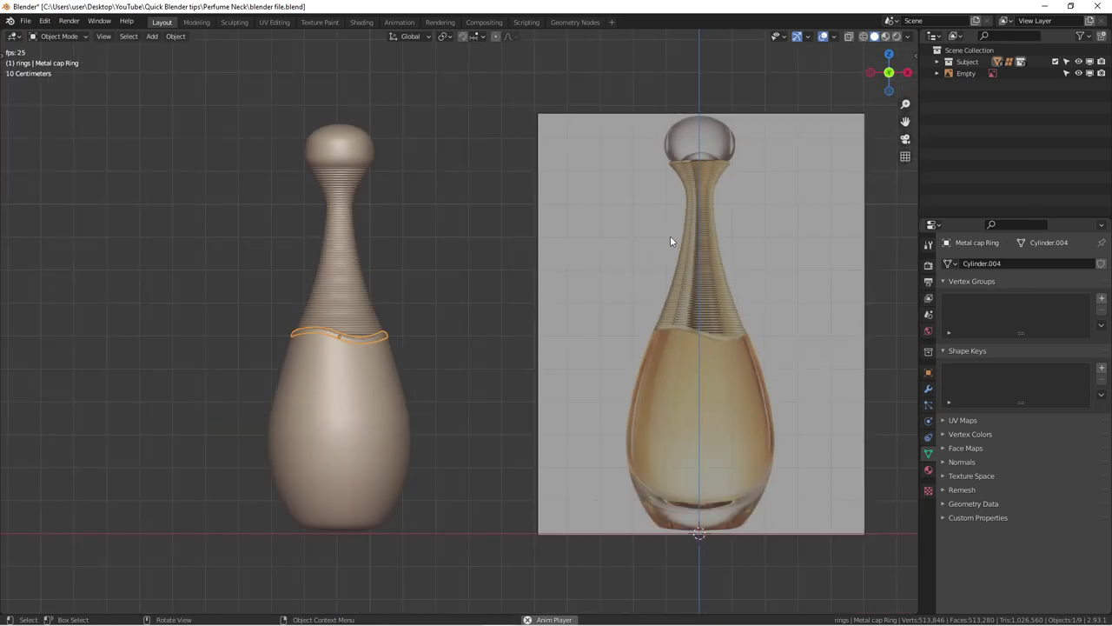
pyautogui.click(470, 269)
pyautogui.scroll(-1, 444, 294)
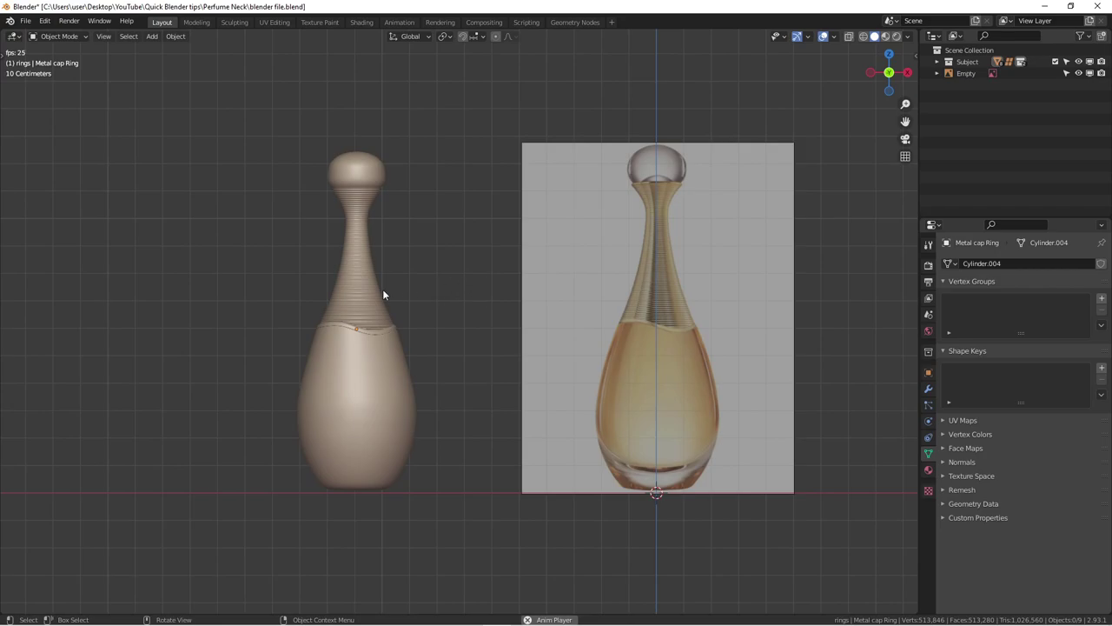
# Inspect the neck and the partial ring at the wavy collar's dip, selecting the ring and comparing it with the reference.
pyautogui.click(355, 217)
pyautogui.scroll(2, 362, 319)
pyautogui.scroll(3, 366, 329)
pyautogui.click(382, 338)
pyautogui.scroll(-3, 393, 311)
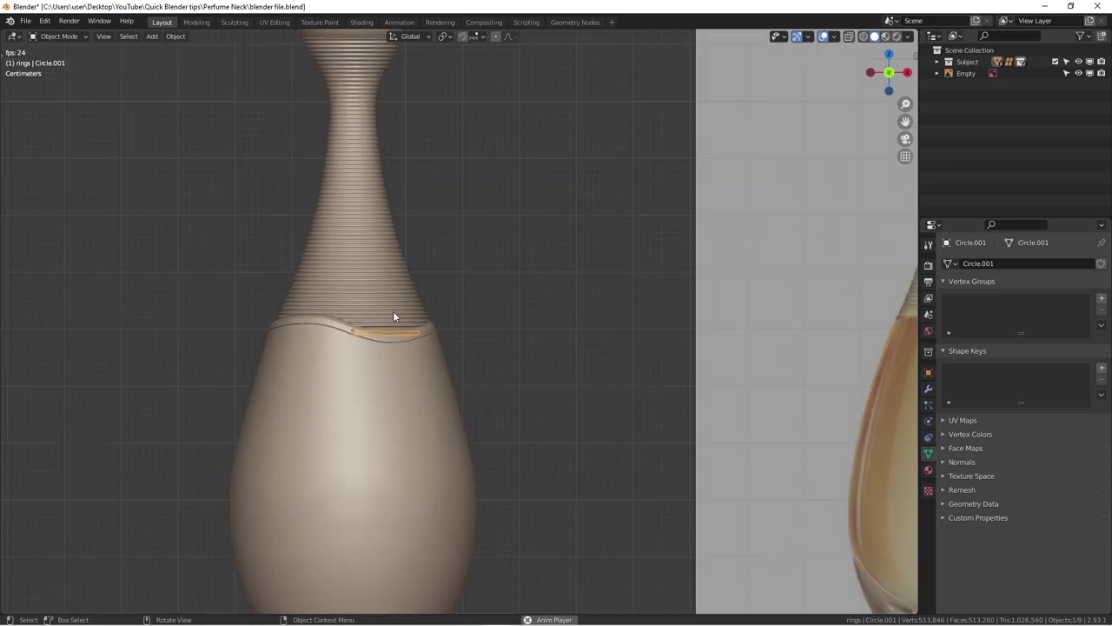
pyautogui.click(507, 298)
pyautogui.scroll(-2, 512, 298)
pyautogui.keyDown('shift'); pyautogui.moveTo(511, 298); pyautogui.dragTo(426, 322, button='middle'); pyautogui.keyUp('shift')
pyautogui.scroll(2, 524, 278)
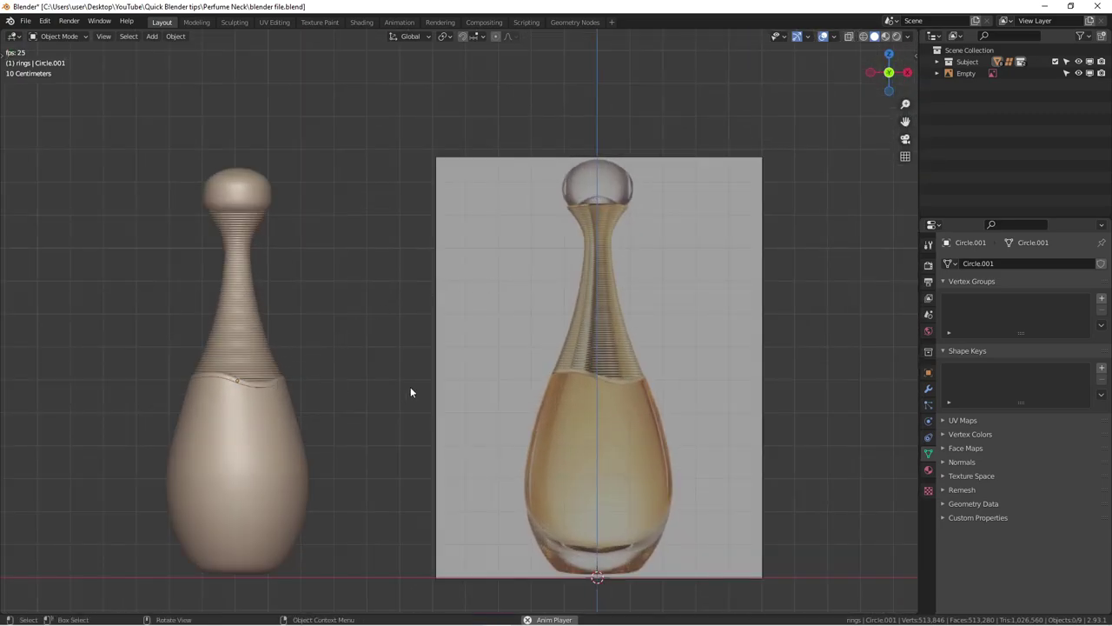
pyautogui.keyDown('shift'); pyautogui.moveTo(639, 470); pyautogui.dragTo(552, 357, button='middle'); pyautogui.keyUp('shift')
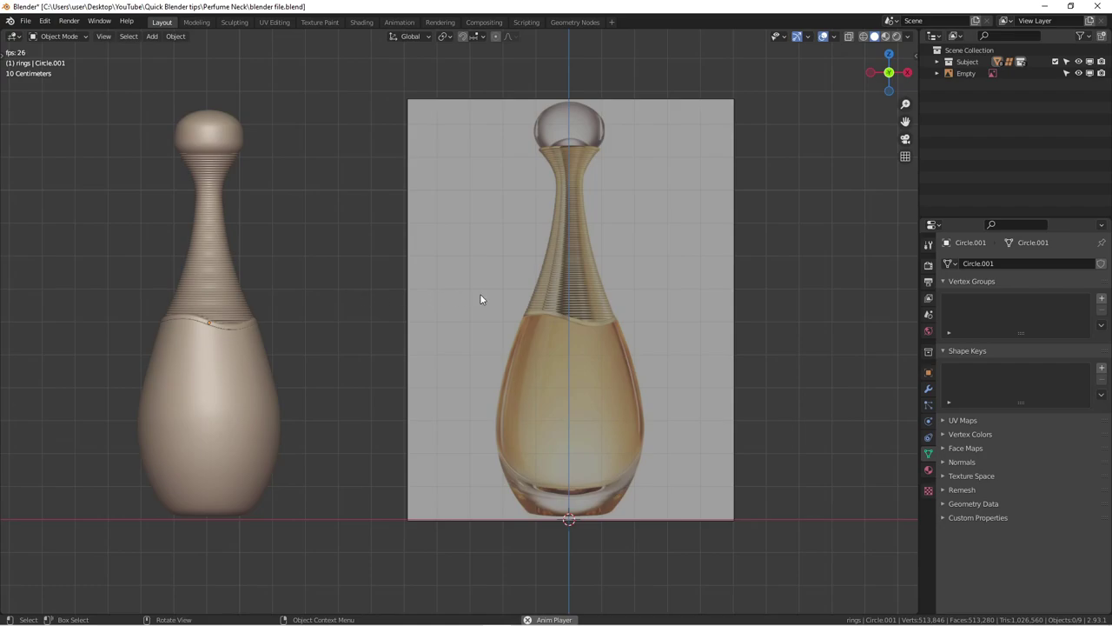
# Exclude the Subject collection from the view layer and select the reference image in front view.
pyautogui.click(1055, 62)
pyautogui.scroll(2, 454, 266)
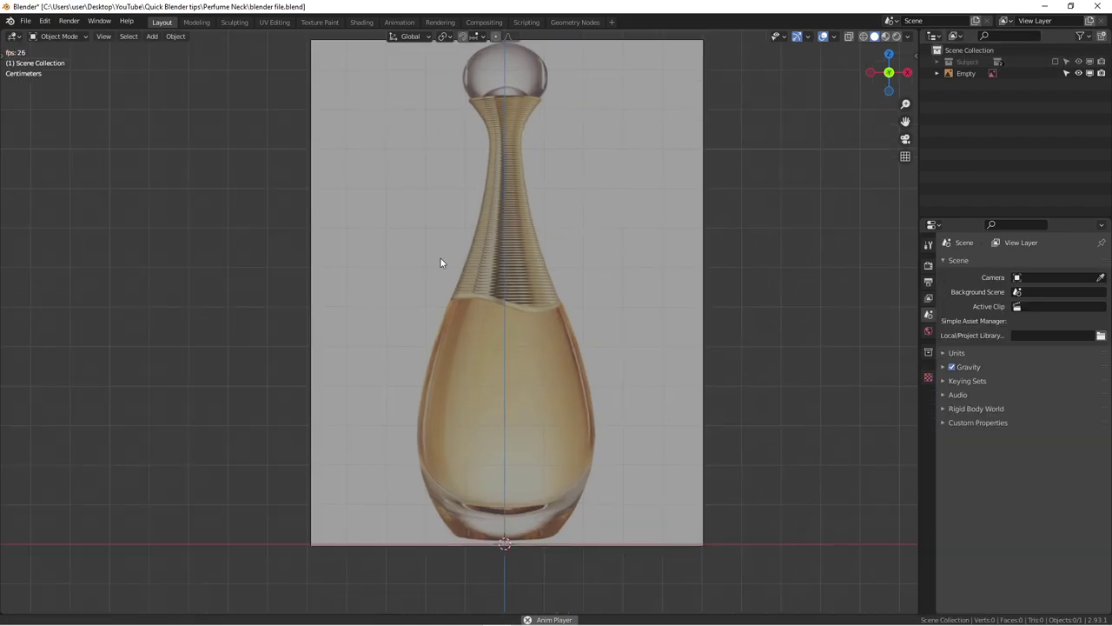
pyautogui.scroll(-3, 478, 261)
pyautogui.keyDown('shift'); pyautogui.moveTo(487, 271); pyautogui.dragTo(496, 288, button='middle'); pyautogui.keyUp('shift')
pyautogui.click(503, 227)
pyautogui.moveTo(504, 228); pyautogui.dragTo(477, 270, button='middle')
pyautogui.press('KP_1')
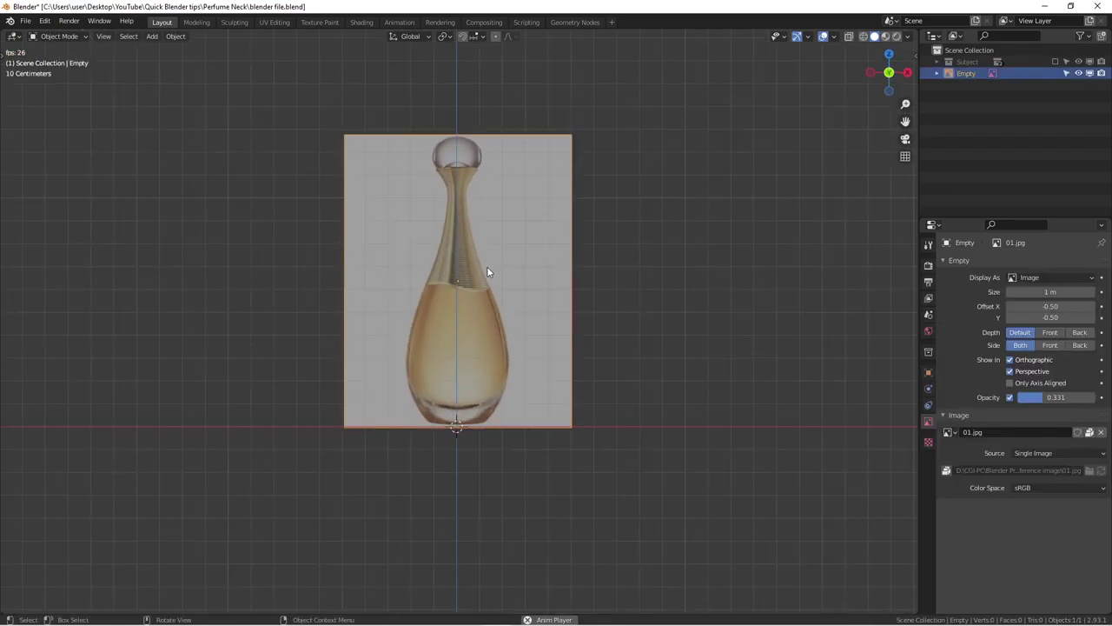
pyautogui.scroll(2, 487, 267)
pyautogui.scroll(-1, 490, 255)
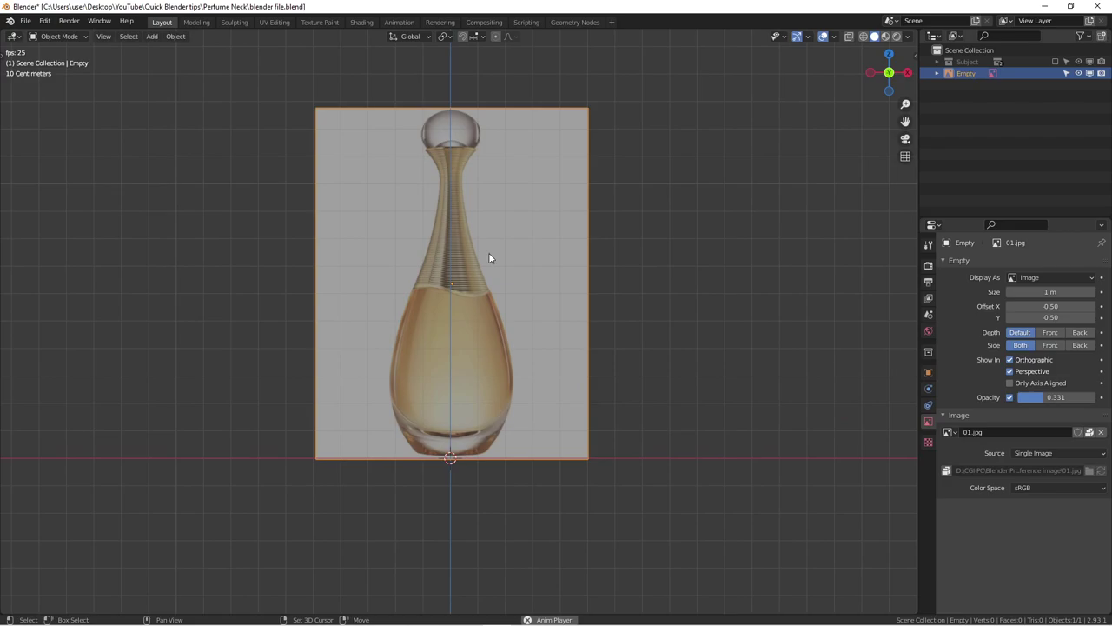
# Add an image-type empty at the origin and browse the Blender Projects 02 folder for its picture.
pyautogui.hotkey('shift', 'a')
pyautogui.moveTo(623, 171)
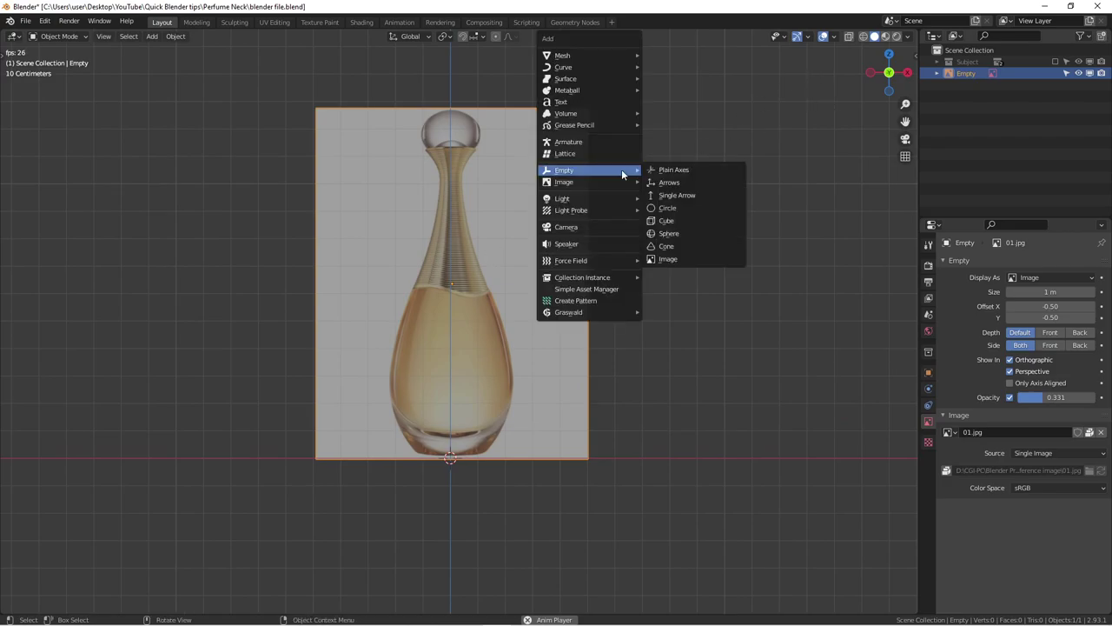
pyautogui.click(670, 259)
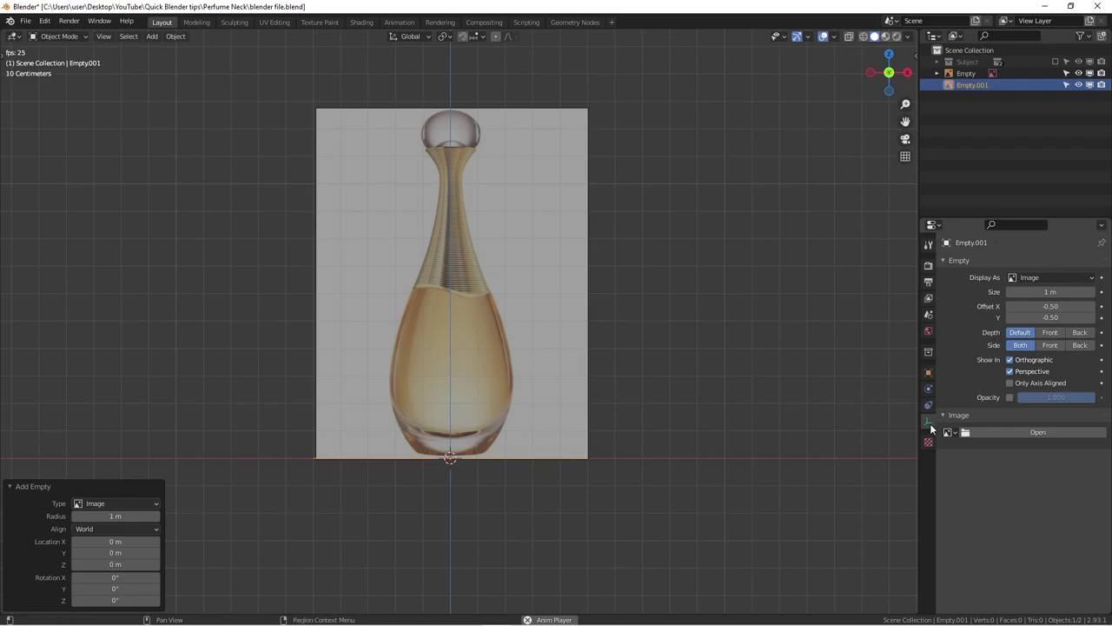
pyautogui.click(1002, 432)
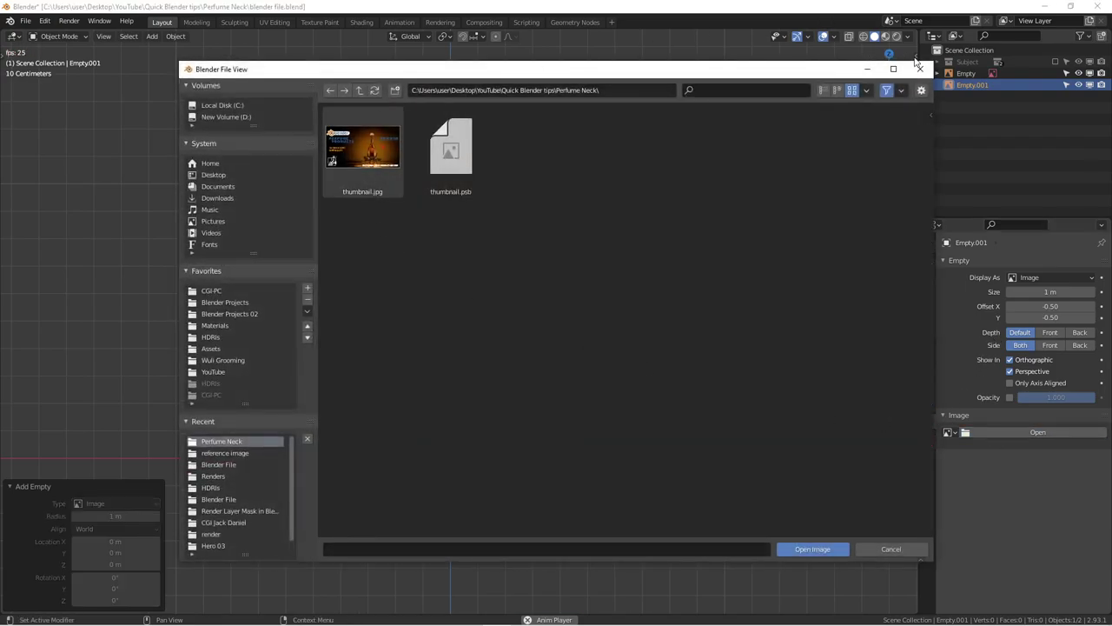
pyautogui.click(238, 314)
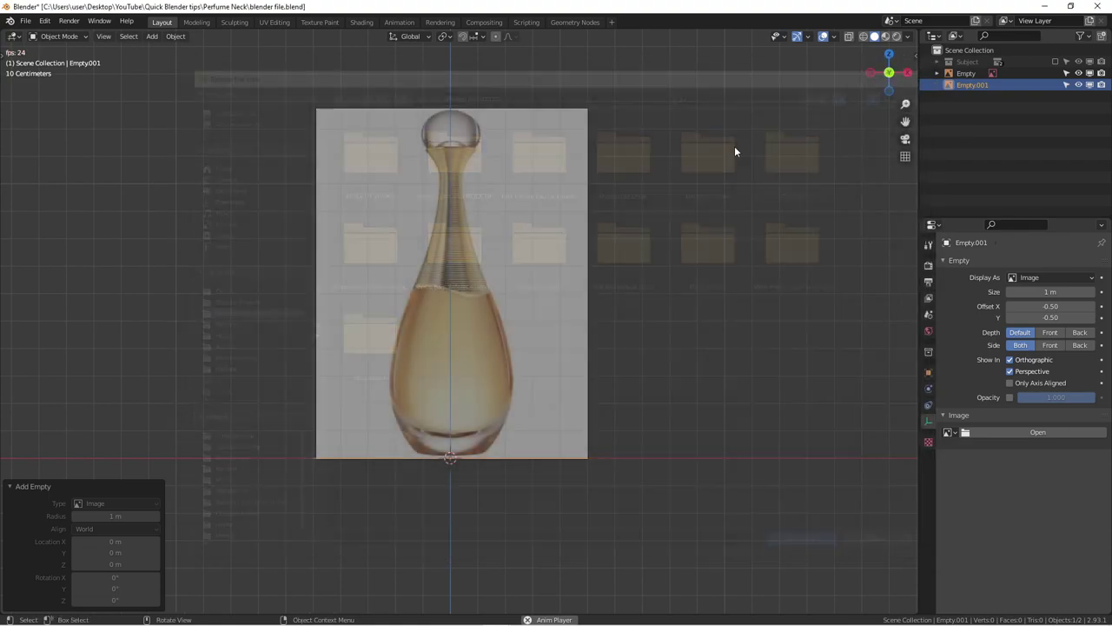
# Delete the extra image empty that has no picture, keeping the original bottle reference.
pyautogui.keyDown('shift'); pyautogui.moveTo(526, 278); pyautogui.dragTo(603, 281, button='middle'); pyautogui.keyUp('shift')
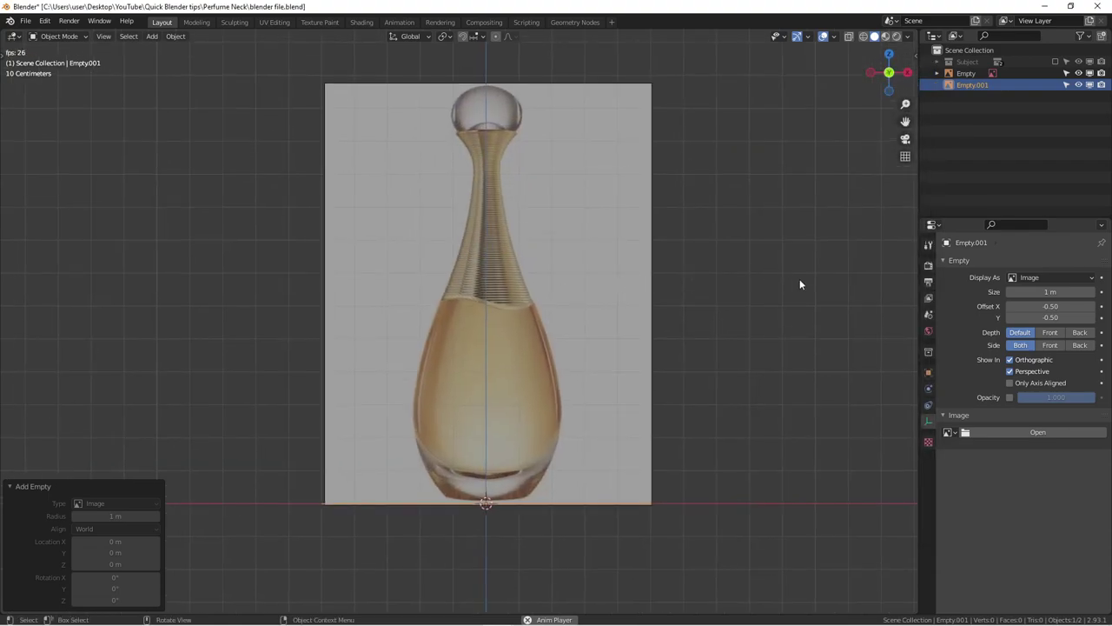
pyautogui.scroll(-1, 661, 299)
pyautogui.click(697, 276)
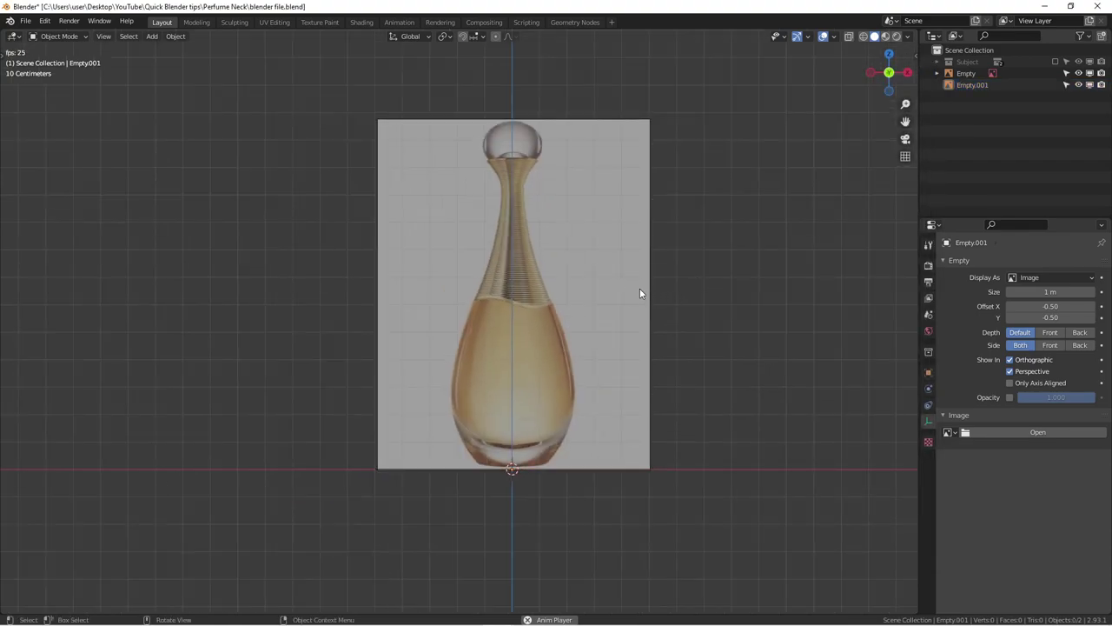
pyautogui.scroll(1, 635, 289)
pyautogui.click(959, 86)
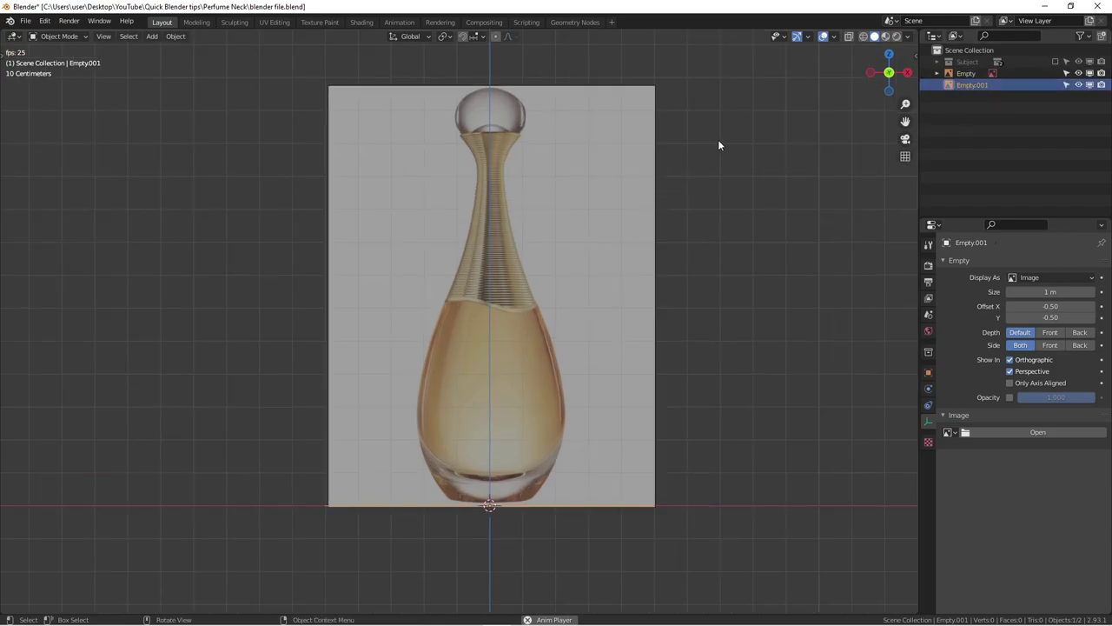
pyautogui.press('Delete')
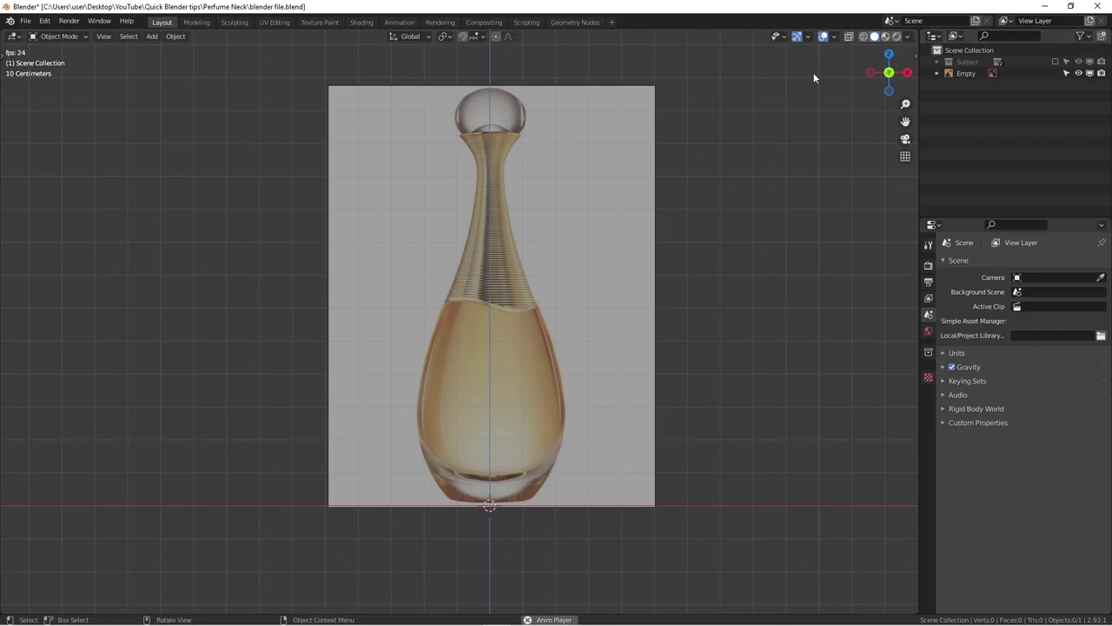
# Start the Shortcut VUr input display and hide its settings again.
pyautogui.press('n')
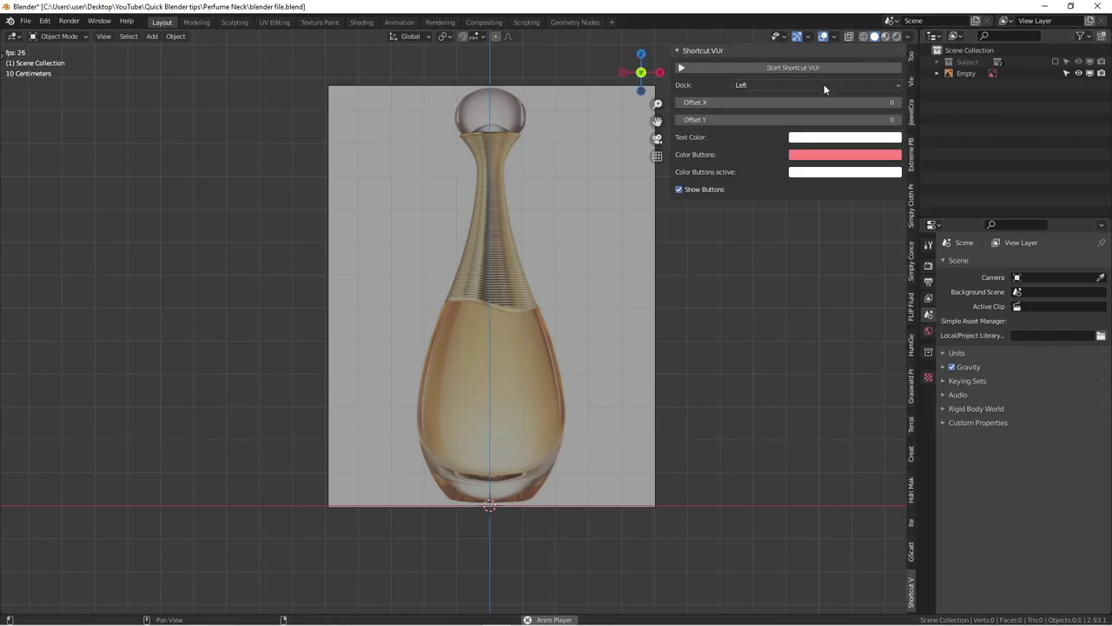
pyautogui.click(817, 67)
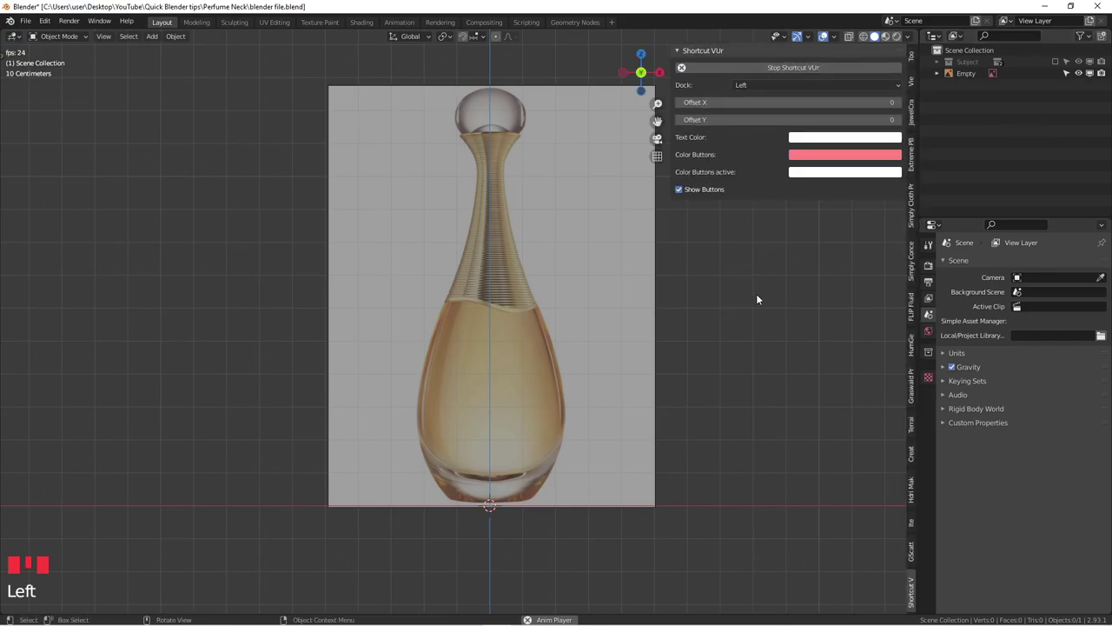
pyautogui.press('n')
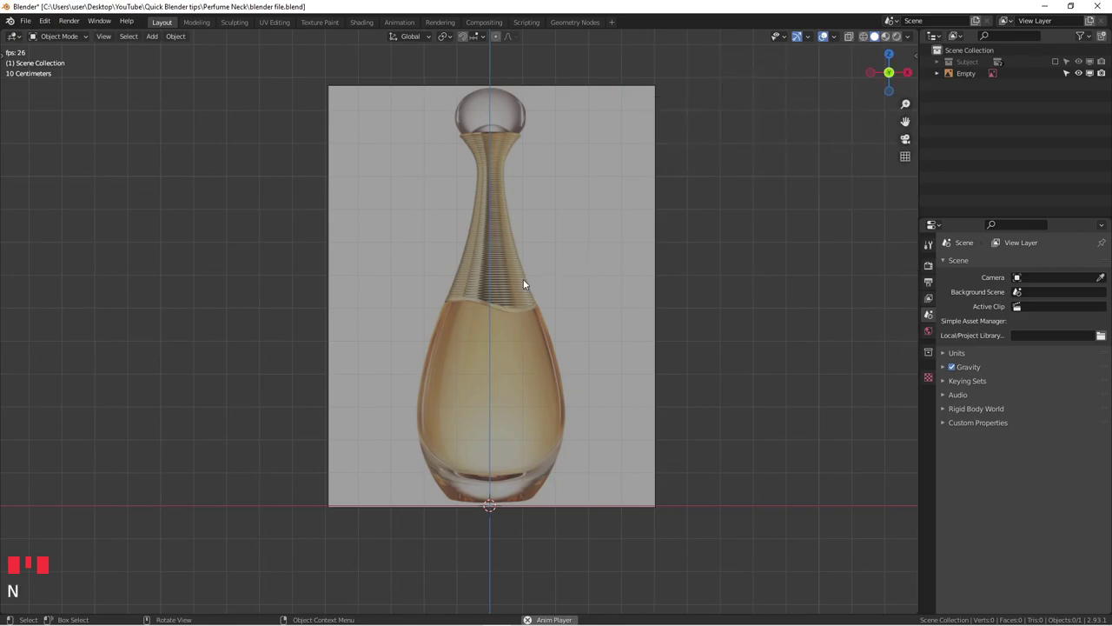
# Examine the reference bottle's ringed neck and where its rings meet the wavy metal collar.
pyautogui.scroll(2, 528, 264)
pyautogui.keyDown('shift'); pyautogui.moveTo(535, 250); pyautogui.dragTo(563, 272, button='middle'); pyautogui.keyUp('shift')
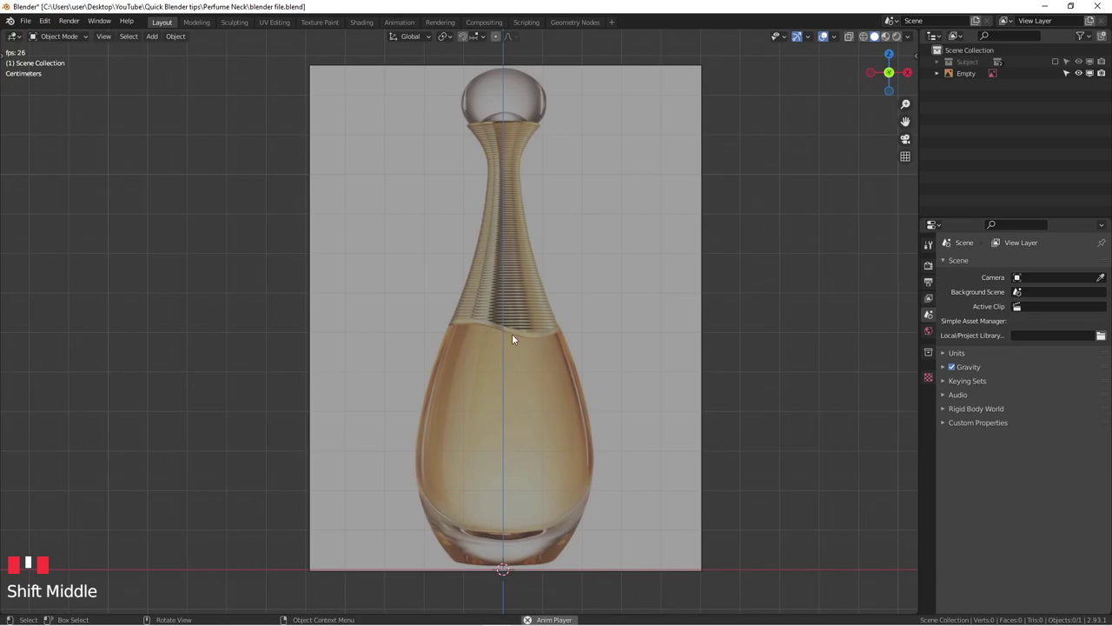
pyautogui.scroll(-2, 474, 261)
pyautogui.scroll(2, 483, 296)
pyautogui.scroll(6, 480, 291)
pyautogui.keyDown('shift'); pyautogui.moveTo(478, 292); pyautogui.dragTo(491, 350, button='middle'); pyautogui.keyUp('shift')
pyautogui.scroll(-3, 472, 346)
pyautogui.keyDown('shift'); pyautogui.moveTo(479, 279); pyautogui.dragTo(457, 372, button='middle'); pyautogui.keyUp('shift')
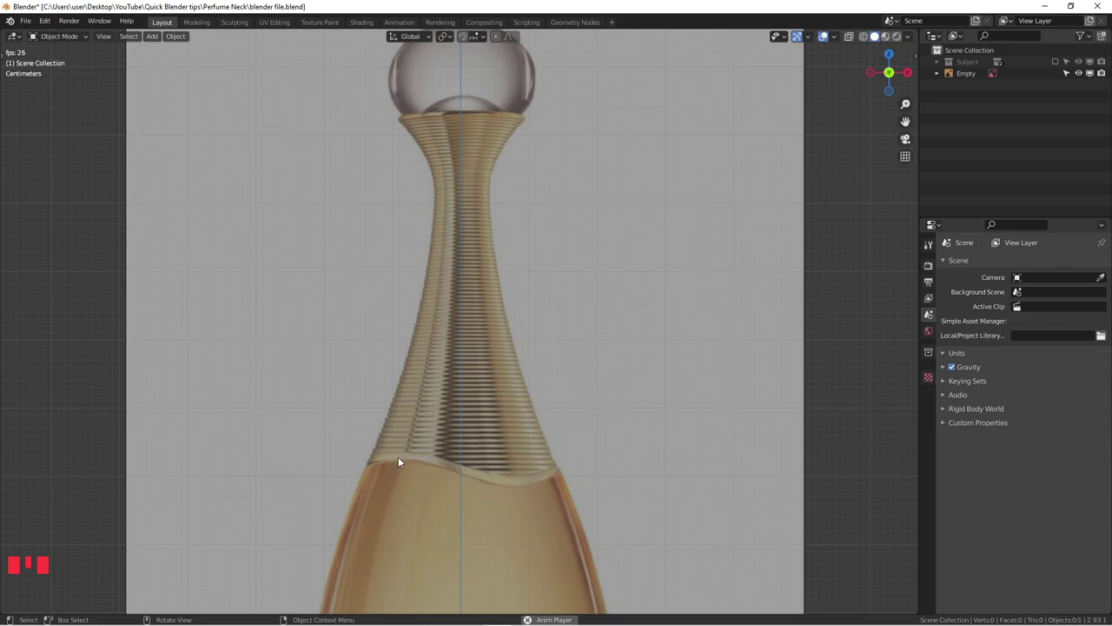
pyautogui.scroll(2, 457, 480)
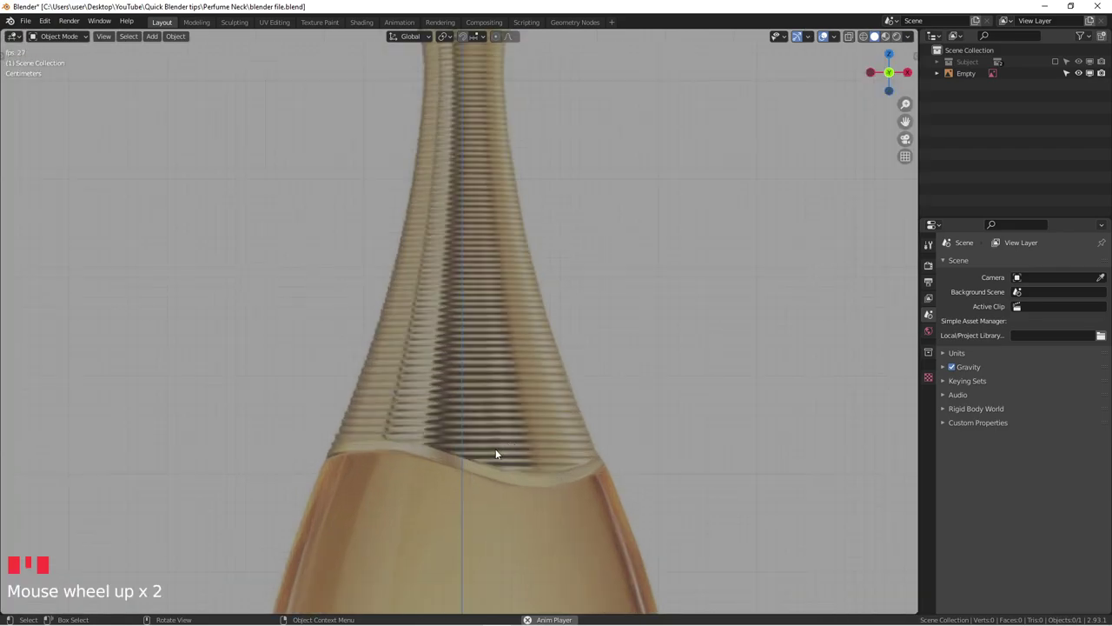
pyautogui.scroll(3, 492, 452)
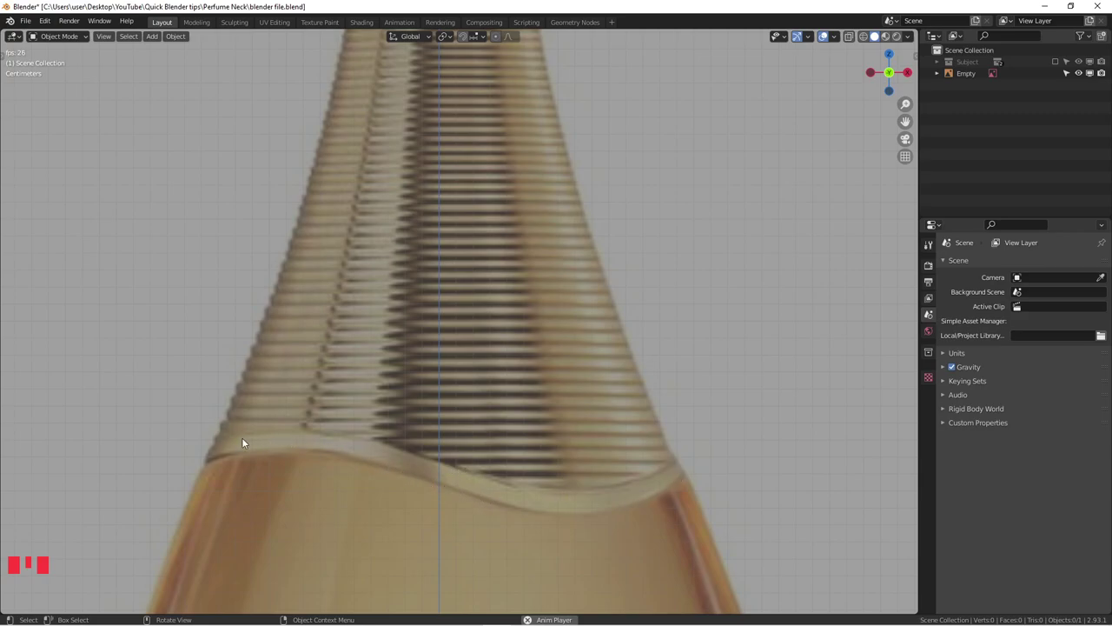
pyautogui.scroll(-7, 302, 397)
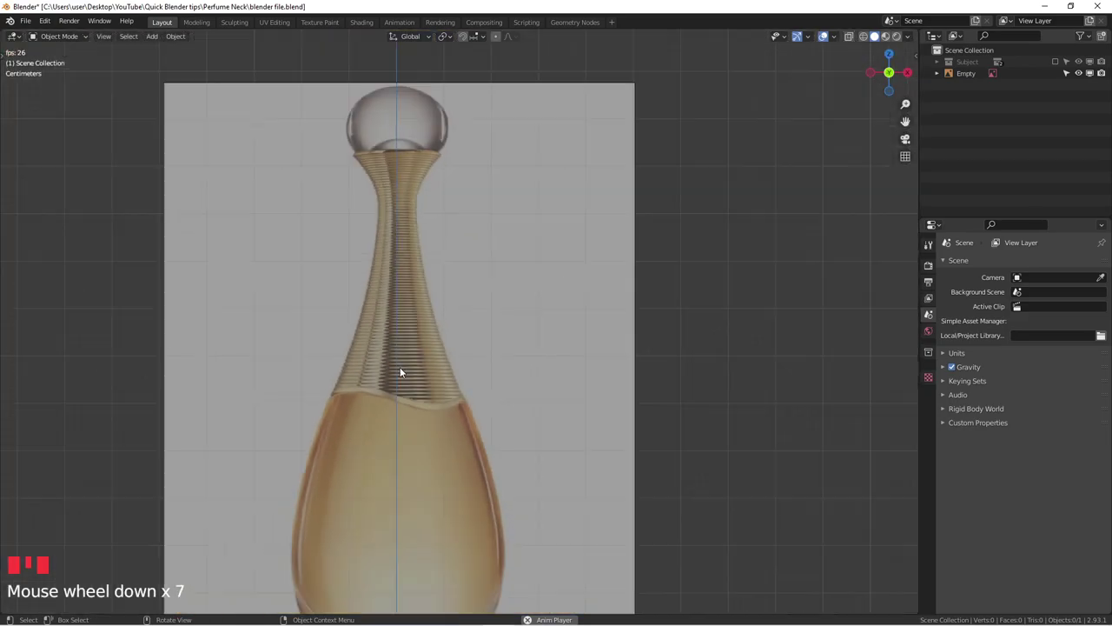
pyautogui.keyDown('shift'); pyautogui.moveTo(405, 352); pyautogui.dragTo(509, 290, button='middle'); pyautogui.keyUp('shift')
pyautogui.scroll(-2, 532, 278)
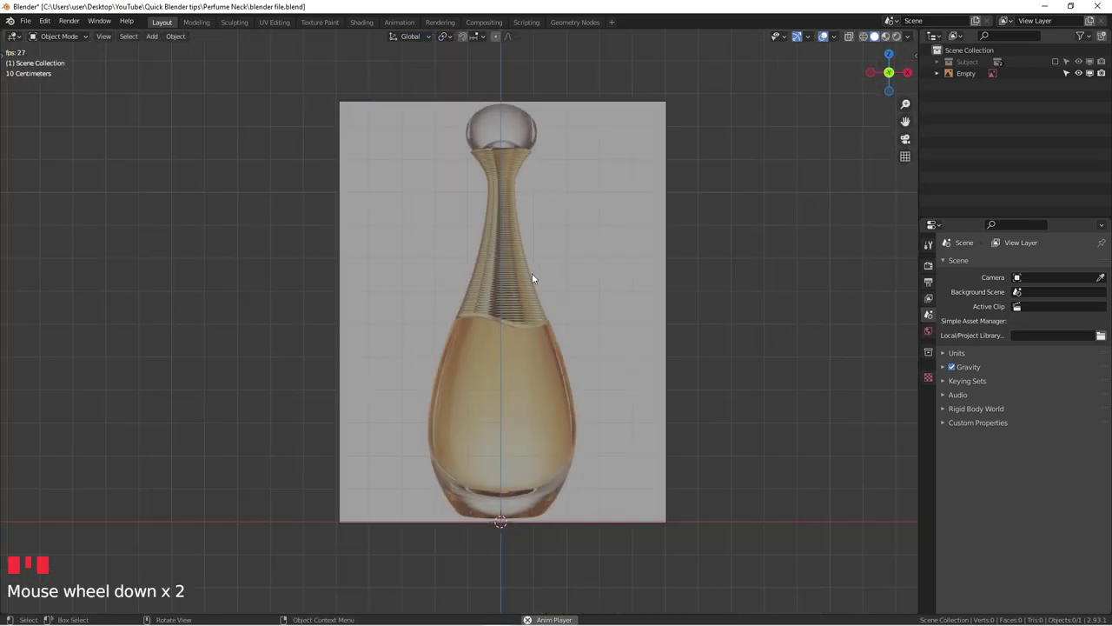
# Study the crest and dip of the collar's wavy edge in the reference against the whole bottle shape.
pyautogui.scroll(1, 531, 307)
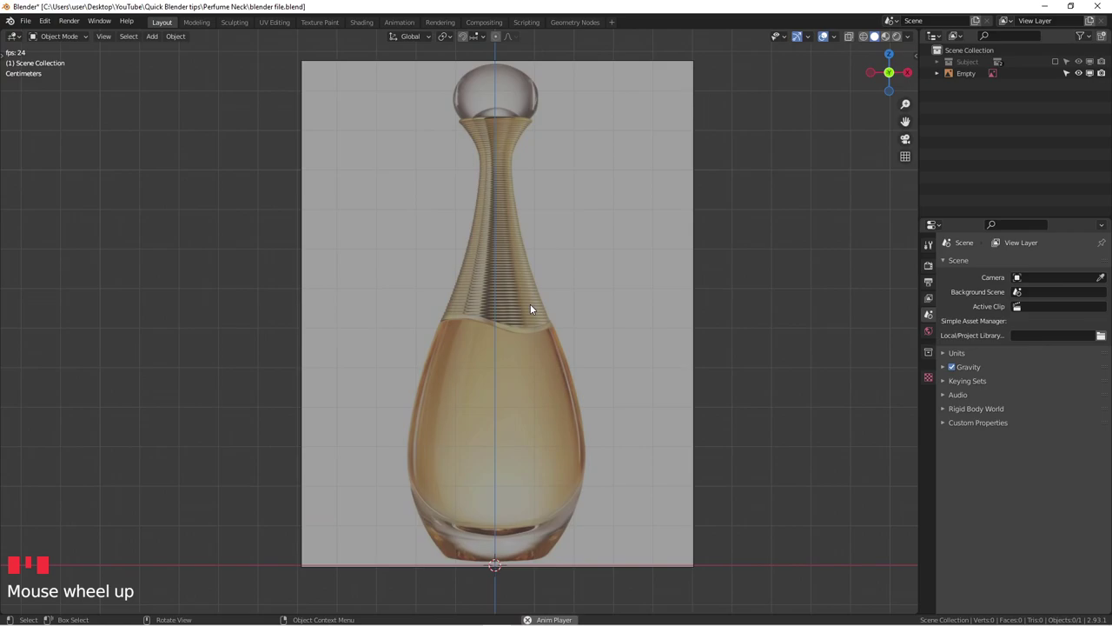
pyautogui.scroll(8, 521, 329)
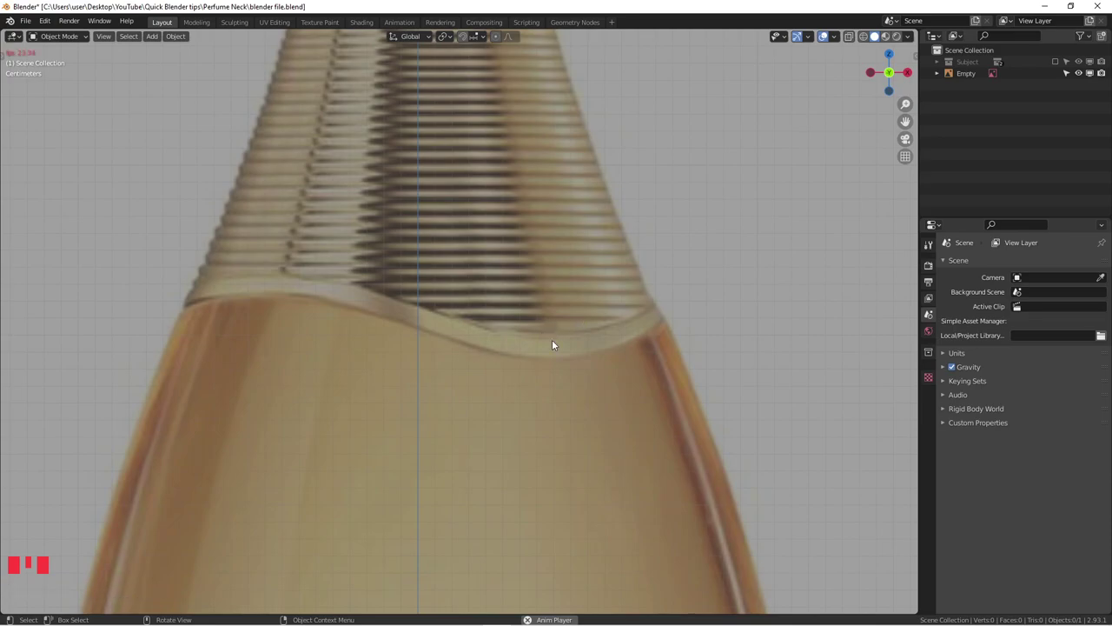
pyautogui.scroll(-4, 235, 304)
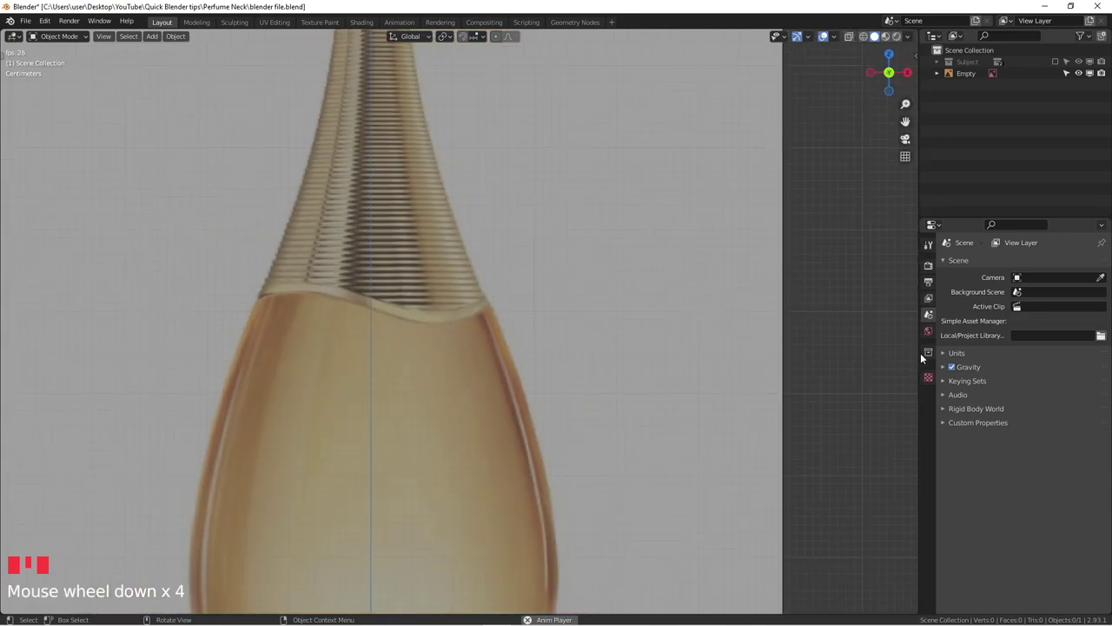
pyautogui.scroll(2, 261, 294)
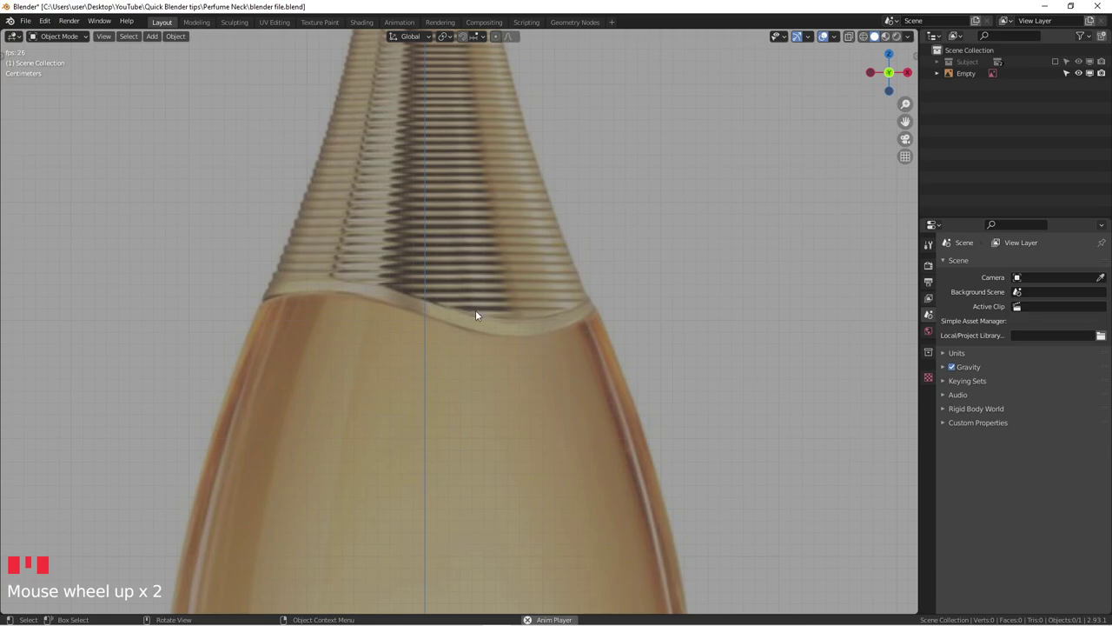
pyautogui.scroll(-5, 366, 282)
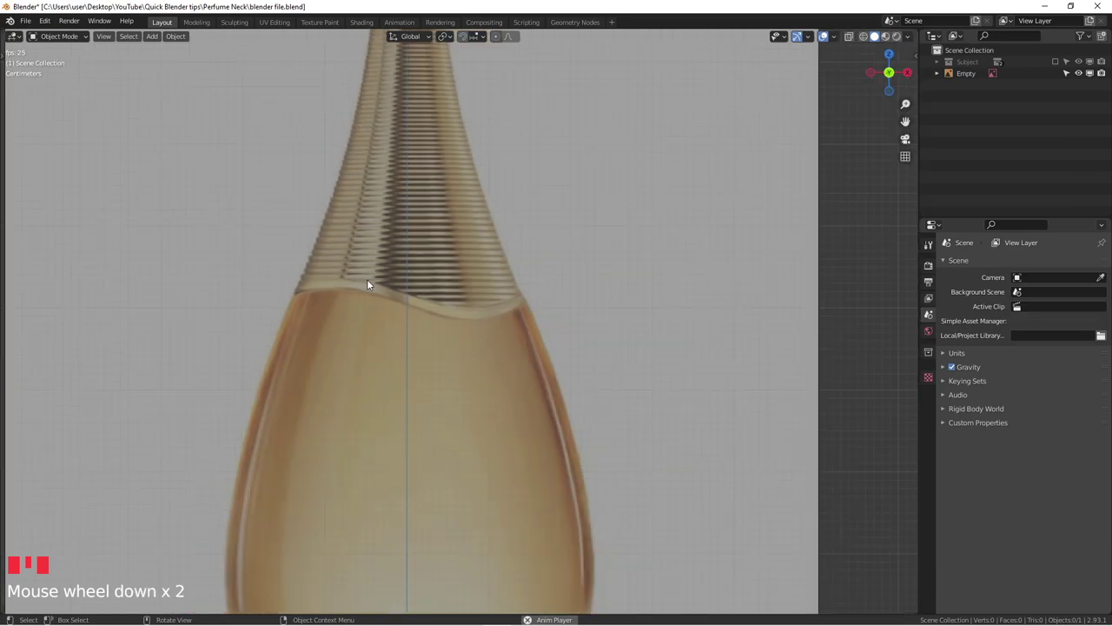
pyautogui.keyDown('shift'); pyautogui.moveTo(391, 291); pyautogui.dragTo(443, 345, button='middle'); pyautogui.keyUp('shift')
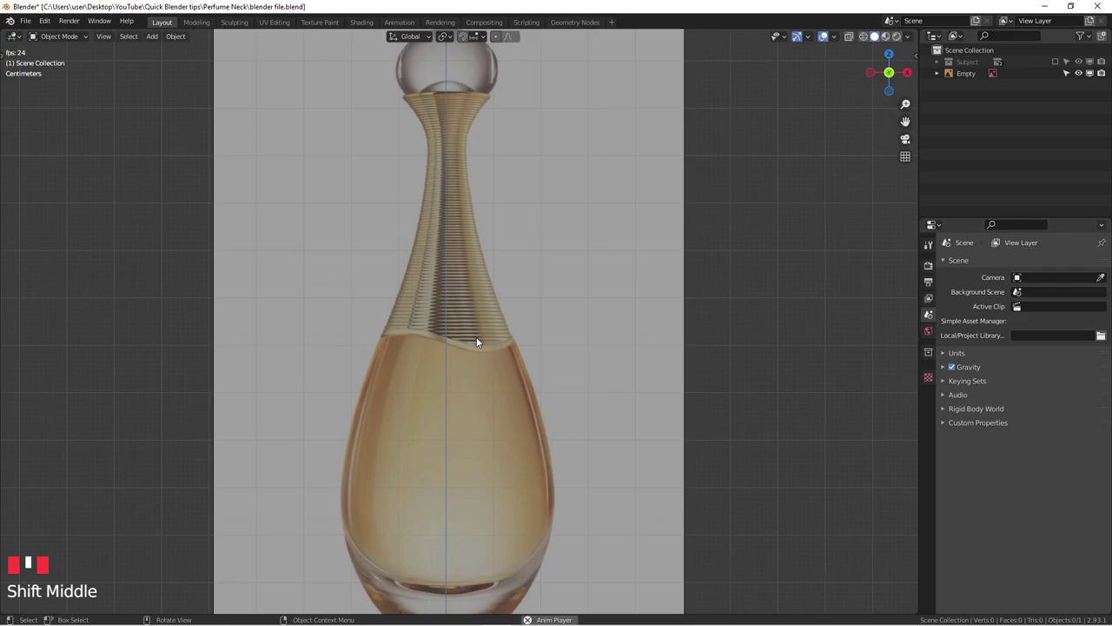
pyautogui.scroll(-1, 446, 308)
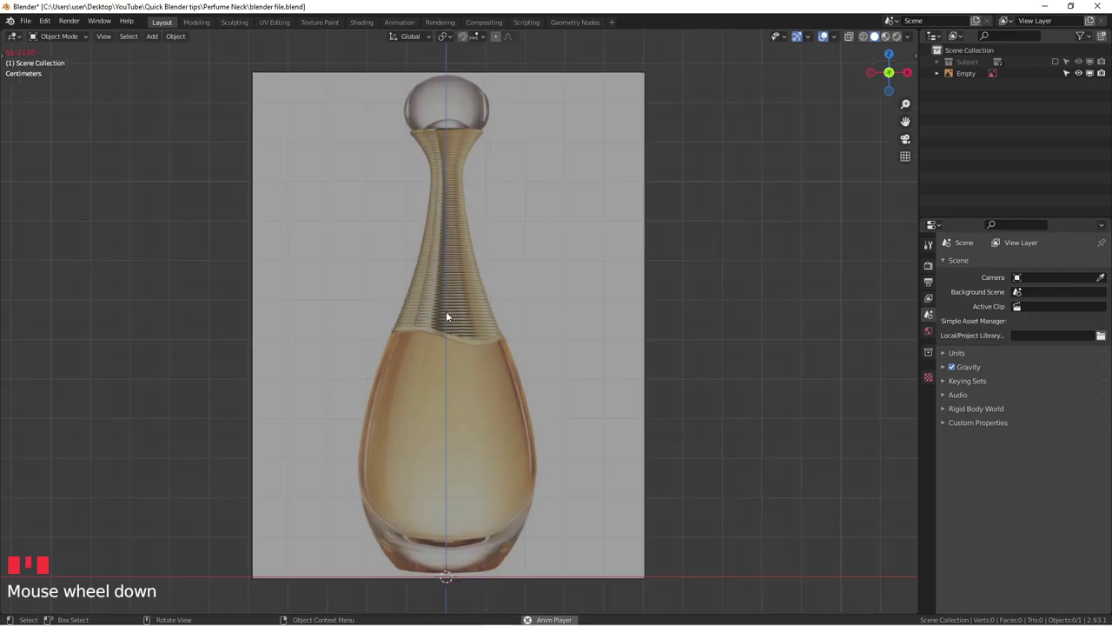
pyautogui.scroll(1, 447, 340)
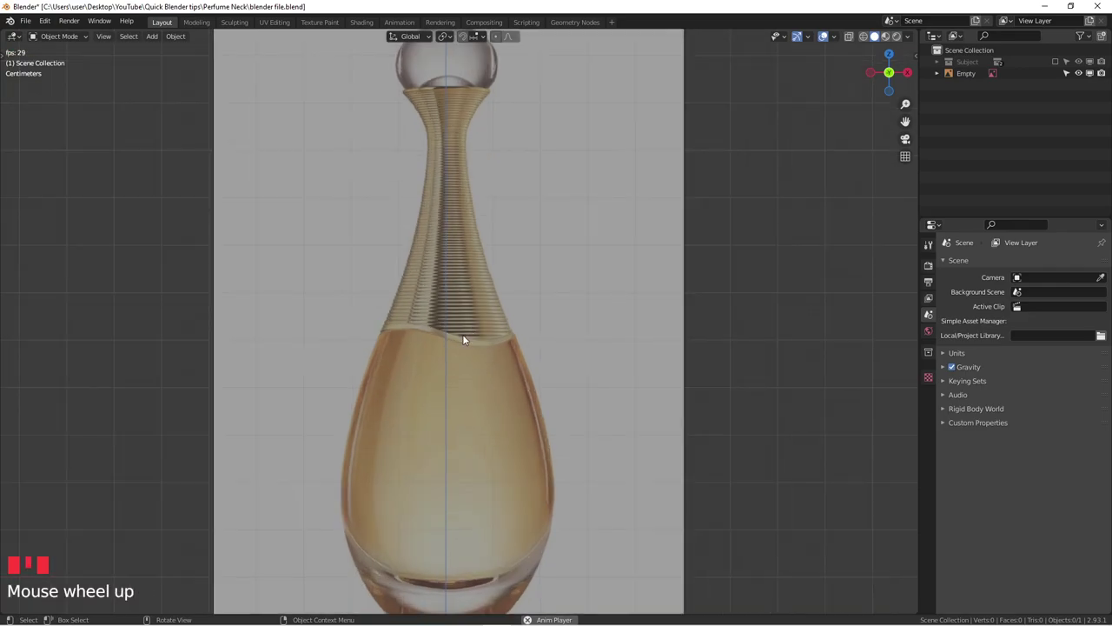
pyautogui.scroll(4, 462, 340)
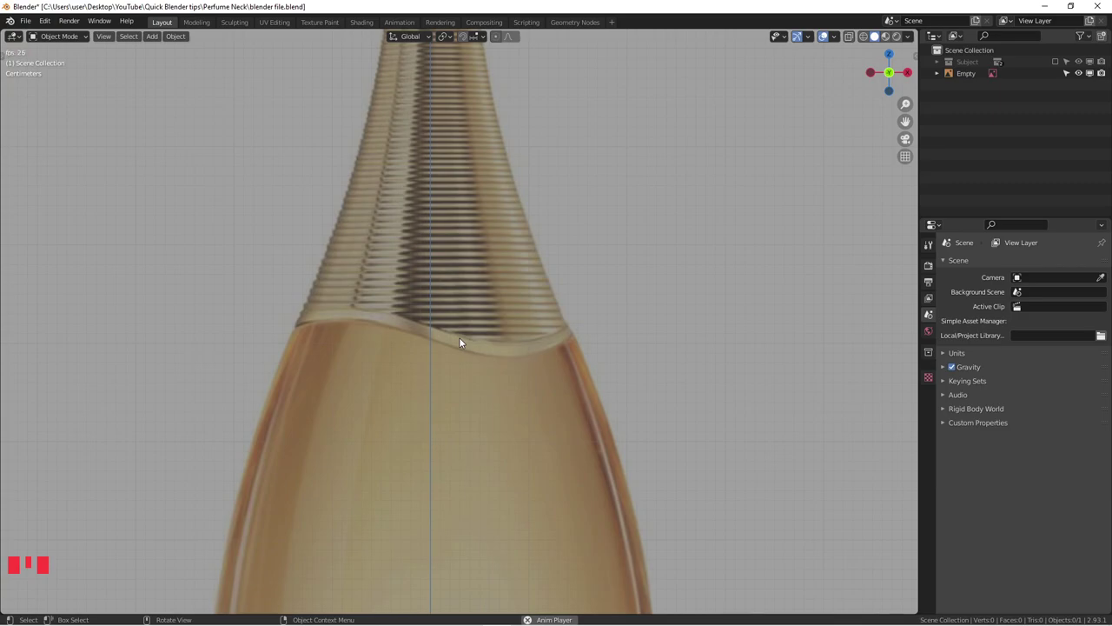
pyautogui.scroll(-4, 460, 343)
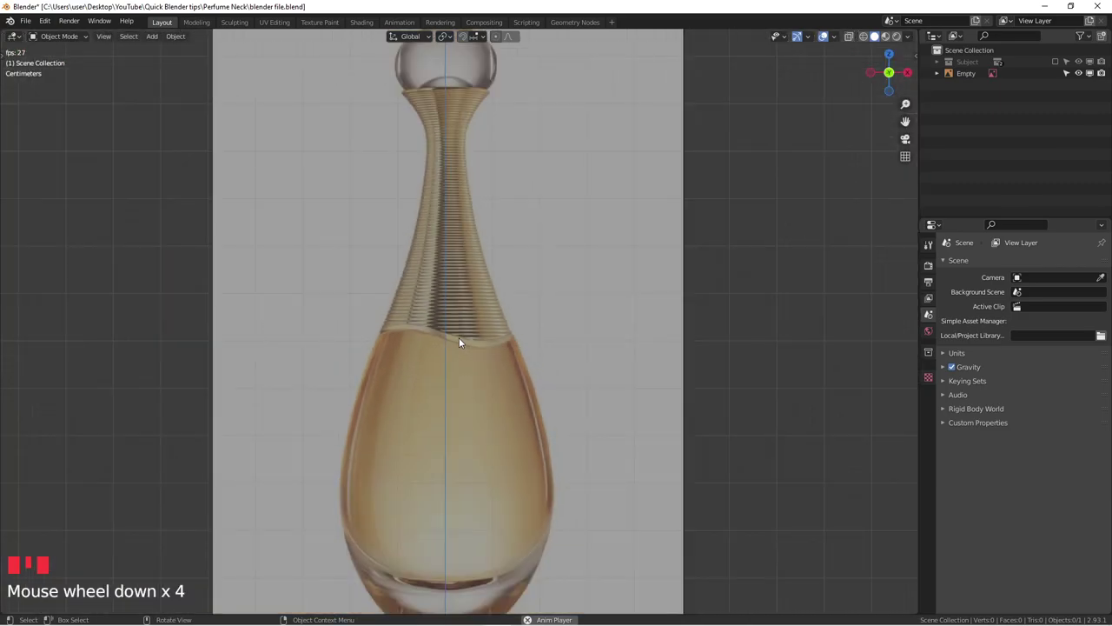
pyautogui.scroll(-1, 460, 342)
pyautogui.keyDown('shift'); pyautogui.moveTo(487, 330); pyautogui.dragTo(510, 320, button='middle'); pyautogui.keyUp('shift')
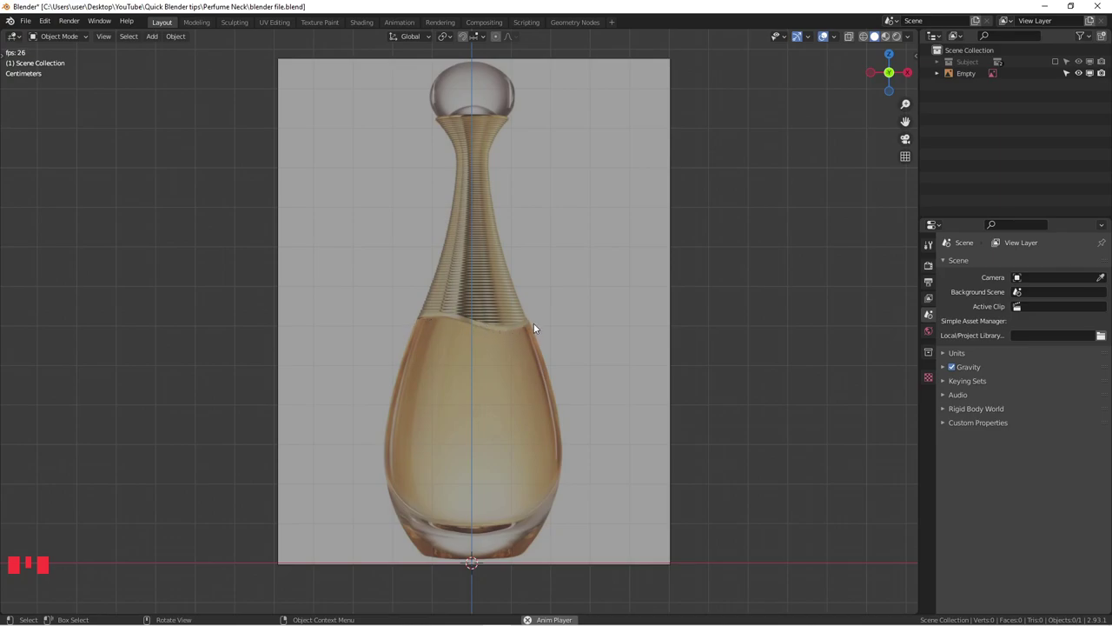
pyautogui.scroll(5, 433, 315)
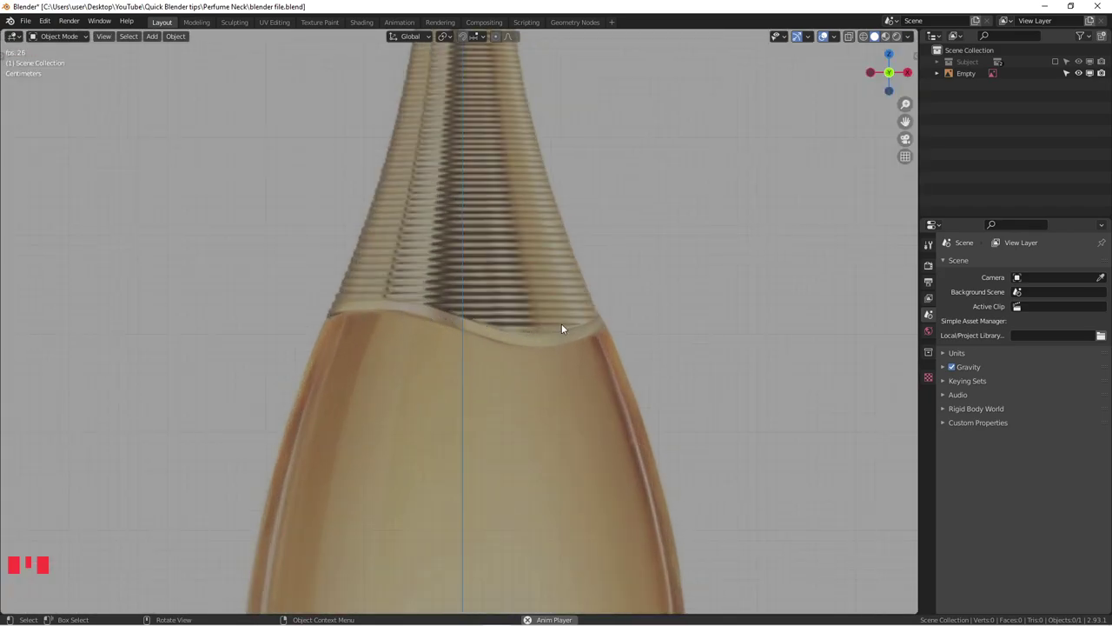
pyautogui.scroll(-4, 484, 357)
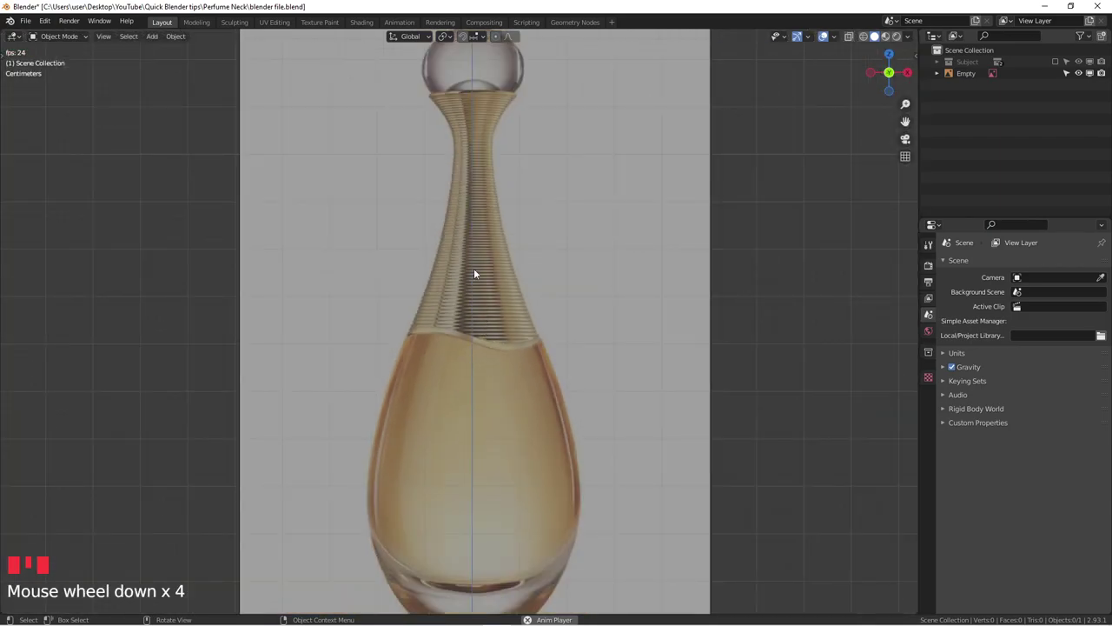
# Add a 32-vertex mesh circle at the origin and scale it down uniformly to about 0.207.
pyautogui.hotkey('shift', 'a')
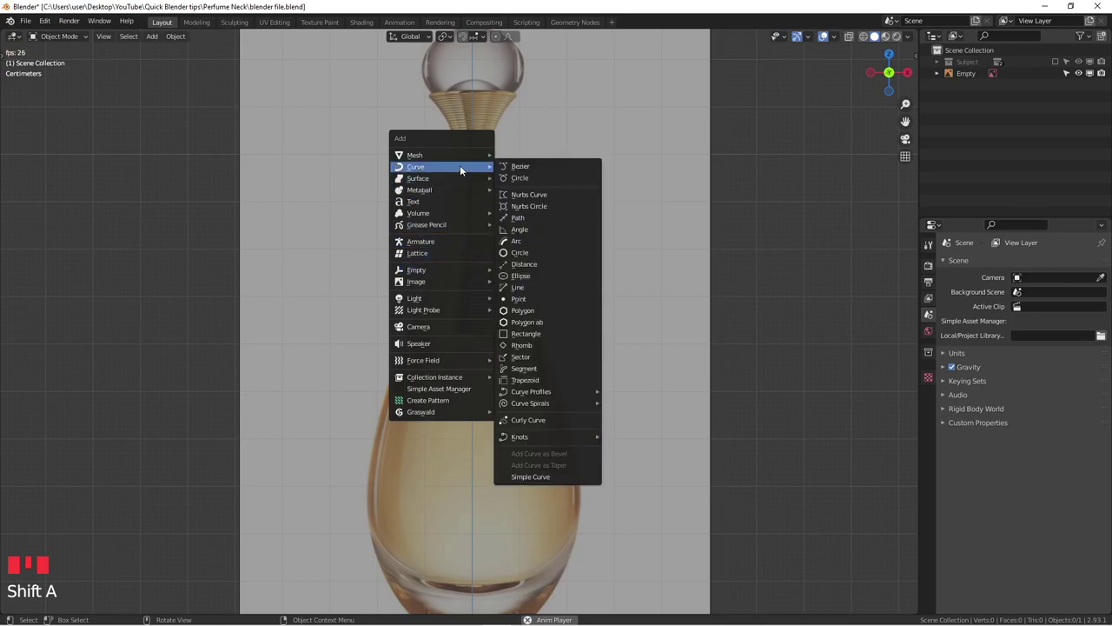
pyautogui.moveTo(460, 155)
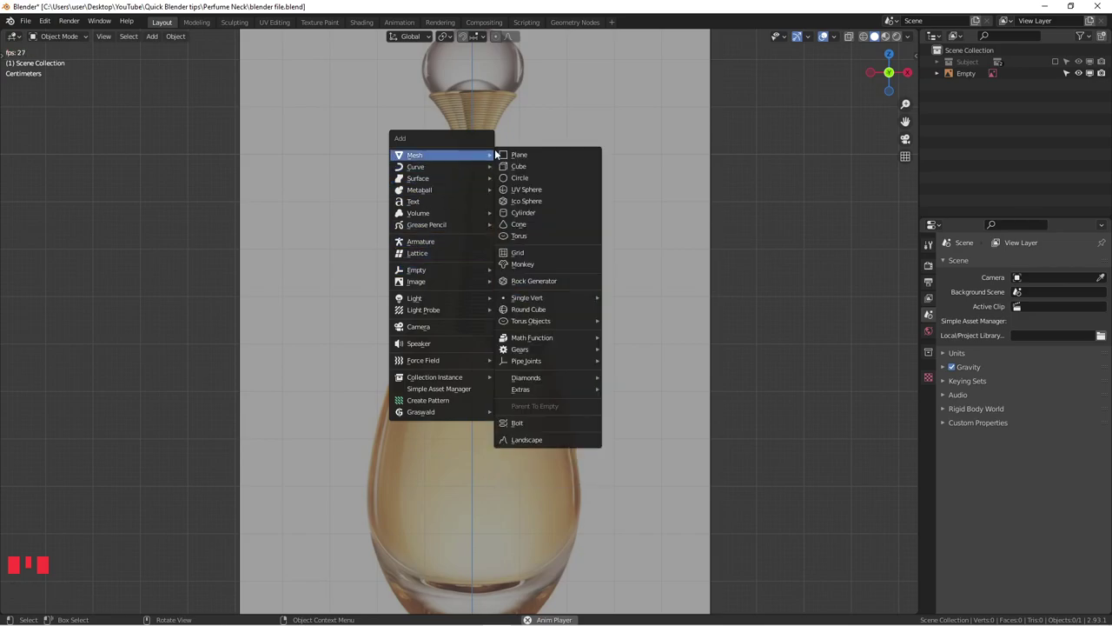
pyautogui.click(546, 177)
pyautogui.scroll(-4, 472, 431)
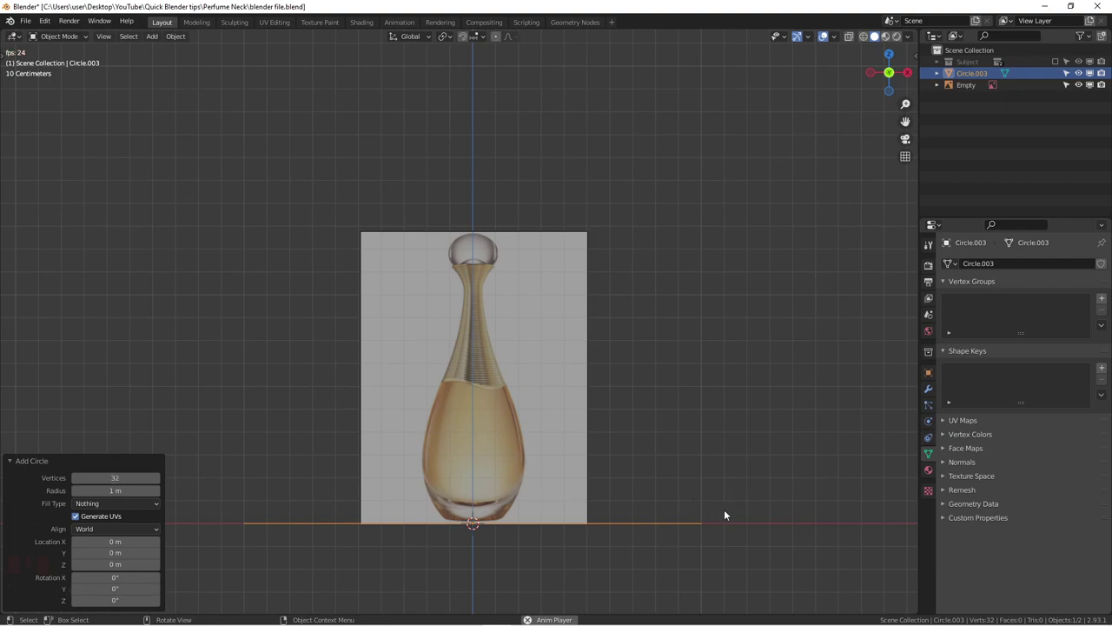
pyautogui.press('s')
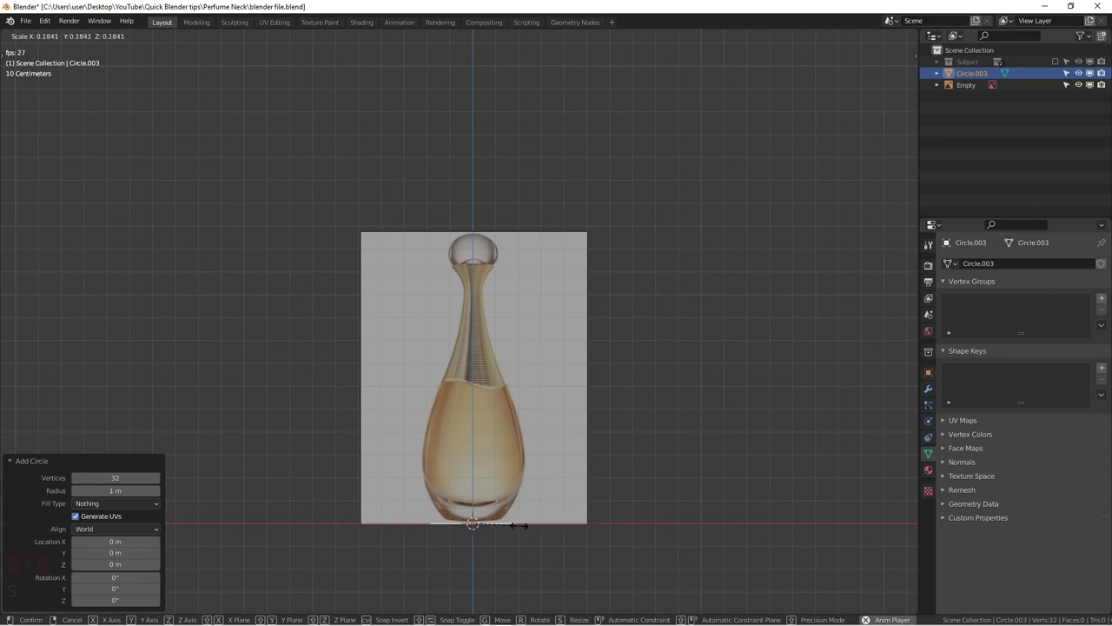
pyautogui.click(522, 527)
# Raise the circle about 0.61 m along Z to the height of the wavy collar in the reference.
pyautogui.scroll(3, 474, 526)
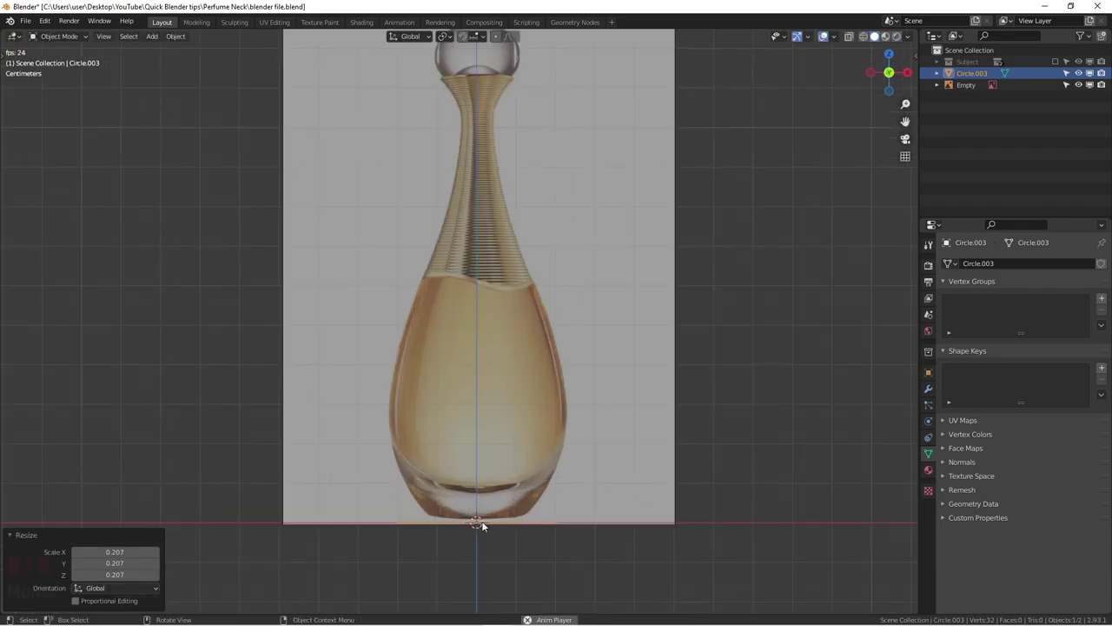
pyautogui.press('g')
pyautogui.press('z')
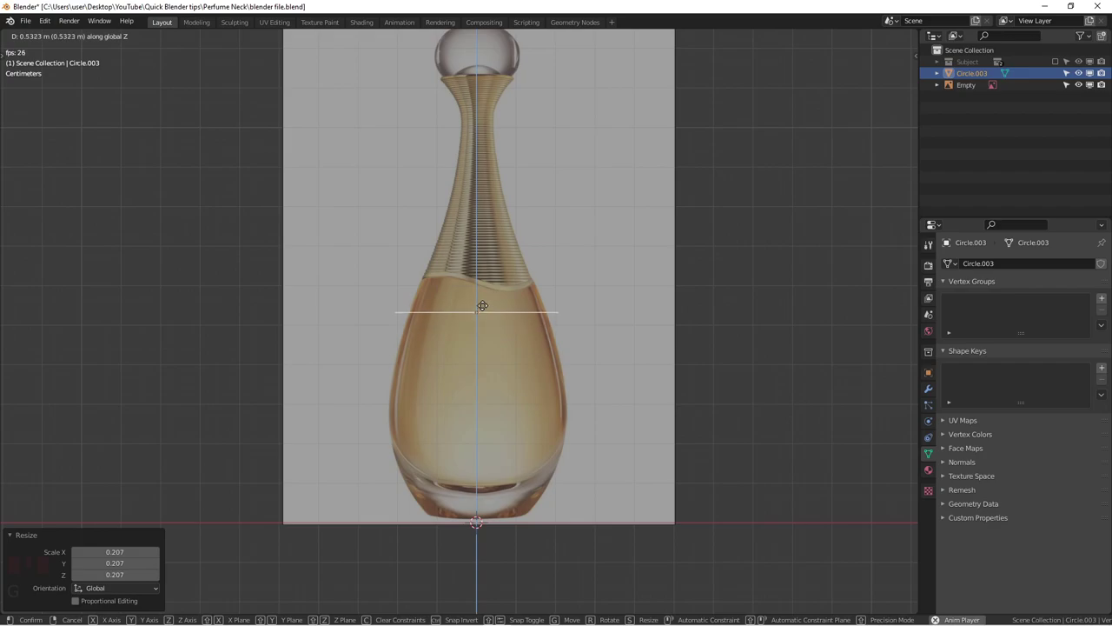
pyautogui.click(484, 278)
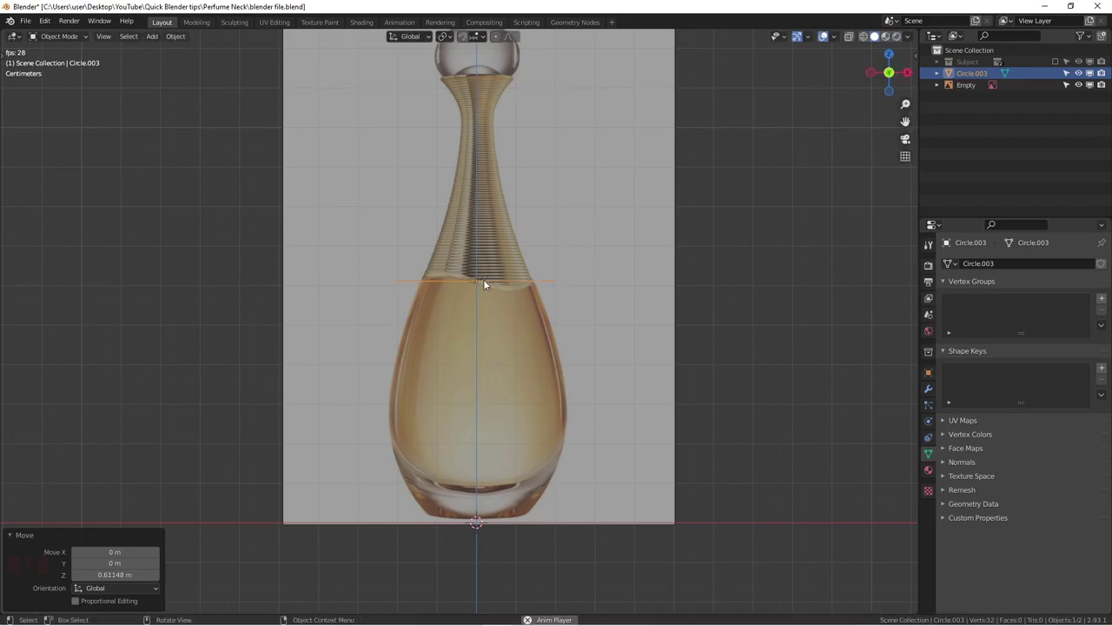
# Lower the circle about 0.012 m along Z against the wavy collar in the reference.
pyautogui.scroll(4, 486, 284)
pyautogui.scroll(3, 487, 283)
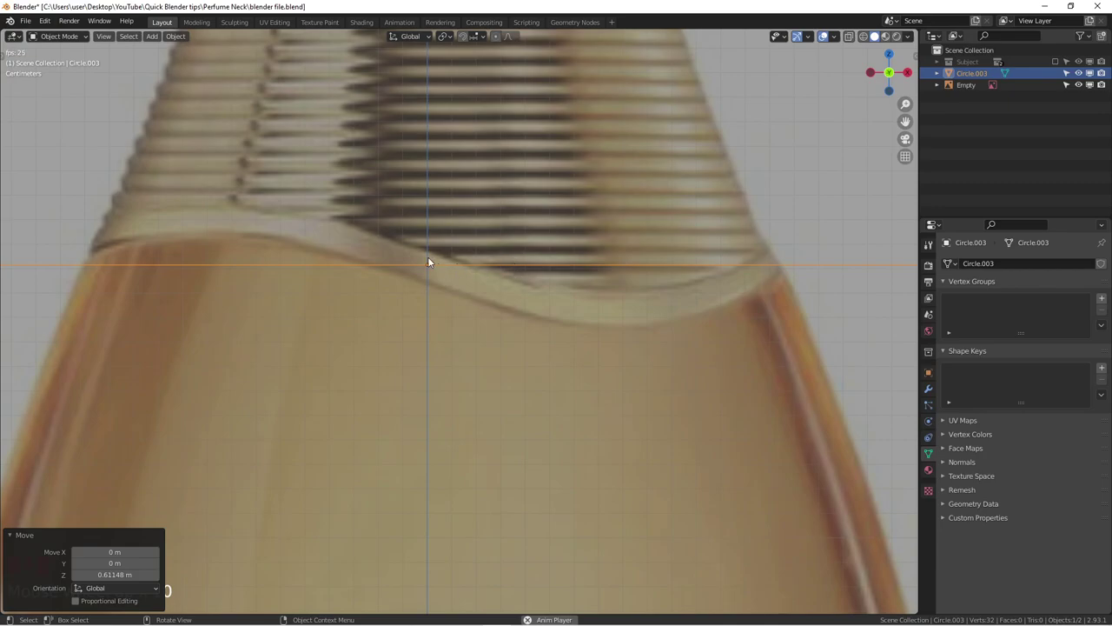
pyautogui.press('g')
pyautogui.press('z')
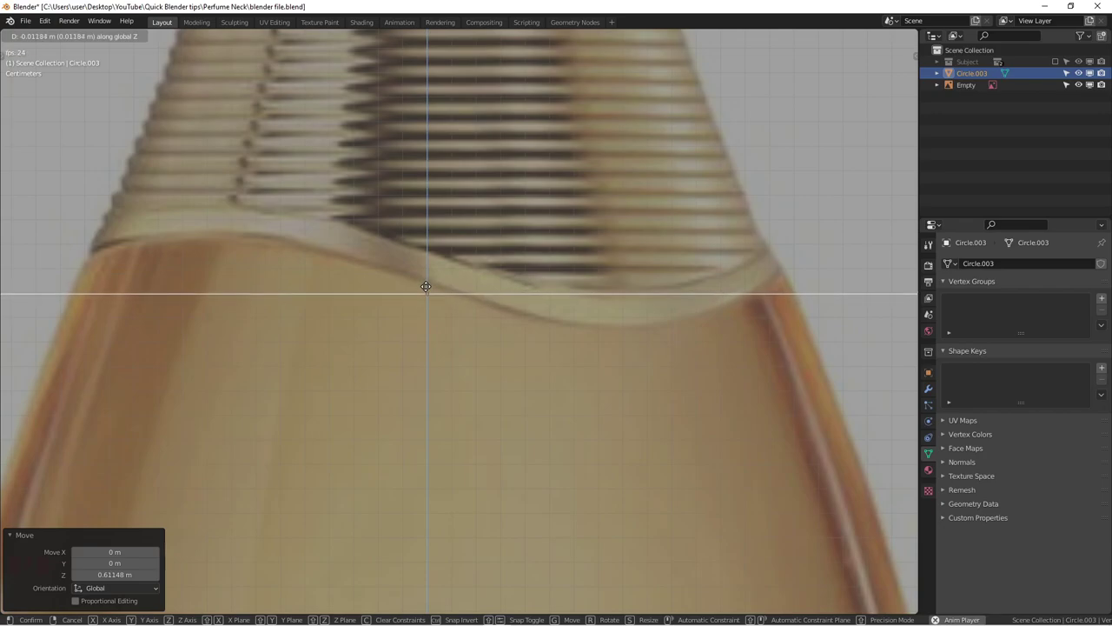
pyautogui.click(426, 286)
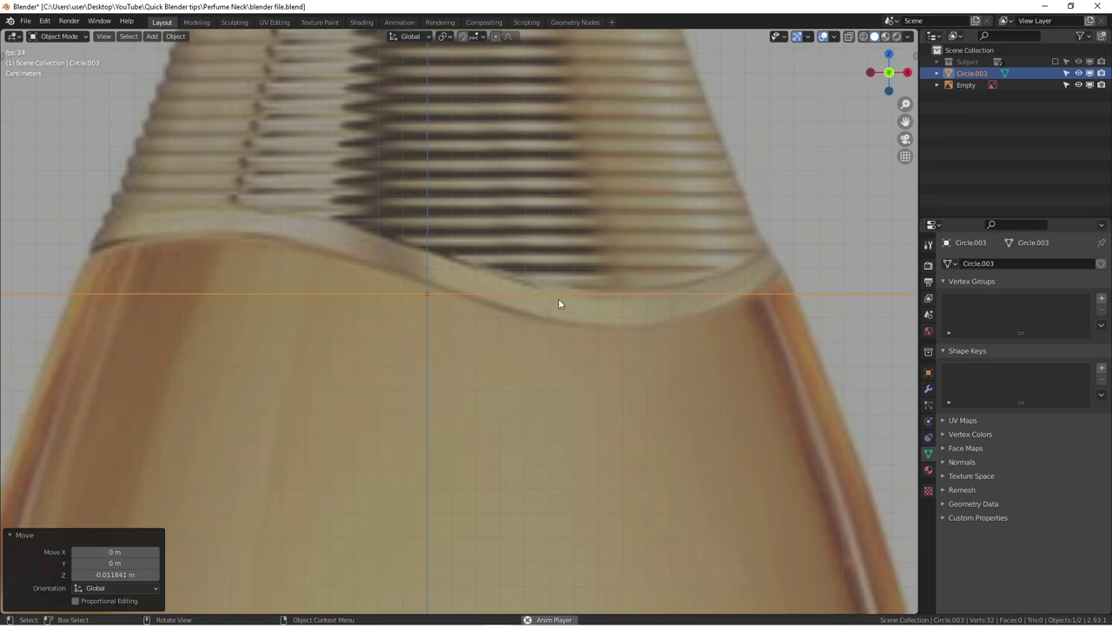
# Scale the circle uniformly by about 0.707 to match the bottle's width at the collar.
pyautogui.scroll(-1, 461, 296)
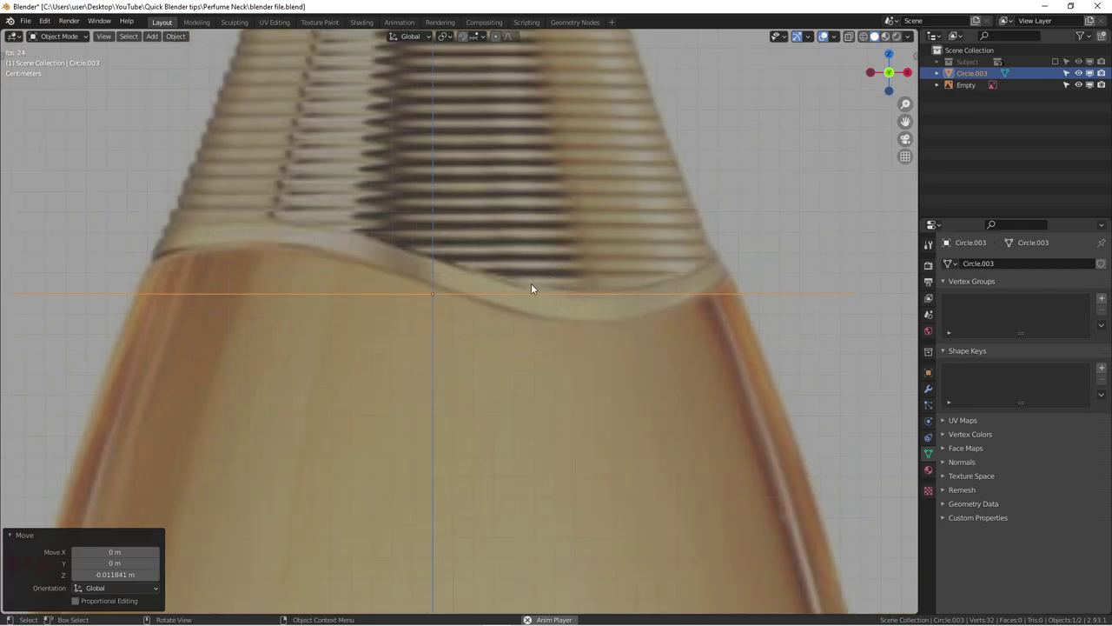
pyautogui.scroll(3, 537, 225)
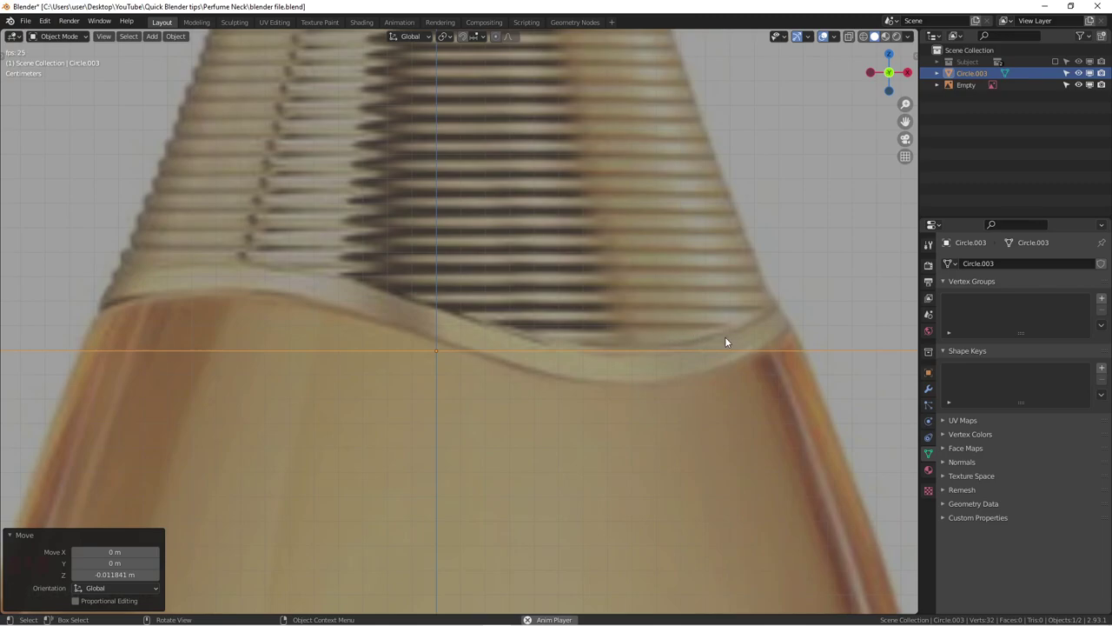
pyautogui.press('s')
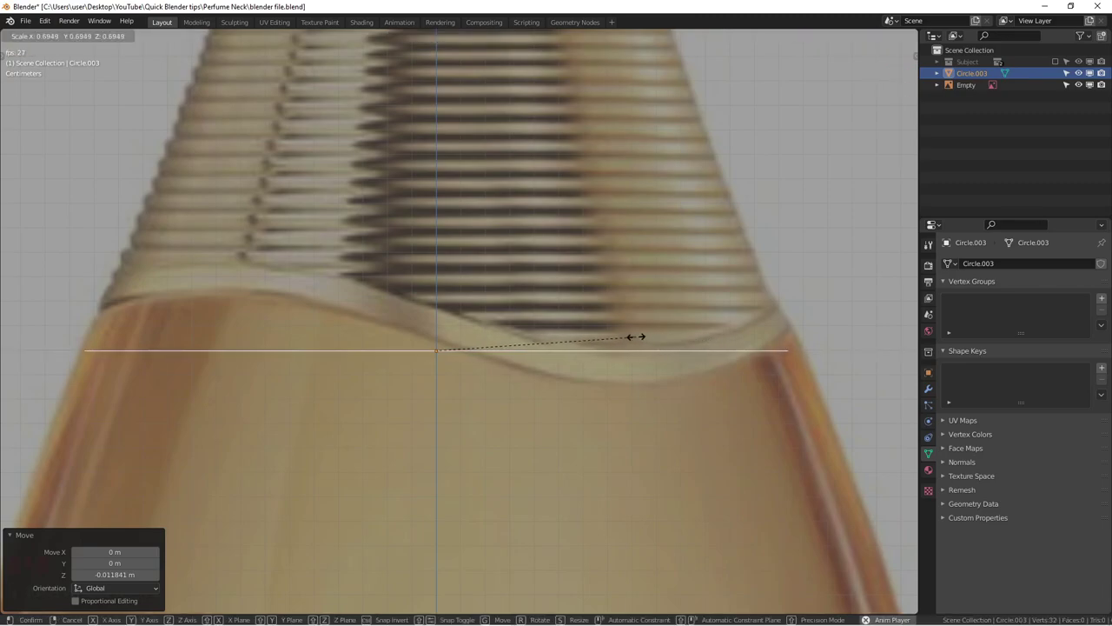
pyautogui.click(638, 336)
# Raise the circle about 0.002 m along Z and scale it uniformly by about 0.992 to fit the bottle's outline.
pyautogui.press('g')
pyautogui.press('z')
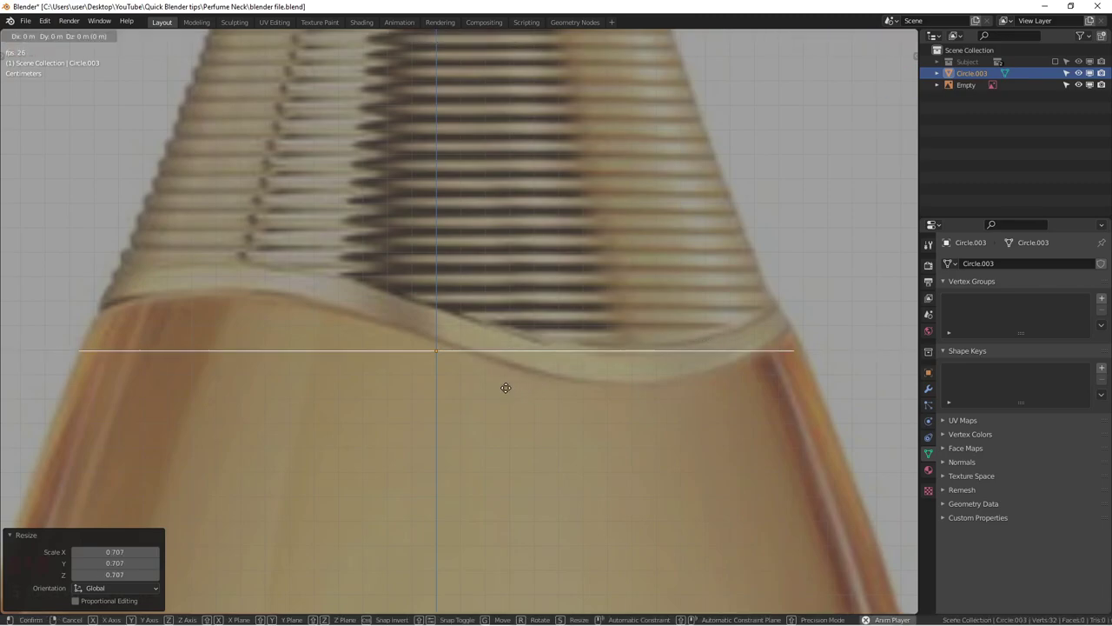
pyautogui.click(506, 380)
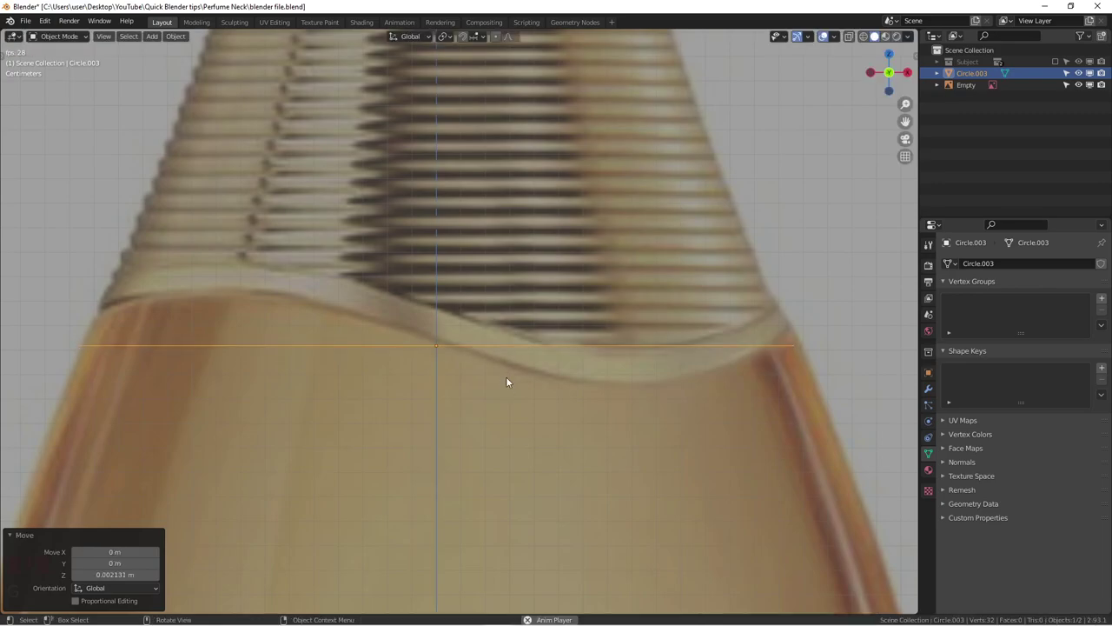
pyautogui.scroll(1, 523, 355)
pyautogui.scroll(-1, 559, 342)
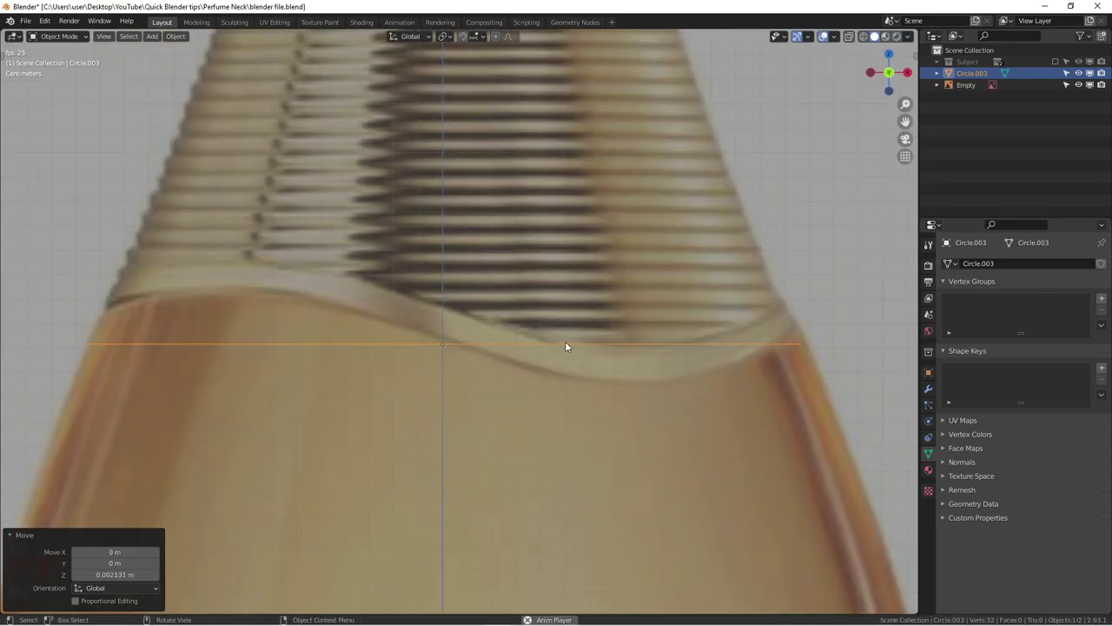
pyautogui.press('s')
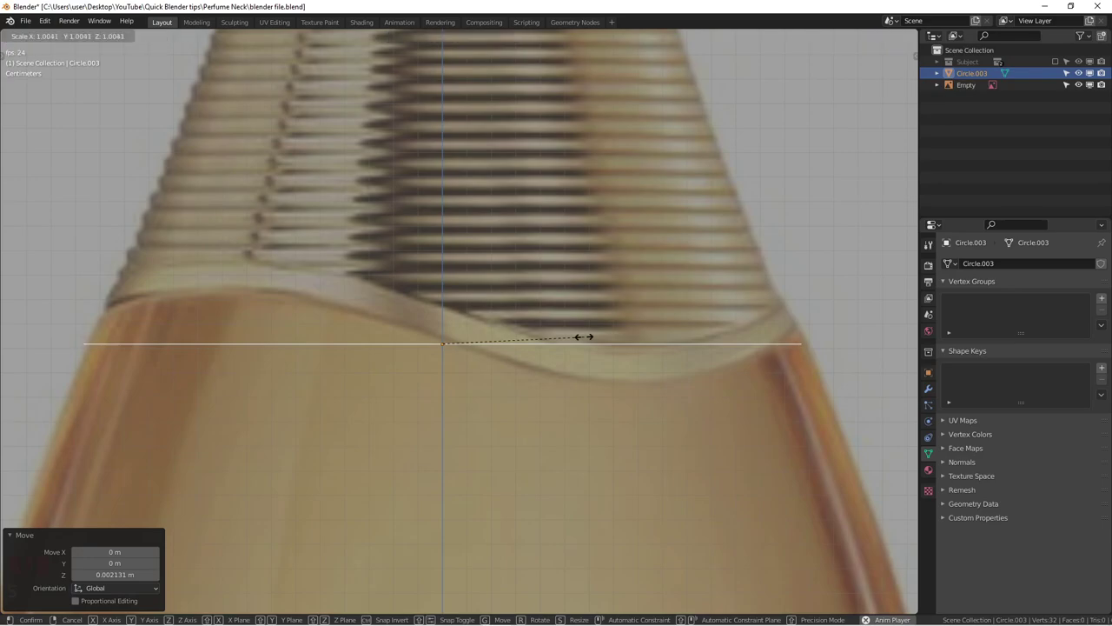
pyautogui.click(570, 338)
# Shift the reference image about 0.002 m along negative X to line it up with the circle.
pyautogui.moveTo(609, 320); pyautogui.dragTo(521, 357, button='middle')
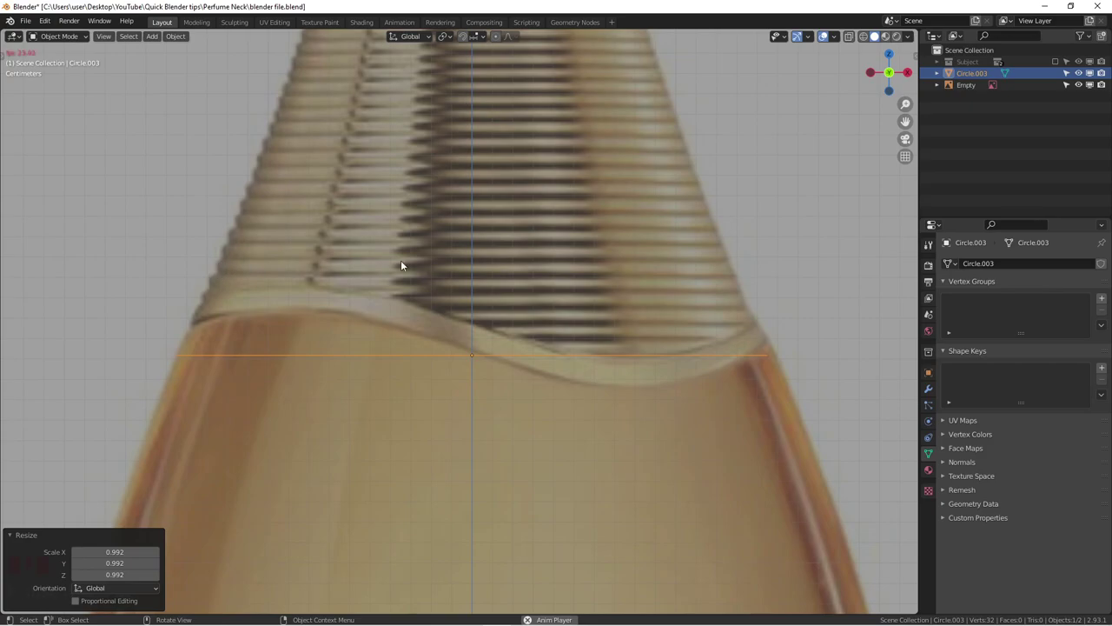
pyautogui.click(966, 85)
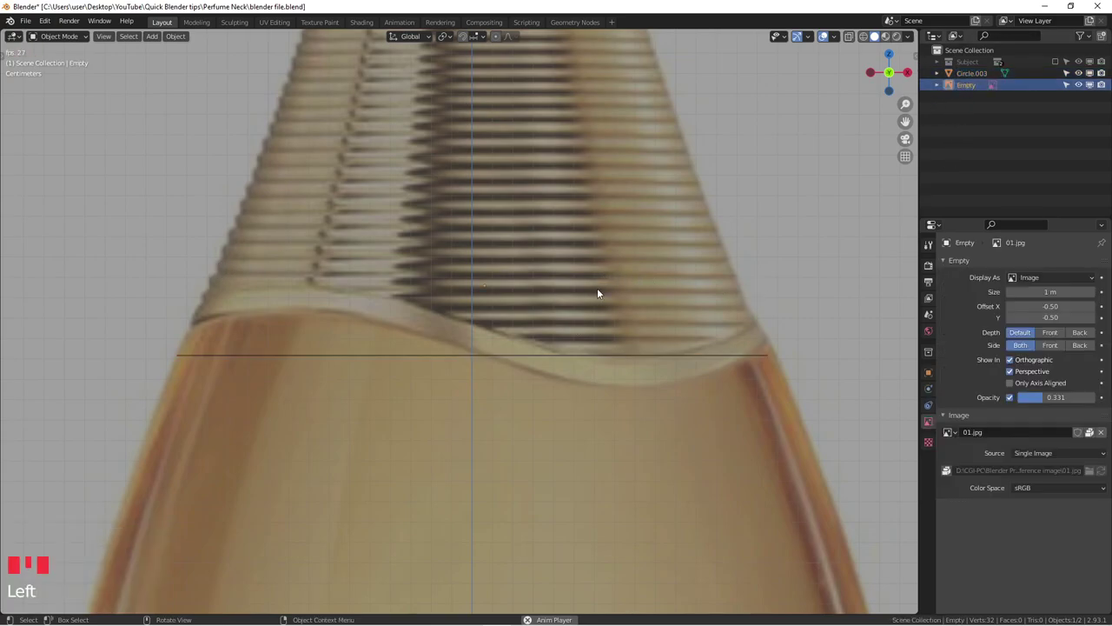
pyautogui.press('g')
pyautogui.press('x')
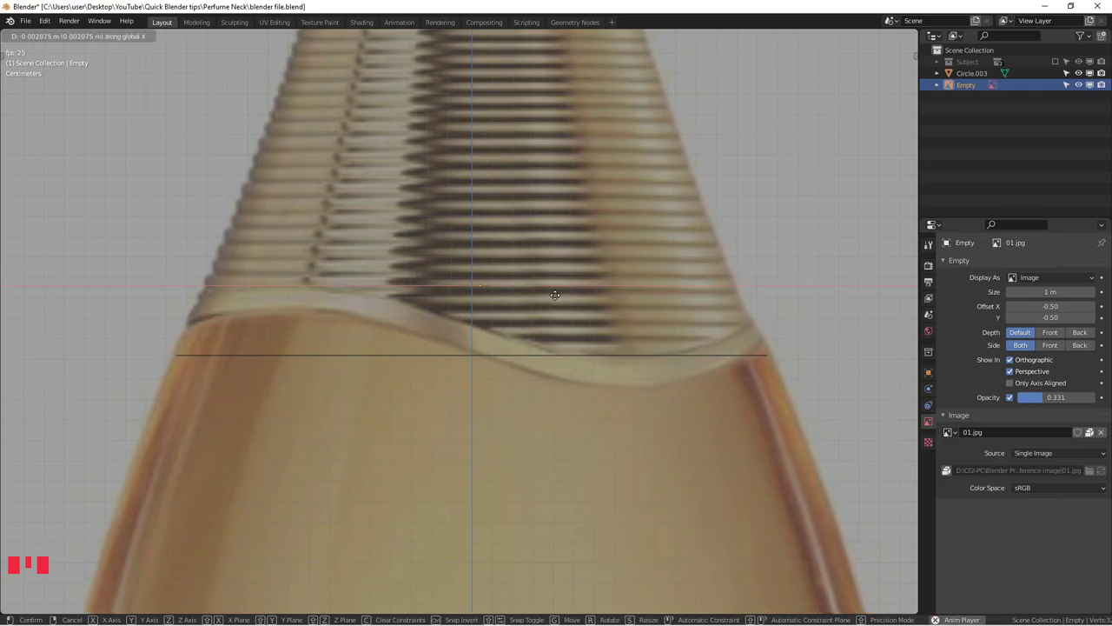
pyautogui.click(538, 335)
# Open the circle in Edit Mode and select its complete loop of 32 vertices.
pyautogui.click(511, 351)
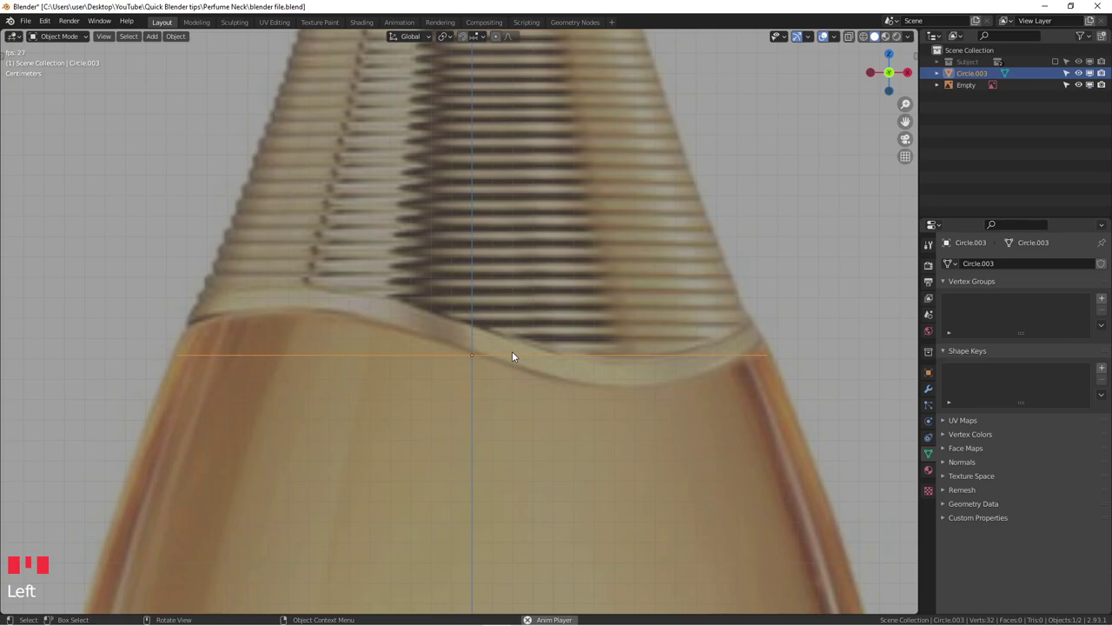
pyautogui.scroll(1, 513, 352)
pyautogui.scroll(1, 515, 353)
pyautogui.scroll(-3, 515, 353)
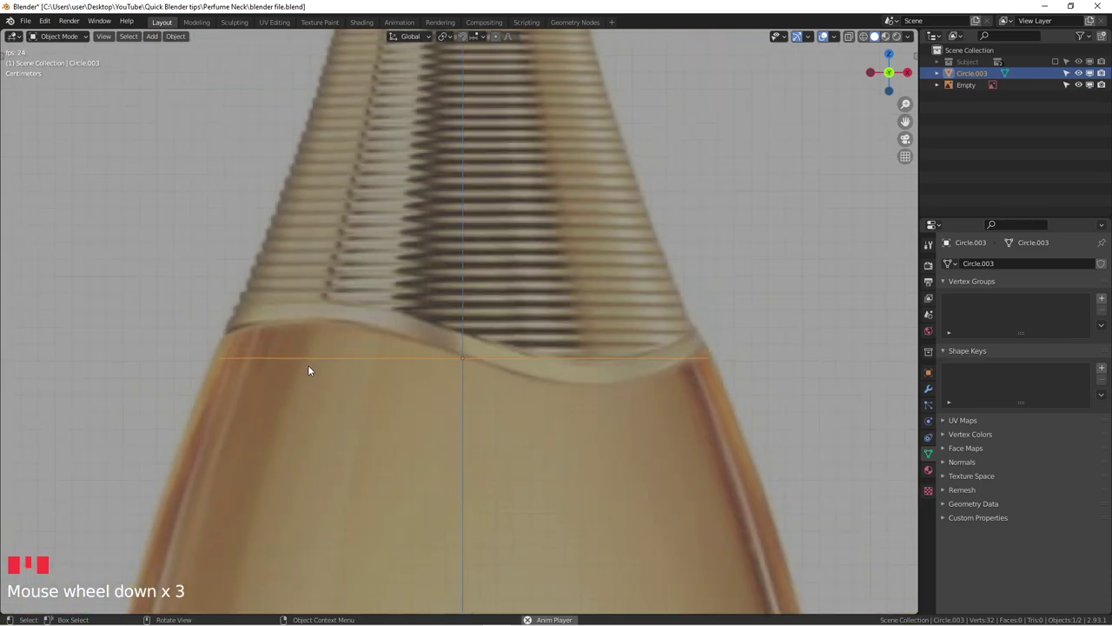
pyautogui.press('Tab')
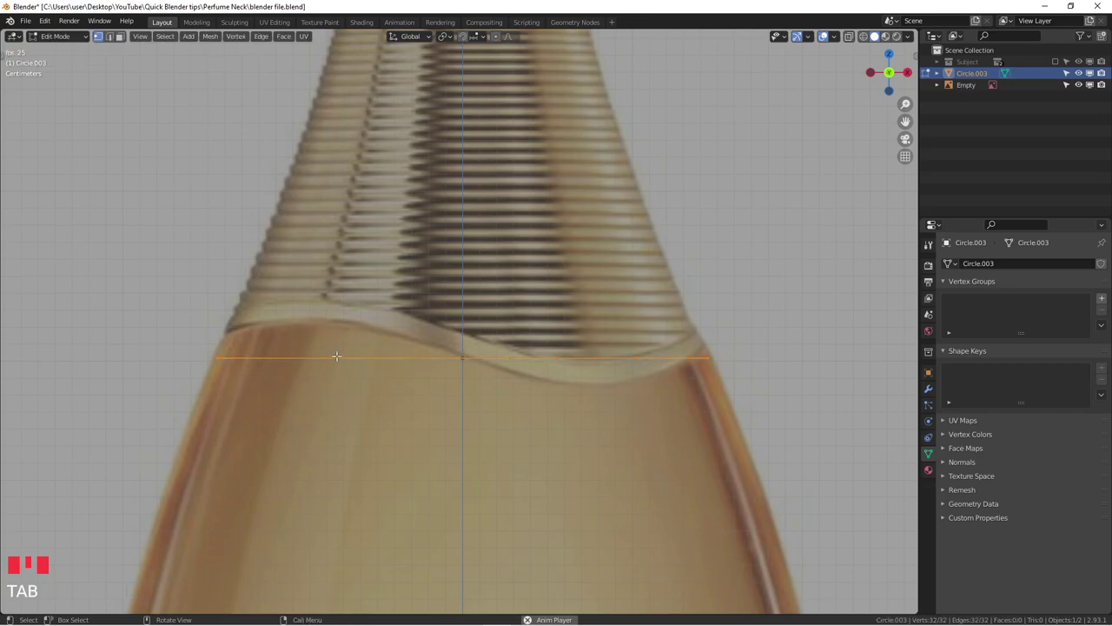
pyautogui.moveTo(146, 331); pyautogui.dragTo(719, 382)
pyautogui.moveTo(608, 387); pyautogui.dragTo(508, 494, button='middle')
pyautogui.scroll(-4, 518, 403)
pyautogui.scroll(1, 508, 495)
pyautogui.scroll(-2, 508, 495)
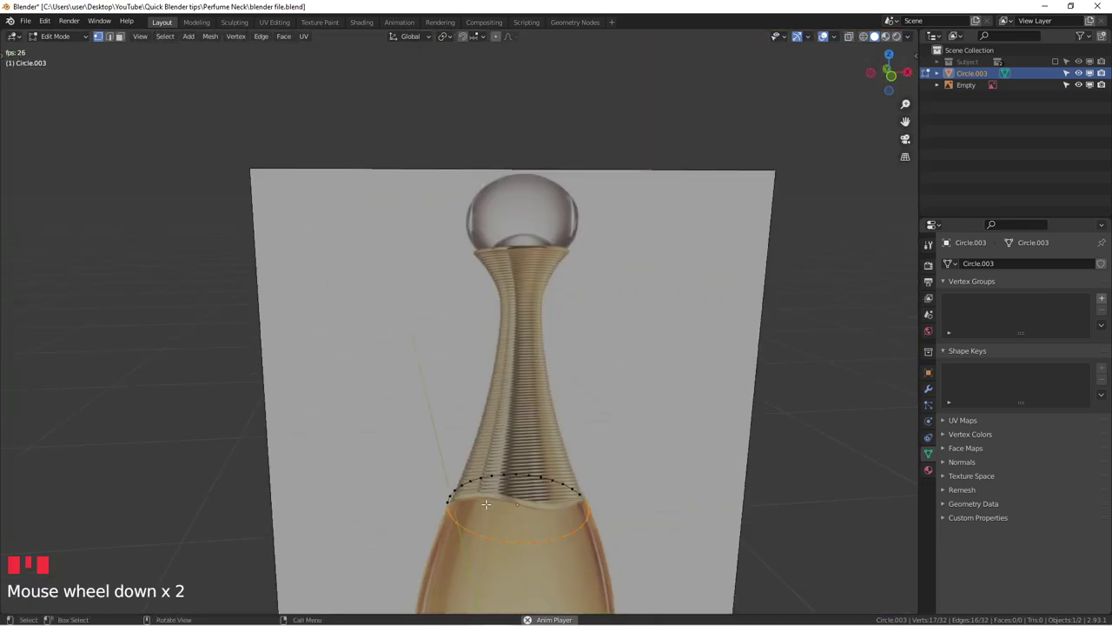
pyautogui.click(391, 445)
pyautogui.click(519, 476)
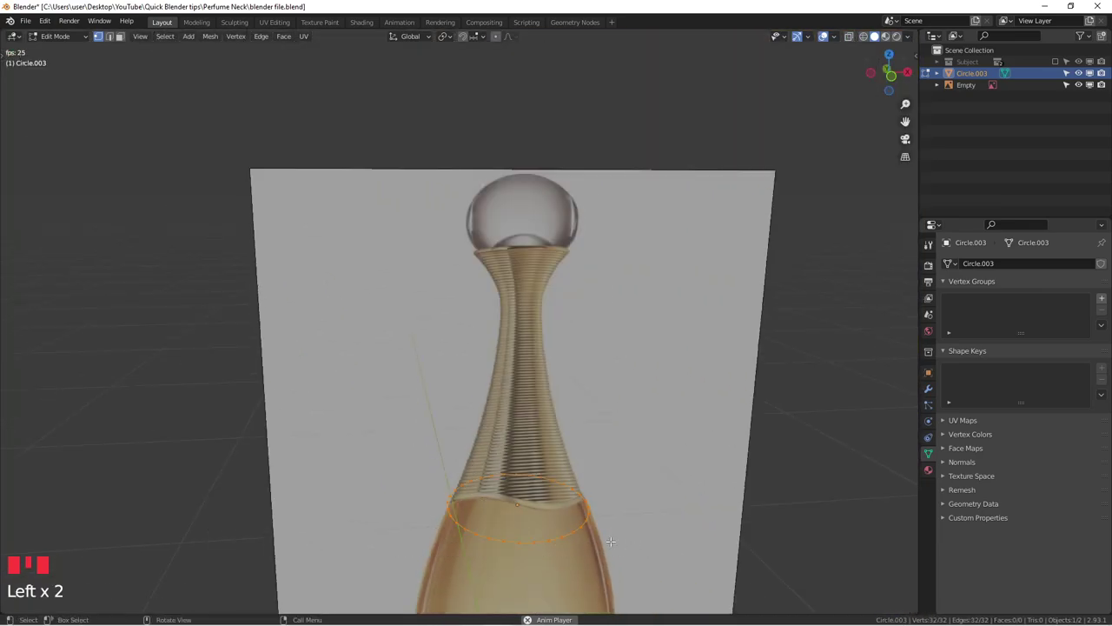
# In front view, extrude the vertex loop about 0.0085 m up along Z to form the collar's band.
pyautogui.press('KP_1')
pyautogui.scroll(9, 473, 364)
pyautogui.keyDown('shift'); pyautogui.moveTo(474, 363); pyautogui.dragTo(504, 372, button='middle'); pyautogui.keyUp('shift')
pyautogui.scroll(4, 504, 372)
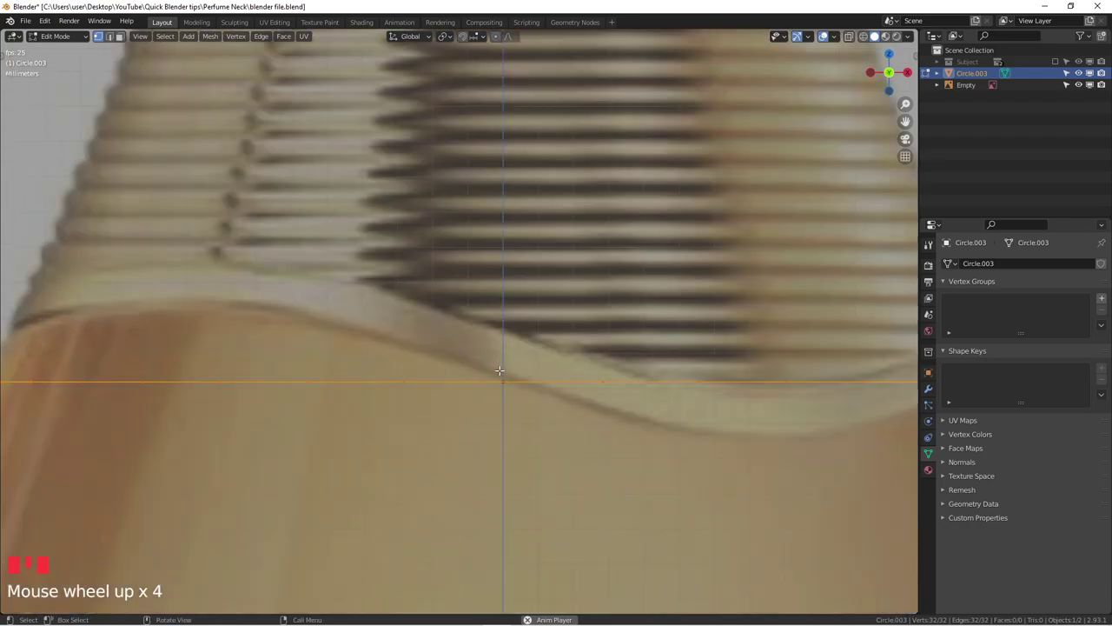
pyautogui.scroll(-2, 504, 372)
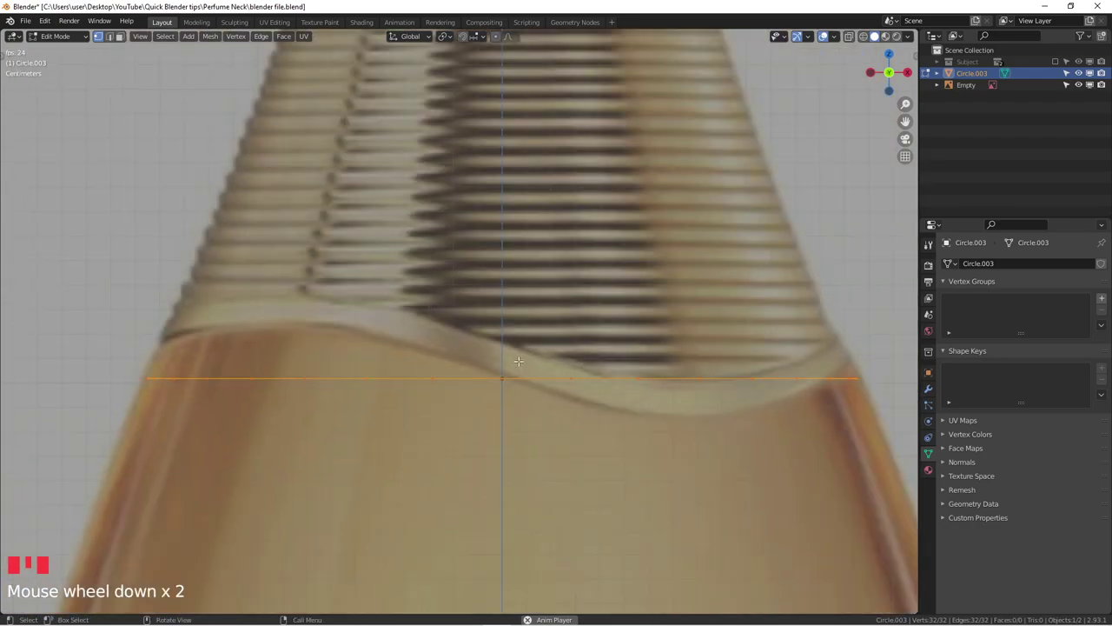
pyautogui.press('e')
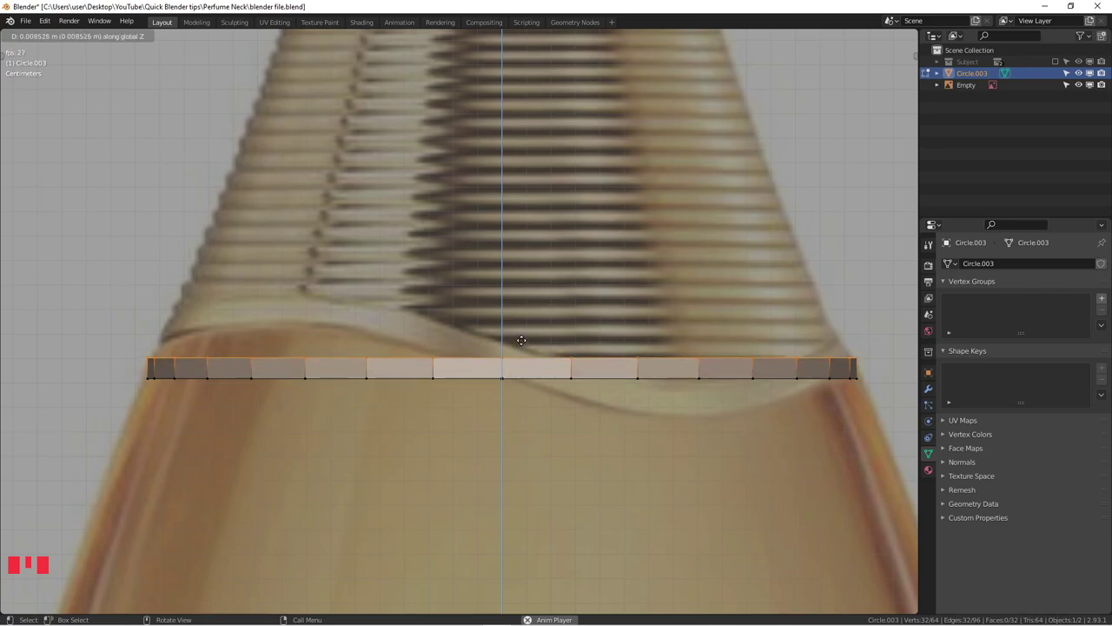
pyautogui.click(520, 340)
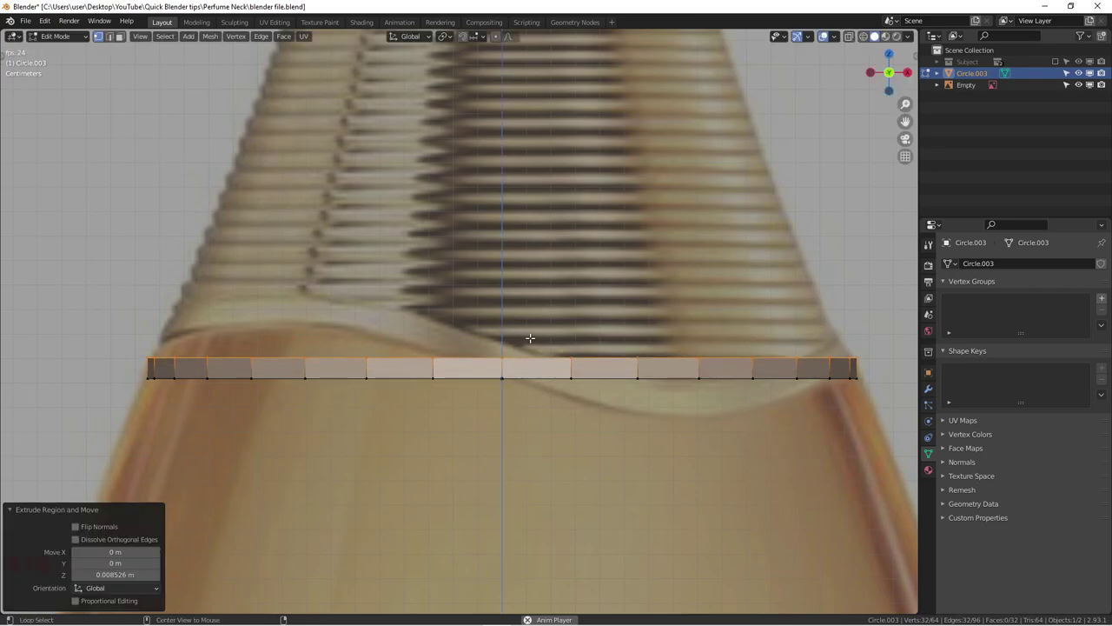
# Turn on X-ray and add two evenly spaced horizontal loop cuts around the band without sliding them.
pyautogui.hotkey('alt', 'z')
pyautogui.scroll(3, 606, 379)
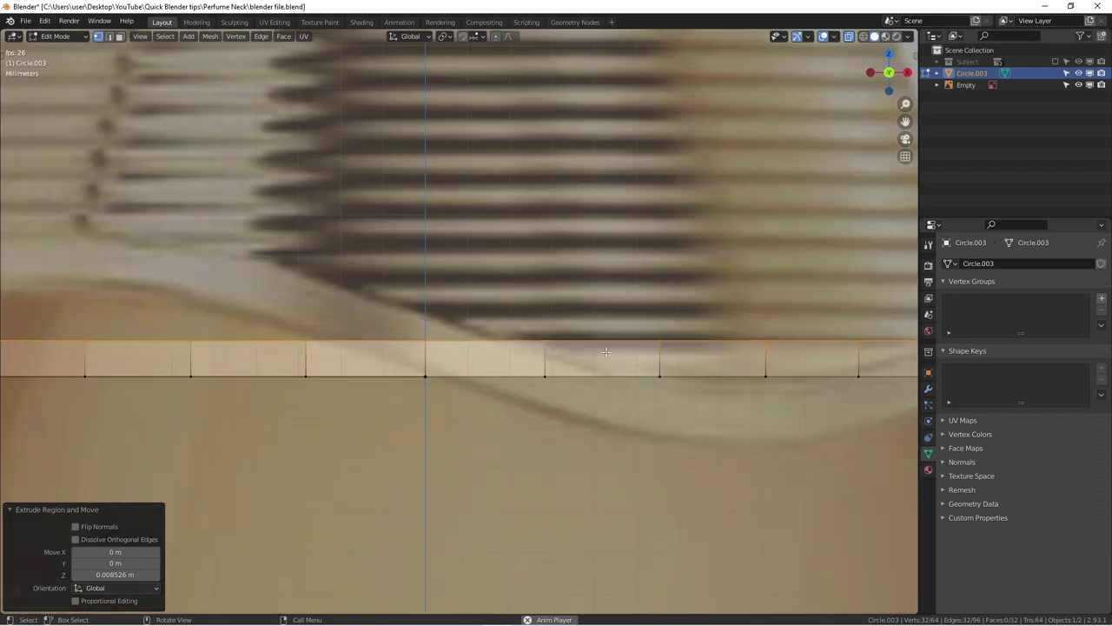
pyautogui.scroll(-3, 606, 342)
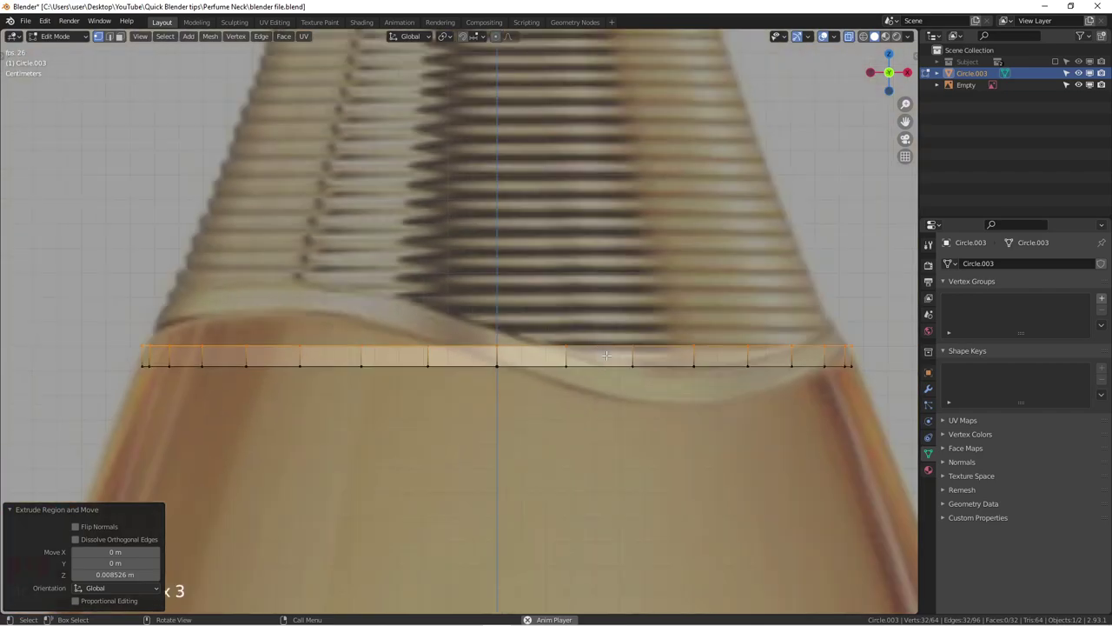
pyautogui.scroll(2, 606, 371)
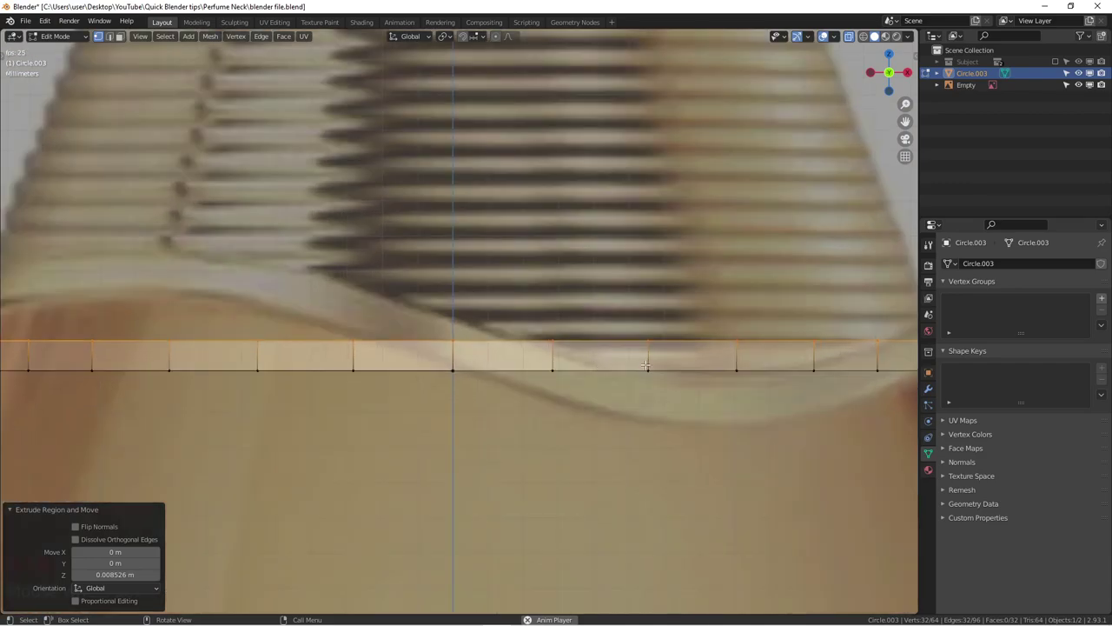
pyautogui.scroll(-2, 627, 353)
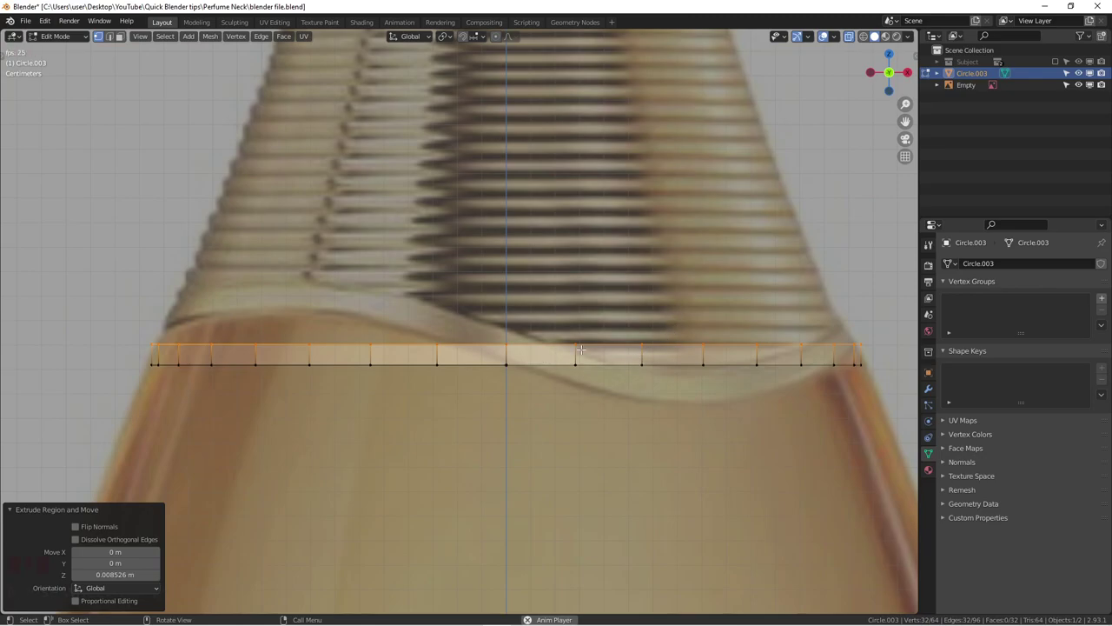
pyautogui.scroll(1, 581, 357)
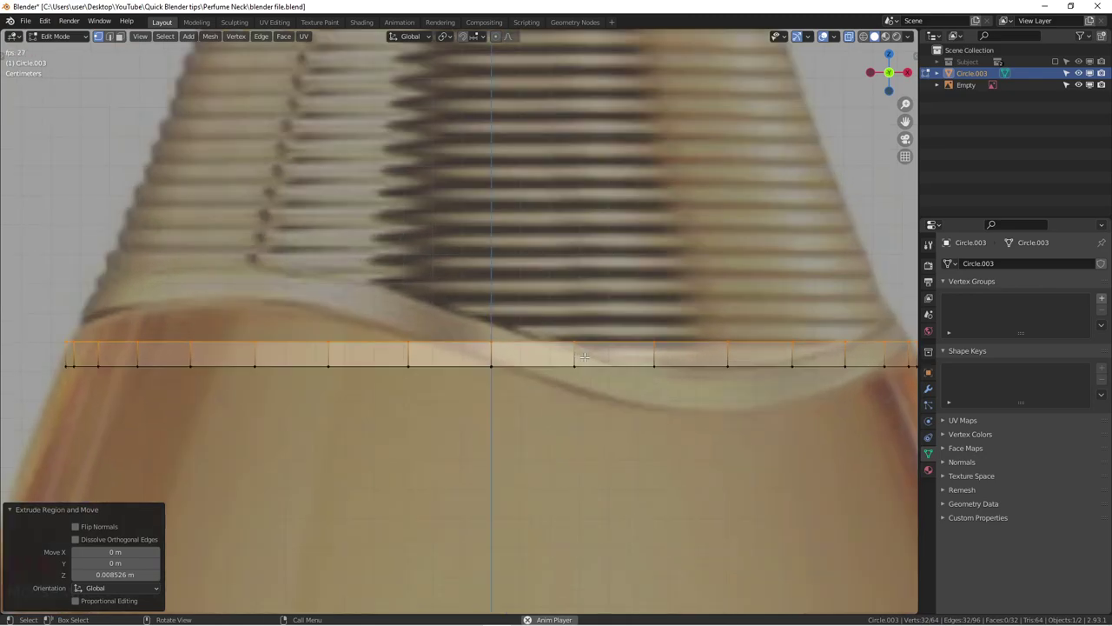
pyautogui.hotkey('ctrl', 'r')
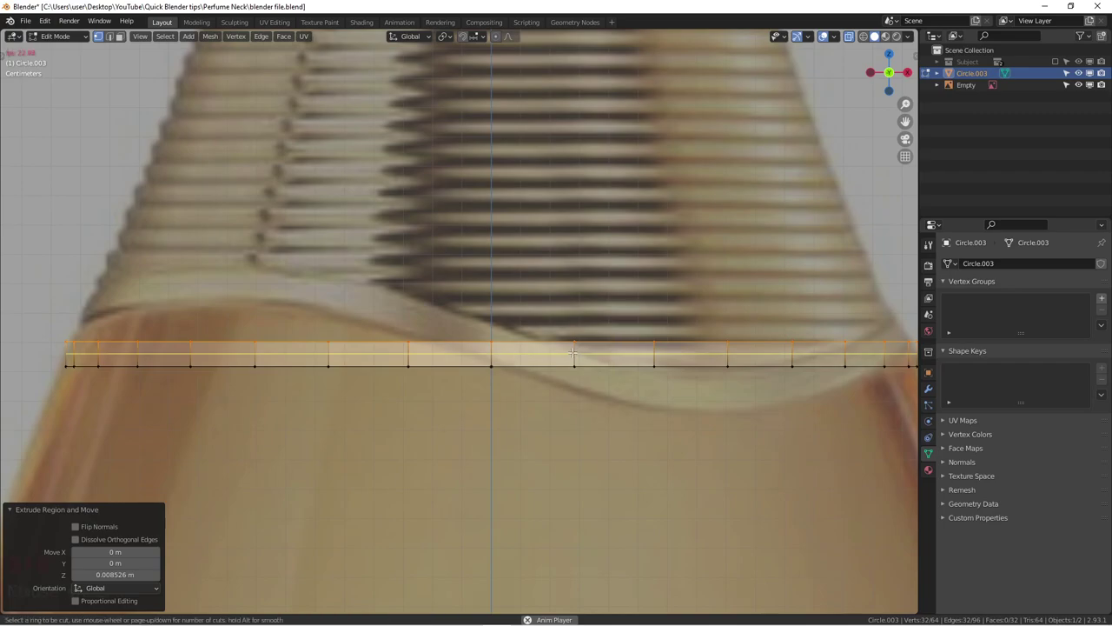
pyautogui.scroll(1, 572, 352)
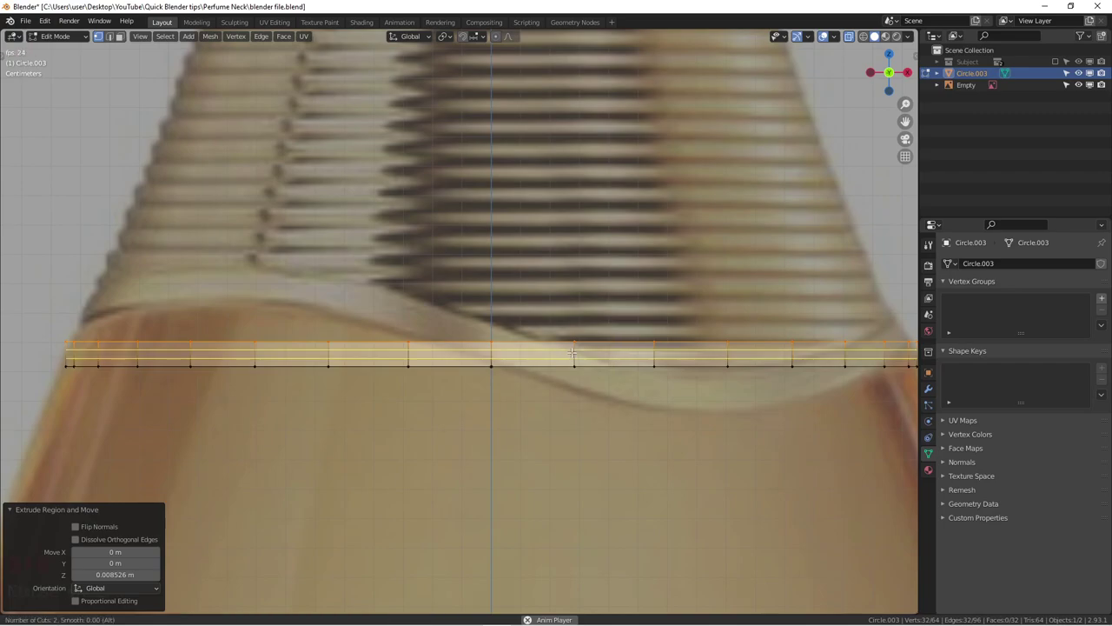
pyautogui.click(572, 352)
pyautogui.rightClick(572, 352)
pyautogui.scroll(-2, 573, 360)
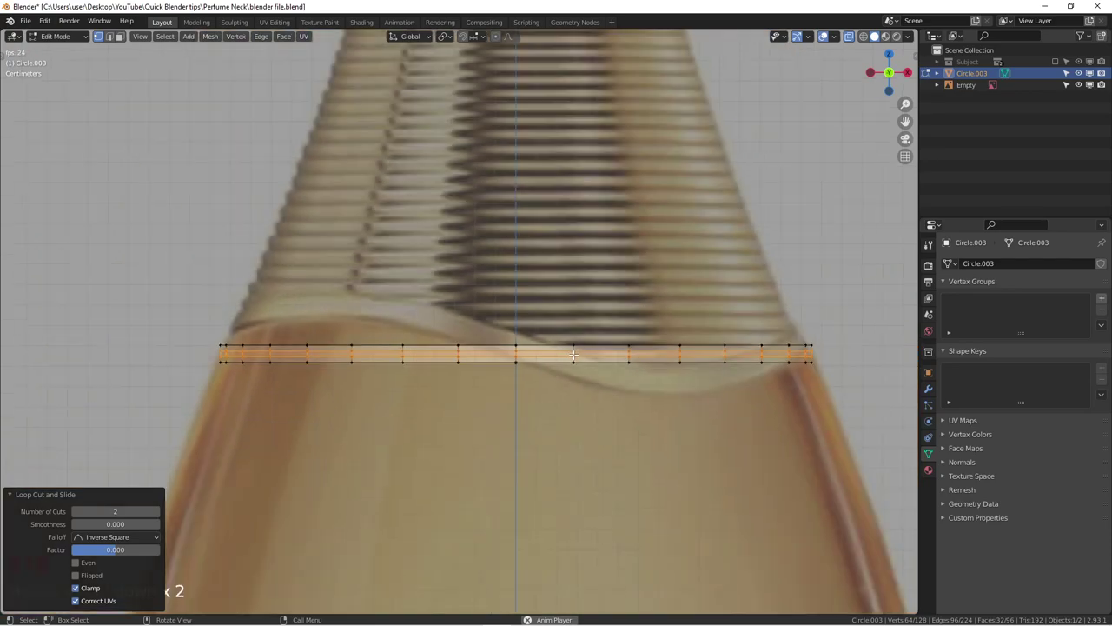
# In top view, scale the two new edge loops outward by about 1.035 to bulge the band.
pyautogui.scroll(-7, 578, 382)
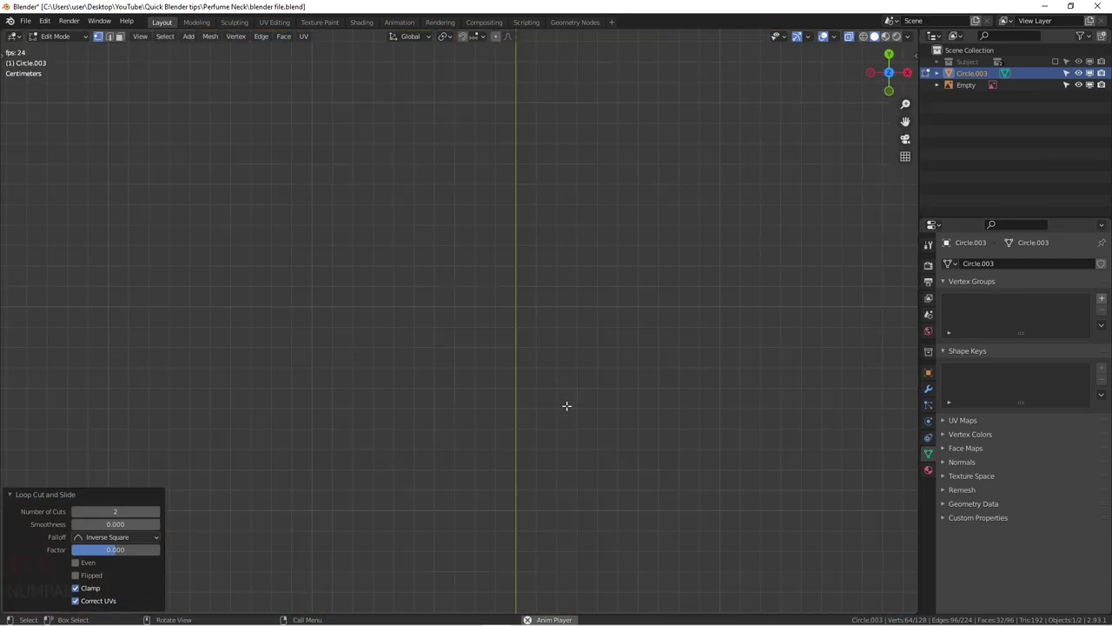
pyautogui.scroll(5, 583, 270)
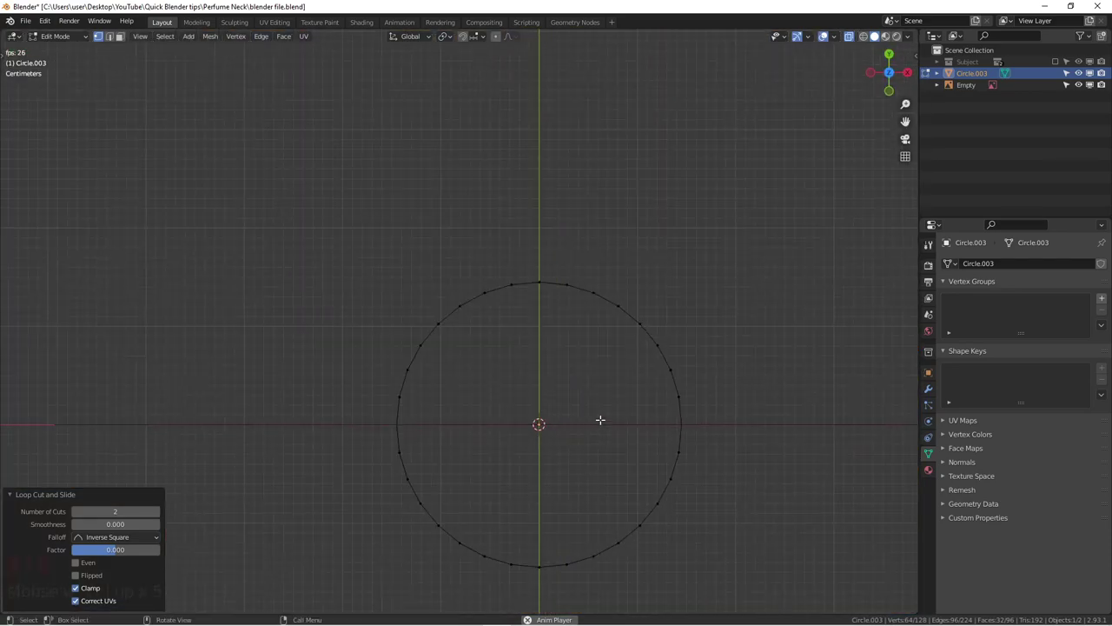
pyautogui.press('a')
pyautogui.press('s')
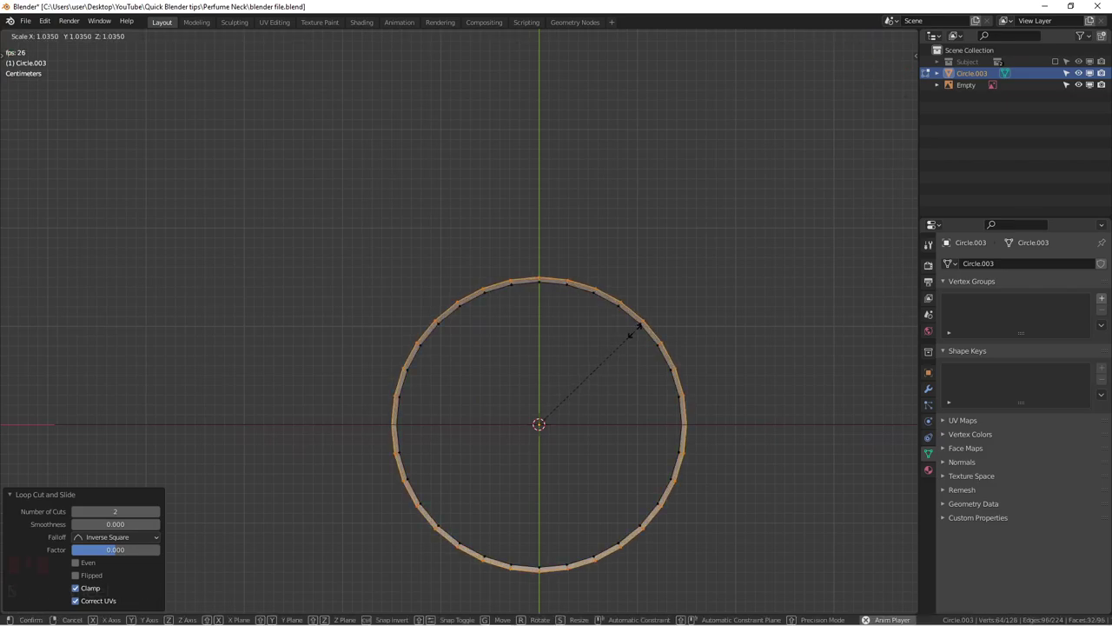
pyautogui.click(637, 327)
# Clear the selection and examine the bulged band's profile against the reference from several angles.
pyautogui.moveTo(635, 328); pyautogui.dragTo(641, 283, button='middle')
pyautogui.scroll(5, 624, 358)
pyautogui.scroll(4, 640, 336)
pyautogui.scroll(-2, 640, 336)
pyautogui.click(652, 323)
pyautogui.scroll(-2, 655, 327)
pyautogui.moveTo(627, 226); pyautogui.dragTo(629, 245, button='middle')
pyautogui.moveTo(638, 310); pyautogui.dragTo(666, 337, button='middle')
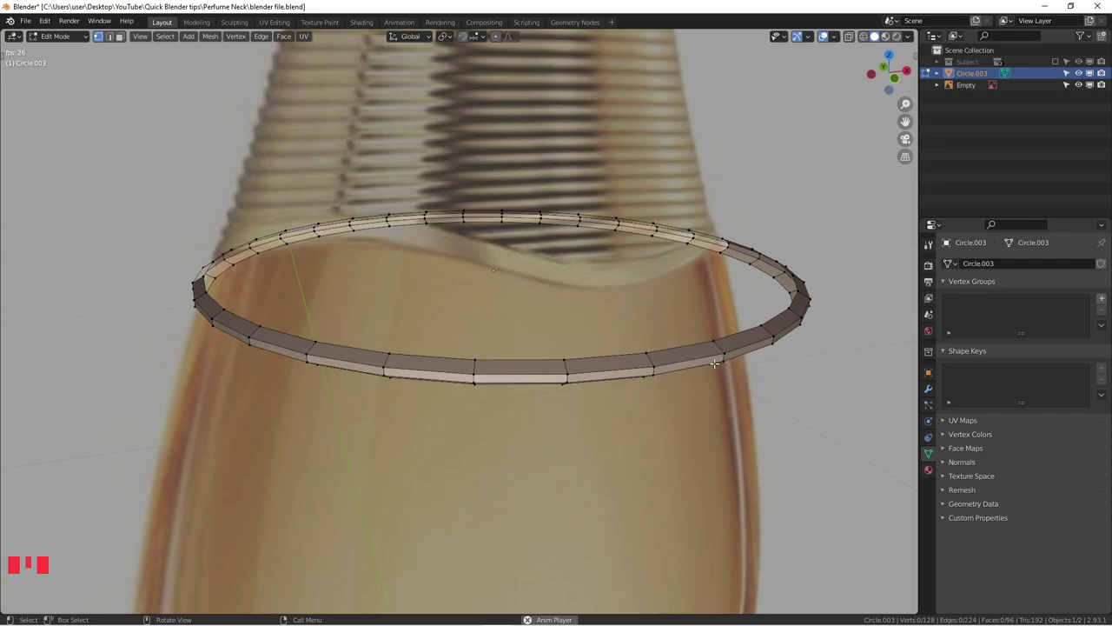
pyautogui.moveTo(673, 367); pyautogui.dragTo(694, 339, button='middle')
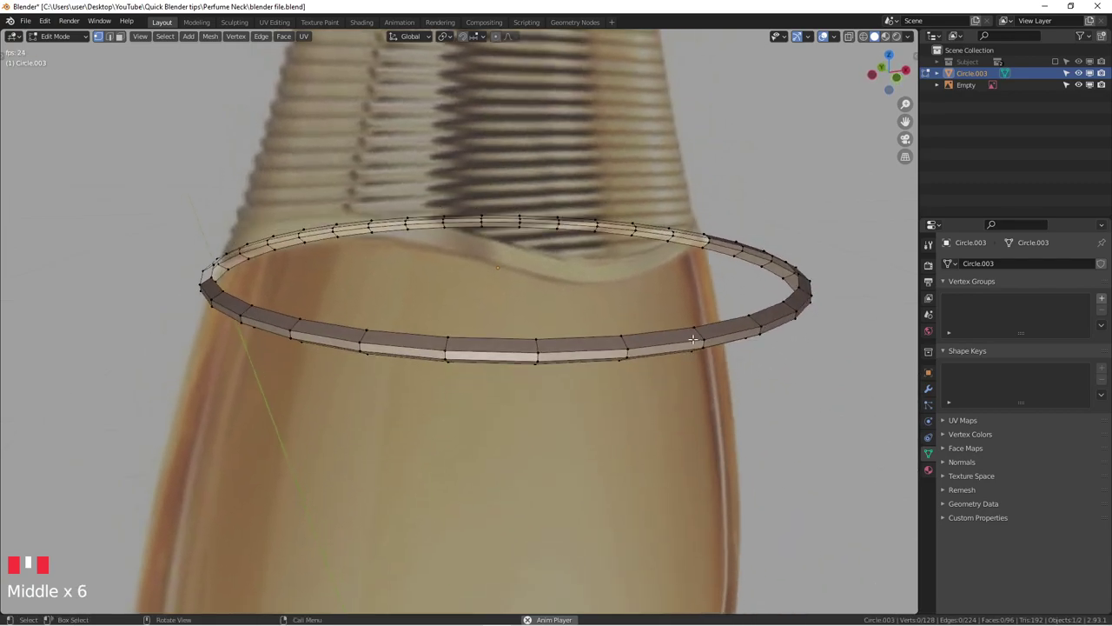
# Compare the band's height and position with the whole ringed neck of the reference in front view.
pyautogui.moveTo(693, 351); pyautogui.dragTo(524, 370, button='middle')
pyautogui.scroll(-2, 556, 355)
pyautogui.scroll(3, 529, 402)
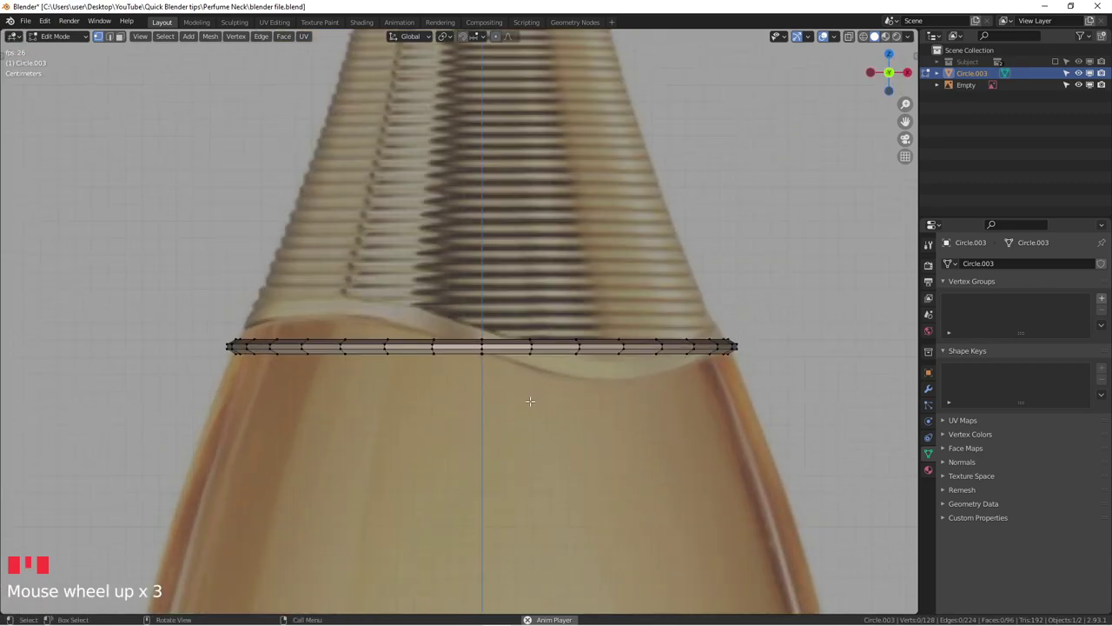
pyautogui.scroll(-1, 529, 395)
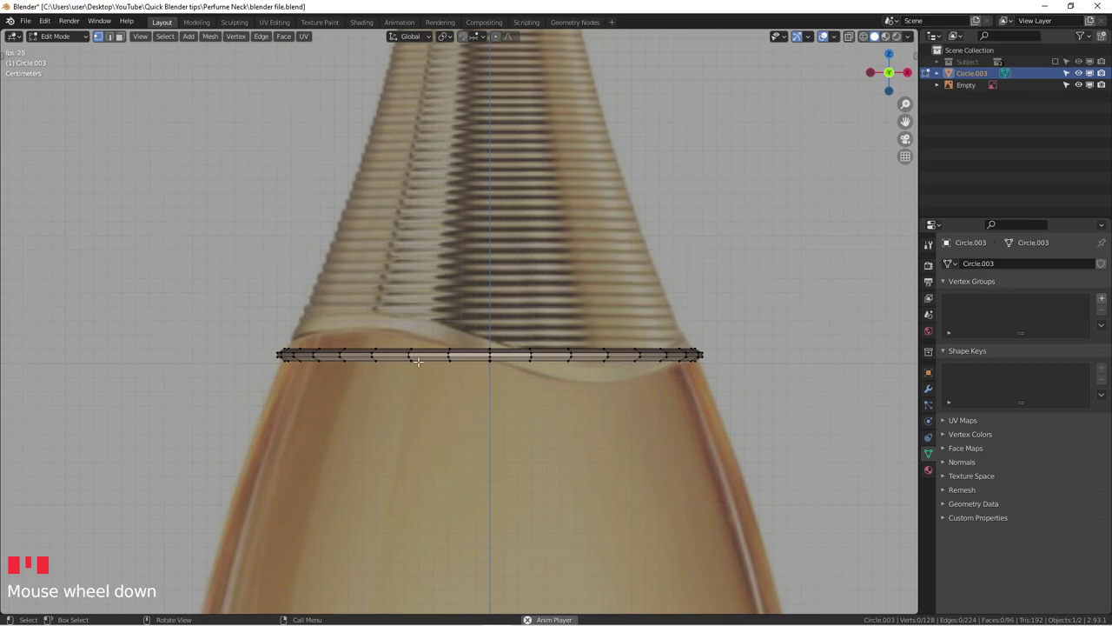
pyautogui.scroll(-1, 415, 359)
pyautogui.keyDown('shift'); pyautogui.moveTo(271, 337); pyautogui.dragTo(259, 418, button='middle'); pyautogui.keyUp('shift')
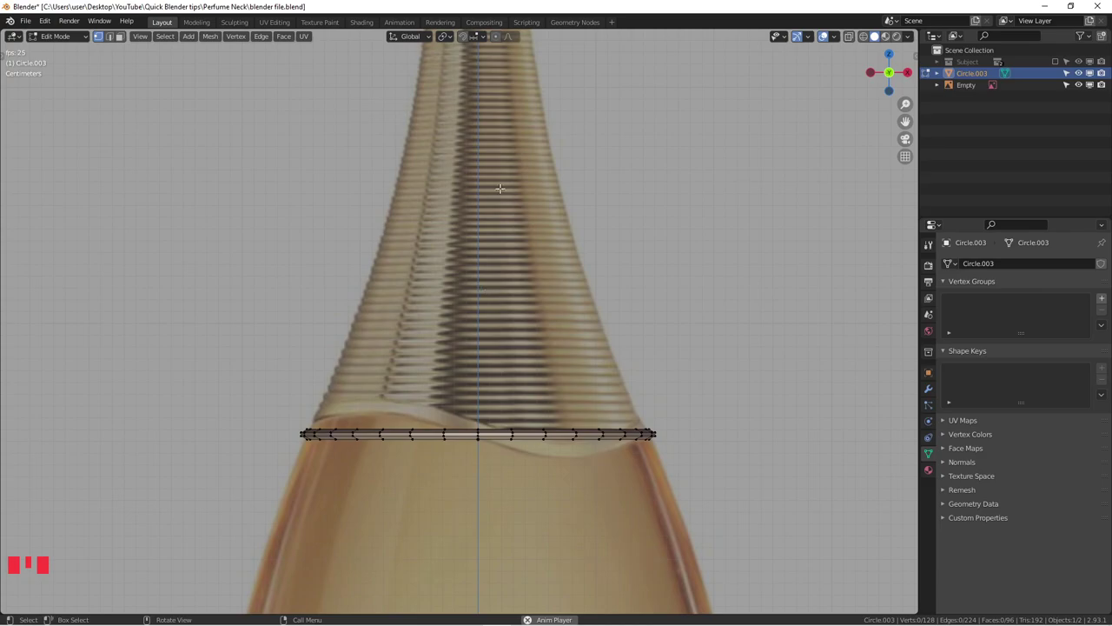
pyautogui.scroll(-2, 512, 111)
pyautogui.keyDown('shift'); pyautogui.moveTo(526, 216); pyautogui.dragTo(540, 308, button='middle'); pyautogui.keyUp('shift')
pyautogui.keyDown('shift'); pyautogui.moveTo(536, 263); pyautogui.dragTo(508, 293, button='middle'); pyautogui.keyUp('shift')
pyautogui.scroll(-1, 533, 320)
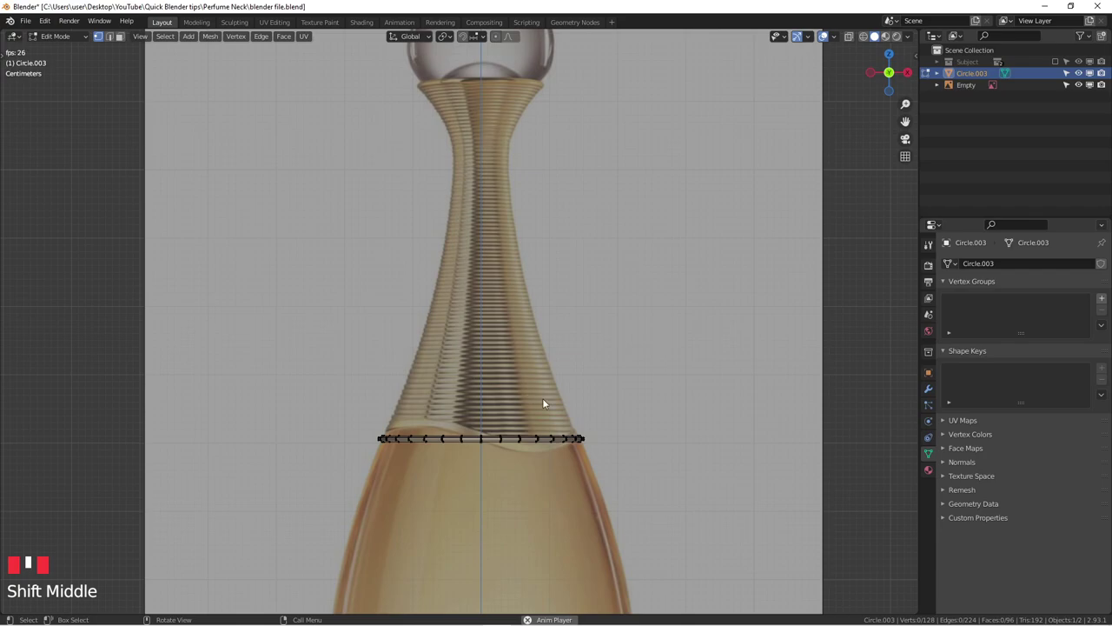
# Return to Object Mode and add an Array modifier to the band.
pyautogui.press('Tab')
pyautogui.click(928, 388)
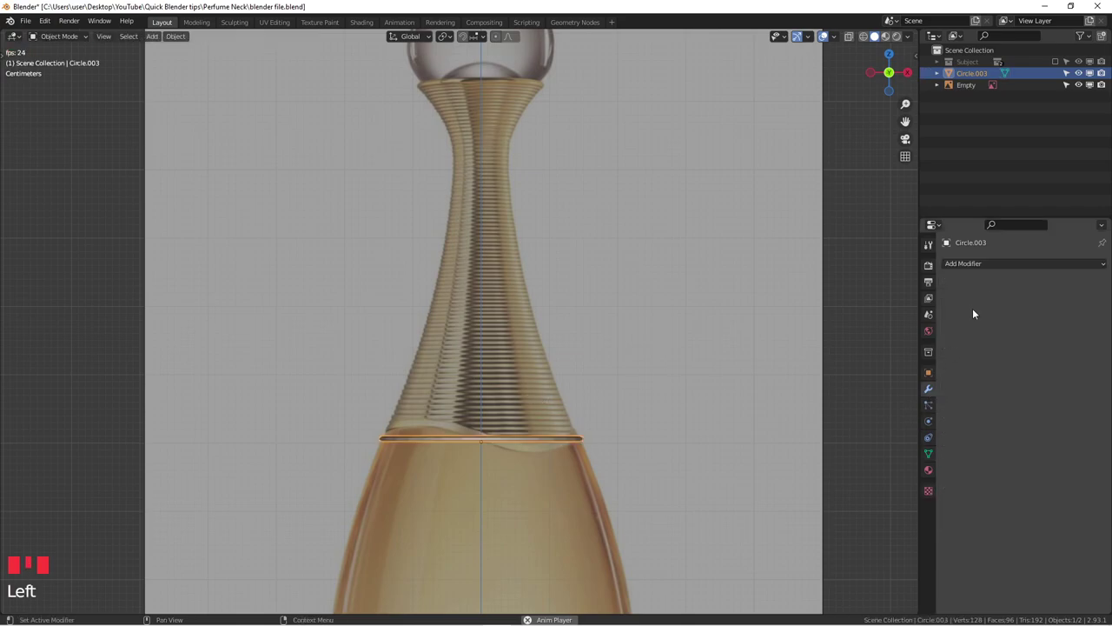
pyautogui.click(991, 264)
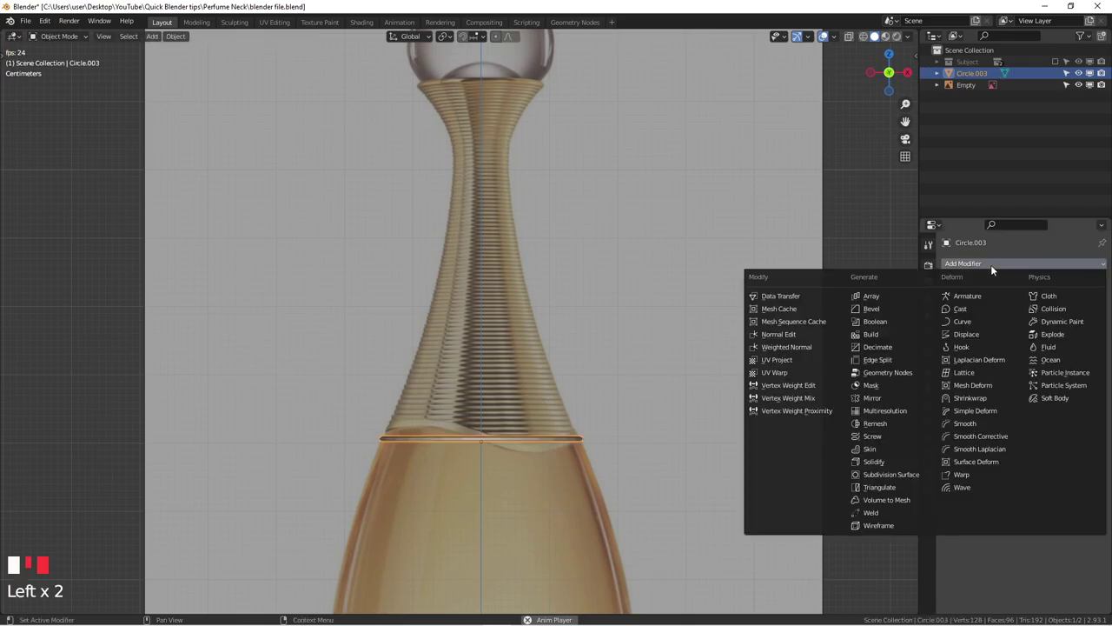
pyautogui.click(890, 294)
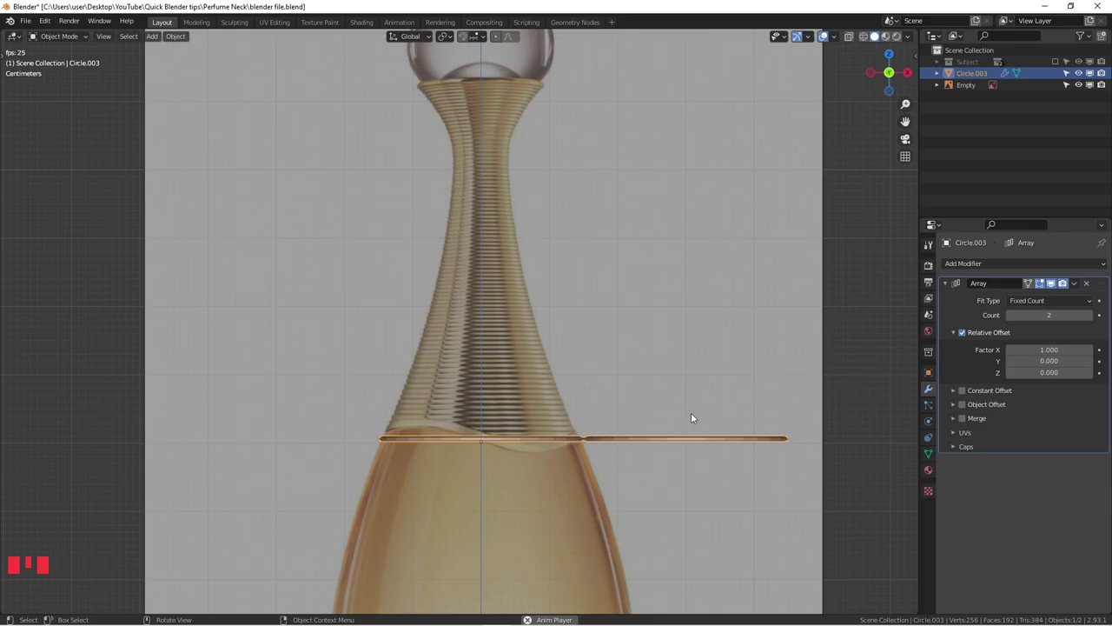
# Set the Array's relative offset factors to X 0 and Z 1 so the copies stack vertically.
pyautogui.click(1043, 349)
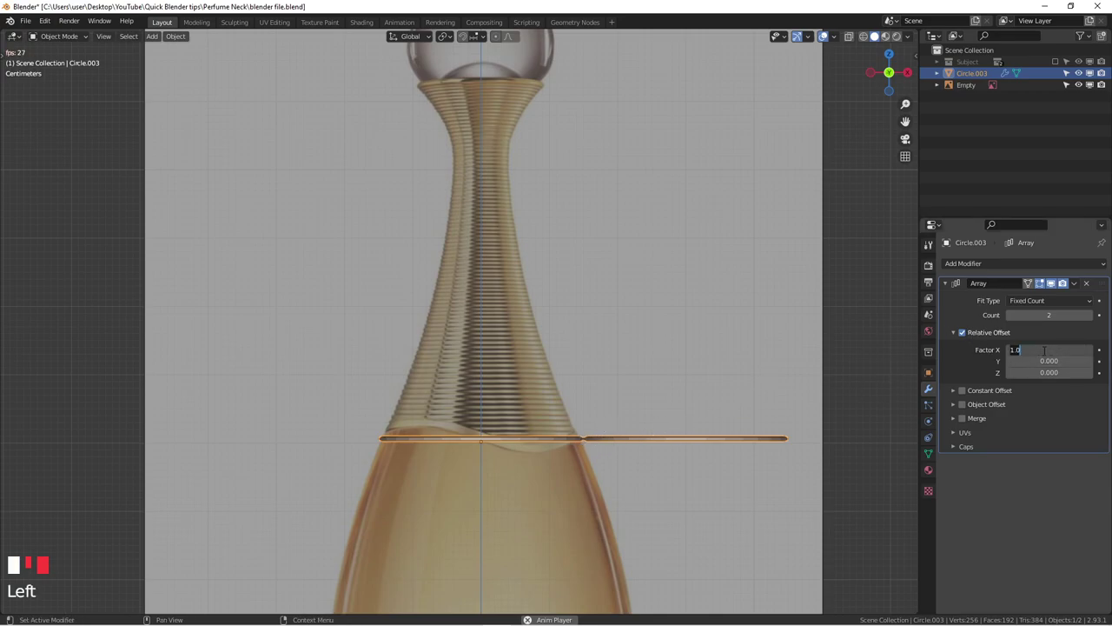
pyautogui.click(658, 442)
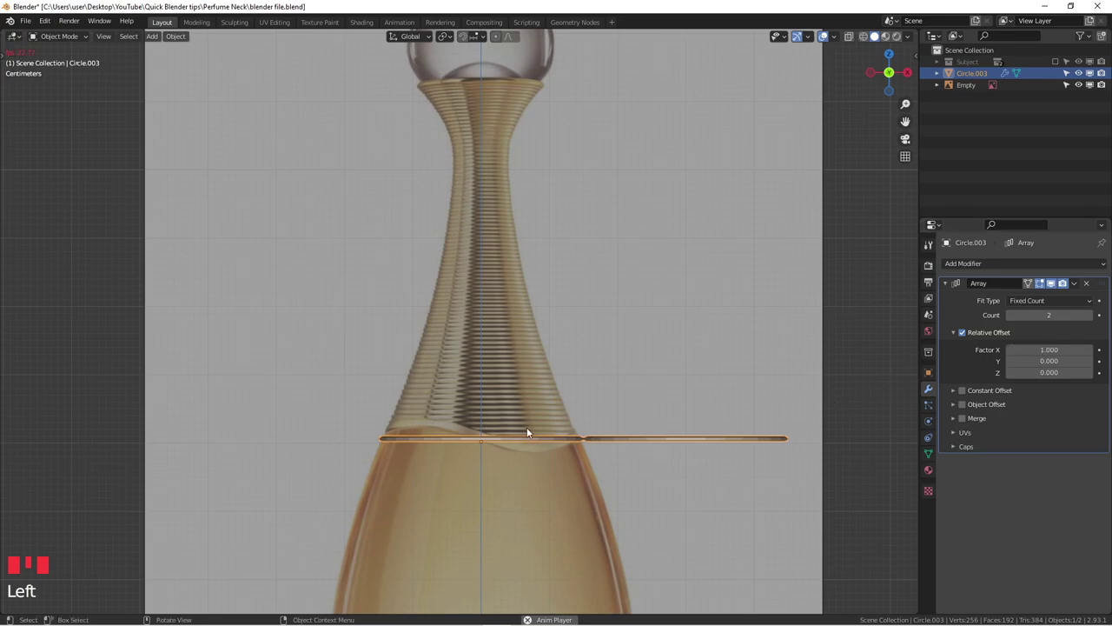
pyautogui.click(1034, 349)
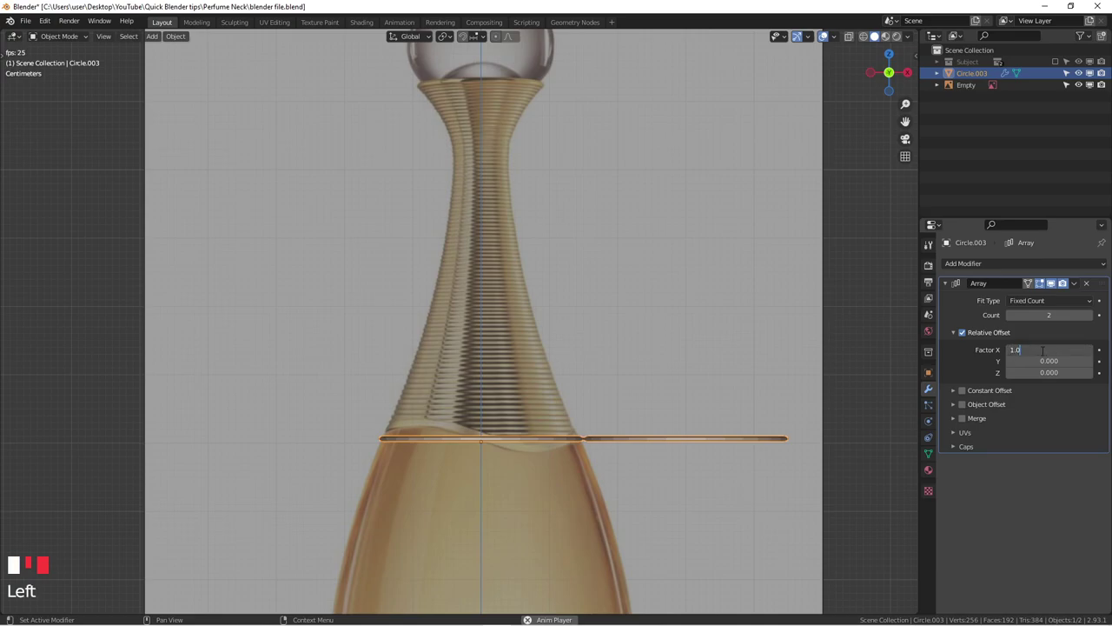
pyautogui.write('0')
pyautogui.press('Return')
pyautogui.click(1038, 372)
pyautogui.write('1')
pyautogui.press('Return')
pyautogui.scroll(6, 473, 437)
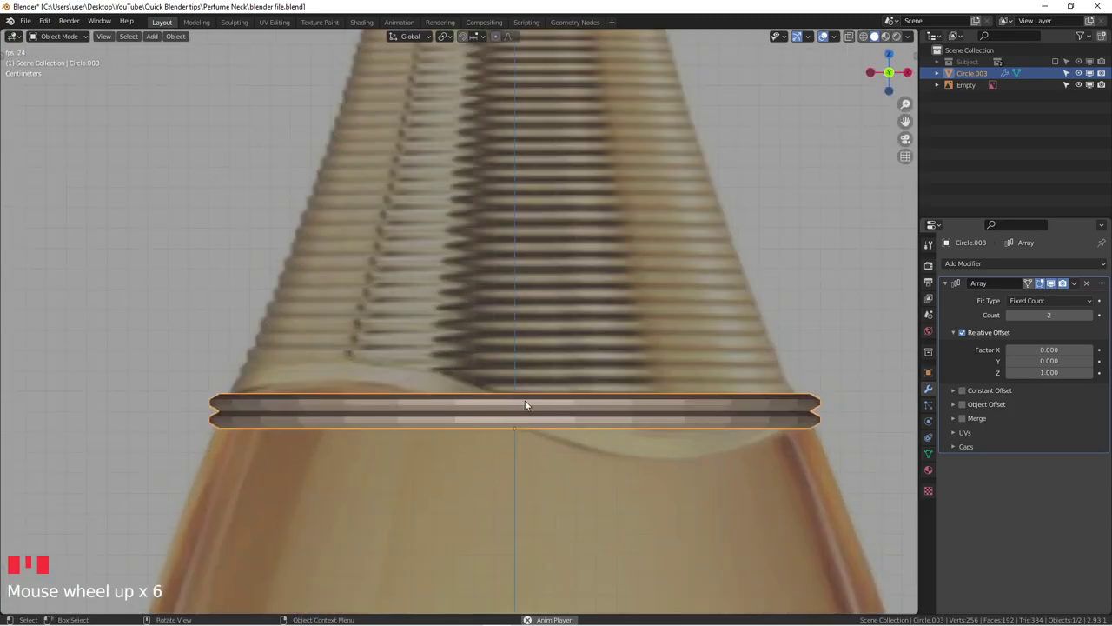
pyautogui.scroll(-1, 524, 402)
pyautogui.keyDown('shift'); pyautogui.moveTo(622, 395); pyautogui.dragTo(594, 426, button='middle'); pyautogui.keyUp('shift')
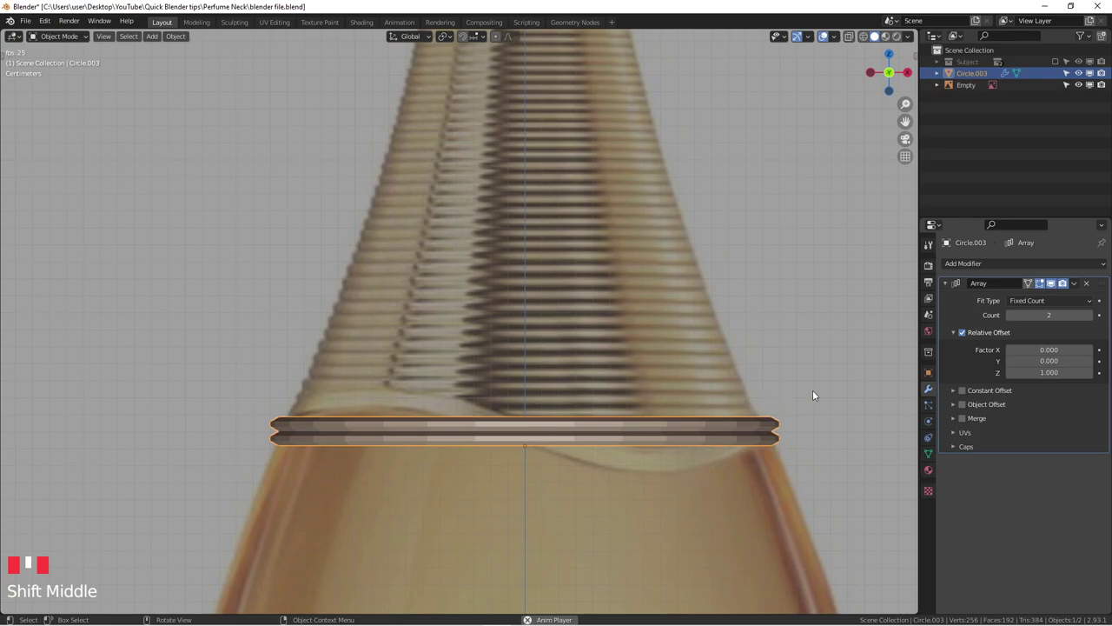
# Turn on X-ray and compare the two stacked bands with the ring spacing in the reference.
pyautogui.hotkey('alt', 'z')
pyautogui.scroll(4, 549, 430)
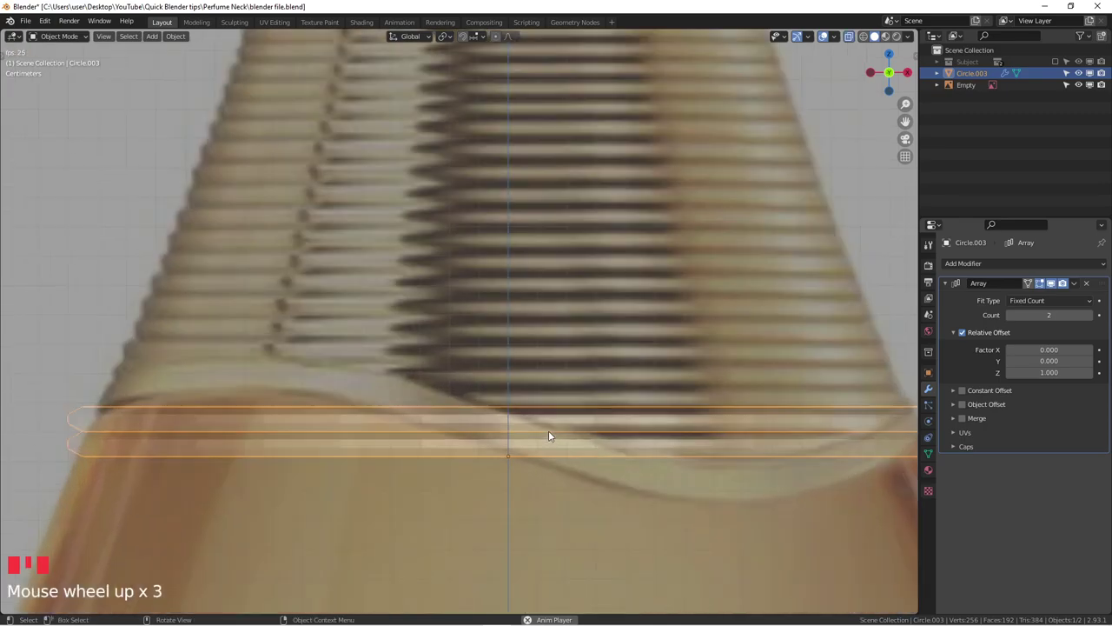
pyautogui.keyDown('shift'); pyautogui.moveTo(557, 430); pyautogui.dragTo(423, 424, button='middle'); pyautogui.keyUp('shift')
pyautogui.scroll(-4, 431, 423)
pyautogui.scroll(3, 469, 424)
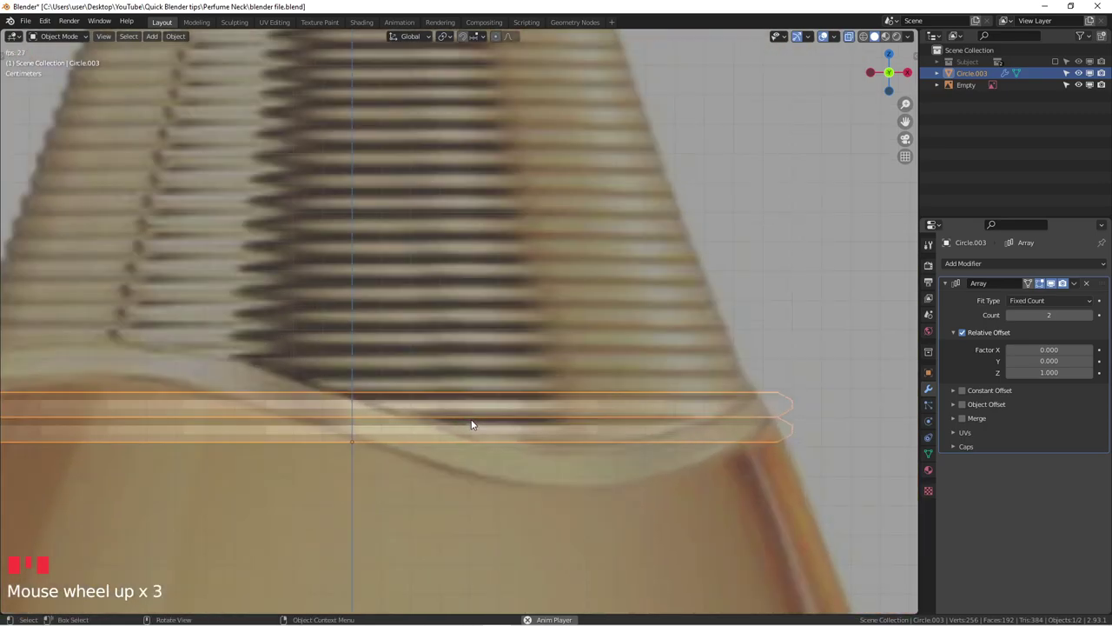
pyautogui.scroll(1, 449, 424)
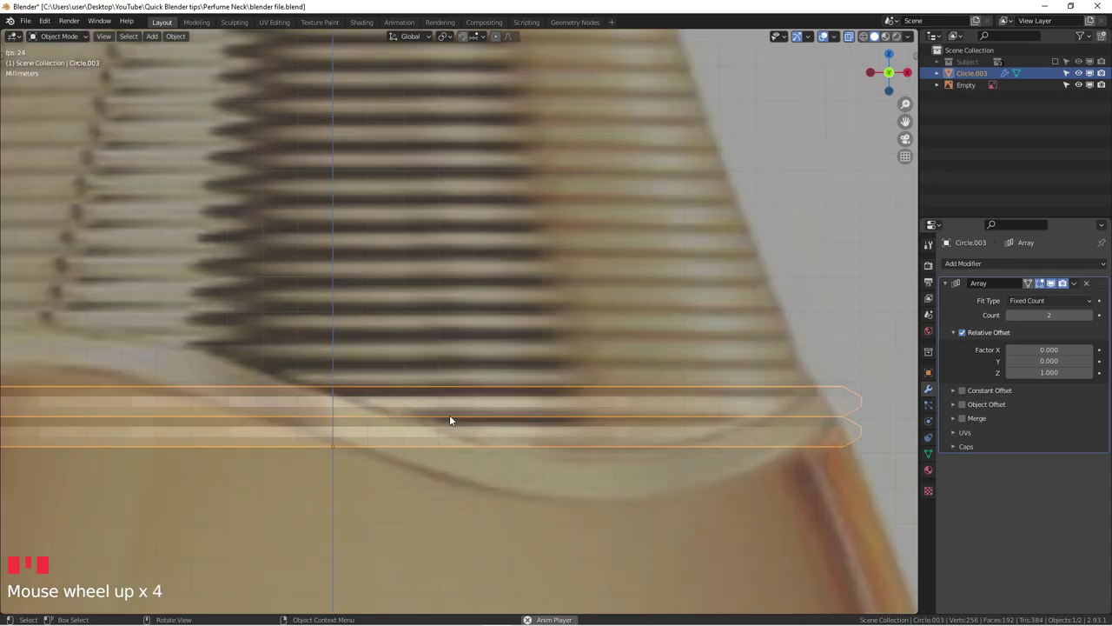
pyautogui.scroll(-2, 449, 422)
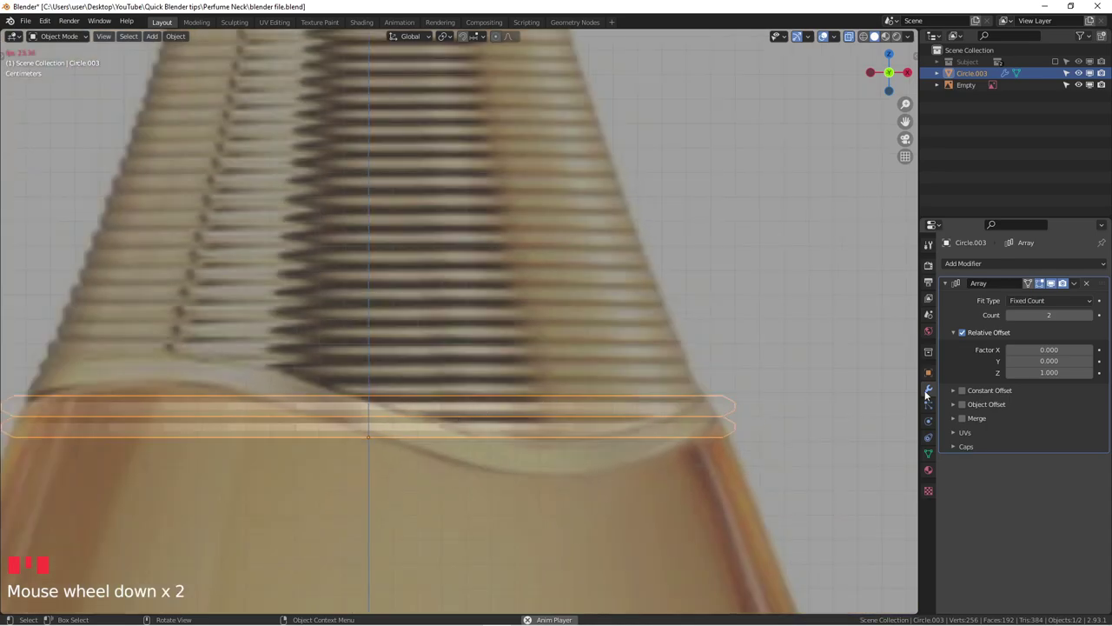
pyautogui.scroll(-2, 567, 385)
pyautogui.keyDown('shift'); pyautogui.scroll(-1, 575, 427); pyautogui.keyUp('shift')
pyautogui.scroll(-3, 577, 424)
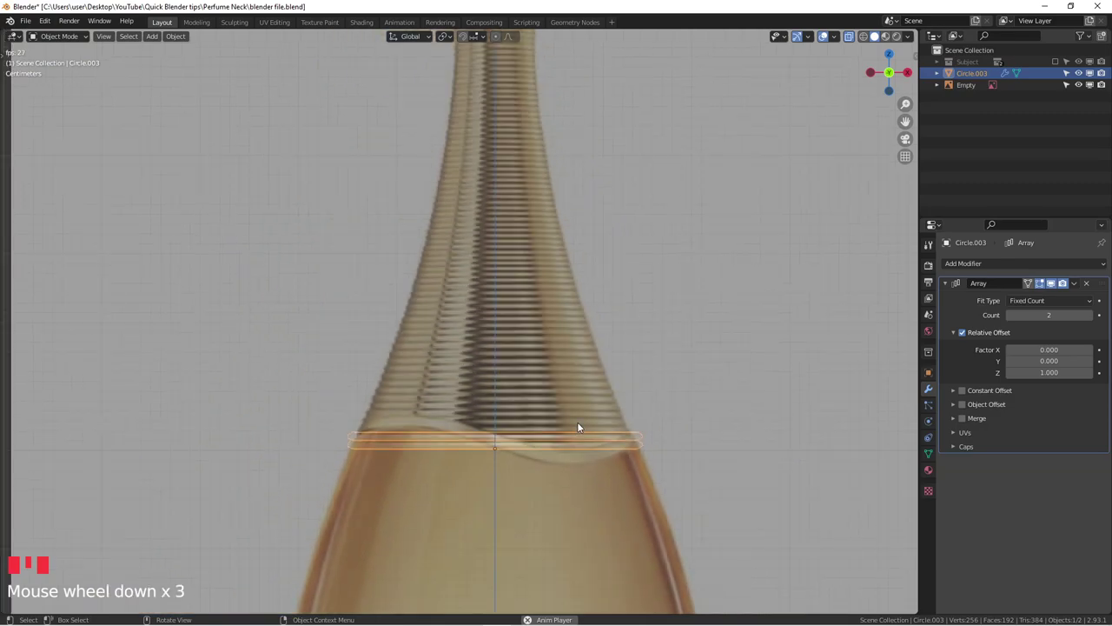
pyautogui.scroll(-2, 577, 427)
pyautogui.keyDown('shift'); pyautogui.moveTo(577, 427); pyautogui.dragTo(570, 425, button='middle'); pyautogui.keyUp('shift')
pyautogui.keyDown('shift'); pyautogui.scroll(-1, 513, 188); pyautogui.keyUp('shift')
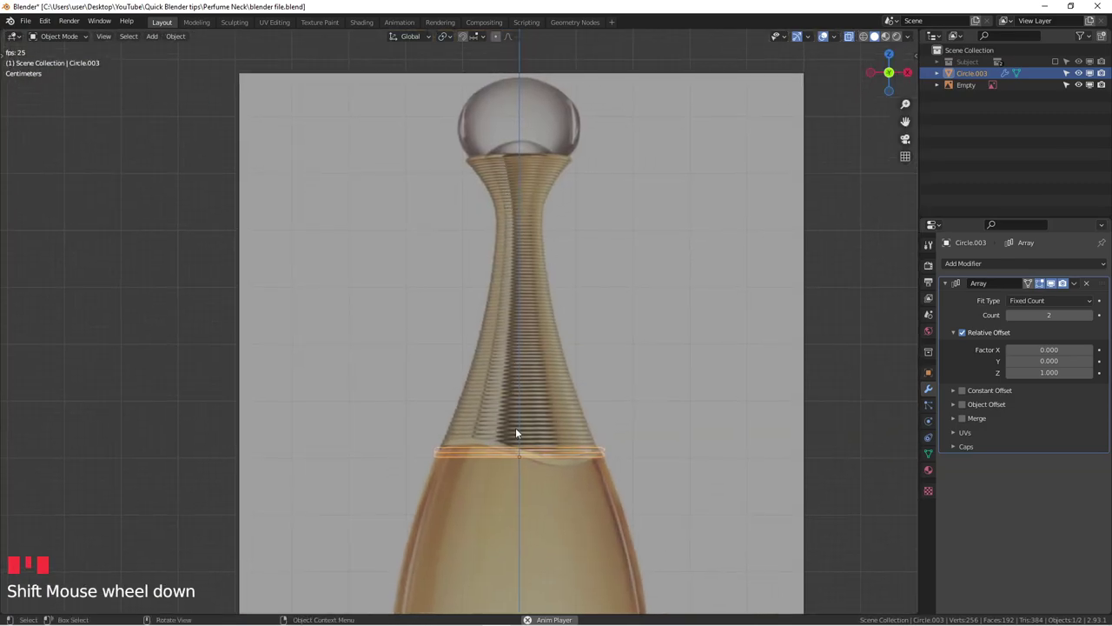
# Try an Array count of 50, then set it to 60 and check the stack near the neck's top.
pyautogui.click(1041, 316)
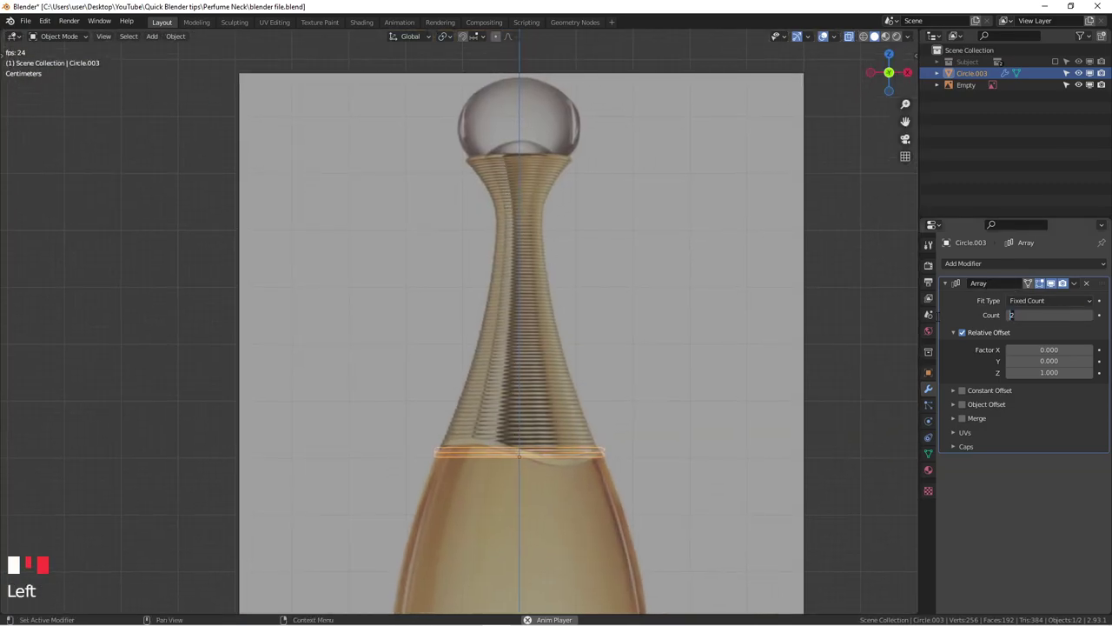
pyautogui.press('Return')
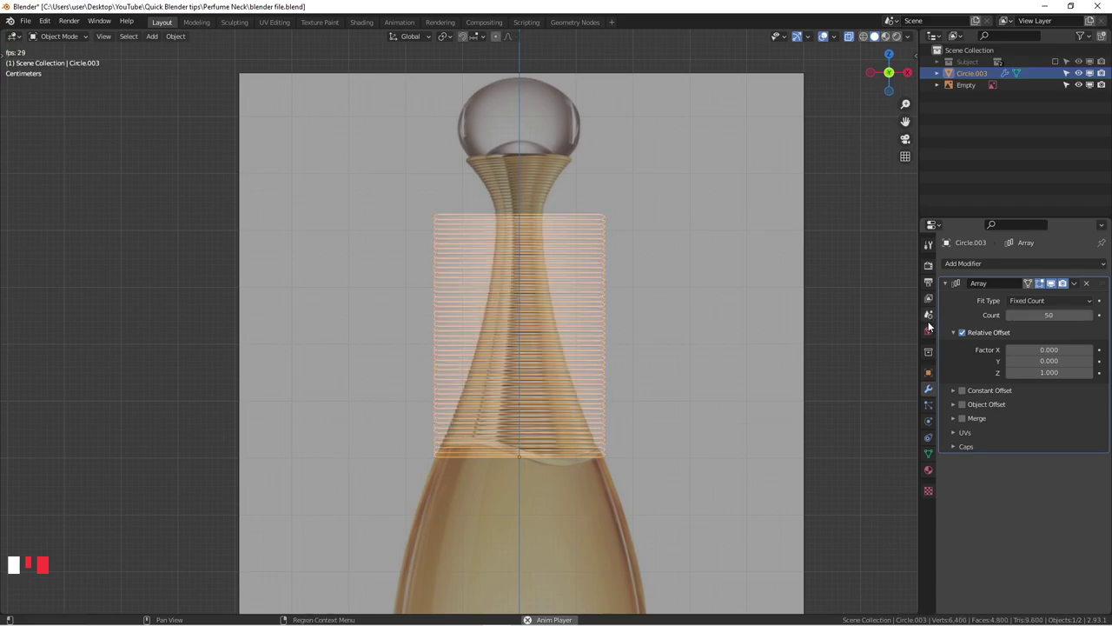
pyautogui.scroll(3, 1047, 317)
pyautogui.click(1046, 317)
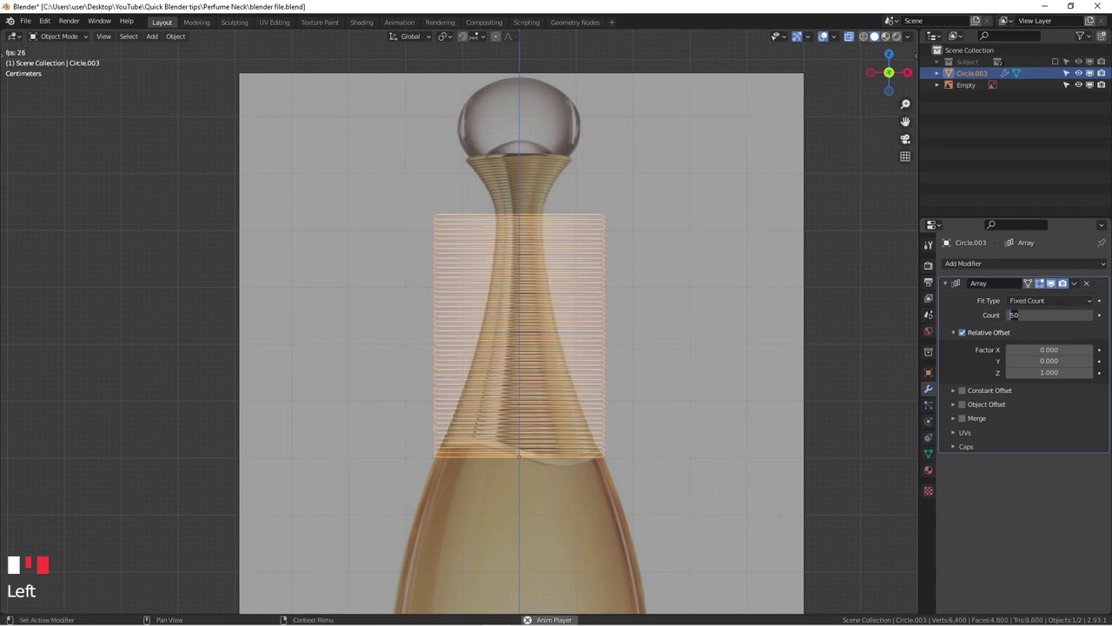
pyautogui.write('60')
pyautogui.press('Return')
pyautogui.scroll(8, 536, 142)
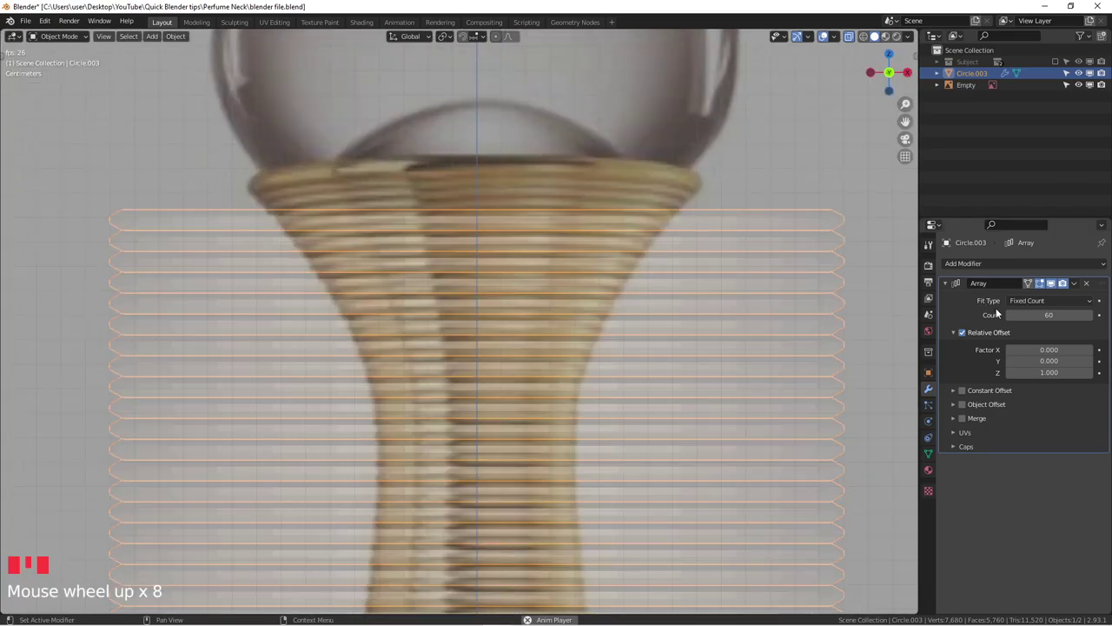
# Raise the Array count in single increments to 63 so the rings cover the neck's full height.
pyautogui.click(1092, 316)
pyautogui.click(1092, 317)
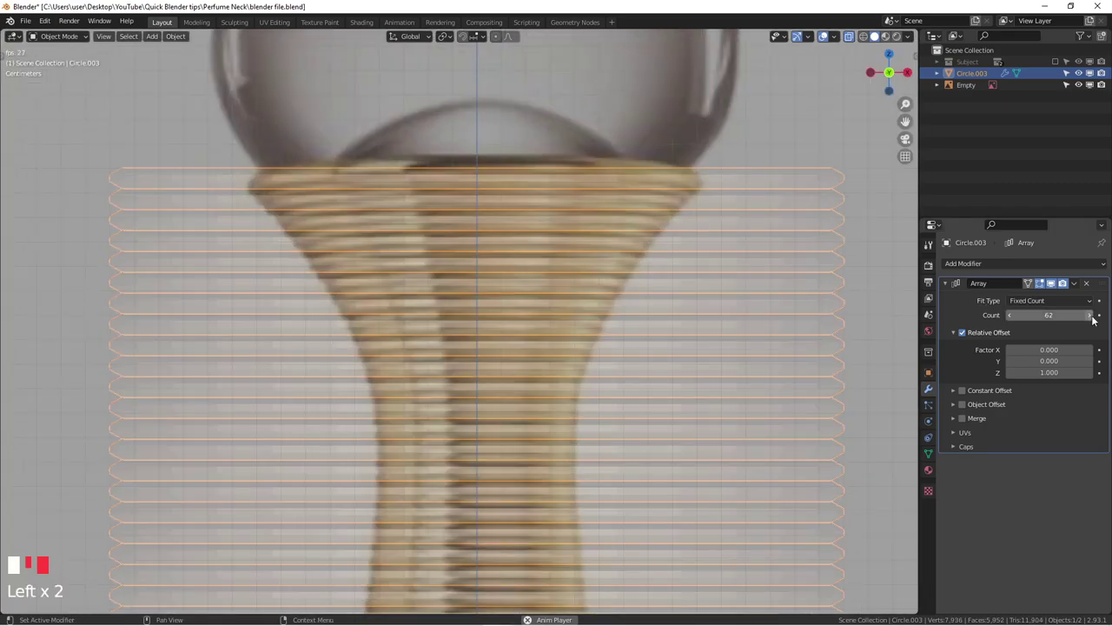
pyautogui.click(1092, 316)
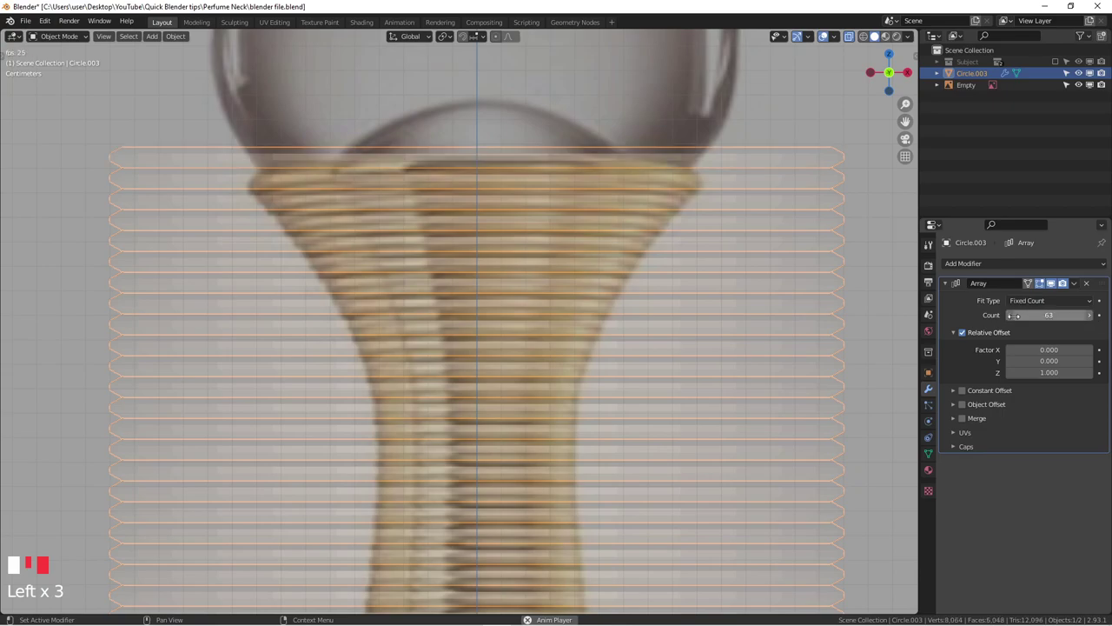
pyautogui.click(1013, 315)
pyautogui.click(1090, 317)
pyautogui.scroll(-4, 628, 259)
pyautogui.keyDown('shift'); pyautogui.moveTo(629, 258); pyautogui.dragTo(565, 199, button='middle'); pyautogui.keyUp('shift')
pyautogui.scroll(-3, 606, 283)
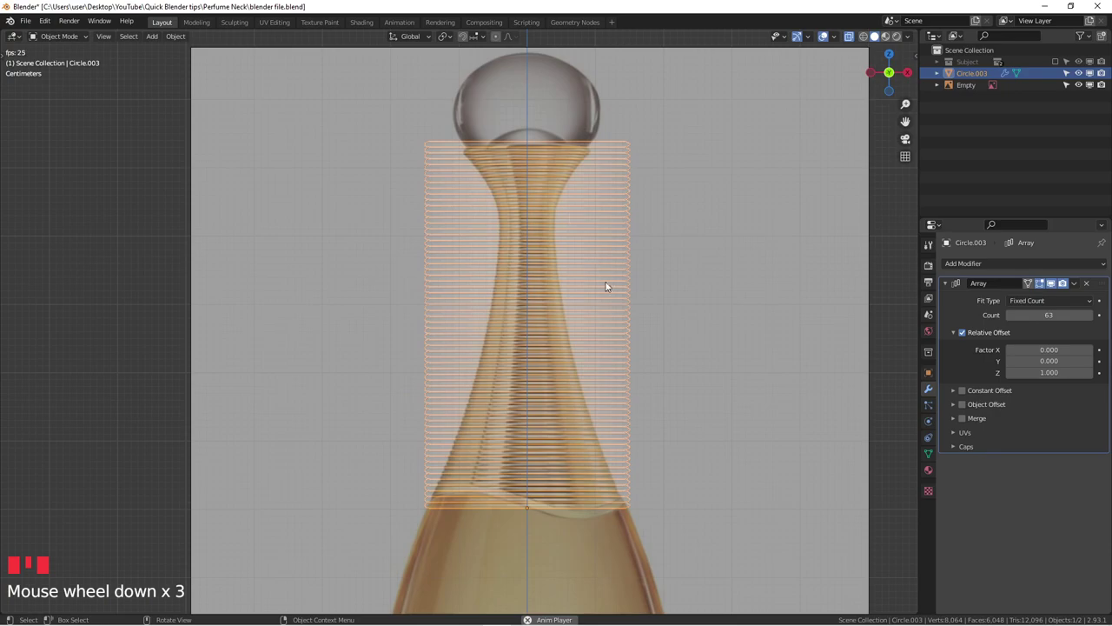
# Turn off X-ray and examine the stacked rings in perspective and front view.
pyautogui.scroll(-1, 611, 295)
pyautogui.moveTo(616, 298); pyautogui.dragTo(583, 350, button='middle')
pyautogui.scroll(3, 566, 308)
pyautogui.moveTo(566, 307); pyautogui.dragTo(586, 300, button='middle')
pyautogui.scroll(2, 562, 188)
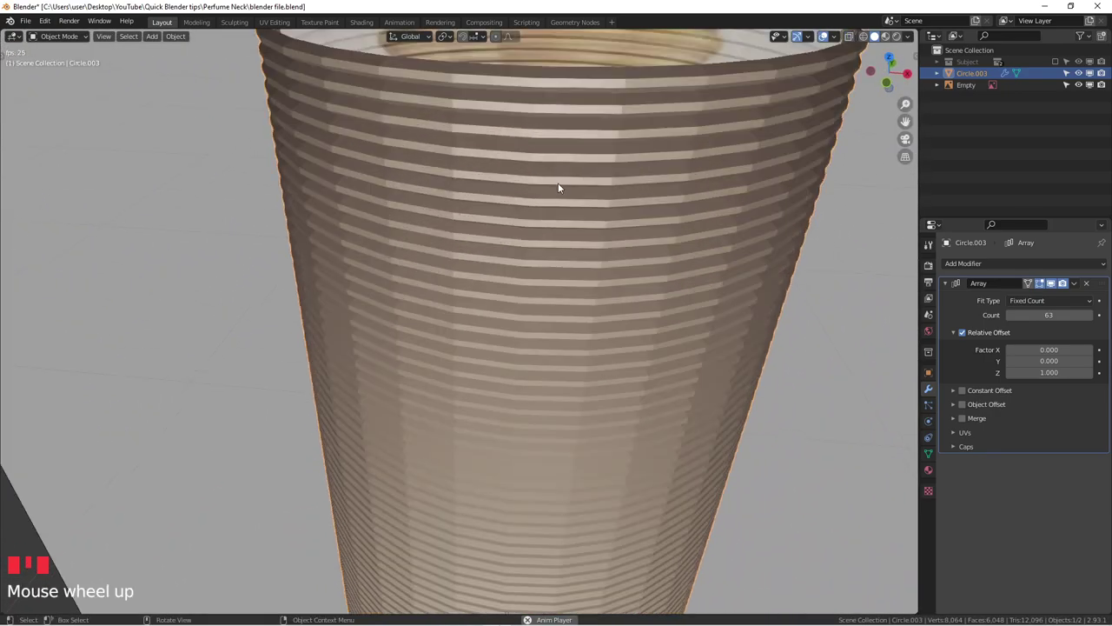
pyautogui.scroll(-2, 519, 150)
pyautogui.moveTo(504, 153); pyautogui.dragTo(537, 231, button='middle')
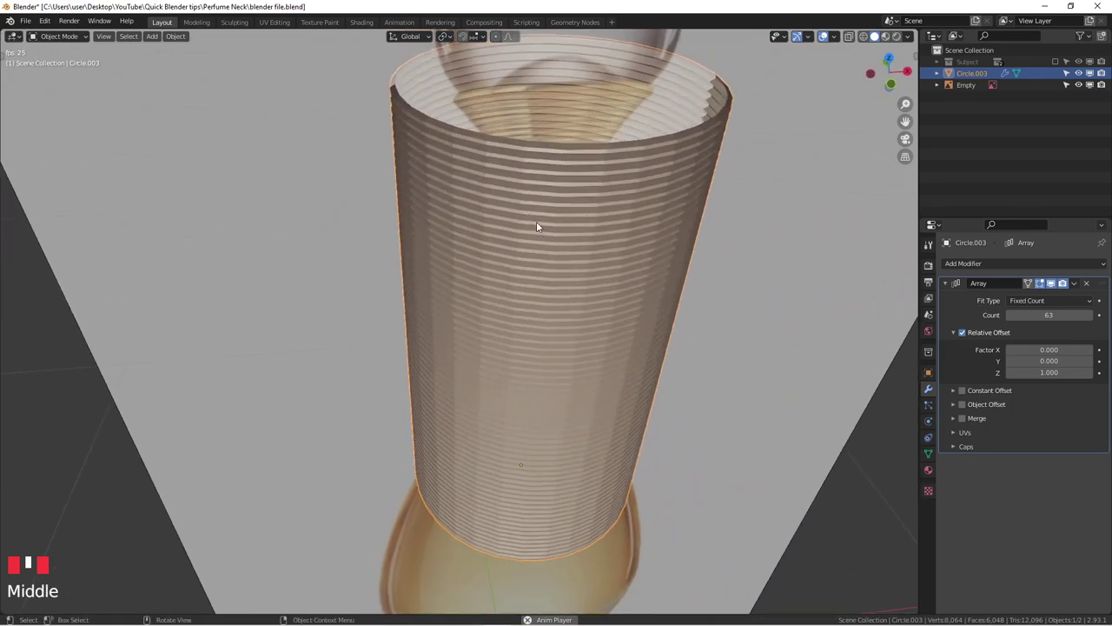
pyautogui.moveTo(549, 186); pyautogui.dragTo(569, 203, button='middle')
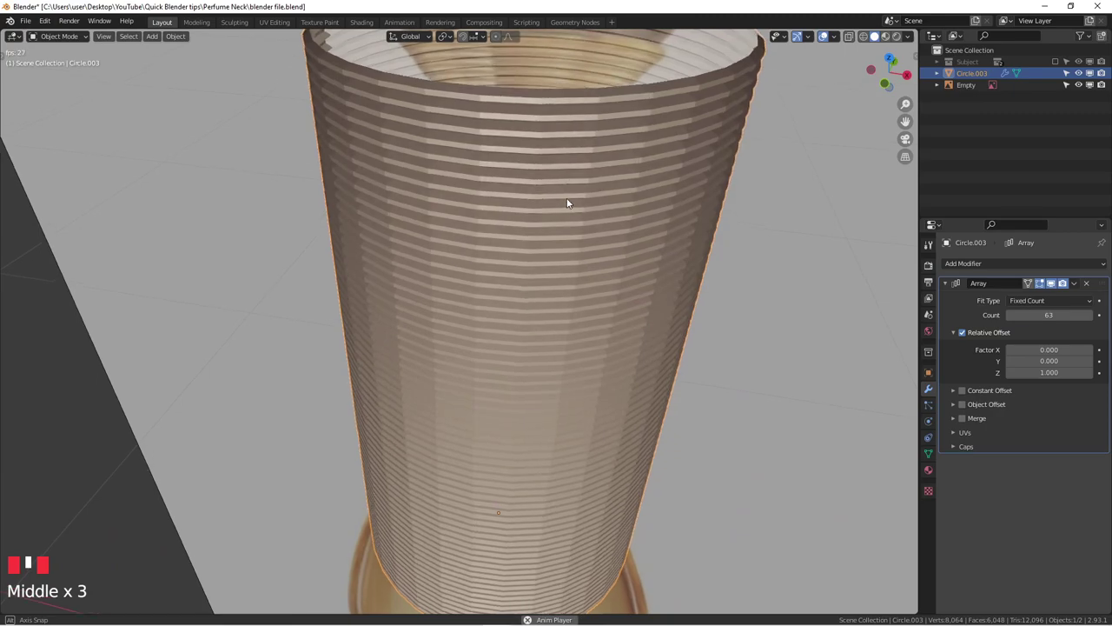
pyautogui.scroll(-4, 561, 200)
pyautogui.press('KP_1')
pyautogui.scroll(4, 564, 243)
pyautogui.scroll(-2, 568, 291)
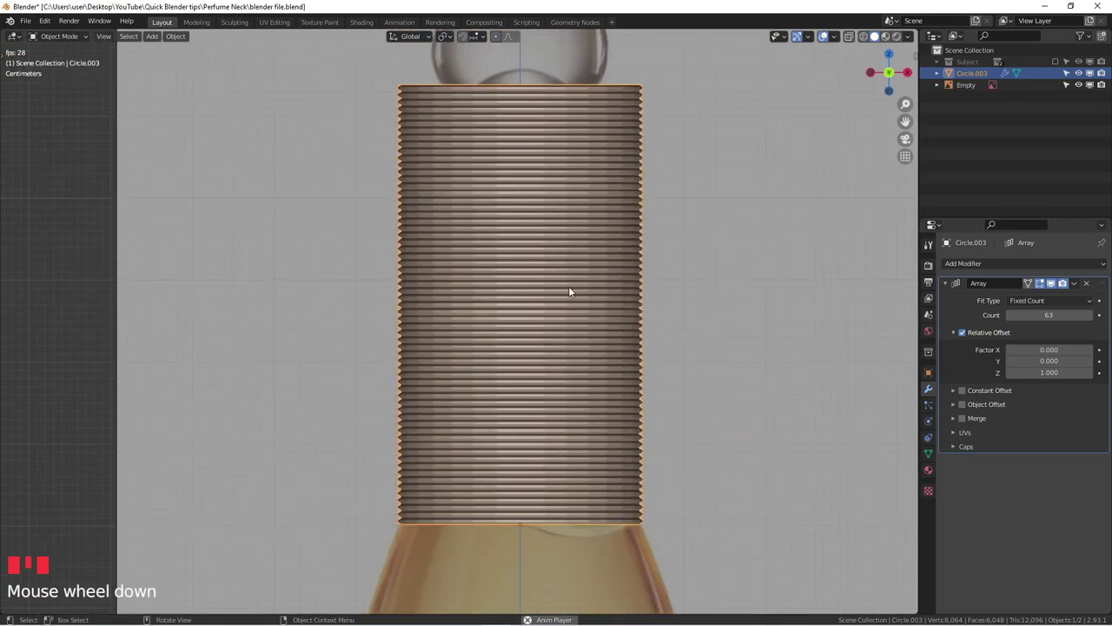
# Collapse the Array modifier's settings and show the ring stack in front view with X-ray on.
pyautogui.click(946, 283)
pyautogui.moveTo(436, 253); pyautogui.dragTo(516, 281, button='middle')
pyautogui.press('KP_1')
pyautogui.hotkey('alt', 'z')
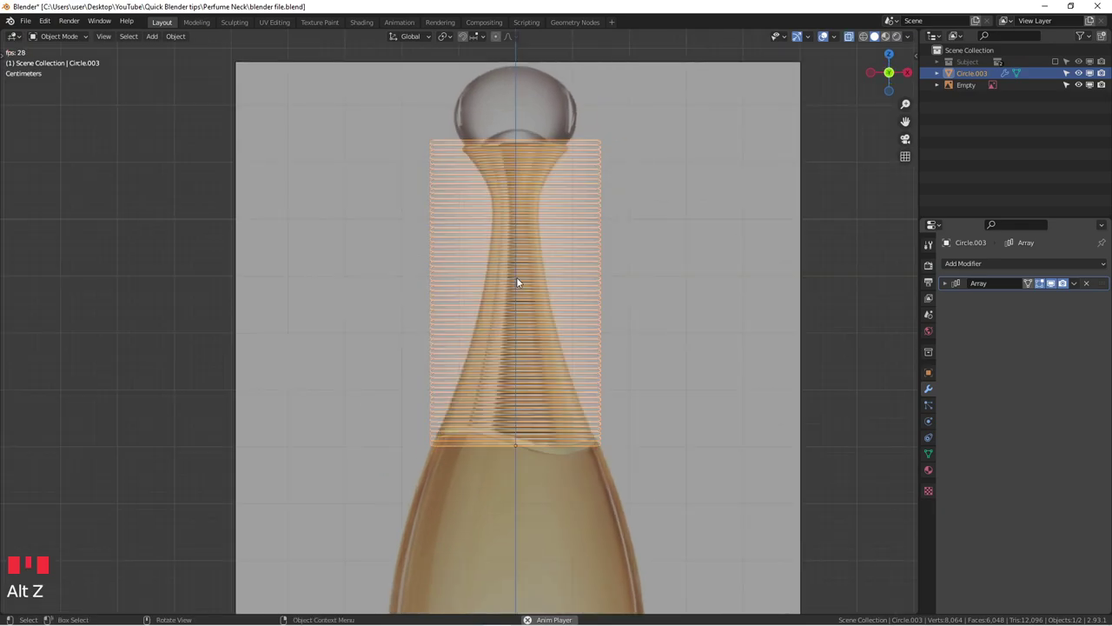
pyautogui.scroll(4, 516, 275)
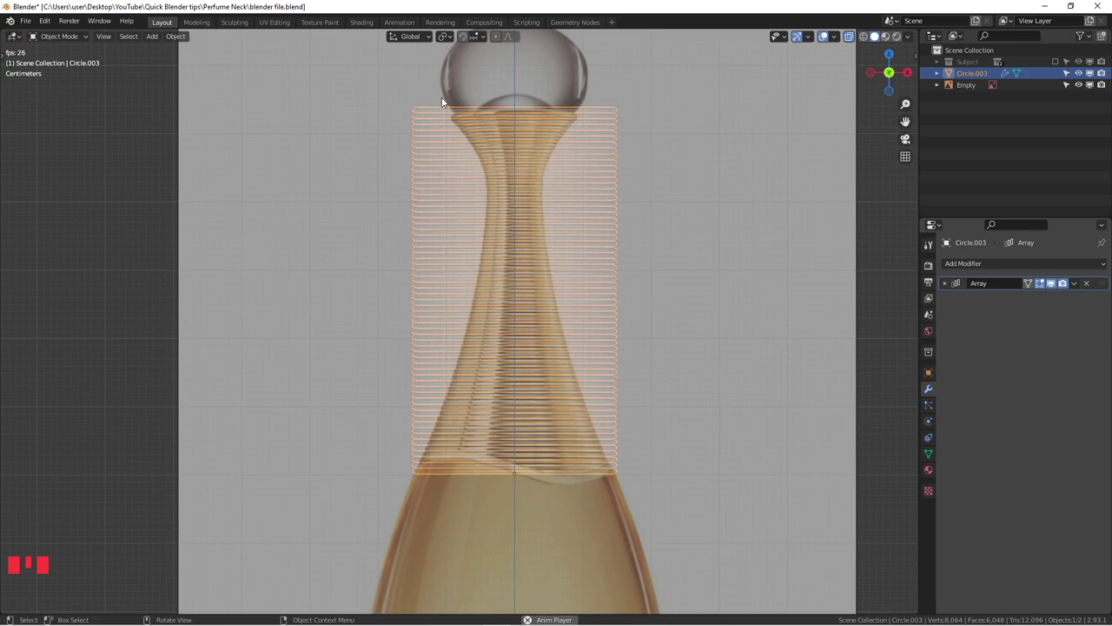
# Examine the straight ring stack against the curved neck outline of the reference, from an angle and from the front.
pyautogui.scroll(-2, 495, 438)
pyautogui.moveTo(495, 438); pyautogui.dragTo(542, 214, button='middle')
pyautogui.scroll(1, 550, 265)
pyautogui.press('KP_1')
pyautogui.scroll(-3, 556, 252)
pyautogui.scroll(2, 561, 222)
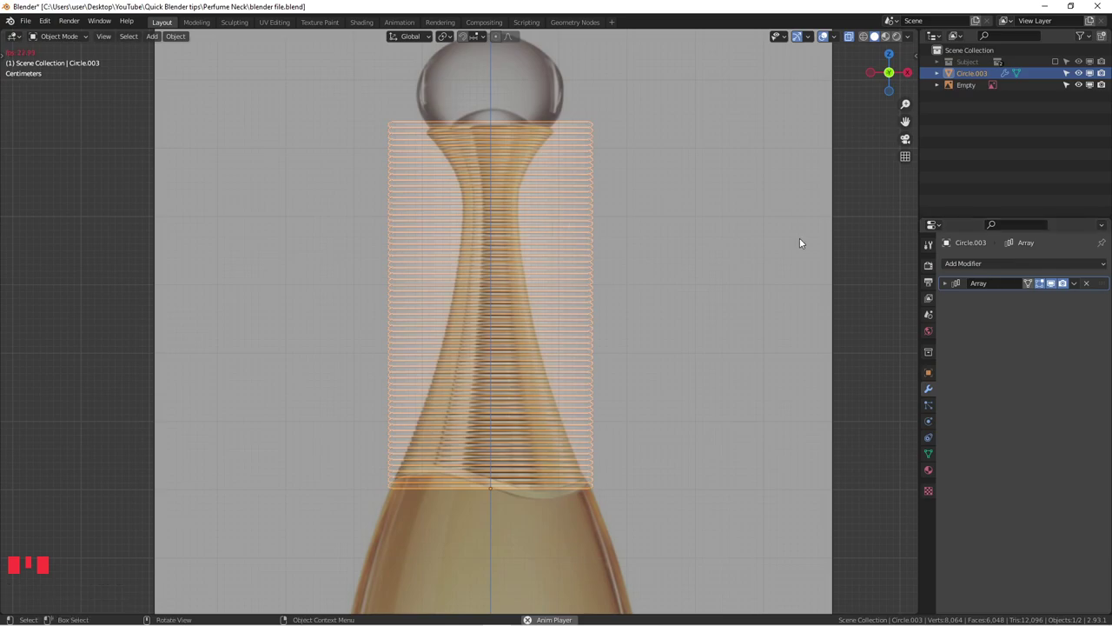
pyautogui.moveTo(537, 281); pyautogui.dragTo(522, 330, button='middle')
pyautogui.press('KP_1')
pyautogui.scroll(-2, 538, 288)
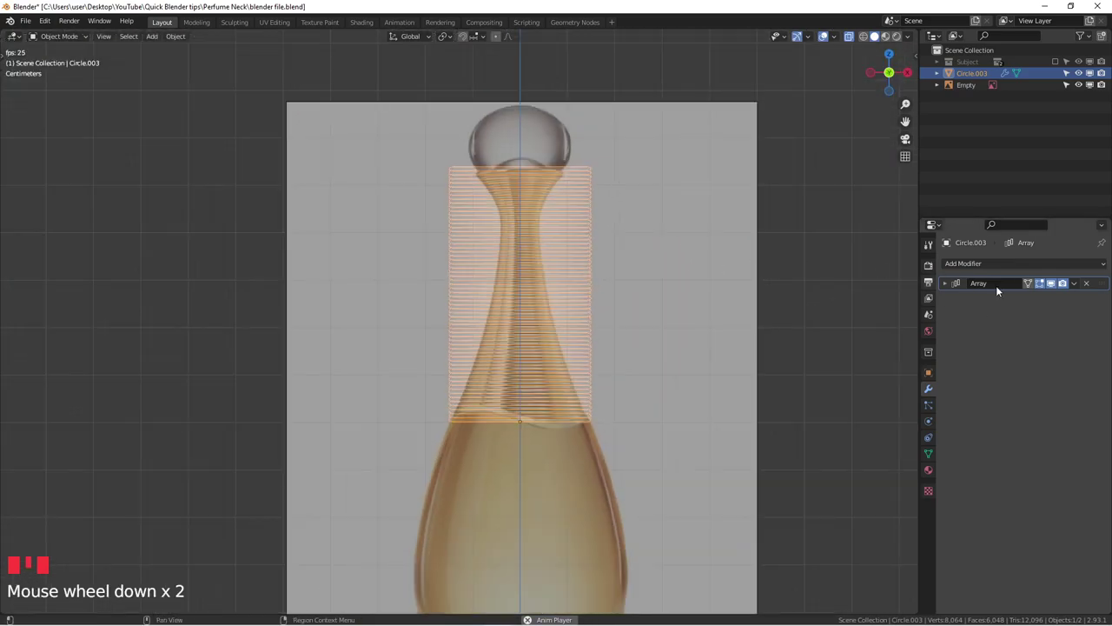
# Apply the Array modifier to turn the stacked rings into real mesh geometry.
pyautogui.click(1074, 283)
pyautogui.click(1051, 299)
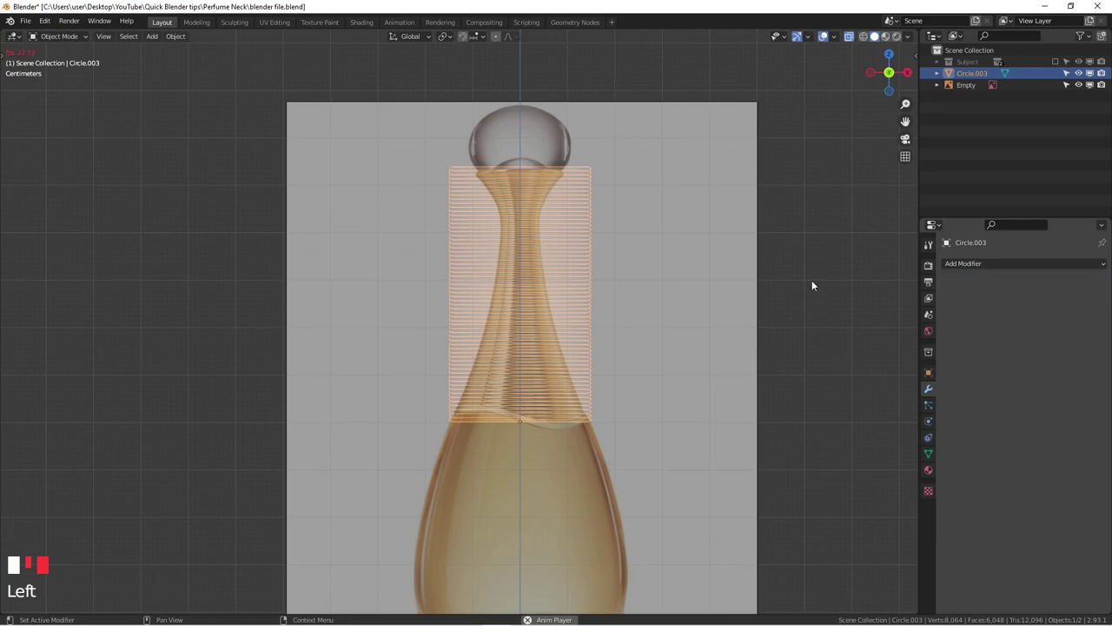
pyautogui.scroll(2, 582, 277)
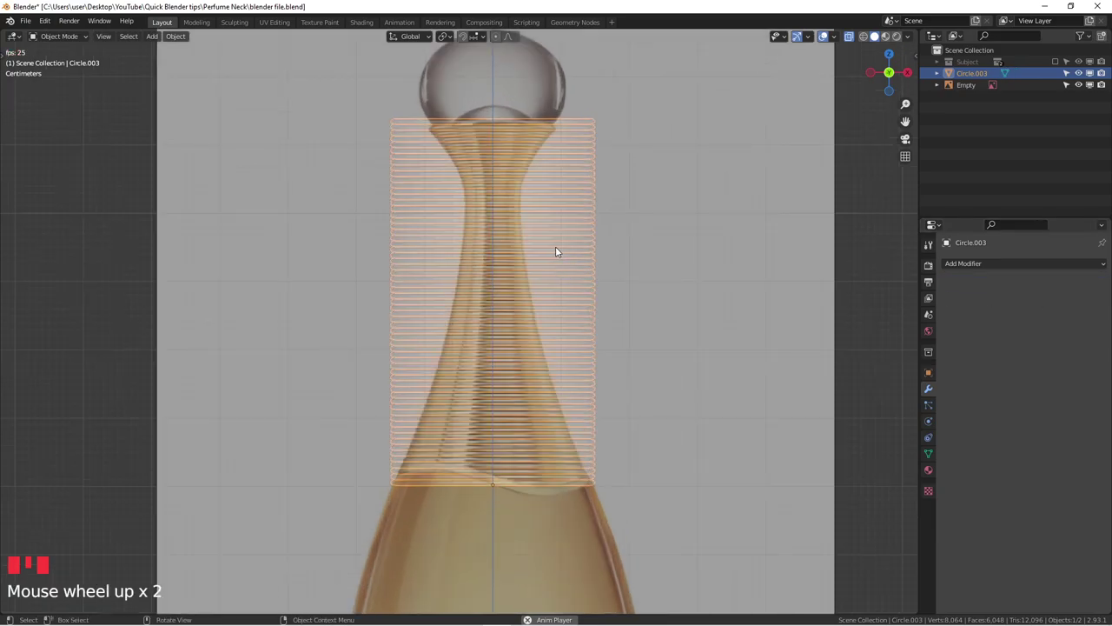
# Add a Lattice modifier to the stacked neck rings.
pyautogui.scroll(-2, 493, 258)
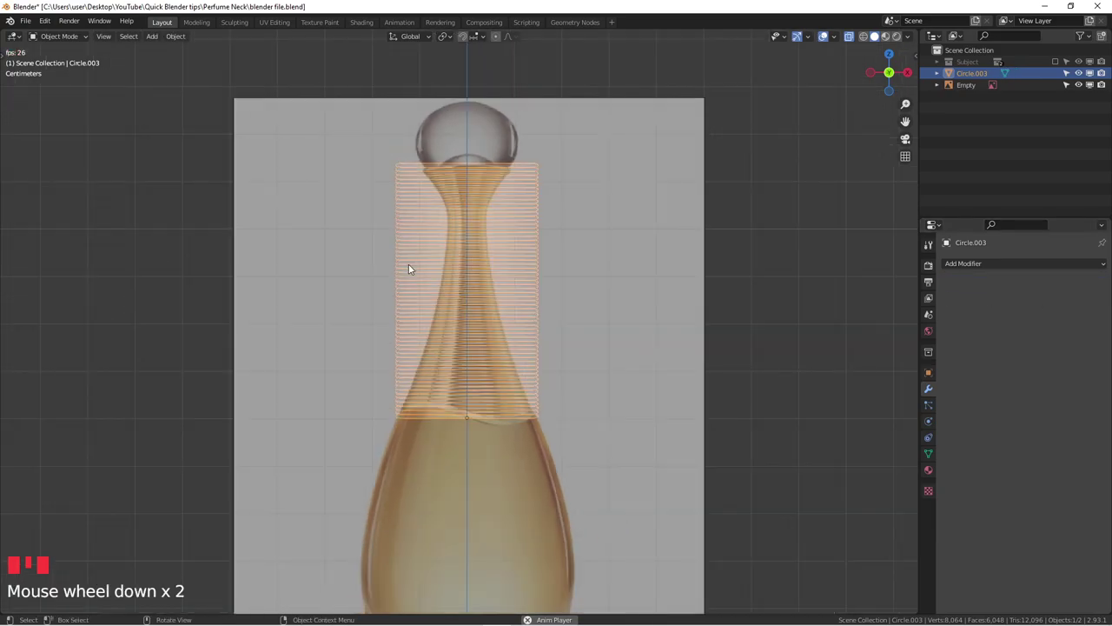
pyautogui.click(1008, 264)
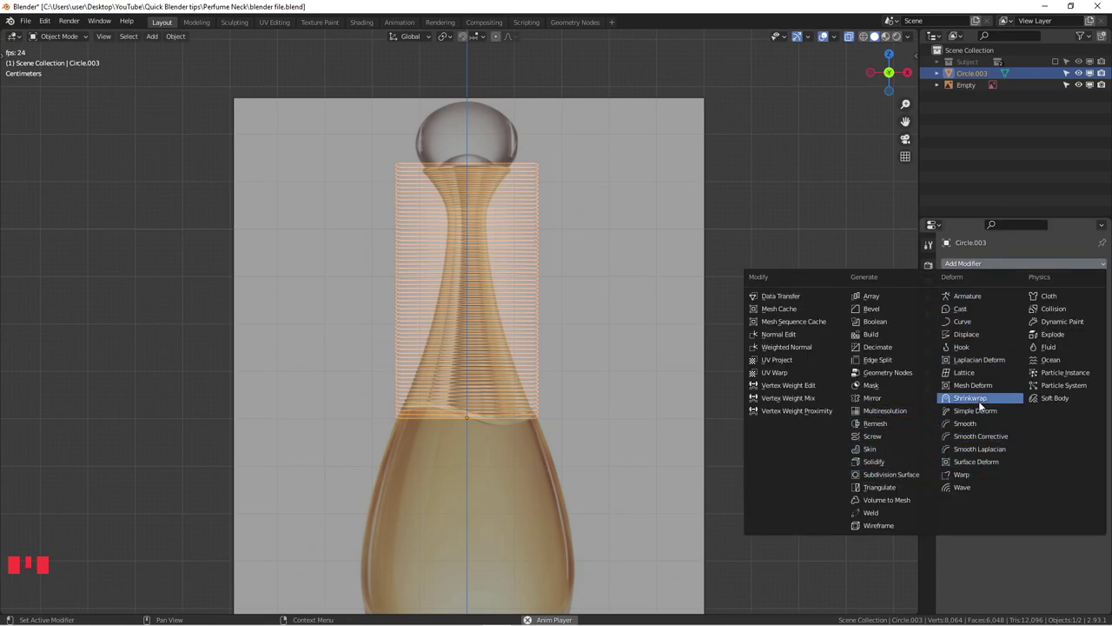
pyautogui.click(976, 372)
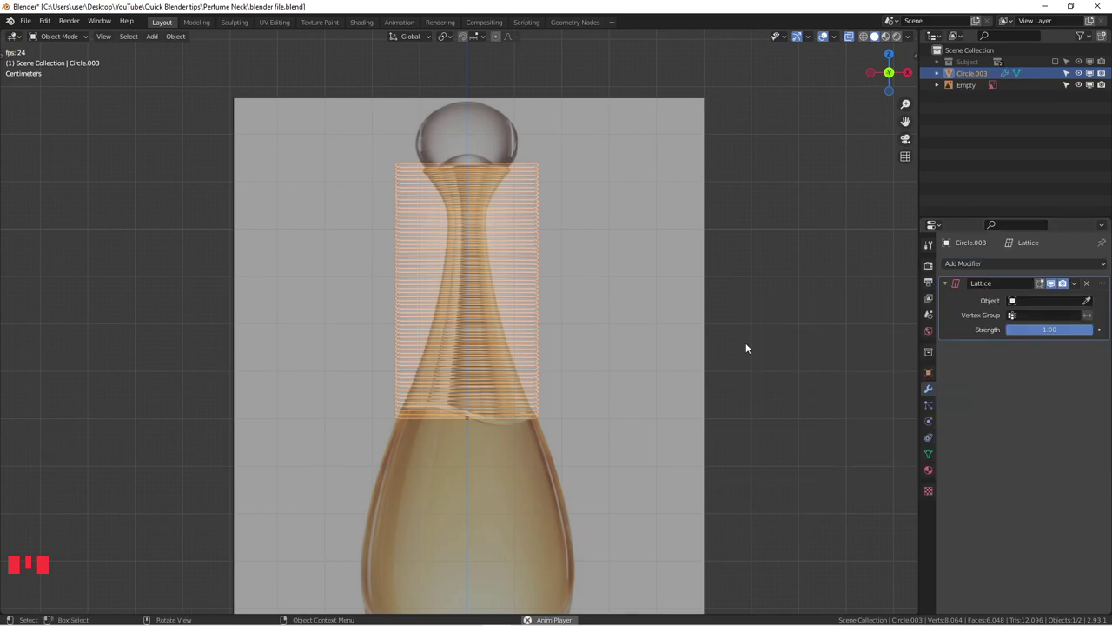
# Add a lattice object with a 1 m radius at the world origin.
pyautogui.keyDown('shift'); pyautogui.moveTo(542, 301); pyautogui.dragTo(558, 303, button='middle'); pyautogui.keyUp('shift')
pyautogui.scroll(1, 558, 303)
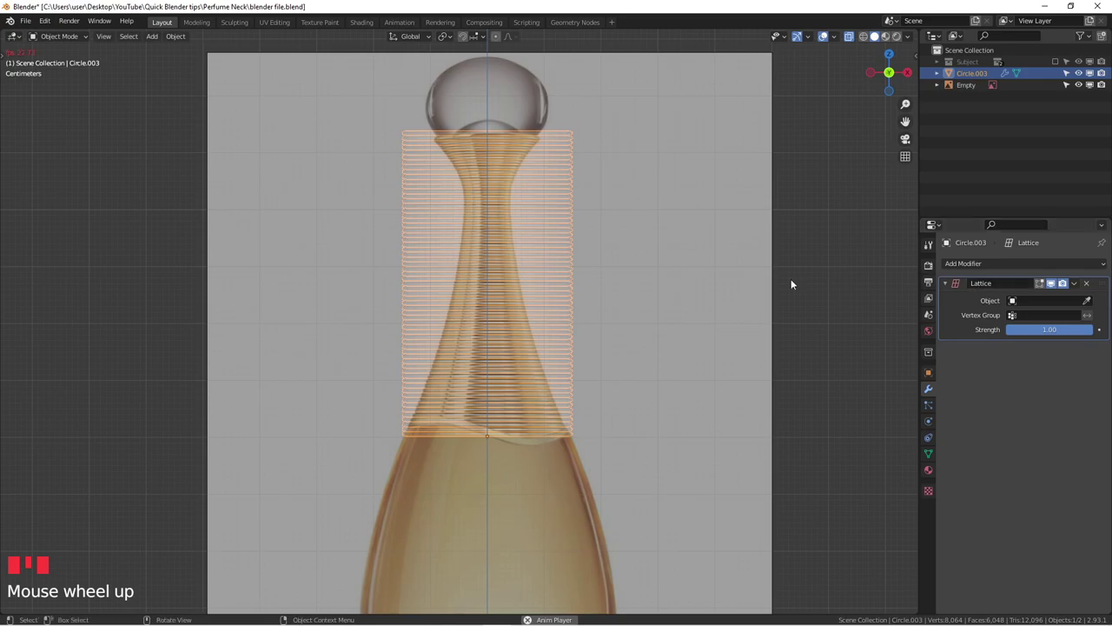
pyautogui.scroll(-1, 485, 267)
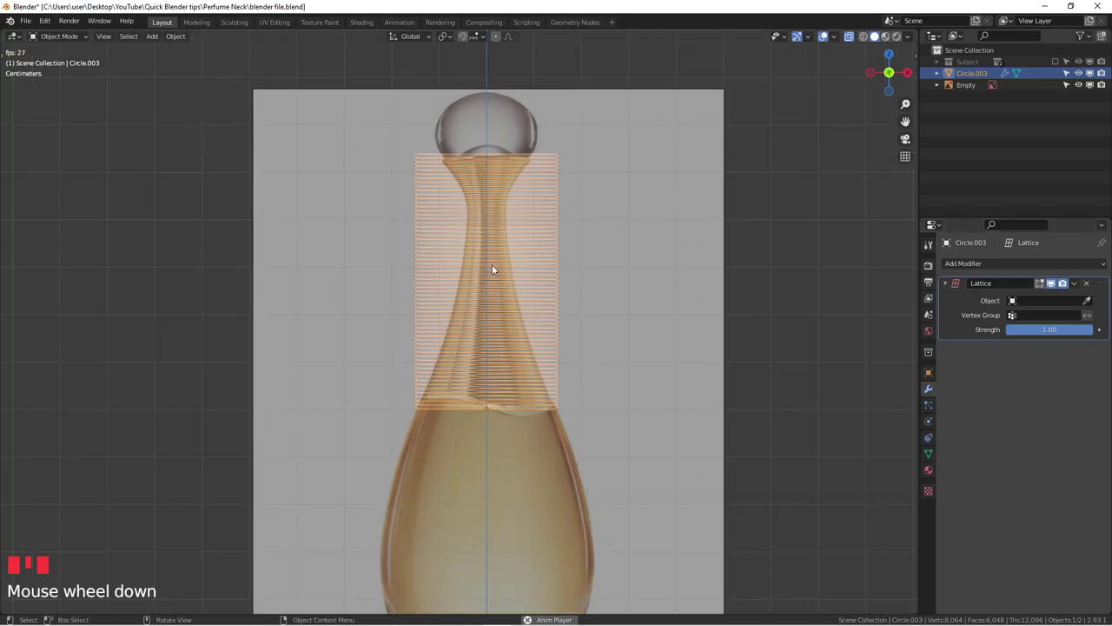
pyautogui.hotkey('shift', 'a')
pyautogui.moveTo(440, 240)
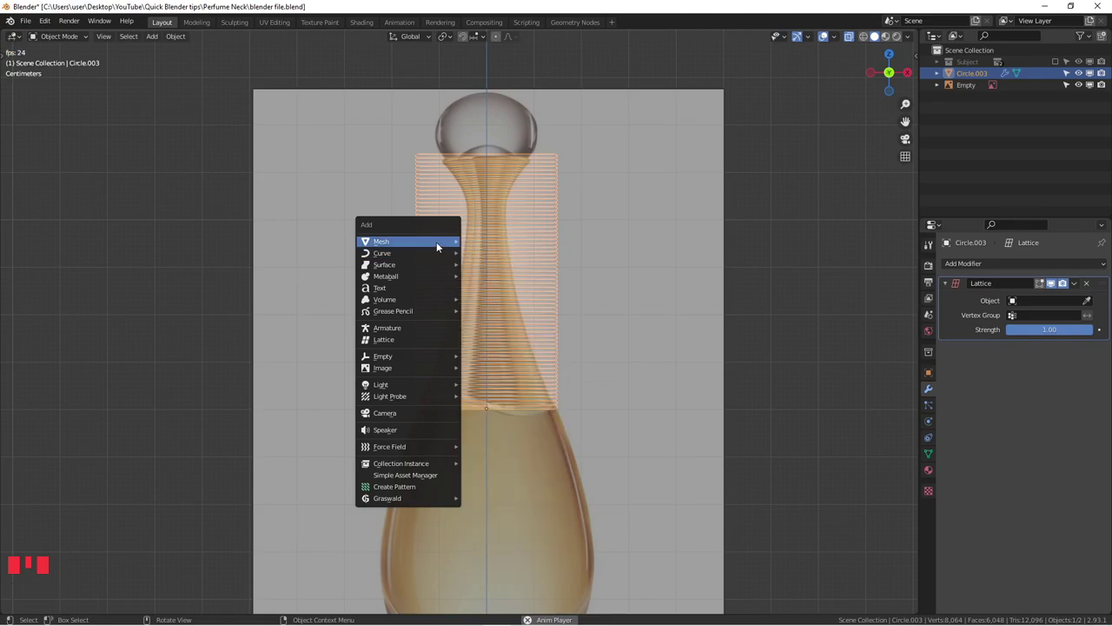
pyautogui.click(417, 341)
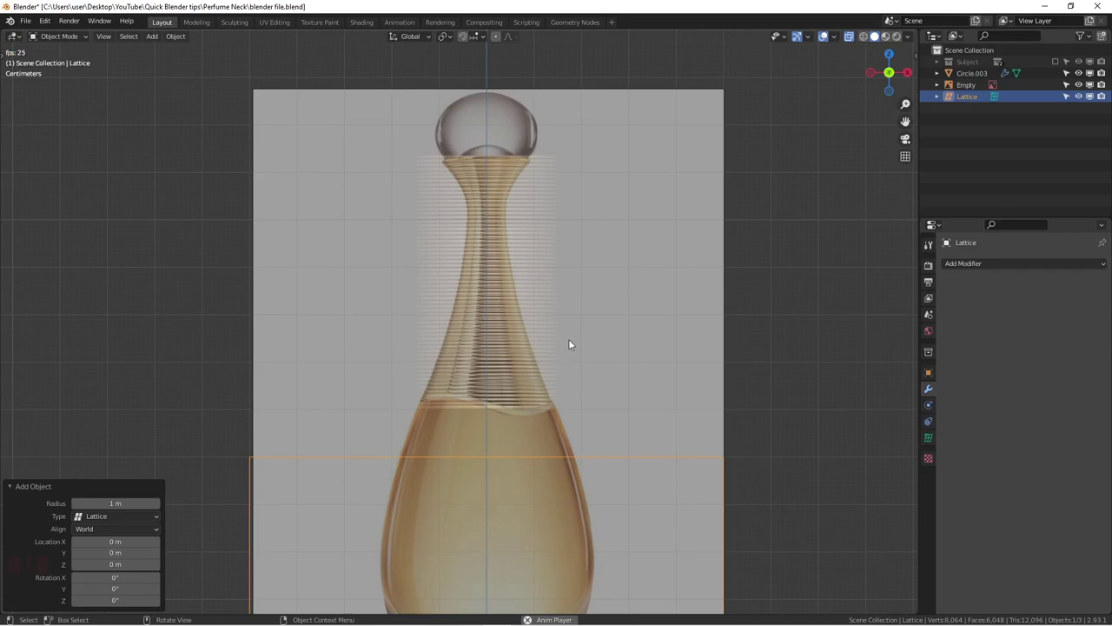
# Move the lattice straight up about 0.88 m so that it surrounds the ring stack.
pyautogui.scroll(-3, 578, 391)
pyautogui.scroll(-3, 587, 448)
pyautogui.scroll(4, 533, 433)
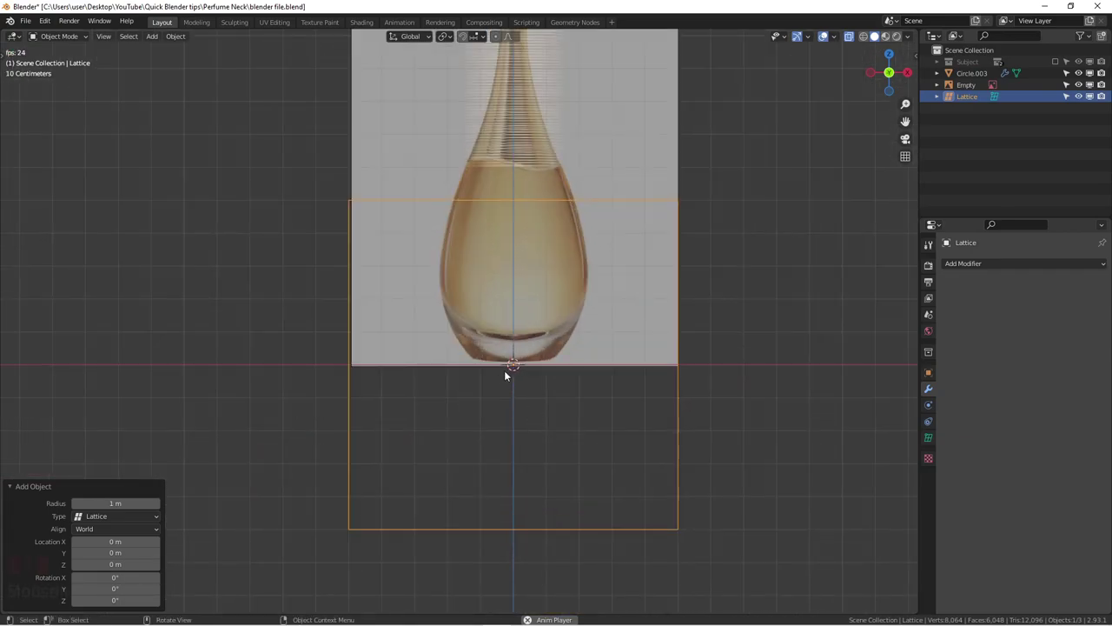
pyautogui.moveTo(373, 364); pyautogui.dragTo(540, 436, button='middle')
pyautogui.scroll(-2, 533, 371)
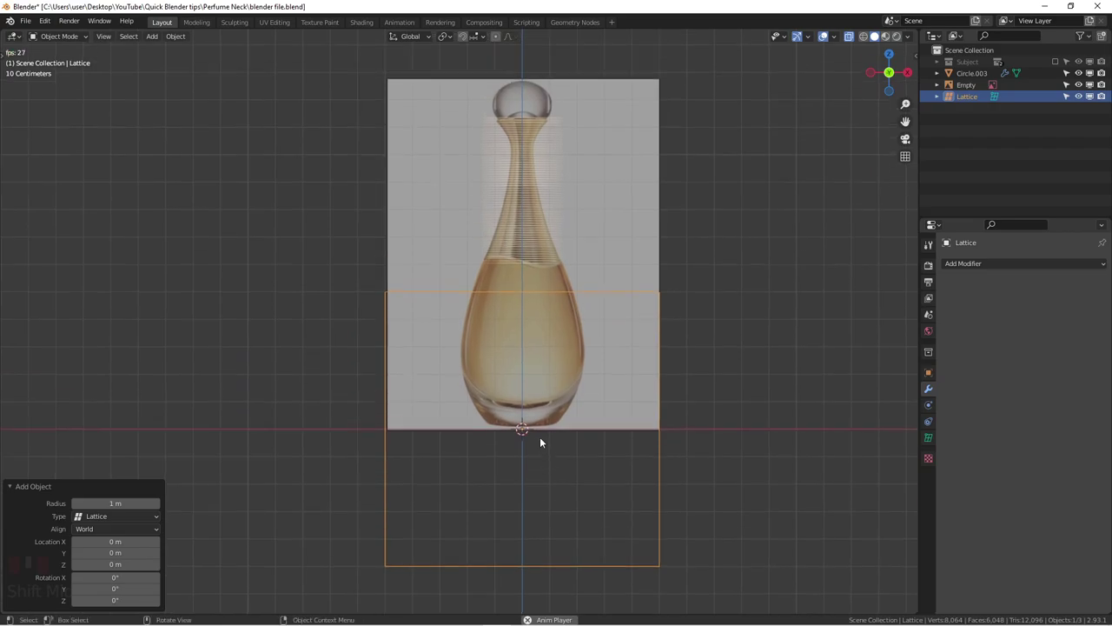
pyautogui.press('g')
pyautogui.press('z')
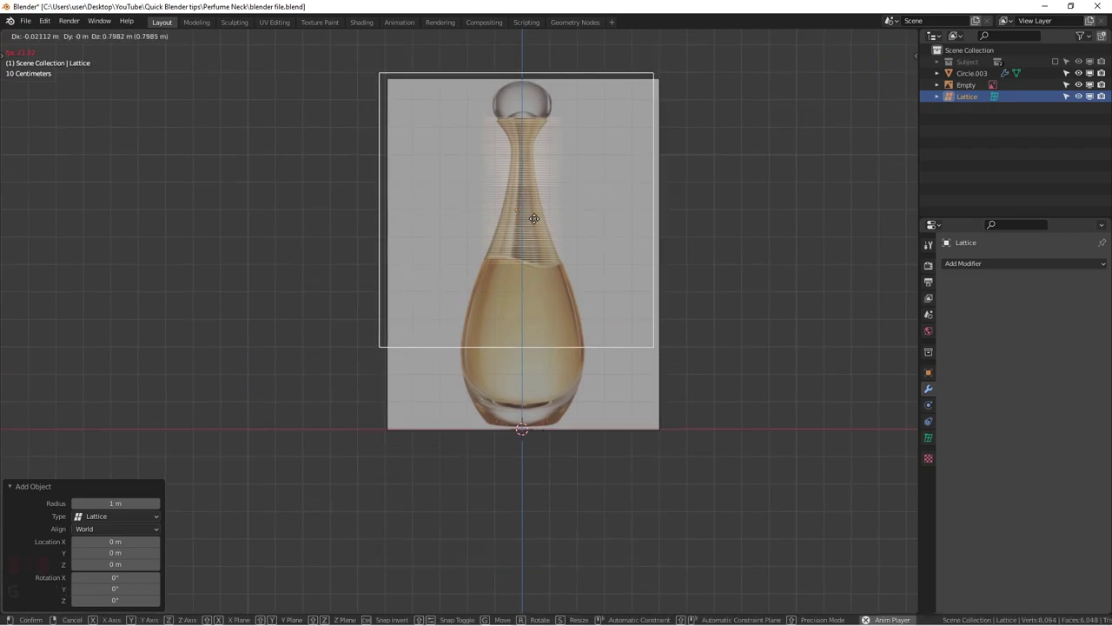
pyautogui.click(536, 196)
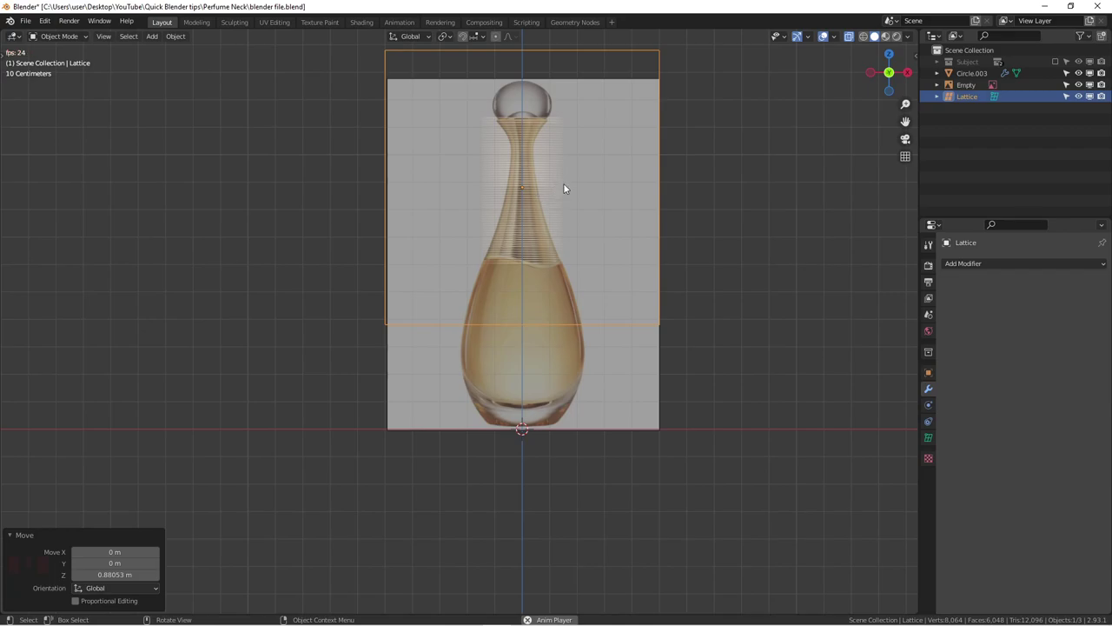
# Scale the lattice down uniformly to about 0.566 around the ring stack.
pyautogui.scroll(1, 565, 185)
pyautogui.press('s')
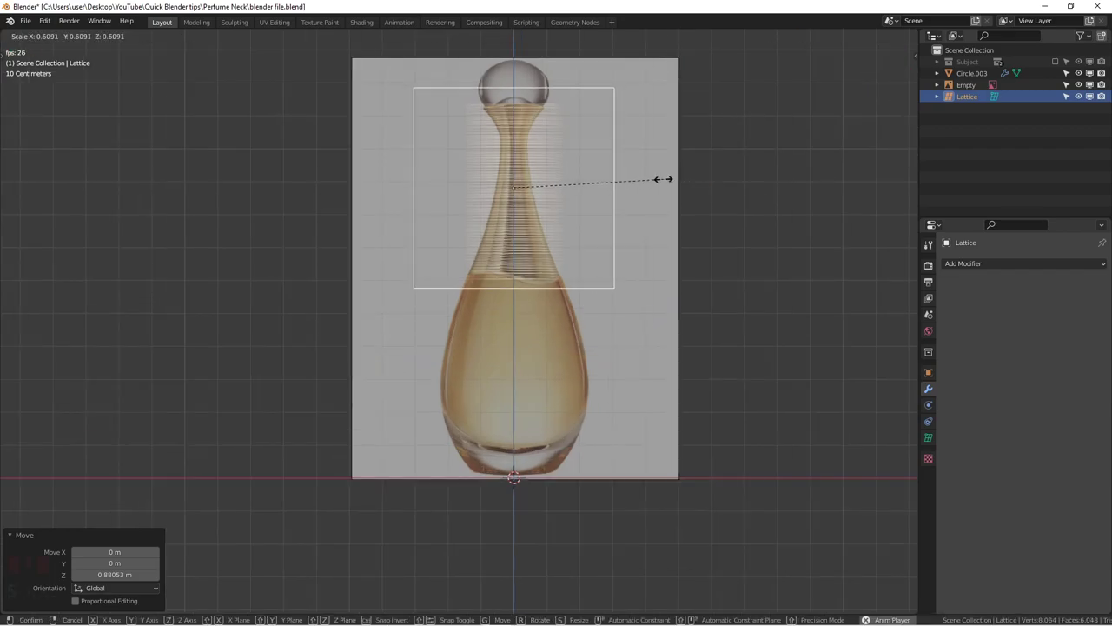
pyautogui.click(652, 179)
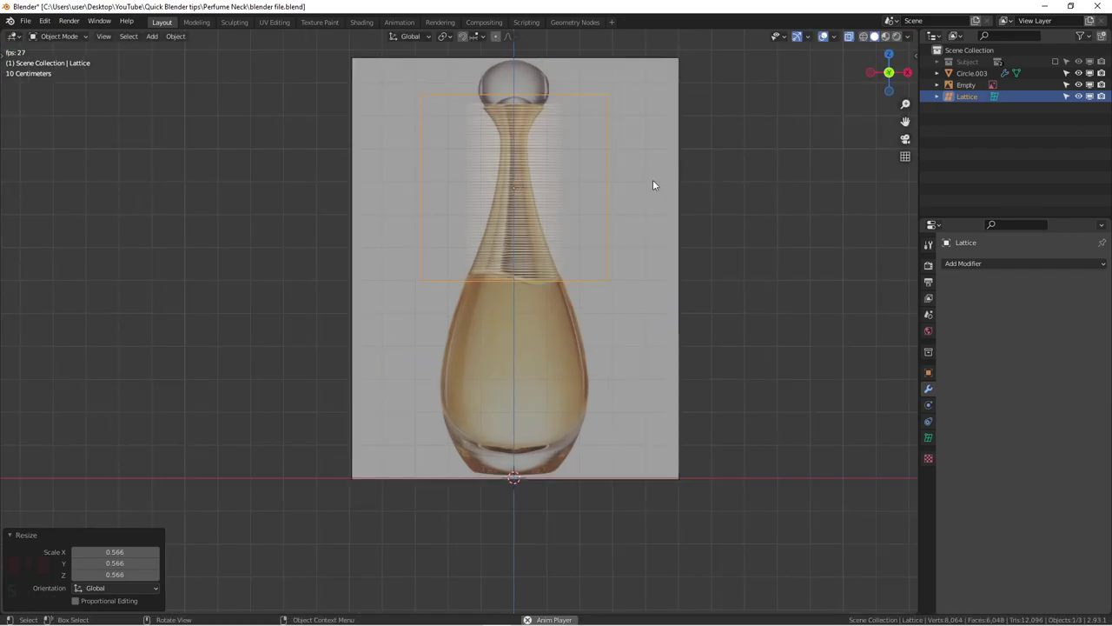
# Lower the lattice about 0.011 m along Z and scale it uniformly to about 0.956 to match the ring stack's height.
pyautogui.scroll(3, 567, 197)
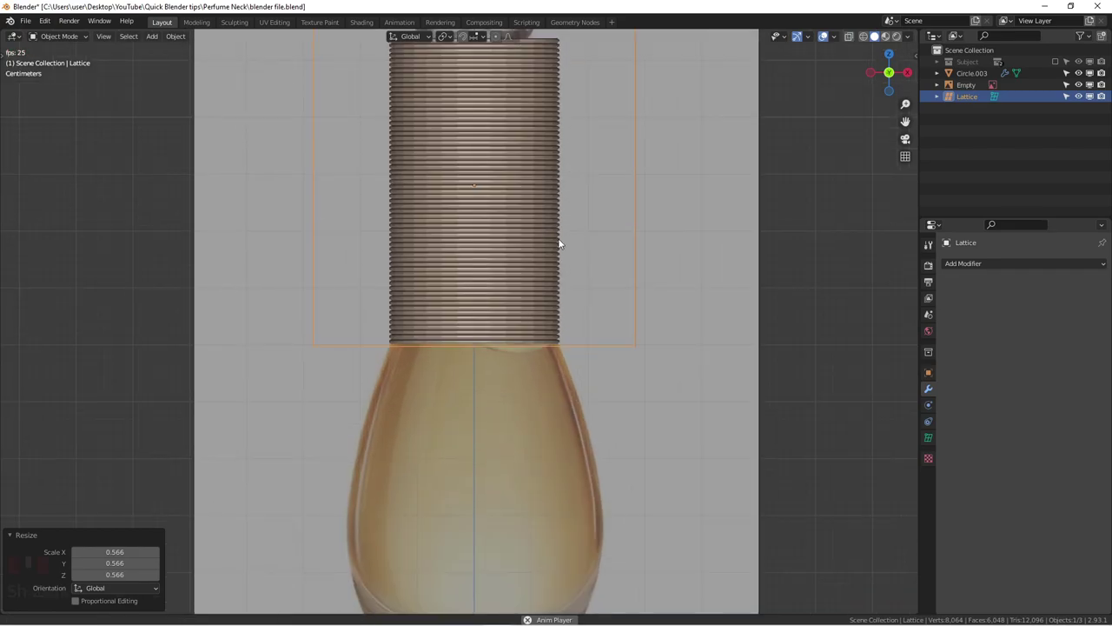
pyautogui.scroll(-1, 557, 232)
pyautogui.press('g')
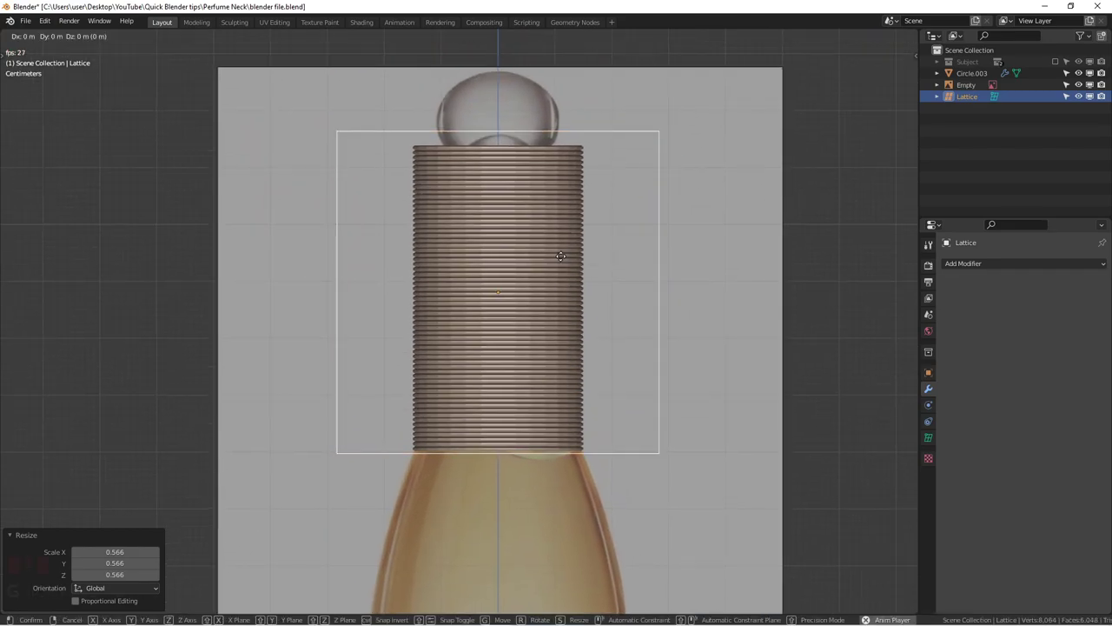
pyautogui.press('Escape')
pyautogui.press('g')
pyautogui.press('z')
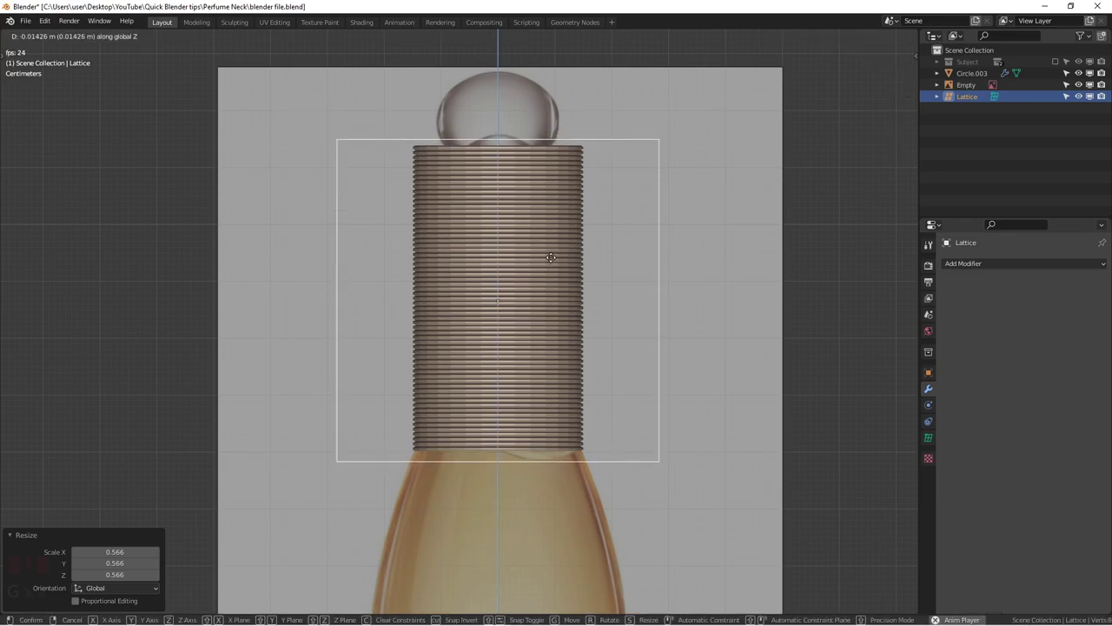
pyautogui.click(553, 259)
pyautogui.press('s')
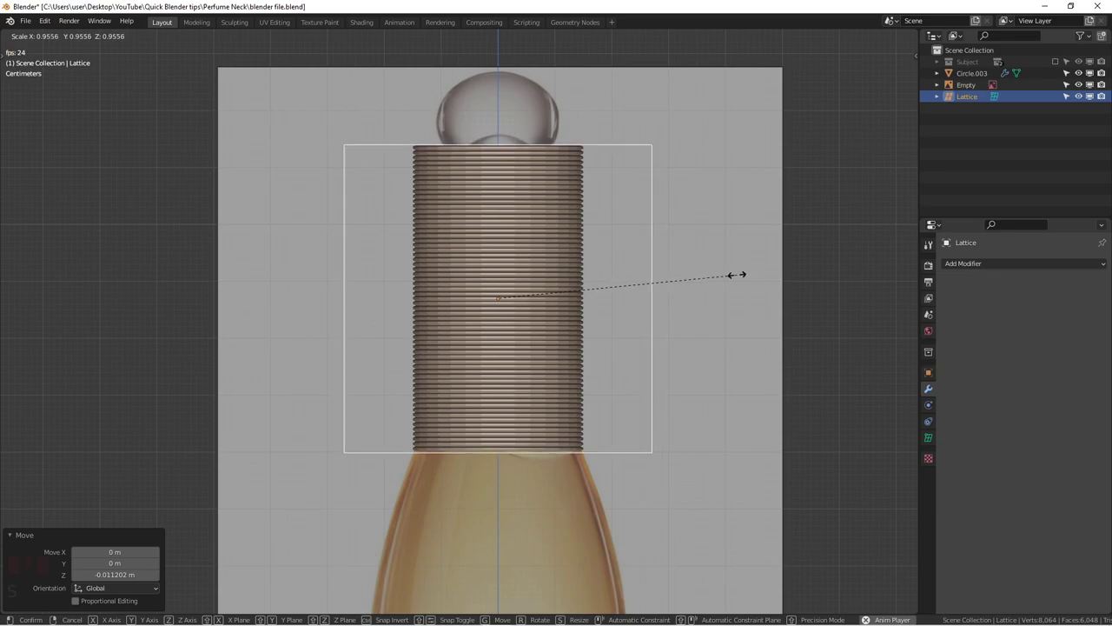
pyautogui.click(734, 276)
# Raise the lattice about 0.0025 m and narrow it to about 0.564 in X and Y only, fitting the rings' width.
pyautogui.scroll(1, 492, 271)
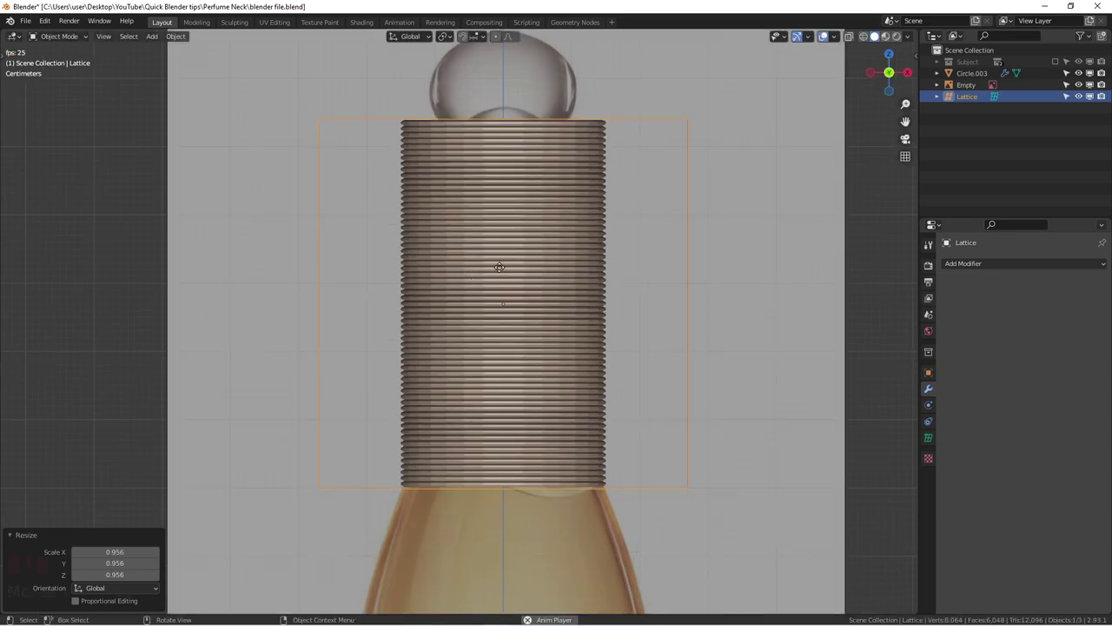
pyautogui.press('g')
pyautogui.press('z')
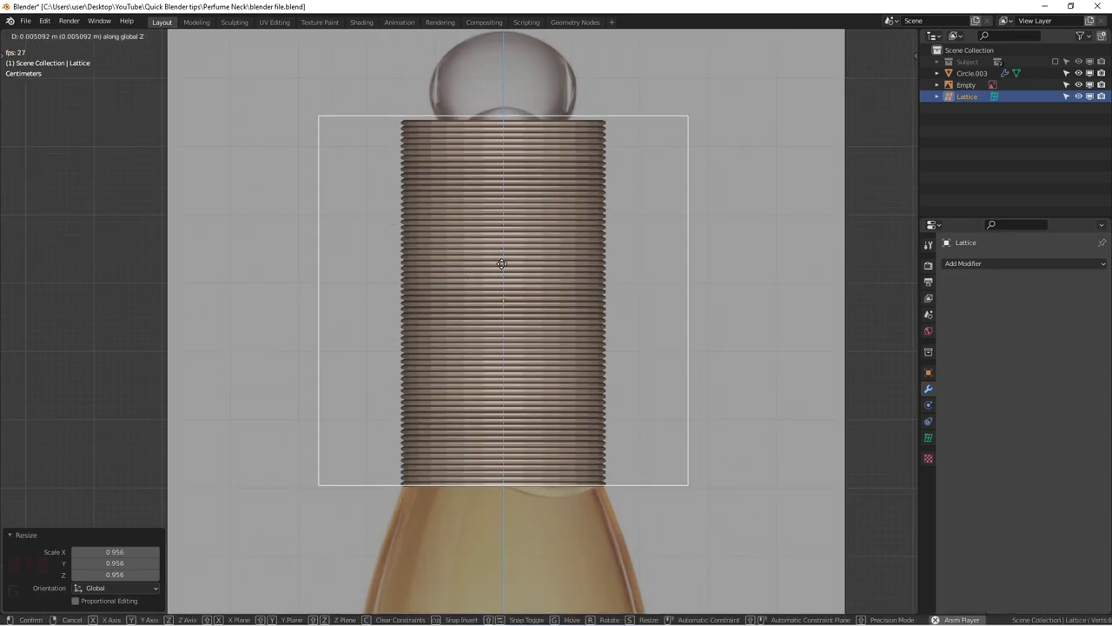
pyautogui.click(502, 265)
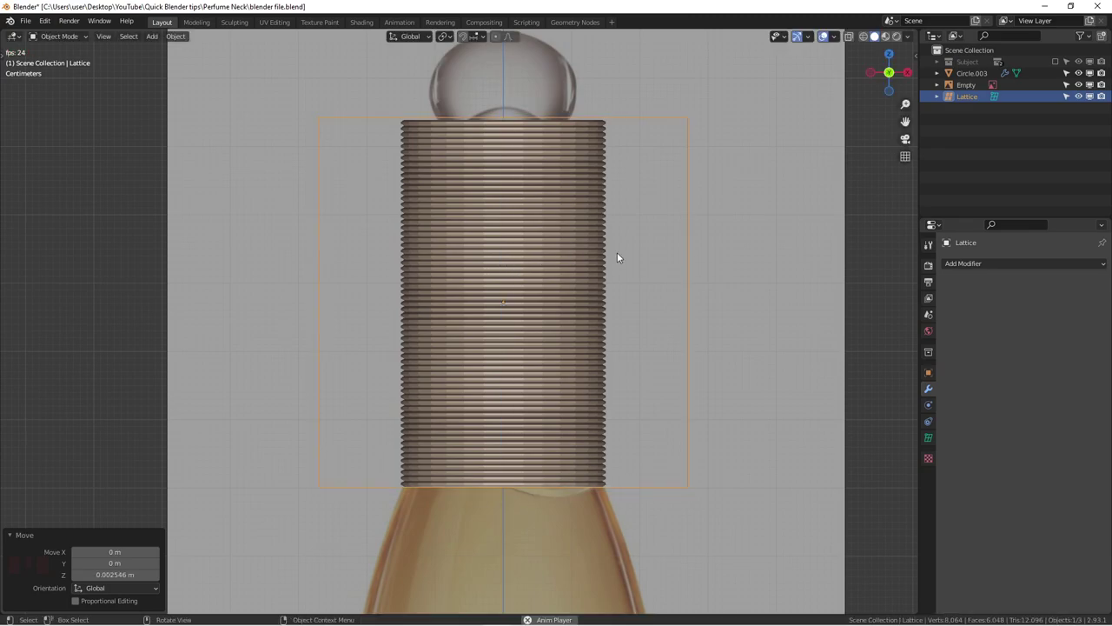
pyautogui.press('s')
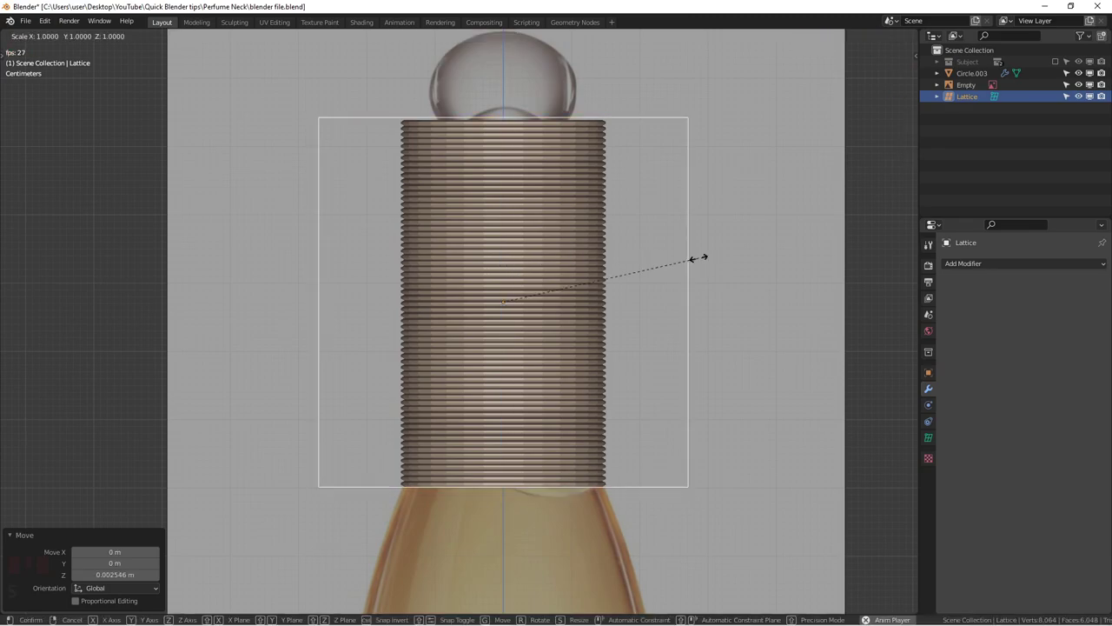
pyautogui.hotkey('shift', 'z')
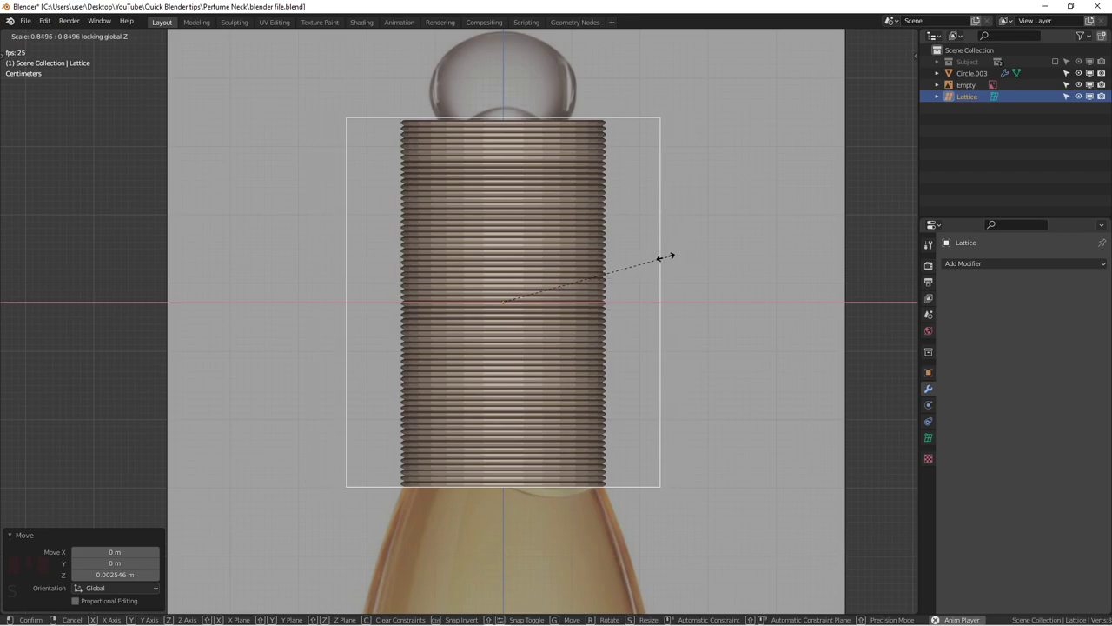
pyautogui.click(605, 257)
# Select the ring stack and assign the lattice object as the target of its Lattice modifier.
pyautogui.moveTo(605, 257); pyautogui.dragTo(474, 245, button='middle')
pyautogui.scroll(-3, 531, 302)
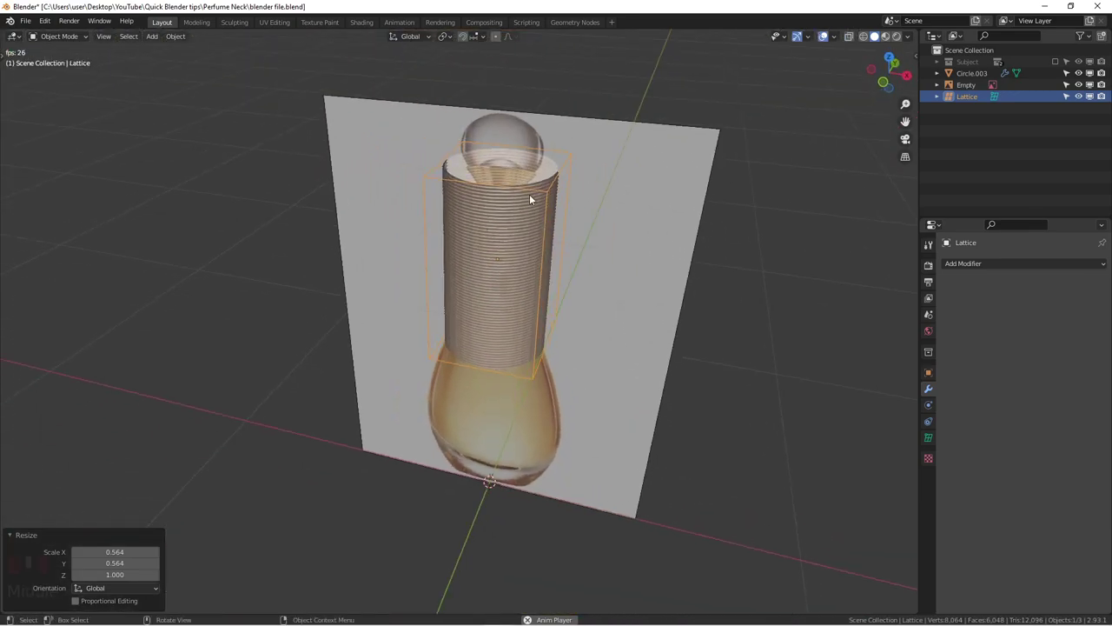
pyautogui.press('KP_1')
pyautogui.scroll(6, 553, 199)
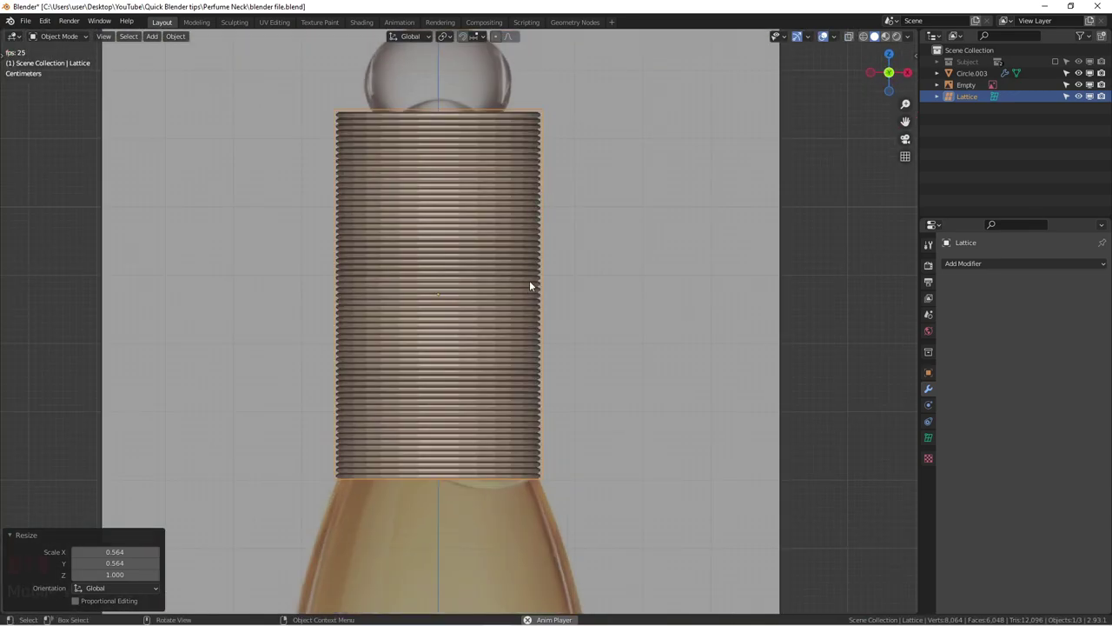
pyautogui.click(972, 73)
pyautogui.click(963, 263)
pyautogui.click(869, 348)
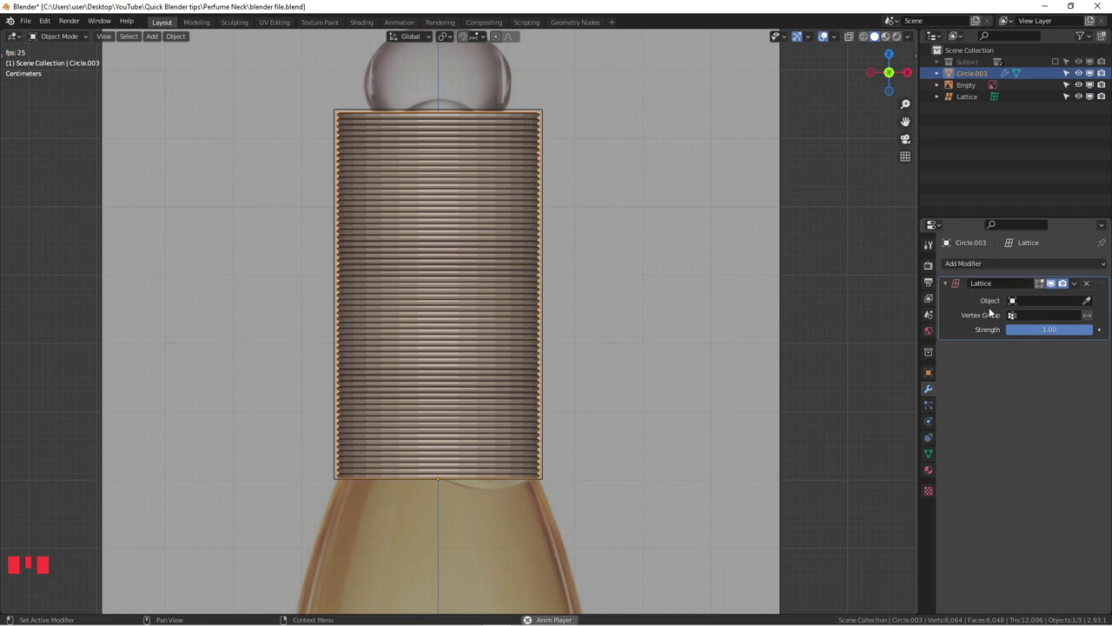
pyautogui.click(1080, 302)
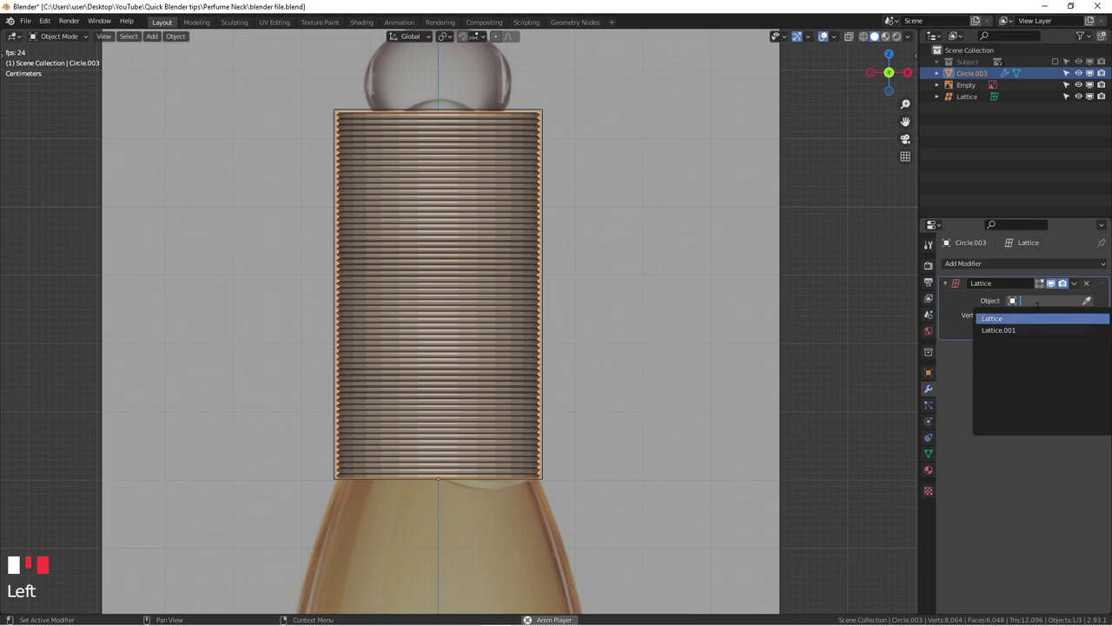
pyautogui.click(1069, 301)
pyautogui.click(1086, 300)
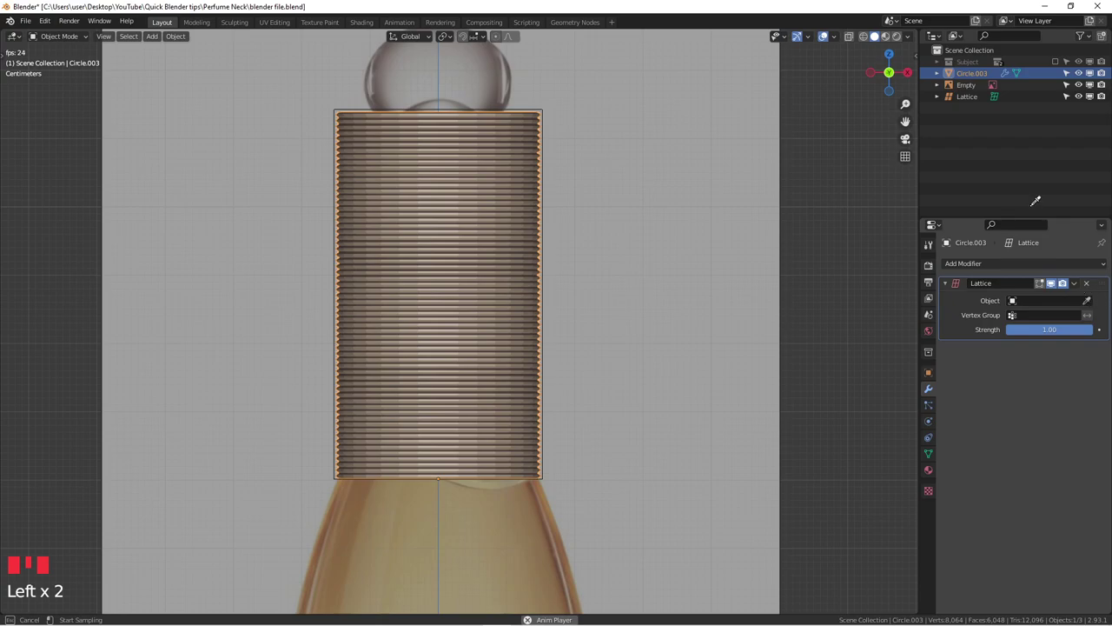
pyautogui.click(967, 97)
# Try moving one upper corner point of the lattice in Edit Mode to test how it deforms the rings.
pyautogui.moveTo(518, 252); pyautogui.dragTo(589, 202, button='middle')
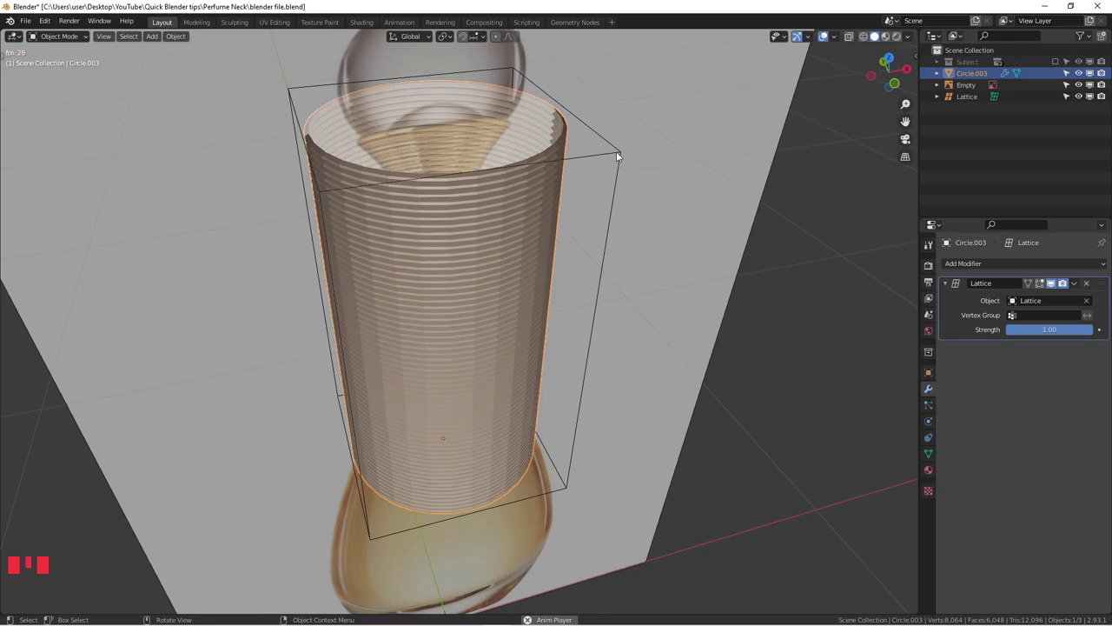
pyautogui.click(964, 96)
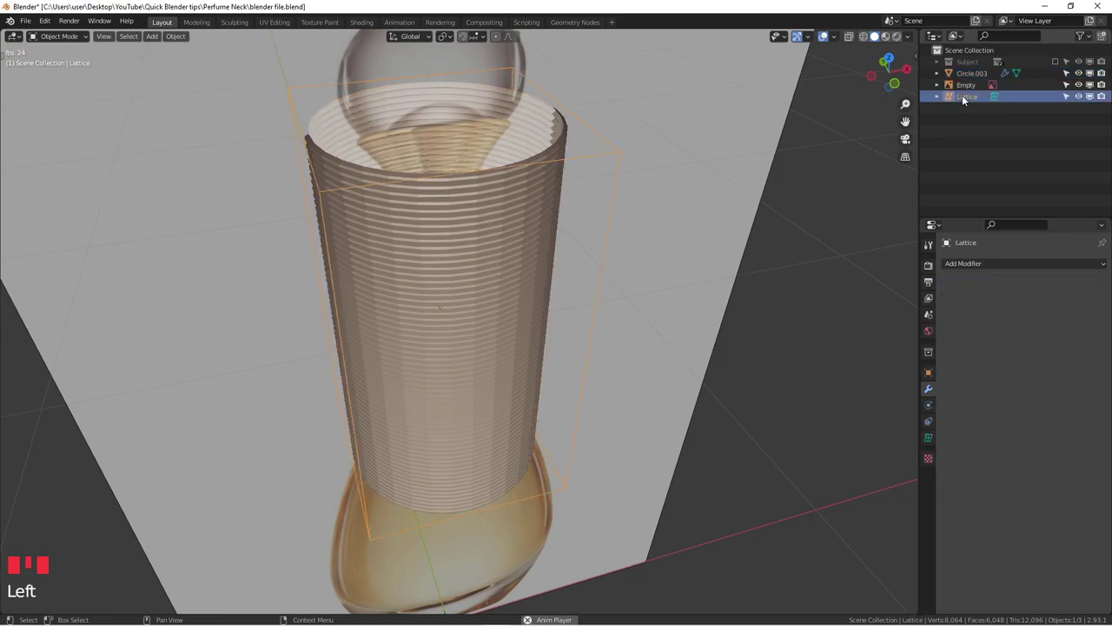
pyautogui.press('Tab')
pyautogui.click(620, 152)
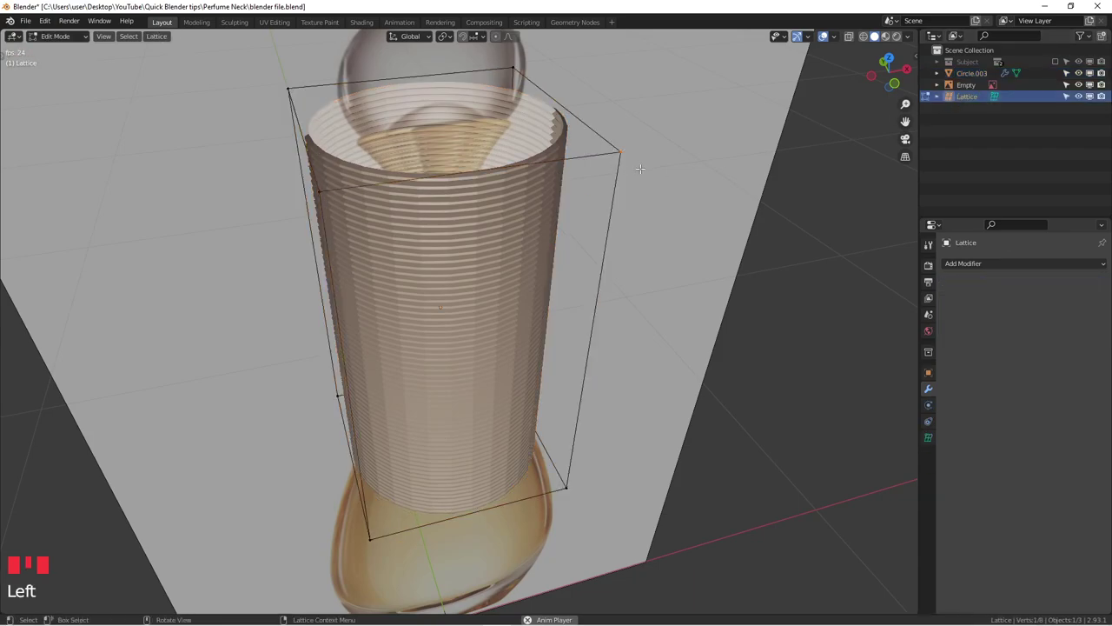
pyautogui.click(603, 135)
pyautogui.moveTo(641, 177); pyautogui.dragTo(610, 172, button='middle')
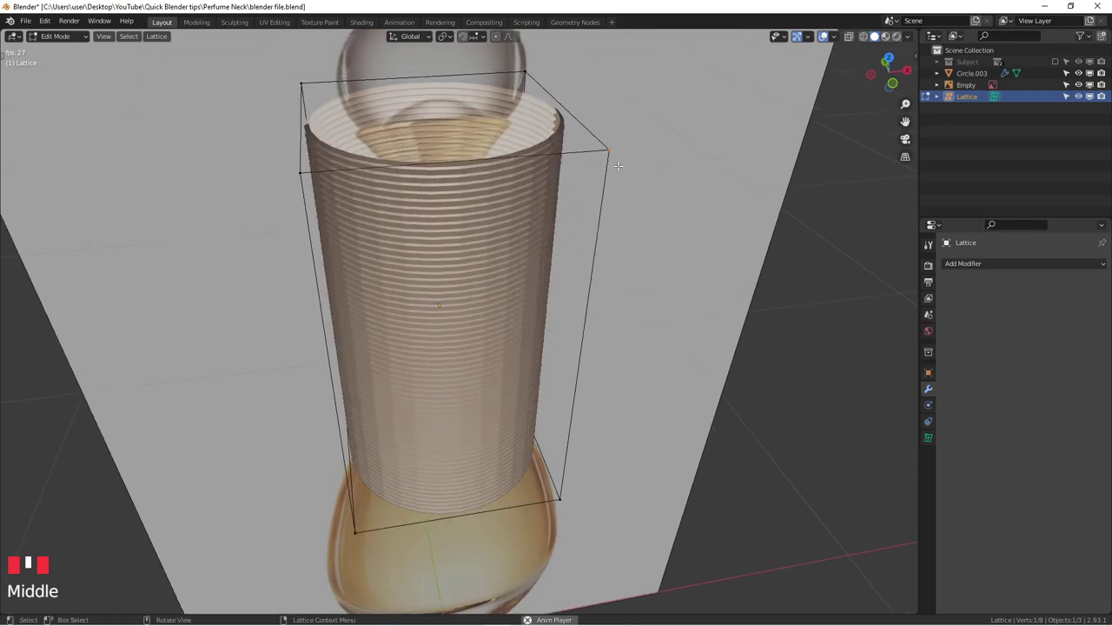
pyautogui.press('g')
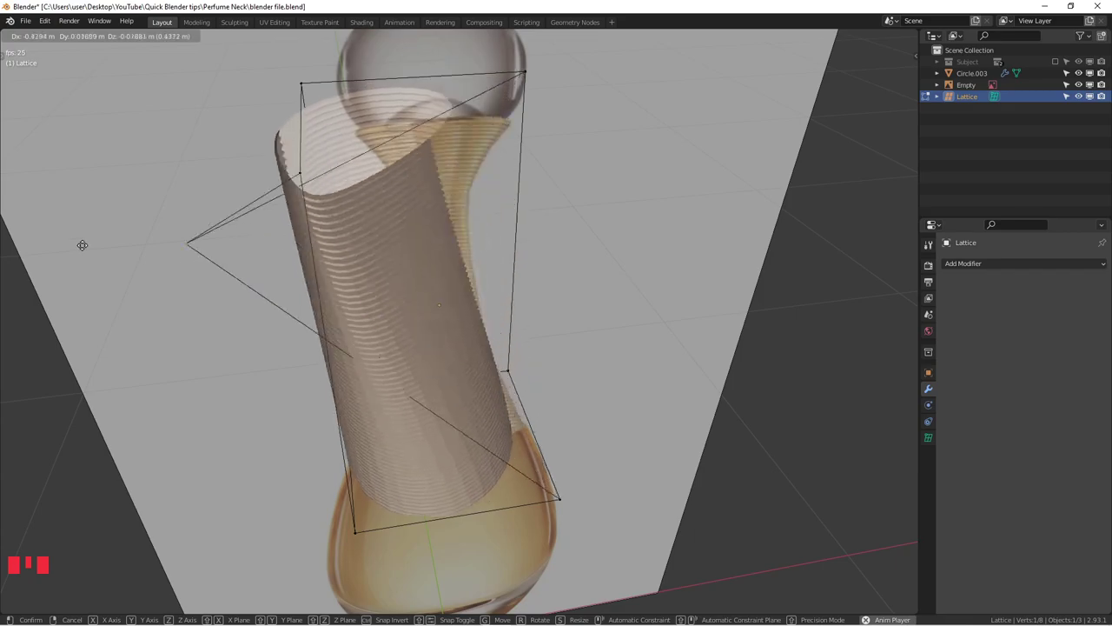
pyautogui.press('Escape')
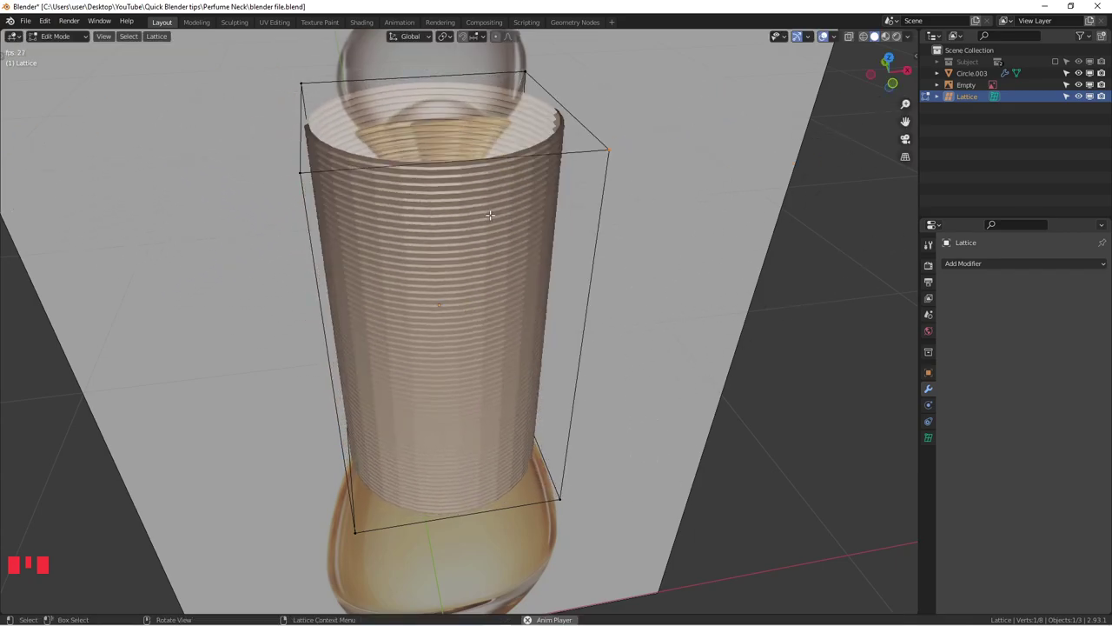
# Return to Object Mode and examine the lattice around the ring stack from several angles and in front view.
pyautogui.scroll(-1, 490, 213)
pyautogui.moveTo(520, 202); pyautogui.dragTo(504, 191, button='middle')
pyautogui.press('KP_1')
pyautogui.scroll(2, 495, 185)
pyautogui.scroll(-3, 495, 184)
pyautogui.press('Tab')
pyautogui.moveTo(440, 203); pyautogui.dragTo(513, 211, button='middle')
pyautogui.scroll(-1, 515, 212)
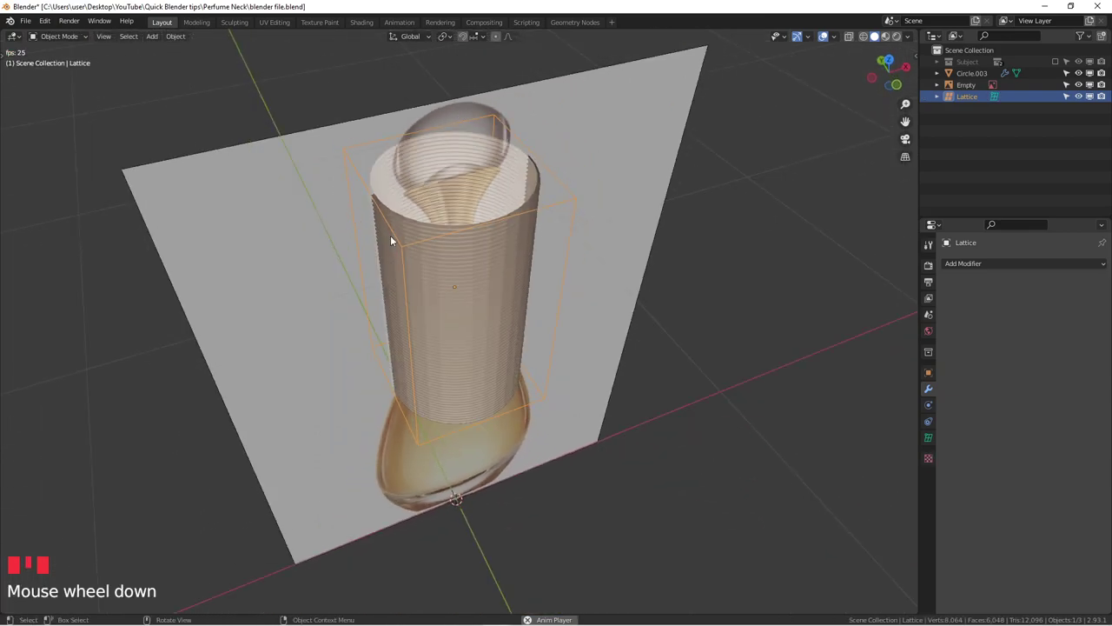
pyautogui.moveTo(425, 429); pyautogui.dragTo(350, 324, button='middle')
pyautogui.moveTo(395, 184); pyautogui.dragTo(513, 182, button='middle')
pyautogui.press('KP_1')
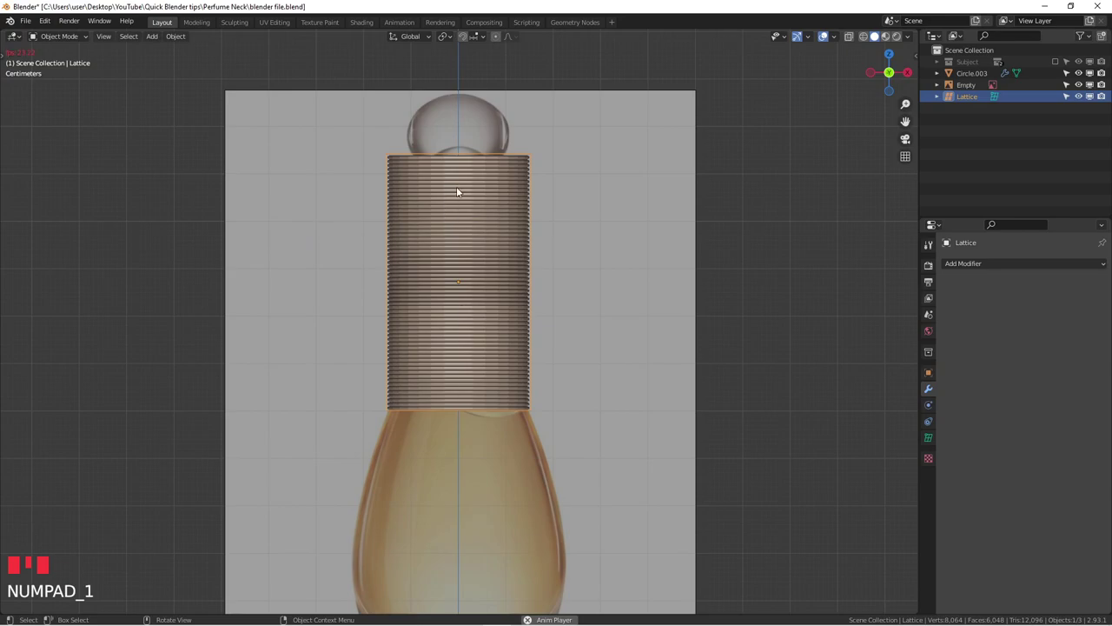
pyautogui.scroll(3, 461, 285)
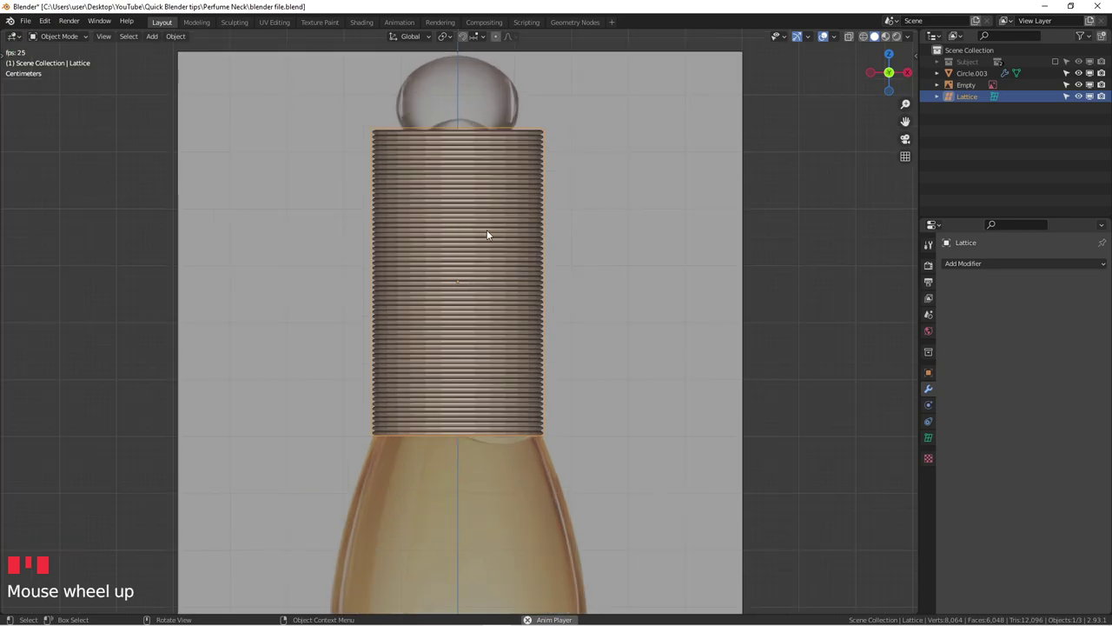
pyautogui.scroll(-1, 489, 235)
pyautogui.scroll(1, 495, 208)
pyautogui.moveTo(497, 206); pyautogui.dragTo(527, 265, button='middle')
pyautogui.scroll(-3, 604, 297)
pyautogui.moveTo(603, 297); pyautogui.dragTo(603, 294, button='middle')
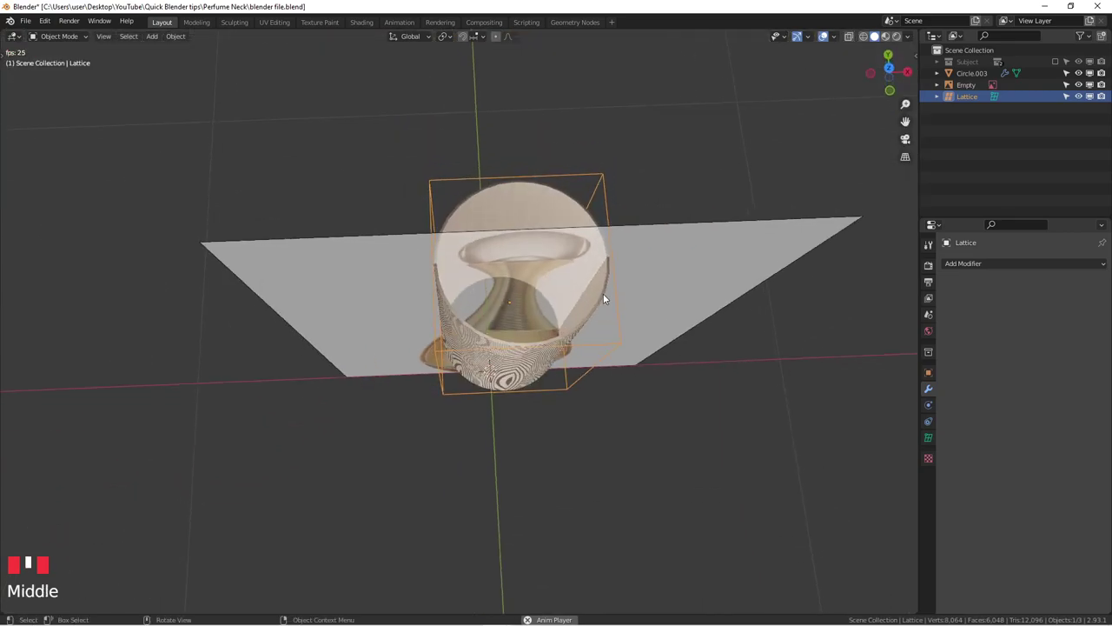
# Set the lattice's U and V resolution to 10 each in its object data settings.
pyautogui.click(928, 437)
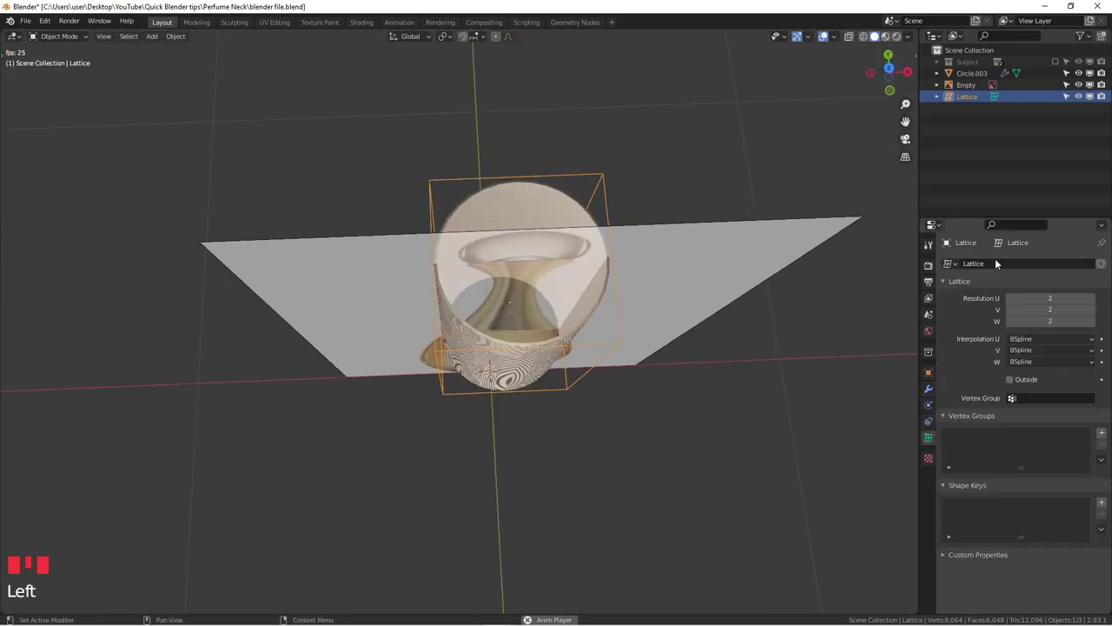
pyautogui.scroll(1, 491, 165)
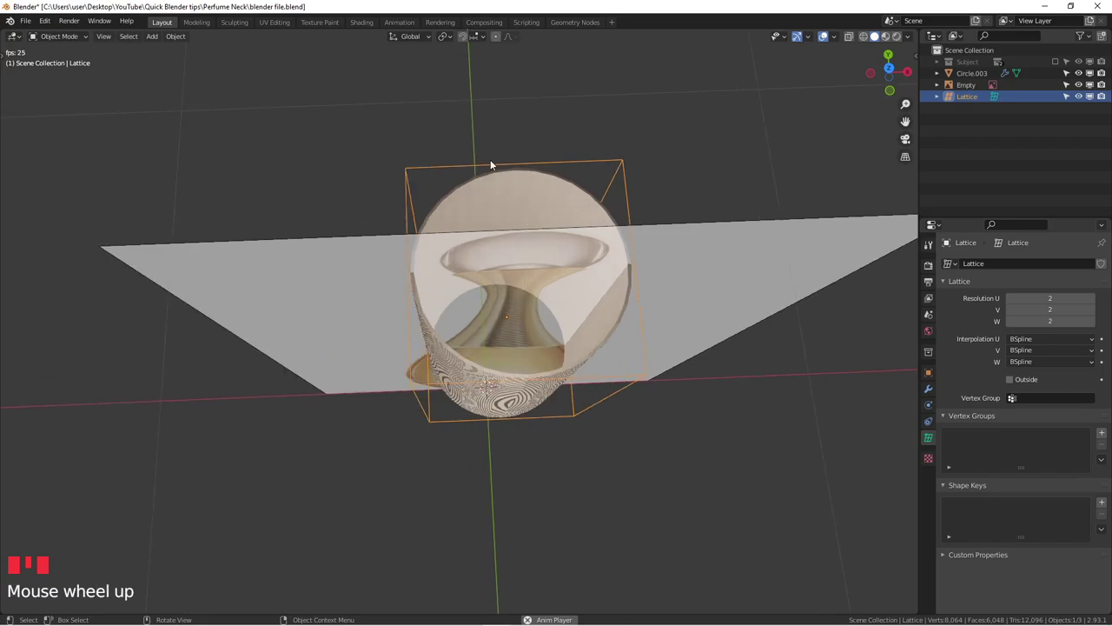
pyautogui.moveTo(491, 368); pyautogui.dragTo(434, 393, button='middle')
pyautogui.moveTo(467, 228); pyautogui.dragTo(513, 269, button='middle')
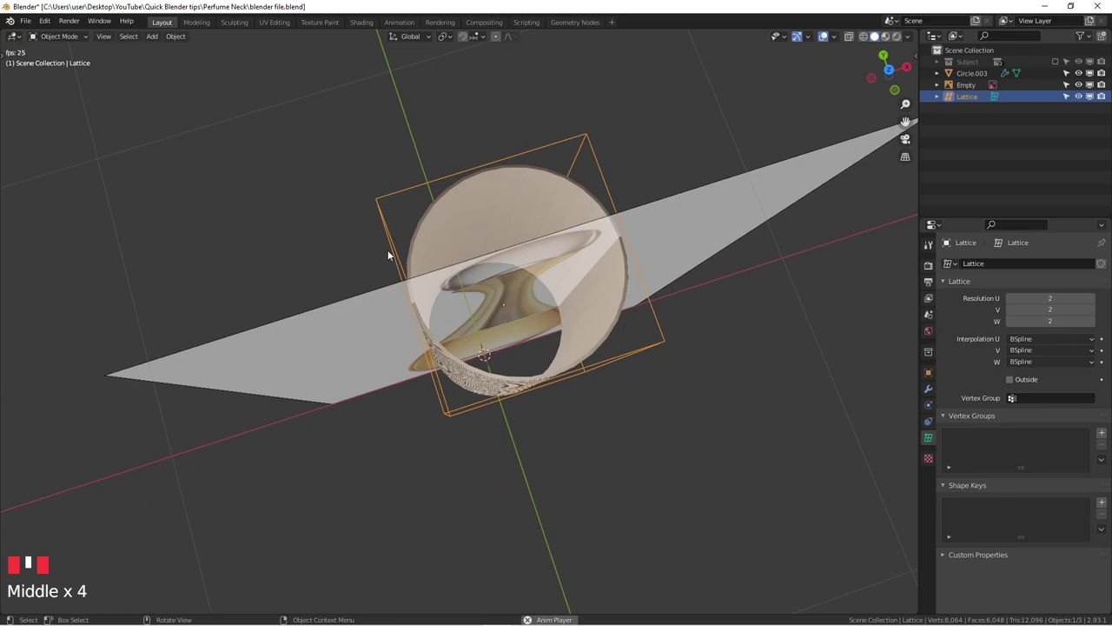
pyautogui.moveTo(730, 305); pyautogui.dragTo(904, 286, button='middle')
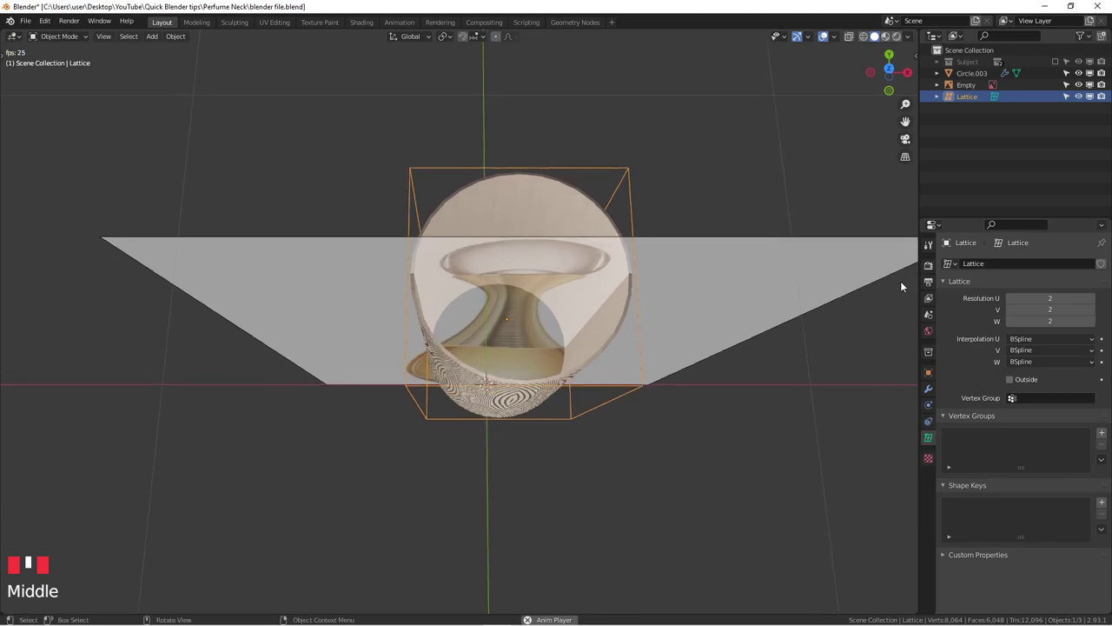
pyautogui.click(1053, 298)
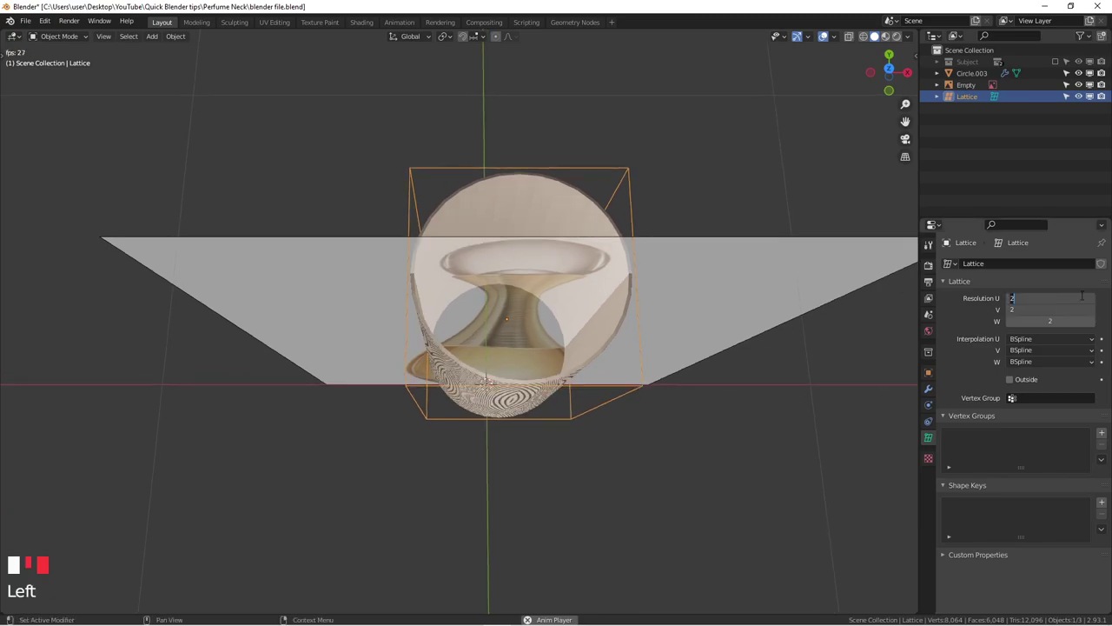
pyautogui.write('10')
pyautogui.press('Return')
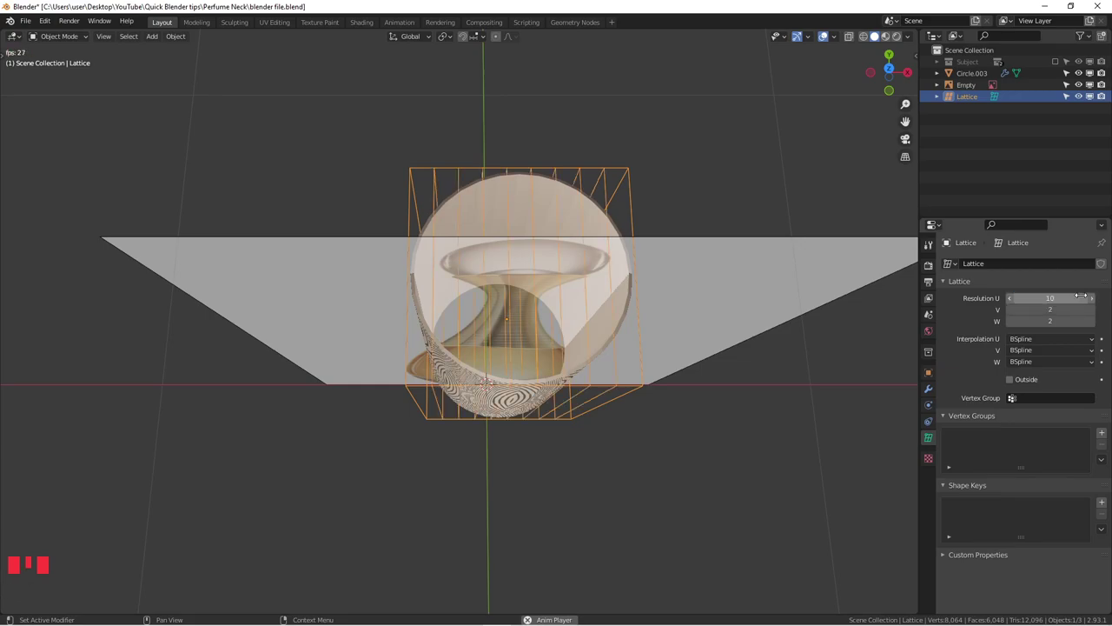
pyautogui.click(1050, 309)
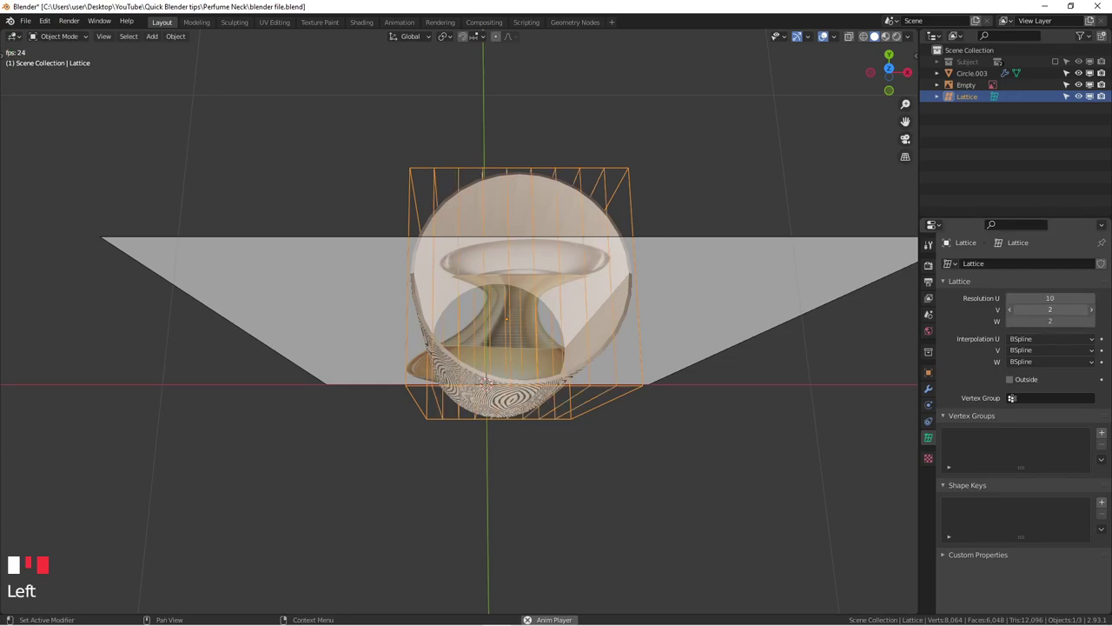
pyautogui.write('10')
pyautogui.press('Return')
# Set the lattice's W resolution to 5 to divide it along the neck's height.
pyautogui.moveTo(561, 288); pyautogui.dragTo(561, 160, button='middle')
pyautogui.press('KP_1')
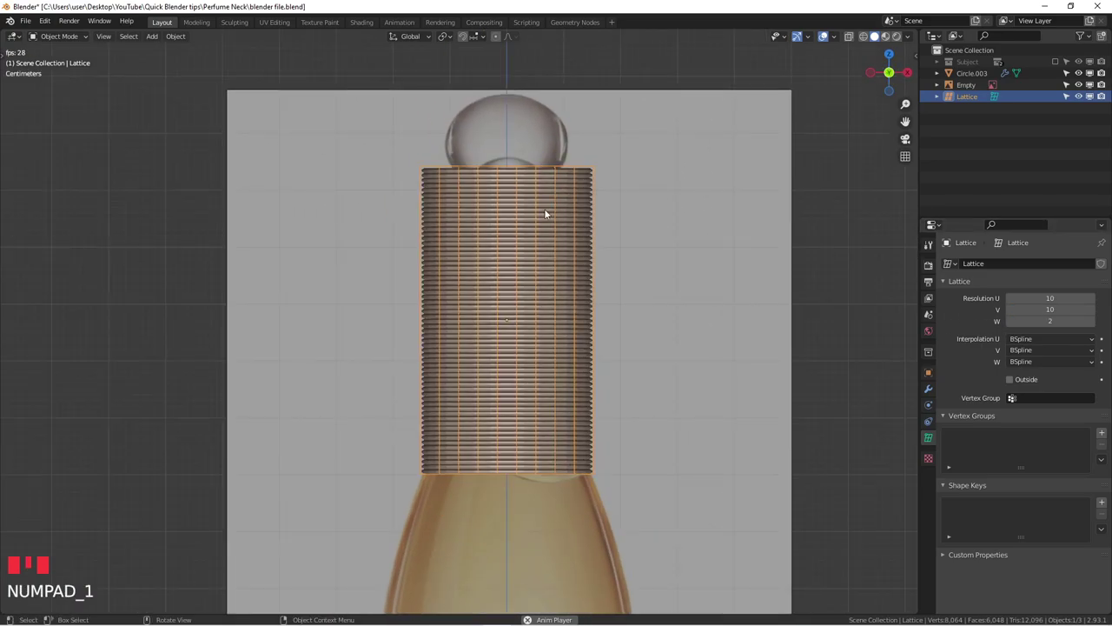
pyautogui.scroll(2, 548, 210)
pyautogui.moveTo(565, 237); pyautogui.dragTo(555, 317, button='middle')
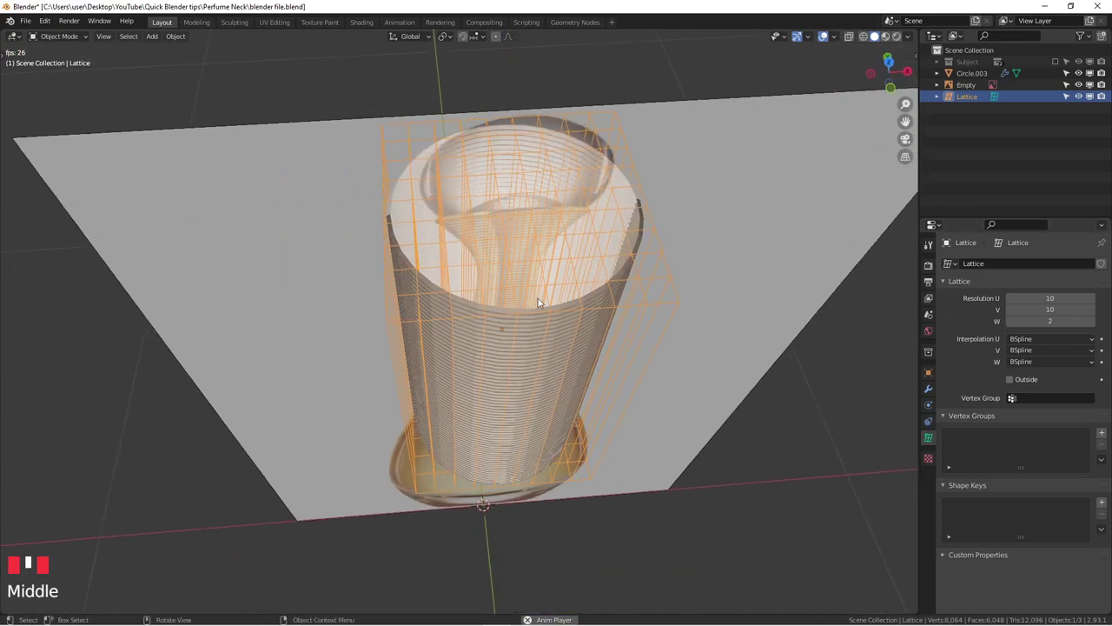
pyautogui.moveTo(683, 262); pyautogui.dragTo(524, 116, button='middle')
pyautogui.click(1051, 322)
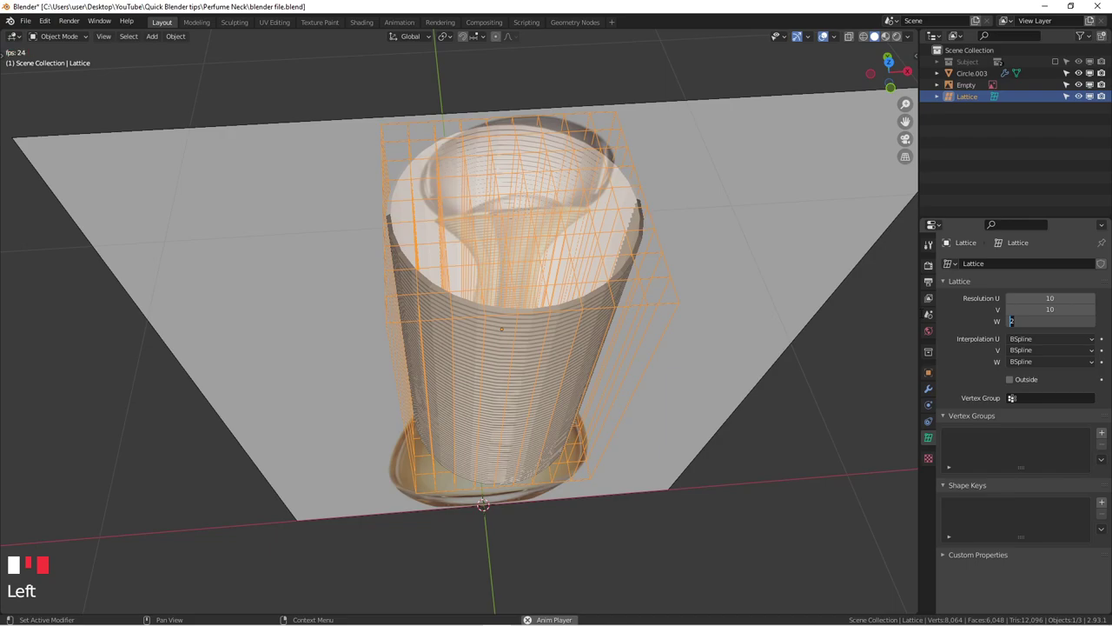
pyautogui.press('Return')
# Examine the subdivided lattice around the ring stack from several angles and against the reference in front view.
pyautogui.moveTo(660, 330); pyautogui.dragTo(709, 241, button='middle')
pyautogui.press('KP_1')
pyautogui.scroll(3, 611, 279)
pyautogui.hotkey('alt', 'z')
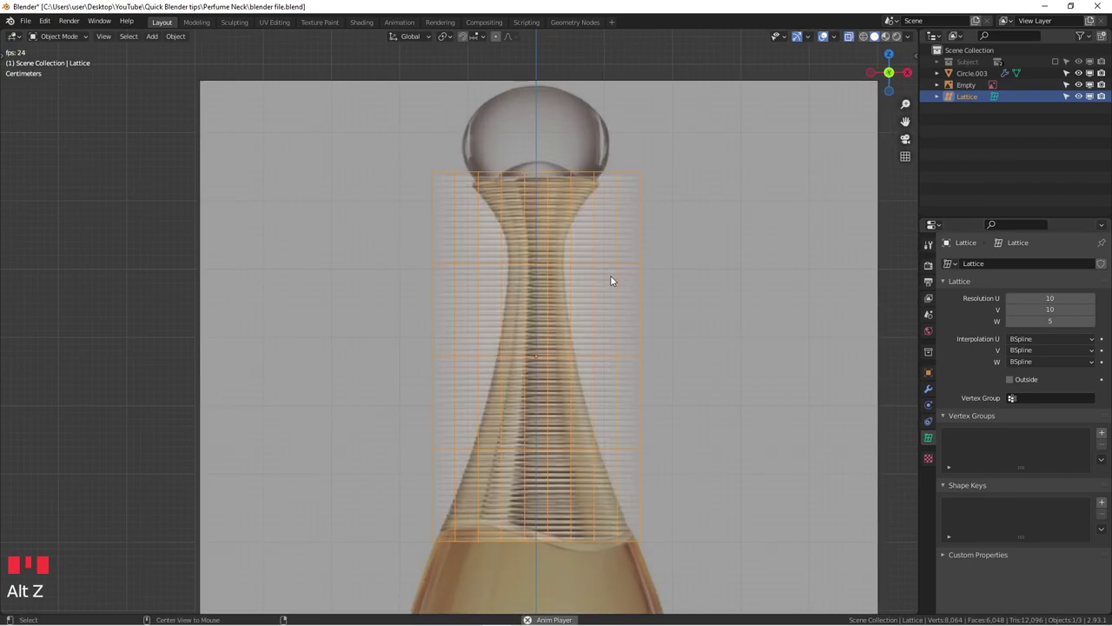
pyautogui.hotkey('alt', 'z')
pyautogui.scroll(2, 591, 272)
pyautogui.moveTo(624, 250); pyautogui.dragTo(759, 288, button='middle')
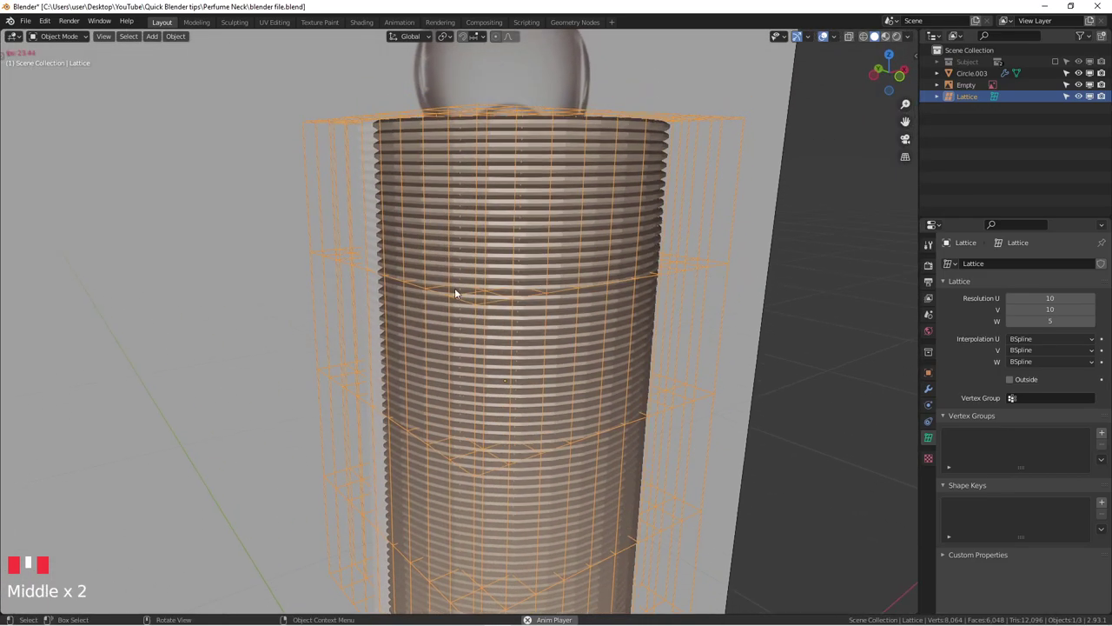
pyautogui.moveTo(639, 249); pyautogui.dragTo(522, 148, button='middle')
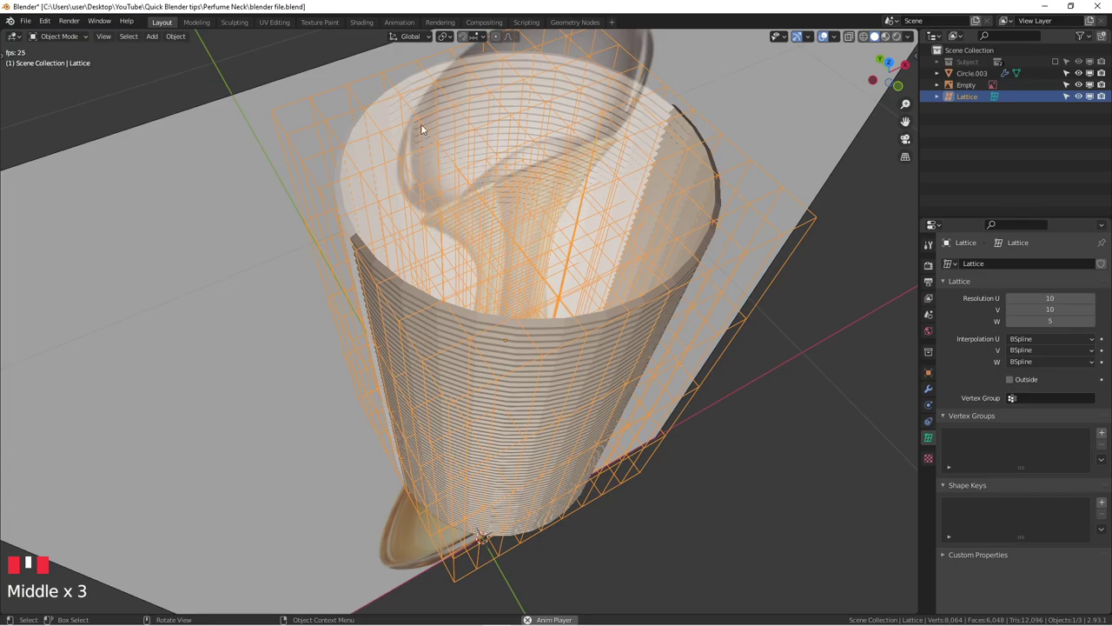
pyautogui.moveTo(428, 148); pyautogui.dragTo(509, 209, button='middle')
pyautogui.moveTo(266, 211); pyautogui.dragTo(365, 152, button='middle')
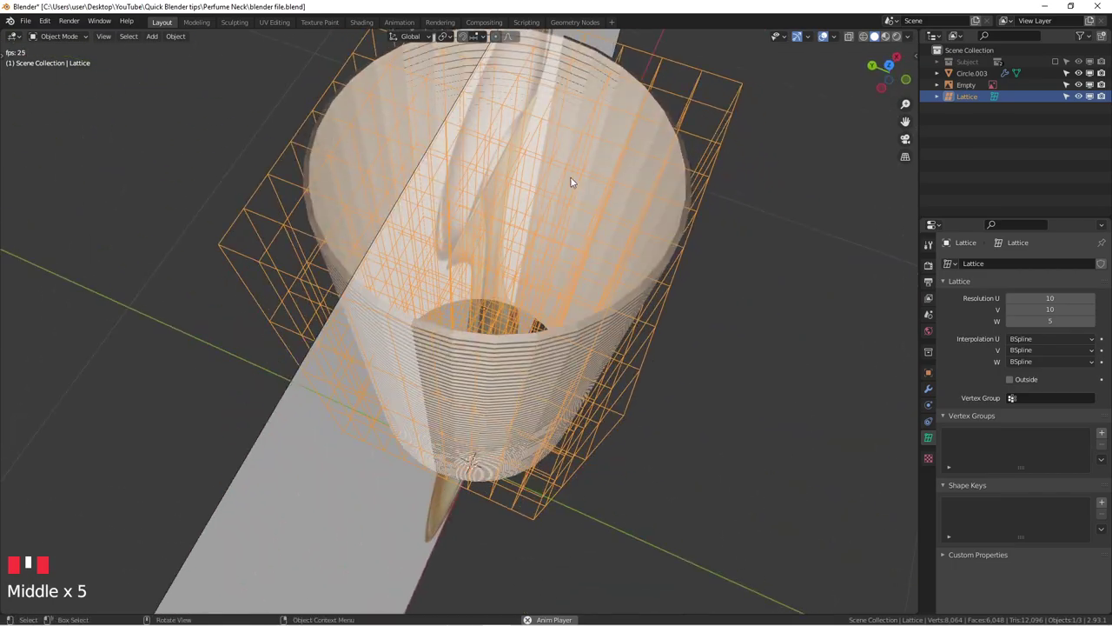
pyautogui.moveTo(640, 226); pyautogui.dragTo(541, 145, button='middle')
pyautogui.scroll(-3, 548, 201)
pyautogui.press('KP_1')
pyautogui.scroll(3, 566, 192)
pyautogui.scroll(-3, 569, 130)
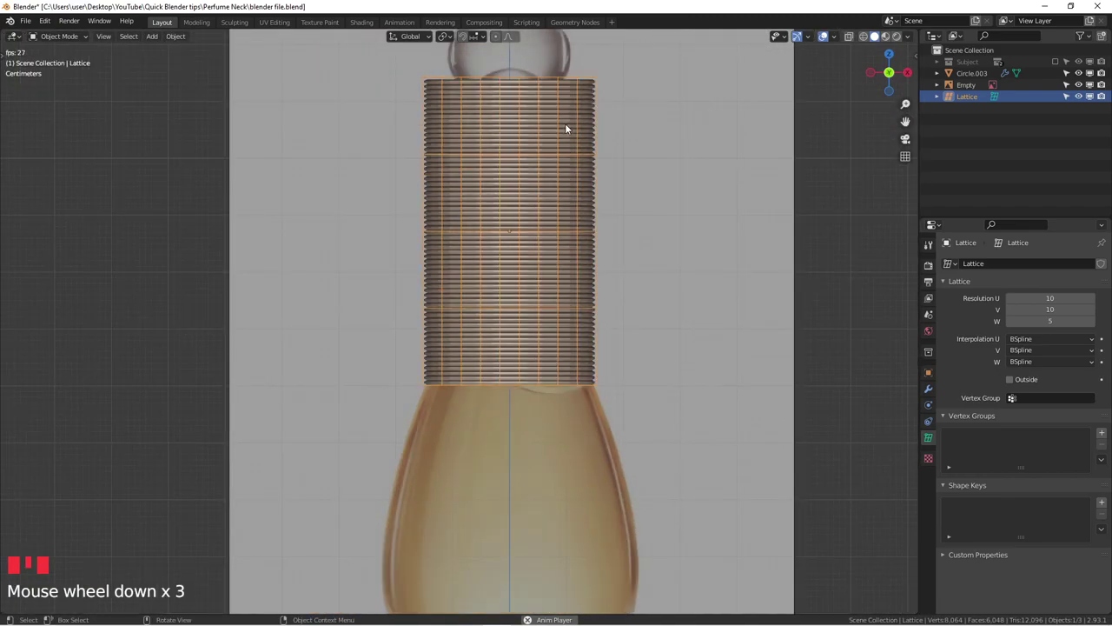
pyautogui.moveTo(521, 307); pyautogui.dragTo(532, 135, button='middle')
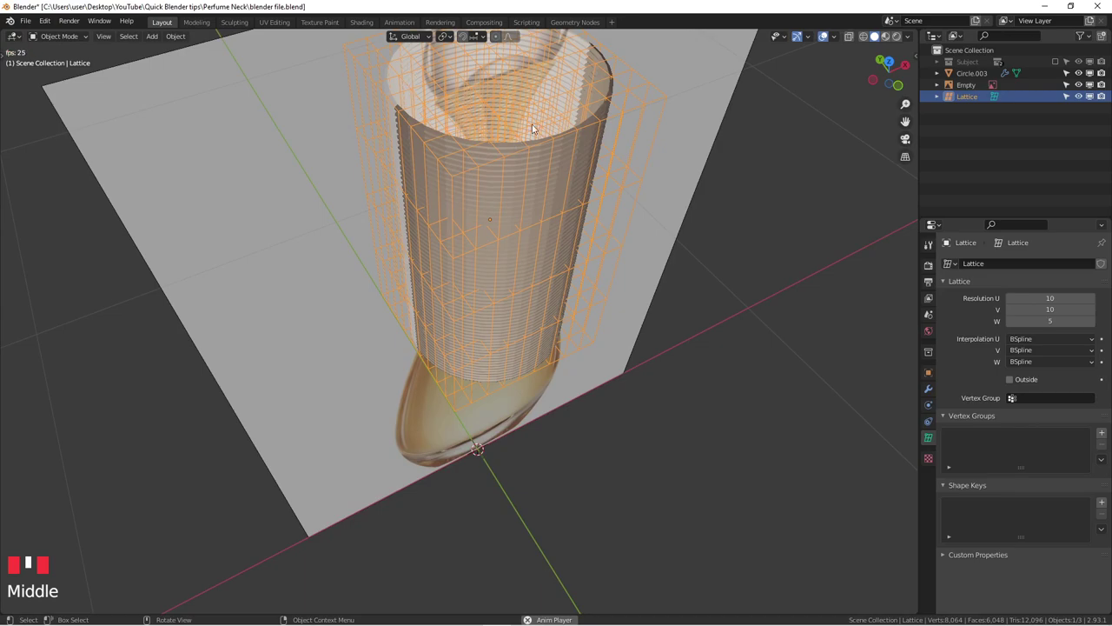
pyautogui.moveTo(465, 171); pyautogui.dragTo(527, 194, button='middle')
pyautogui.press('KP_1')
pyautogui.scroll(1, 526, 192)
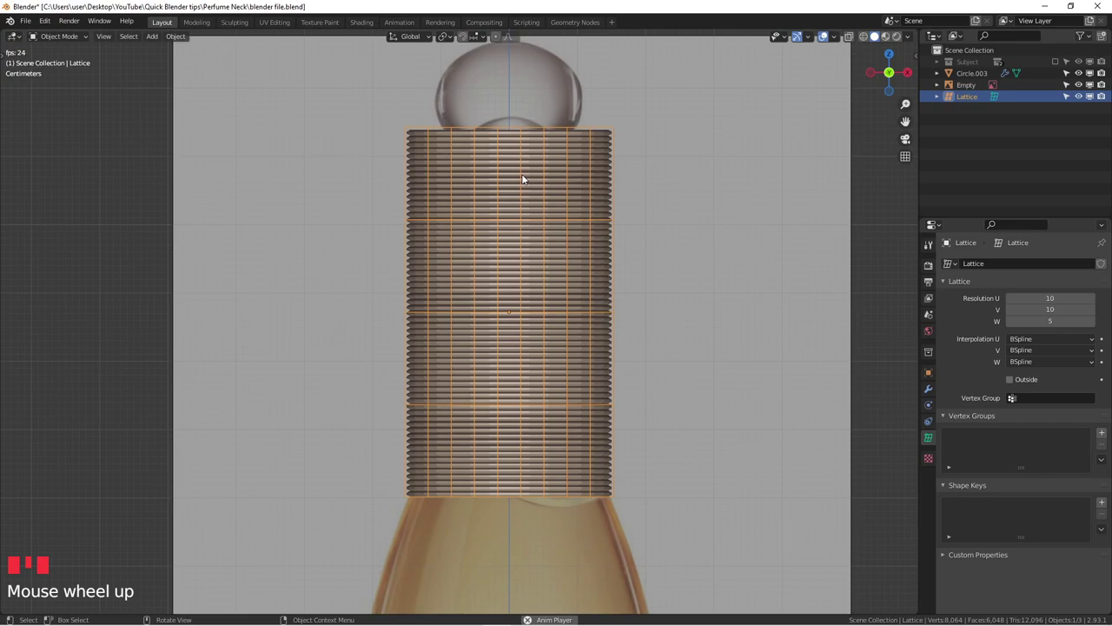
# Turn on X-ray and enter Edit Mode on the lattice, with the reference neck showing through.
pyautogui.hotkey('alt', 'z')
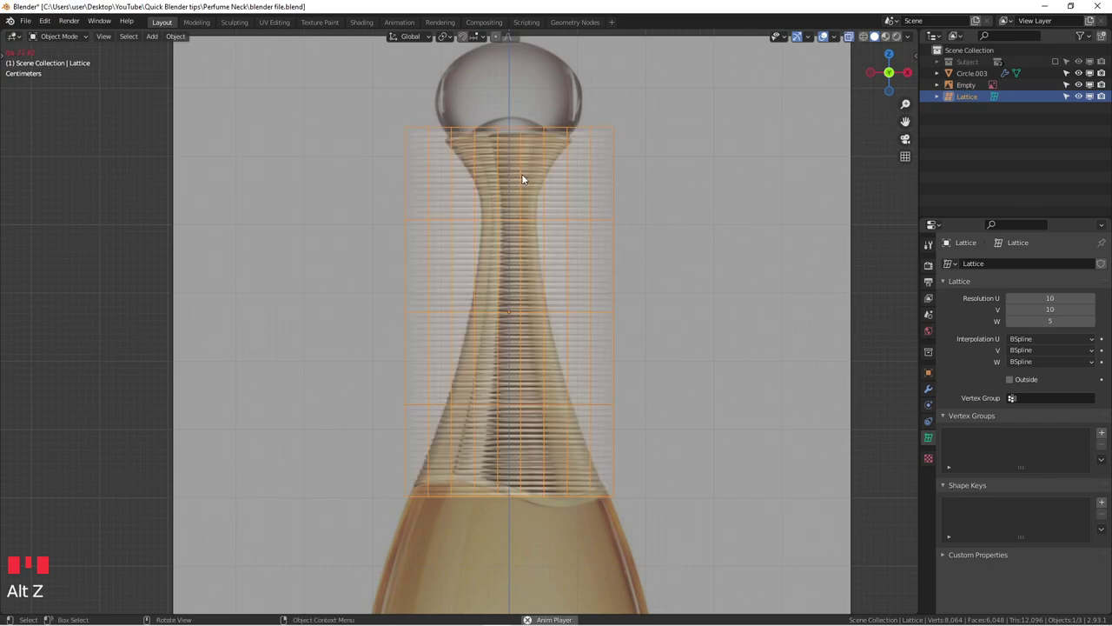
pyautogui.click(978, 85)
pyautogui.click(972, 95)
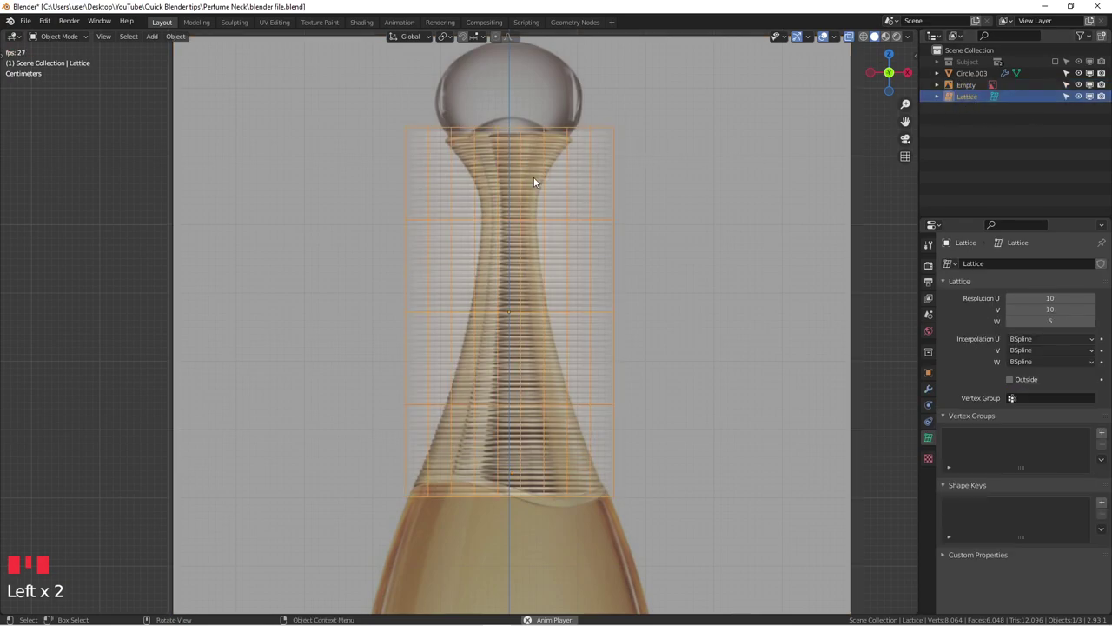
pyautogui.press('Tab')
# Select the lattice's top row of points and scale it to about 0.529 to match the neck's upper rim.
pyautogui.moveTo(352, 110); pyautogui.dragTo(672, 131)
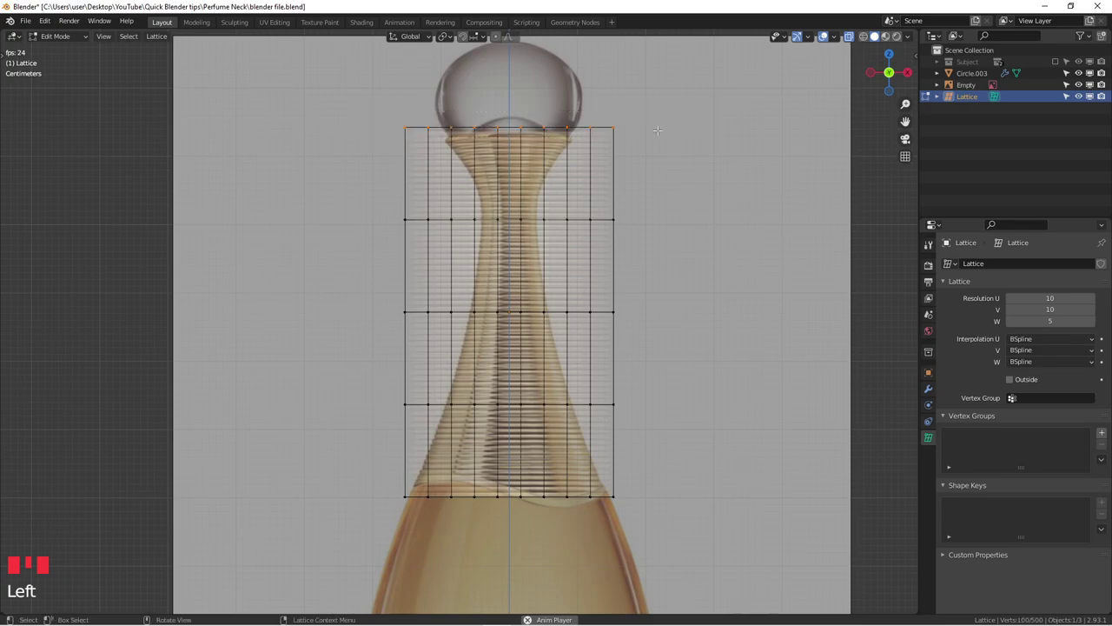
pyautogui.scroll(3, 672, 131)
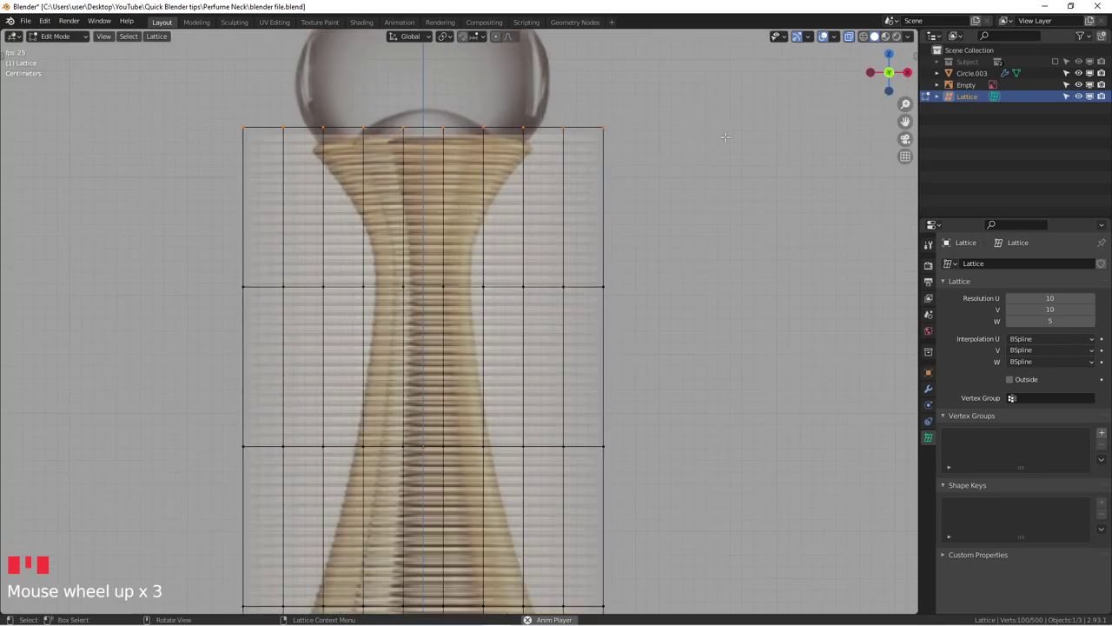
pyautogui.press('s')
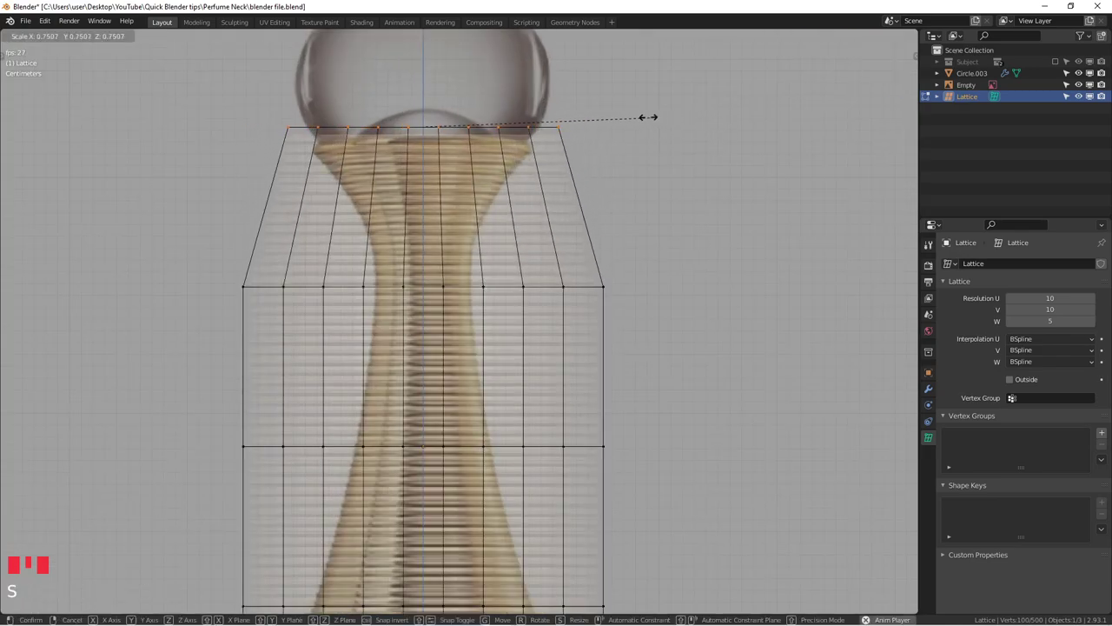
pyautogui.click(583, 113)
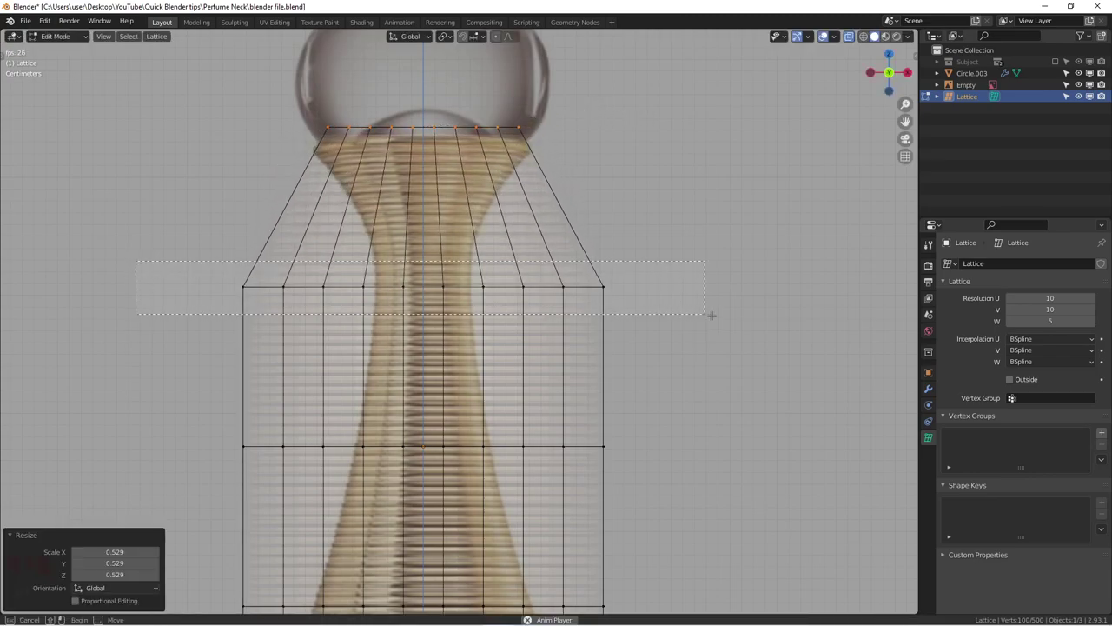
# Select the lattice's second row of points and scale it to about 0.235 to fit the neck's narrowest part.
pyautogui.click(753, 321)
pyautogui.press('s')
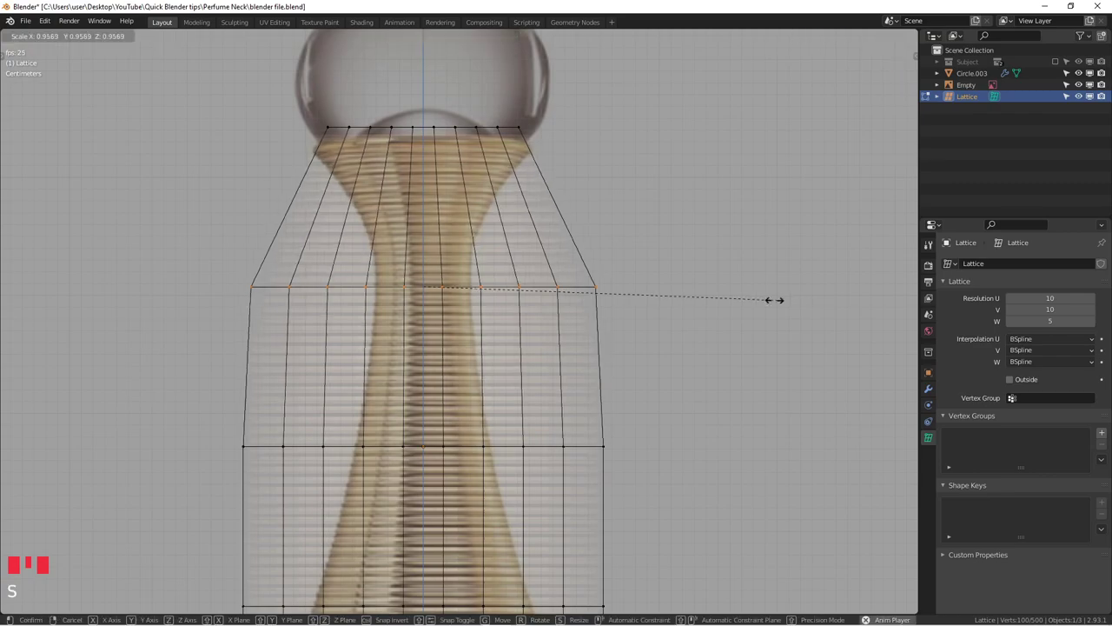
pyautogui.click(510, 281)
pyautogui.scroll(-5, 512, 298)
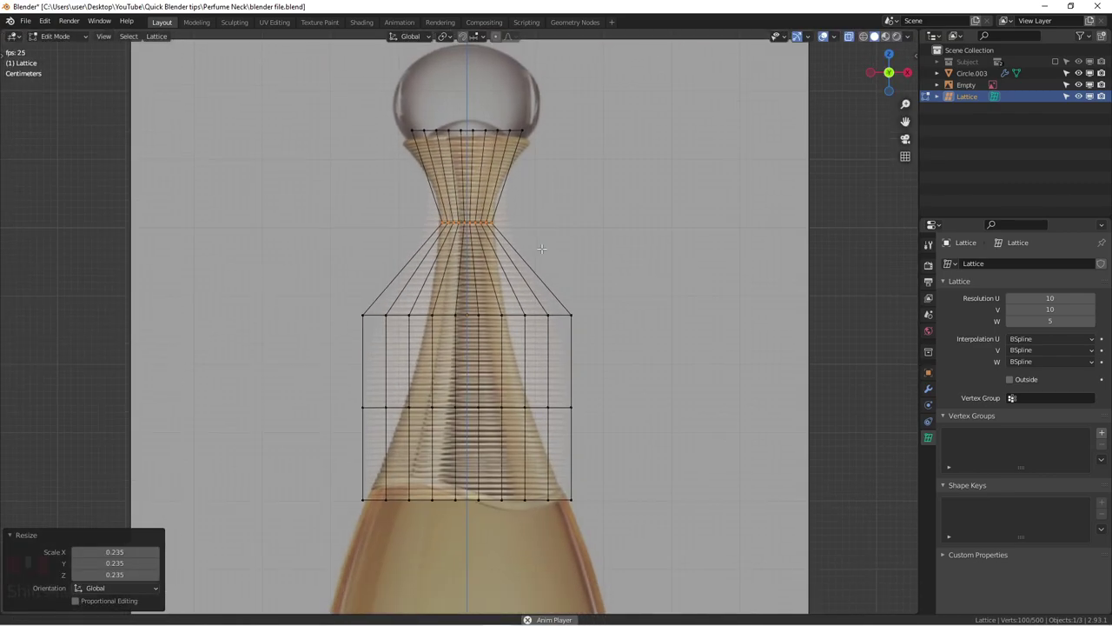
# Select the lattice's middle row of points and scale it to 0.6, then again to about 0.695.
pyautogui.moveTo(348, 300); pyautogui.dragTo(746, 341)
pyautogui.scroll(2, 720, 335)
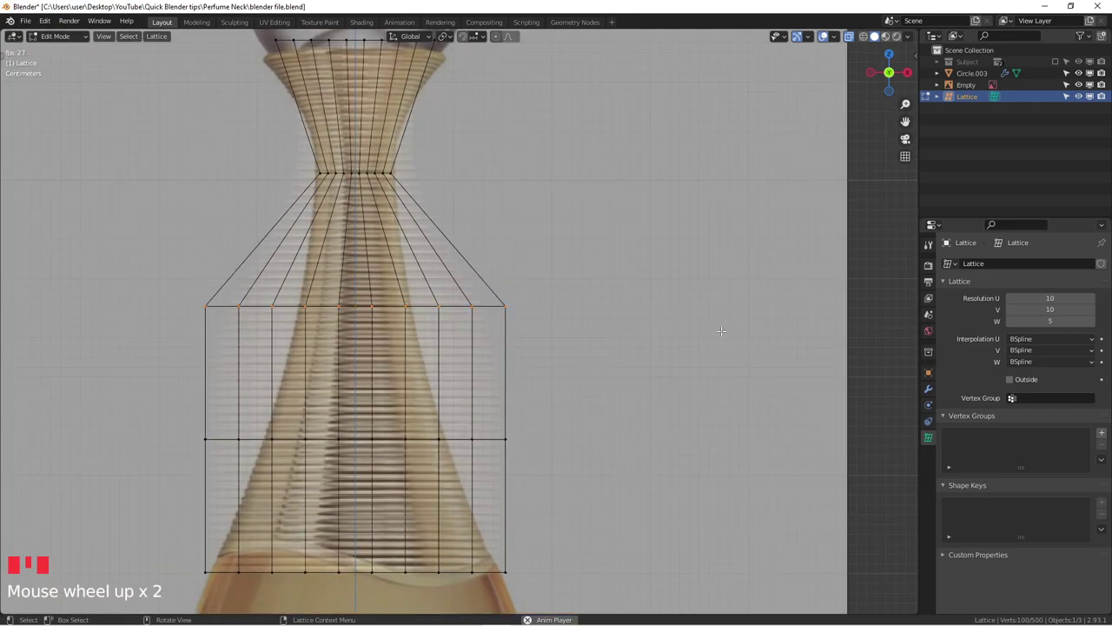
pyautogui.press('s')
pyautogui.click(550, 318)
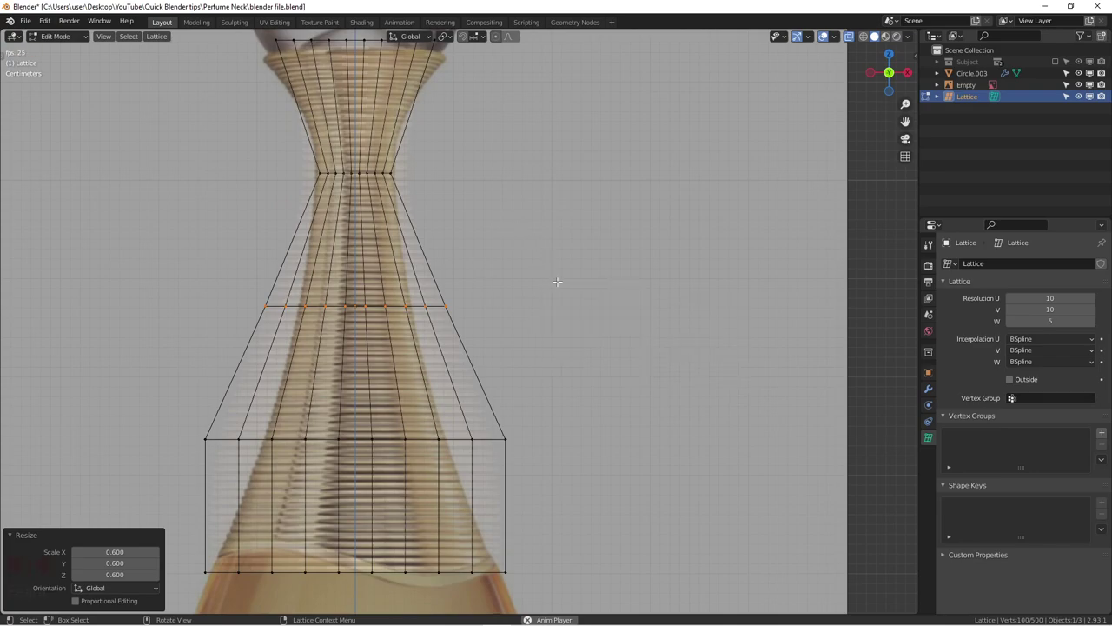
pyautogui.press('s')
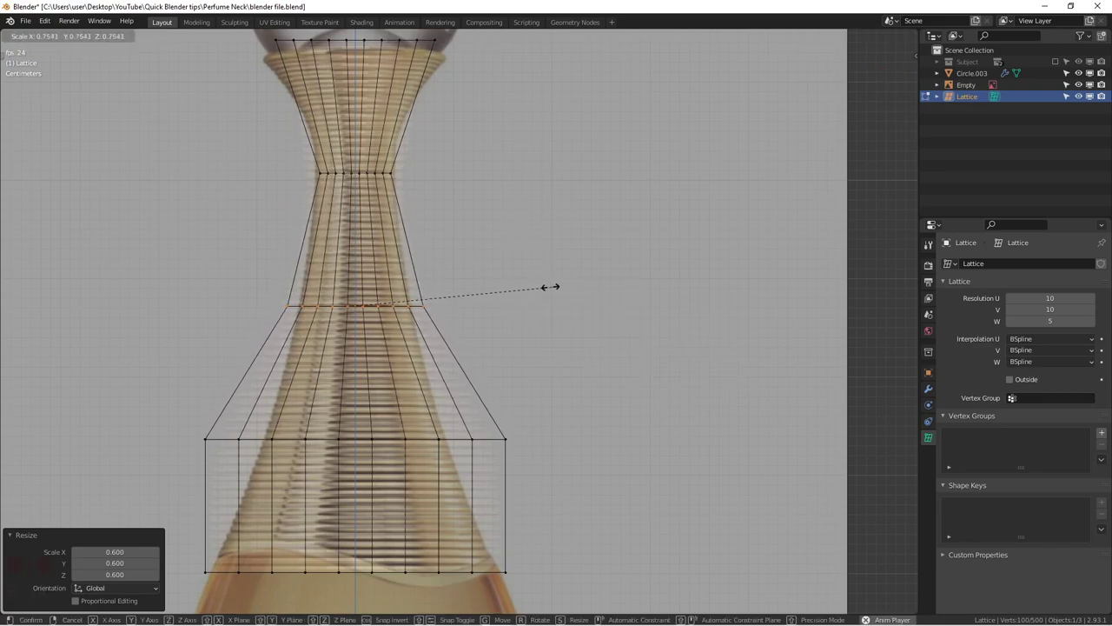
pyautogui.click(536, 286)
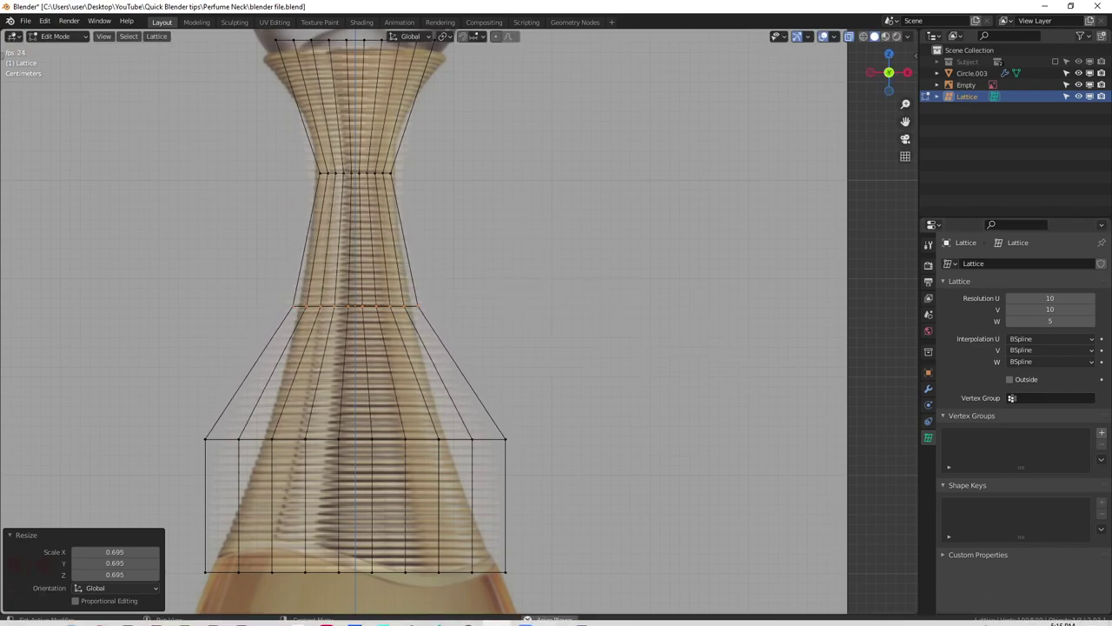
# Change the system's keyboard input method.
pyautogui.moveTo(990, 620)
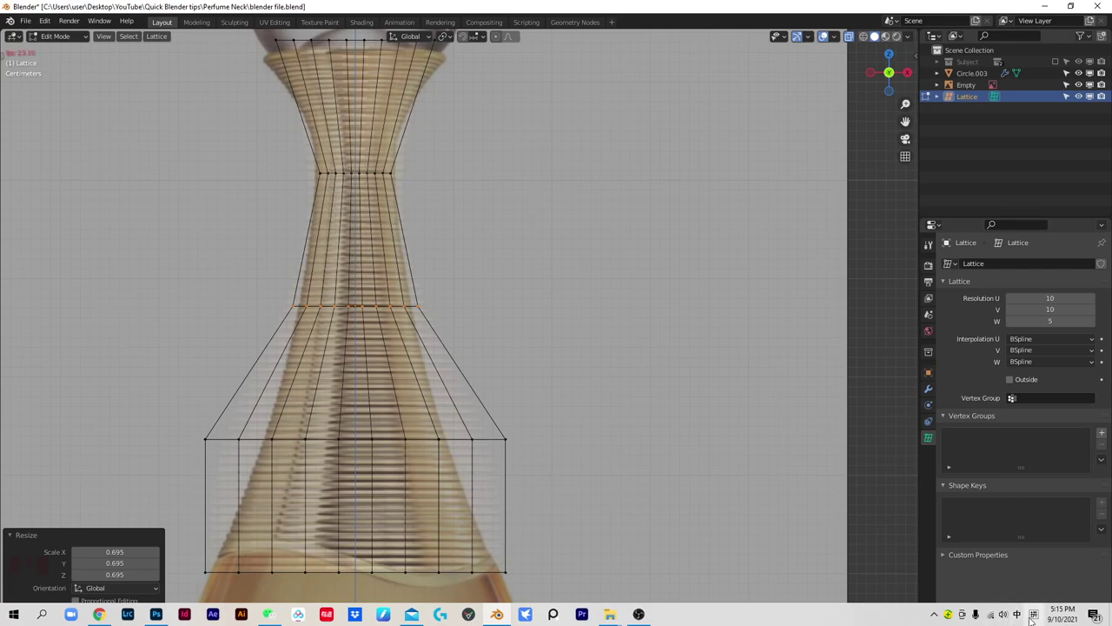
pyautogui.click(1016, 615)
pyautogui.click(1041, 483)
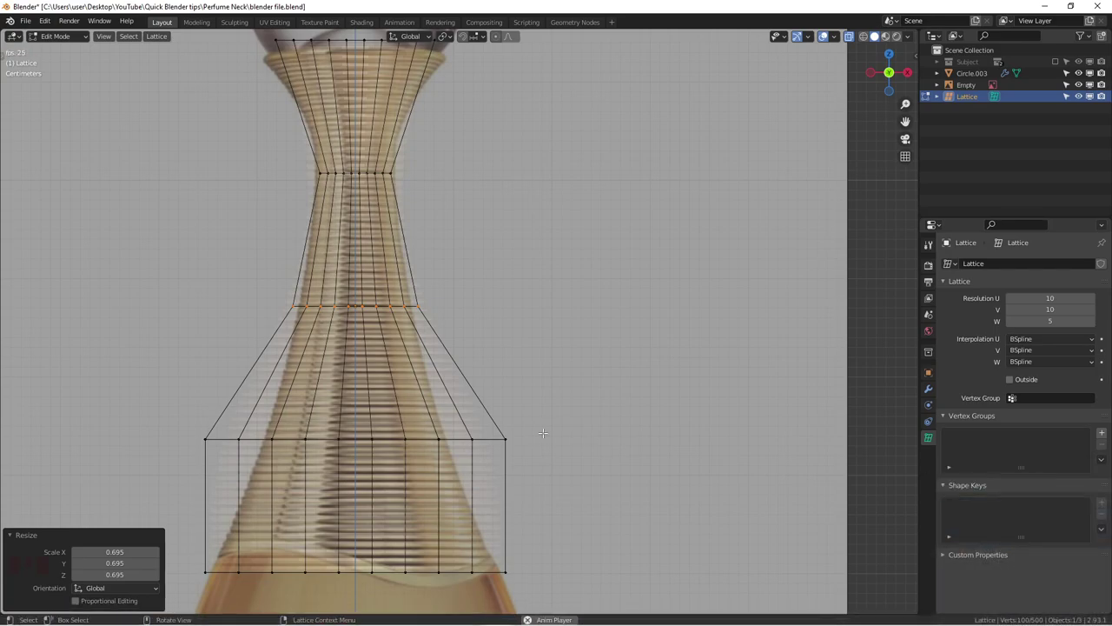
# Select the lattice's fourth row of points and scale it to about 0.614 to follow the neck's lower flare.
pyautogui.scroll(3, 487, 348)
pyautogui.keyDown('shift'); pyautogui.moveTo(487, 347); pyautogui.dragTo(559, 306, button='middle'); pyautogui.keyUp('shift')
pyautogui.moveTo(180, 367); pyautogui.dragTo(829, 405)
pyautogui.moveTo(830, 390); pyautogui.dragTo(710, 395, button='middle')
pyautogui.scroll(-2, 782, 400)
pyautogui.press('KP_1')
pyautogui.scroll(2, 759, 415)
pyautogui.press('s')
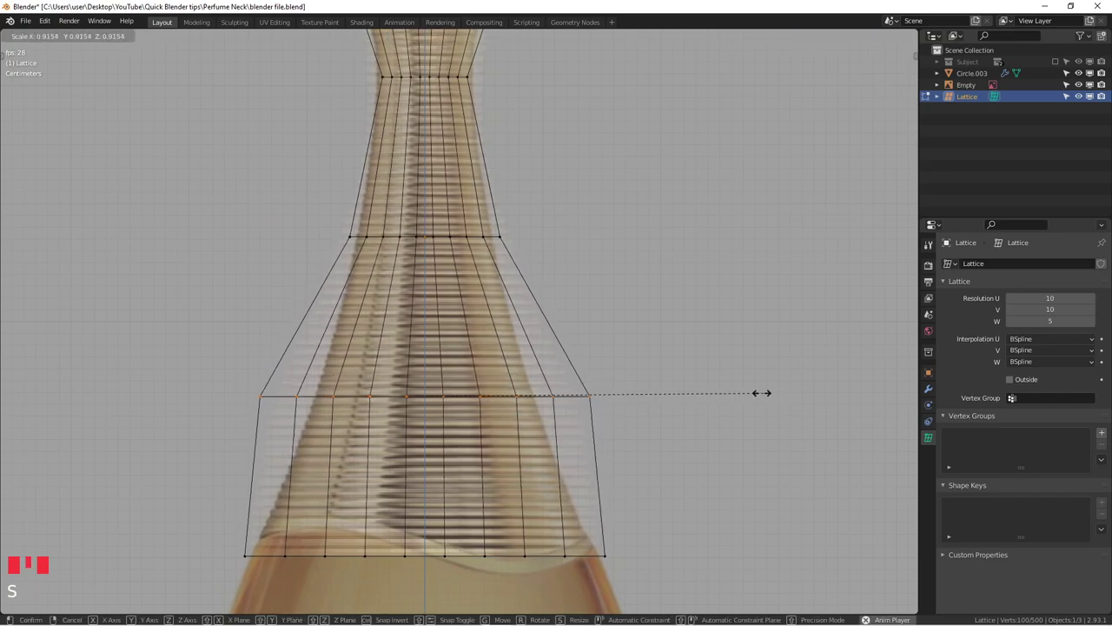
pyautogui.click(647, 384)
# Examine the reshaped ring stack with X-ray off, from an angle and against the reference in front view.
pyautogui.scroll(-5, 640, 380)
pyautogui.moveTo(640, 380); pyautogui.dragTo(518, 207, button='middle')
pyautogui.press('KP_Decimal')
pyautogui.press('t')
pyautogui.scroll(-3, 520, 207)
pyautogui.scroll(4, 527, 200)
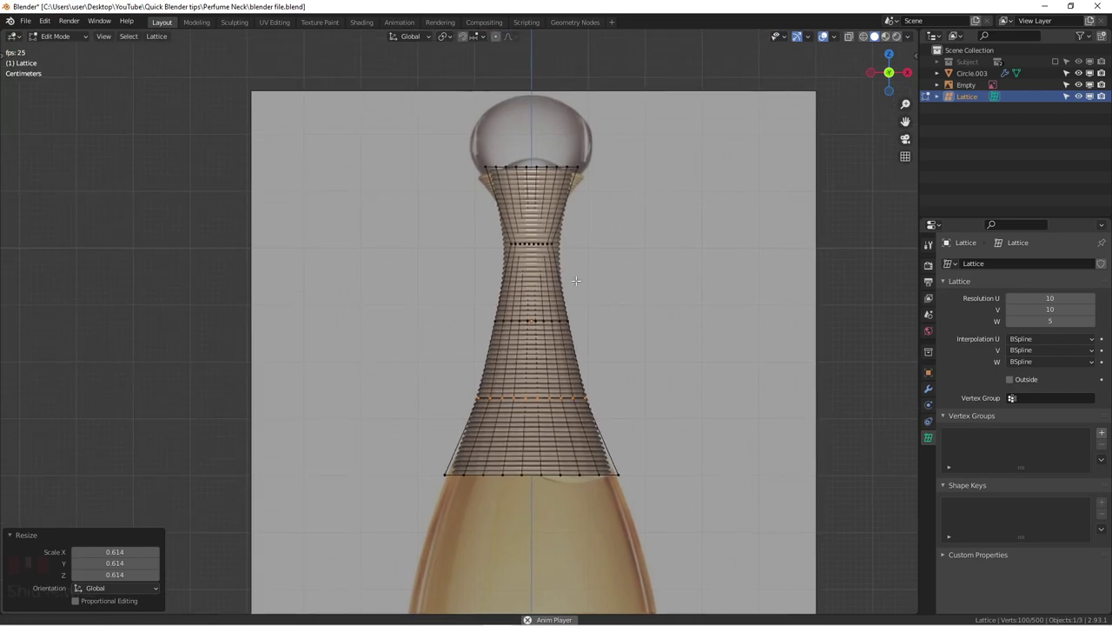
# Raise the lattice's W resolution to 10.
pyautogui.press('KP_0')
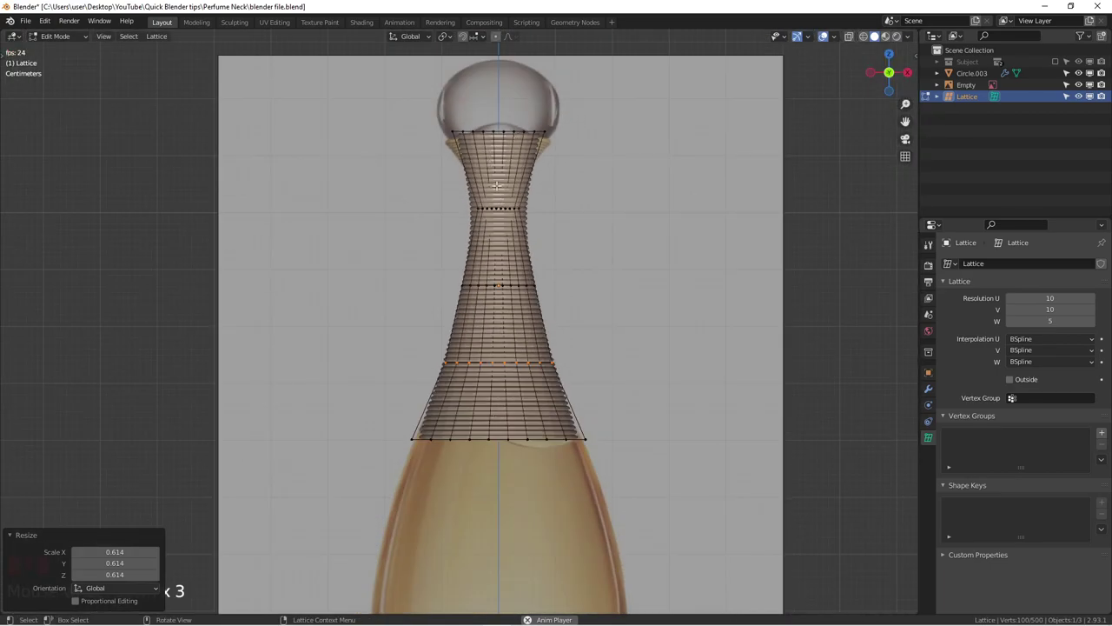
pyautogui.scroll(1, 501, 315)
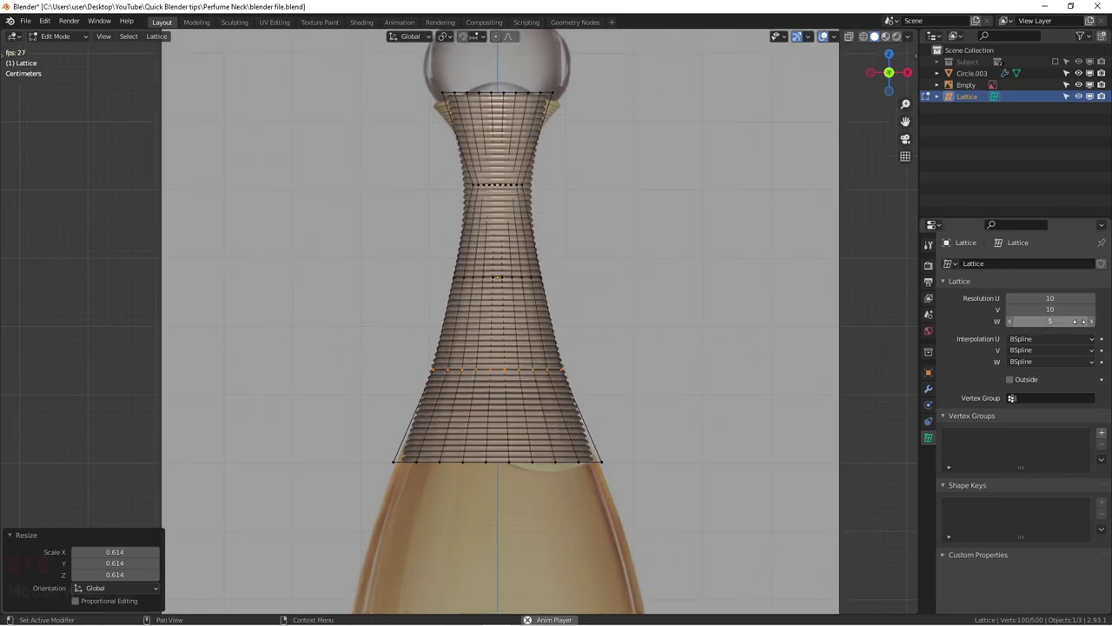
pyautogui.click(1092, 321)
pyautogui.click(1091, 321)
pyautogui.click(1091, 321)
pyautogui.click(1092, 321)
pyautogui.click(1091, 321)
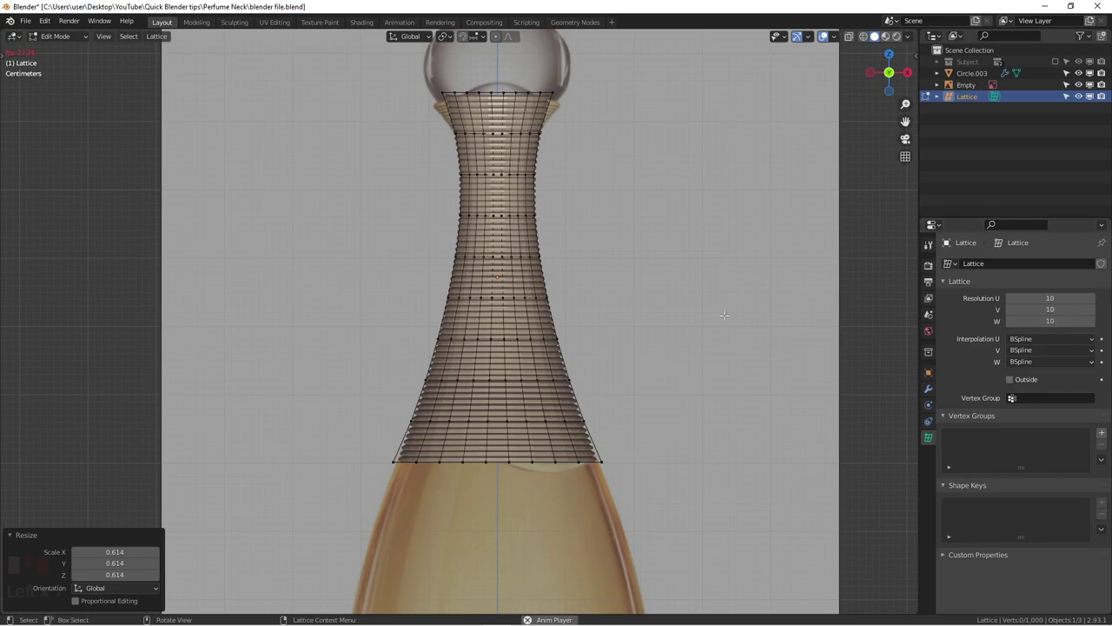
# Turn on X-ray and scale the lattice's top row of points to 1.379, then select the third row.
pyautogui.scroll(2, 480, 217)
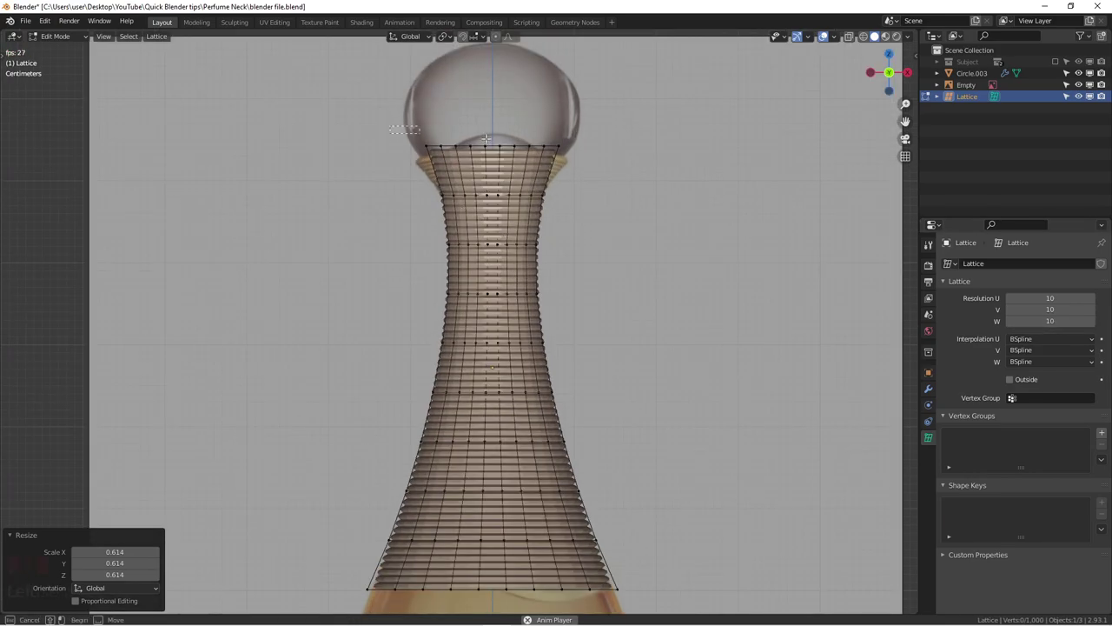
pyautogui.moveTo(409, 141); pyautogui.dragTo(573, 160)
pyautogui.hotkey('alt', 'z')
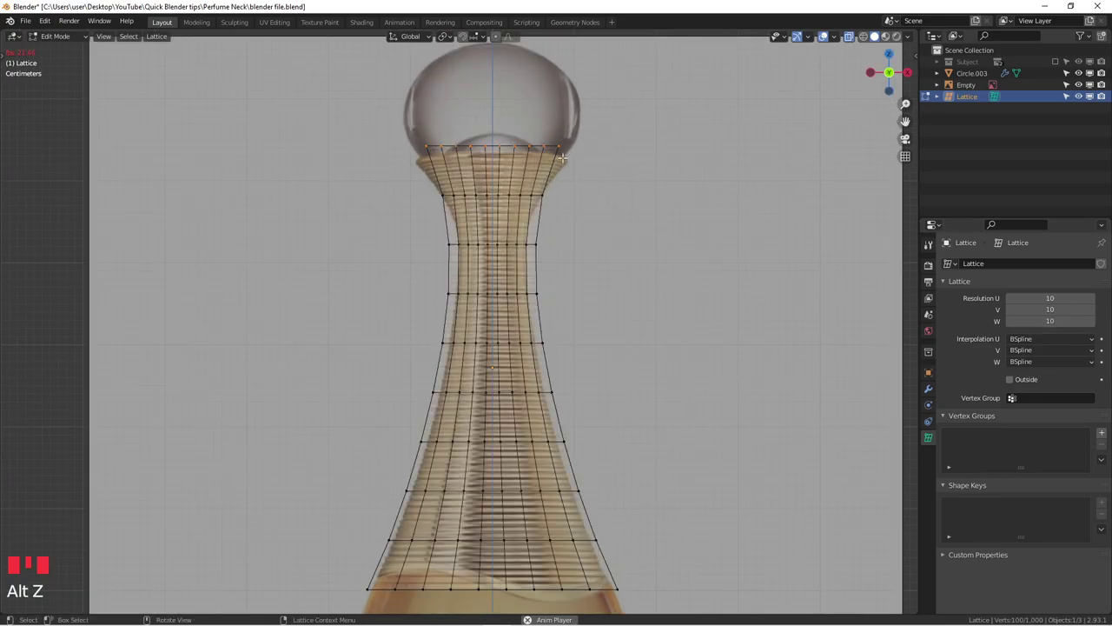
pyautogui.press('g')
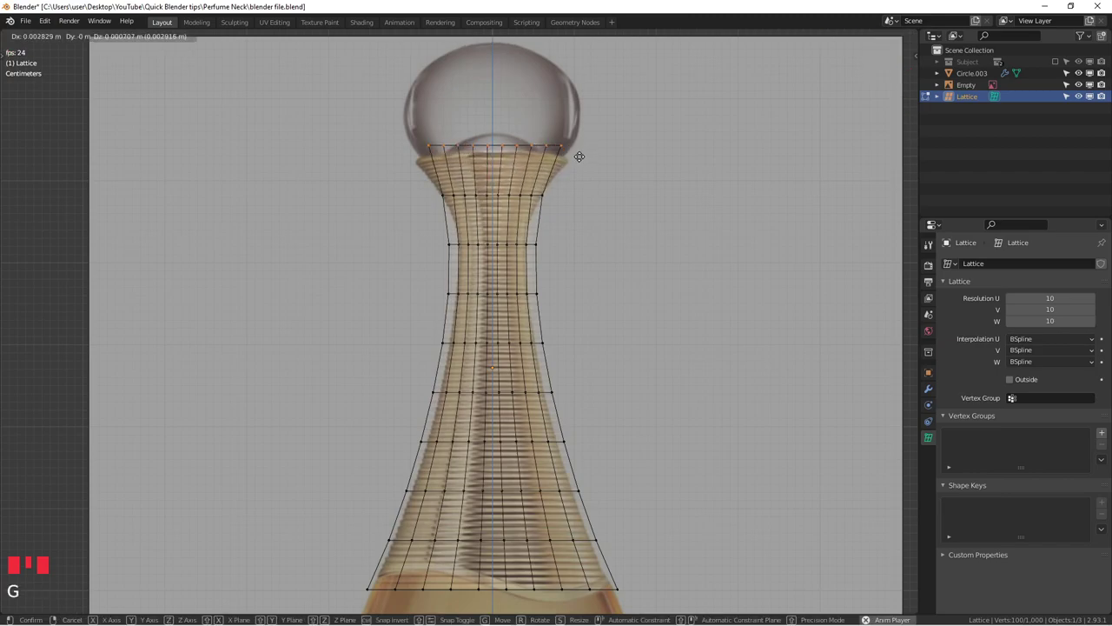
pyautogui.click(575, 157)
pyautogui.press('s')
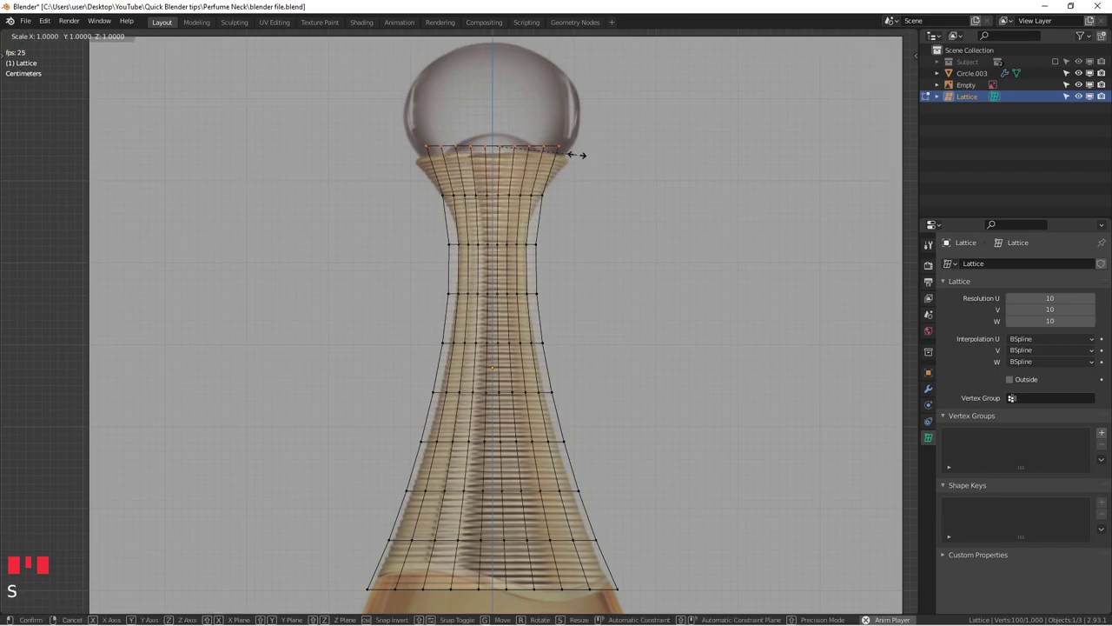
pyautogui.click(609, 152)
pyautogui.scroll(3, 609, 152)
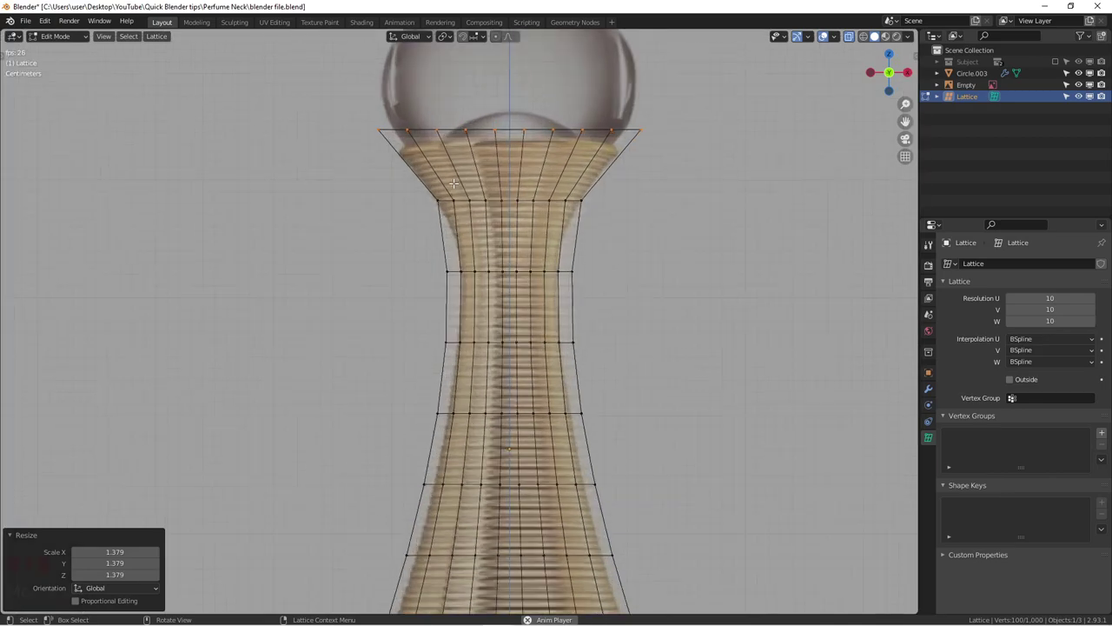
pyautogui.moveTo(369, 209); pyautogui.dragTo(704, 269)
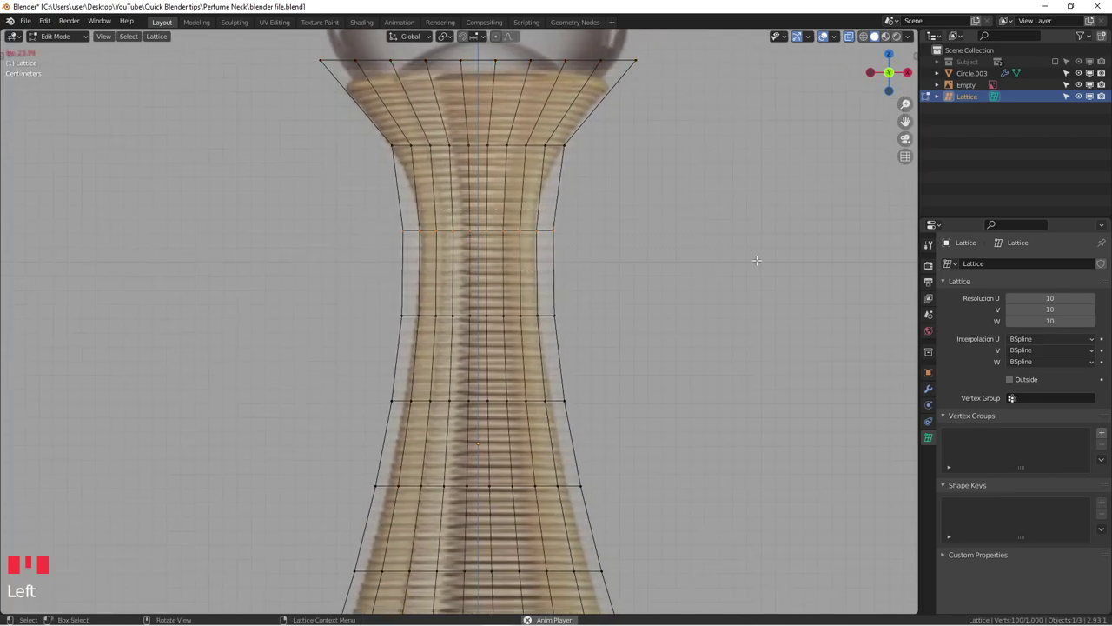
# Try scaling the selected third row of lattice points to 0.76, then undo the scaling.
pyautogui.press('s')
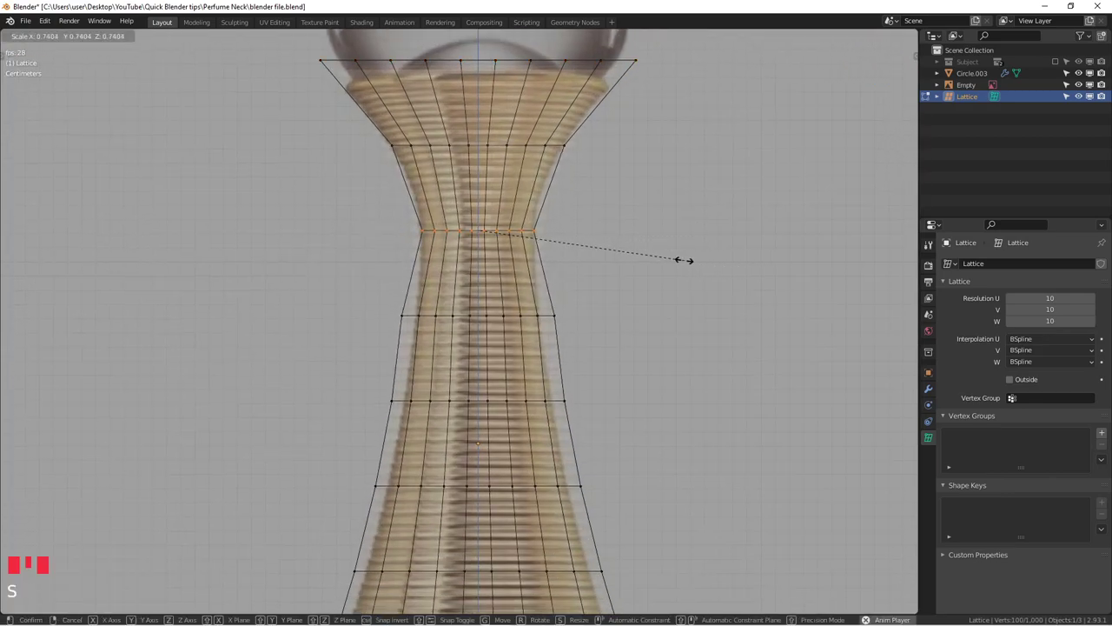
pyautogui.click(669, 264)
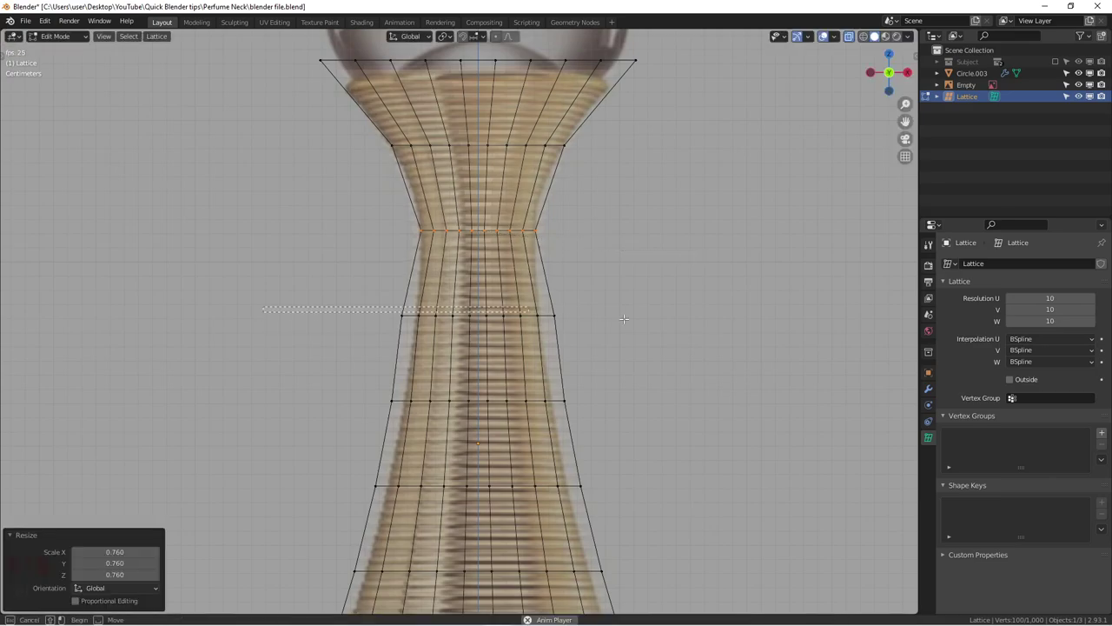
pyautogui.click(620, 274)
pyautogui.hotkey('ctrl', 'z')
pyautogui.hotkey('ctrl', 'z')
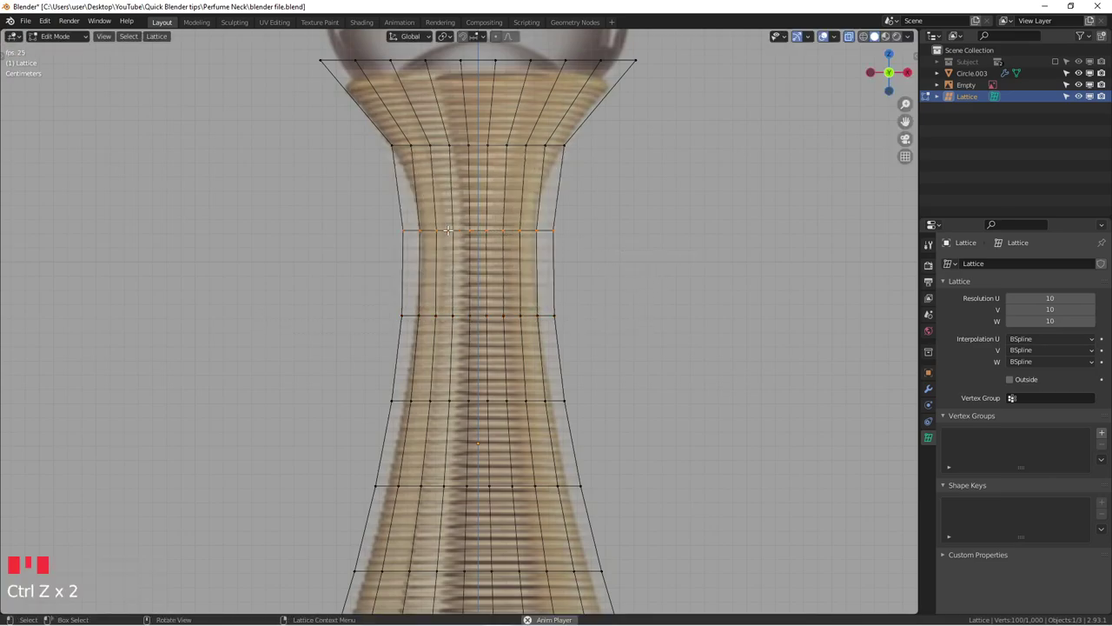
pyautogui.scroll(-2, 658, 235)
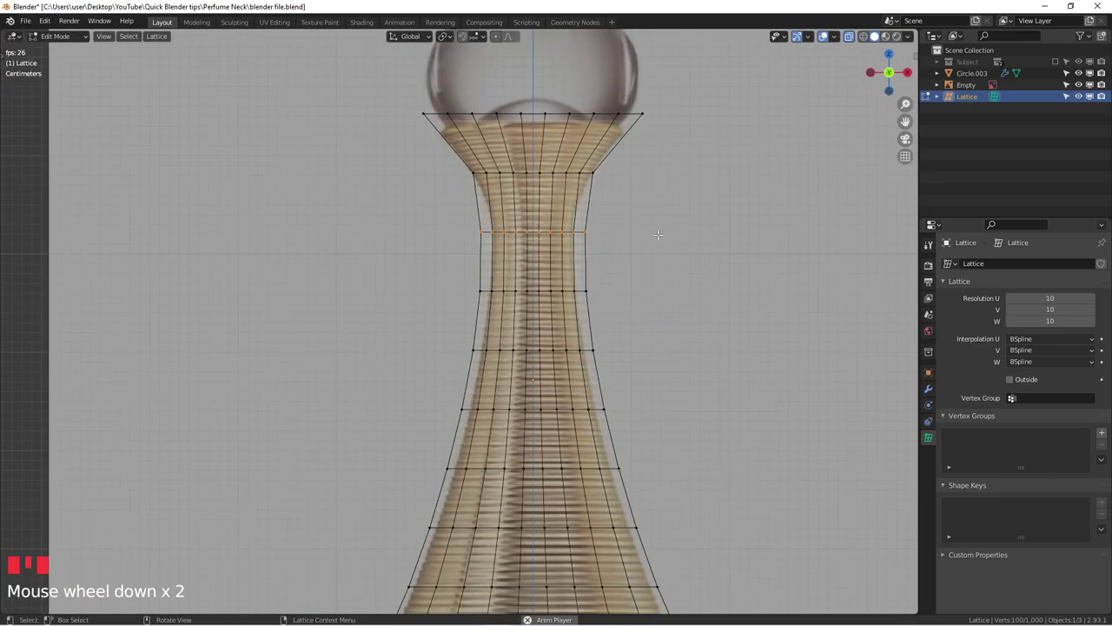
# Enable proportional editing and try out scaling the lattice's third row with its default influence size.
pyautogui.click(497, 37)
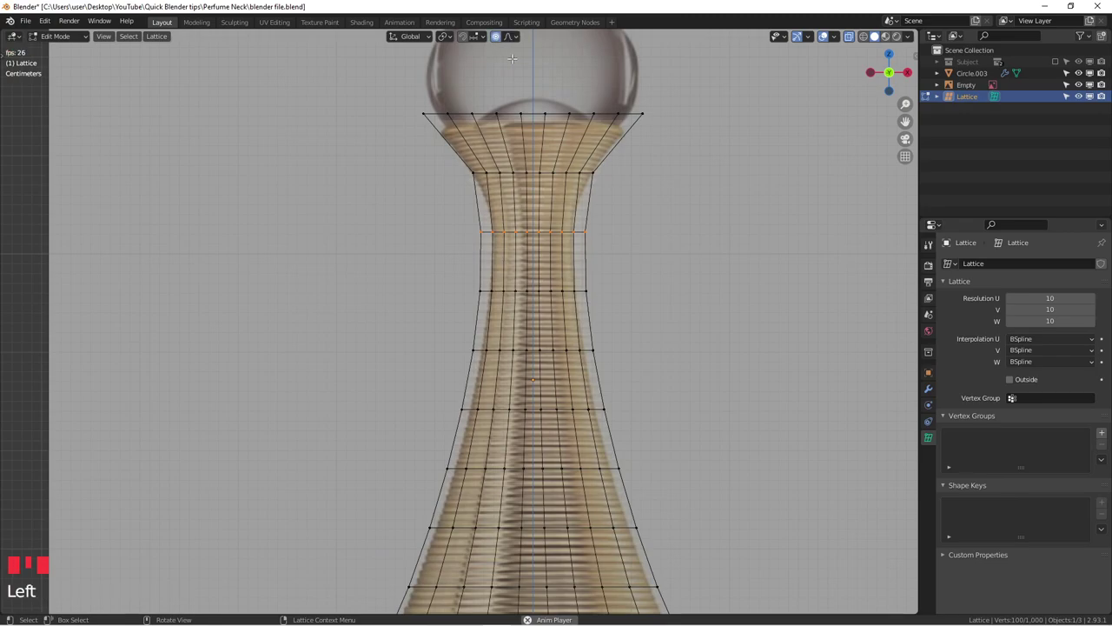
pyautogui.scroll(1, 621, 206)
pyautogui.keyDown('shift'); pyautogui.moveTo(620, 206); pyautogui.dragTo(596, 287, button='middle'); pyautogui.keyUp('shift')
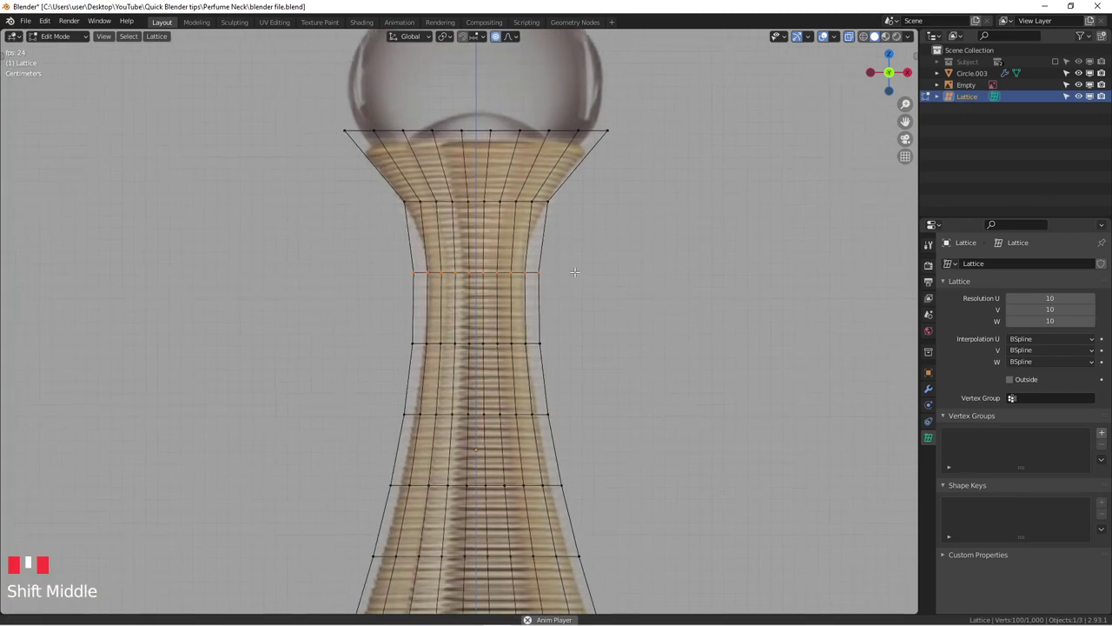
pyautogui.scroll(2, 596, 287)
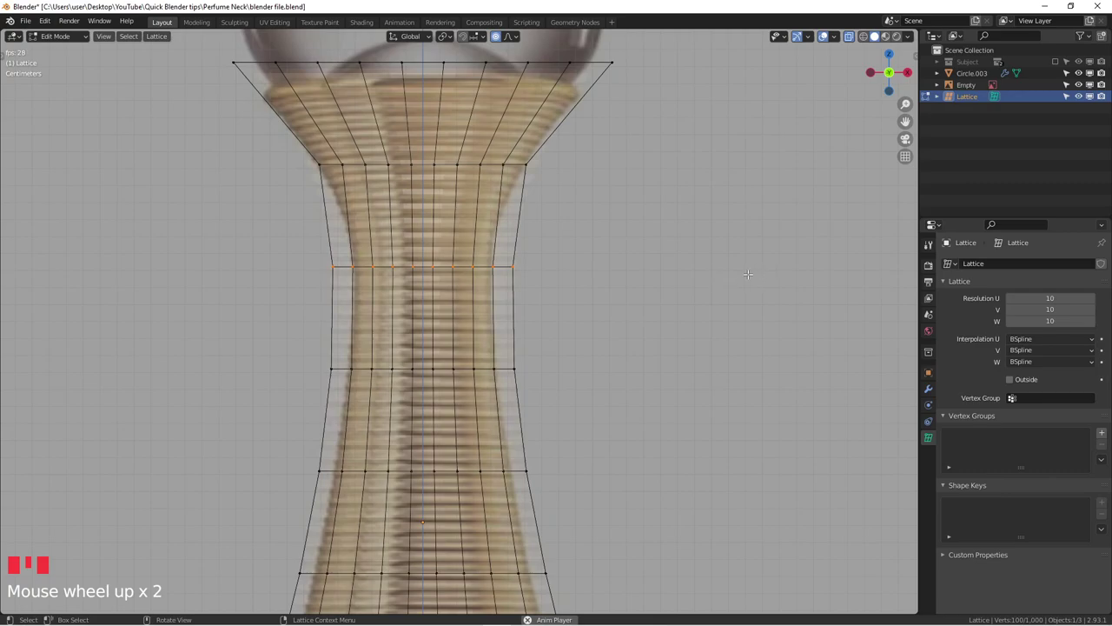
pyautogui.press('s')
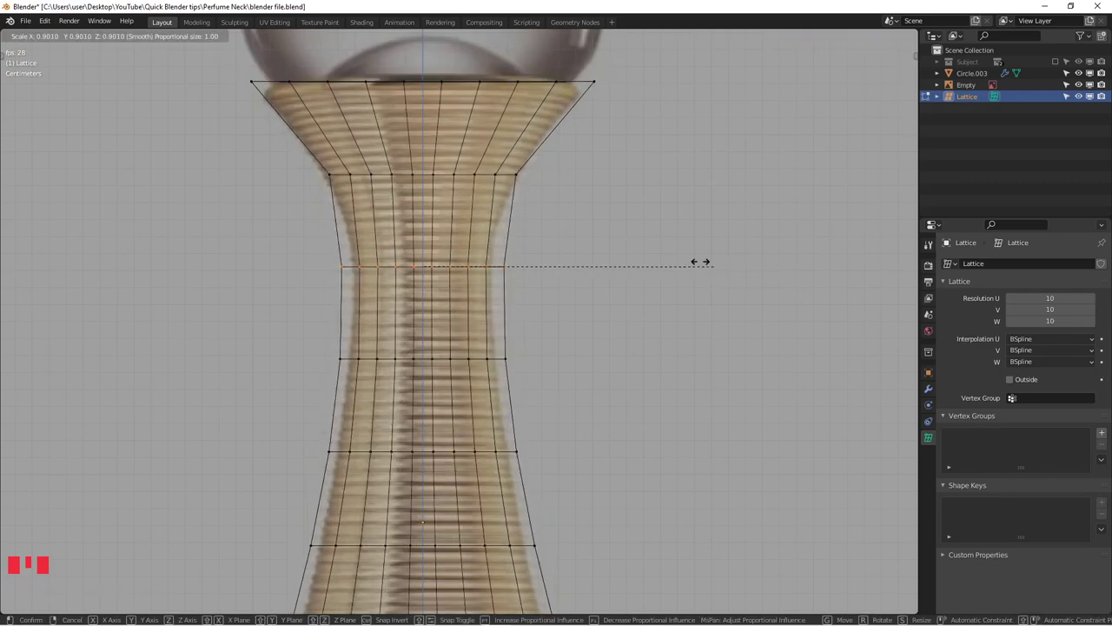
pyautogui.rightClick(235, 48)
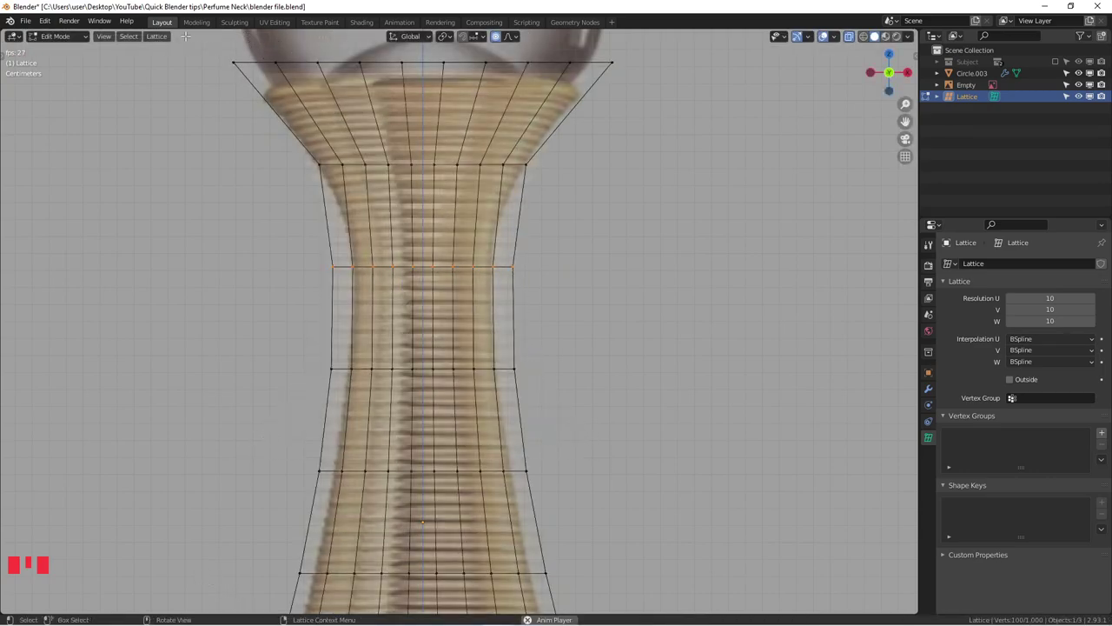
# Scale the lattice's third row to about 0.777 with the proportional size reduced to 0.11.
pyautogui.press('s')
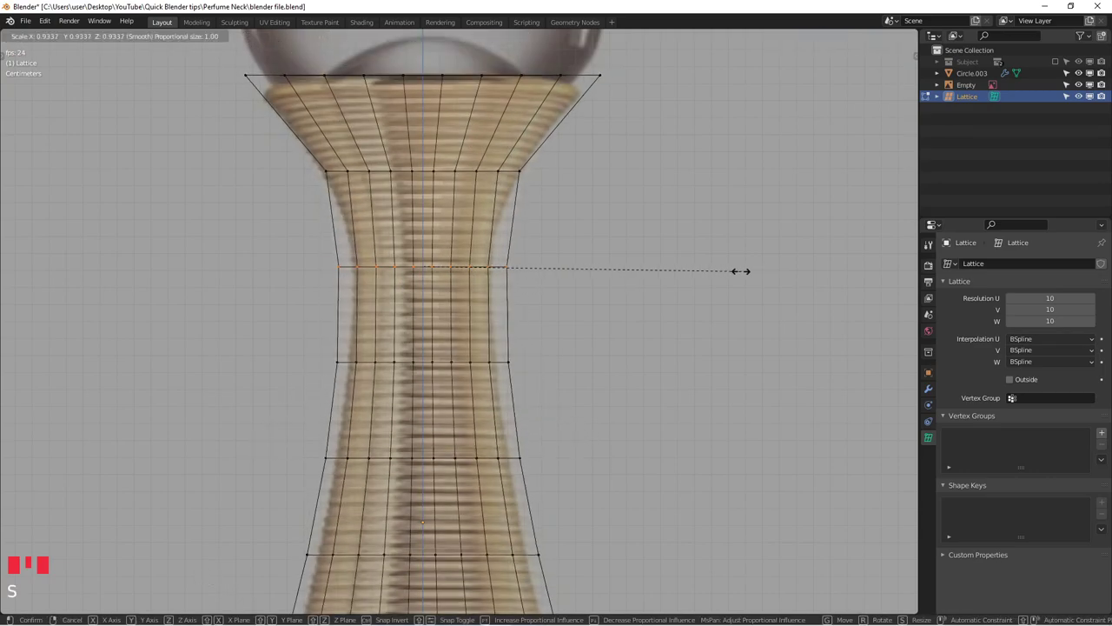
pyautogui.scroll(-10, 735, 269)
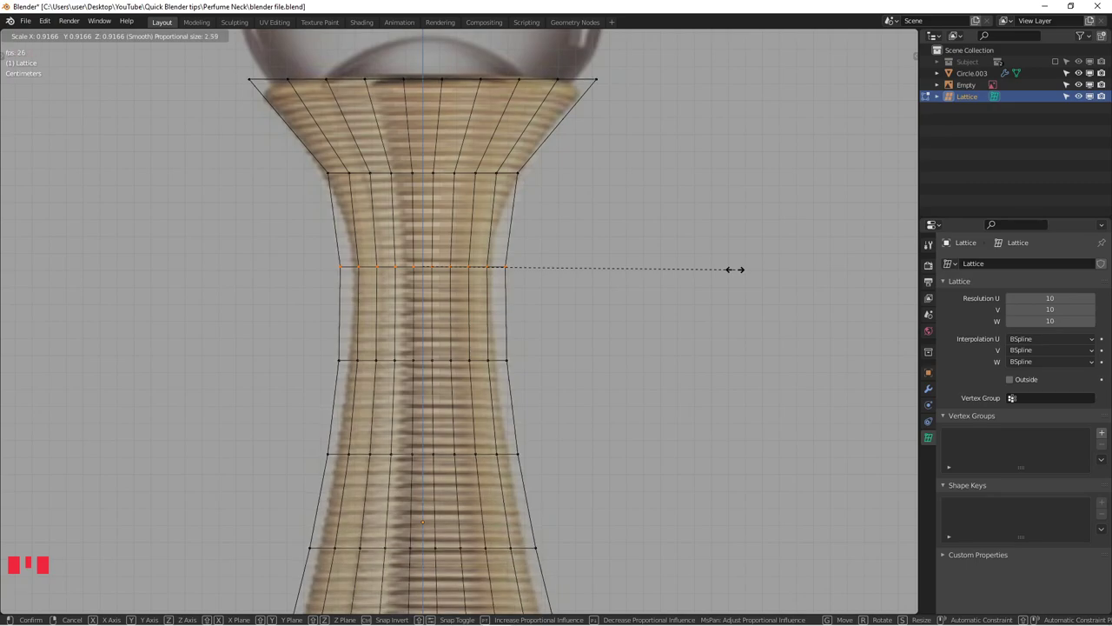
pyautogui.scroll(20, 735, 270)
pyautogui.scroll(4, 735, 270)
pyautogui.scroll(-4, 735, 270)
pyautogui.scroll(6, 736, 269)
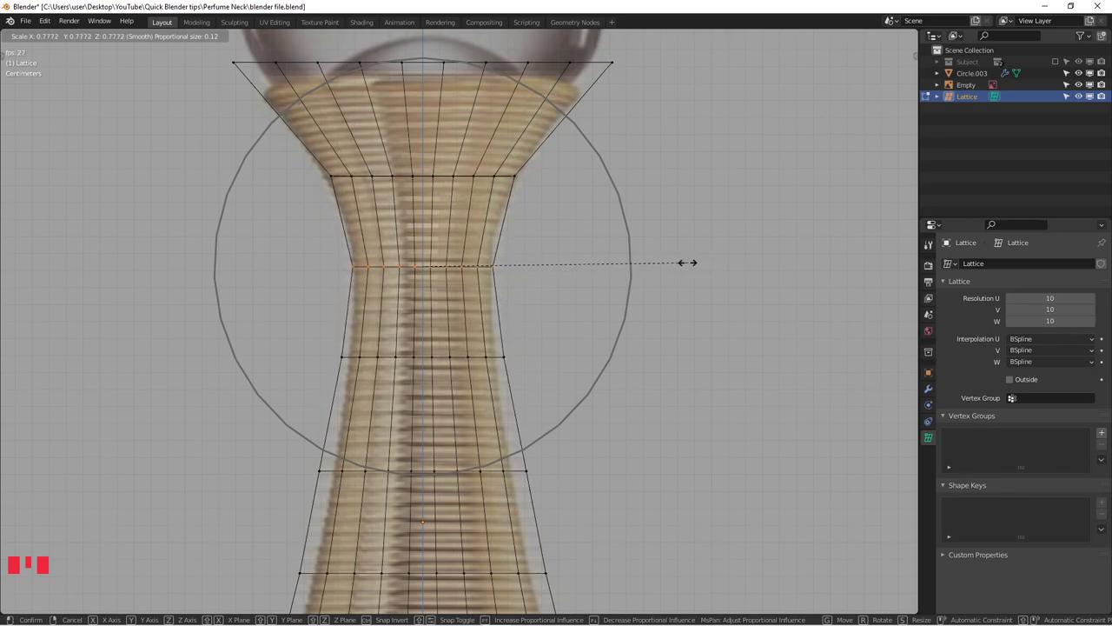
pyautogui.scroll(1, 687, 262)
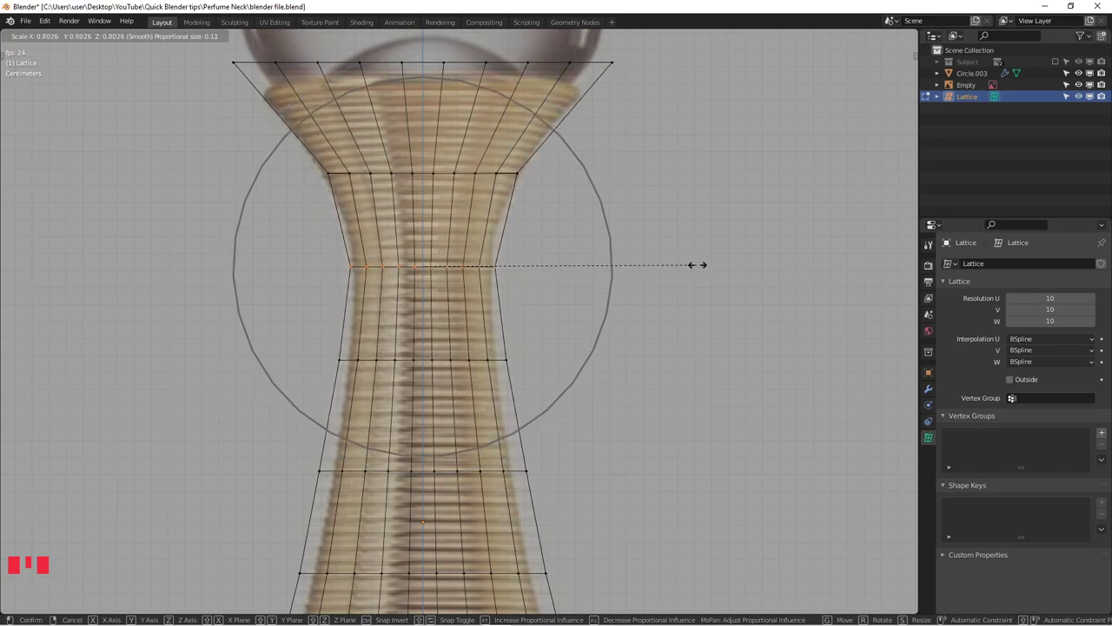
pyautogui.scroll(1, 691, 263)
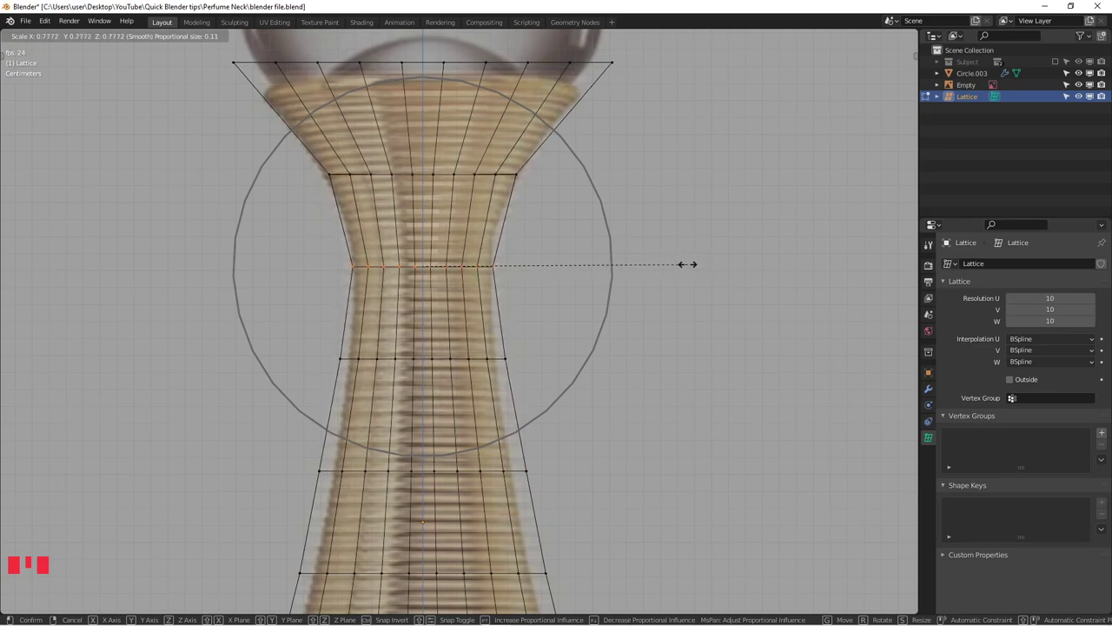
pyautogui.click(688, 263)
# Select the lattice's fifth row and scale it proportionally to 0.852 to match the reference neck.
pyautogui.keyDown('shift'); pyautogui.moveTo(504, 384); pyautogui.dragTo(533, 288, button='middle'); pyautogui.keyUp('shift')
pyautogui.moveTo(313, 368); pyautogui.dragTo(640, 393)
pyautogui.press('s')
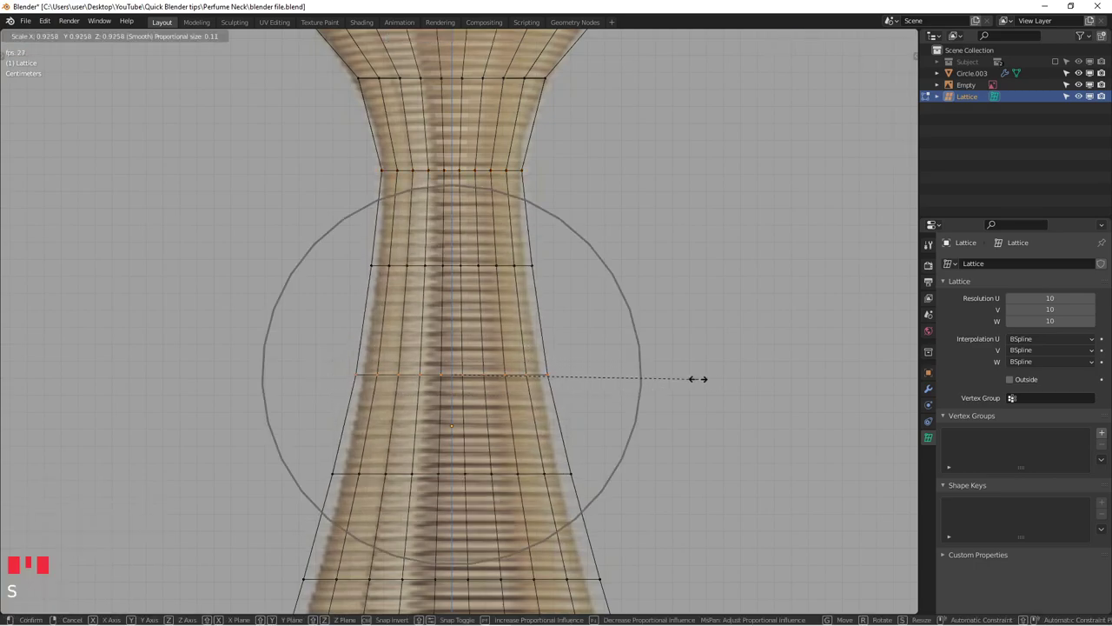
pyautogui.click(677, 373)
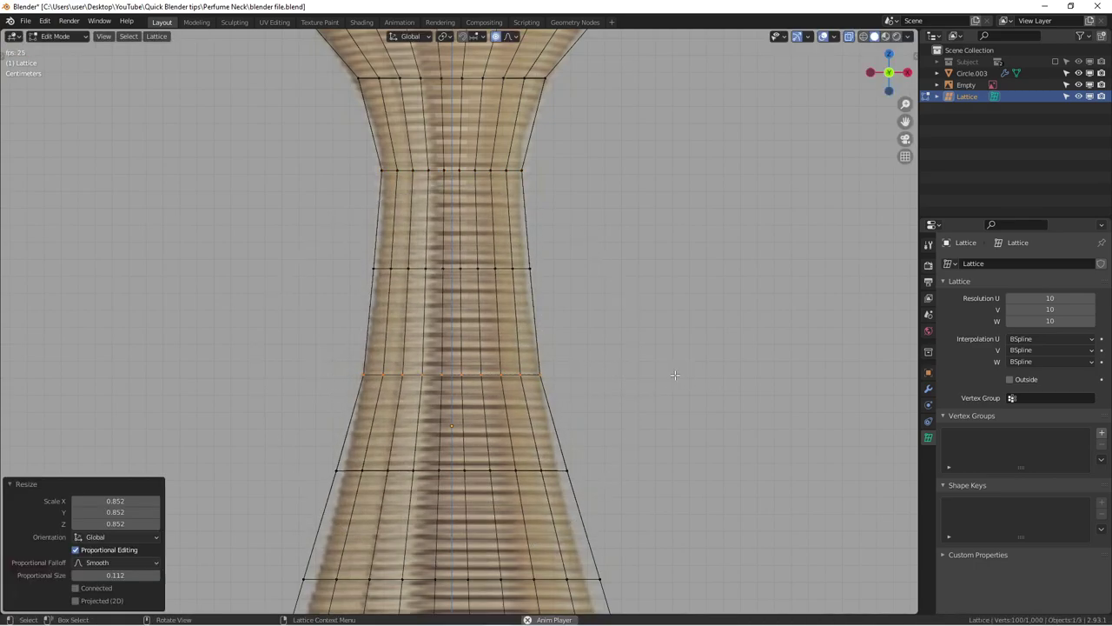
# Select the lattice's sixth row and scale it slightly narrower with proportional editing to fit the neck outline.
pyautogui.scroll(-3, 669, 374)
pyautogui.scroll(2, 669, 374)
pyautogui.moveTo(365, 327); pyautogui.dragTo(721, 371)
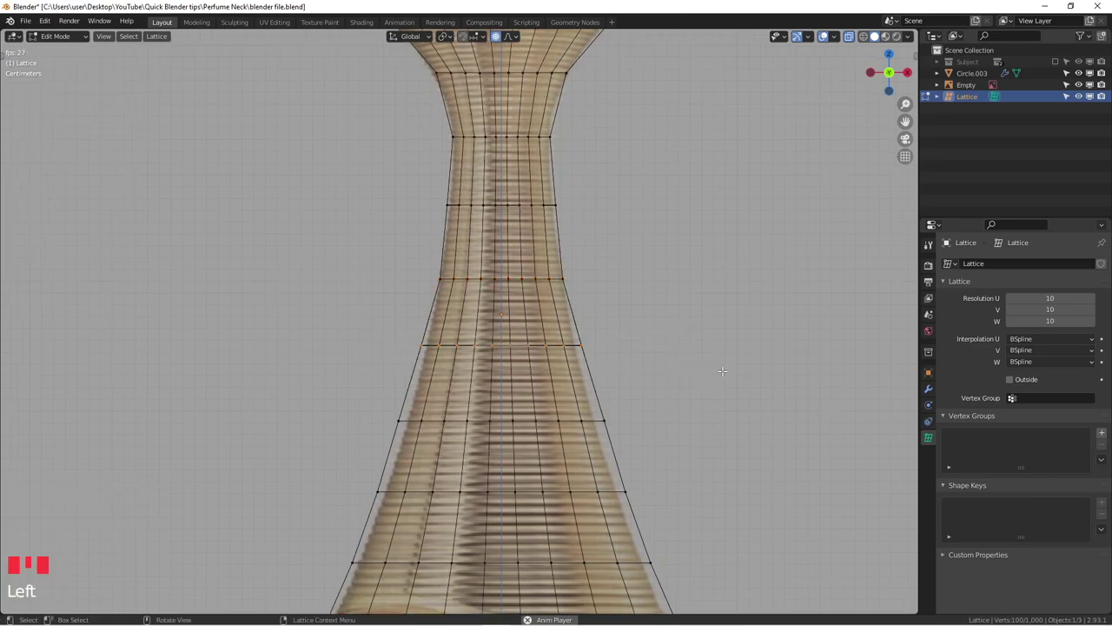
pyautogui.press('s')
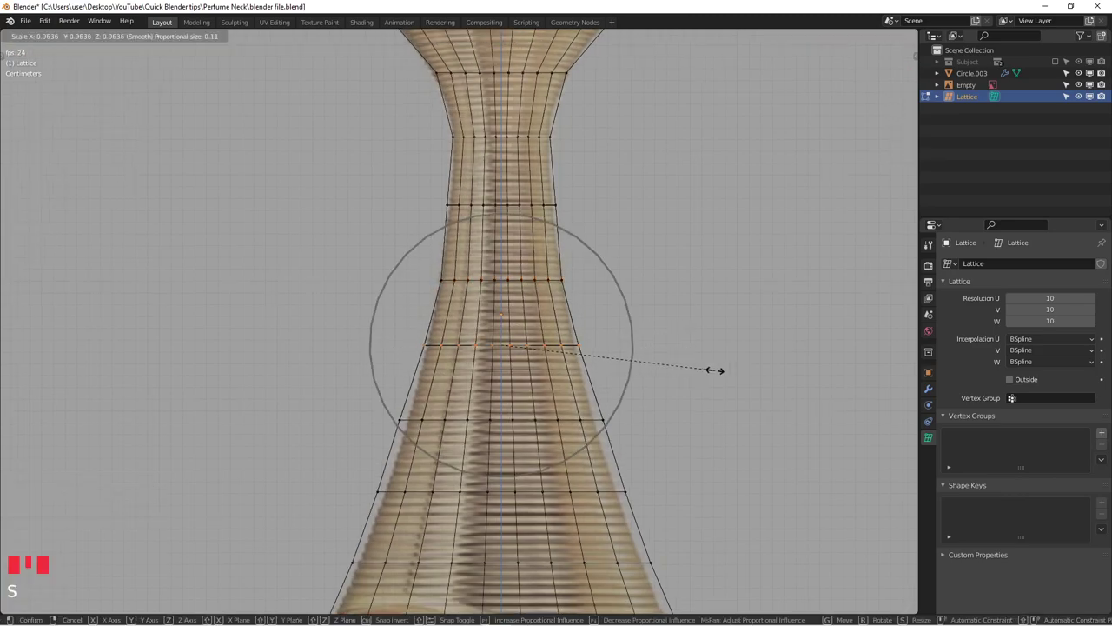
pyautogui.click(717, 371)
# Select the lattice's eighth row and scale it proportionally to 0.931 to follow the lower flare.
pyautogui.moveTo(716, 372); pyautogui.dragTo(315, 365, button='middle')
pyautogui.moveTo(314, 399); pyautogui.dragTo(708, 406)
pyautogui.press('s')
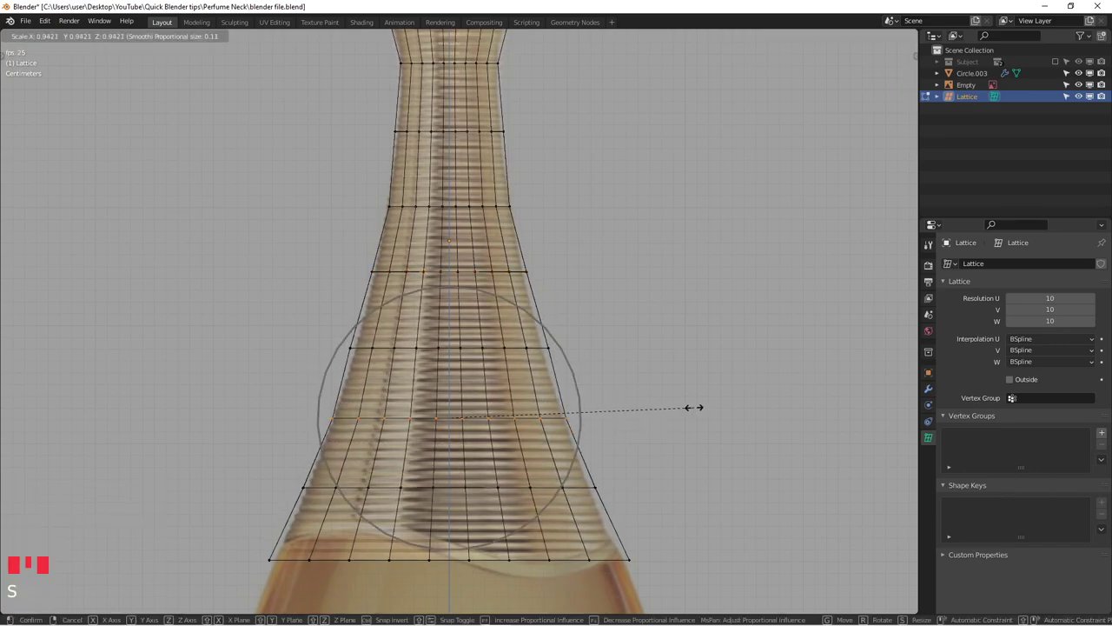
pyautogui.click(691, 407)
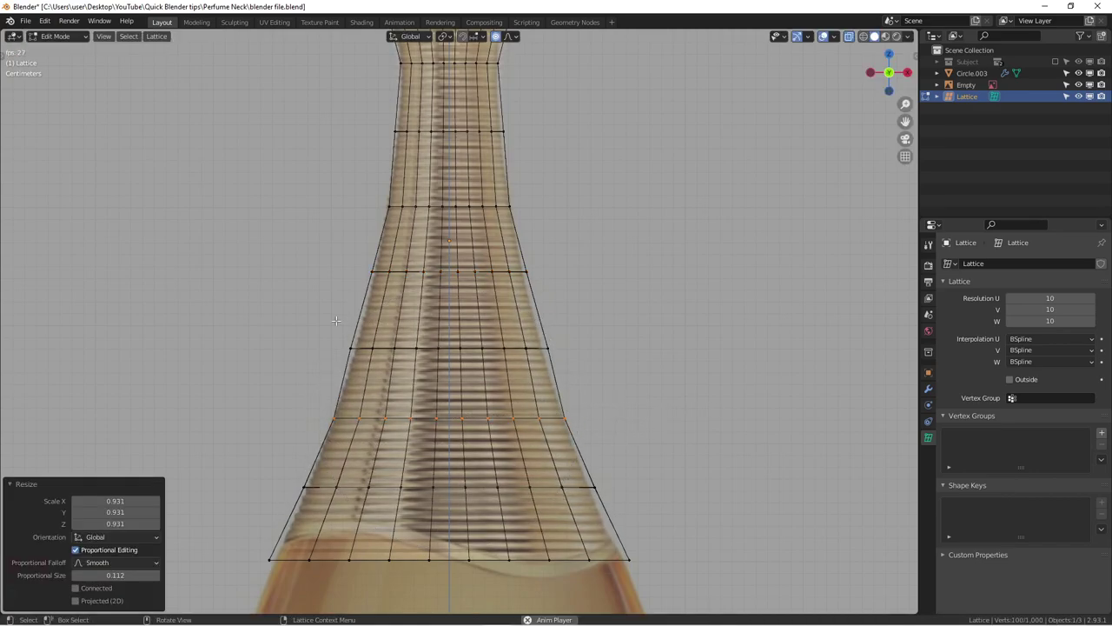
# Turn off proportional editing and scale the lattice's seventh row of points to about 0.96.
pyautogui.click(678, 369)
pyautogui.press('o')
pyautogui.press('s')
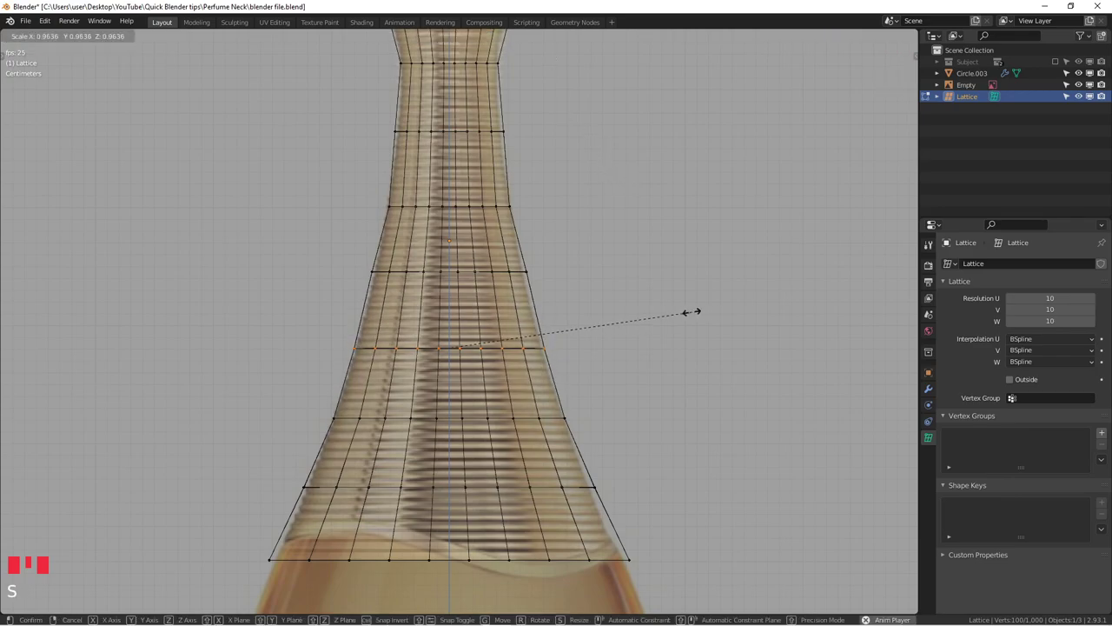
pyautogui.click(691, 311)
# Scale the lattice's ninth row to about 0.966 and its bottom row to 0.976 to fit the neck's base.
pyautogui.moveTo(250, 484); pyautogui.dragTo(737, 475)
pyautogui.press('s')
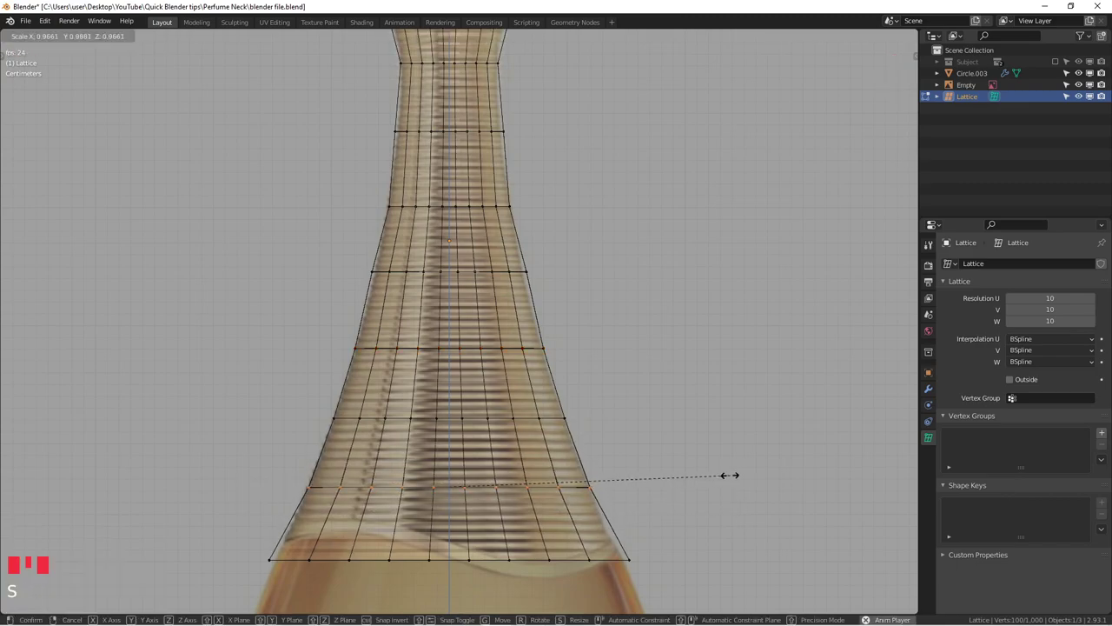
pyautogui.click(730, 476)
pyautogui.moveTo(245, 547); pyautogui.dragTo(732, 575)
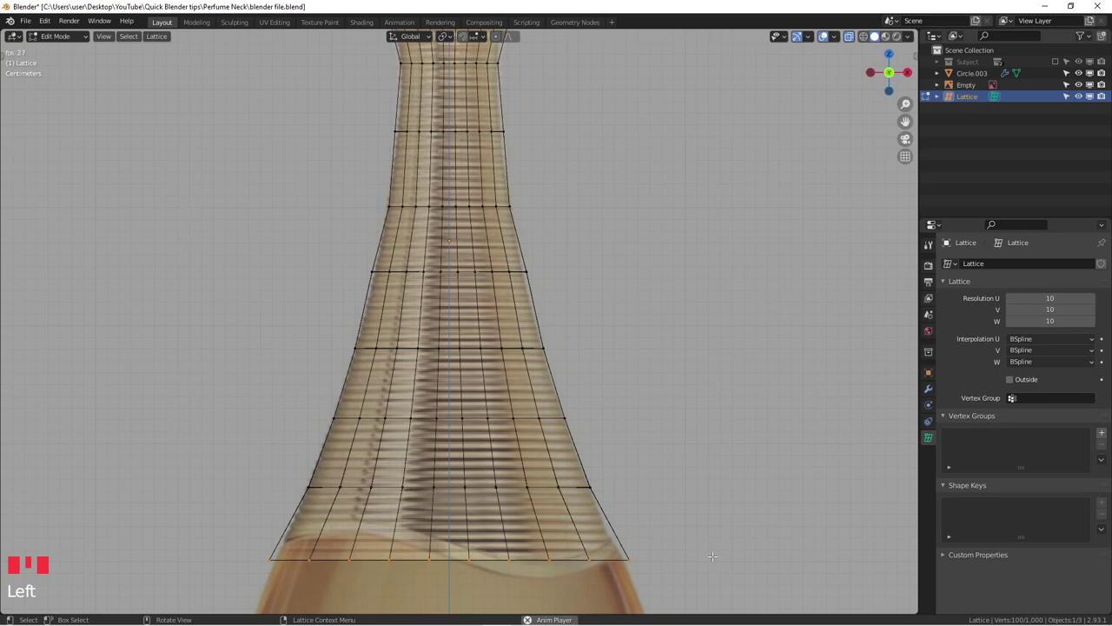
pyautogui.press('s')
pyautogui.click(704, 559)
pyautogui.scroll(-3, 435, 304)
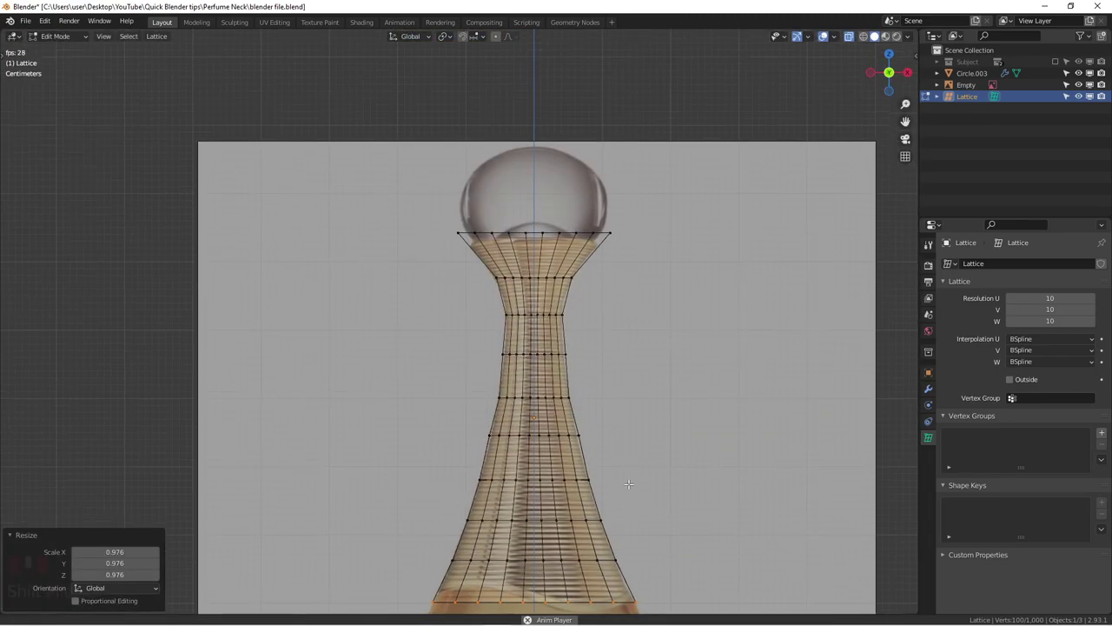
# Select the lattice's top row of points and scale it up to about 1.01 to fit the collar.
pyautogui.scroll(5, 339, 171)
pyautogui.moveTo(73, 183); pyautogui.dragTo(812, 239)
pyautogui.press('s')
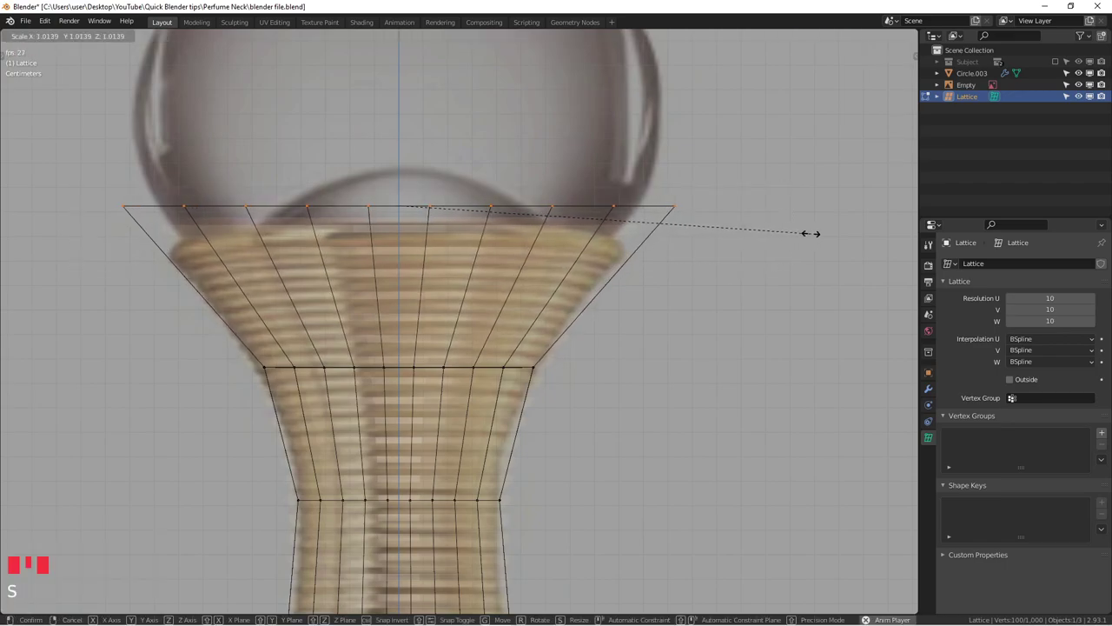
pyautogui.click(810, 233)
# Return the lattice to Object Mode, turn off X-ray, and check the neck at an angle and in front view.
pyautogui.moveTo(261, 469); pyautogui.dragTo(635, 548)
pyautogui.keyDown('shift'); pyautogui.moveTo(645, 530); pyautogui.dragTo(551, 290, button='middle'); pyautogui.keyUp('shift')
pyautogui.press('Tab')
pyautogui.scroll(-3, 656, 357)
pyautogui.hotkey('alt', 'z')
pyautogui.click(589, 330)
pyautogui.moveTo(589, 330); pyautogui.dragTo(534, 280, button='middle')
pyautogui.scroll(-2, 607, 398)
pyautogui.press('KP_1')
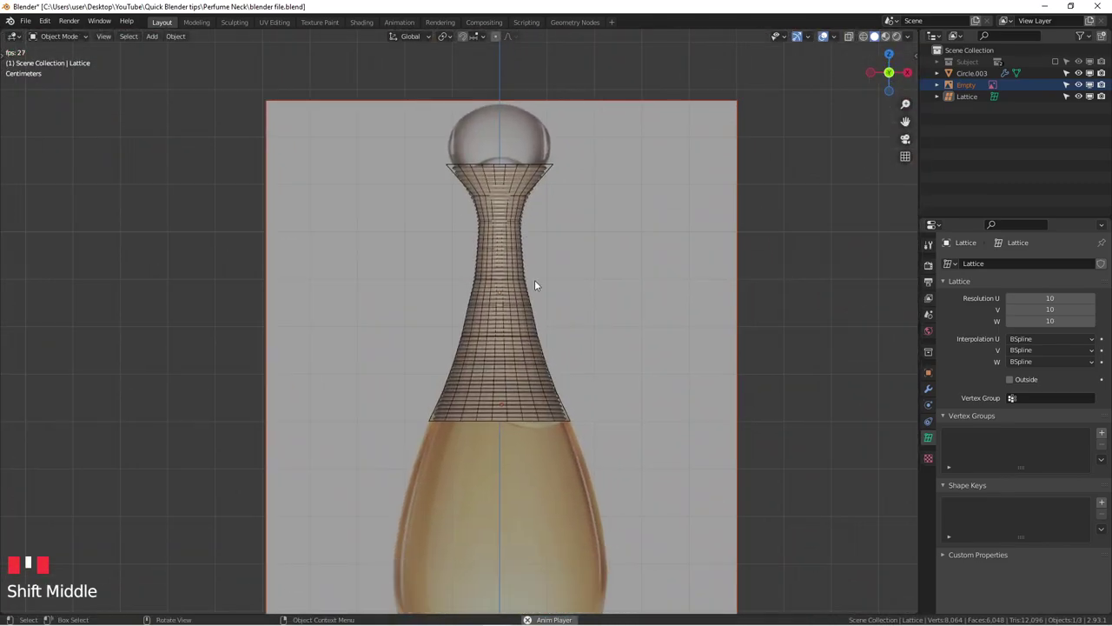
# Add a level 2 Subdivision Surface modifier to the ringed neck mesh.
pyautogui.scroll(3, 534, 280)
pyautogui.moveTo(530, 345)
pyautogui.mouseDown(button='middle')
pyautogui.moveTo(652, 383)
pyautogui.moveTo(581, 368)
pyautogui.moveTo(513, 334)
pyautogui.mouseUp(button='middle')
pyautogui.press('KP_1')
pyautogui.scroll(-2, 583, 368)
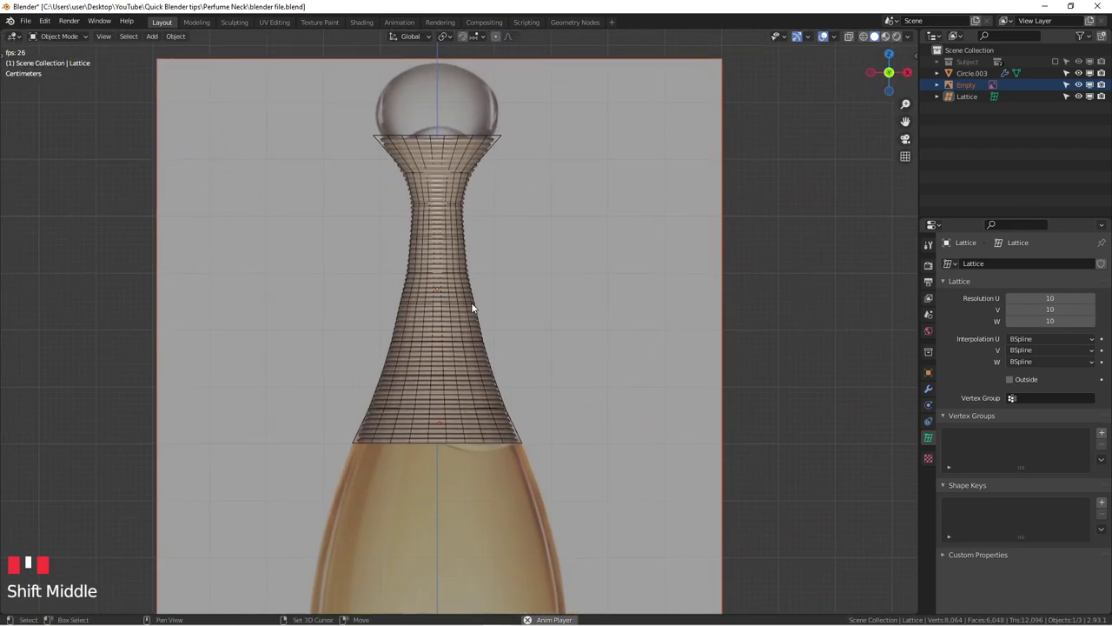
pyautogui.click(929, 392)
pyautogui.click(972, 73)
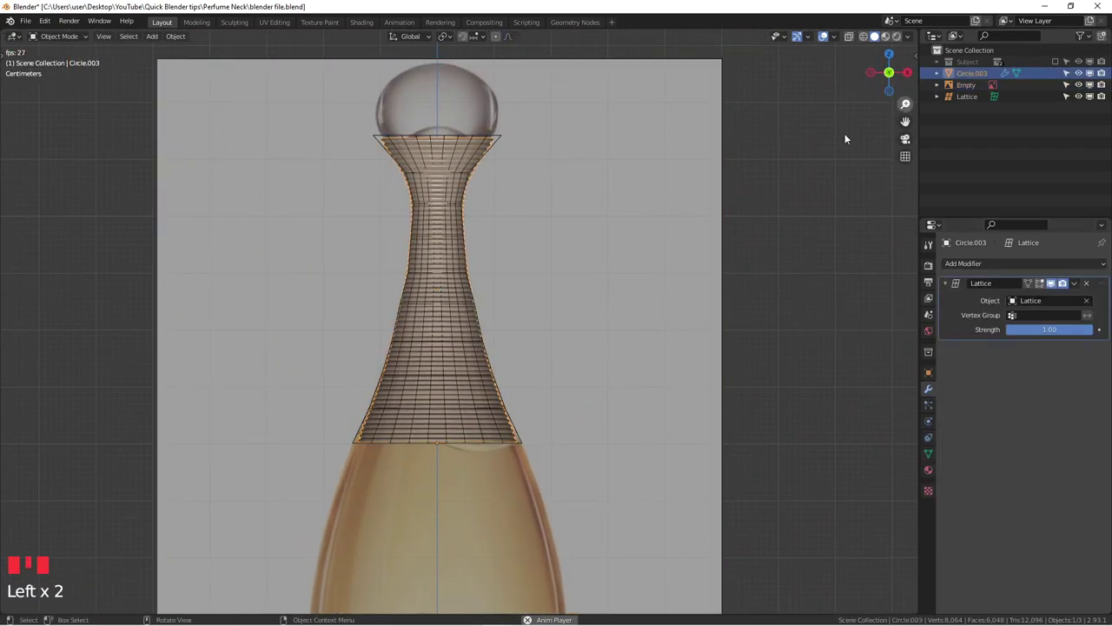
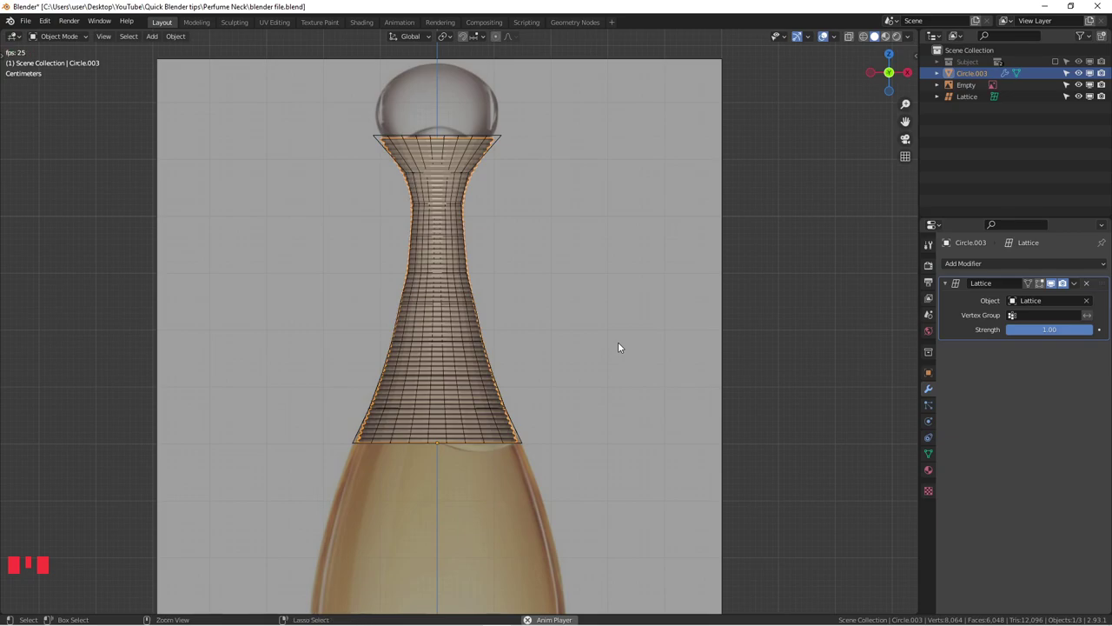
pyautogui.hotkey('ctrl', '2')
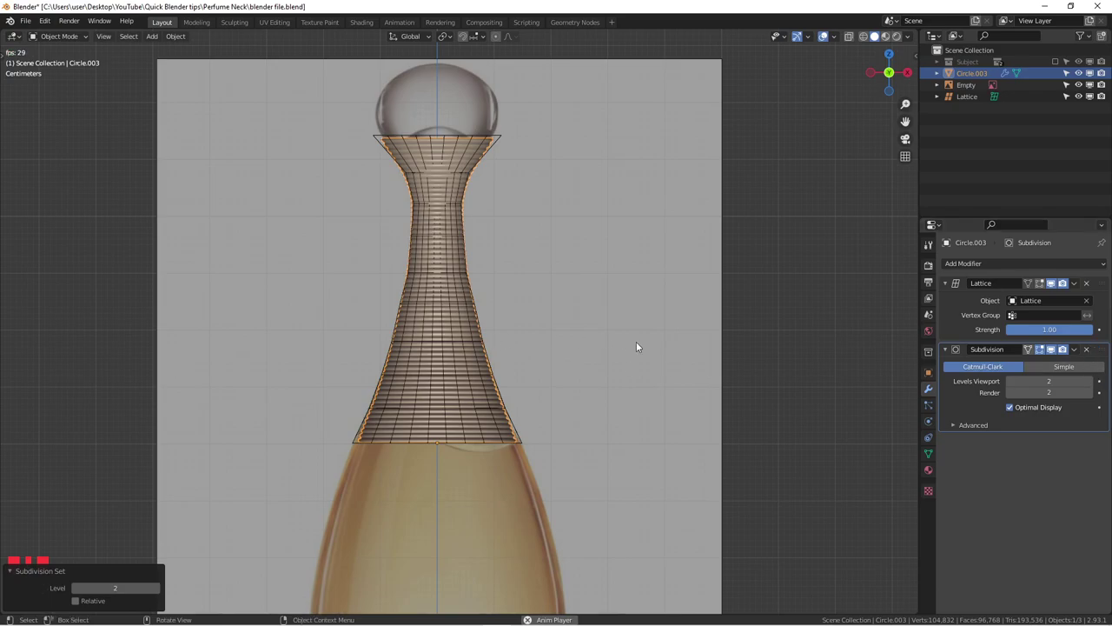
# Examine the subdivided neck rings in front view and at an angle.
pyautogui.scroll(3, 397, 335)
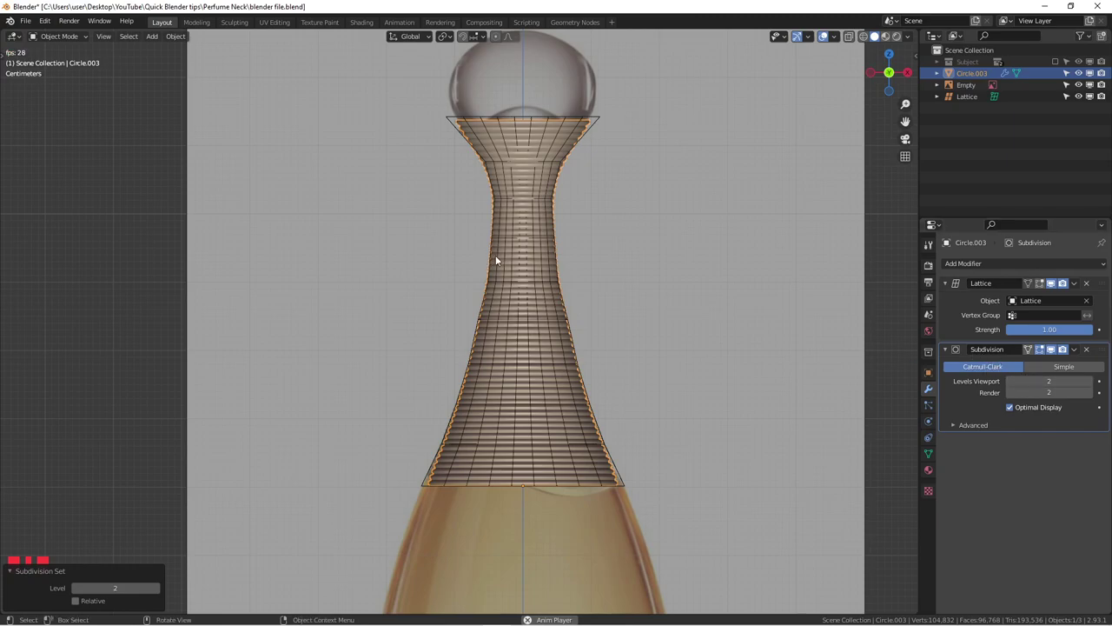
pyautogui.scroll(2, 540, 254)
pyautogui.press('Tab')
pyautogui.scroll(-1, 540, 259)
pyautogui.press('Tab')
pyautogui.moveTo(540, 259); pyautogui.dragTo(570, 279, button='middle')
pyautogui.hotkey('alt', 'z')
pyautogui.hotkey('alt', 'z')
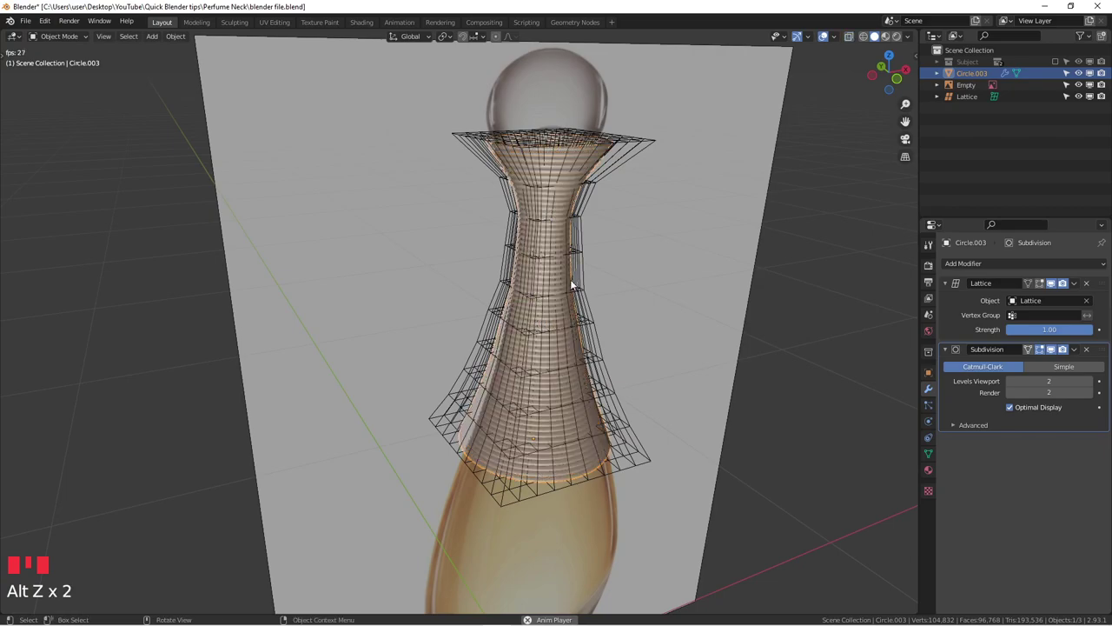
# Hide the lattice and shade the ringed neck smooth.
pyautogui.click(1080, 97)
pyautogui.scroll(3, 544, 233)
pyautogui.moveTo(544, 233); pyautogui.dragTo(488, 253, button='middle')
pyautogui.scroll(3, 475, 254)
pyautogui.click(489, 255)
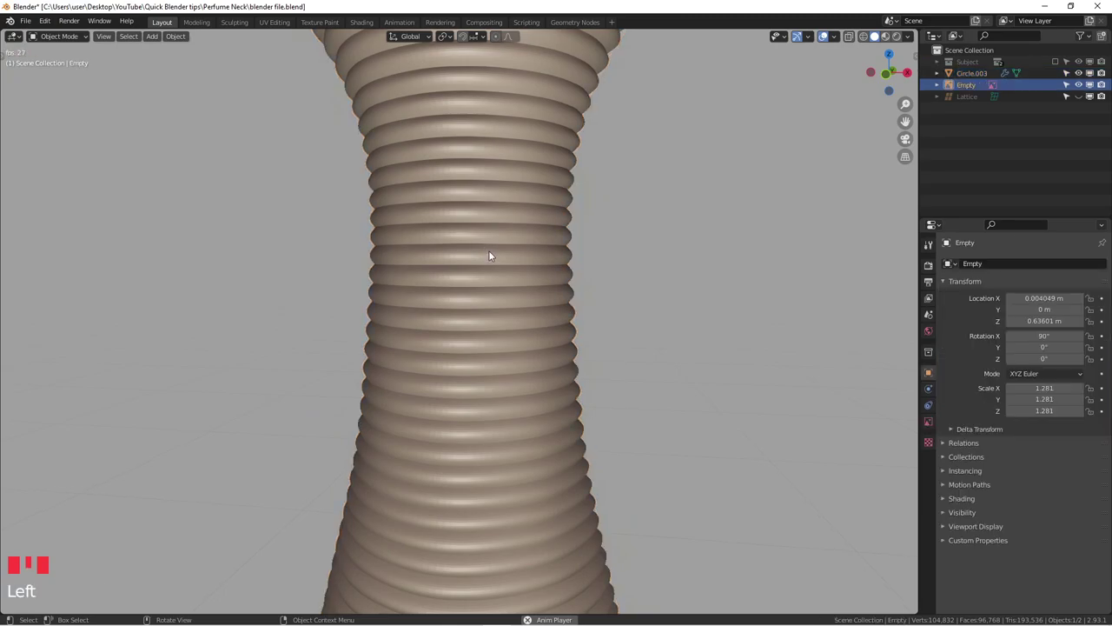
pyautogui.click(489, 255)
pyautogui.rightClick(489, 255)
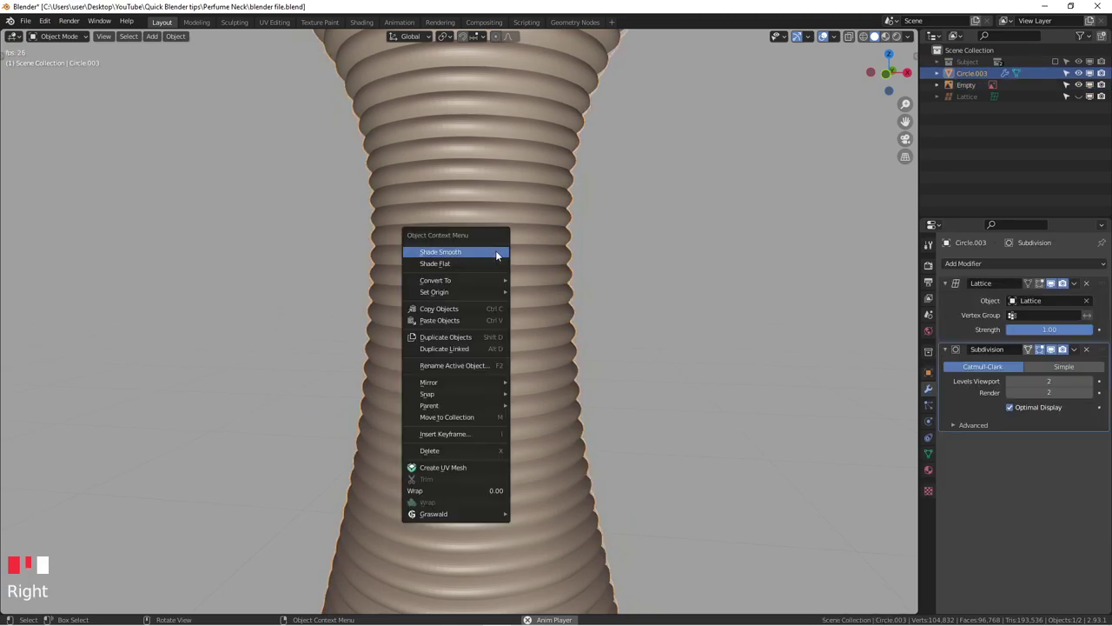
pyautogui.click(497, 255)
# Compare the neck's lower rings with the bottle's wavy collar on the reference in front view, using X-ray.
pyautogui.scroll(-3, 496, 256)
pyautogui.moveTo(494, 264); pyautogui.dragTo(500, 365, button='middle')
pyautogui.press('KP_1')
pyautogui.scroll(-2, 504, 352)
pyautogui.scroll(5, 500, 382)
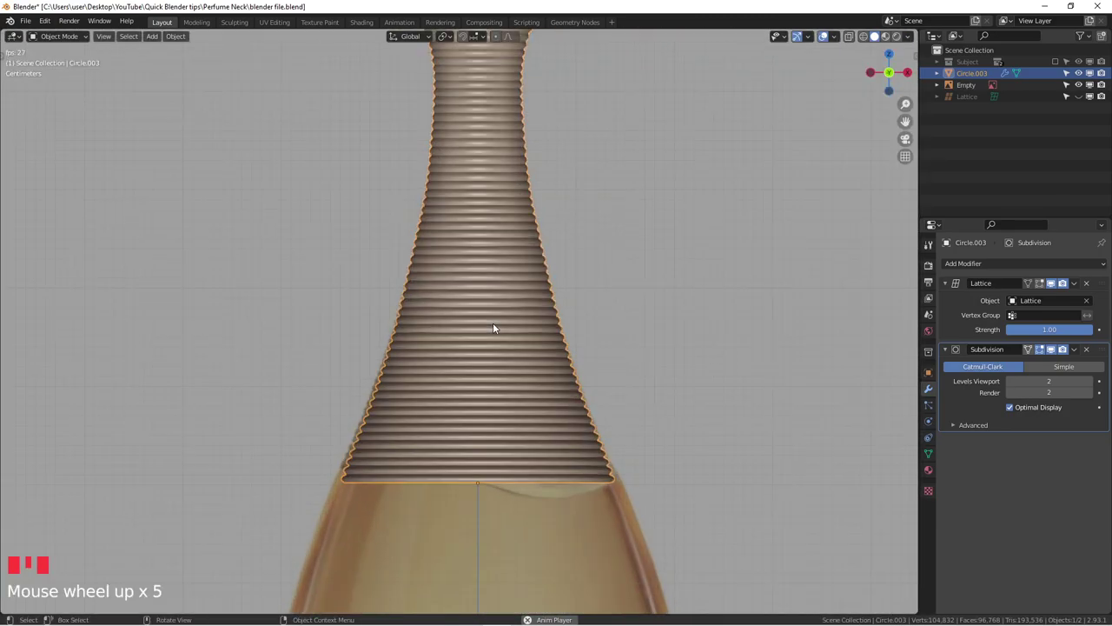
pyautogui.click(493, 328)
pyautogui.keyDown('shift'); pyautogui.moveTo(499, 351); pyautogui.dragTo(510, 406, button='middle'); pyautogui.keyUp('shift')
pyautogui.scroll(3, 510, 406)
pyautogui.scroll(-2, 504, 365)
pyautogui.scroll(3, 503, 361)
pyautogui.hotkey('alt', 'z')
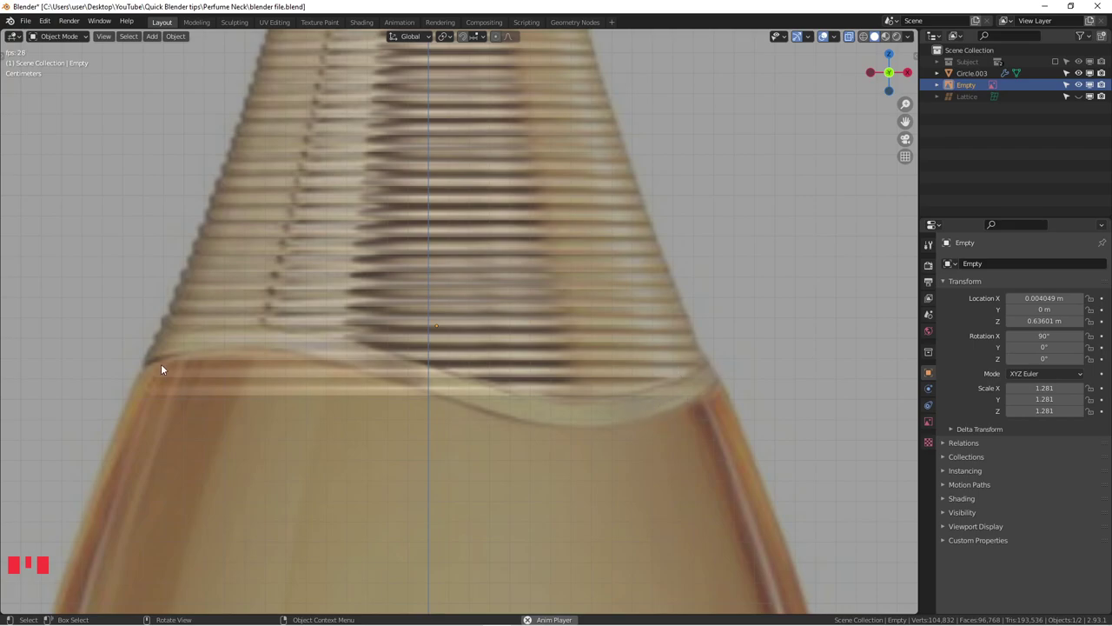
pyautogui.scroll(-3, 538, 385)
pyautogui.keyDown('shift'); pyautogui.moveTo(539, 385); pyautogui.dragTo(529, 323, button='middle'); pyautogui.keyUp('shift')
pyautogui.scroll(-2, 529, 322)
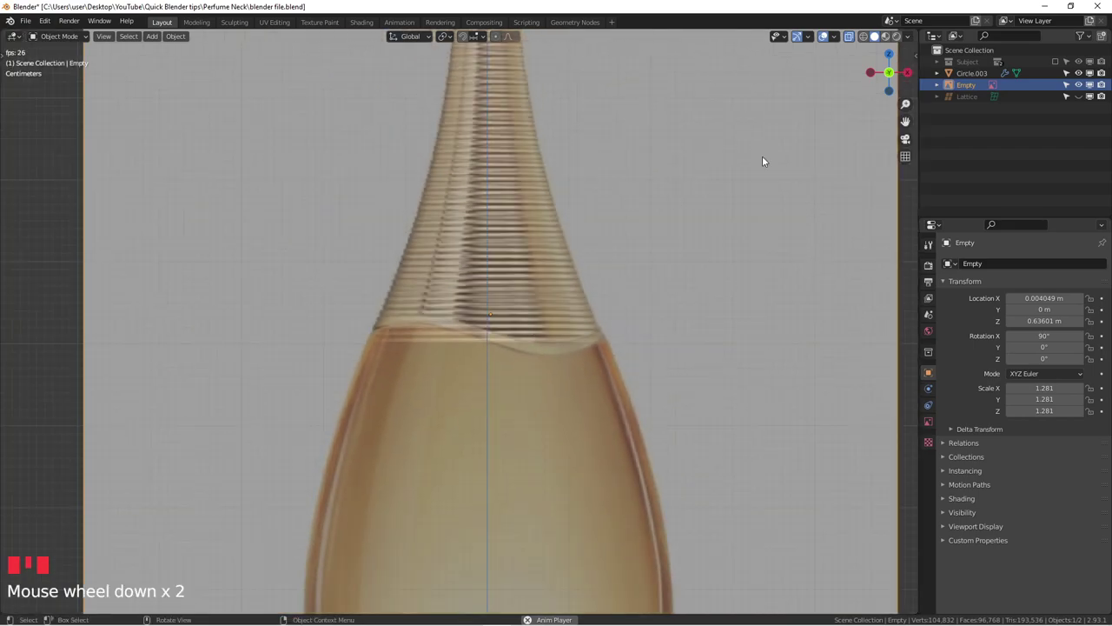
# Hide the ringed neck mesh to expose the wavy collar on the reference image.
pyautogui.click(982, 75)
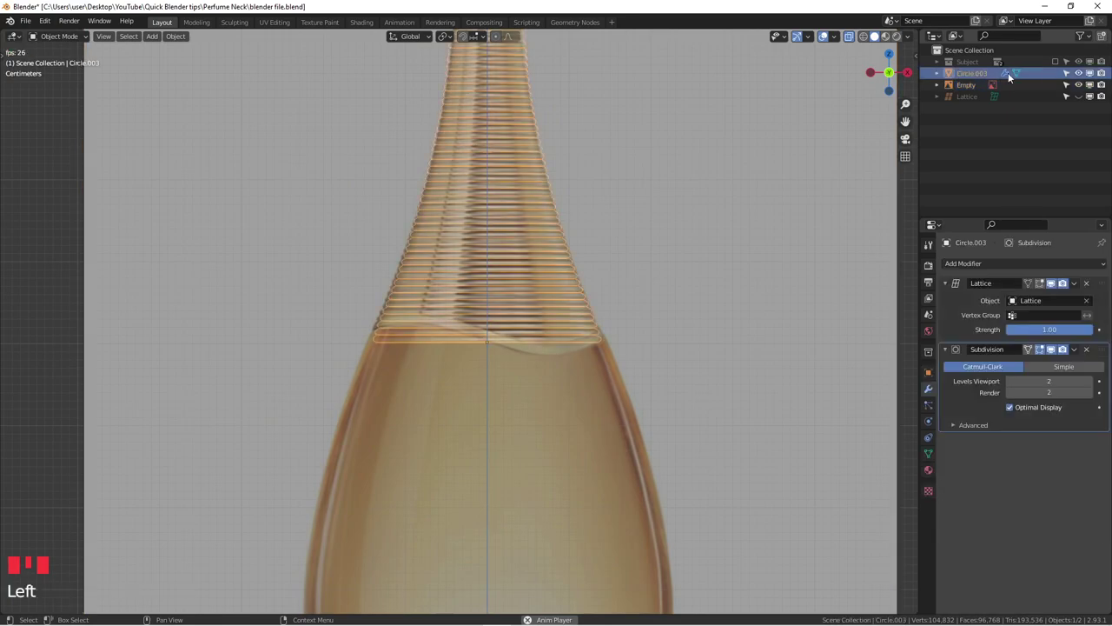
pyautogui.click(1078, 74)
pyautogui.scroll(2, 545, 319)
pyautogui.click(458, 346)
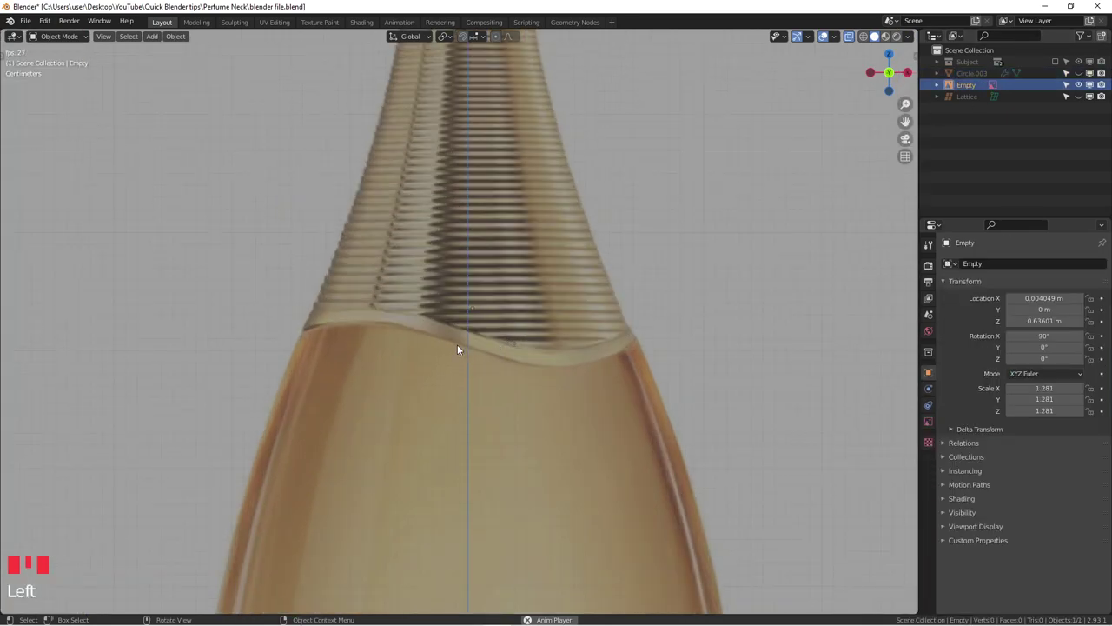
# Add a cylinder mesh with its cap fill type set to Nothing, and turn X-ray off.
pyautogui.hotkey('shift', 'a')
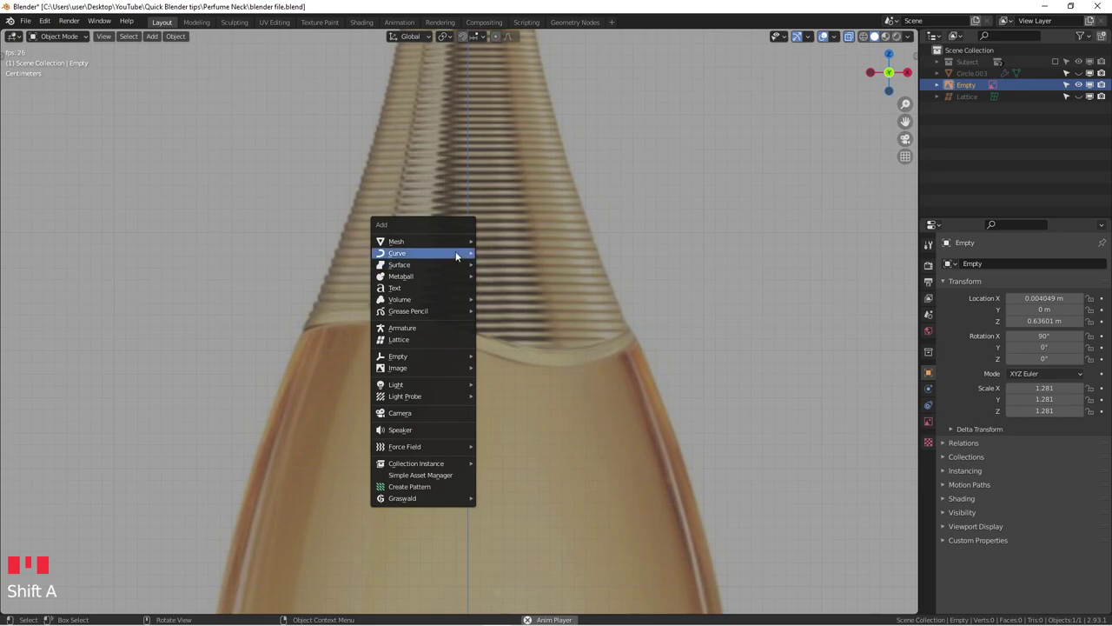
pyautogui.moveTo(455, 240)
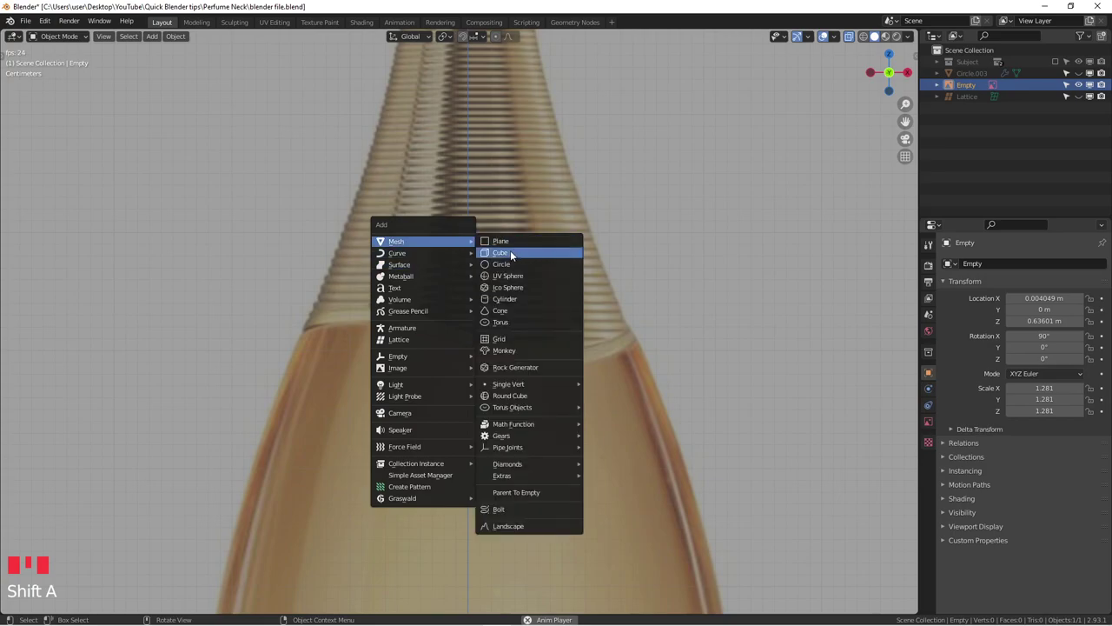
pyautogui.click(519, 299)
pyautogui.scroll(-15, 348, 381)
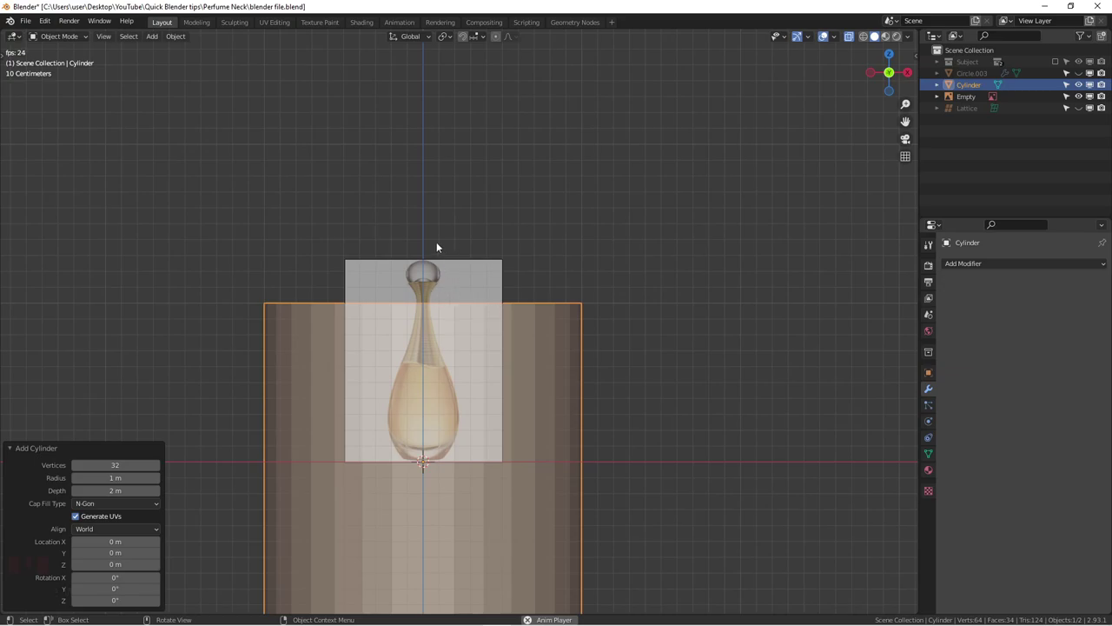
pyautogui.click(111, 503)
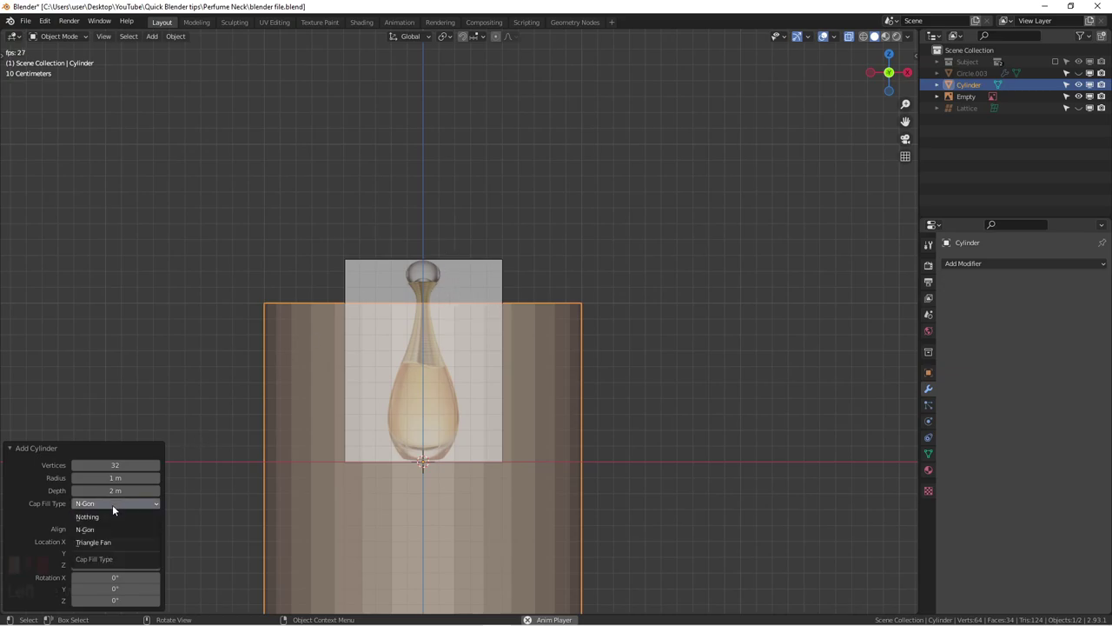
pyautogui.moveTo(237, 448); pyautogui.dragTo(370, 418, button='middle')
pyautogui.hotkey('alt', 'z')
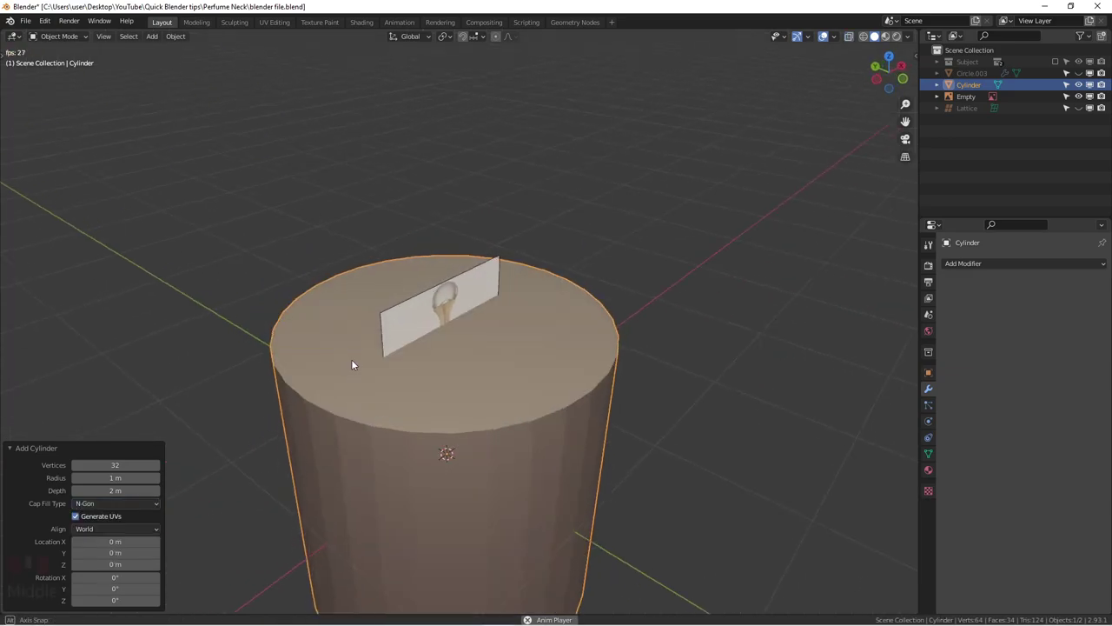
pyautogui.moveTo(350, 364); pyautogui.dragTo(356, 351, button='middle')
pyautogui.click(125, 503)
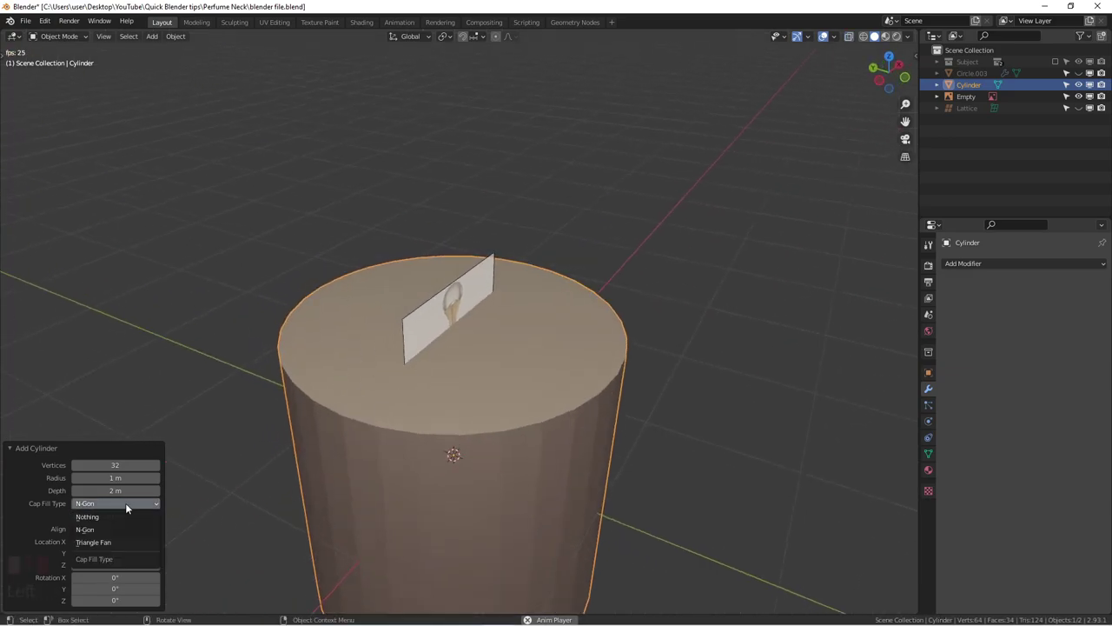
pyautogui.click(118, 515)
pyautogui.moveTo(399, 435); pyautogui.dragTo(510, 257, button='middle')
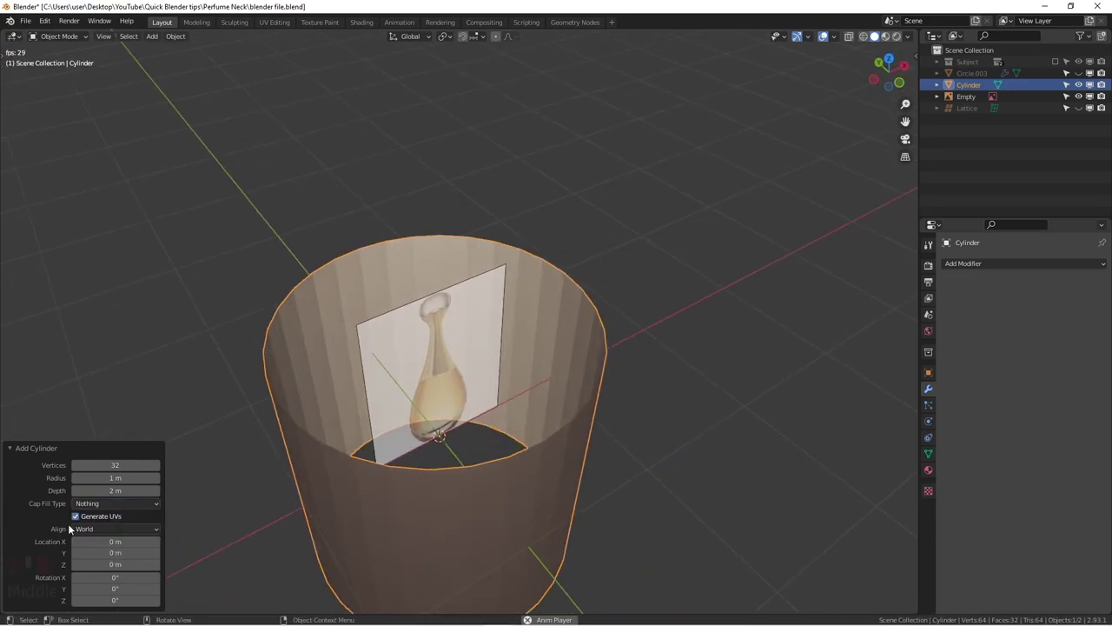
pyautogui.moveTo(388, 432); pyautogui.dragTo(463, 417, button='middle')
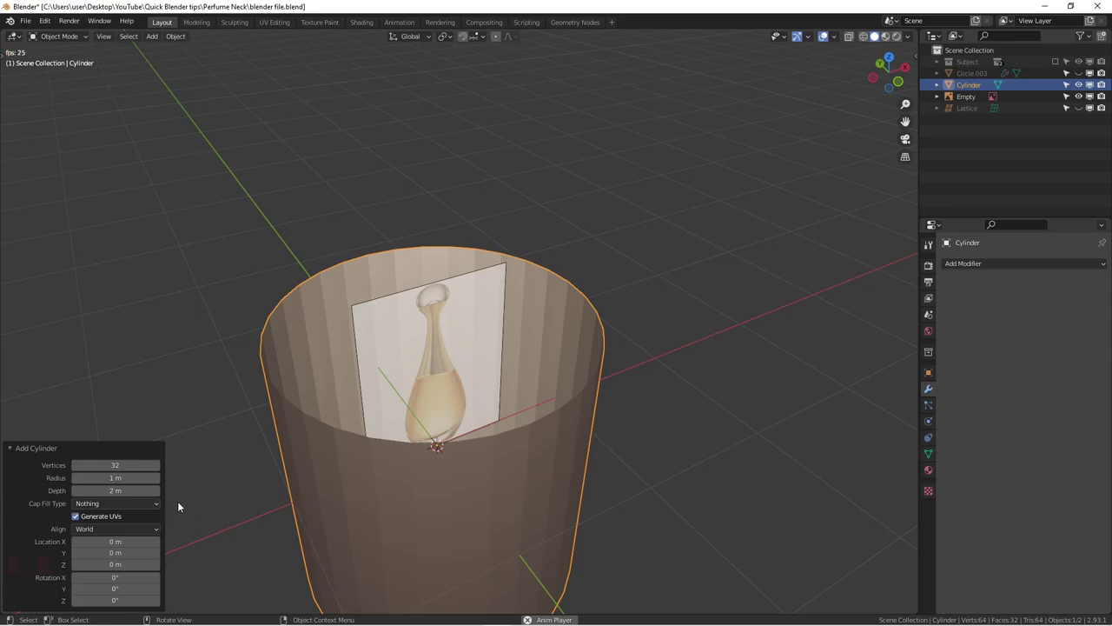
# Scale the open cylinder down uniformly to 0.2 in front view.
pyautogui.press('KP_1')
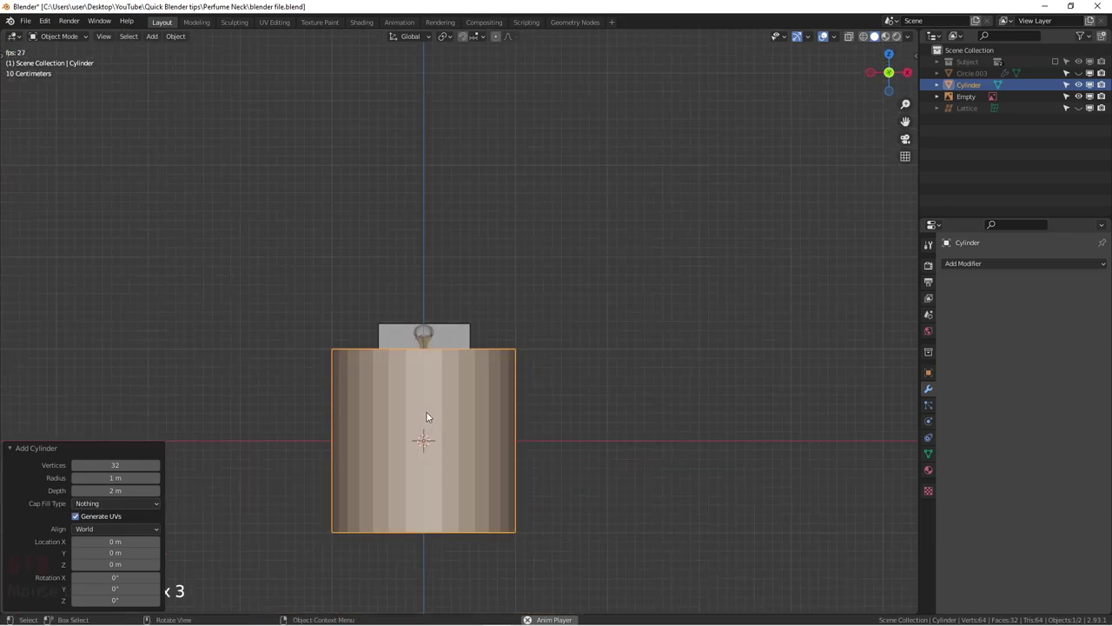
pyautogui.press('KP_Decimal')
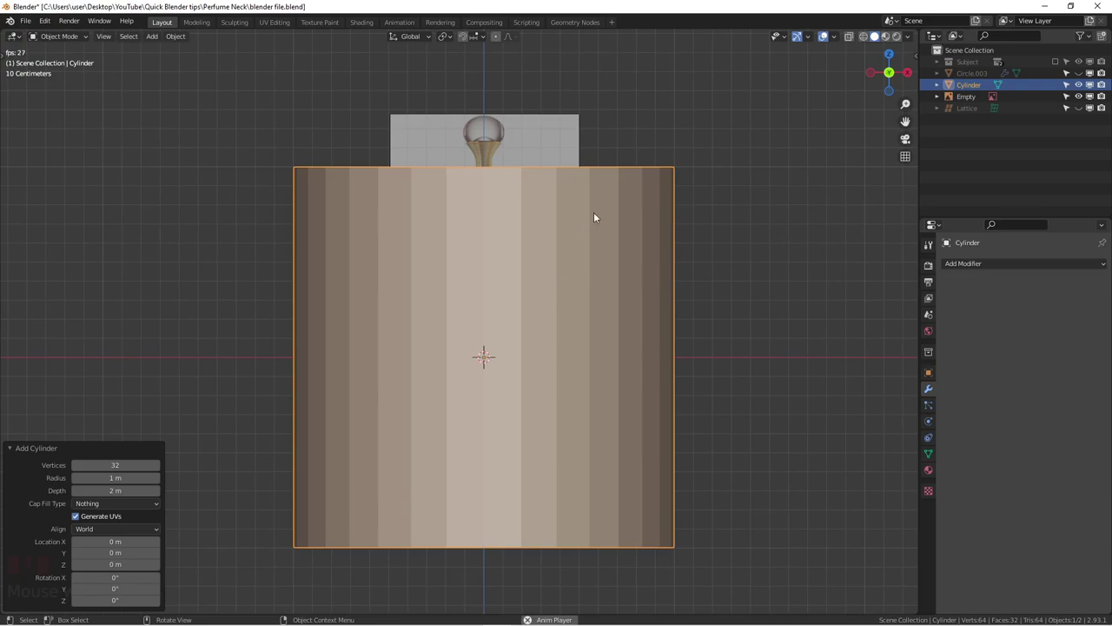
pyautogui.scroll(2, 596, 222)
pyautogui.press('s')
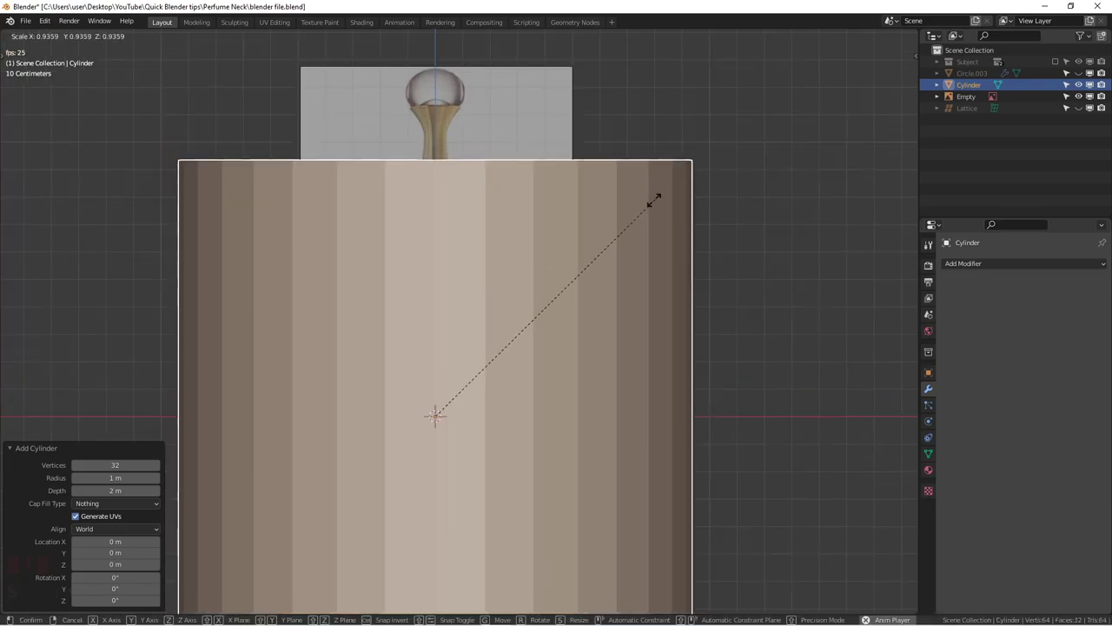
pyautogui.click(467, 368)
pyautogui.scroll(4, 438, 376)
pyautogui.scroll(2, 421, 352)
pyautogui.scroll(-2, 432, 368)
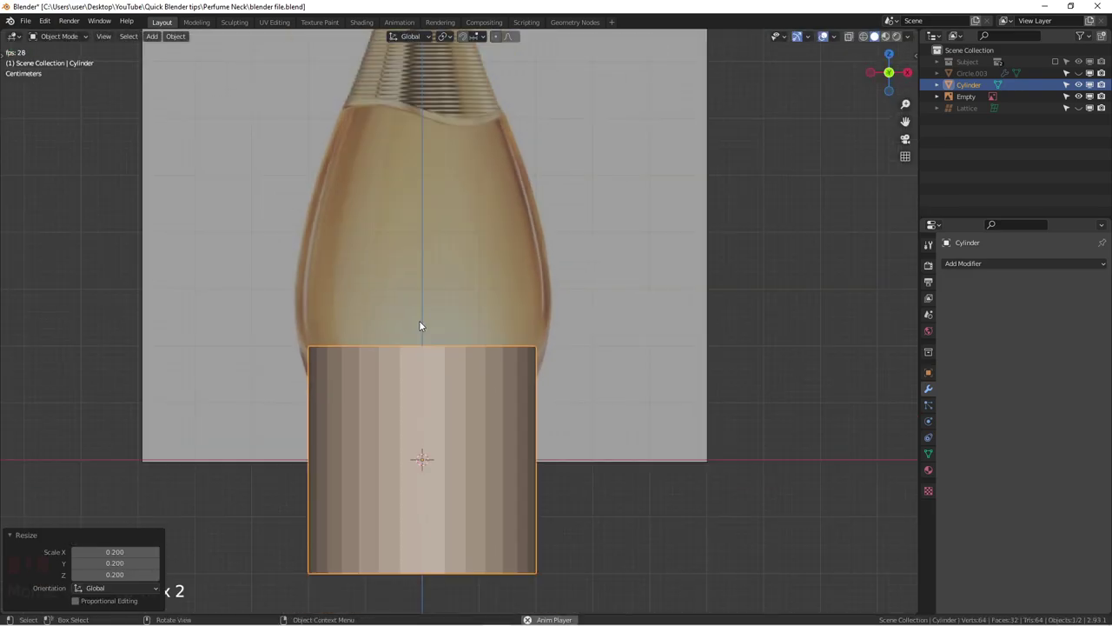
# Move the cylinder up along Z by about 0.605 m to the base of the neck.
pyautogui.press('g')
pyautogui.press('z')
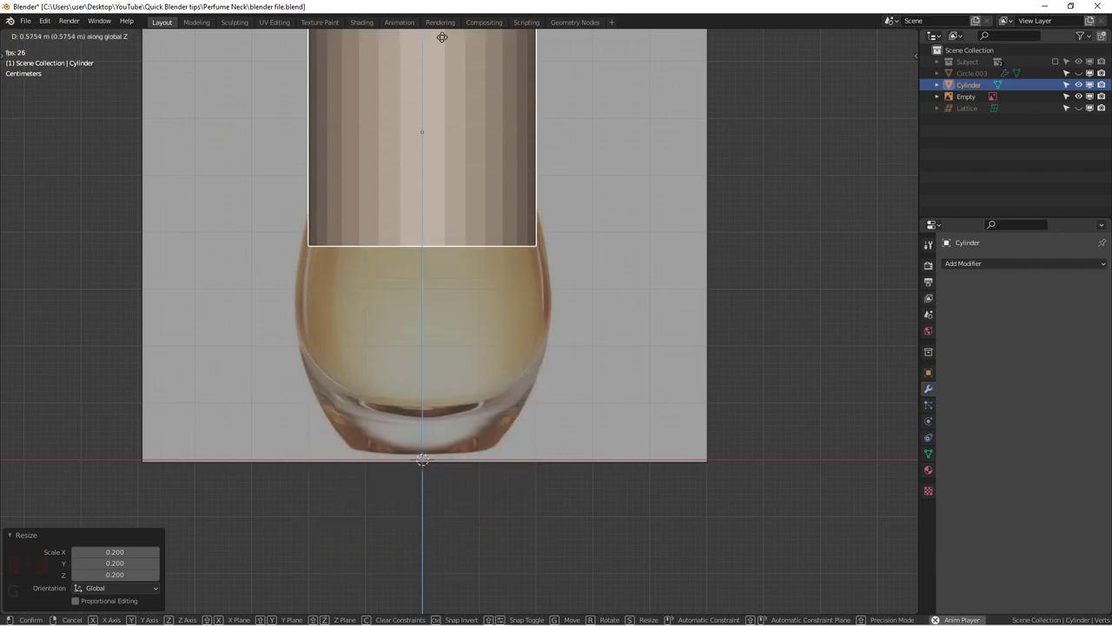
pyautogui.click(445, 614)
pyautogui.scroll(-5, 469, 478)
pyautogui.scroll(4, 515, 369)
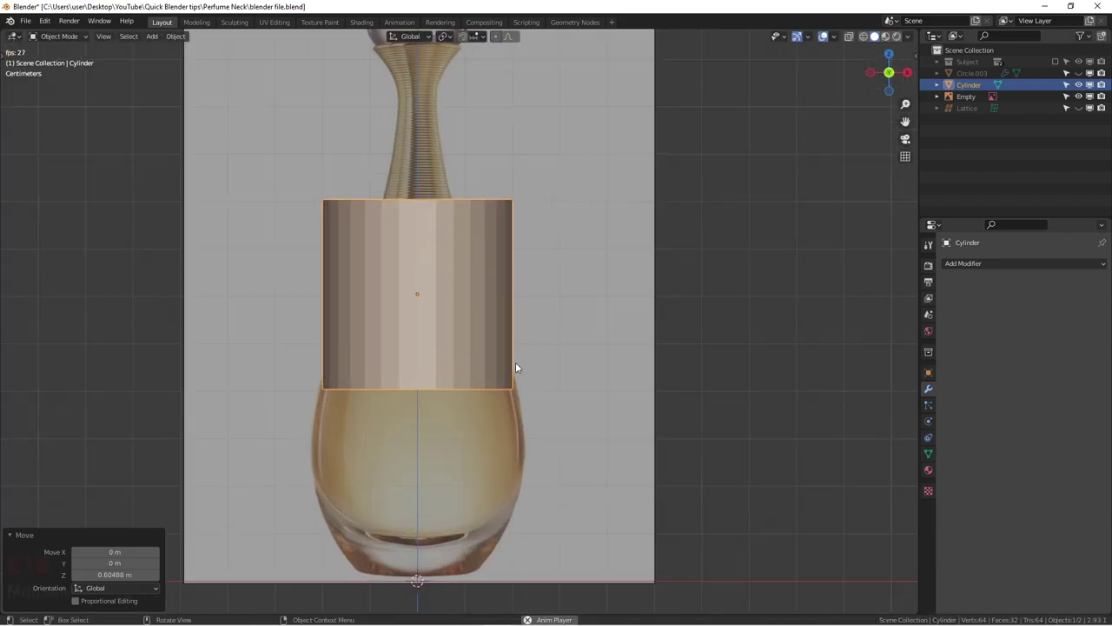
# Turn on X-ray and flatten the cylinder along Z to about 0.075 so it spans the wavy collar's height.
pyautogui.hotkey('alt', 'z')
pyautogui.scroll(5, 469, 330)
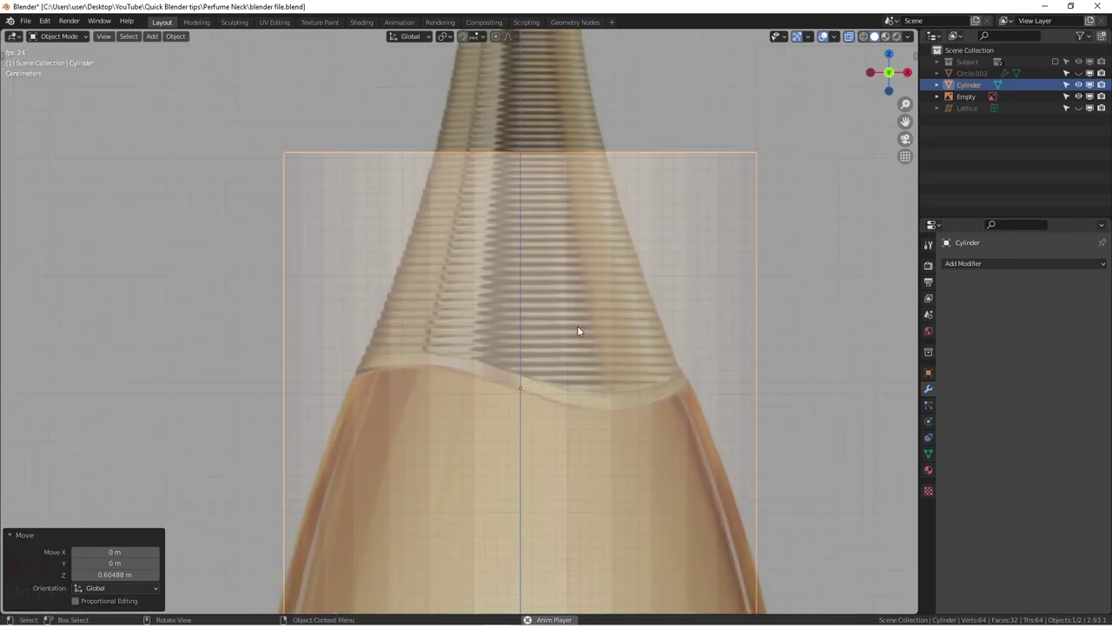
pyautogui.keyDown('shift'); pyautogui.moveTo(560, 339); pyautogui.dragTo(522, 253, button='middle'); pyautogui.keyUp('shift')
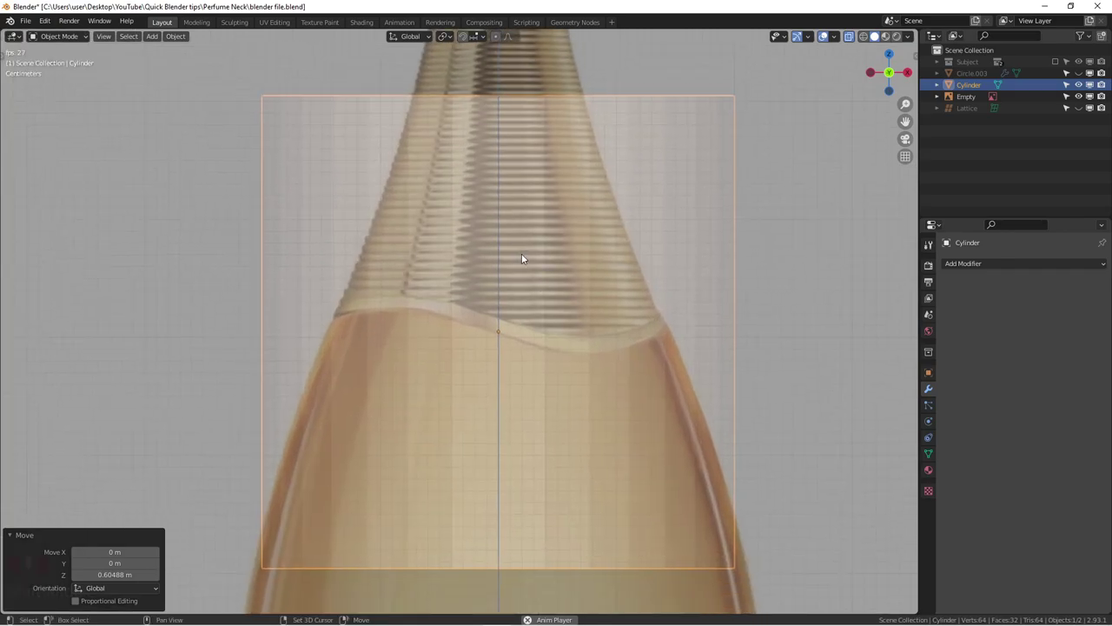
pyautogui.press('s')
pyautogui.press('z')
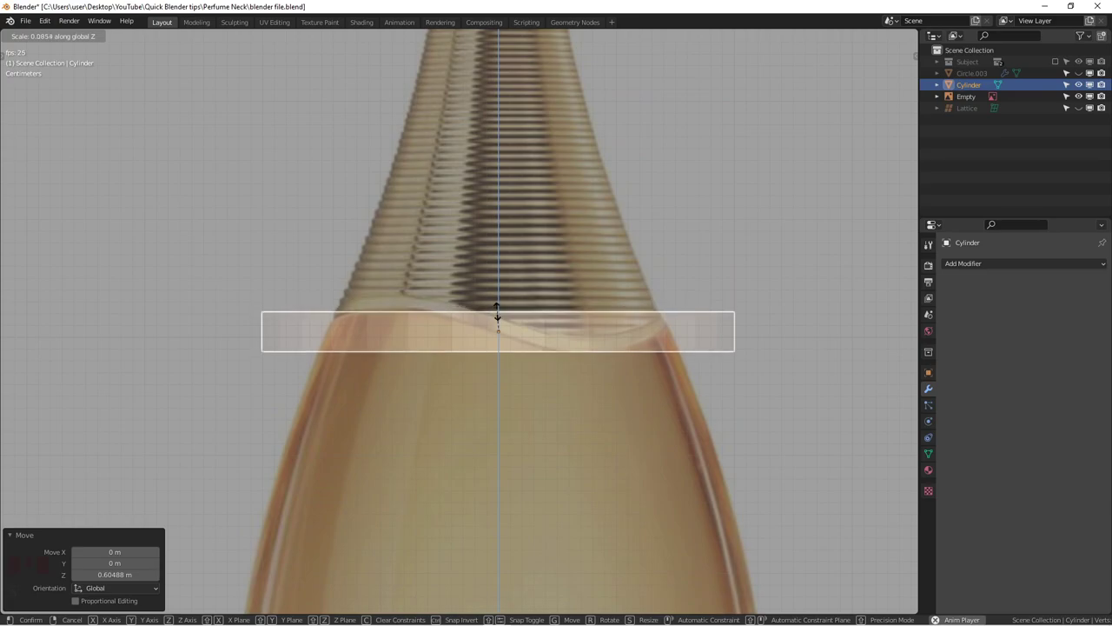
pyautogui.click(499, 317)
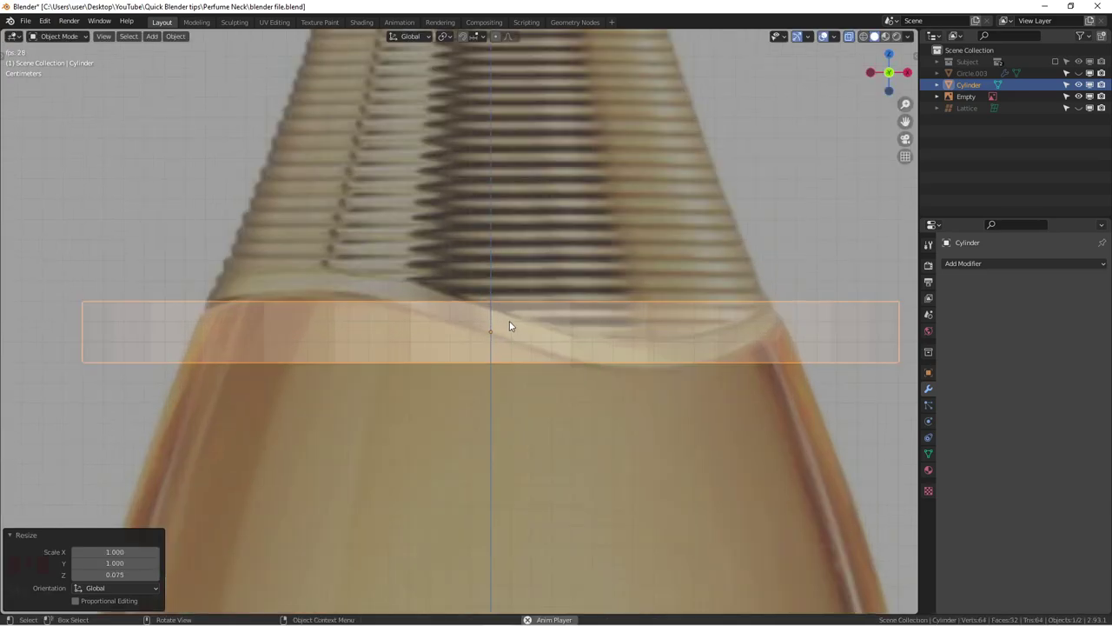
# Scale the cylinder to about 0.704 along X and Y only, matching its width to the base of the neck.
pyautogui.press('s')
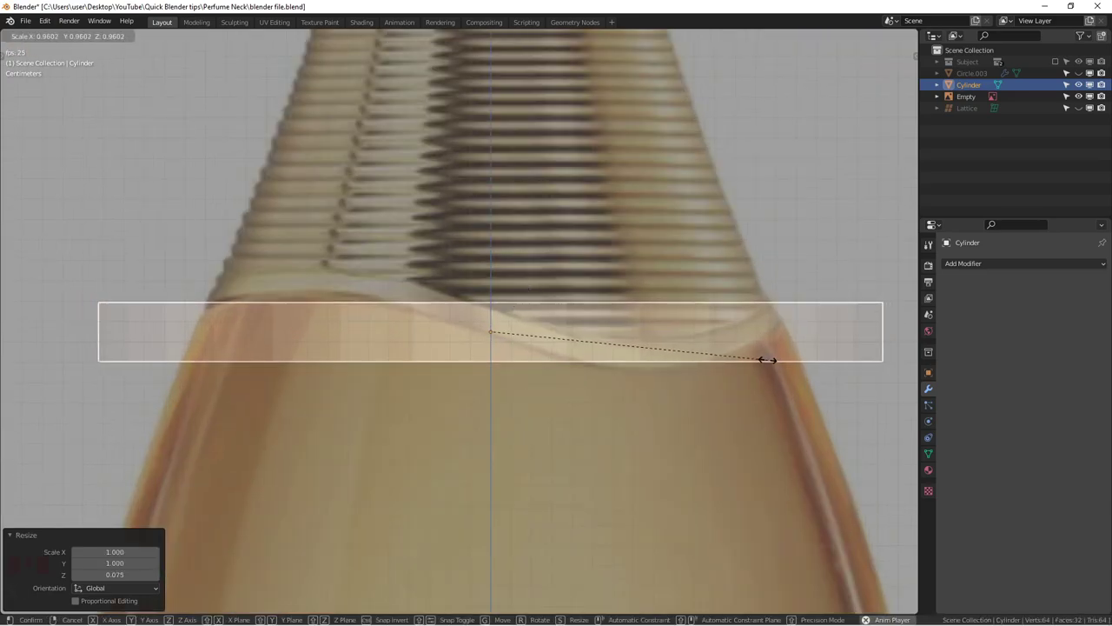
pyautogui.rightClick(751, 346)
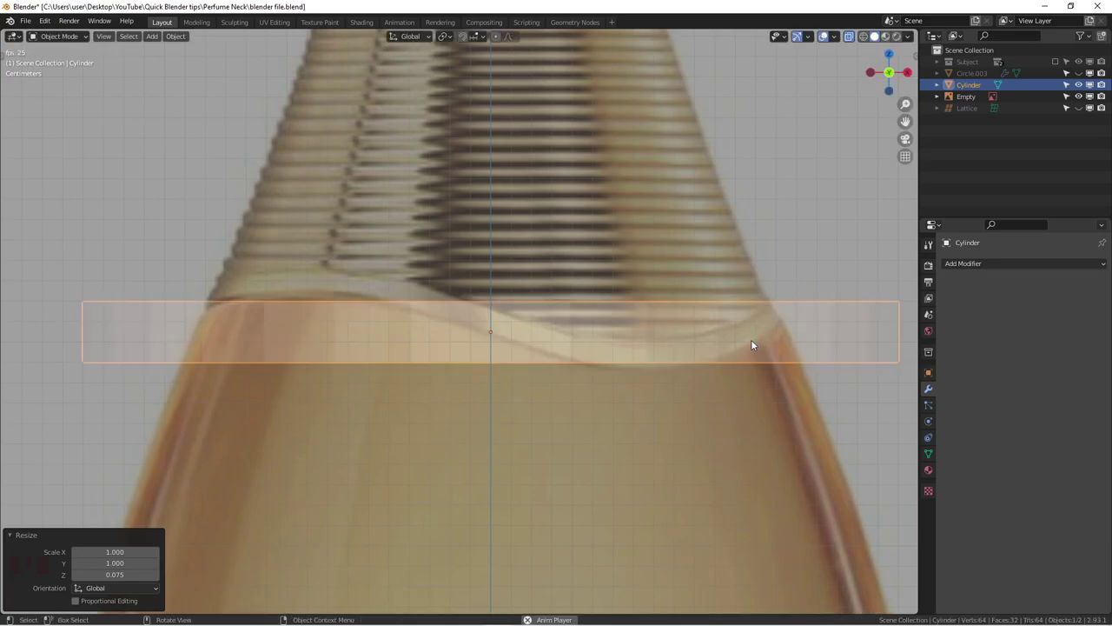
pyautogui.press('s')
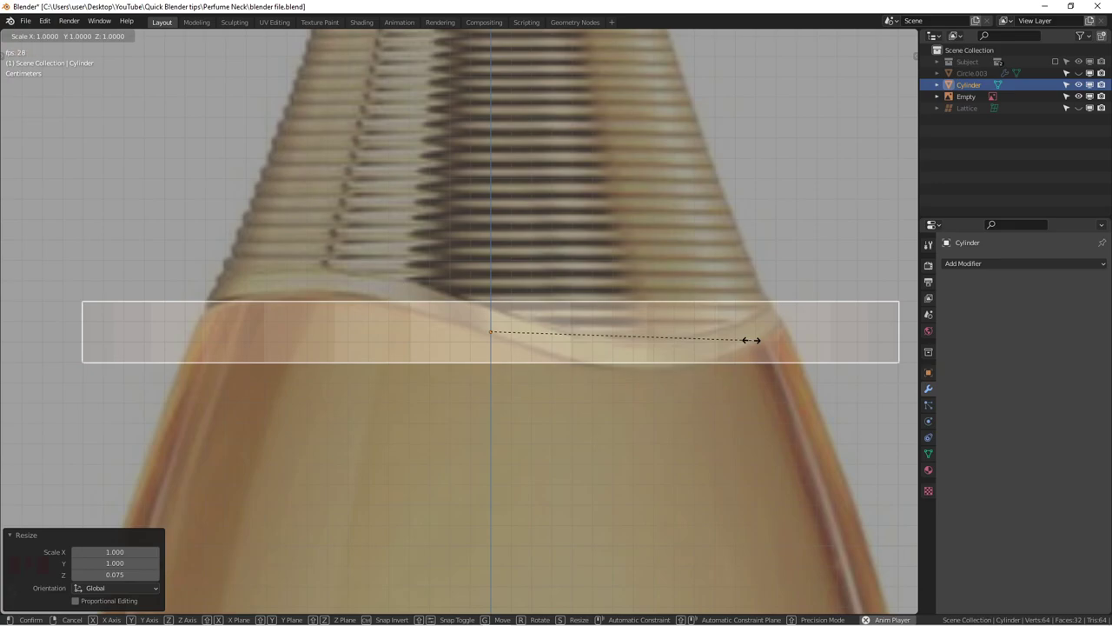
pyautogui.hotkey('shift', 'z')
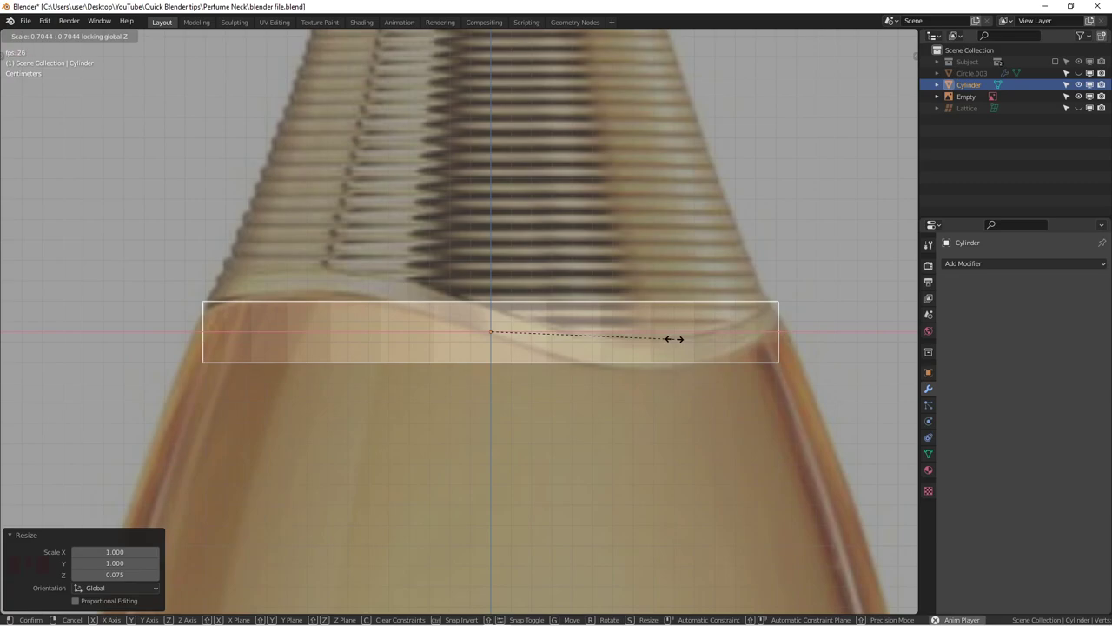
pyautogui.click(674, 339)
# Flatten the cylinder along Z by a factor of about 0.657 to make a thinner band.
pyautogui.scroll(-4, 544, 348)
pyautogui.moveTo(544, 348); pyautogui.dragTo(484, 330, button='middle')
pyautogui.scroll(2, 529, 370)
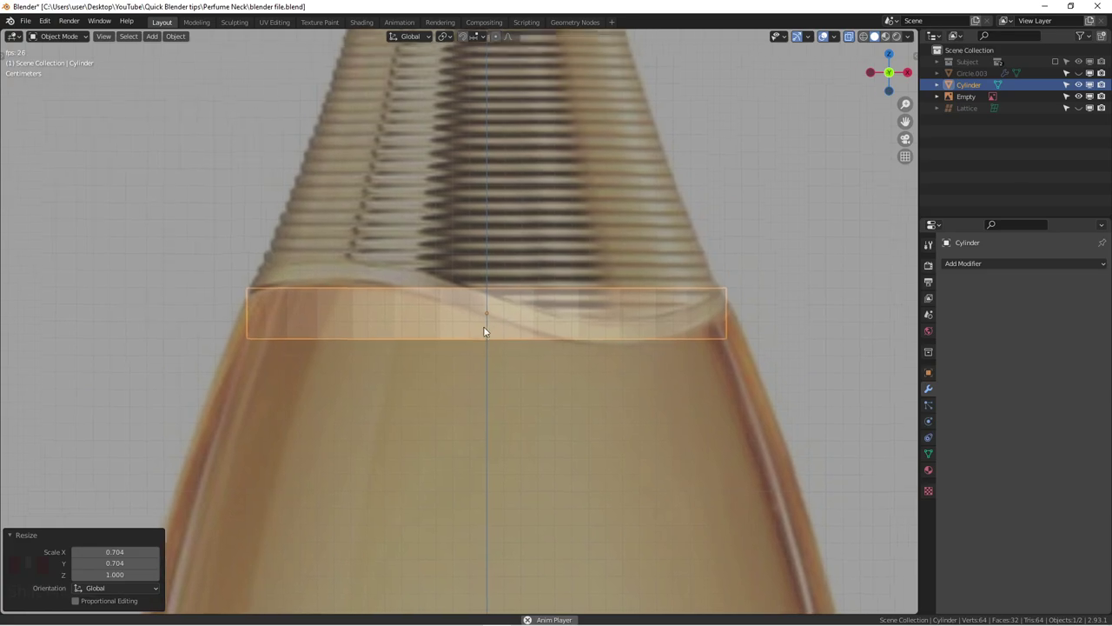
pyautogui.scroll(1, 597, 328)
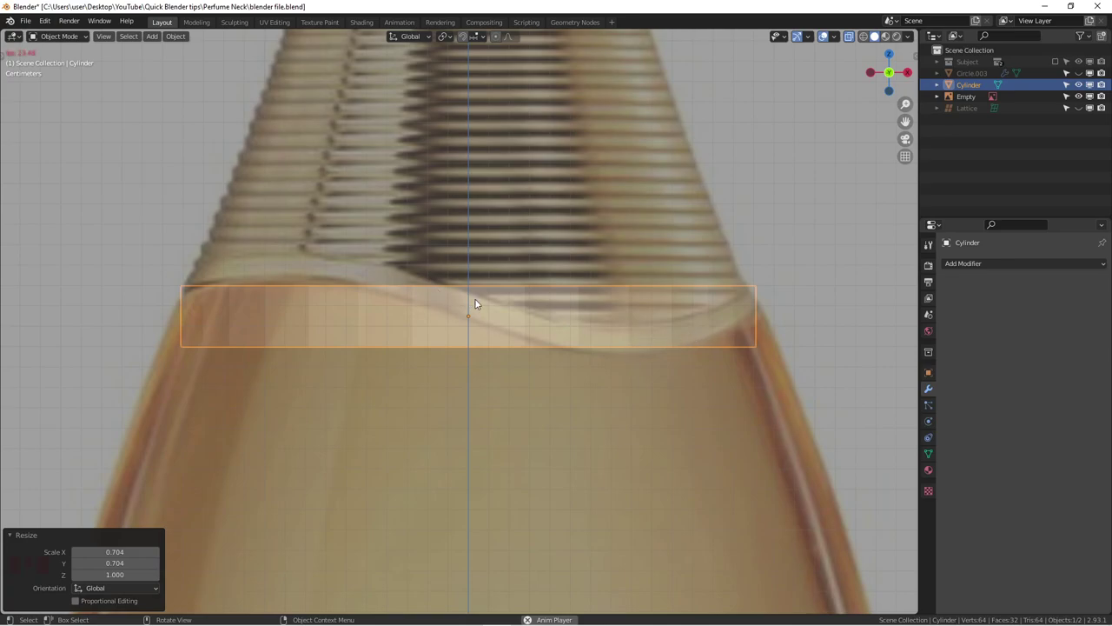
pyautogui.press('s')
pyautogui.press('z')
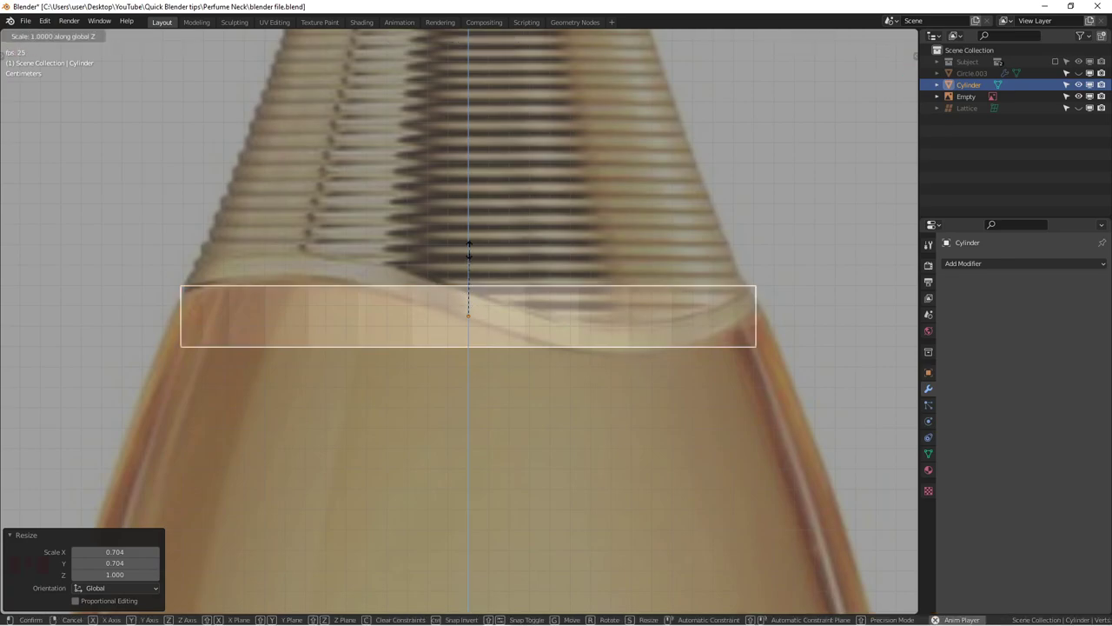
pyautogui.click(466, 275)
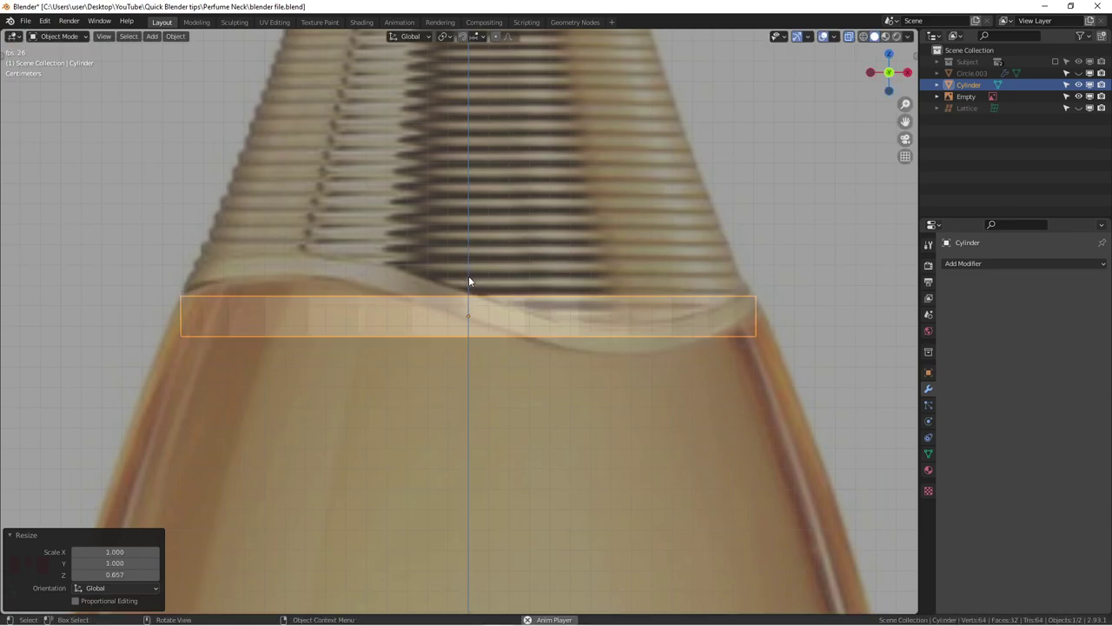
# Move the band down along Z by about 0.012 m, to the low part of the wavy collar.
pyautogui.press('g')
pyautogui.press('z')
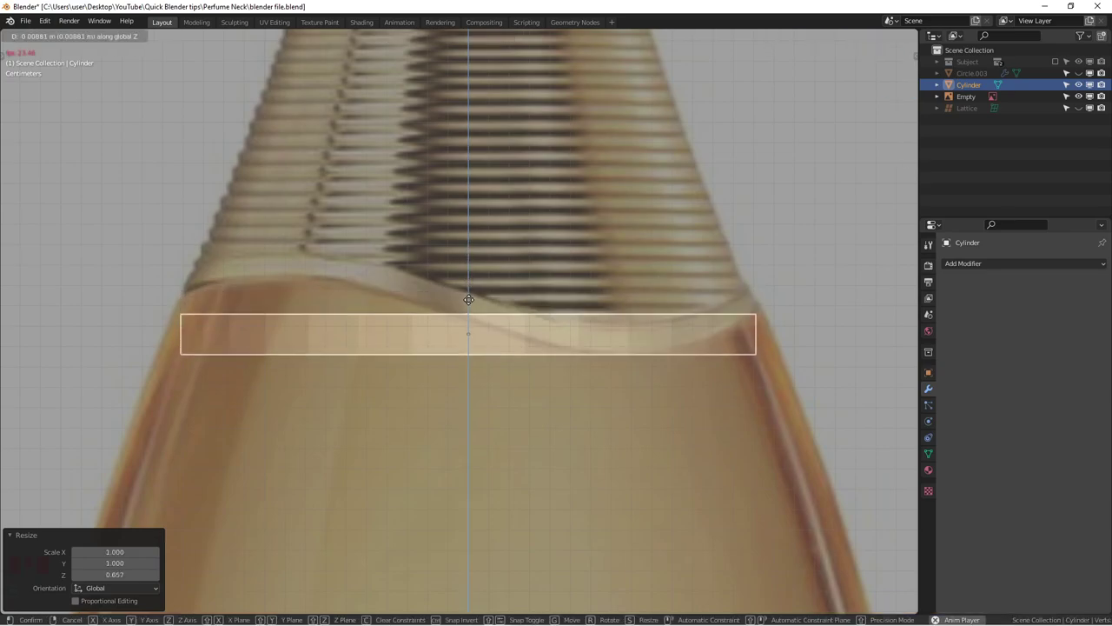
pyautogui.click(478, 306)
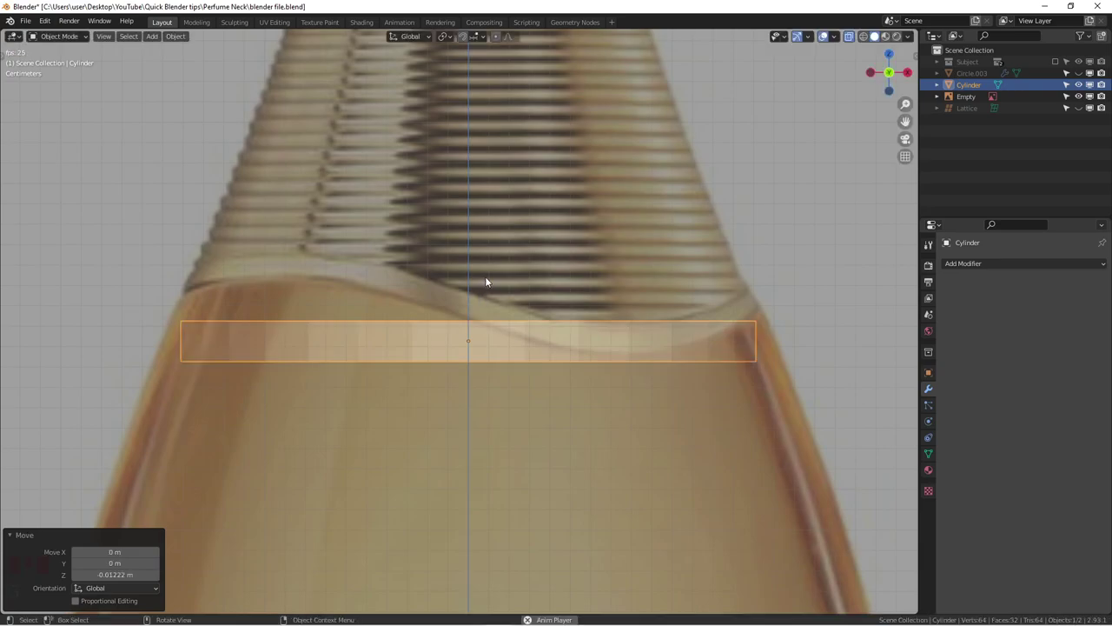
# Scale the cylinder's height along Z to about 0.75 and lower it by about 0.0006 m.
pyautogui.press('s')
pyautogui.press('z')
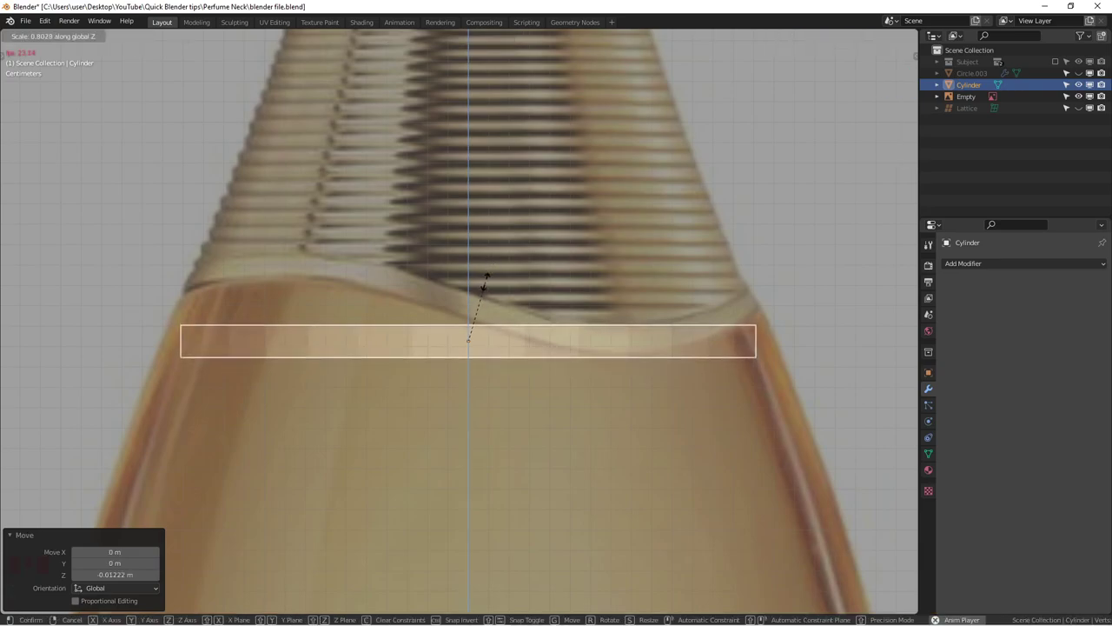
pyautogui.click(486, 289)
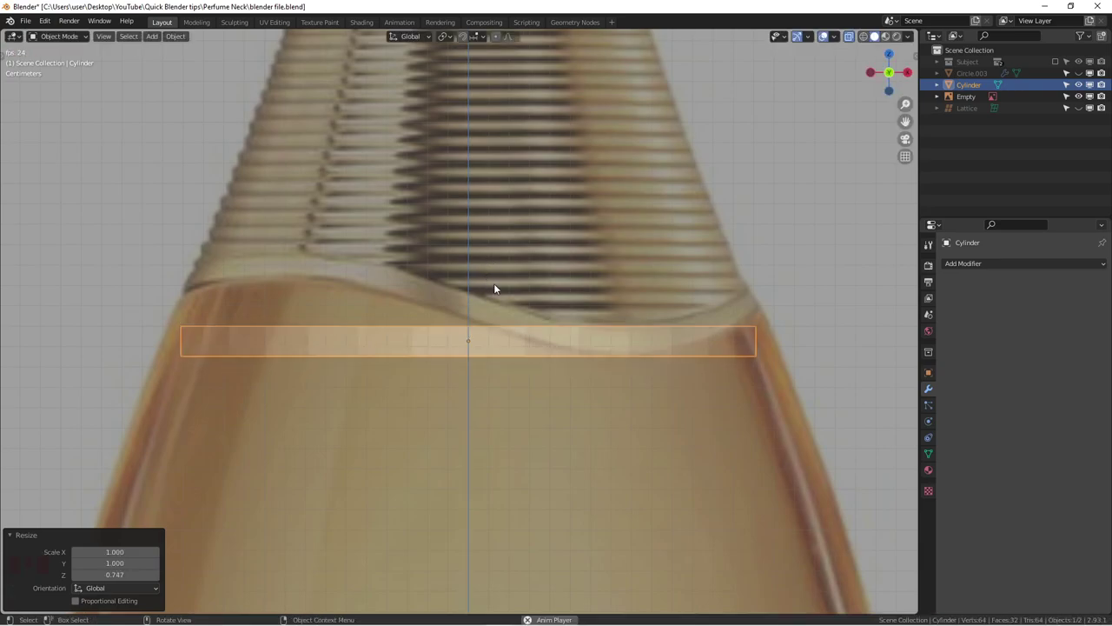
pyautogui.press('g')
pyautogui.press('z')
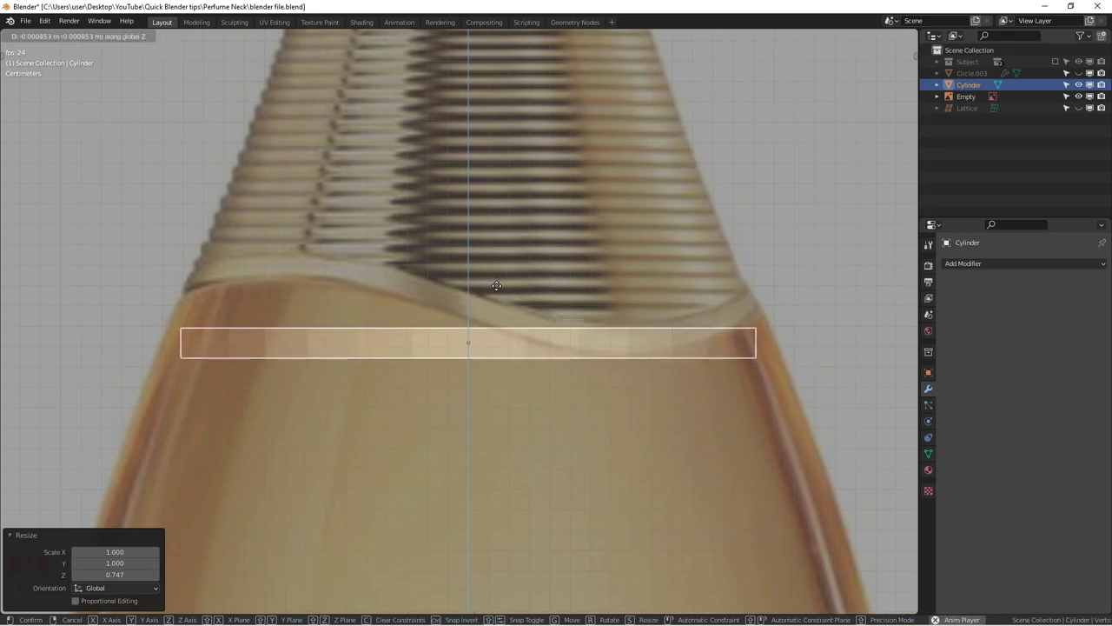
pyautogui.click(498, 287)
# Thin the cylinder band along Z to about 0.9 and raise it by about 0.0017 m.
pyautogui.press('s')
pyautogui.press('z')
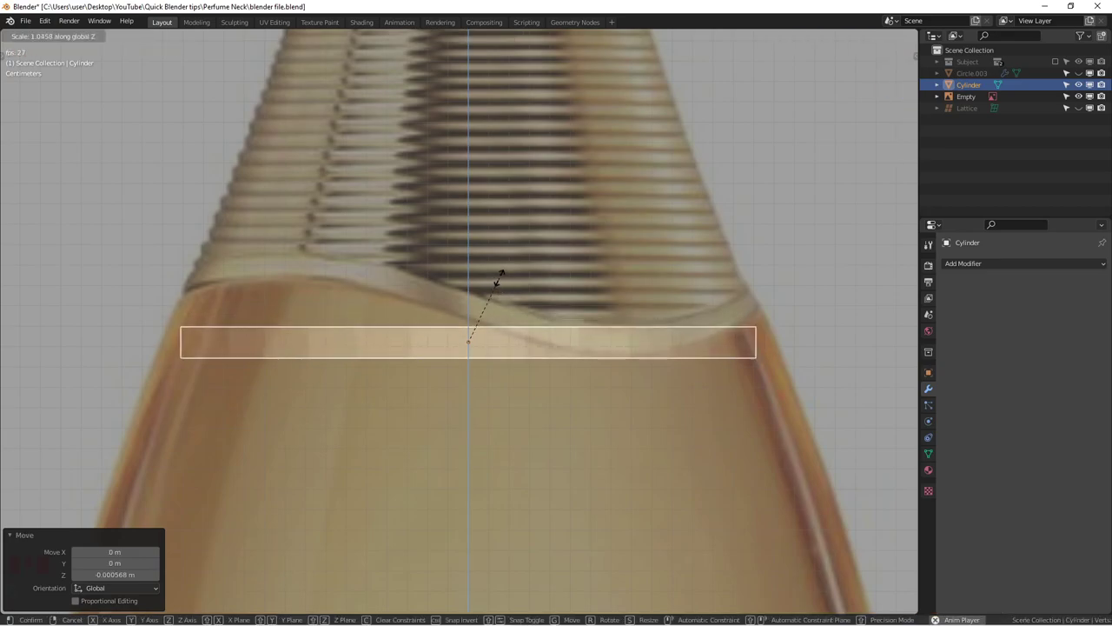
pyautogui.click(492, 290)
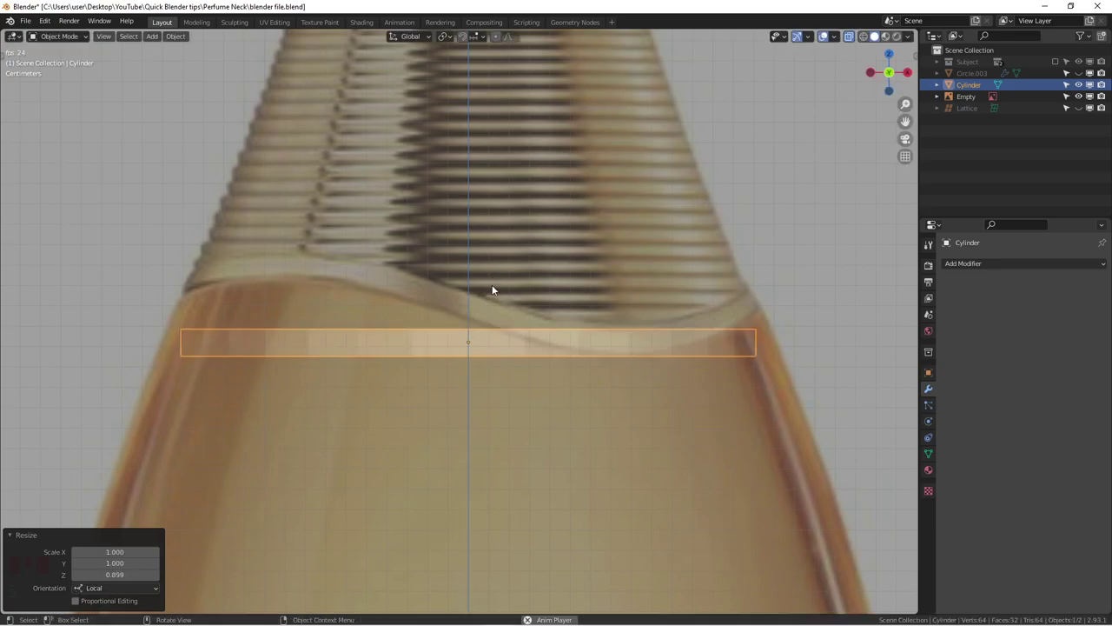
pyautogui.press('g')
pyautogui.press('z')
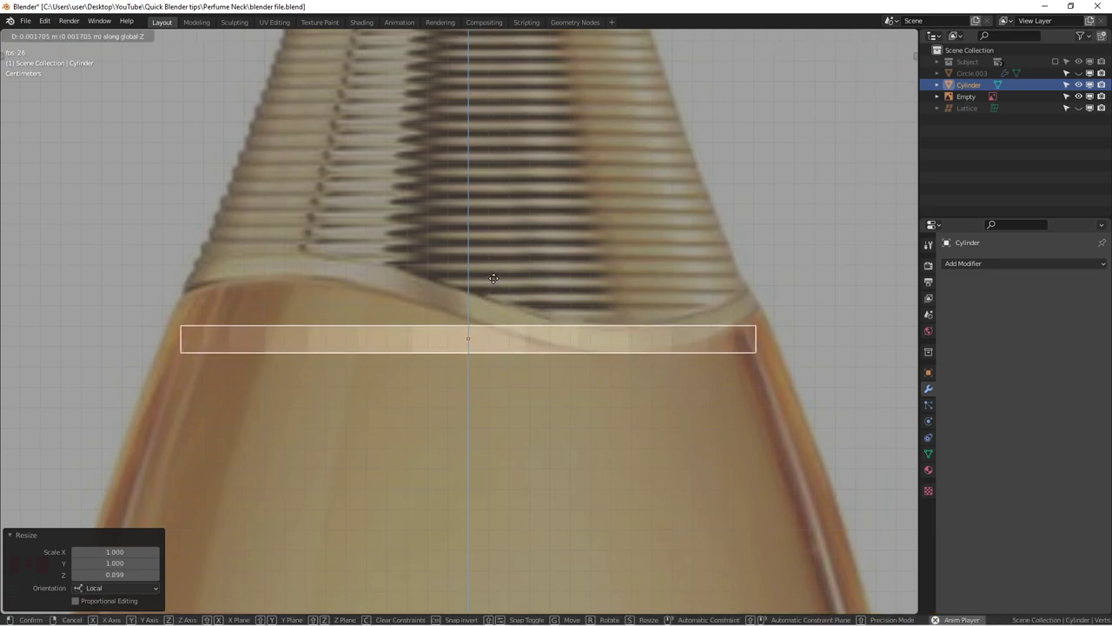
pyautogui.click(490, 283)
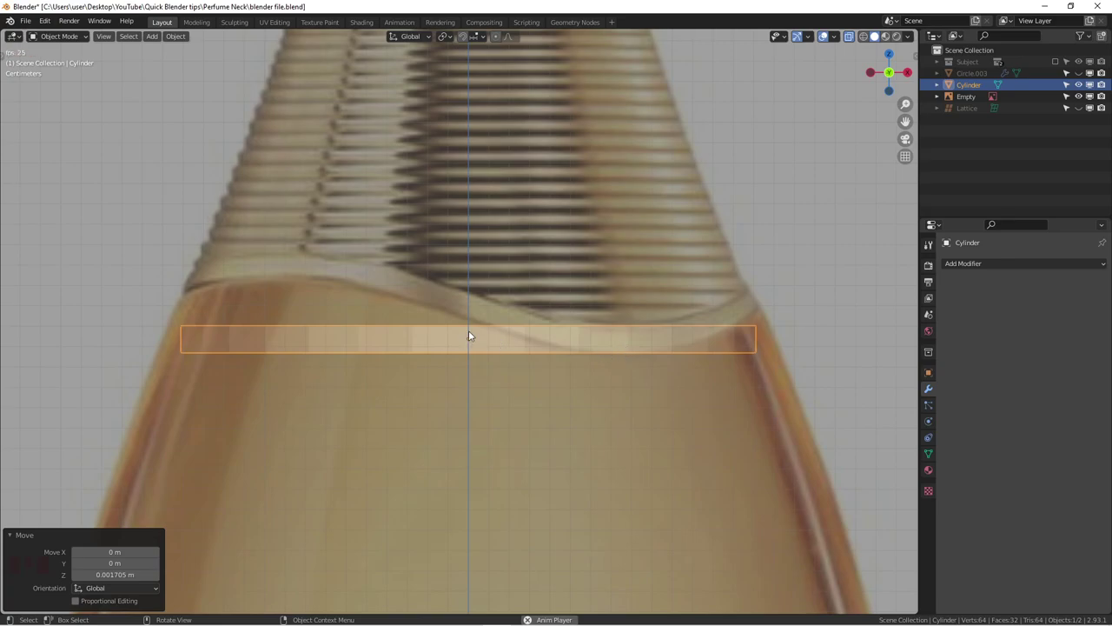
# Move the cylinder band up along Z by about 0.017 m, midway between the reference trim's crest and dip.
pyautogui.press('g')
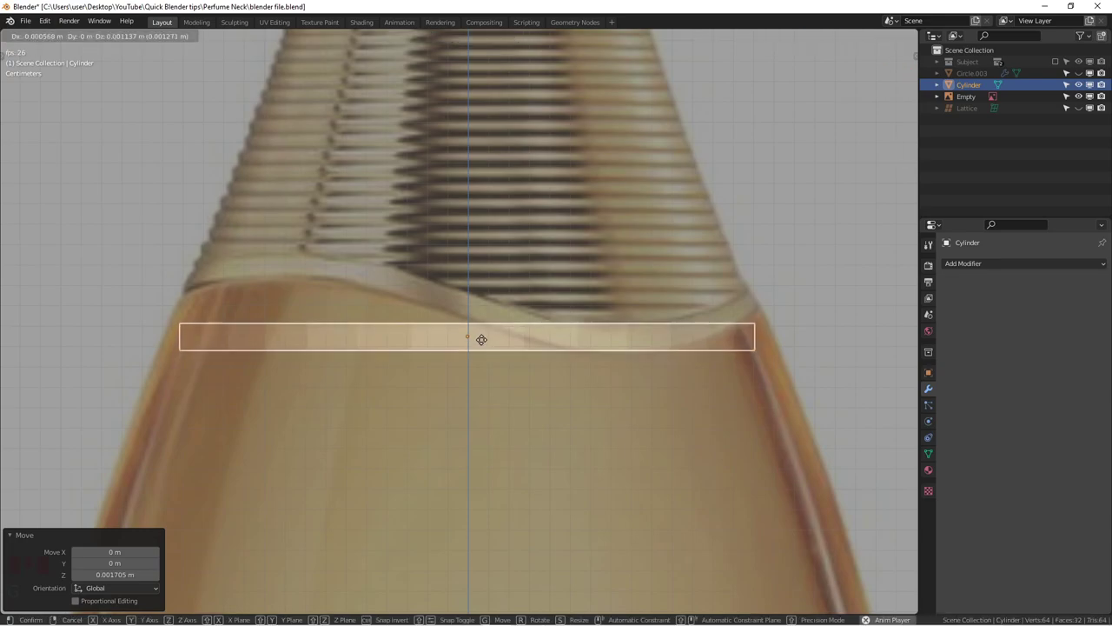
pyautogui.press('z')
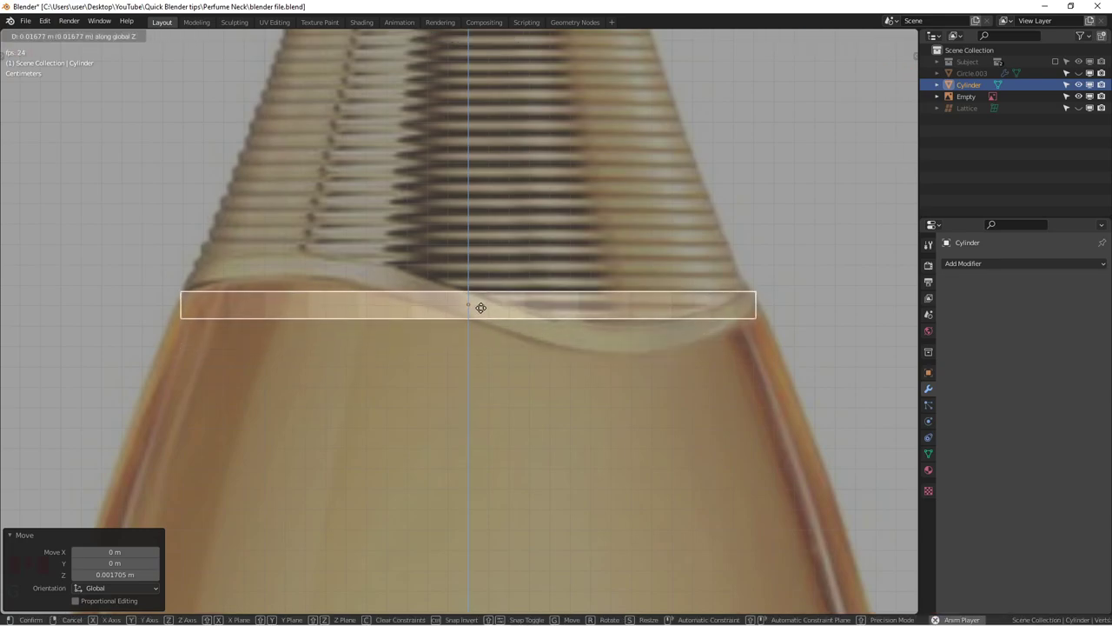
pyautogui.click(480, 308)
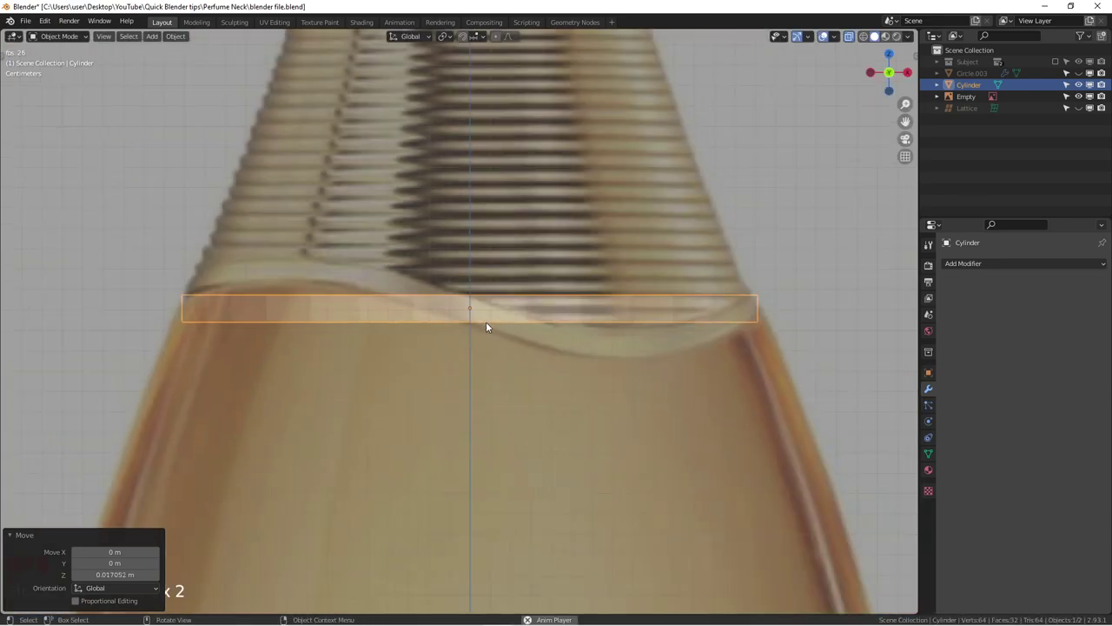
# Raise the band's vertices at the trim's left crest by about 0.019 m along Z, using smooth proportional editing of size about 0.12.
pyautogui.press('Tab')
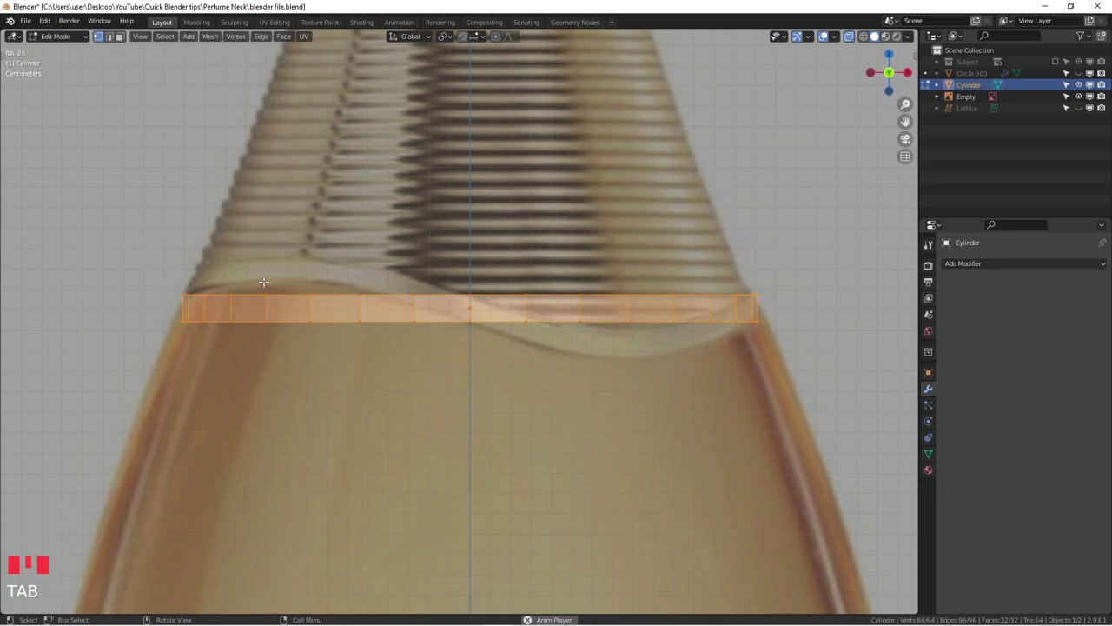
pyautogui.moveTo(257, 279); pyautogui.dragTo(274, 348)
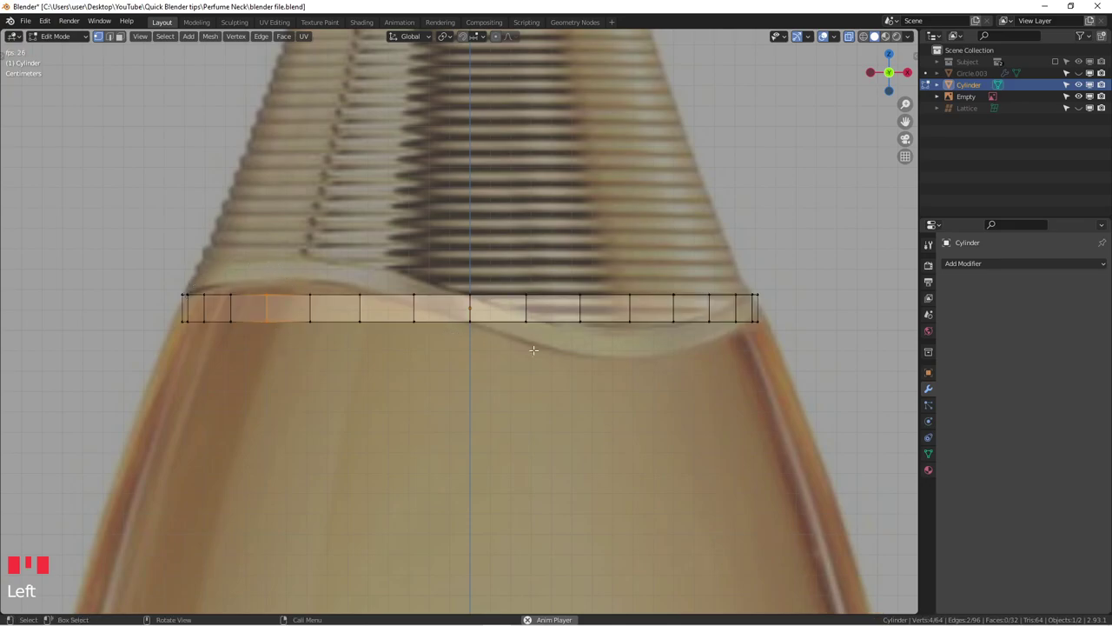
pyautogui.click(495, 37)
pyautogui.press('g')
pyautogui.press('z')
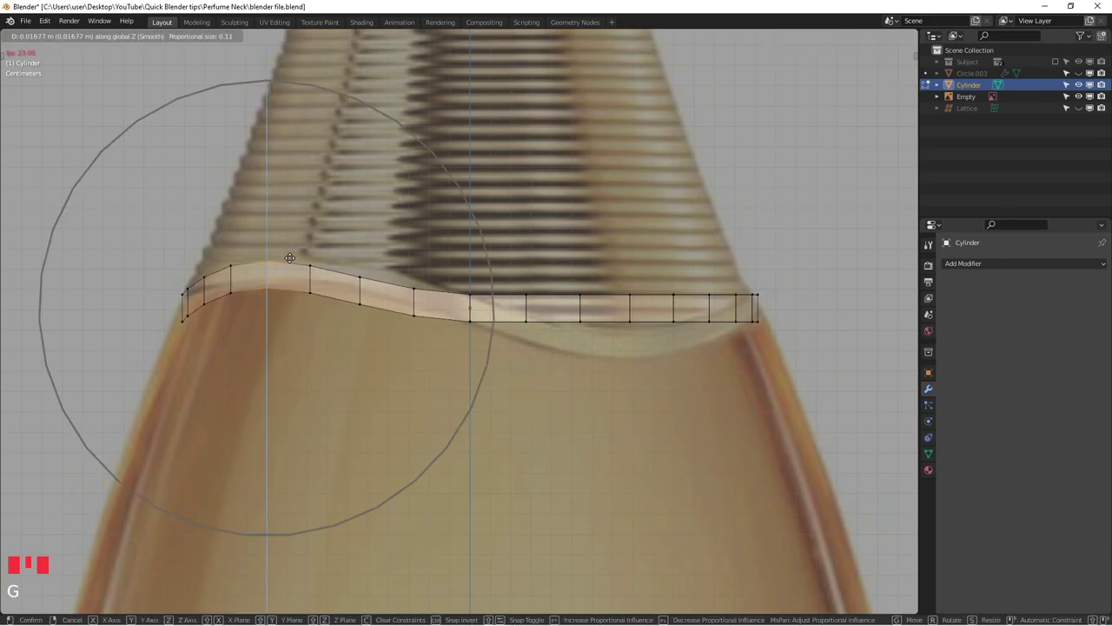
pyautogui.scroll(-3, 293, 253)
pyautogui.scroll(2, 294, 254)
pyautogui.click(294, 254)
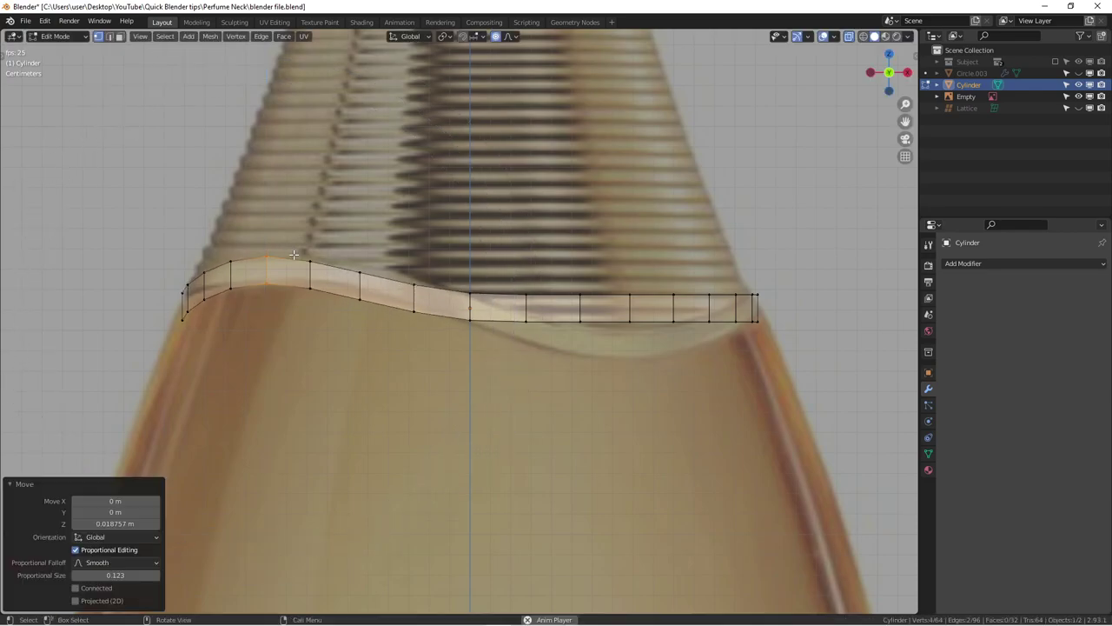
# Lower the band's vertices at the trim's right dip by about 0.02 m along Z with proportional size about 0.09.
pyautogui.click(652, 275)
pyautogui.press('g')
pyautogui.press('z')
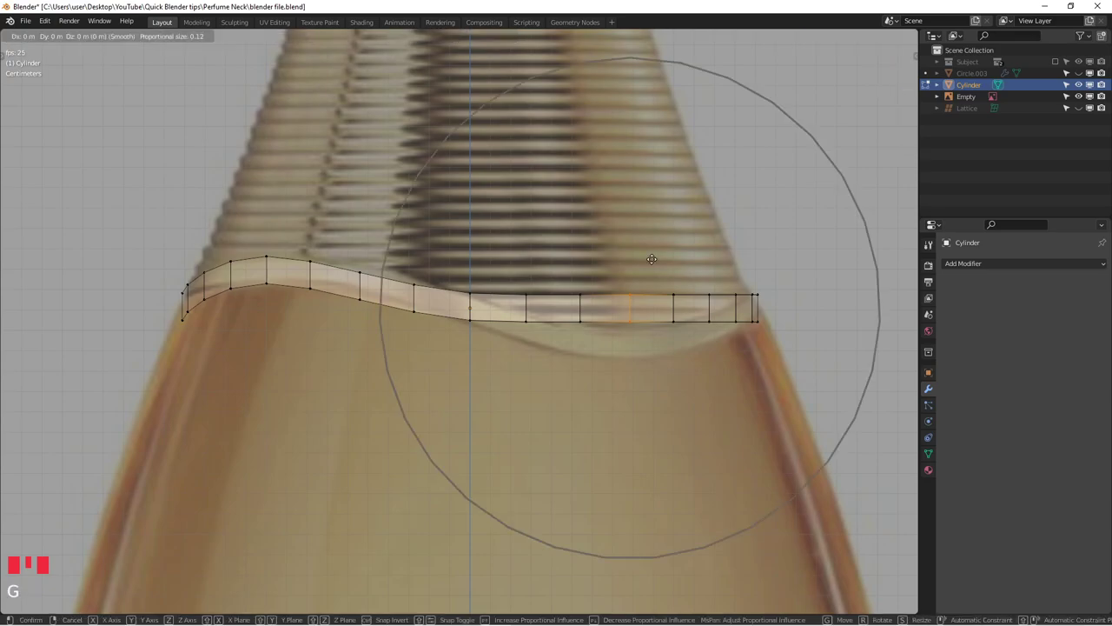
pyautogui.scroll(-1, 649, 279)
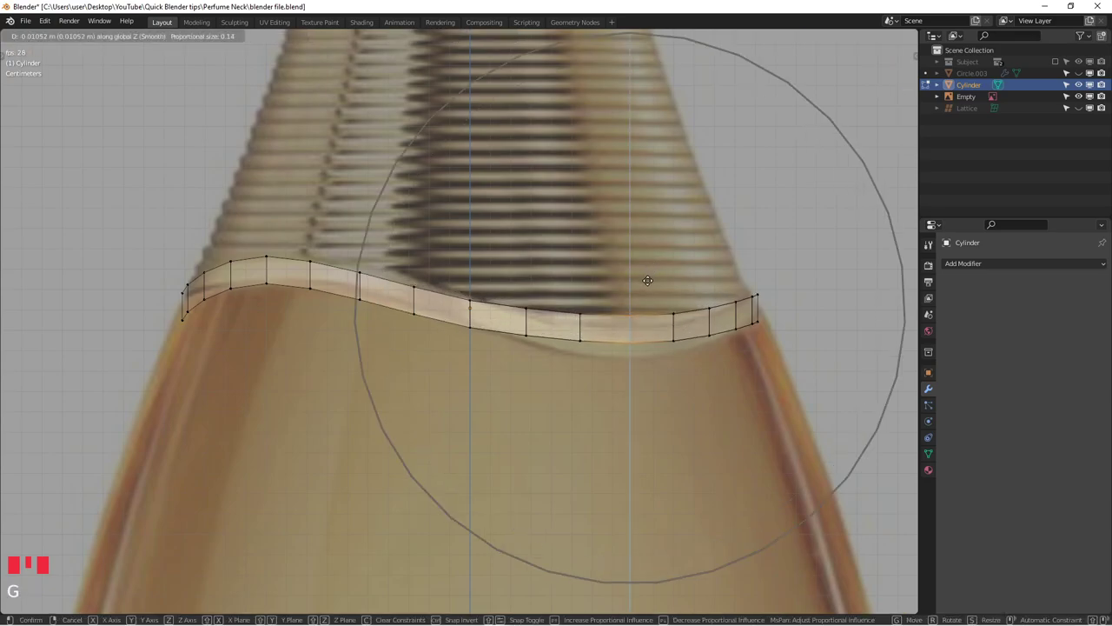
pyautogui.scroll(5, 647, 280)
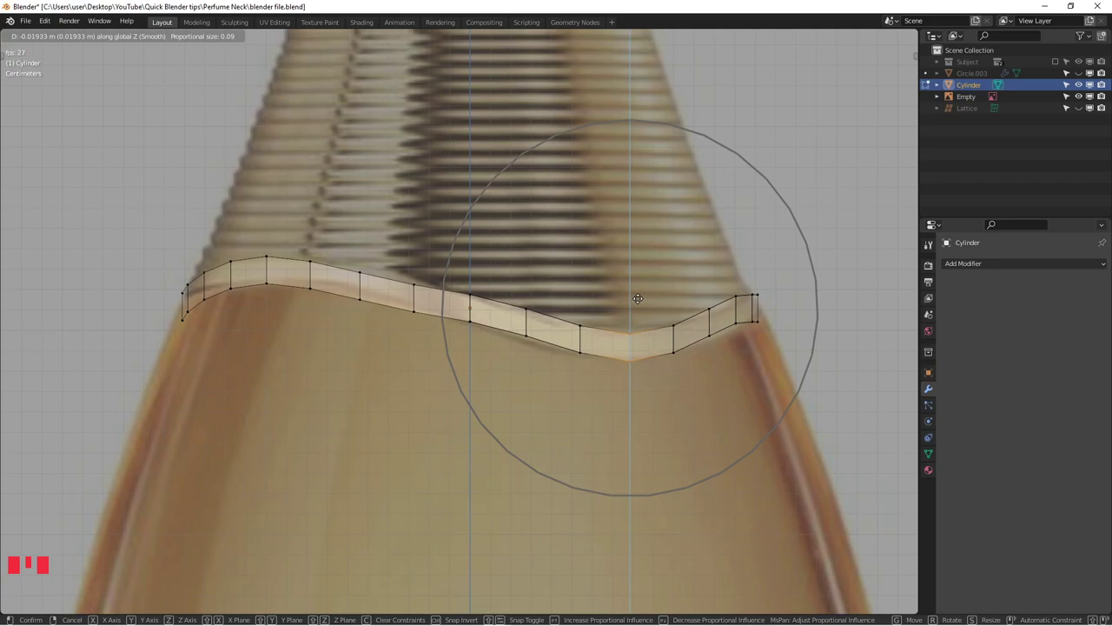
pyautogui.click(638, 299)
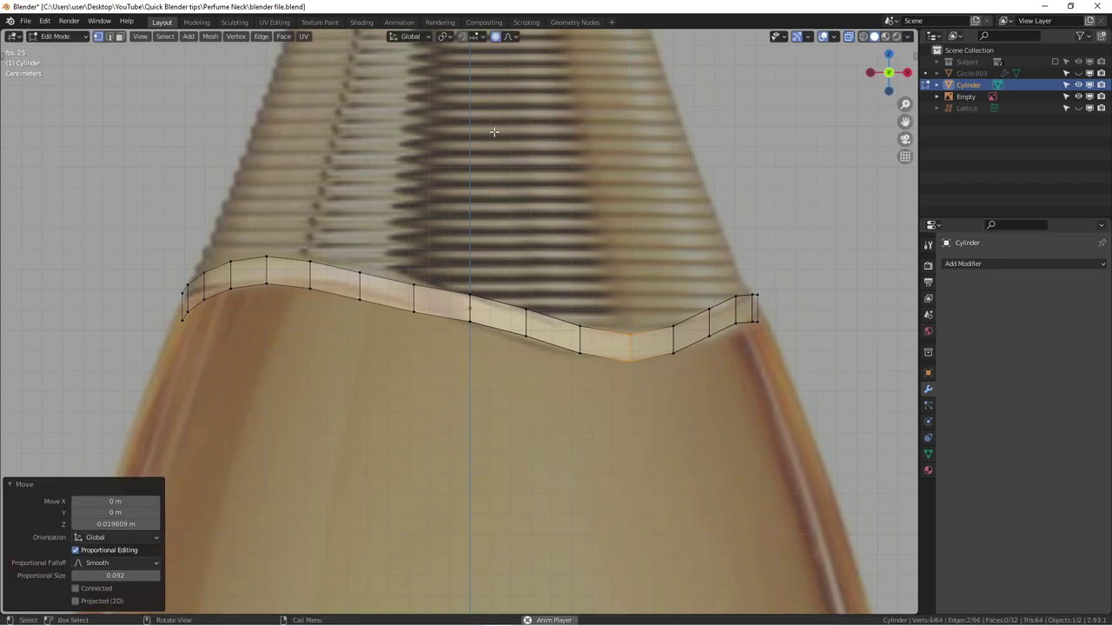
# Hide the left half of the band's vertices, keeping only the half right of the centre axis.
pyautogui.moveTo(532, 277); pyautogui.dragTo(285, 277, button='middle')
pyautogui.scroll(-2, 283, 284)
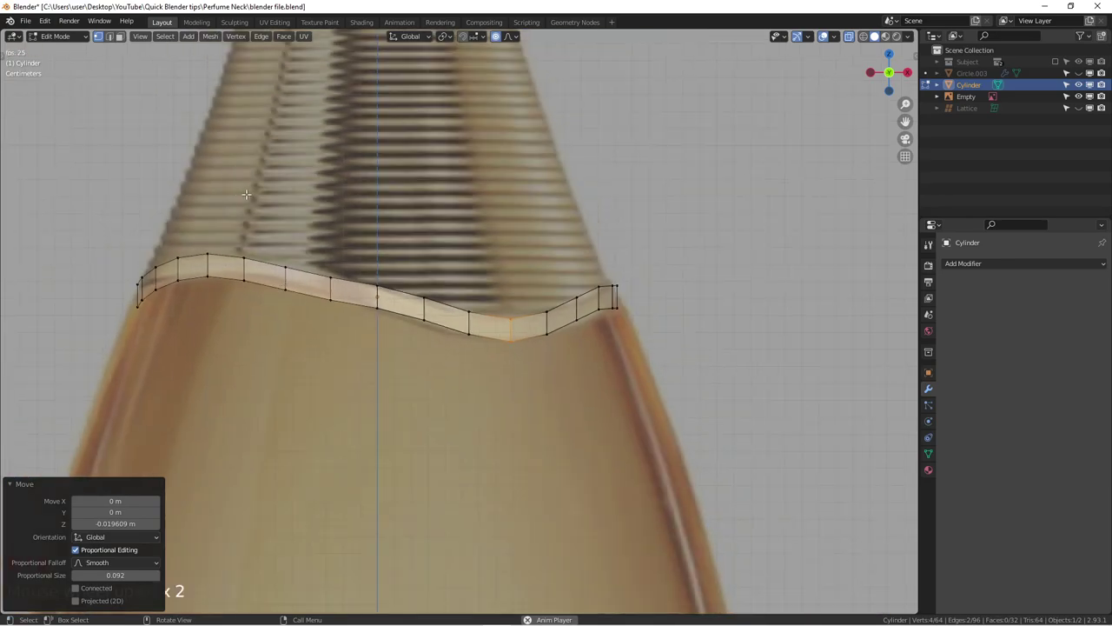
pyautogui.keyDown('shift'); pyautogui.moveTo(239, 195); pyautogui.dragTo(345, 186, button='middle'); pyautogui.keyUp('shift')
pyautogui.moveTo(177, 157); pyautogui.dragTo(476, 378)
pyautogui.press('h')
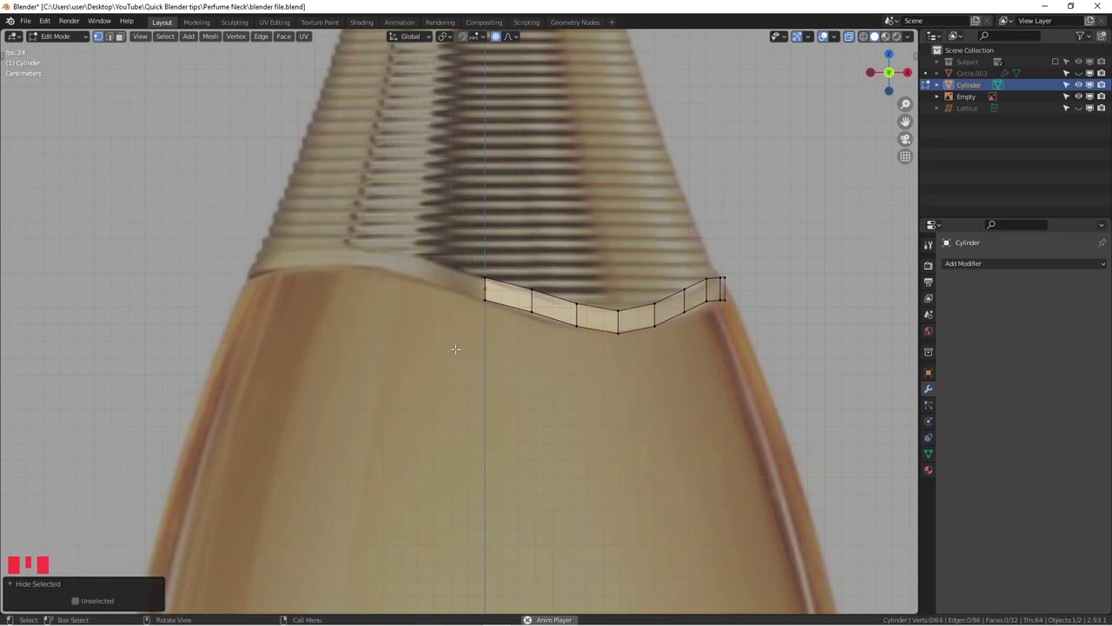
# Lower the vertices at the bottom of the right dip by about 0.0013 m along Z with proportional editing.
pyautogui.click(610, 304)
pyautogui.scroll(4, 611, 306)
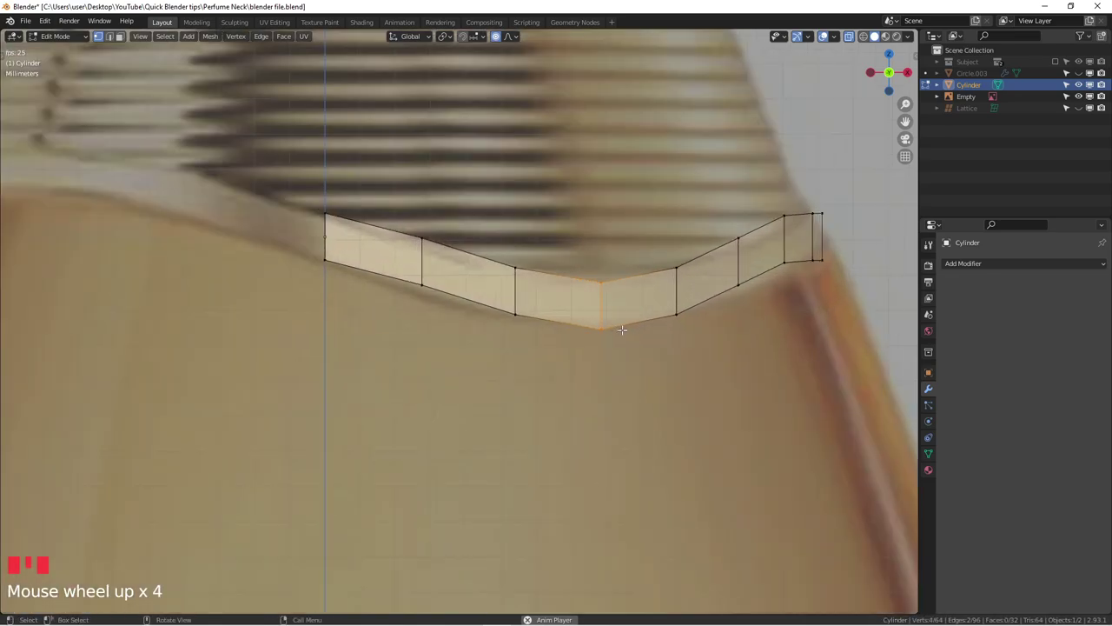
pyautogui.press('g')
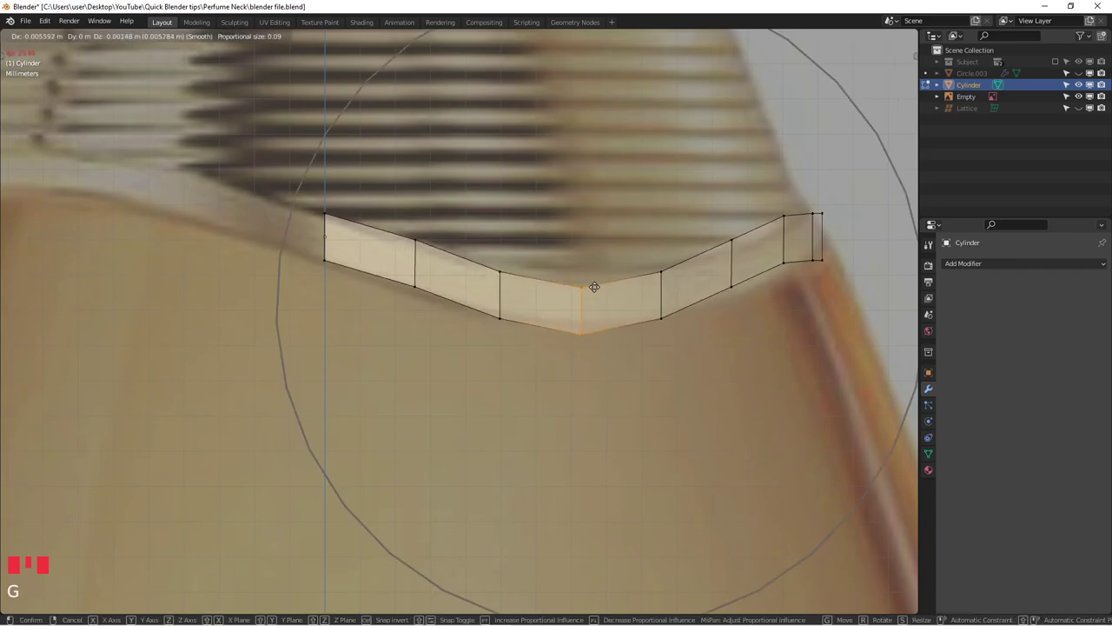
pyautogui.press('z')
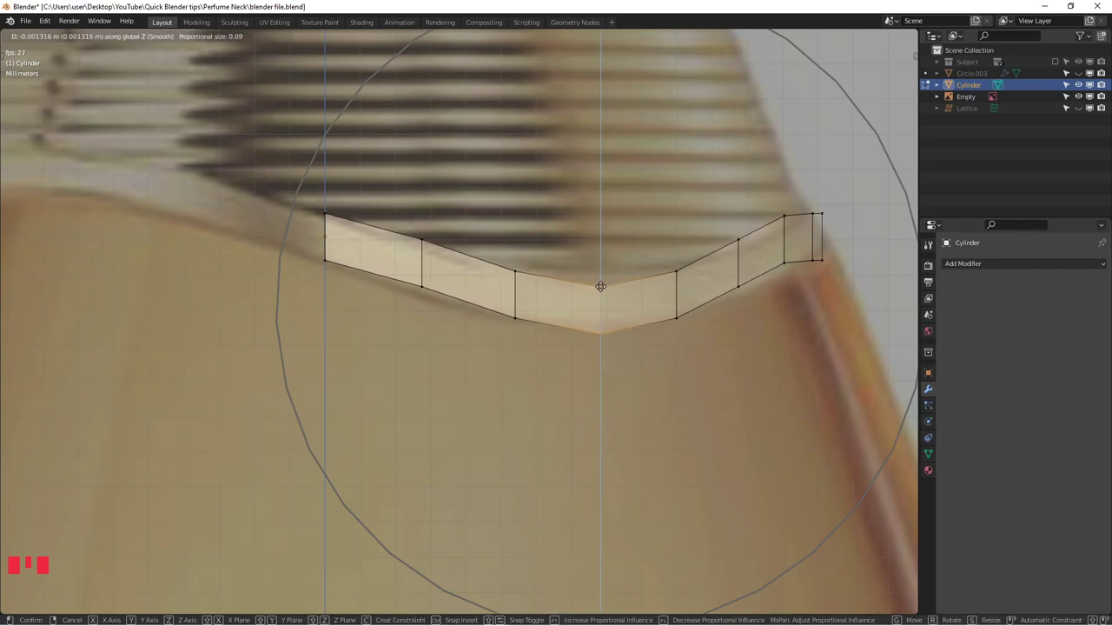
pyautogui.click(600, 286)
# Turn off proportional editing and lower the vertical edge just before the band's right end by about 0.0036 m along Z.
pyautogui.click(790, 270)
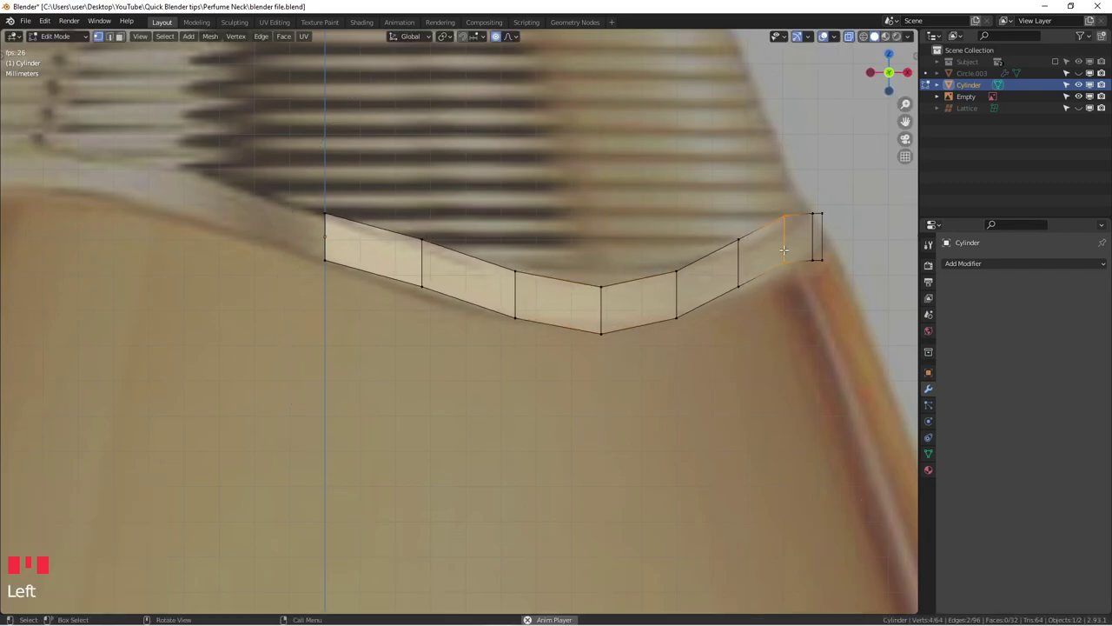
pyautogui.scroll(-2, 785, 250)
pyautogui.keyDown('shift'); pyautogui.moveTo(785, 250); pyautogui.dragTo(634, 288, button='middle'); pyautogui.keyUp('shift')
pyautogui.scroll(2, 627, 280)
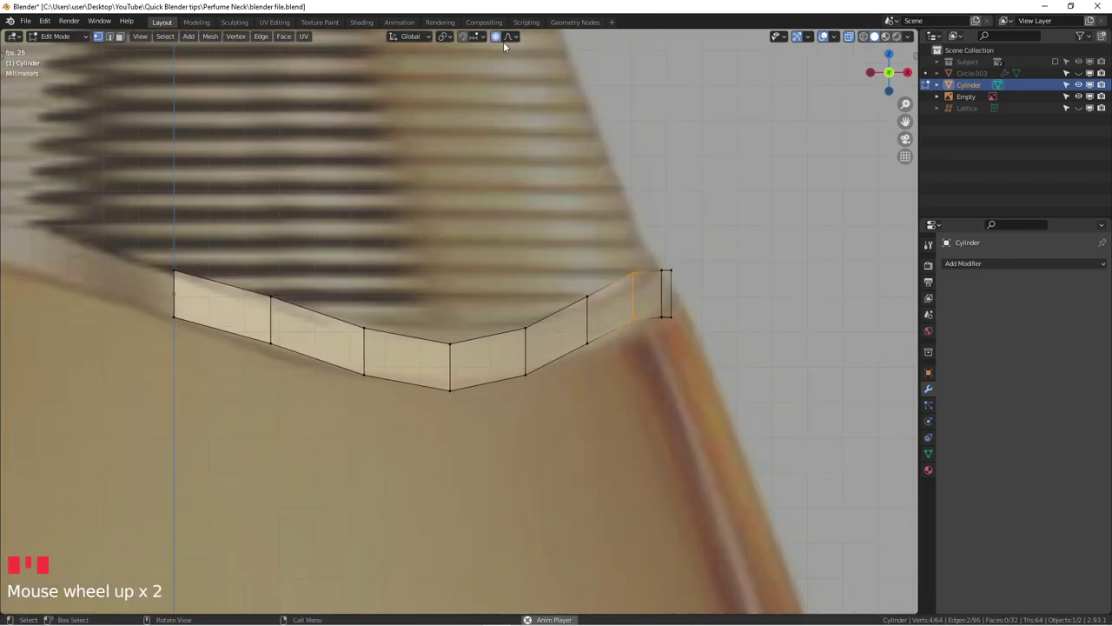
pyautogui.press('o')
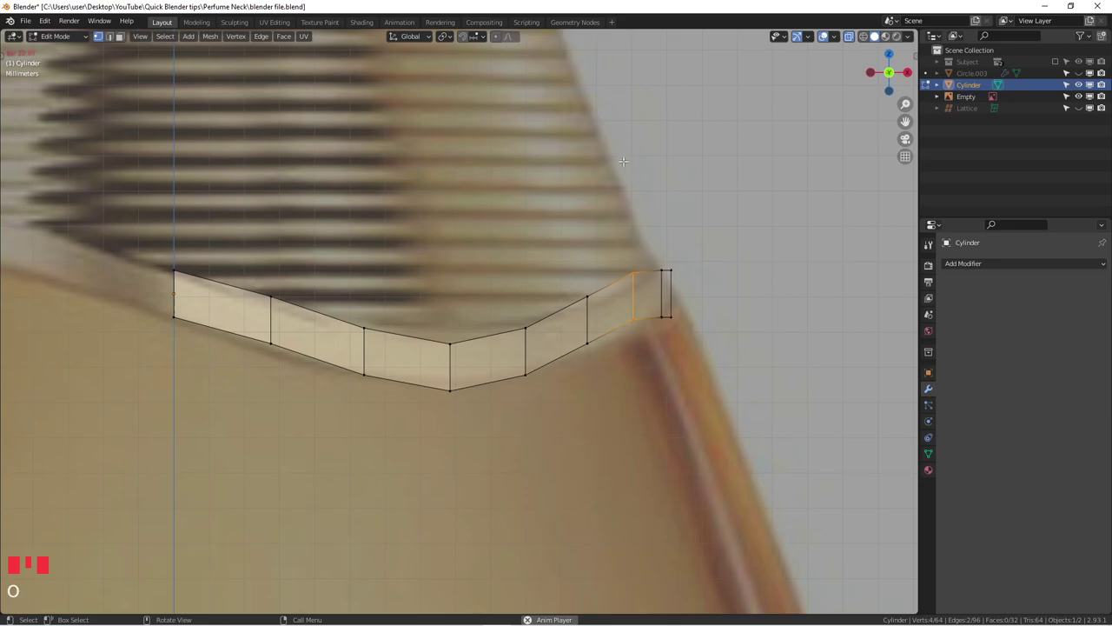
pyautogui.press('g')
pyautogui.press('z')
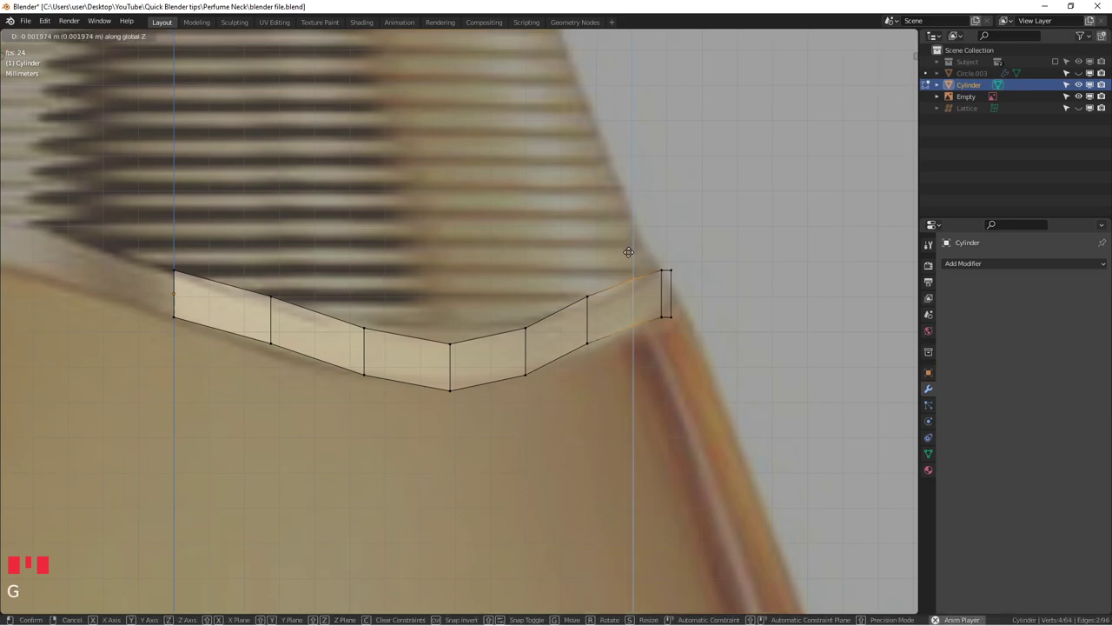
pyautogui.click(626, 257)
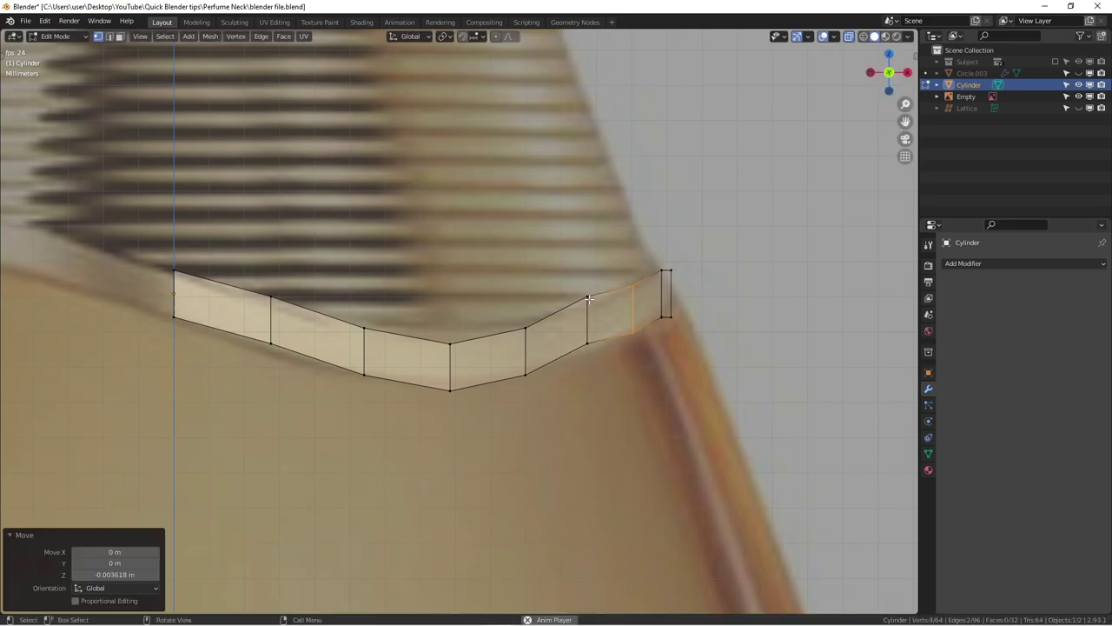
# Lower the next edge toward the dip by about 0.0031 m along Z and raise the dip's lowest edge slightly.
pyautogui.click(588, 335)
pyautogui.press('g')
pyautogui.press('z')
pyautogui.click(487, 286)
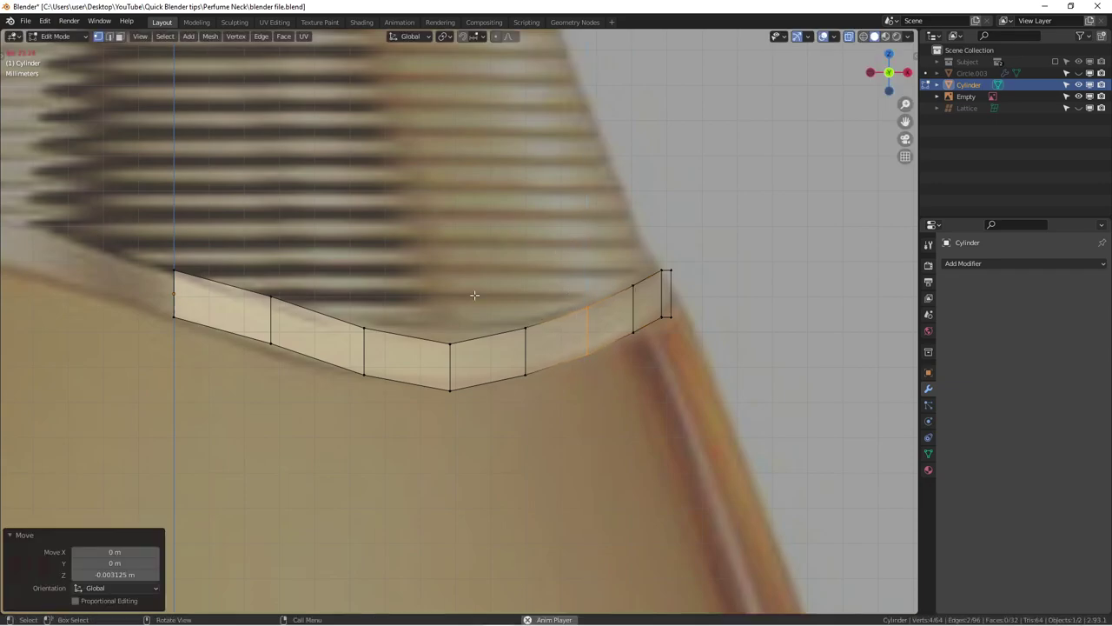
pyautogui.click(475, 407)
pyautogui.press('g')
pyautogui.press('z')
pyautogui.click(475, 373)
# Lower the first edge right of the centre axis by about 0.0025 m along Z and the following edge by about 0.0012 m.
pyautogui.keyDown('shift'); pyautogui.moveTo(301, 311); pyautogui.dragTo(433, 303, button='middle'); pyautogui.keyUp('shift')
pyautogui.click(417, 304)
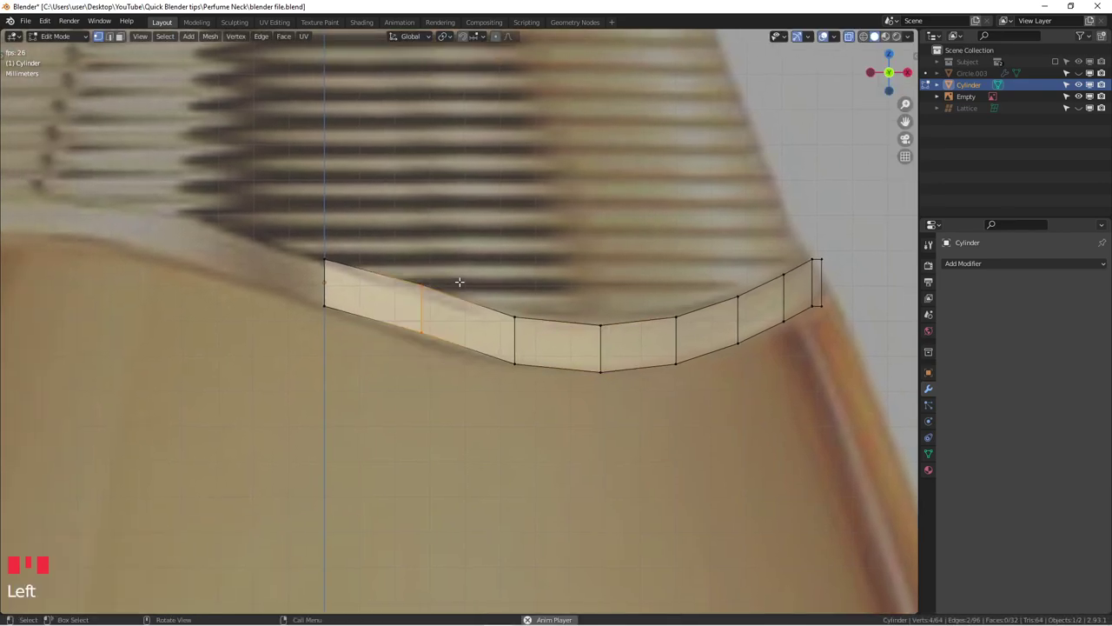
pyautogui.press('g')
pyautogui.click(469, 291)
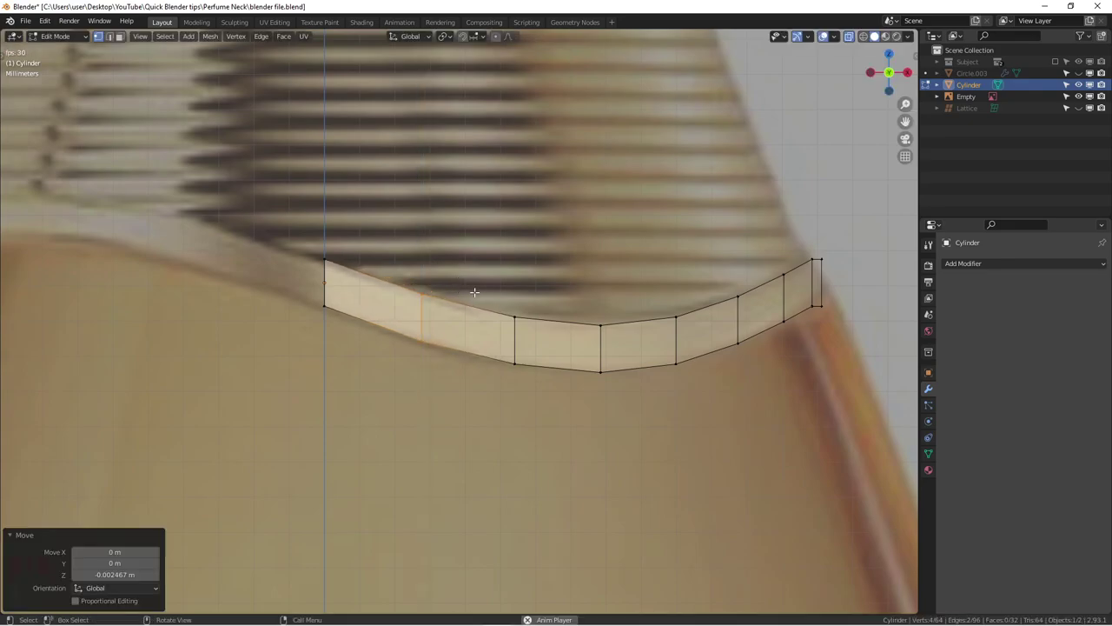
pyautogui.click(546, 379)
pyautogui.press('g')
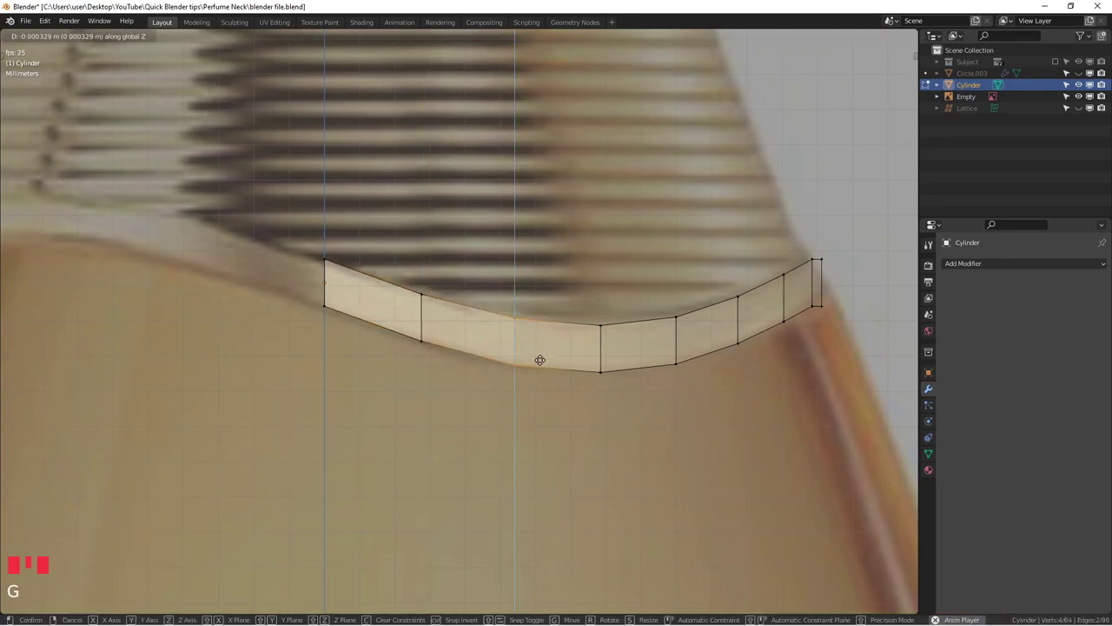
pyautogui.click(588, 331)
pyautogui.scroll(-3, 458, 306)
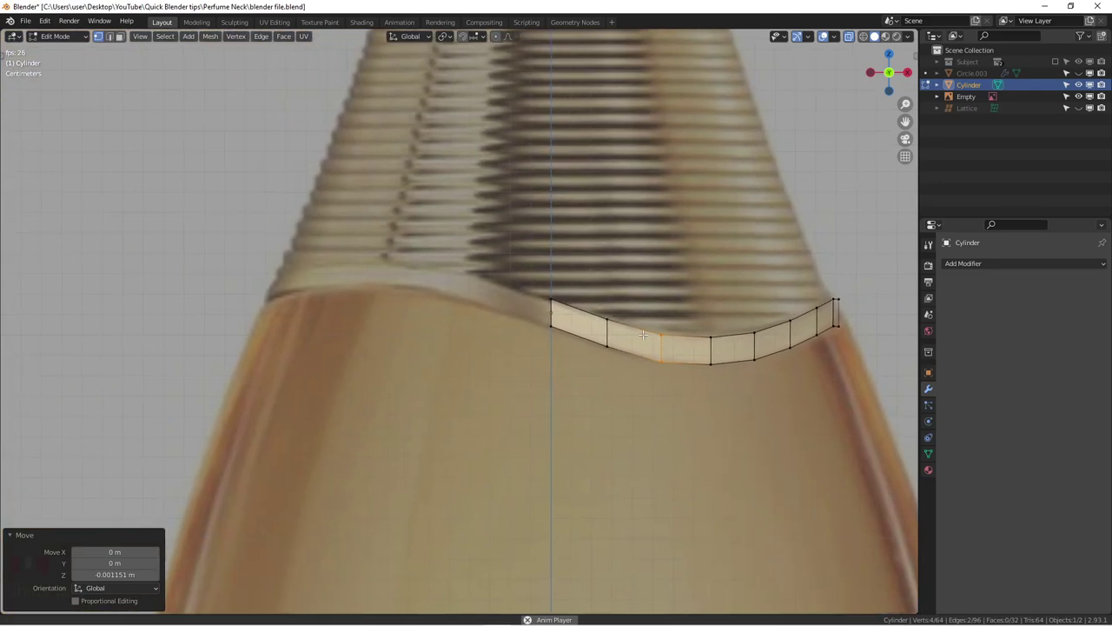
# Return to Object Mode and unhide the hidden Circle.003 and Lattice objects.
pyautogui.press('Tab')
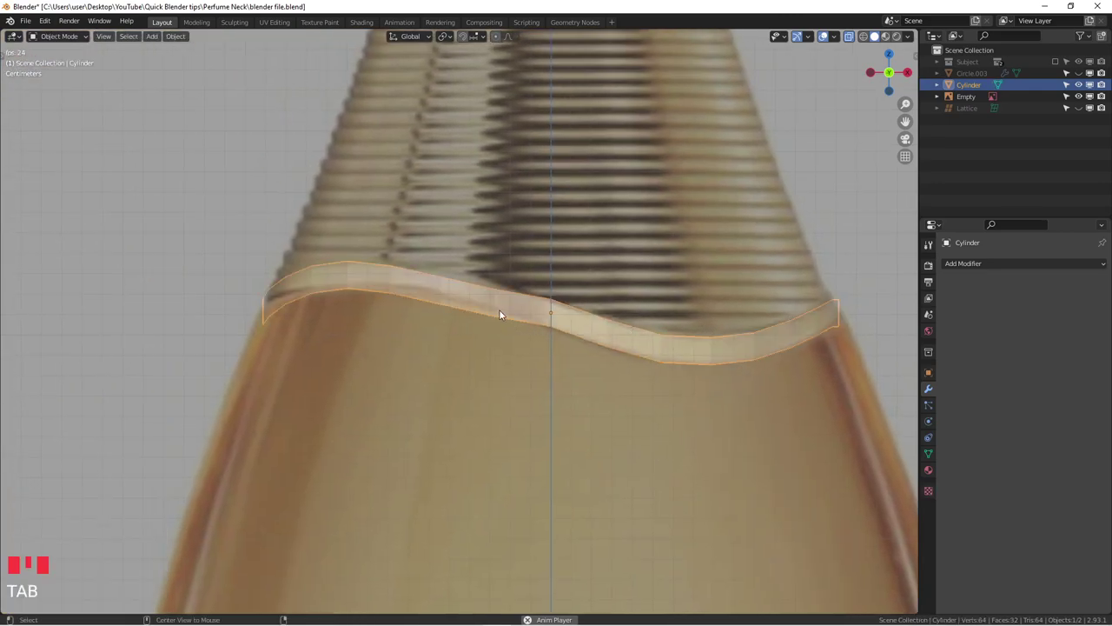
pyautogui.hotkey('alt', 'h')
pyautogui.click(638, 352)
pyautogui.click(641, 352)
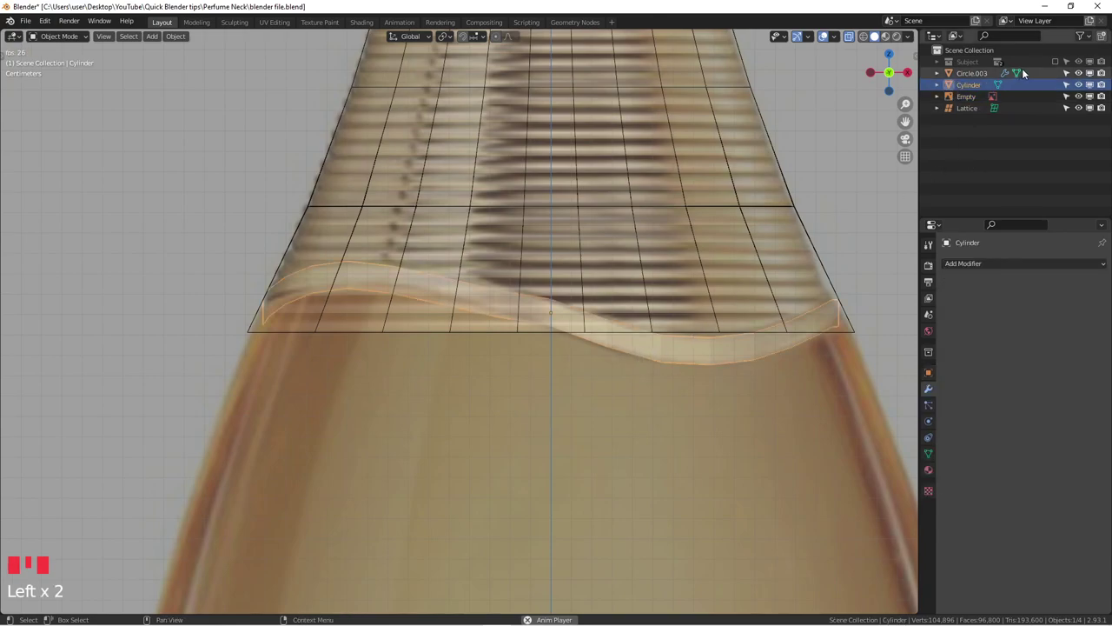
# Hide the Circle.003 and Lattice objects while keeping the Empty reference image visible.
pyautogui.click(681, 212)
pyautogui.click(683, 211)
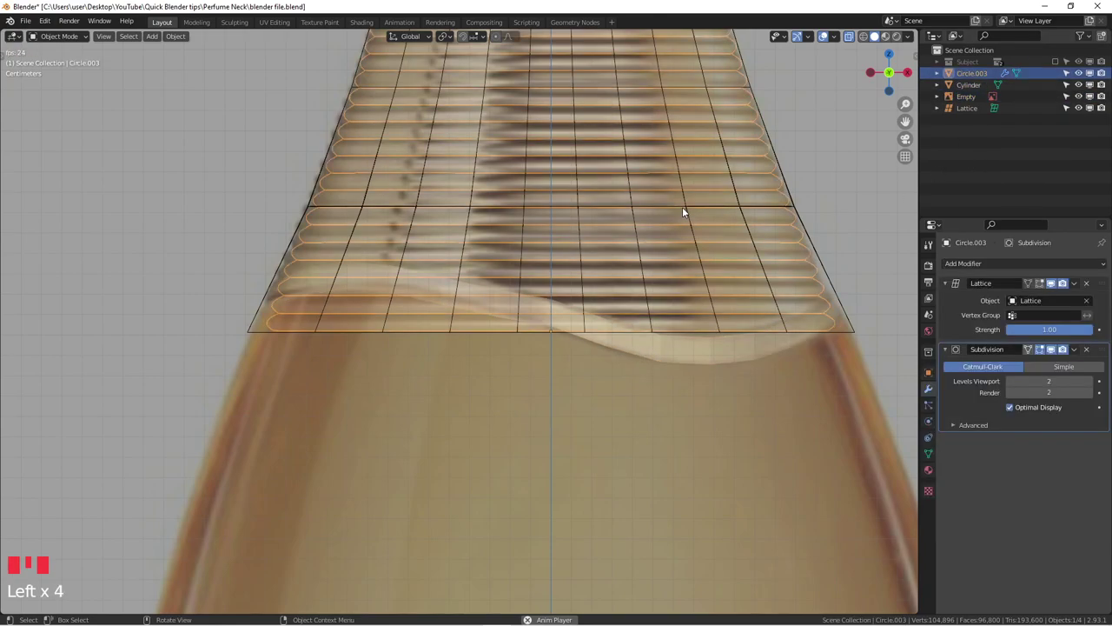
pyautogui.click(683, 209)
pyautogui.press('h')
pyautogui.press('h')
pyautogui.click(683, 205)
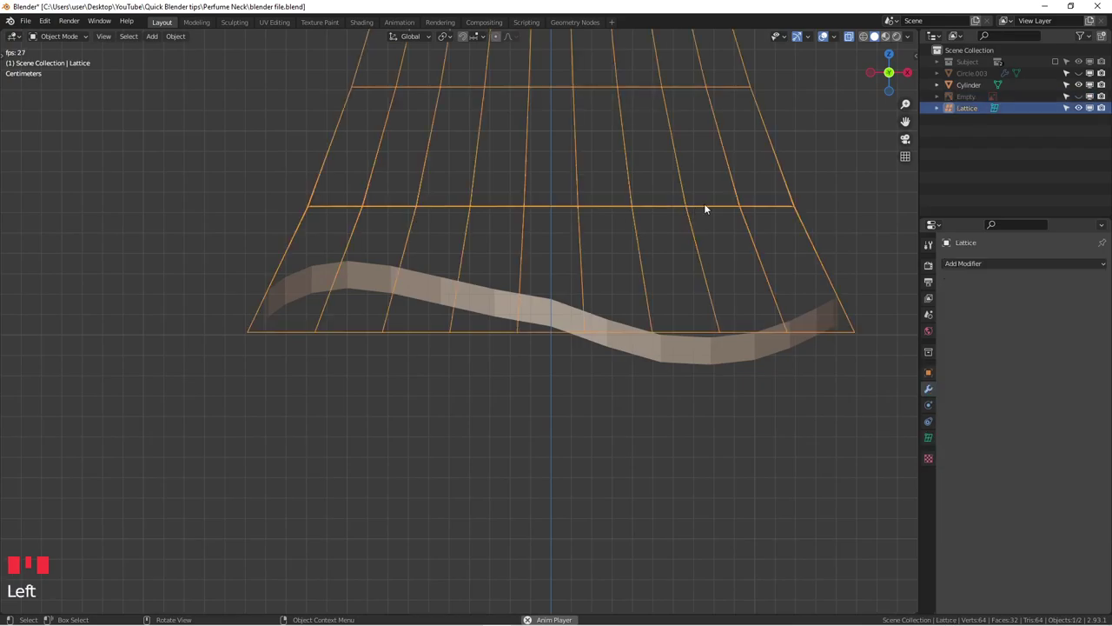
pyautogui.click(1078, 96)
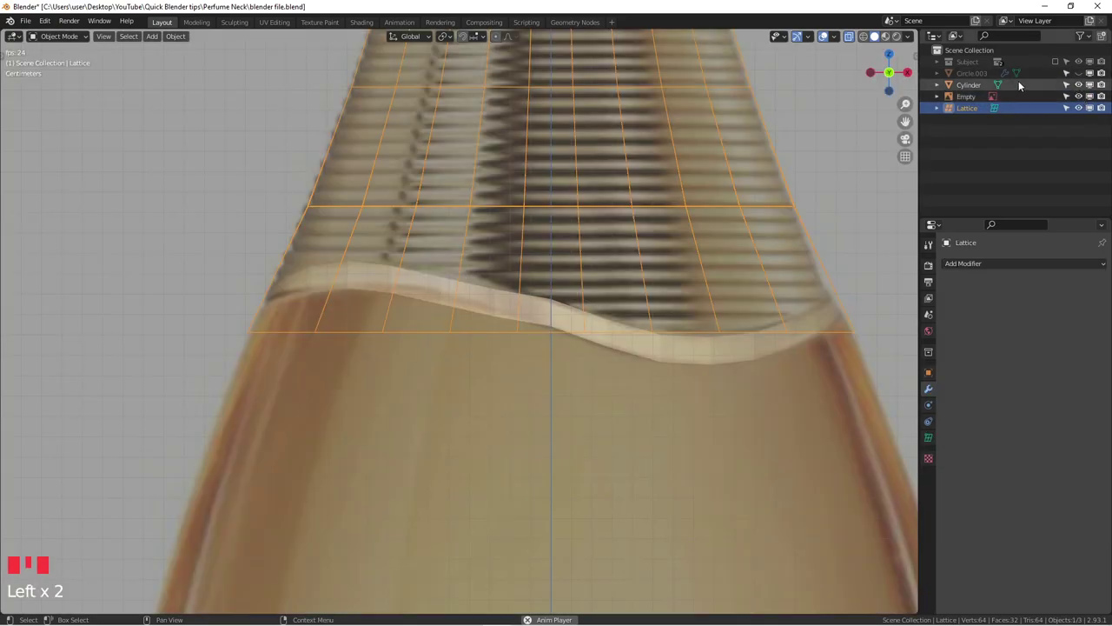
pyautogui.click(1079, 108)
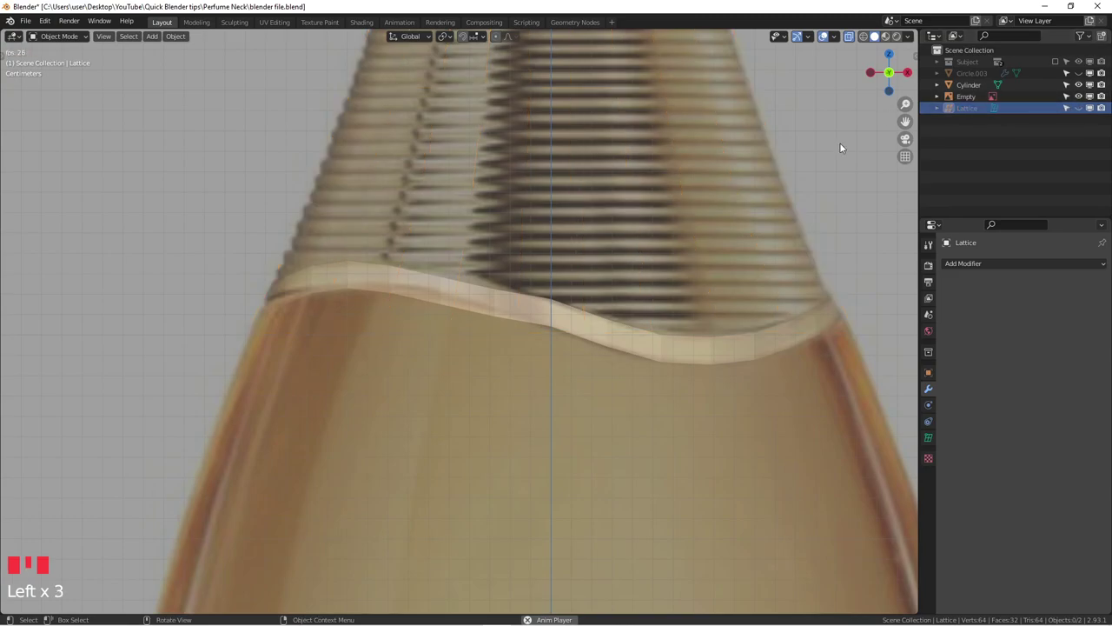
# Select the Cylinder, enter Edit Mode and reveal its hidden geometry.
pyautogui.scroll(2, 568, 321)
pyautogui.click(565, 311)
pyautogui.scroll(-1, 562, 308)
pyautogui.click(968, 85)
pyautogui.scroll(-1, 525, 316)
pyautogui.scroll(3, 392, 277)
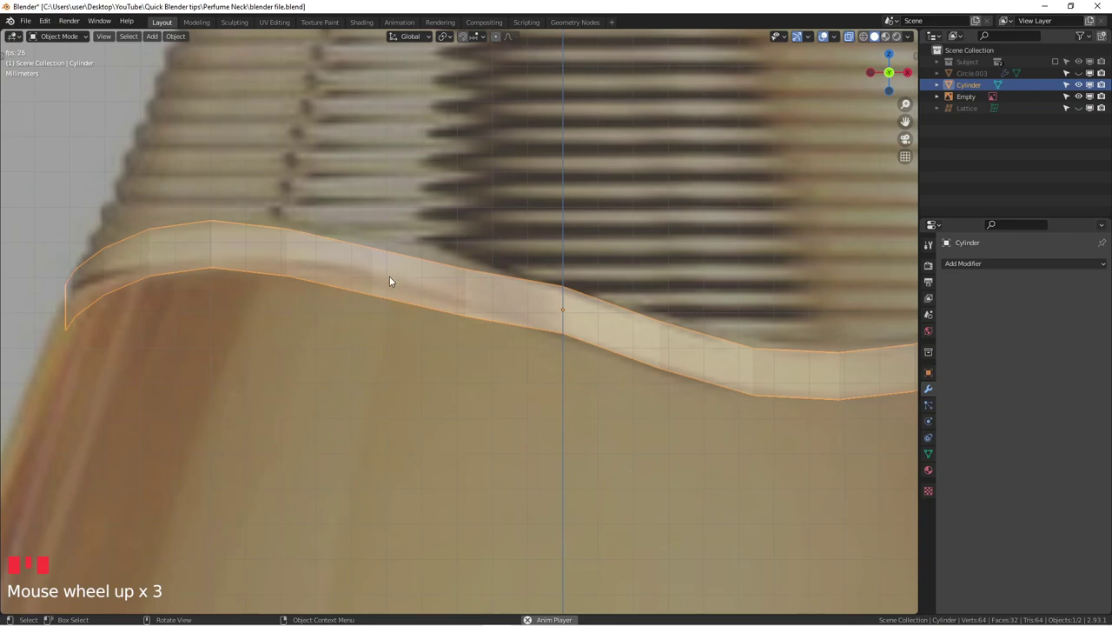
pyautogui.press('Tab')
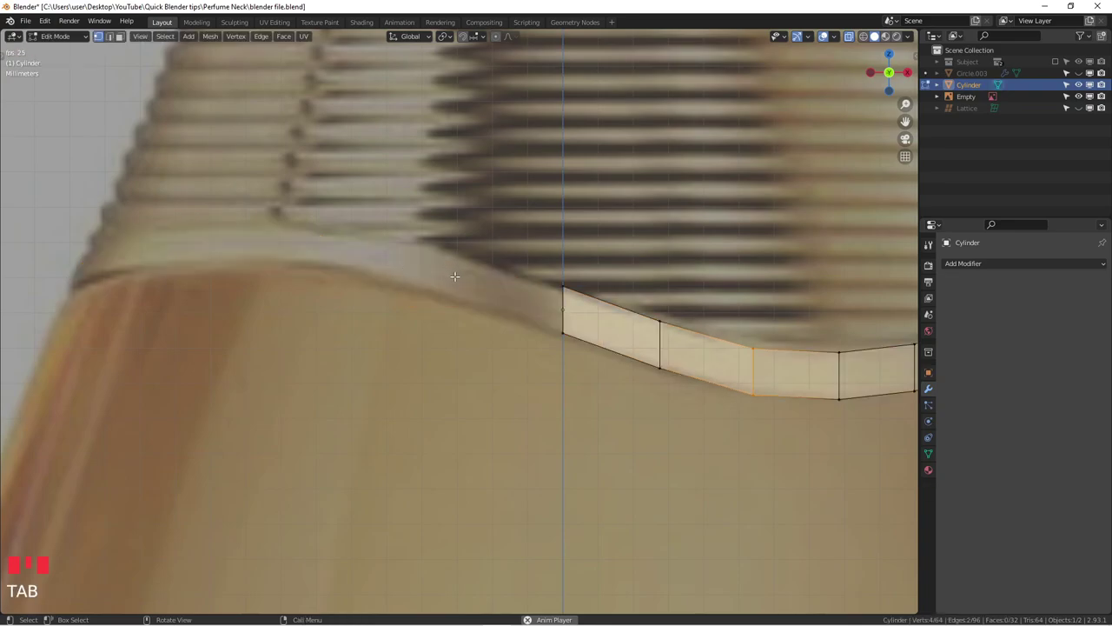
pyautogui.hotkey('alt', 'h')
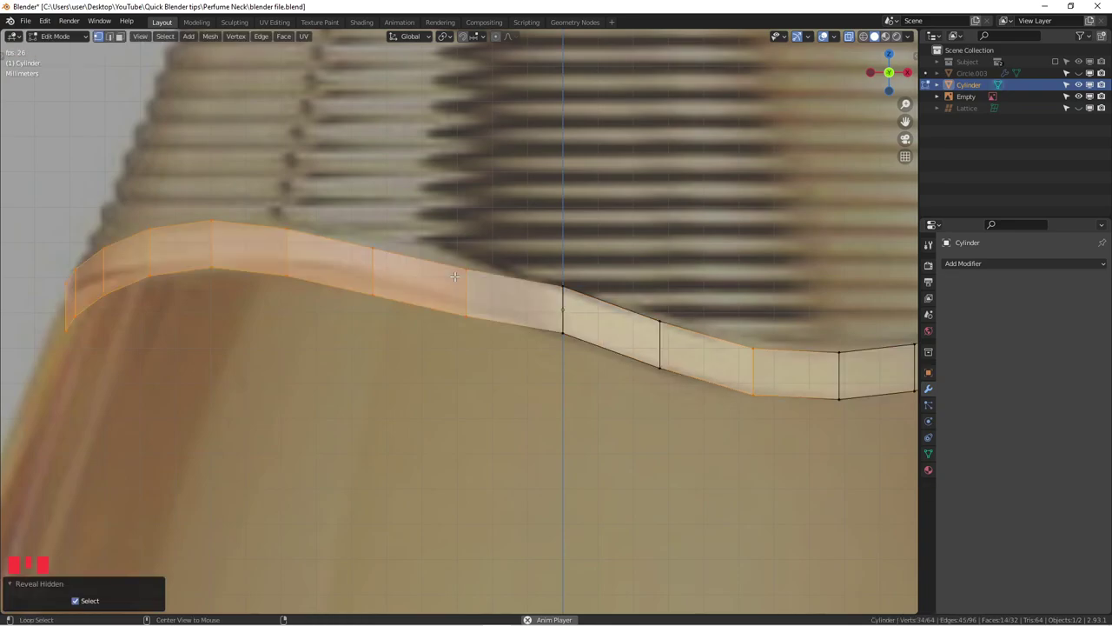
# Raise the first edge left of the centre axis slightly along Z and the next edge outward by about 0.0038 m.
pyautogui.click(480, 335)
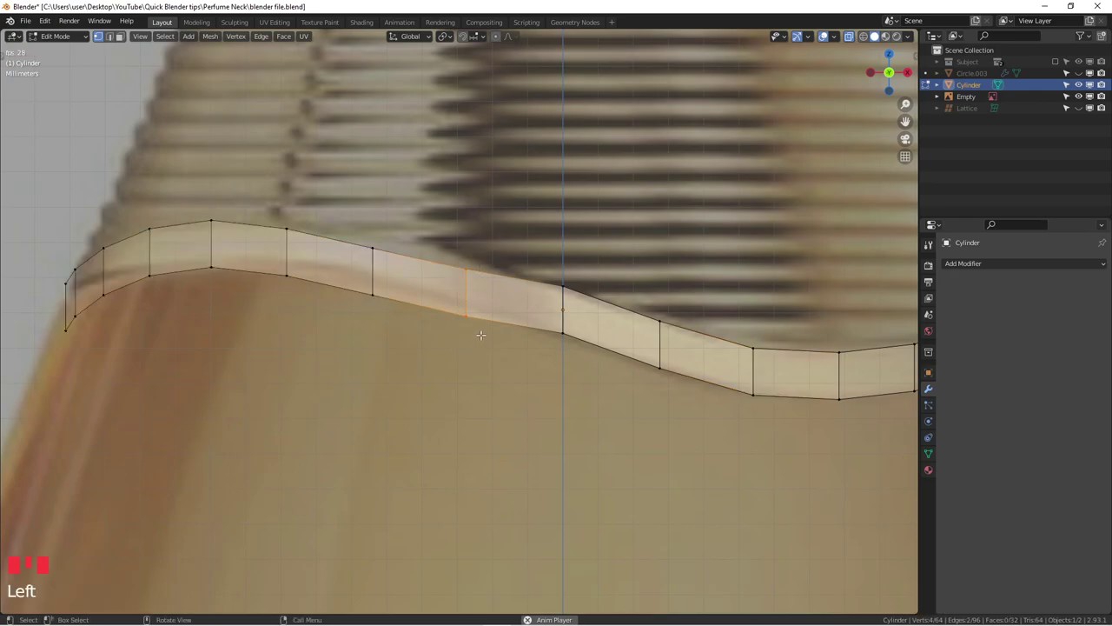
pyautogui.press('g')
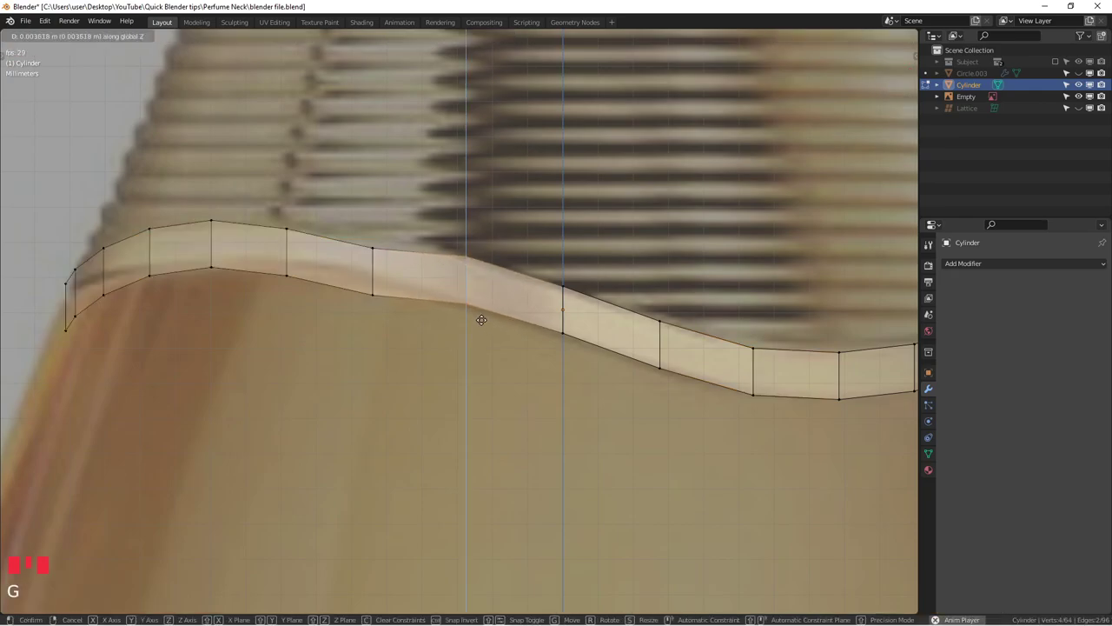
pyautogui.click(482, 322)
pyautogui.click(390, 320)
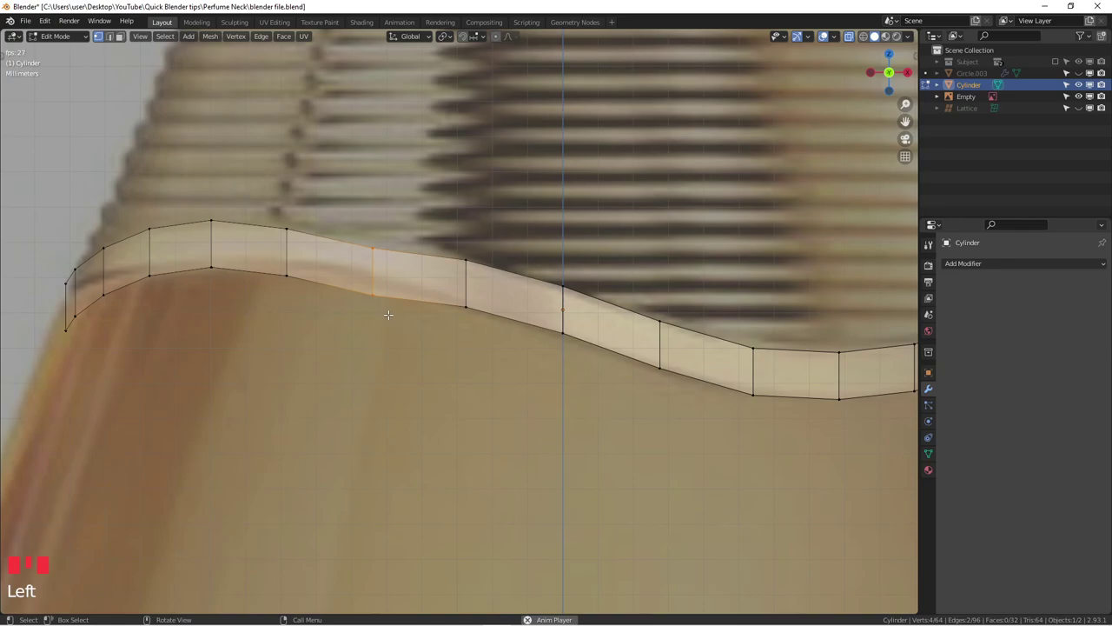
pyautogui.press('g')
pyautogui.click(385, 300)
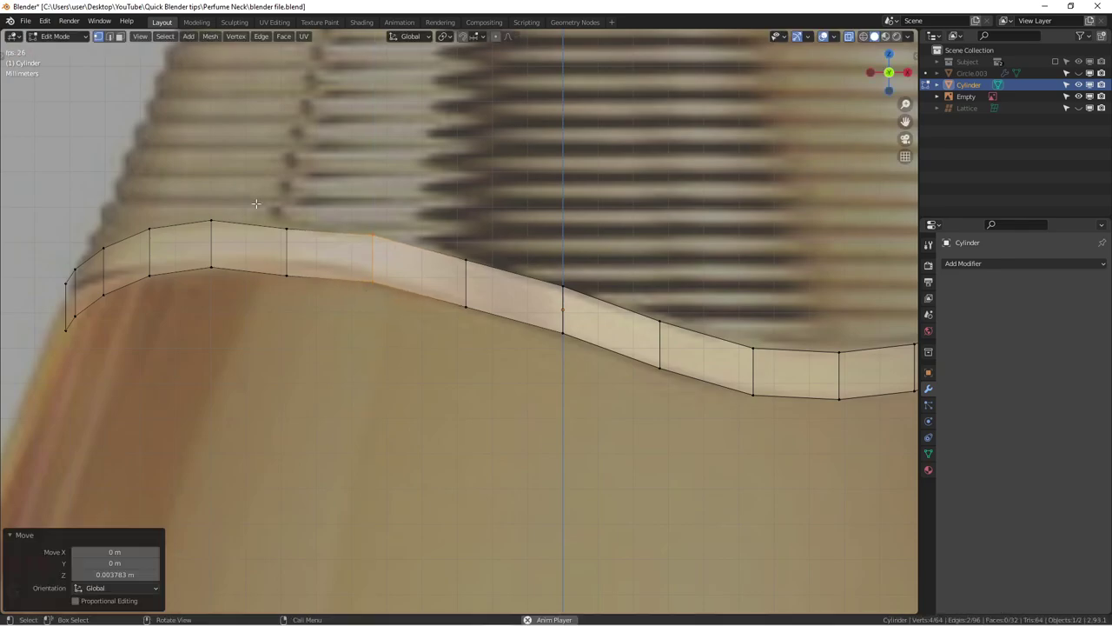
# Raise the third edge left of the centre axis by about 0.0025 m along Z to flatten the crest.
pyautogui.scroll(-2, 335, 316)
pyautogui.moveTo(335, 316); pyautogui.dragTo(356, 357, button='middle')
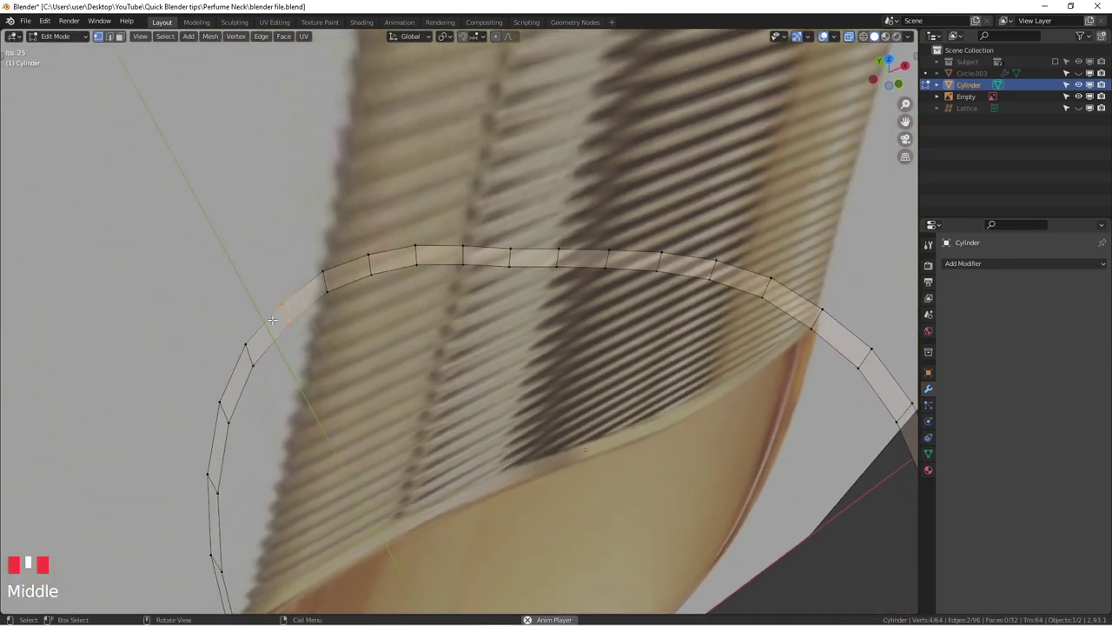
pyautogui.moveTo(244, 248); pyautogui.dragTo(286, 273, button='middle')
pyautogui.press('KP_1')
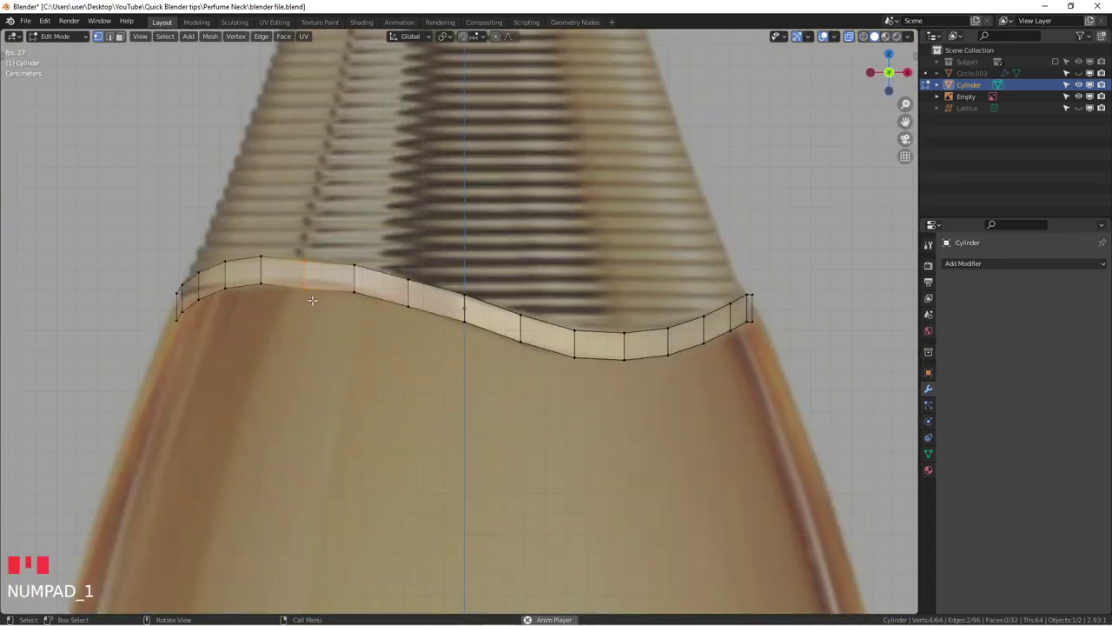
pyautogui.scroll(4, 314, 249)
pyautogui.press('g')
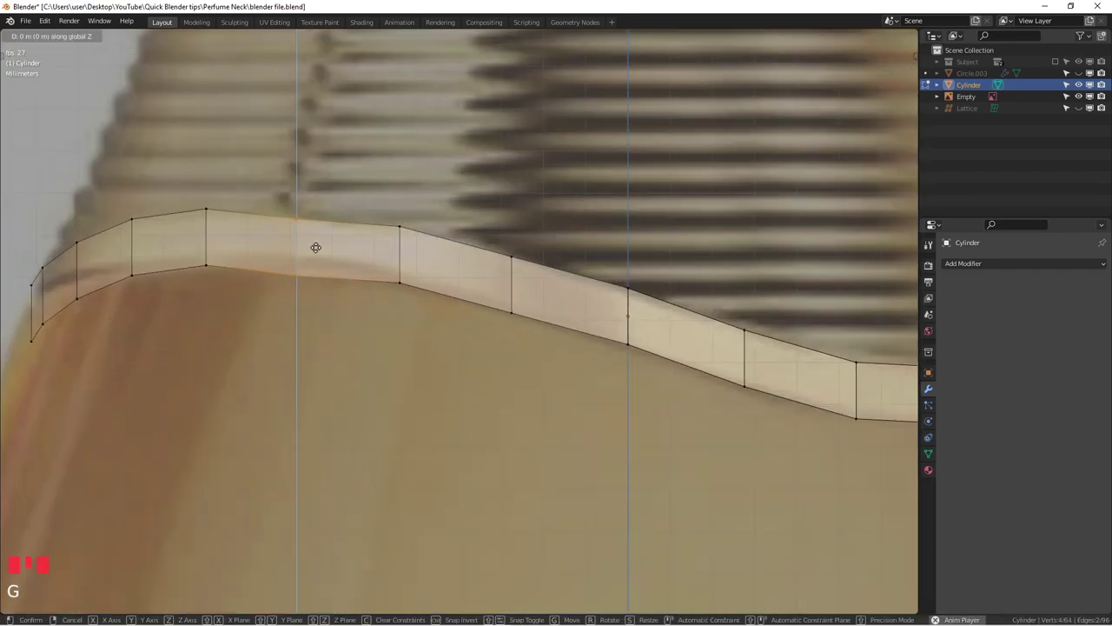
pyautogui.click(302, 239)
# Raise the third vertical edge from the band's left end by about 0.0015 m along Z to match the reference.
pyautogui.keyDown('ctrl'); pyautogui.scroll(4, 301, 239); pyautogui.keyUp('ctrl')
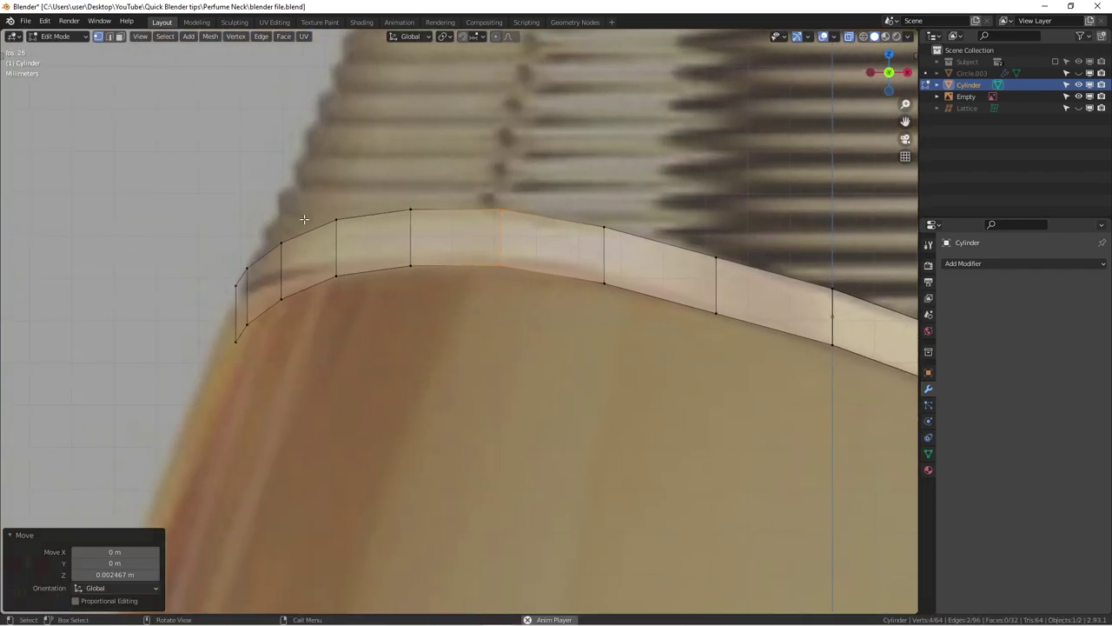
pyautogui.click(286, 301)
pyautogui.press('g')
pyautogui.press('x')
pyautogui.press('z')
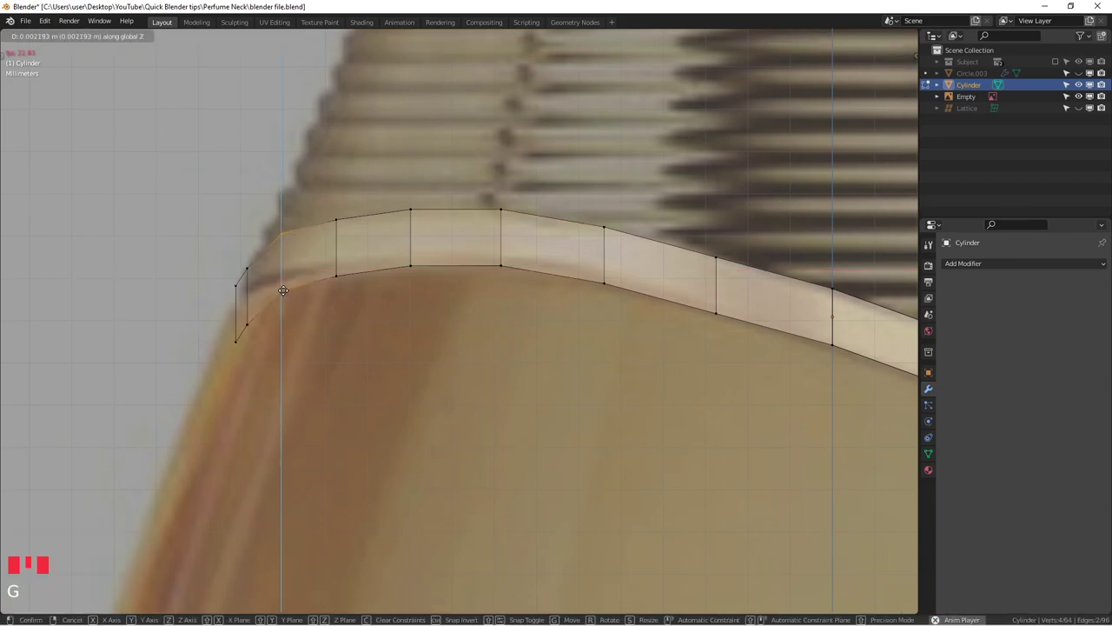
pyautogui.click(326, 236)
pyautogui.scroll(-6, 327, 236)
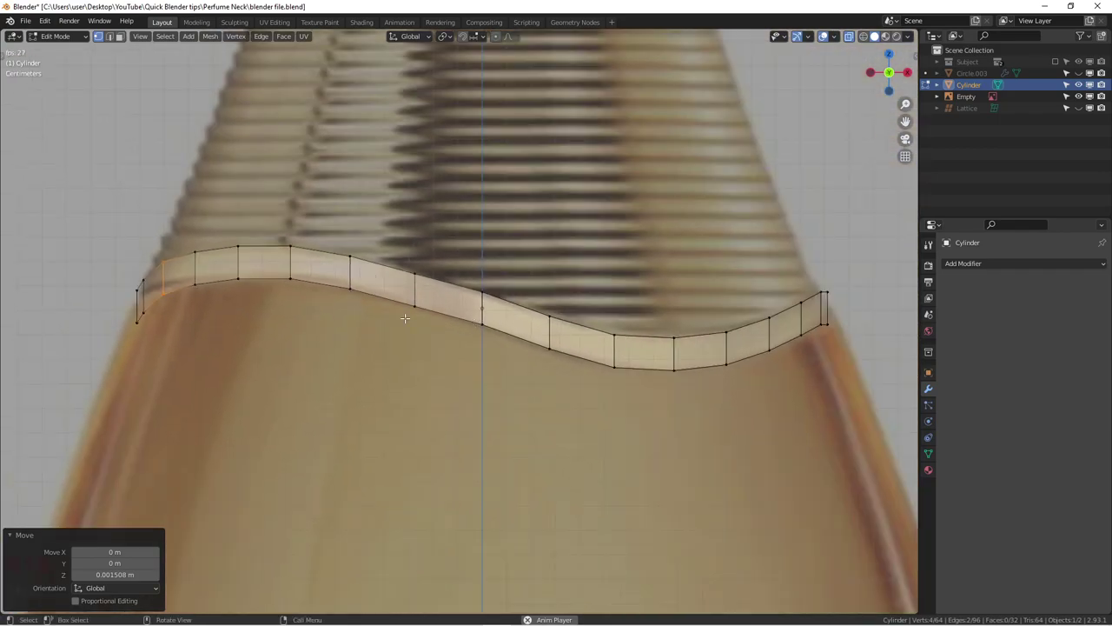
# Return to Object Mode, turn off X-ray and check the ring's shape from above and from the front.
pyautogui.press('Tab')
pyautogui.moveTo(452, 320); pyautogui.dragTo(489, 370, button='middle')
pyautogui.hotkey('alt', 'z')
pyautogui.scroll(-4, 517, 380)
pyautogui.moveTo(529, 481); pyautogui.dragTo(575, 462, button='middle')
pyautogui.press('KP_7')
pyautogui.scroll(4, 499, 414)
pyautogui.moveTo(499, 417)
pyautogui.mouseDown(button='middle')
pyautogui.moveTo(521, 383)
pyautogui.moveTo(506, 418)
pyautogui.mouseUp(button='middle')
pyautogui.press('KP_1')
# Examine the ring's mesh in Edit Mode from the top, the front and oblique angles against the reference.
pyautogui.press('Tab')
pyautogui.press('KP_7')
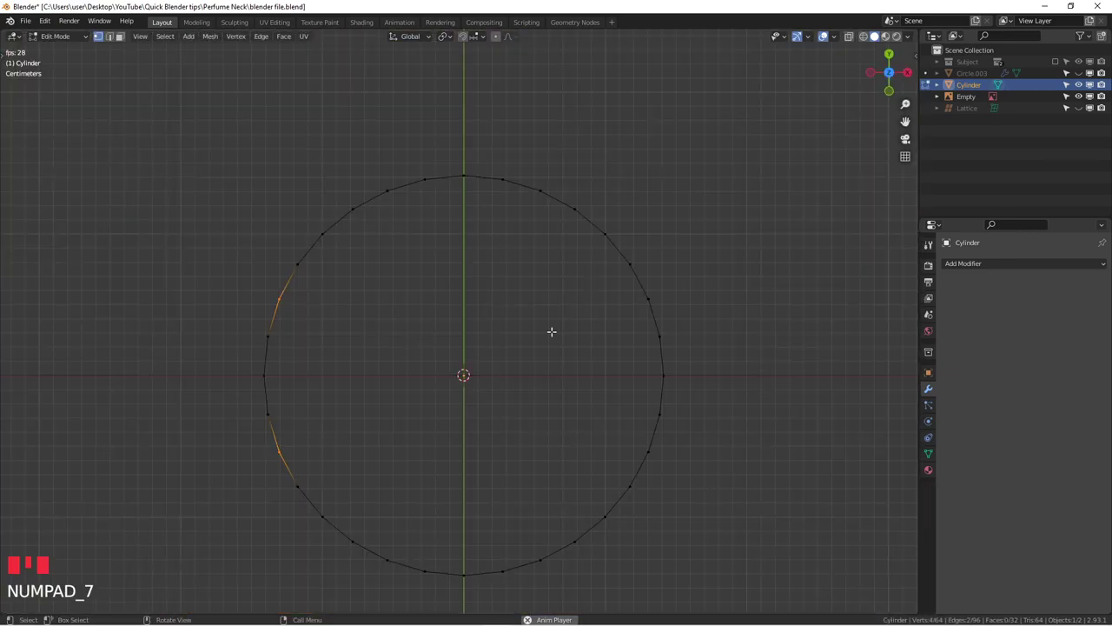
pyautogui.moveTo(564, 315); pyautogui.dragTo(470, 334, button='middle')
pyautogui.moveTo(264, 462); pyautogui.dragTo(347, 379, button='middle')
pyautogui.press('KP_1')
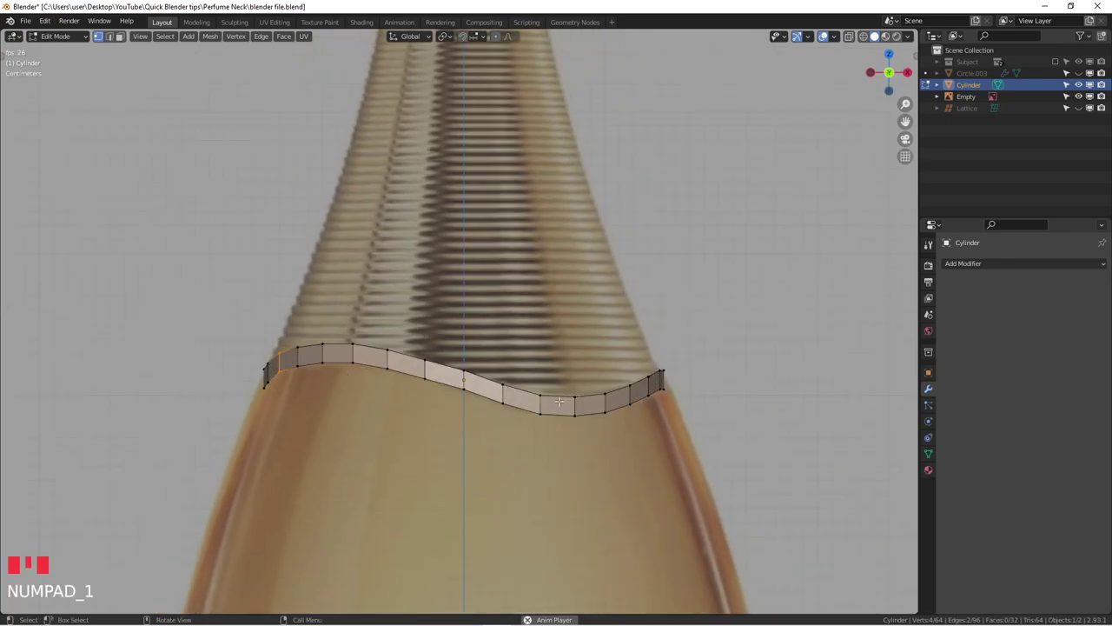
pyautogui.scroll(2, 485, 356)
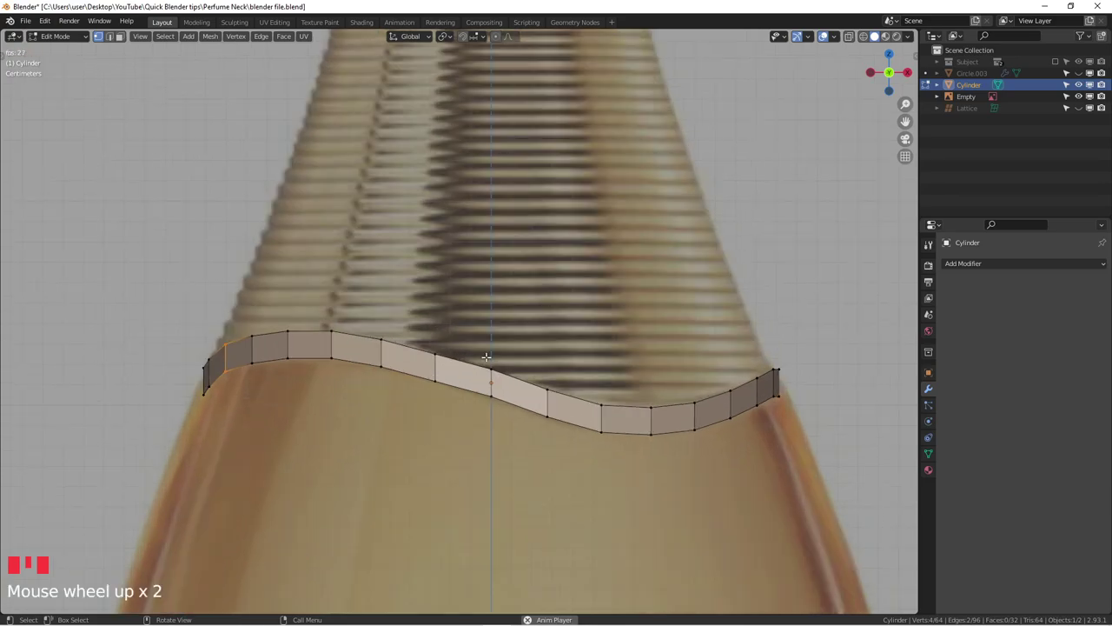
pyautogui.click(452, 366)
pyautogui.scroll(-1, 452, 365)
pyautogui.moveTo(452, 366); pyautogui.dragTo(770, 432, button='middle')
pyautogui.scroll(-3, 494, 401)
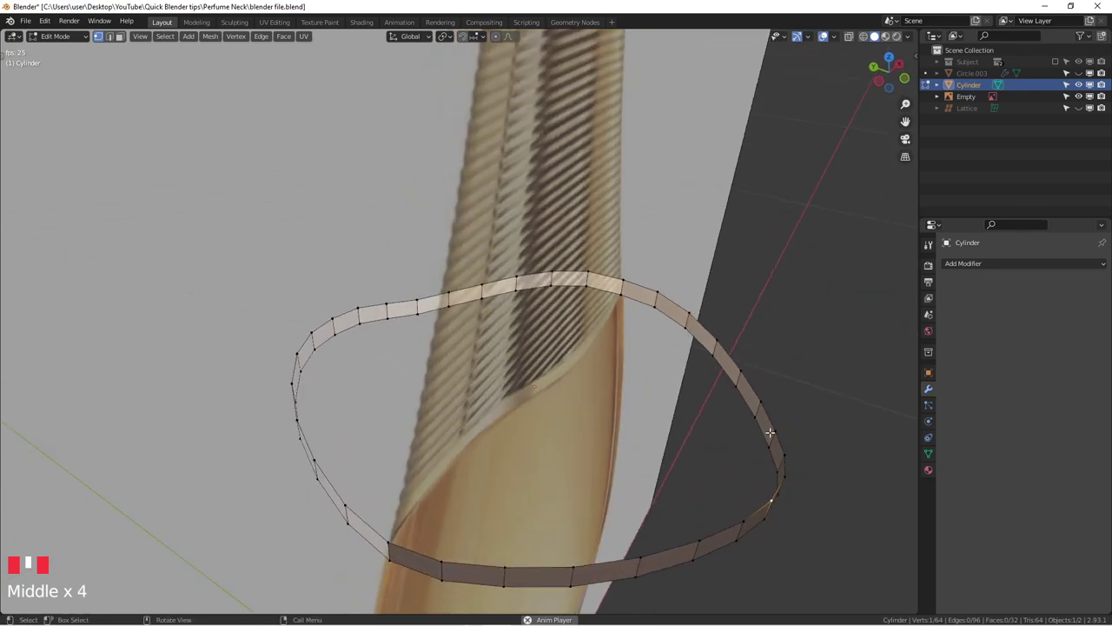
# Return to Object Mode and add a Solidify modifier to the Cylinder.
pyautogui.press('Tab')
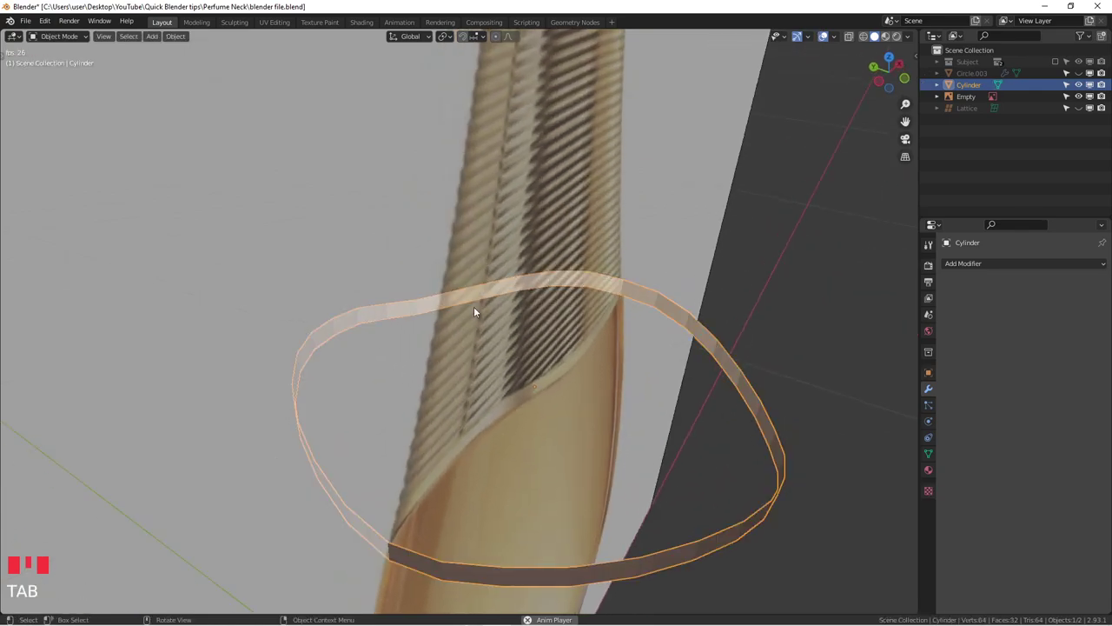
pyautogui.moveTo(492, 301); pyautogui.dragTo(405, 458, button='middle')
pyautogui.scroll(-1, 362, 371)
pyautogui.moveTo(362, 370); pyautogui.dragTo(542, 250, button='middle')
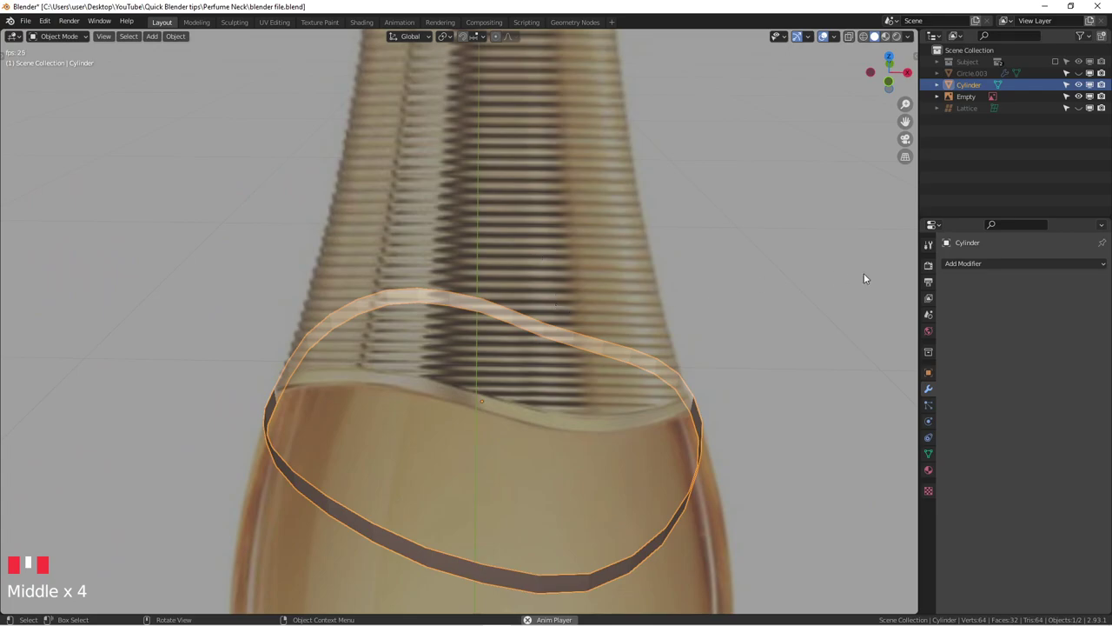
pyautogui.click(1006, 263)
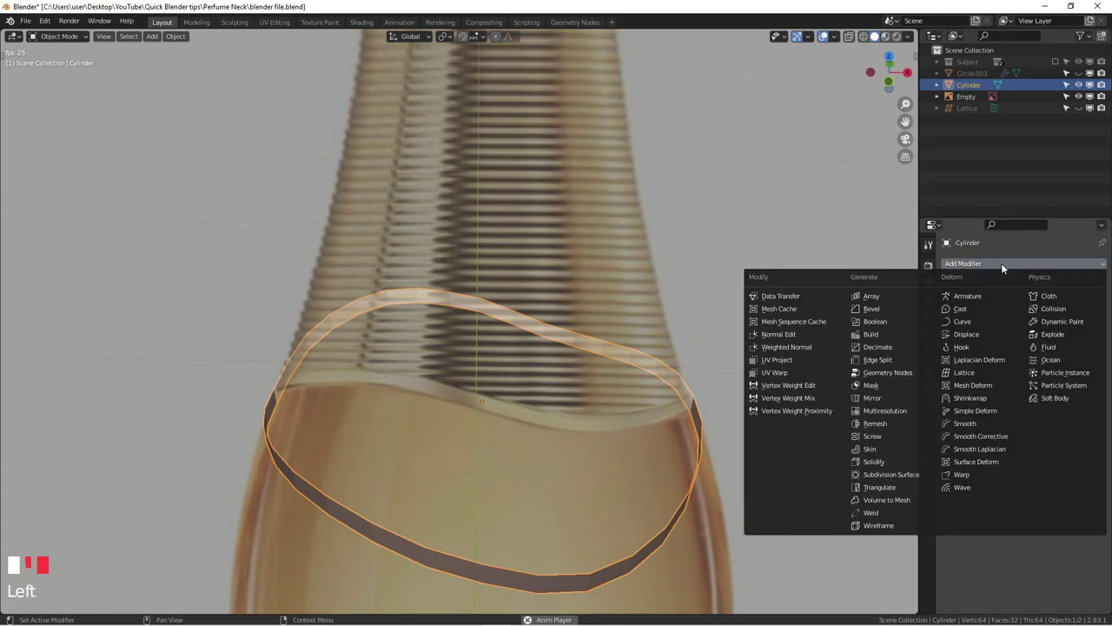
pyautogui.click(887, 464)
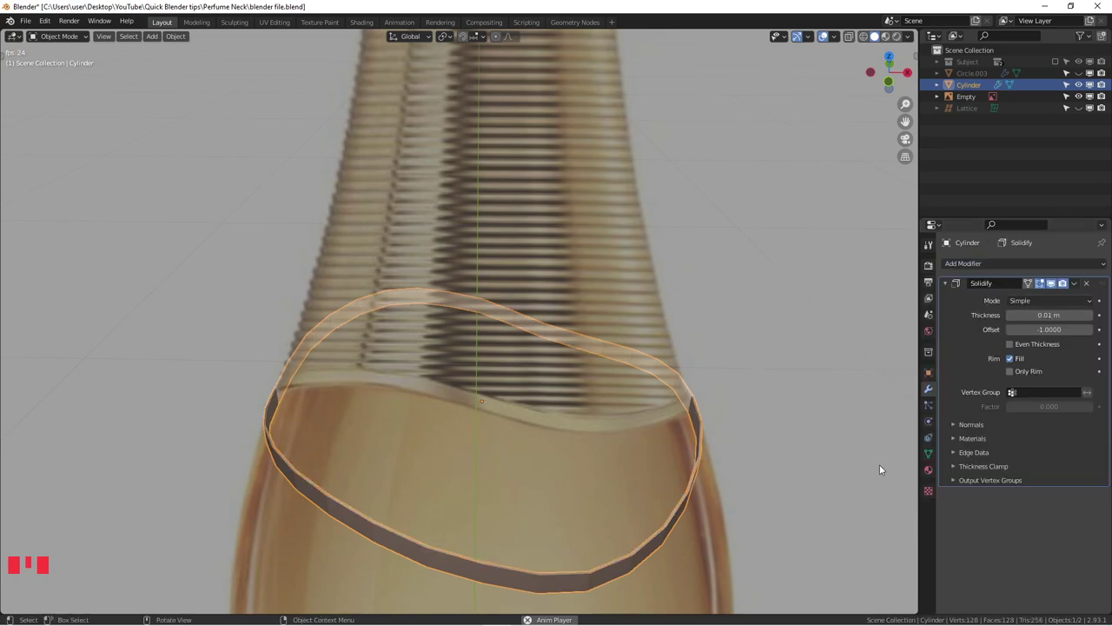
# Set the Solidify thickness to 0.02 m and compare the band with the reference from the front.
pyautogui.scroll(3, 691, 488)
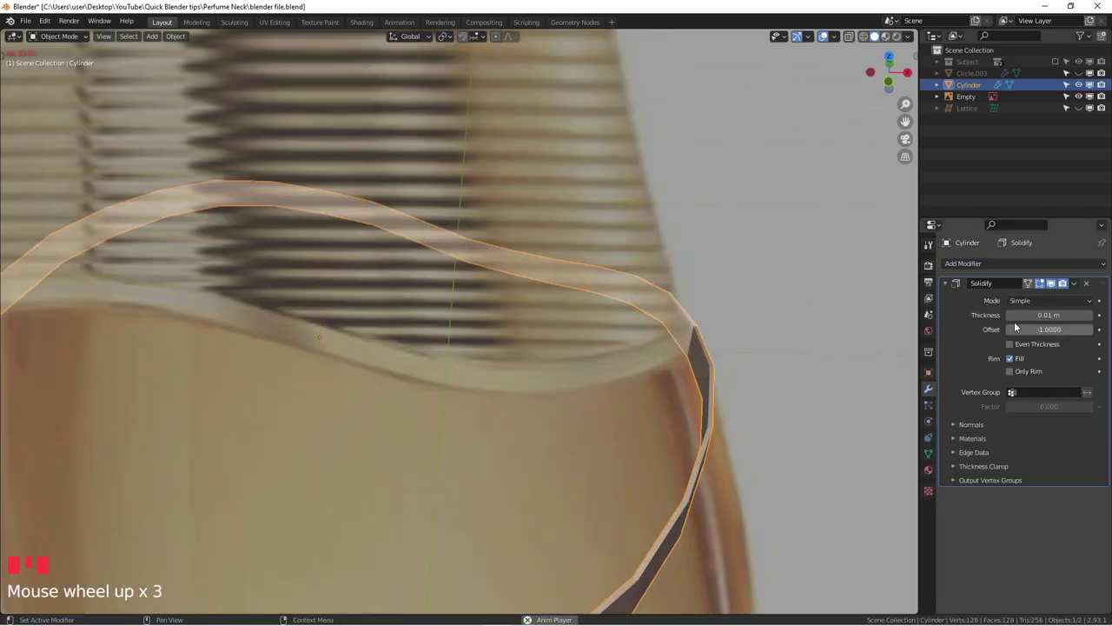
pyautogui.click(1049, 314)
pyautogui.moveTo(1049, 315); pyautogui.dragTo(1087, 318)
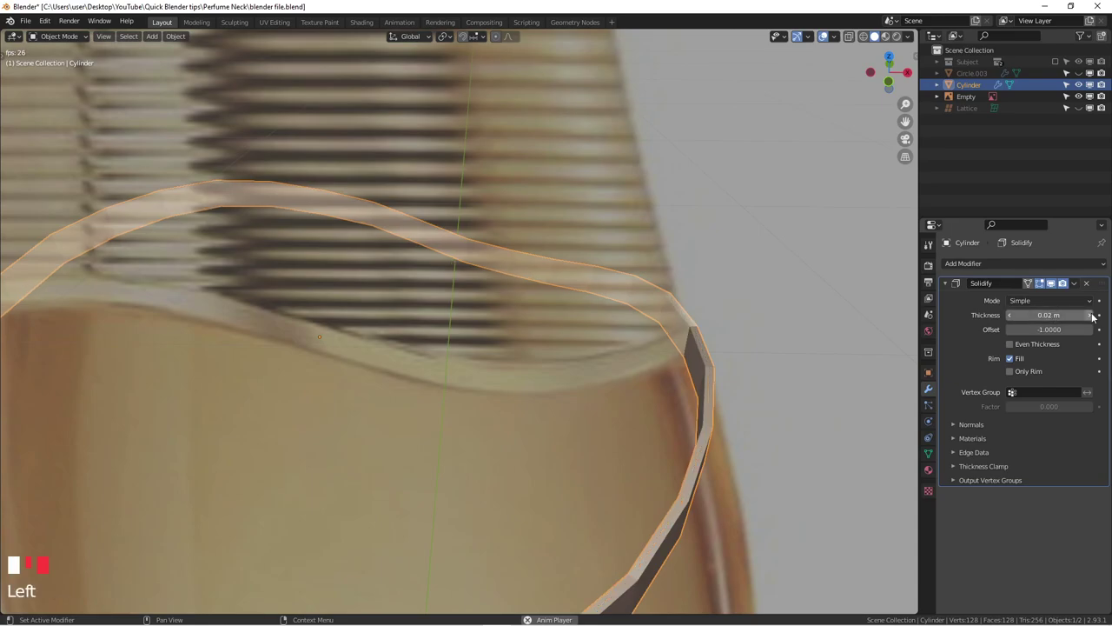
pyautogui.moveTo(660, 330); pyautogui.dragTo(522, 314, button='middle')
pyautogui.scroll(-2, 530, 318)
pyautogui.scroll(-2, 526, 323)
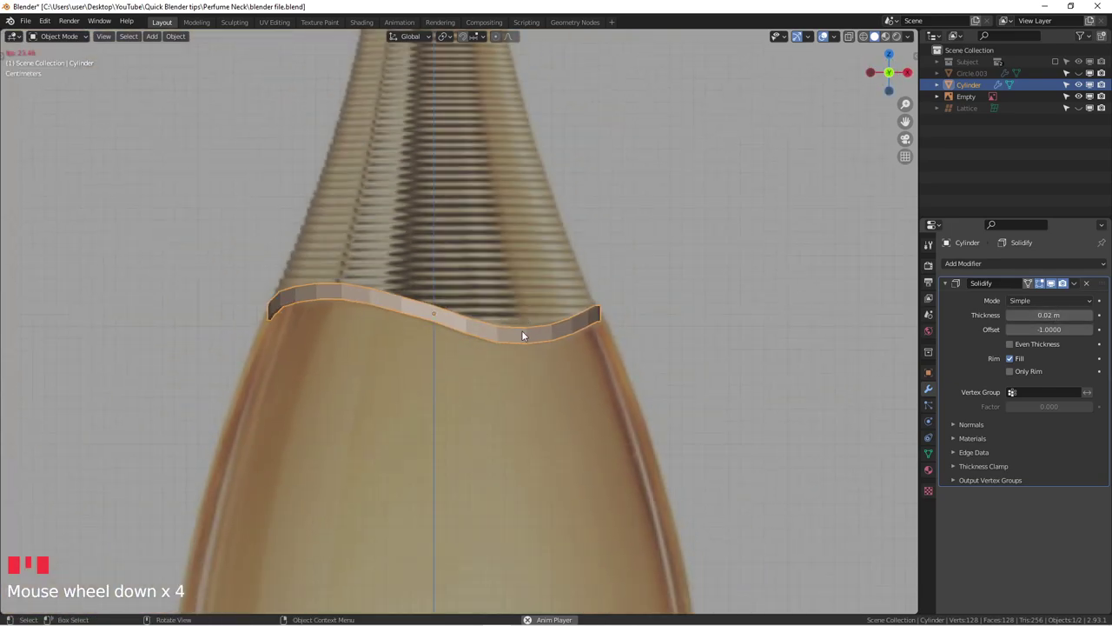
pyautogui.scroll(1, 531, 331)
# Add a level 2 Subdivision modifier to the Cylinder and collapse the Solidify settings.
pyautogui.click(1026, 265)
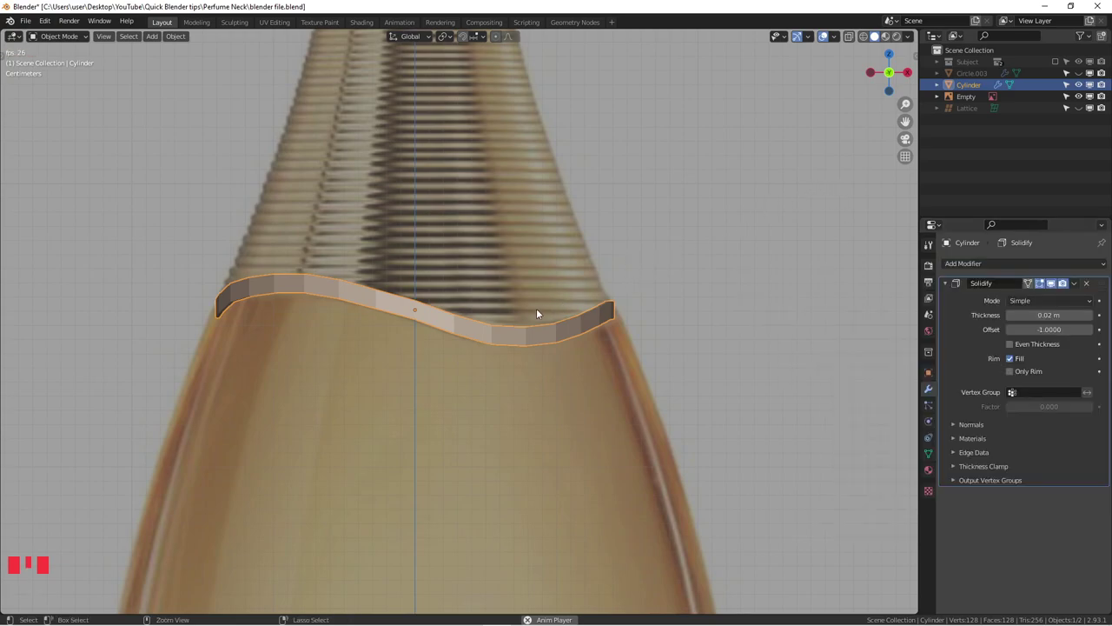
pyautogui.hotkey('ctrl', '2')
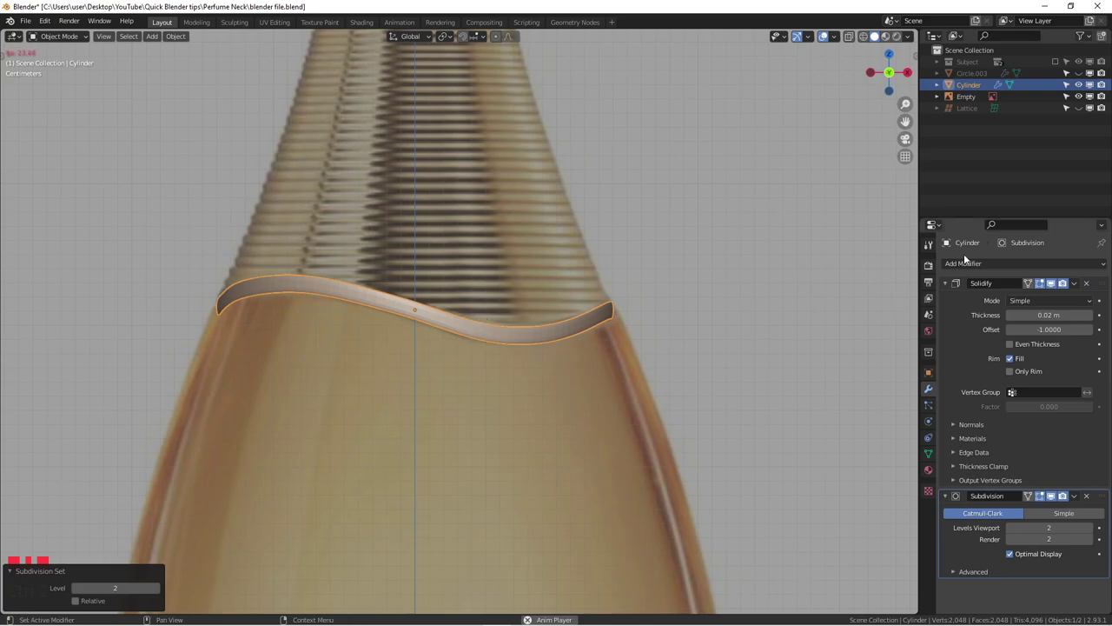
pyautogui.click(946, 284)
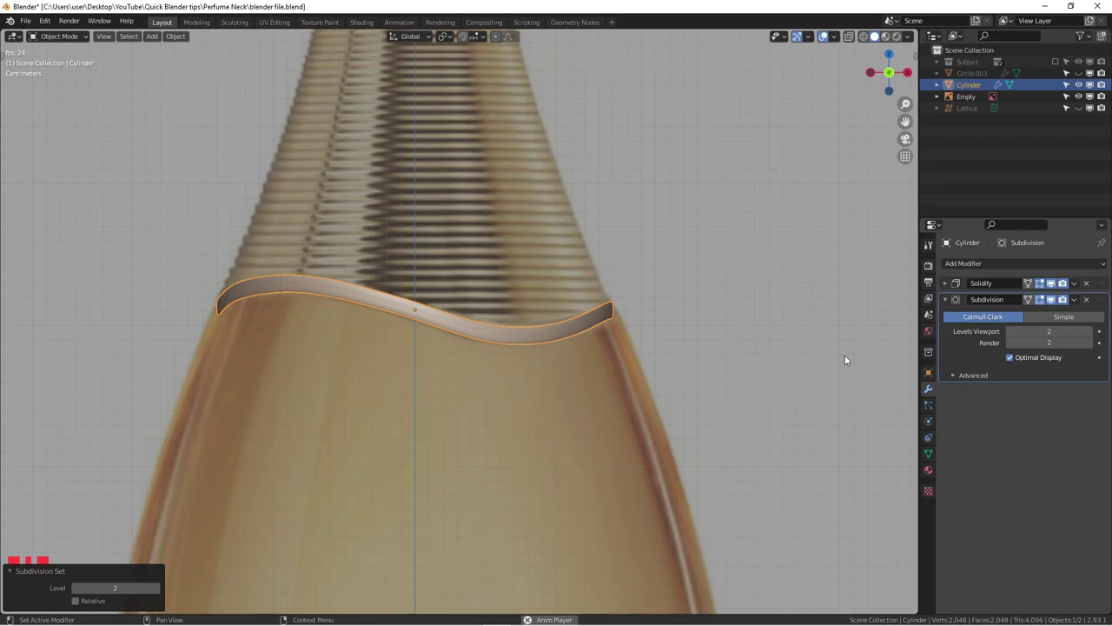
# Apply smooth shading to the trim band.
pyautogui.scroll(5, 455, 325)
pyautogui.rightClick(432, 304)
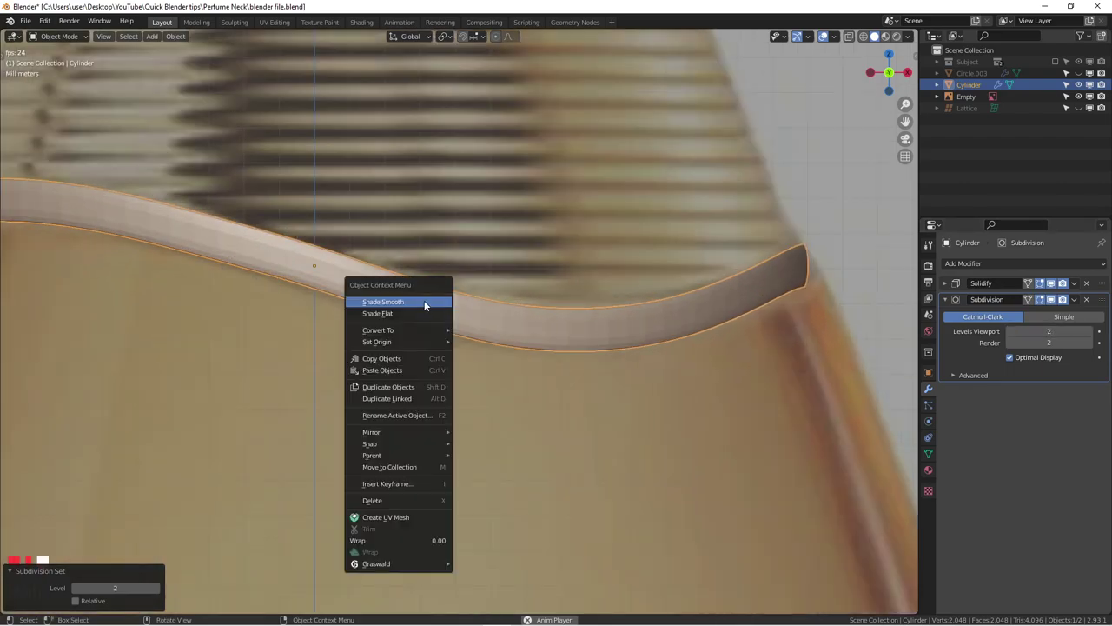
pyautogui.rightClick(424, 300)
pyautogui.keyDown('shift'); pyautogui.moveTo(423, 300); pyautogui.dragTo(515, 304, button='middle'); pyautogui.keyUp('shift')
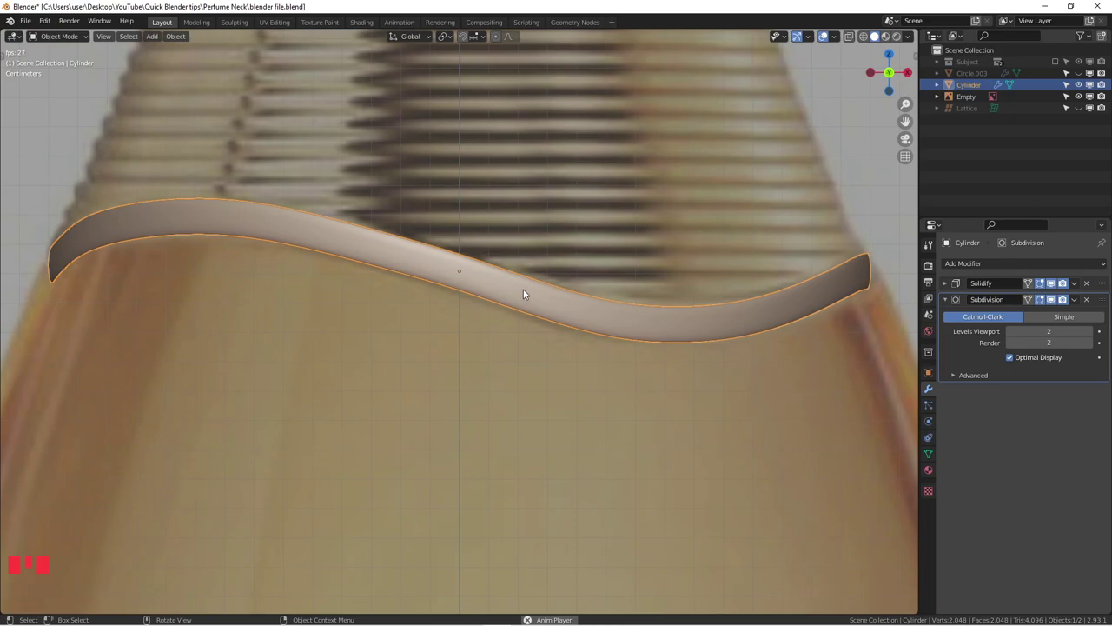
# In Edit Mode, add a lengthwise loop cut around the trim band and slide it toward the upper edge by a factor of about 0.667.
pyautogui.click(523, 294)
pyautogui.press('Tab')
pyautogui.click(508, 296)
pyautogui.press('Tab')
pyautogui.hotkey('ctrl', 'r')
pyautogui.click(539, 299)
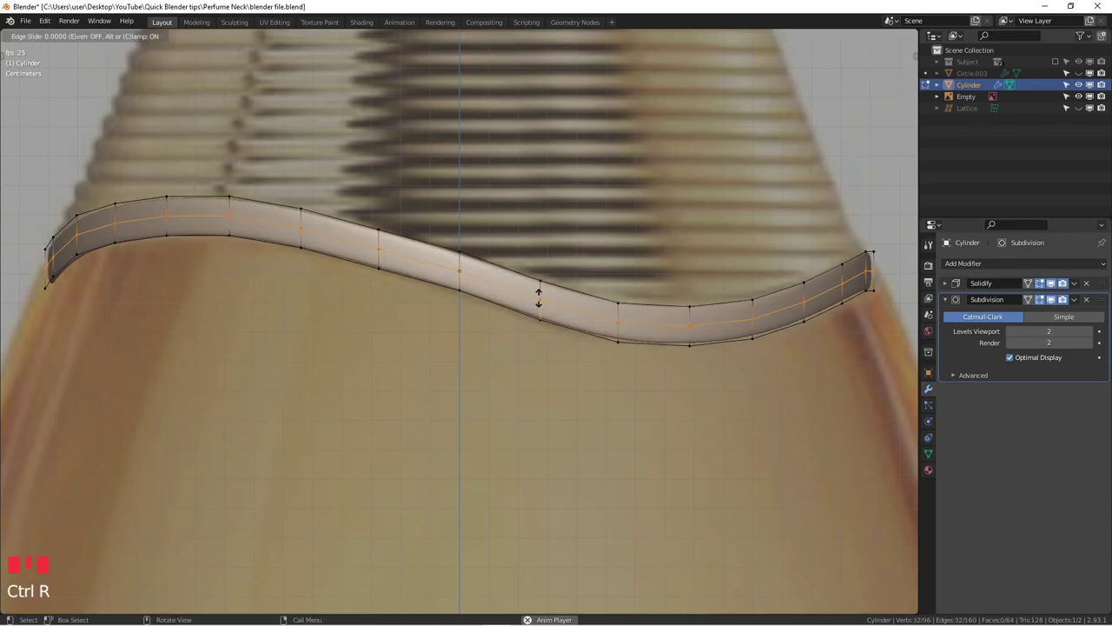
pyautogui.rightClick(539, 297)
pyautogui.press('g')
pyautogui.press('g')
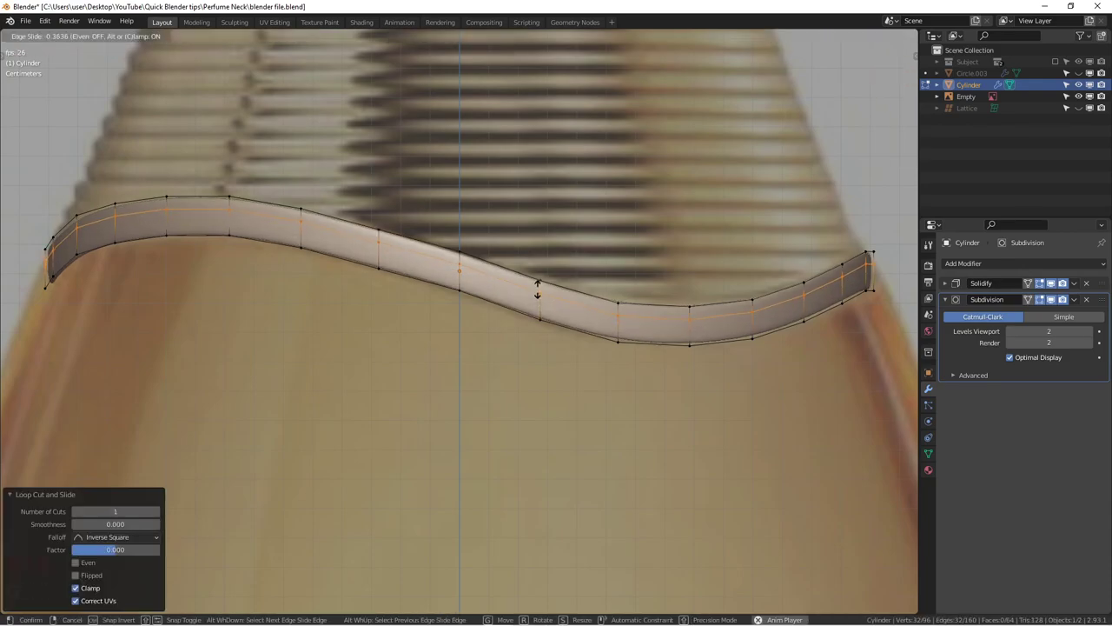
pyautogui.click(538, 284)
# Add a second lengthwise loop cut close to the band's lower edge and check the sharpened band in Object Mode from the front.
pyautogui.hotkey('ctrl', 'r')
pyautogui.click(460, 274)
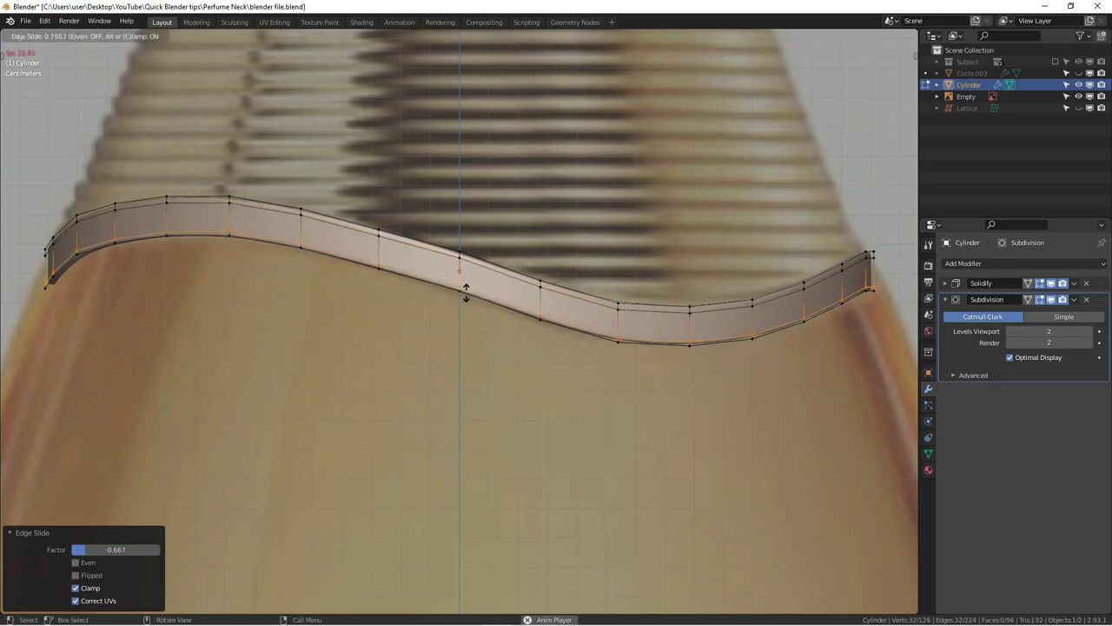
pyautogui.click(468, 289)
pyautogui.scroll(-2, 469, 289)
pyautogui.press('Tab')
pyautogui.moveTo(489, 290); pyautogui.dragTo(533, 336, button='middle')
pyautogui.press('KP_1')
pyautogui.scroll(-1, 464, 310)
pyautogui.keyDown('shift'); pyautogui.moveTo(489, 302); pyautogui.dragTo(396, 352, button='middle'); pyautogui.keyUp('shift')
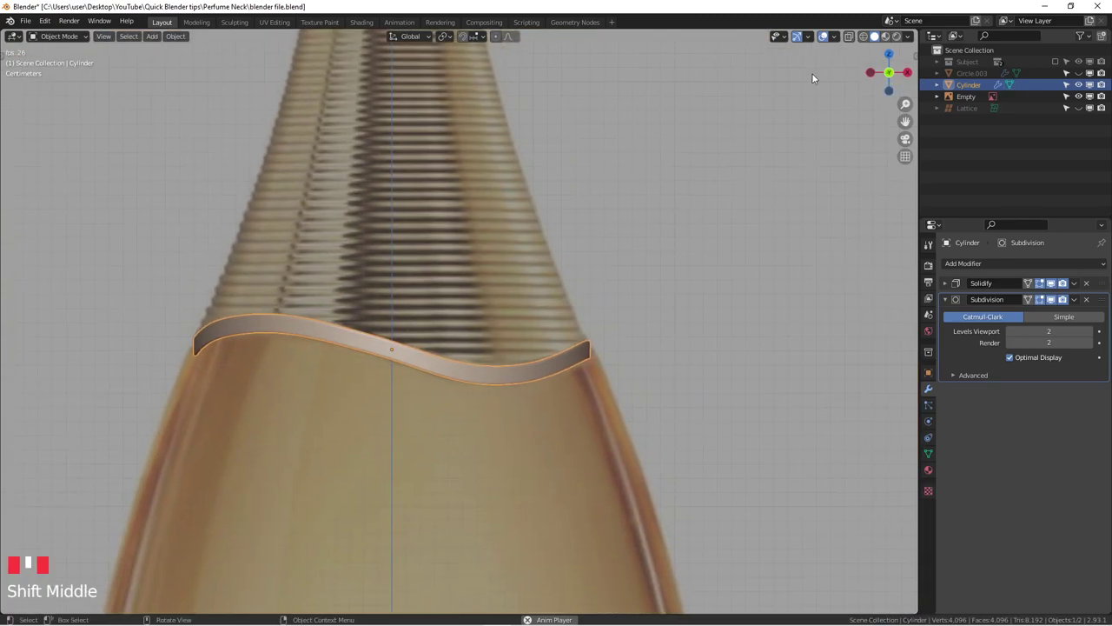
# Unhide the ribbed neck Circle.003 and compare it with the trim band in front and top views.
pyautogui.click(1078, 73)
pyautogui.scroll(-2, 496, 305)
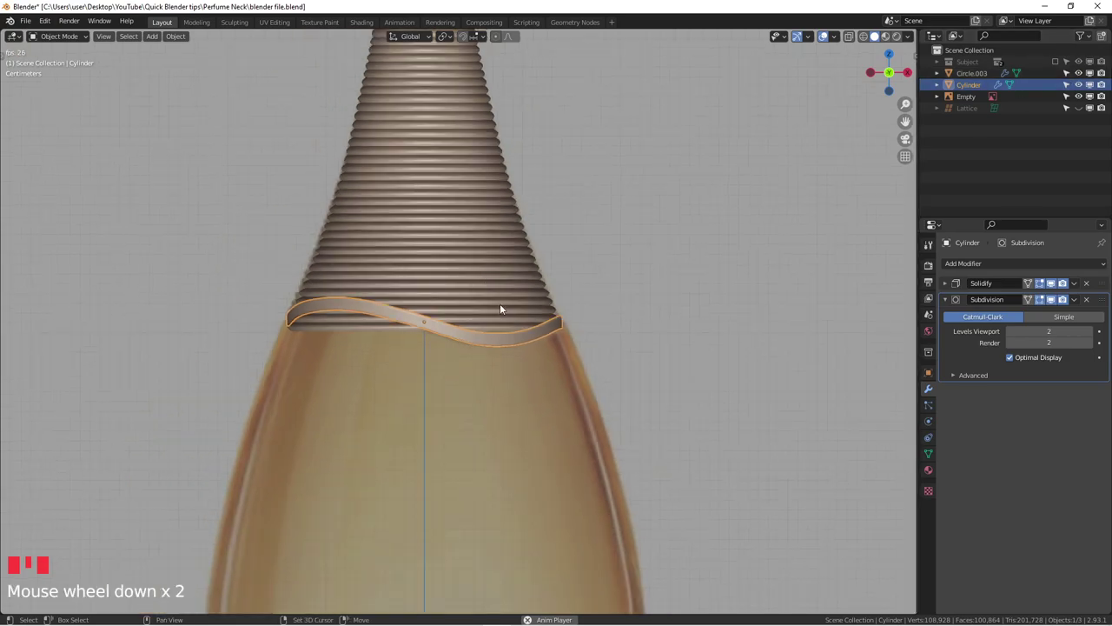
pyautogui.scroll(2, 492, 324)
pyautogui.scroll(1, 492, 324)
pyautogui.moveTo(553, 341); pyautogui.dragTo(551, 373, button='middle')
pyautogui.press('KP_1')
pyautogui.scroll(3, 536, 330)
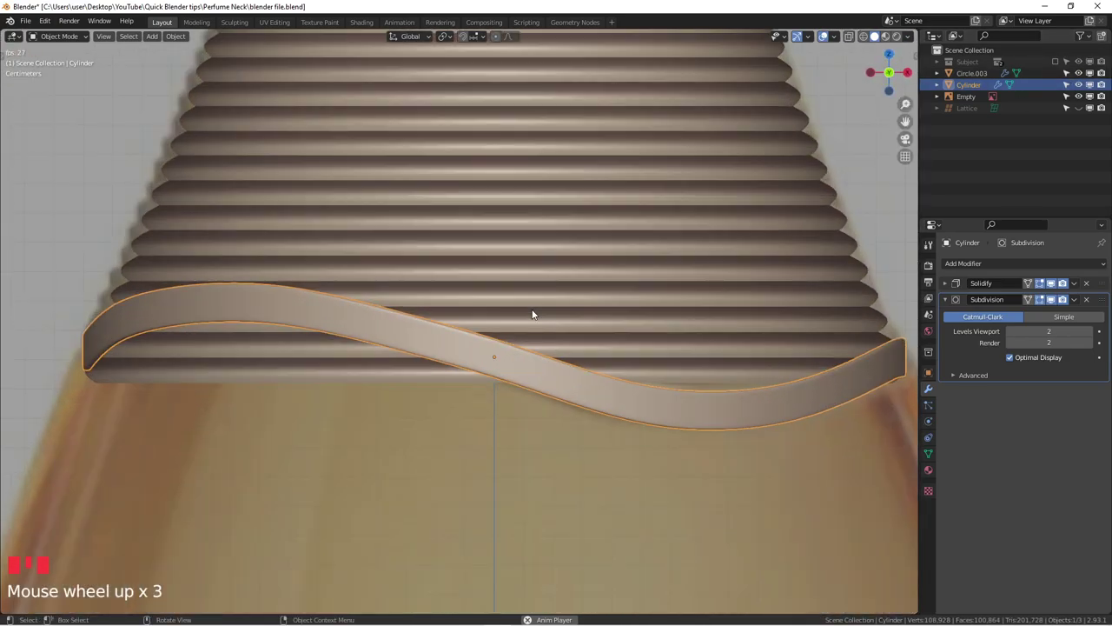
pyautogui.moveTo(459, 321); pyautogui.dragTo(685, 380, button='middle')
pyautogui.press('KP_7')
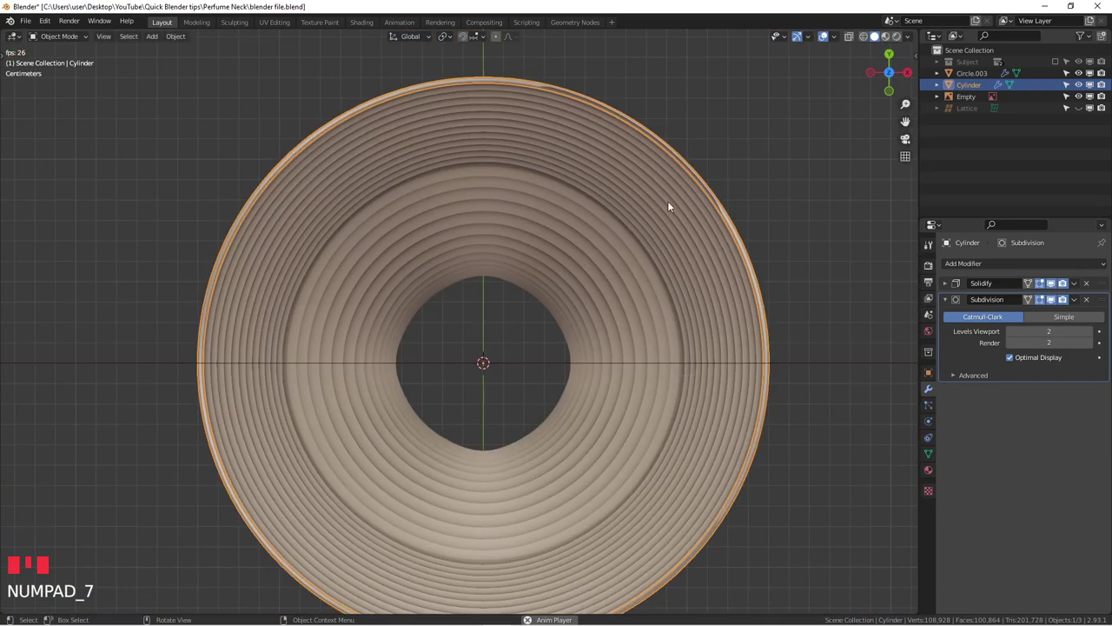
# Select the ribbed neck and examine how its lowest ribs meet the trim band from an angle and from the front.
pyautogui.click(701, 206)
pyautogui.scroll(3, 708, 199)
pyautogui.moveTo(708, 199); pyautogui.dragTo(637, 178, button='middle')
pyautogui.scroll(-1, 637, 178)
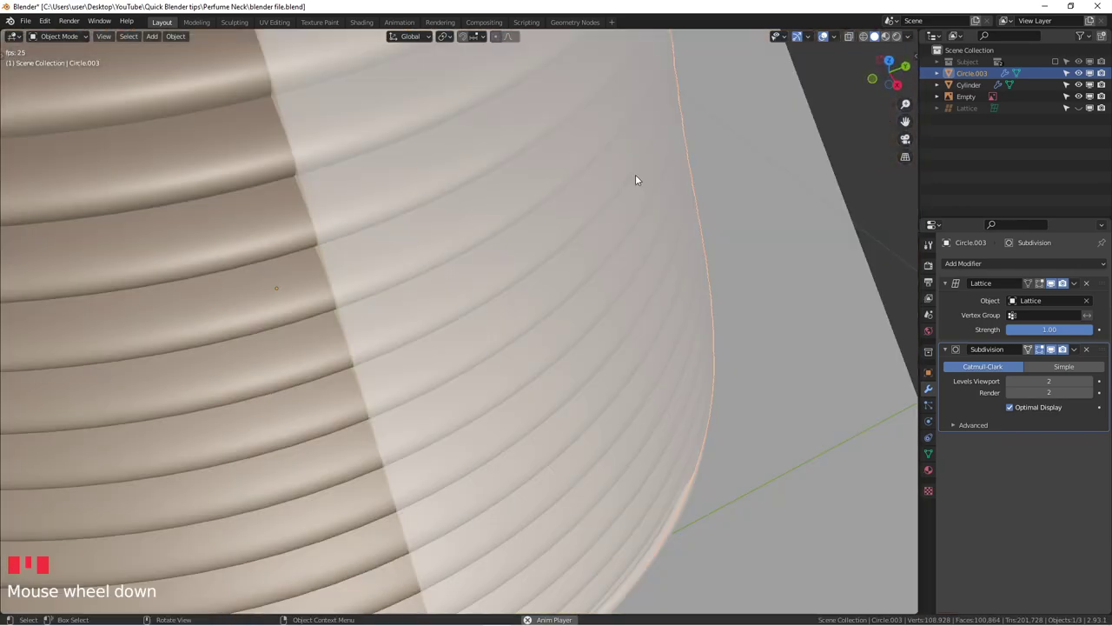
pyautogui.scroll(-4, 637, 178)
pyautogui.click(572, 555)
pyautogui.moveTo(572, 551); pyautogui.dragTo(634, 381, button='middle')
pyautogui.scroll(2, 581, 521)
pyautogui.click(598, 379)
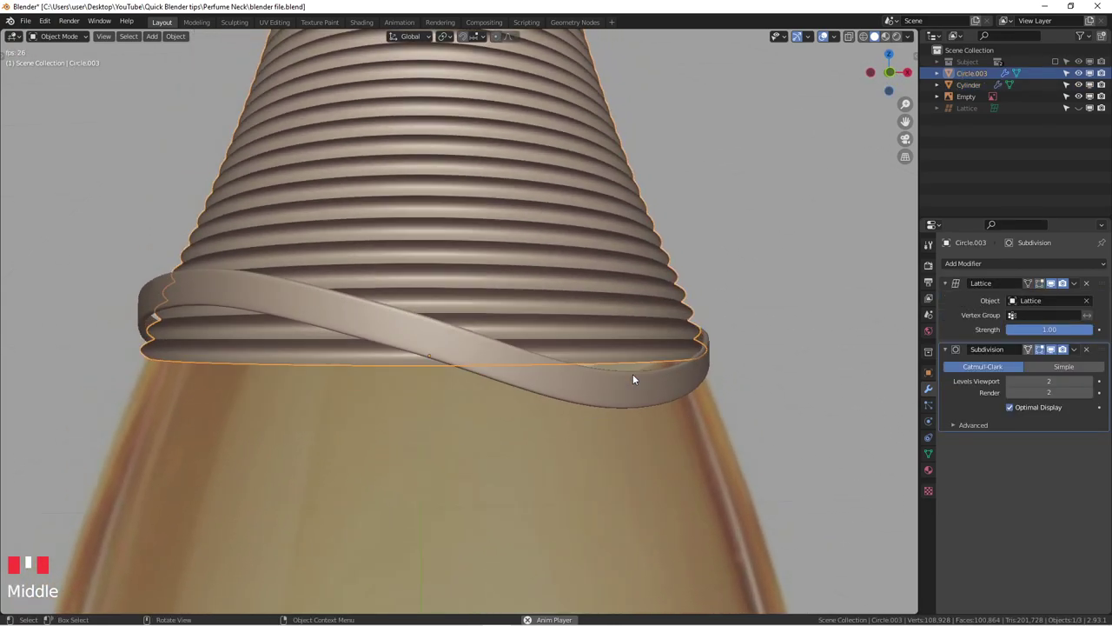
pyautogui.press('KP_1')
pyautogui.scroll(1, 531, 362)
pyautogui.scroll(-2, 536, 356)
pyautogui.keyDown('shift'); pyautogui.moveTo(537, 356); pyautogui.dragTo(597, 331, button='middle'); pyautogui.keyUp('shift')
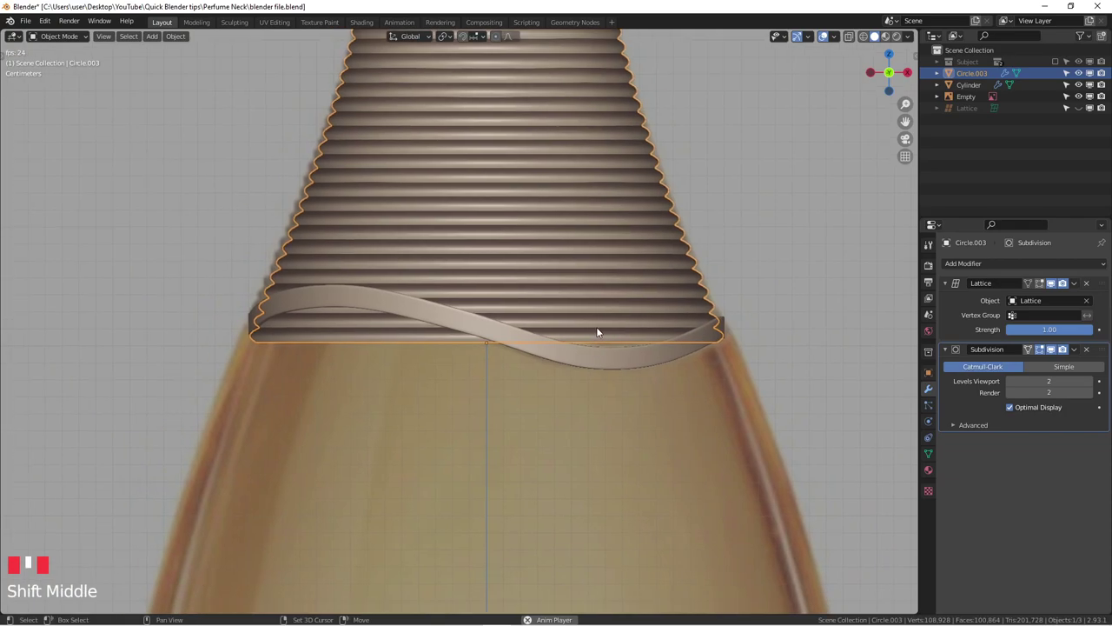
# In Edit Mode, select the complete bottom ring of the ribbed neck with its linked geometry.
pyautogui.scroll(2, 543, 356)
pyautogui.press('Tab')
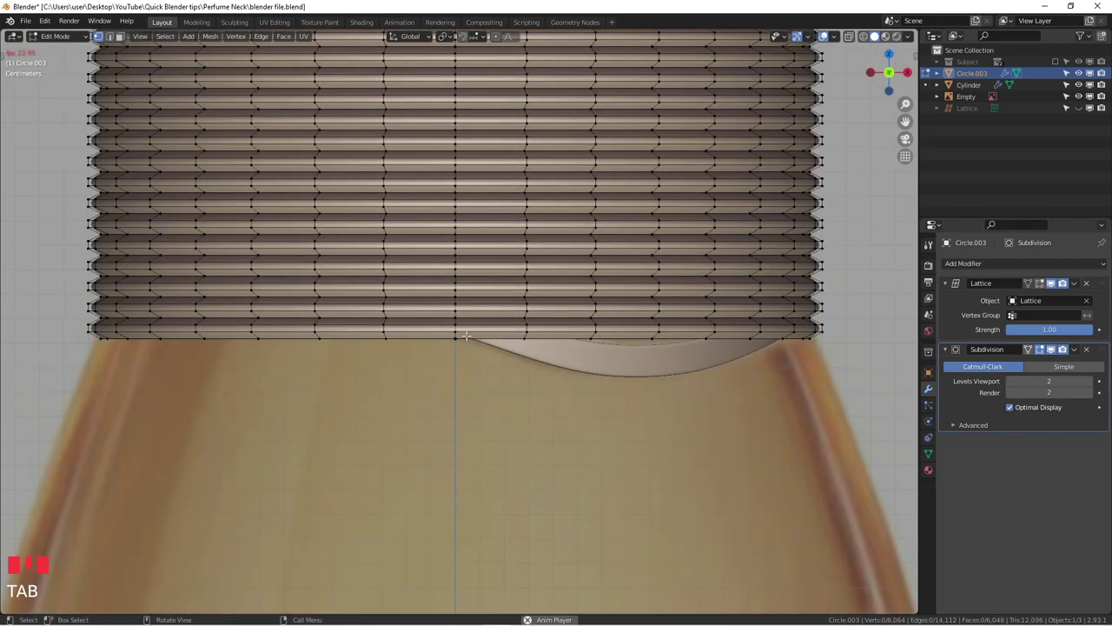
pyautogui.click(523, 334)
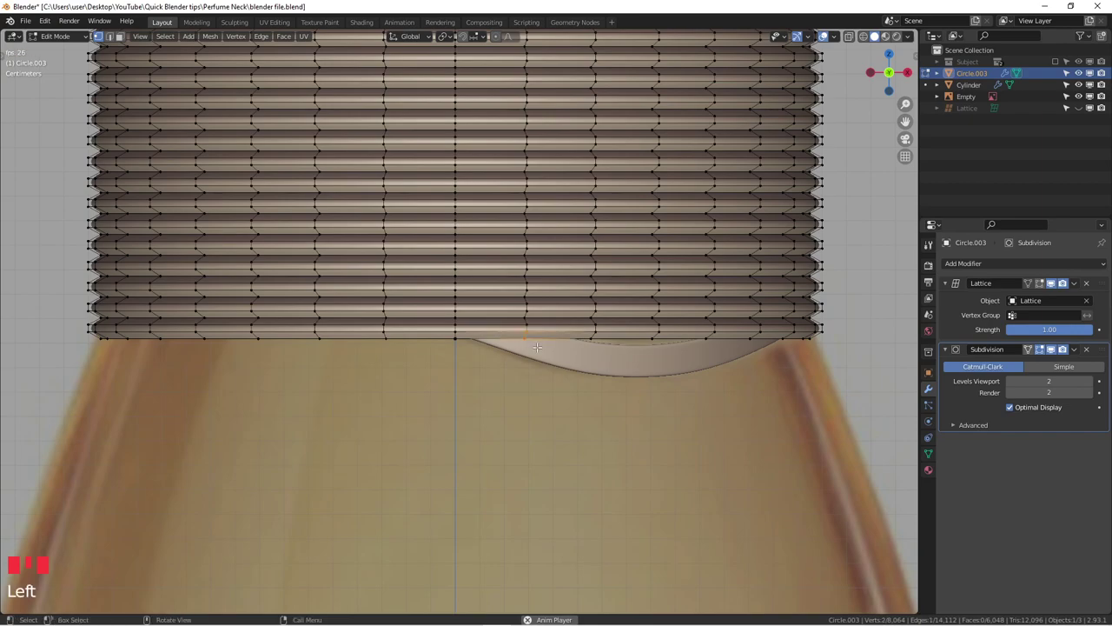
pyautogui.scroll(3, 538, 347)
pyautogui.click(549, 350)
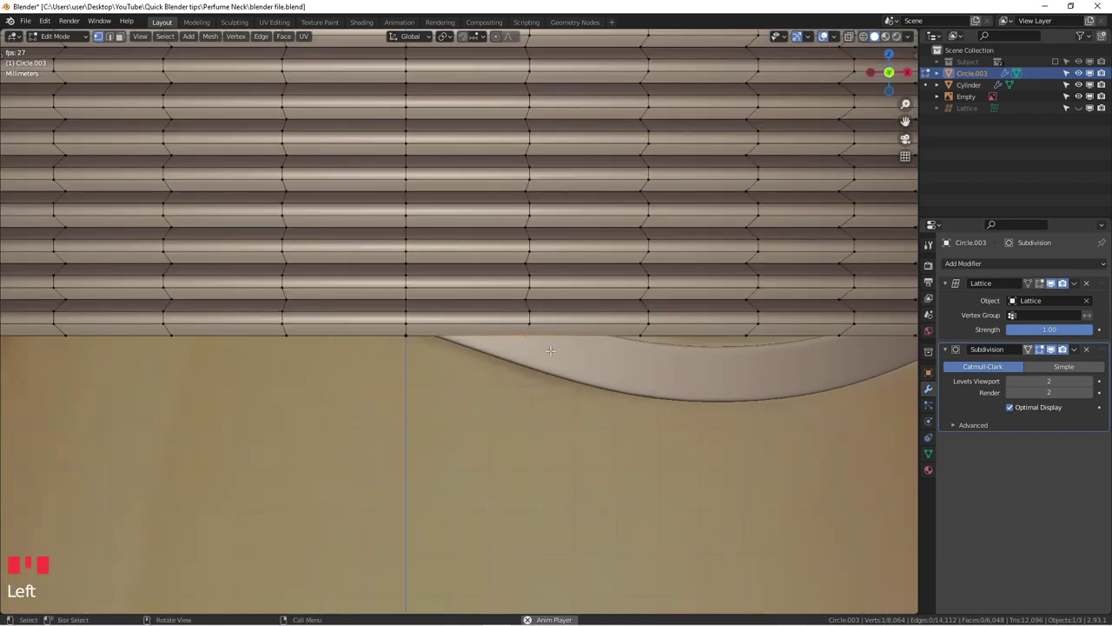
pyautogui.hotkey('ctrl', 'l')
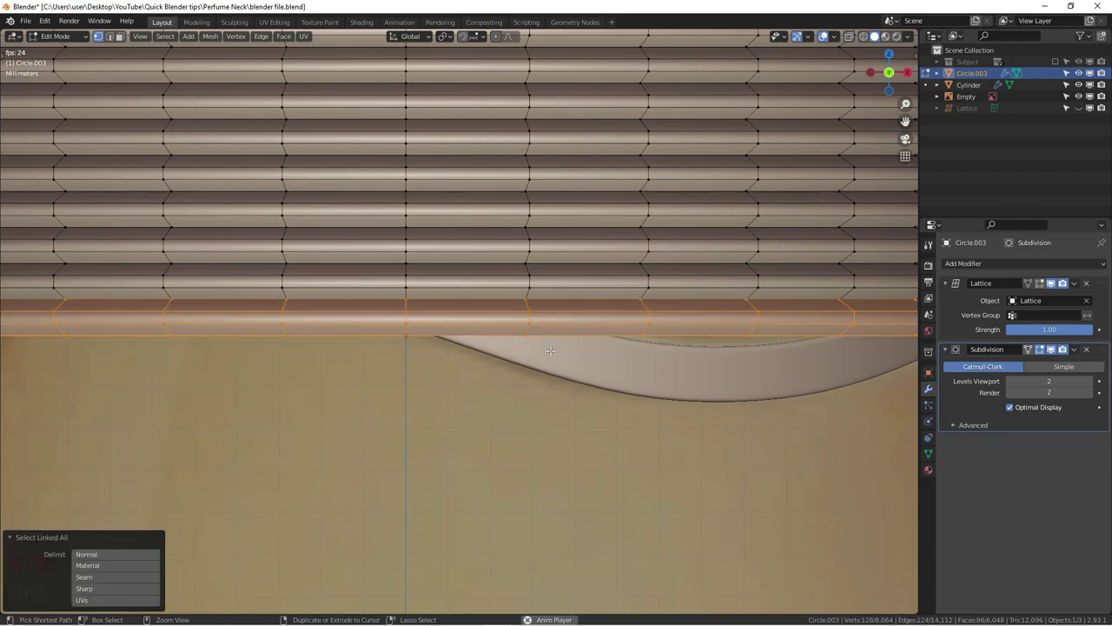
# Examine the selected bottom ring, its boundary with the rib above and its position against the trim band.
pyautogui.scroll(-3, 528, 349)
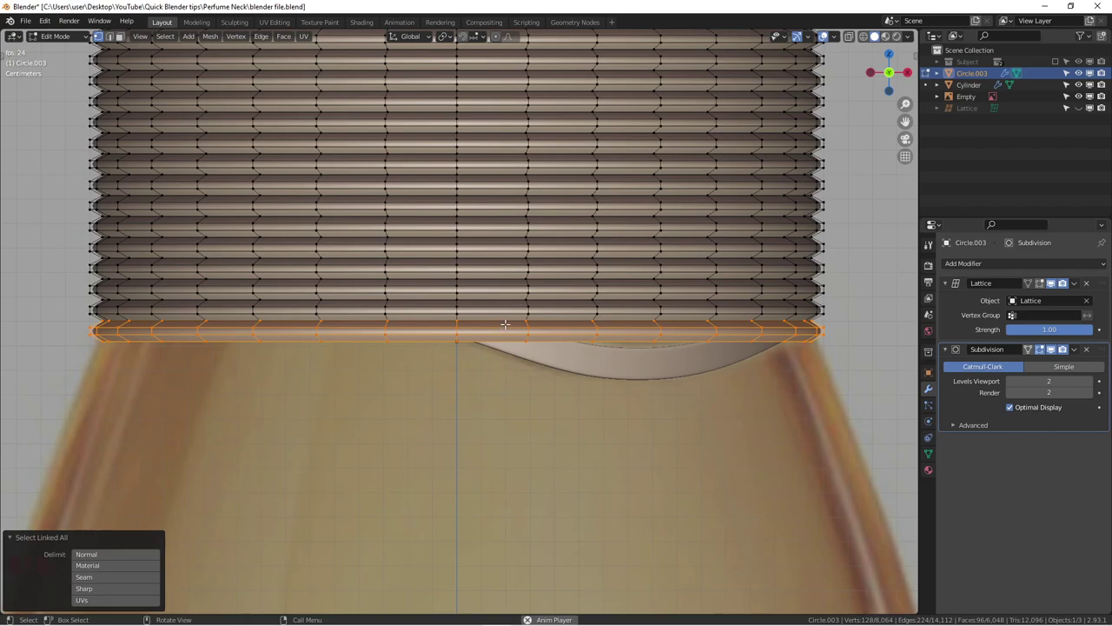
pyautogui.scroll(-1, 504, 329)
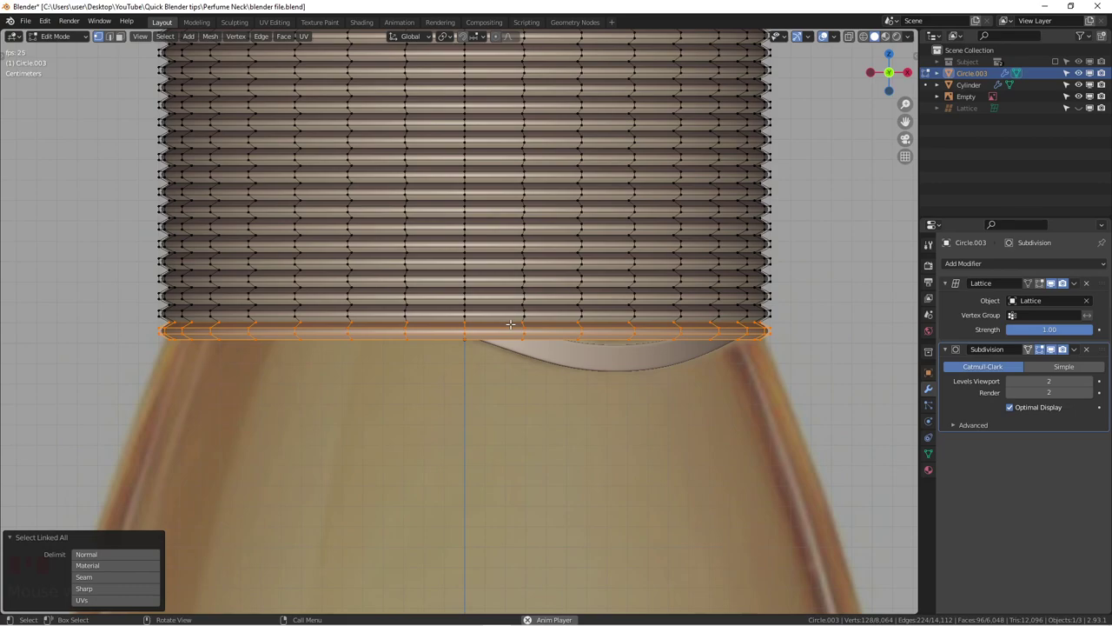
pyautogui.scroll(-2, 509, 326)
pyautogui.keyDown('shift'); pyautogui.scroll(4, 506, 328); pyautogui.keyUp('shift')
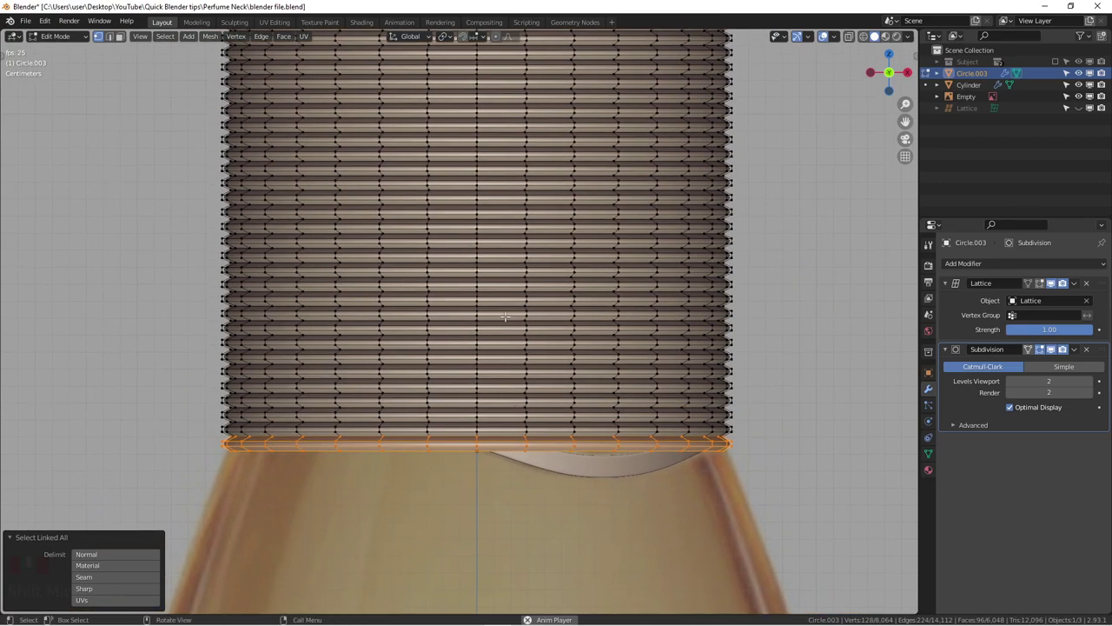
pyautogui.scroll(12, 522, 426)
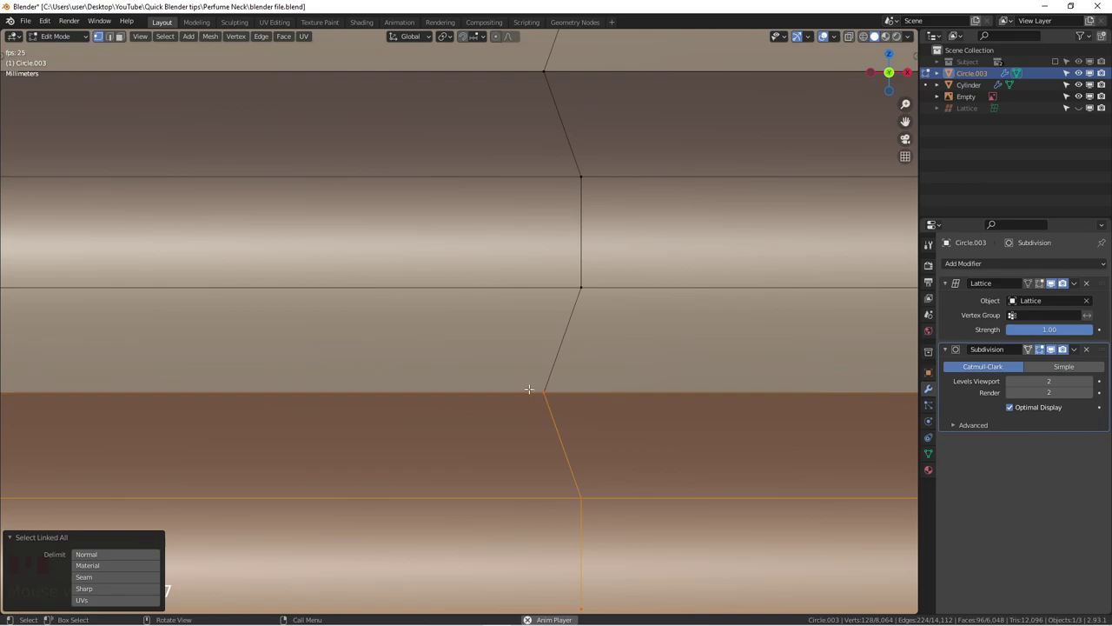
pyautogui.scroll(-7, 554, 401)
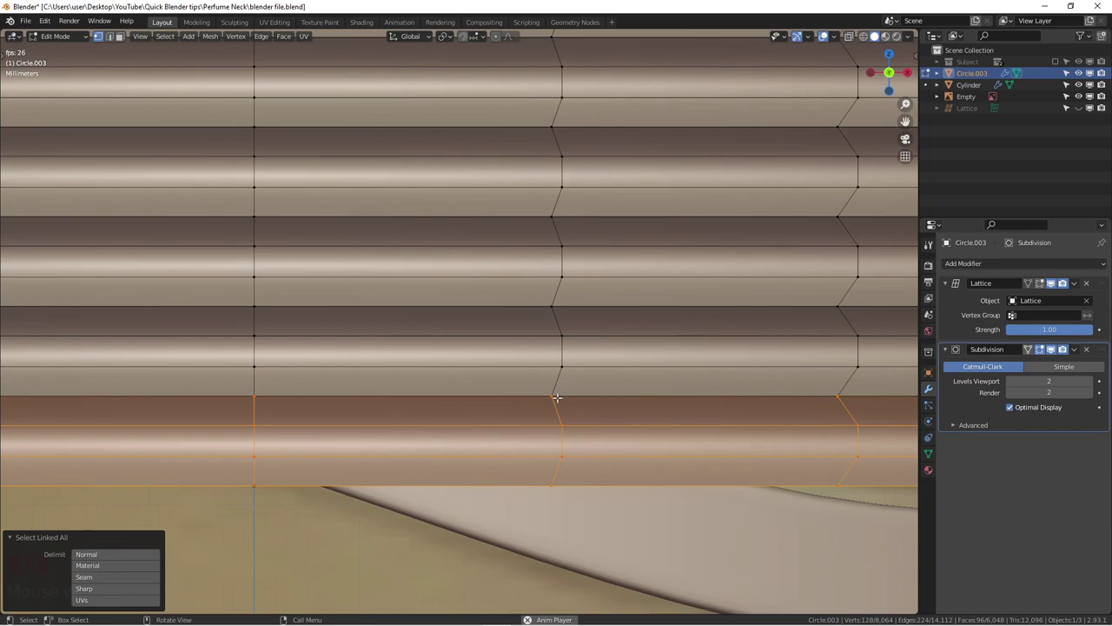
pyautogui.scroll(-4, 554, 400)
pyautogui.scroll(-3, 556, 400)
pyautogui.scroll(3, 567, 409)
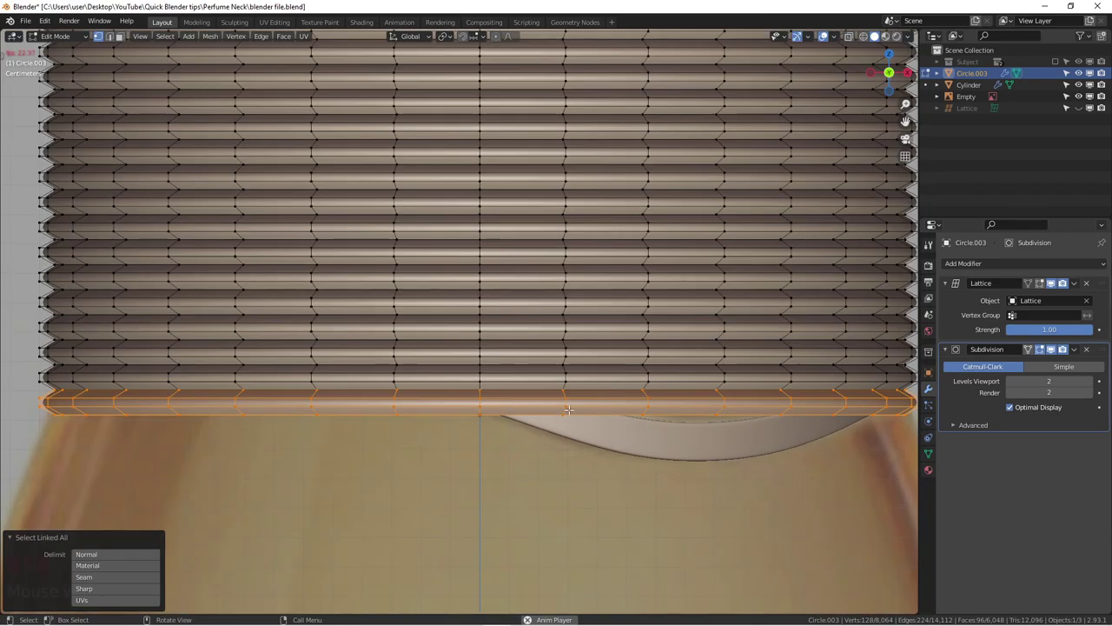
pyautogui.scroll(-3, 557, 404)
pyautogui.scroll(2, 522, 396)
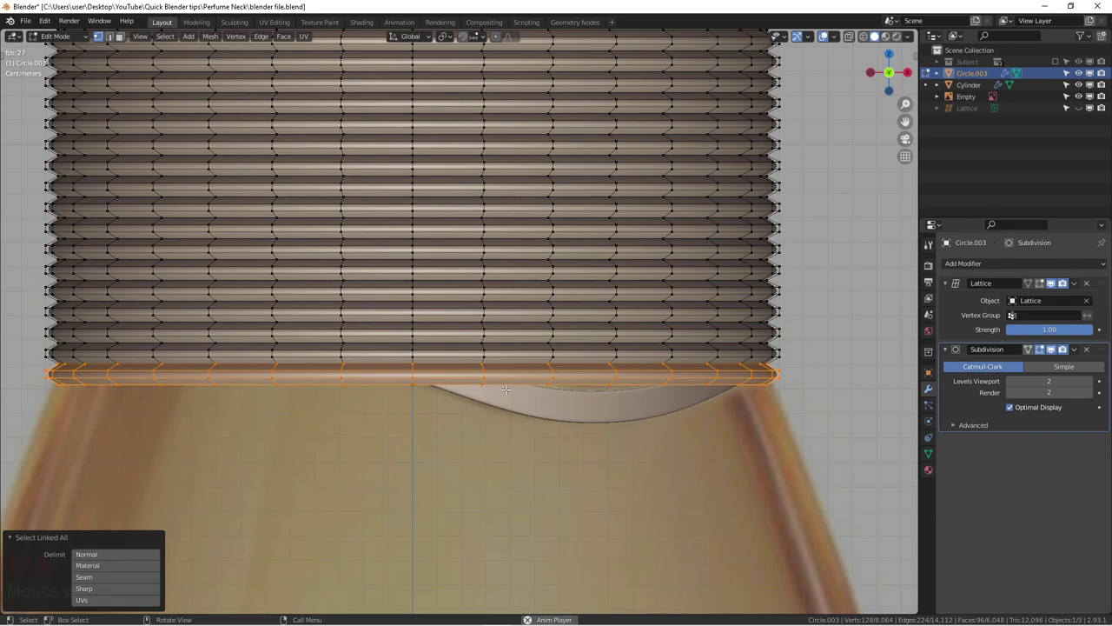
pyautogui.scroll(-2, 479, 375)
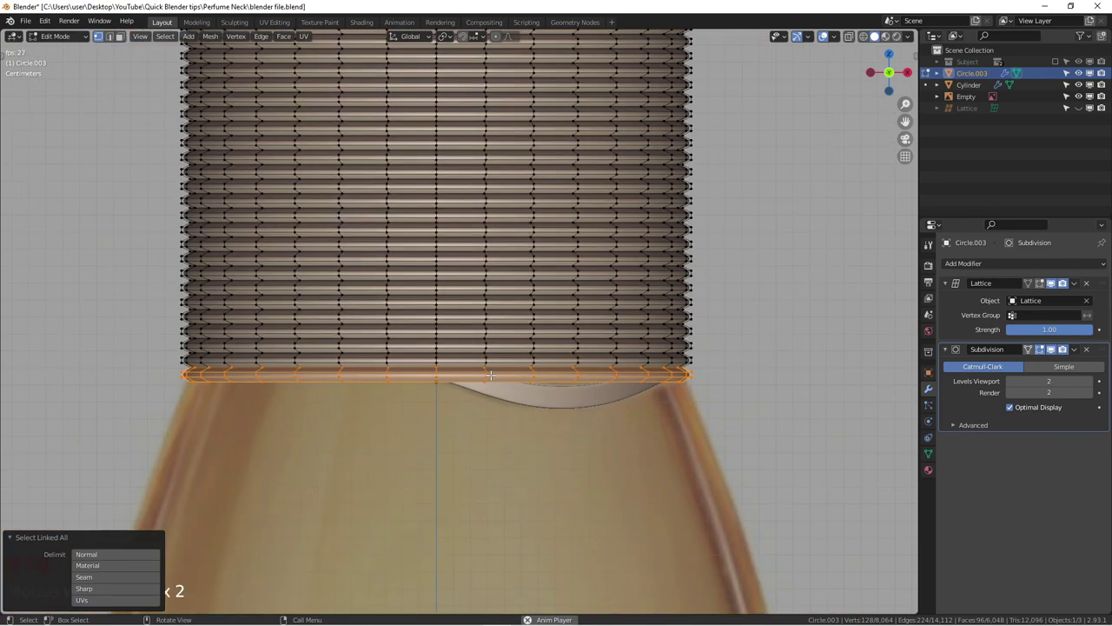
# Duplicate the selected bottom ring in place and move the copy down about 0.011 m along Z.
pyautogui.hotkey('shift', 'd')
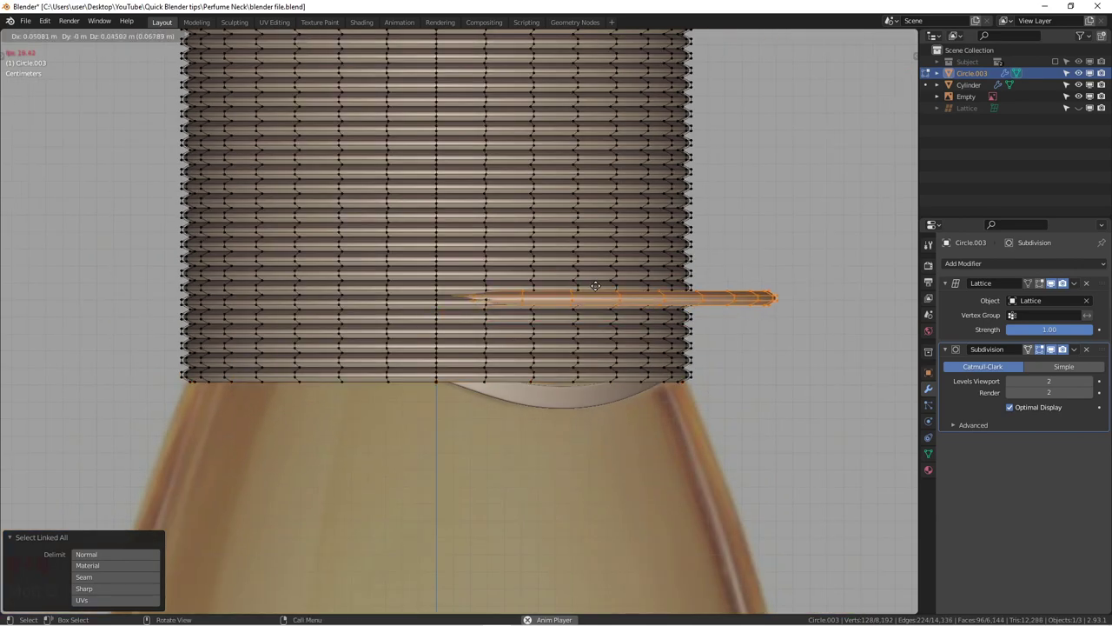
pyautogui.rightClick(601, 283)
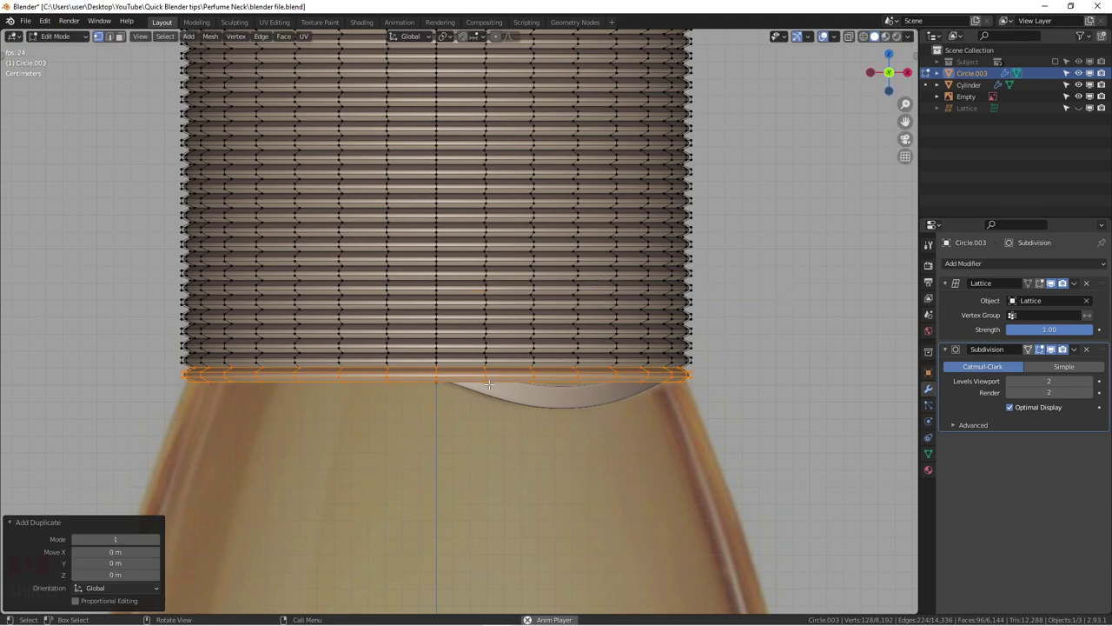
pyautogui.press('g')
pyautogui.press('z')
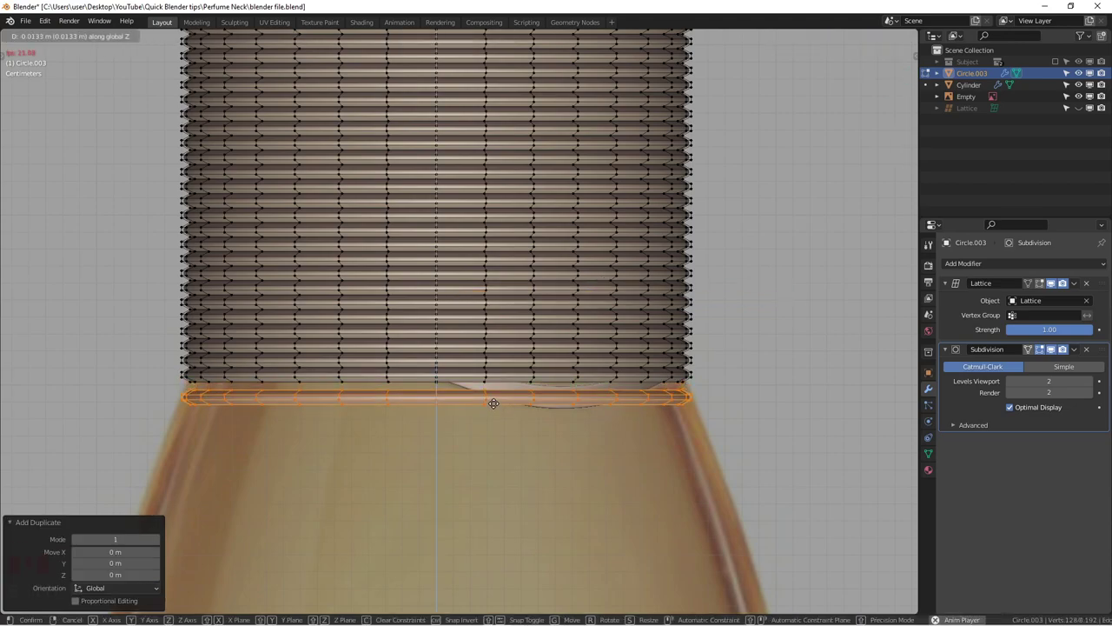
pyautogui.click(494, 403)
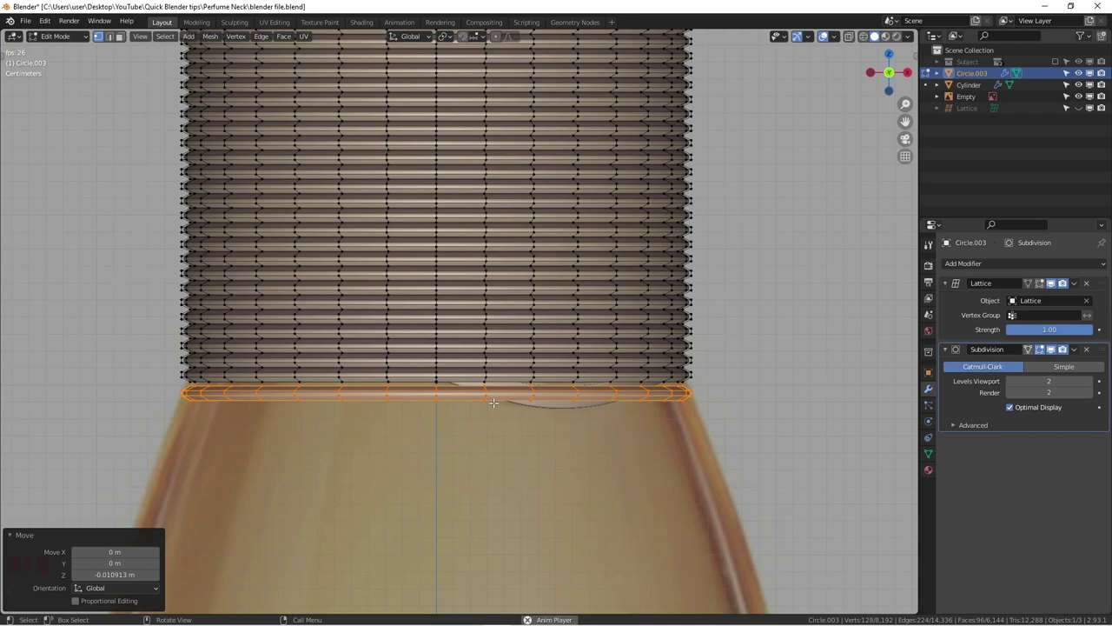
# Separate the duplicated ring into its own object and return to Object Mode.
pyautogui.press('p')
pyautogui.click(495, 403)
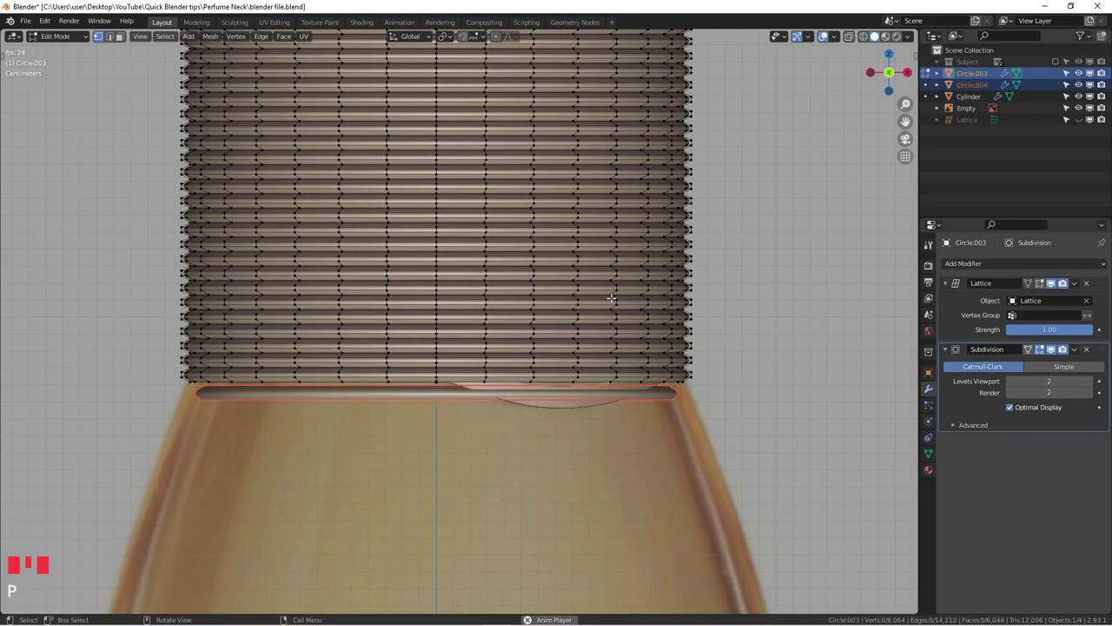
pyautogui.press('Tab')
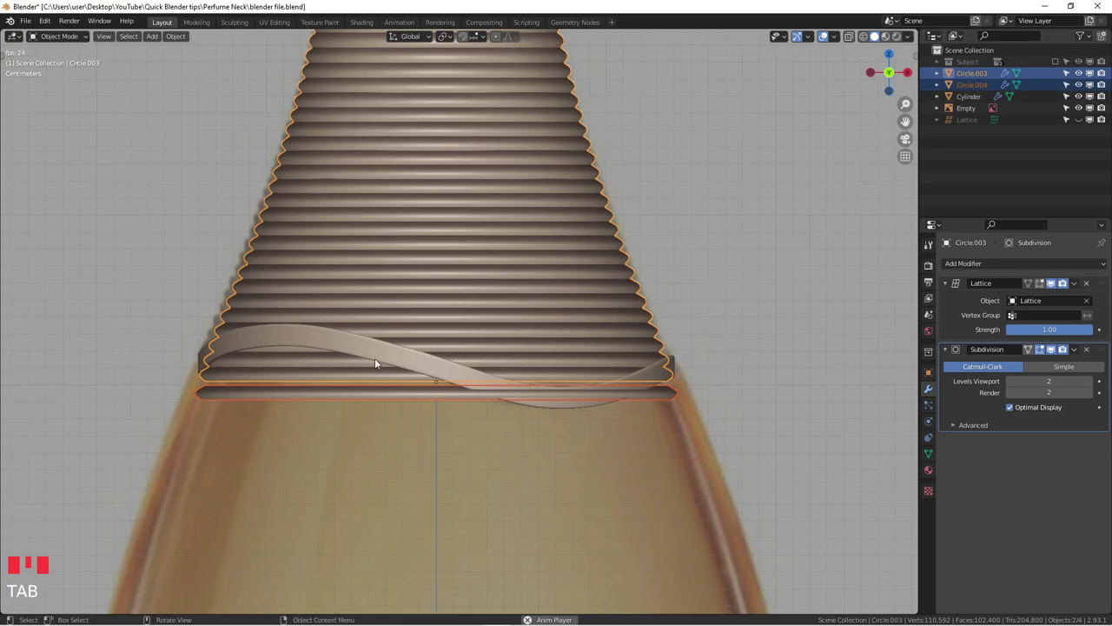
# Select only the separated ring below the neck and remove its Lattice modifier.
pyautogui.scroll(2, 481, 393)
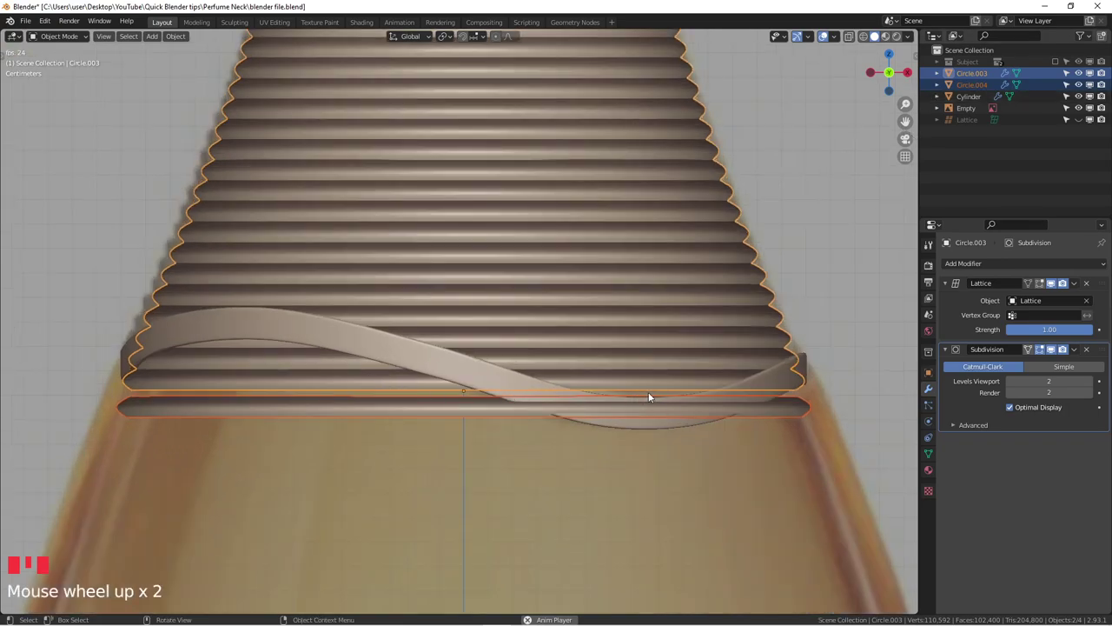
pyautogui.click(961, 85)
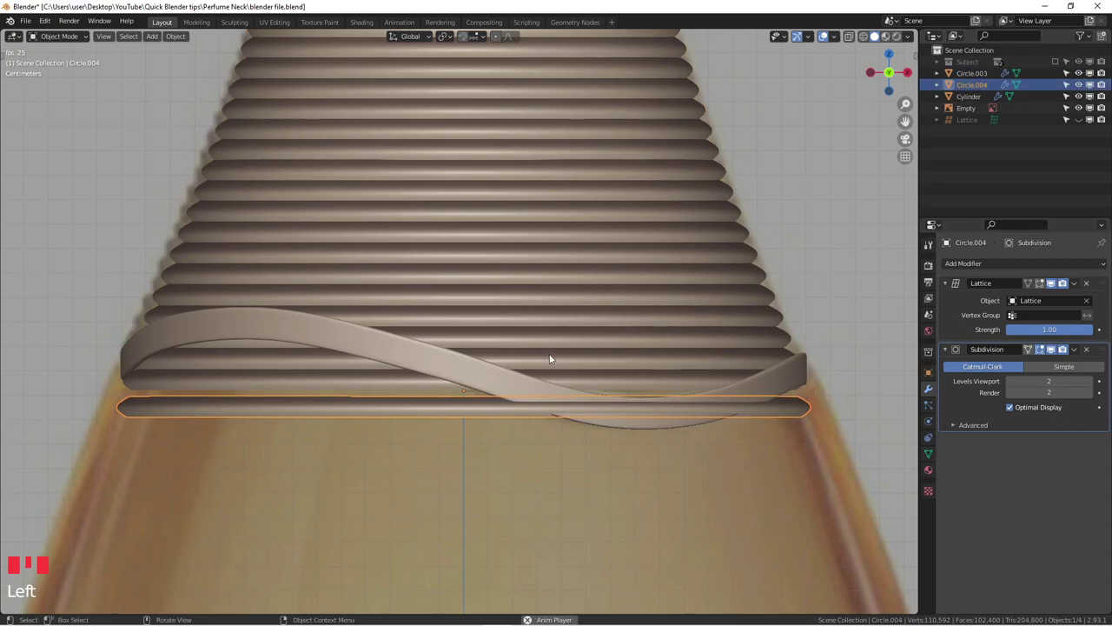
pyautogui.scroll(-2, 600, 364)
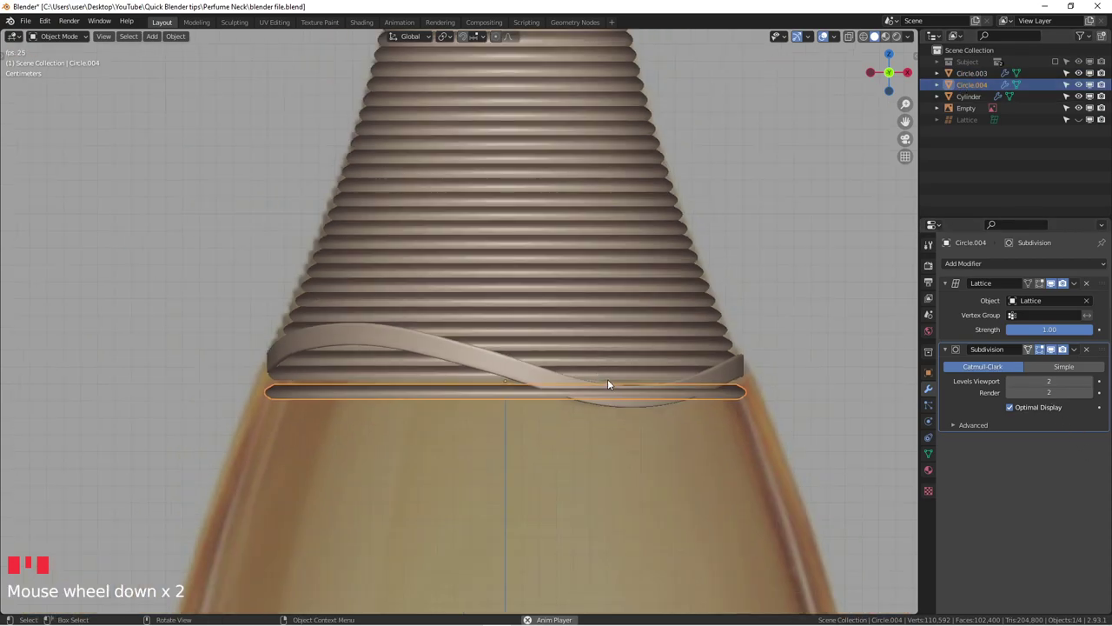
pyautogui.click(972, 73)
pyautogui.keyDown('ctrl'); pyautogui.click(972, 84); pyautogui.keyUp('ctrl')
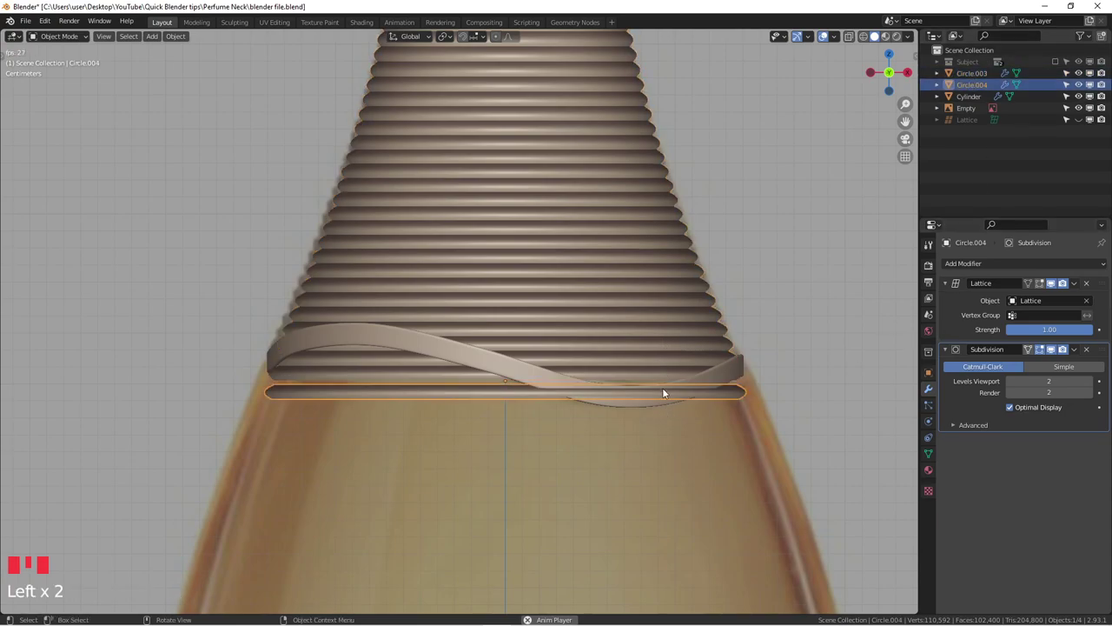
pyautogui.scroll(3, 668, 392)
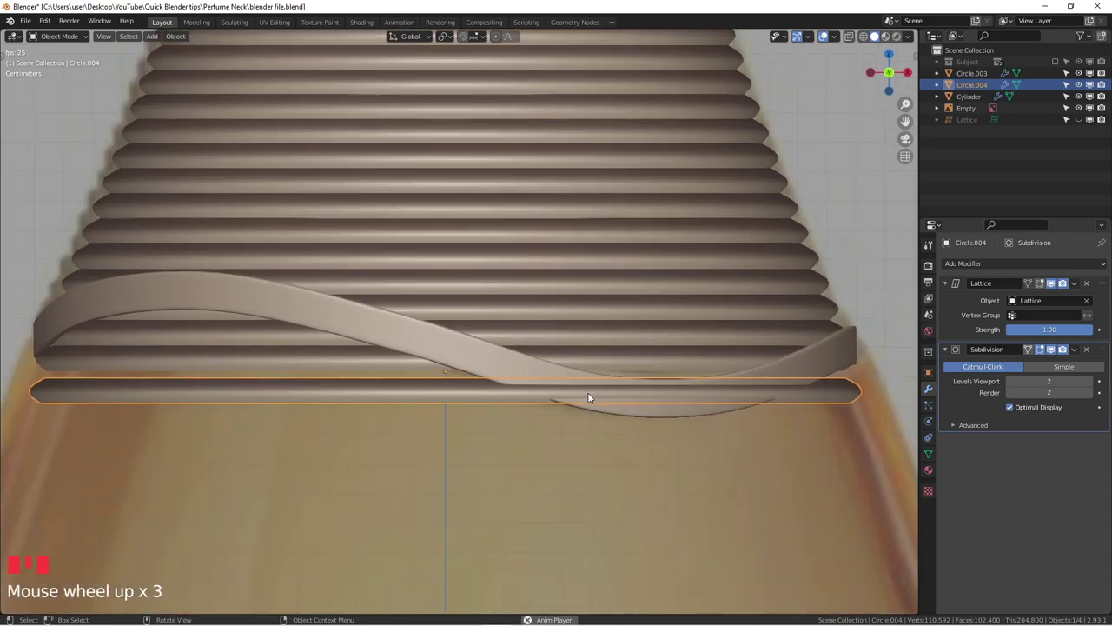
pyautogui.scroll(2, 632, 383)
pyautogui.scroll(-2, 632, 379)
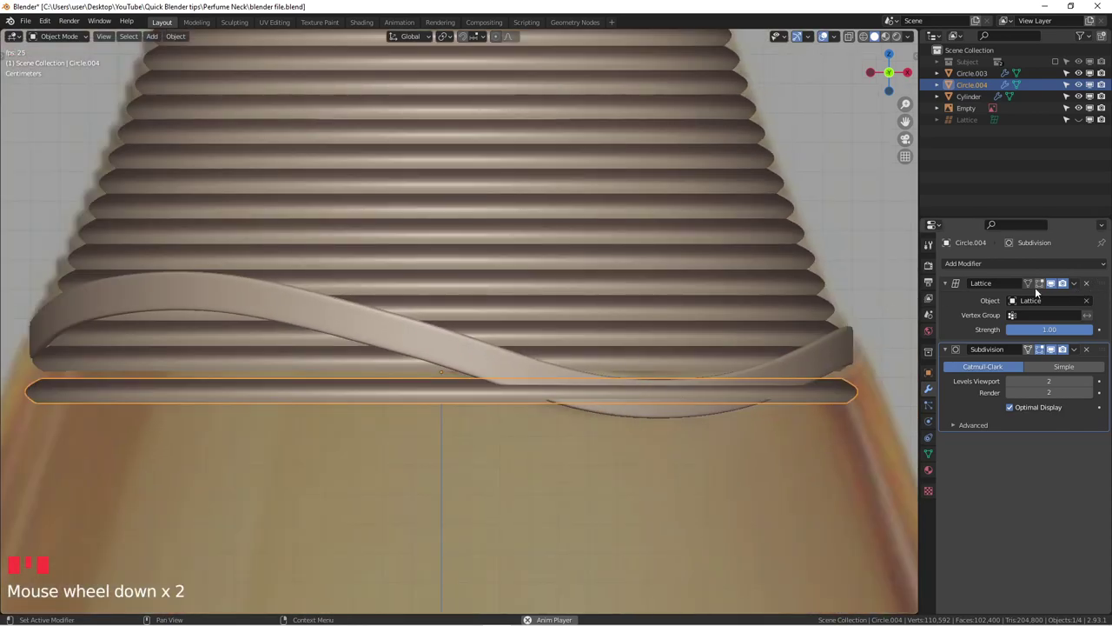
pyautogui.click(1087, 287)
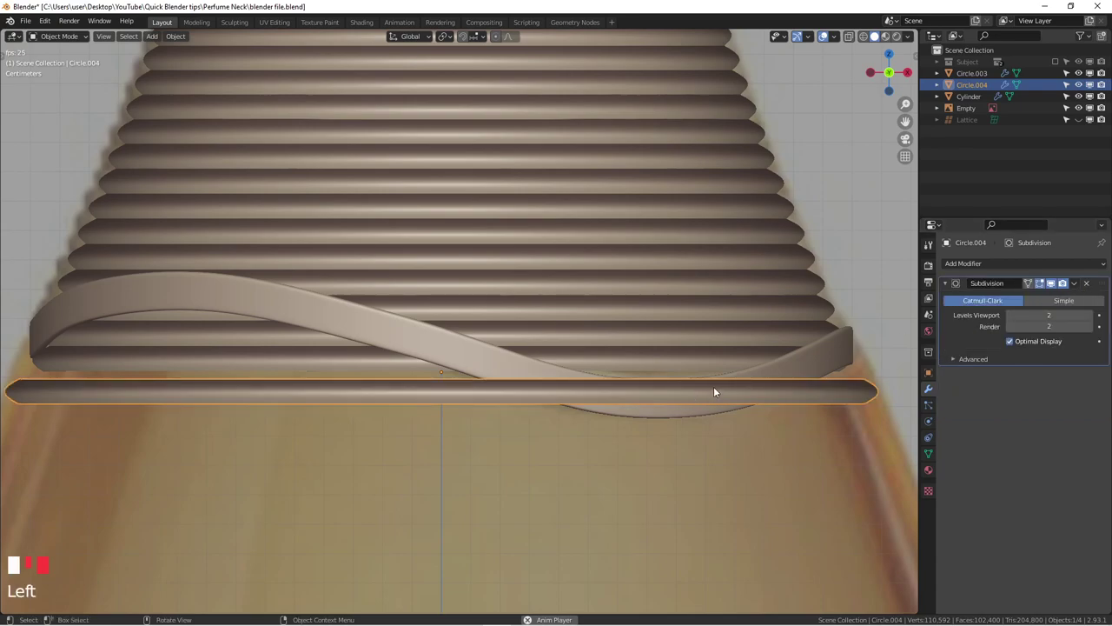
# Move the separated ring up about 0.0026 m along Z so it sits directly beneath the ribbed neck.
pyautogui.scroll(-1, 714, 388)
pyautogui.click(498, 393)
pyautogui.click(495, 393)
pyautogui.scroll(2, 516, 368)
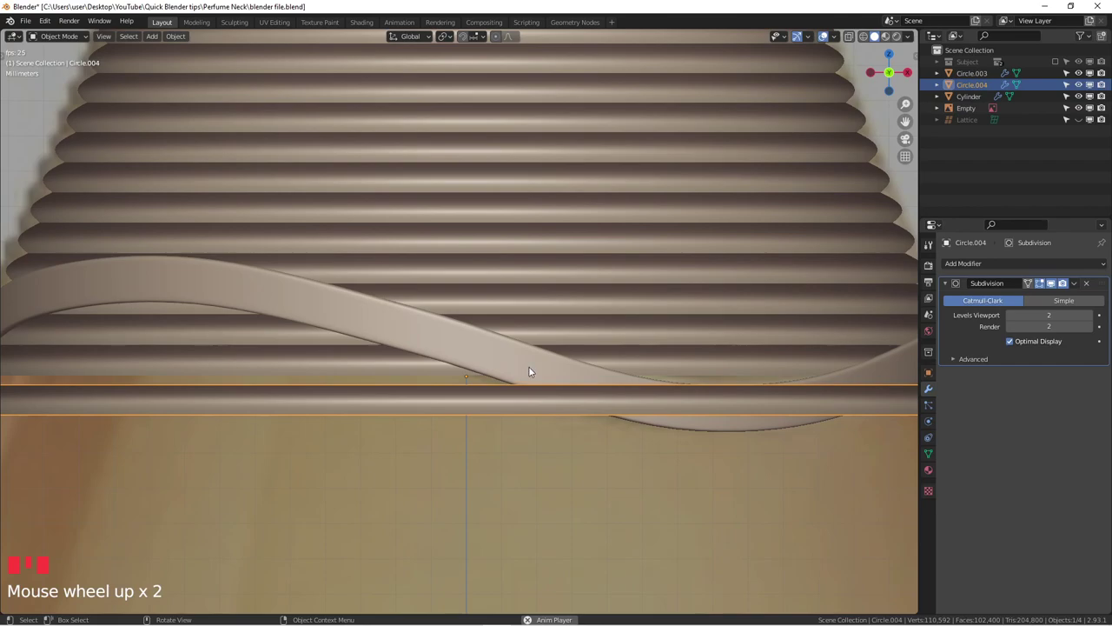
pyautogui.press('g')
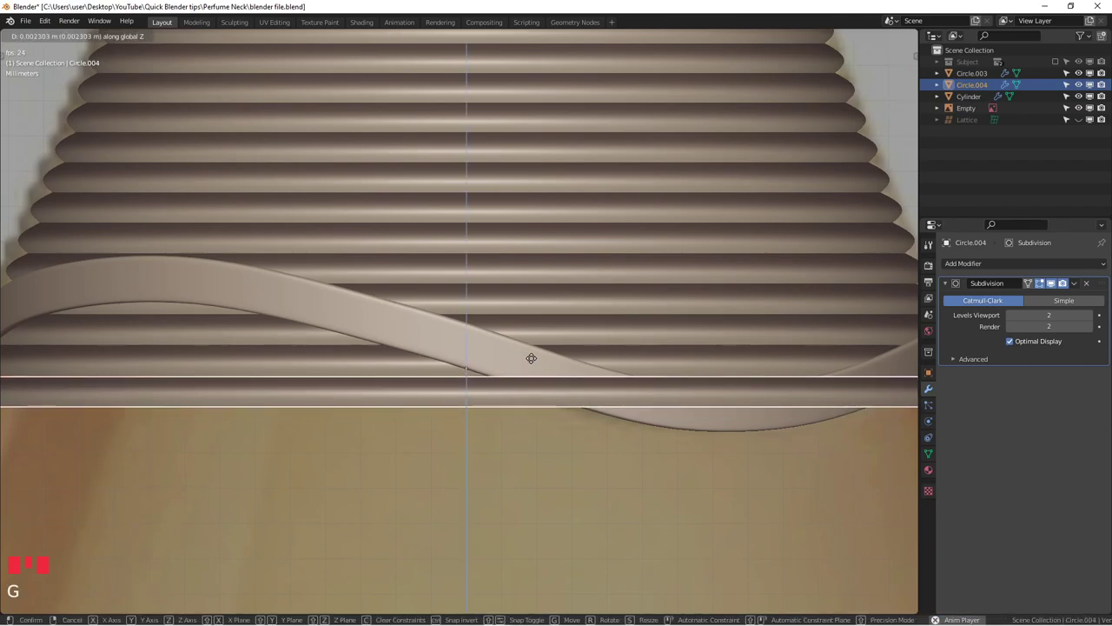
pyautogui.click(533, 361)
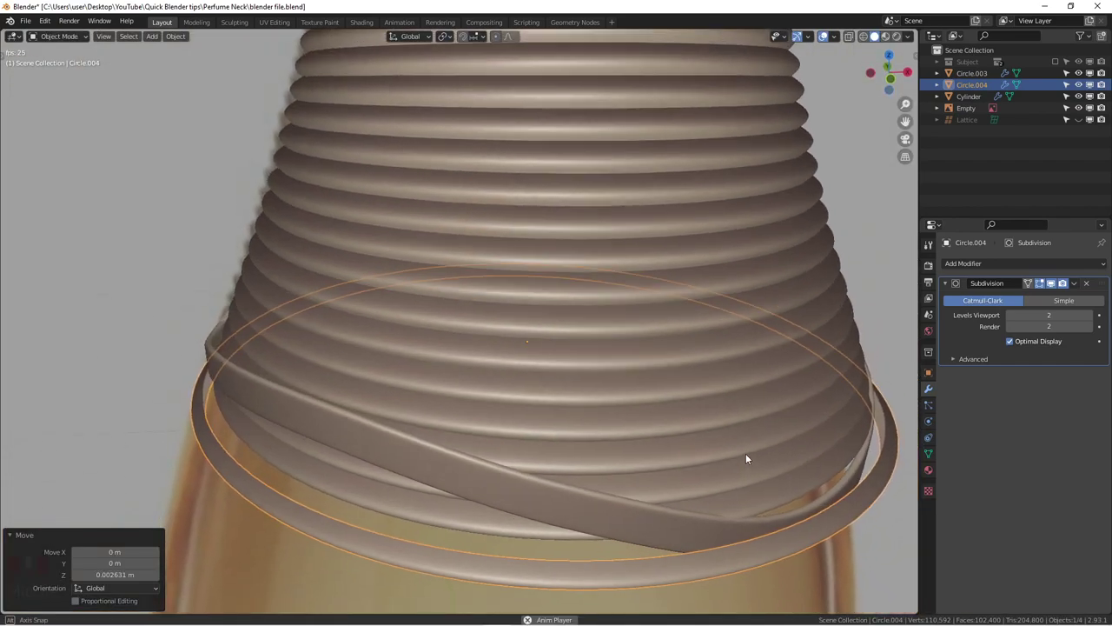
# Scale the separated ring down uniformly to about 0.958, close to the outer edge of the trim band.
pyautogui.click(787, 514)
pyautogui.click(801, 527)
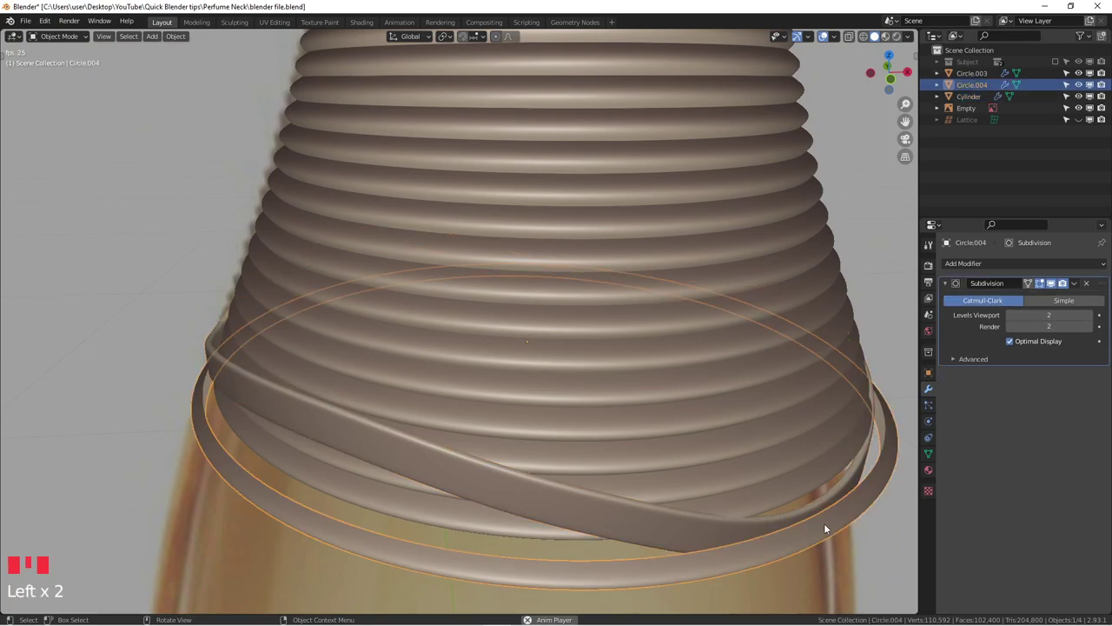
pyautogui.press('KP_7')
pyautogui.scroll(-2, 821, 439)
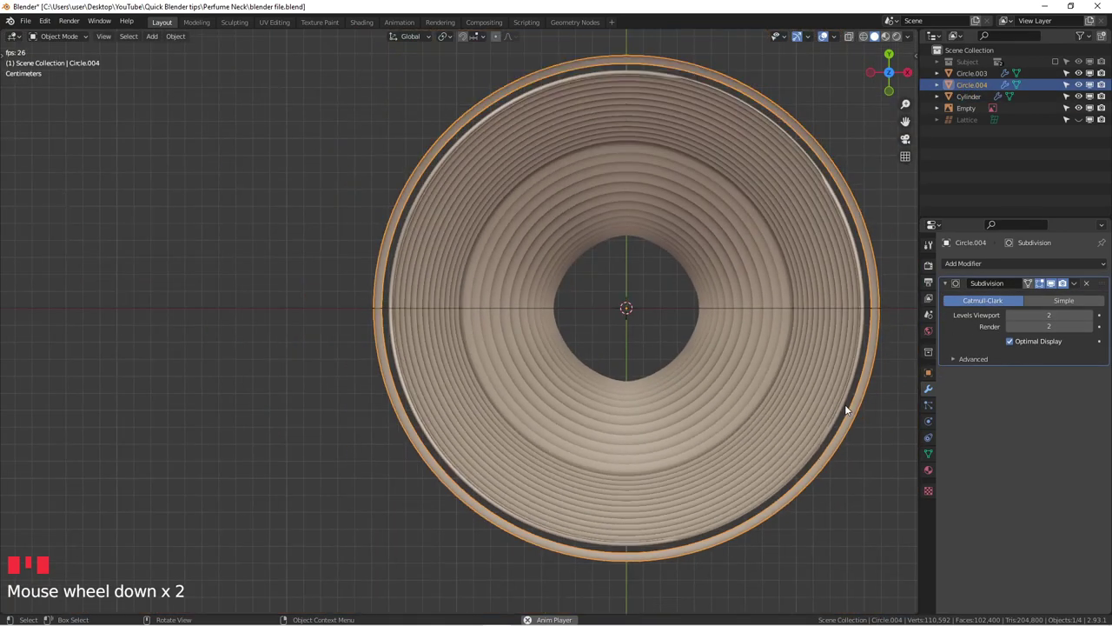
pyautogui.press('s')
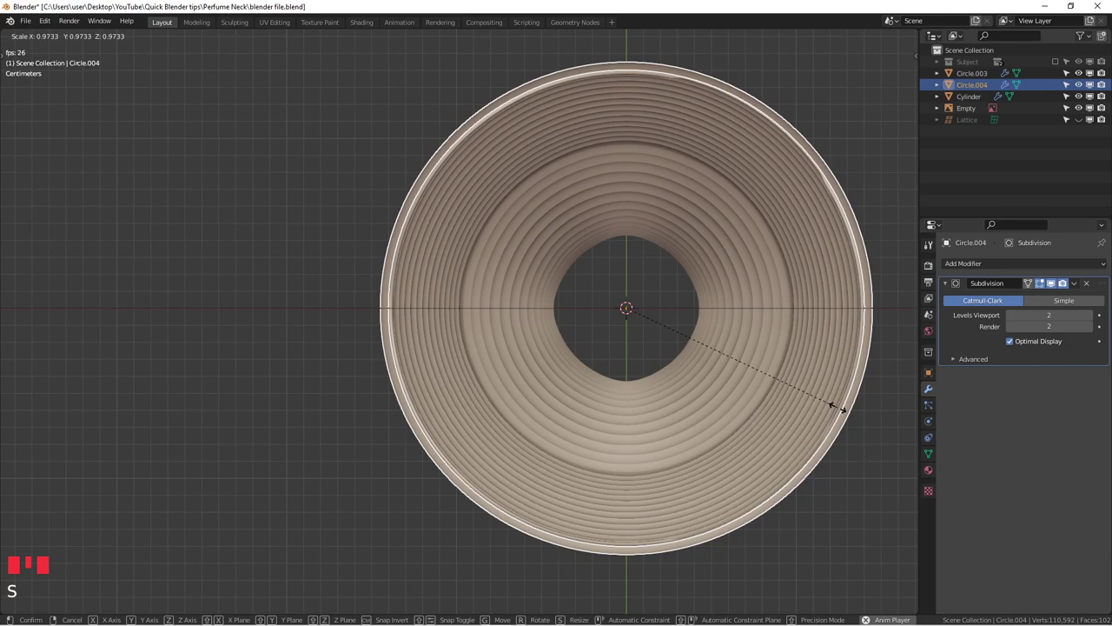
pyautogui.click(833, 408)
# Scale the separated ring by a further 0.982 so its sides line up with the trim band in front view.
pyautogui.moveTo(833, 408); pyautogui.dragTo(700, 347, button='middle')
pyautogui.press('KP_1')
pyautogui.scroll(2, 725, 384)
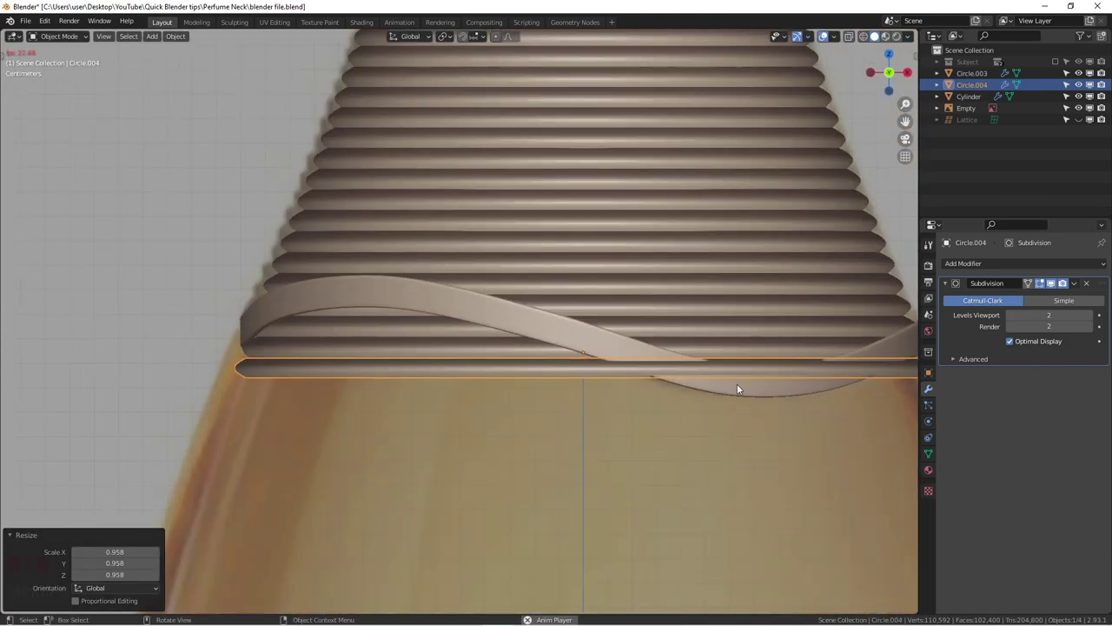
pyautogui.keyDown('shift'); pyautogui.moveTo(737, 389); pyautogui.dragTo(585, 380, button='middle'); pyautogui.keyUp('shift')
pyautogui.press('s')
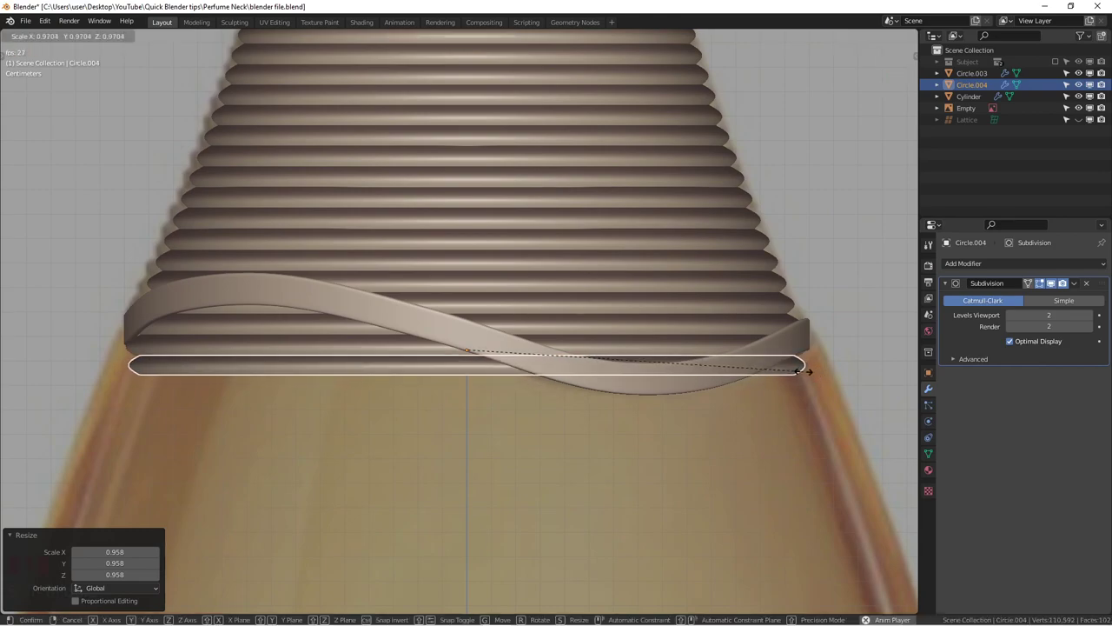
pyautogui.click(807, 370)
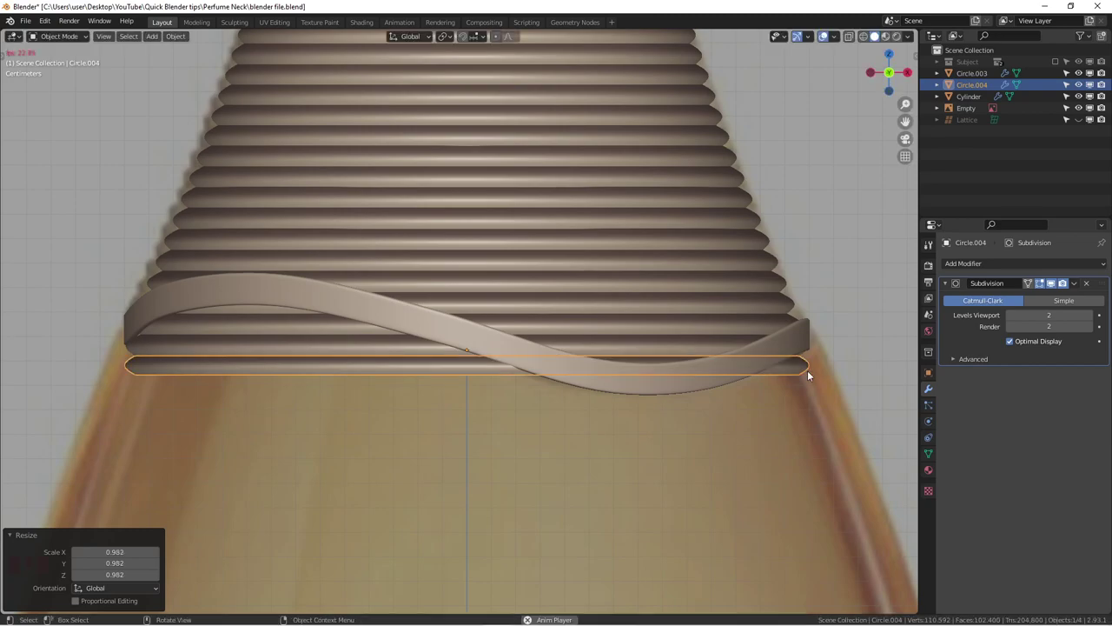
# Compare the trim band and lower ring with the reference image and inspect the gap between band and neck from several sides.
pyautogui.click(625, 376)
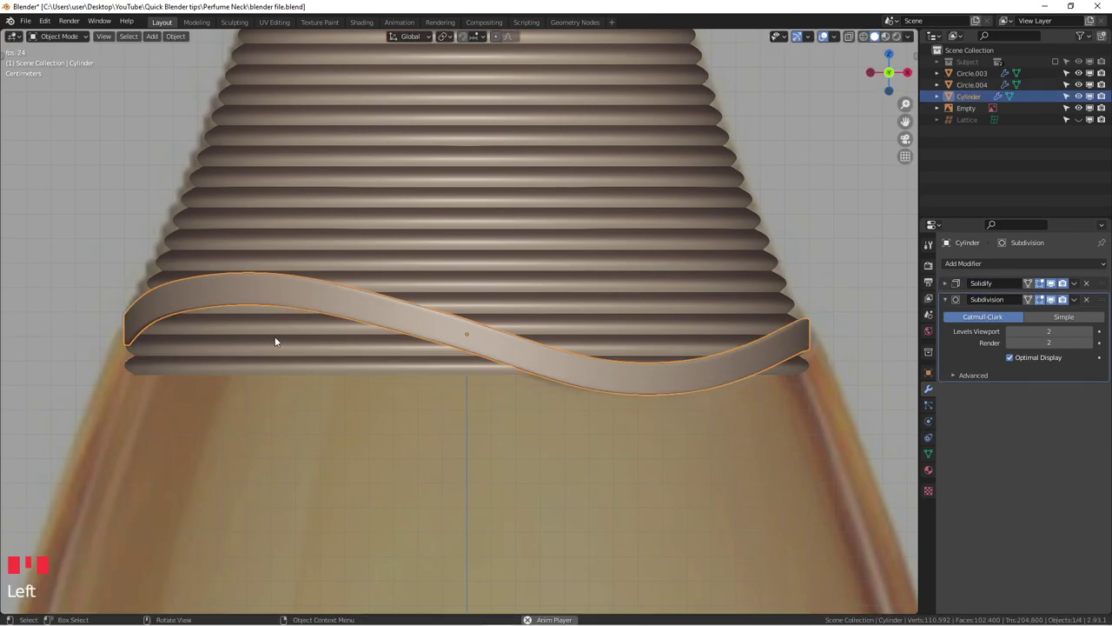
pyautogui.scroll(-2, 277, 339)
pyautogui.keyDown('shift'); pyautogui.moveTo(275, 339); pyautogui.dragTo(298, 356, button='middle'); pyautogui.keyUp('shift')
pyautogui.click(744, 328)
pyautogui.keyDown('shift'); pyautogui.moveTo(540, 355); pyautogui.dragTo(583, 342, button='middle'); pyautogui.keyUp('shift')
pyautogui.hotkey('alt', 'z')
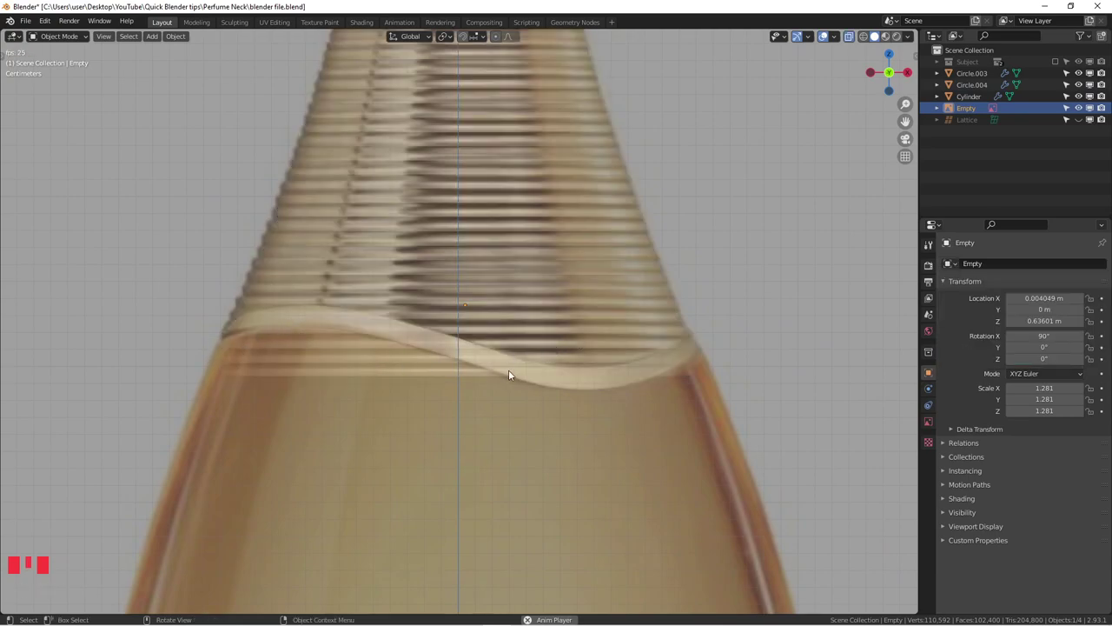
pyautogui.hotkey('alt', 'z')
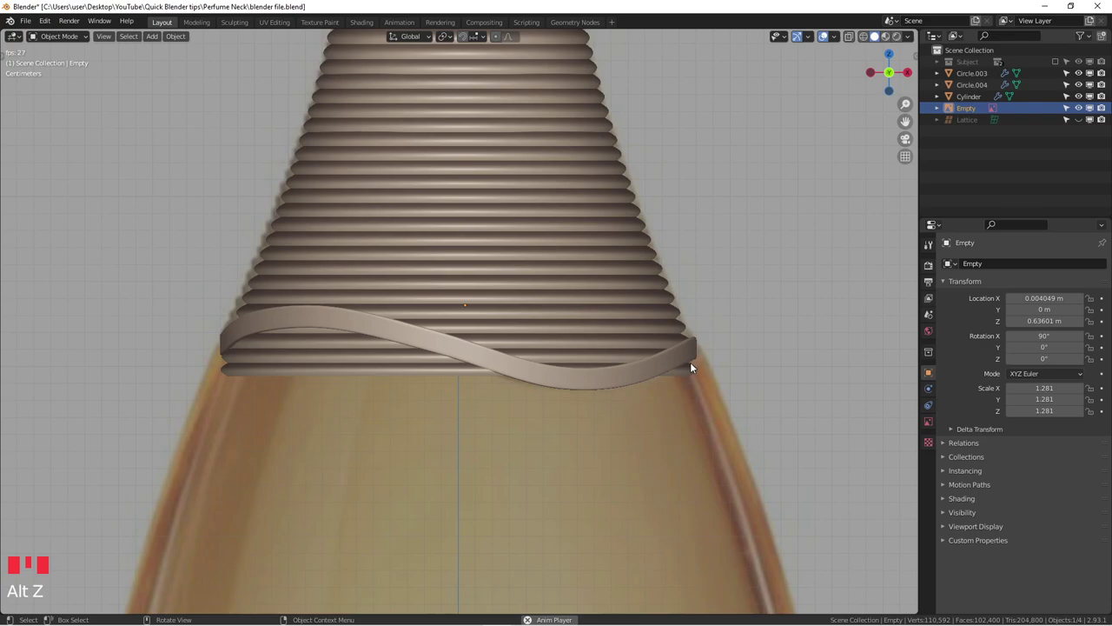
pyautogui.scroll(2, 427, 386)
pyautogui.moveTo(332, 325); pyautogui.dragTo(268, 448, button='middle')
pyautogui.scroll(-4, 493, 345)
pyautogui.click(525, 415)
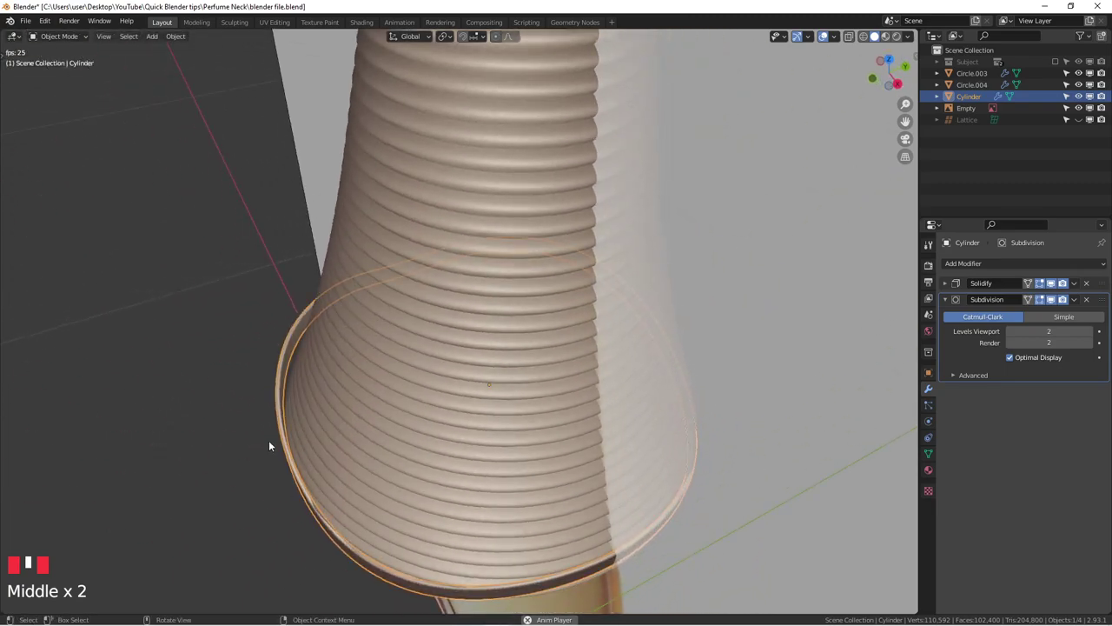
pyautogui.moveTo(271, 337); pyautogui.dragTo(472, 345, button='middle')
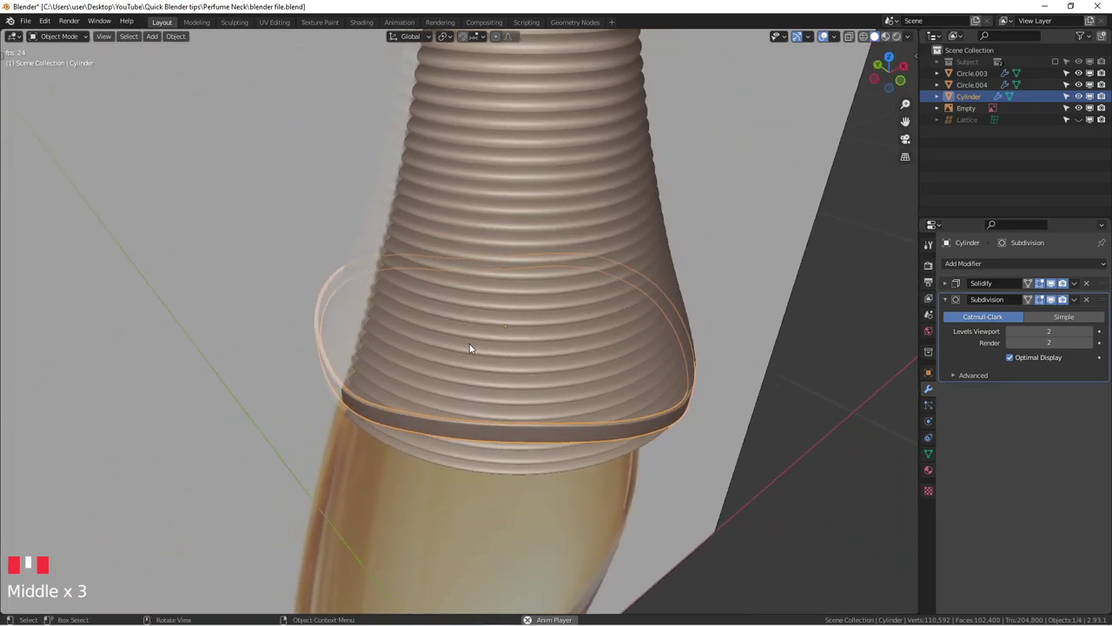
# Extrude the trim band's upper edge loop in Edit Mode and scale the new loop inward to 0.972.
pyautogui.press('KP_1')
pyautogui.scroll(3, 515, 369)
pyautogui.press('Tab')
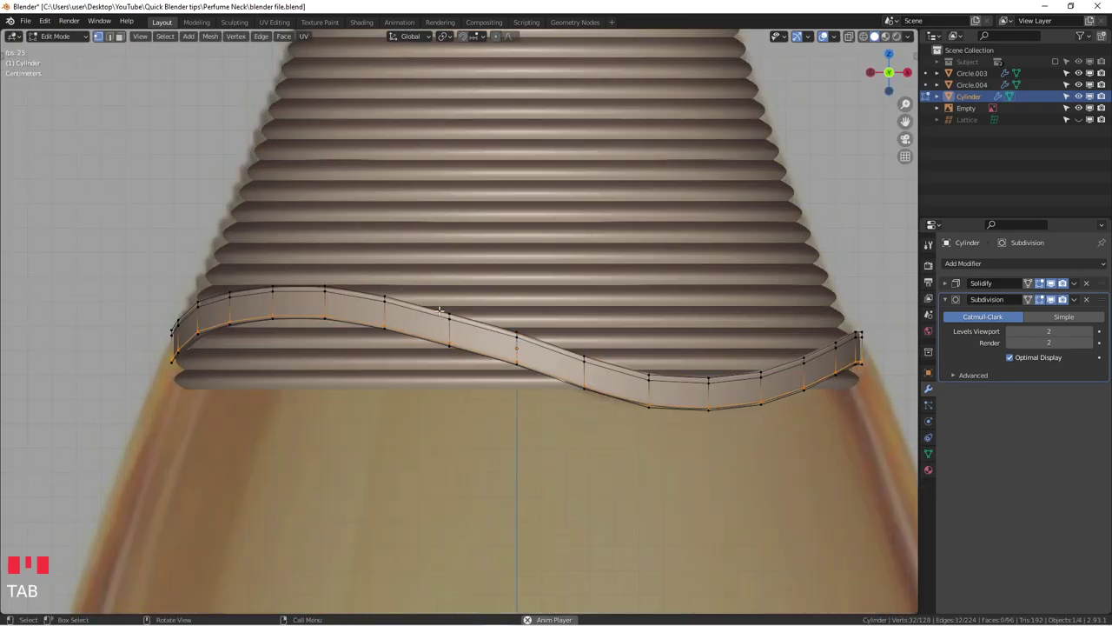
pyautogui.click(429, 307)
pyautogui.keyDown('alt'); pyautogui.click(429, 307); pyautogui.keyUp('alt')
pyautogui.moveTo(430, 307); pyautogui.dragTo(544, 331, button='middle')
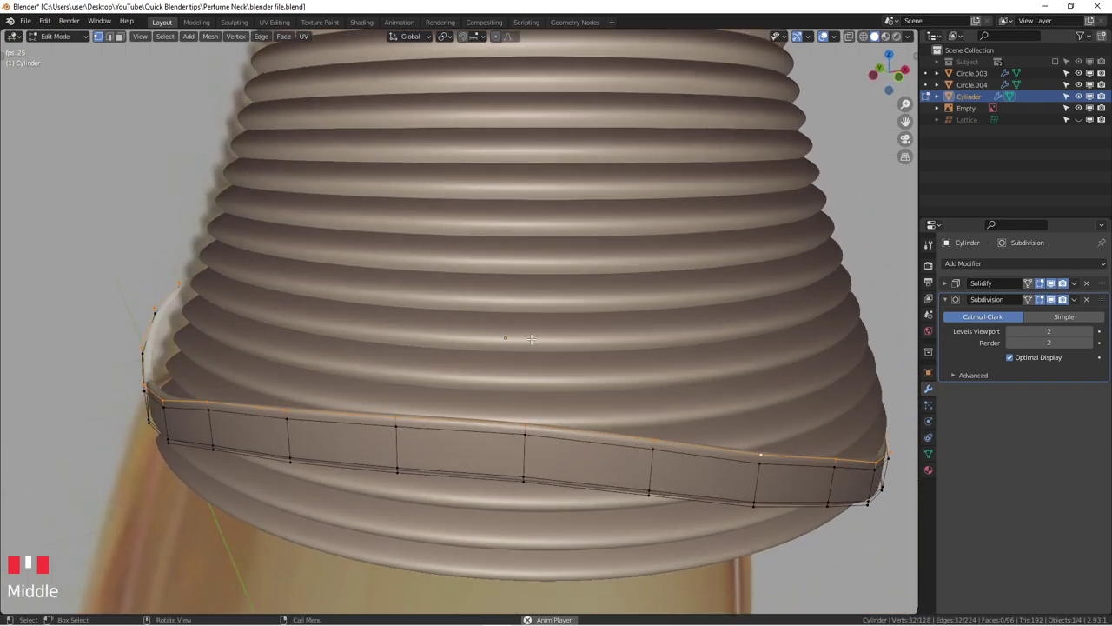
pyautogui.press('KP_7')
pyautogui.scroll(-4, 544, 332)
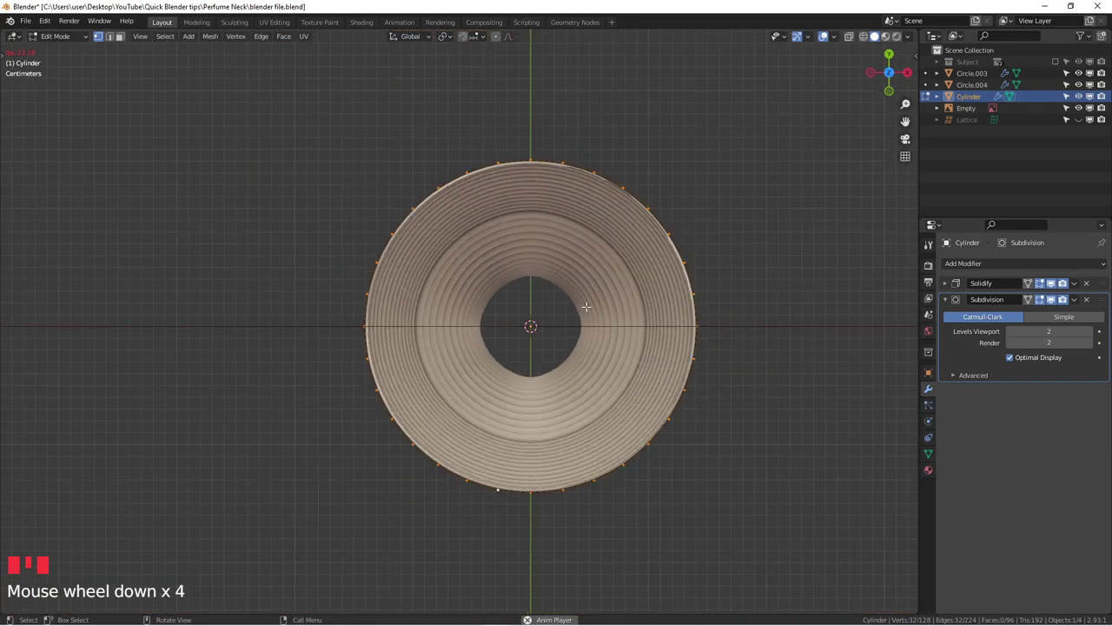
pyautogui.press('e')
pyautogui.rightClick(749, 252)
pyautogui.press('s')
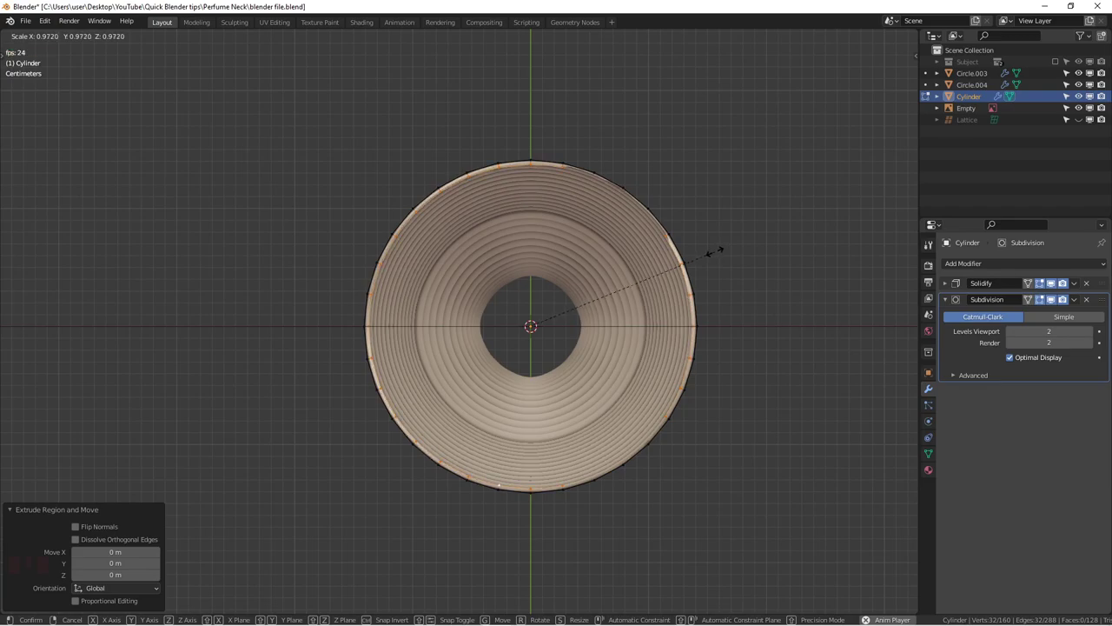
pyautogui.click(713, 252)
# Scale the extruded loop further inward by 0.963 to close the gap against the neck, and return to Object Mode with X-ray off.
pyautogui.moveTo(718, 251); pyautogui.dragTo(608, 408, button='middle')
pyautogui.scroll(3, 613, 410)
pyautogui.scroll(1, 613, 438)
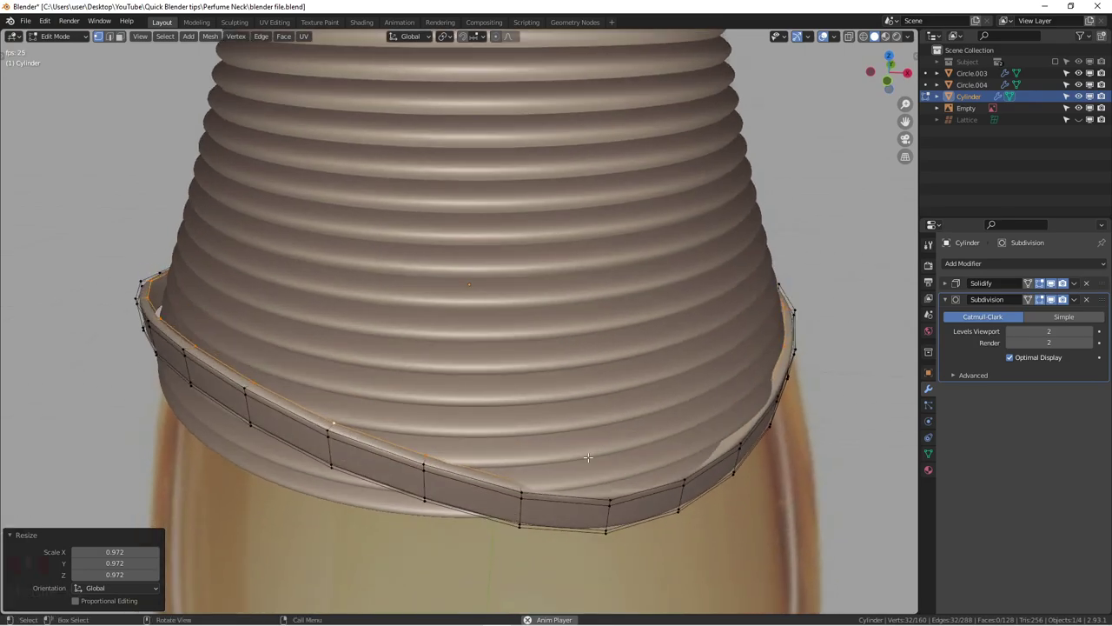
pyautogui.scroll(-2, 496, 464)
pyautogui.moveTo(522, 443); pyautogui.dragTo(643, 400, button='middle')
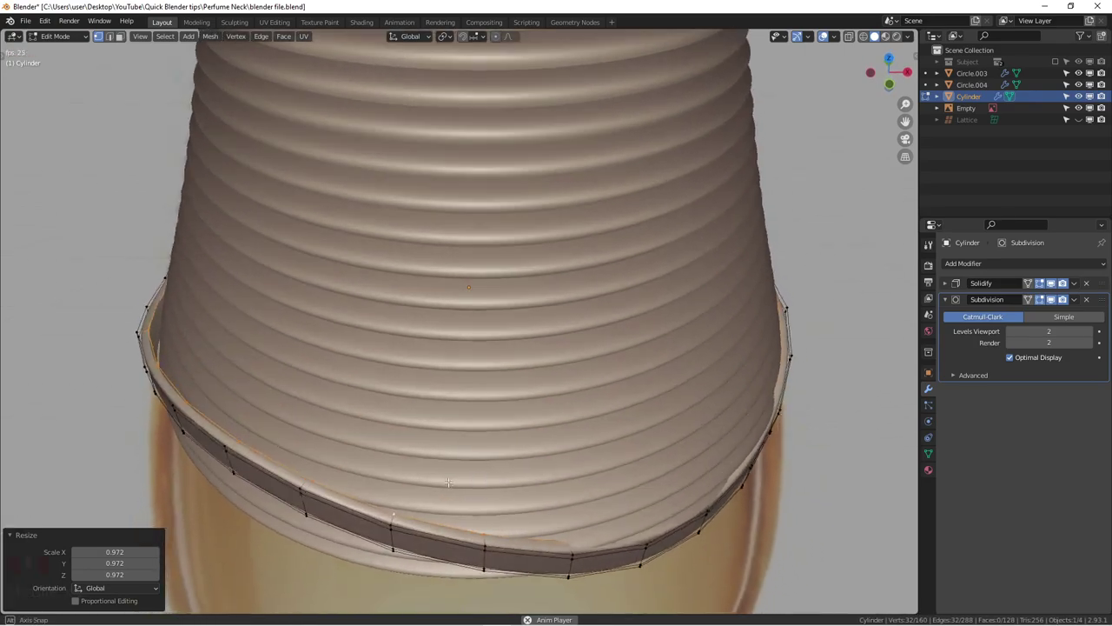
pyautogui.press('KP_7')
pyautogui.hotkey('alt', 'z')
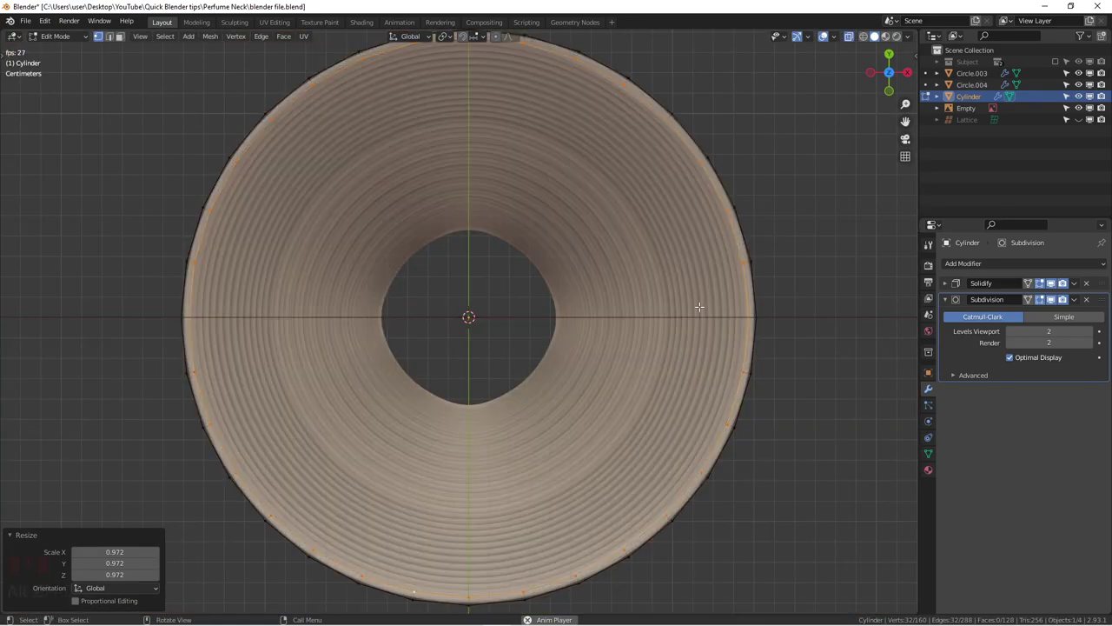
pyautogui.press('s')
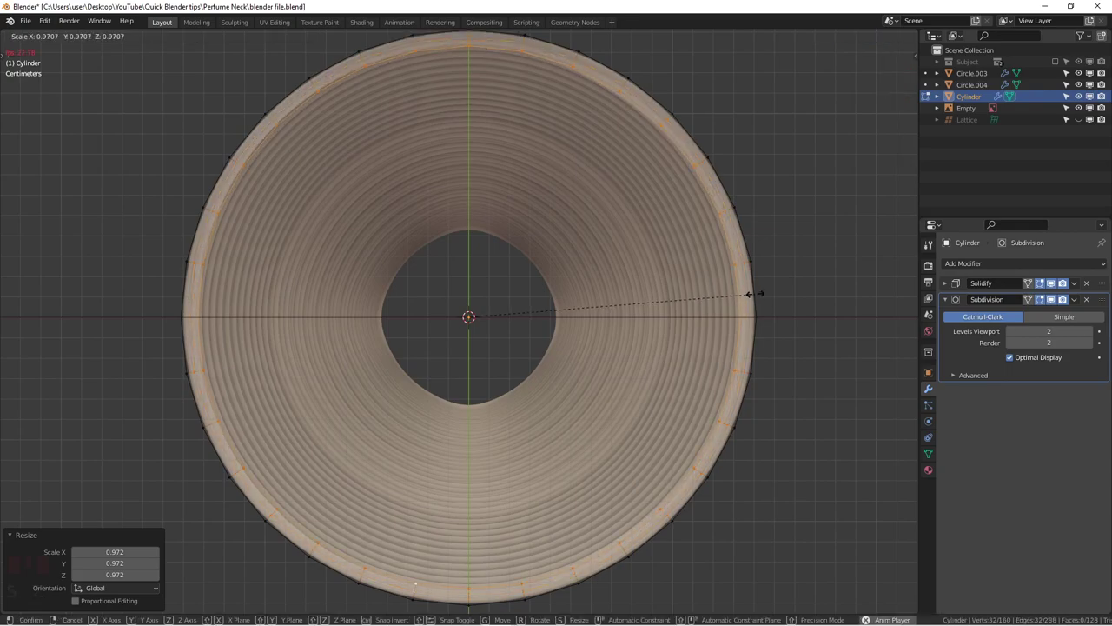
pyautogui.click(748, 295)
pyautogui.moveTo(752, 292); pyautogui.dragTo(463, 269, button='middle')
pyautogui.scroll(2, 463, 268)
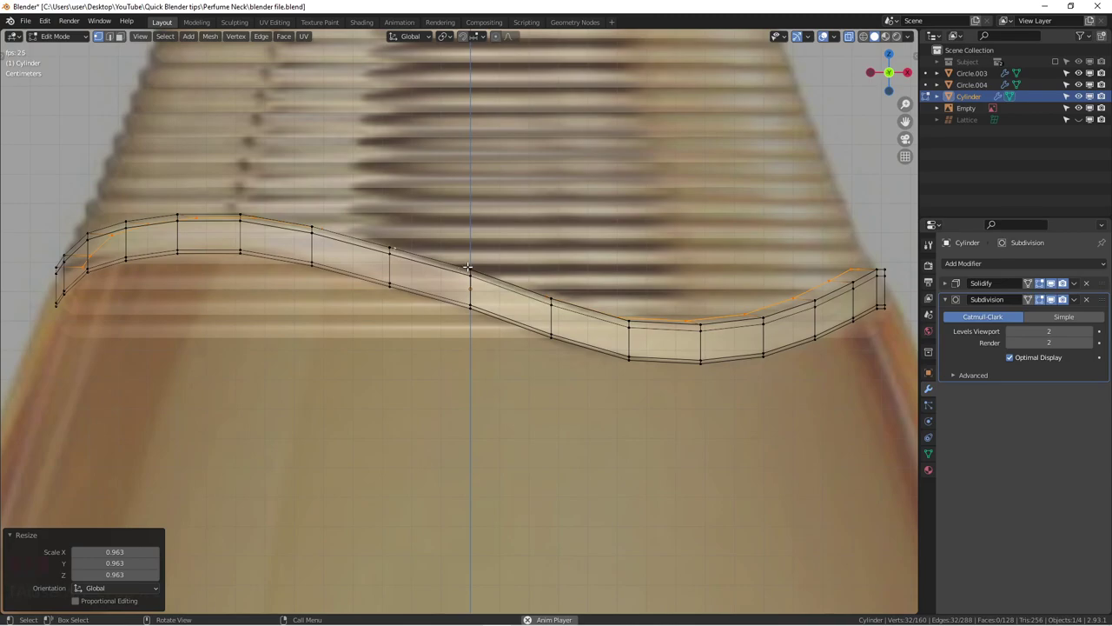
pyautogui.press('Tab')
pyautogui.hotkey('alt', 'z')
# Examine how the lowest neck ribs and the separate ring meet the underside of the trim band.
pyautogui.moveTo(780, 298)
pyautogui.mouseDown(button='middle')
pyautogui.moveTo(743, 323)
pyautogui.moveTo(757, 367)
pyautogui.moveTo(730, 336)
pyautogui.mouseUp(button='middle')
pyautogui.press('KP_1')
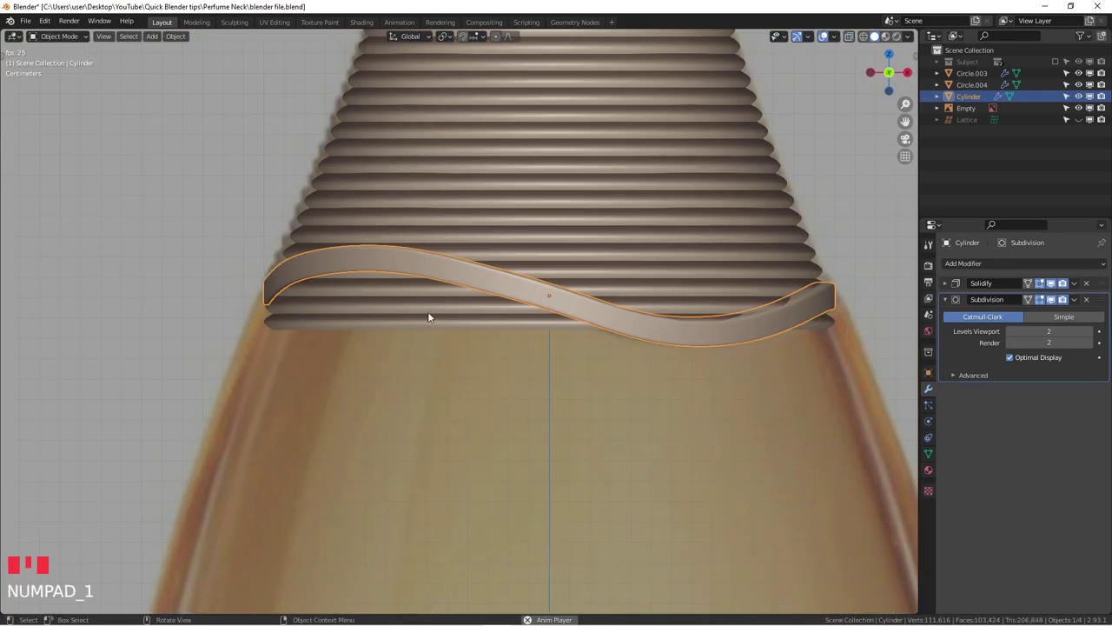
pyautogui.scroll(1, 362, 290)
pyautogui.click(320, 295)
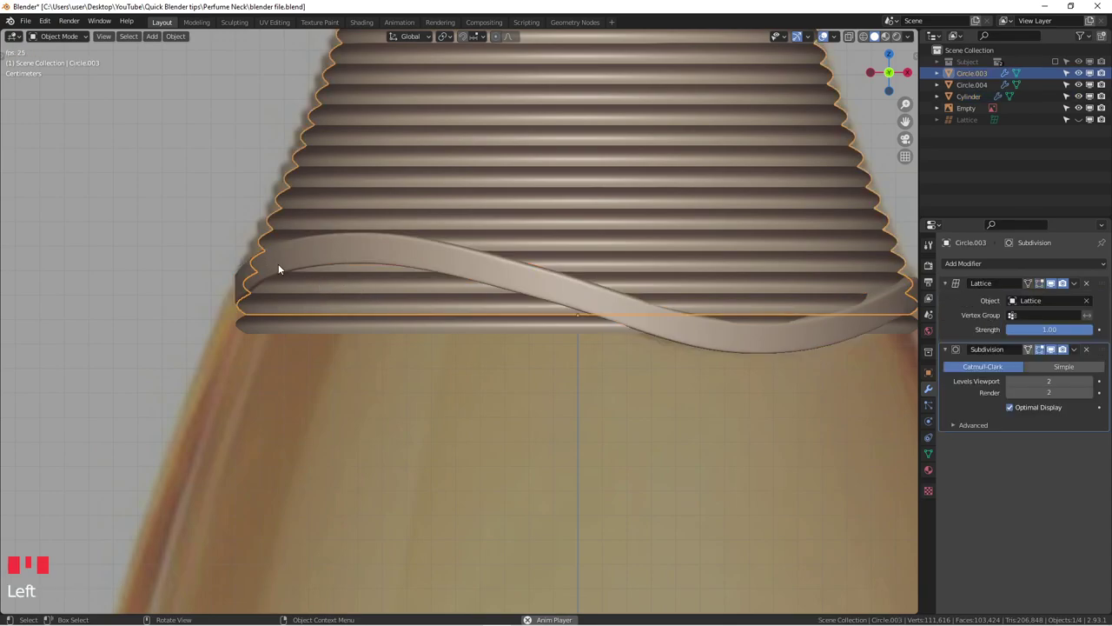
pyautogui.scroll(-1, 439, 277)
pyautogui.scroll(2, 380, 292)
pyautogui.click(326, 292)
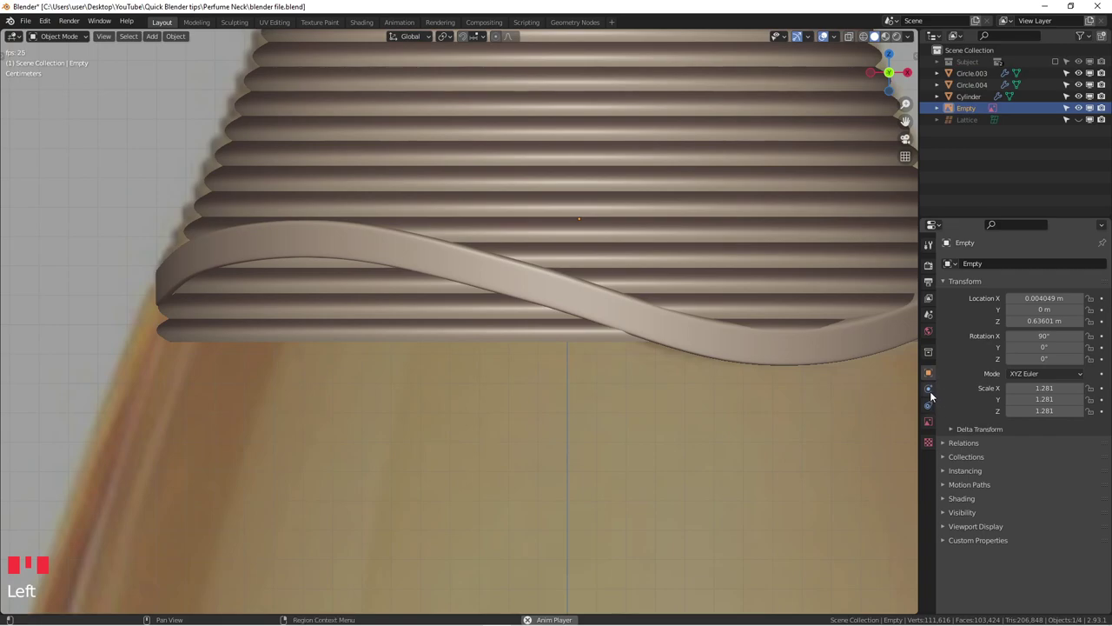
pyautogui.click(709, 320)
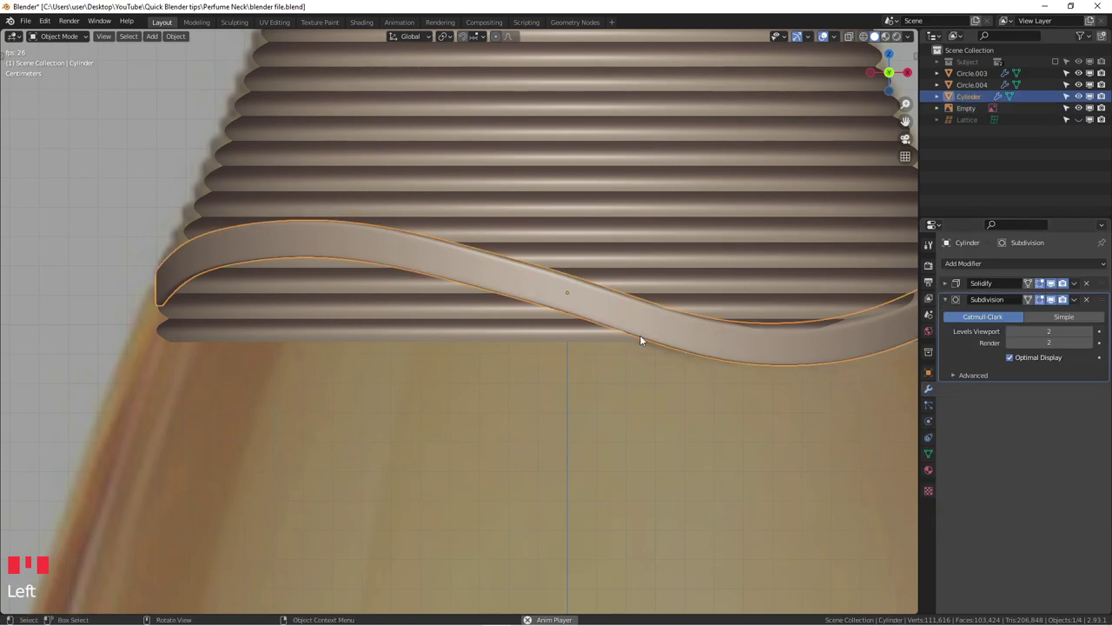
# Delete the vertices of the lowest ribs on the ribbed neck's left side, below the raised part of the trim band.
pyautogui.click(293, 284)
pyautogui.press('Tab')
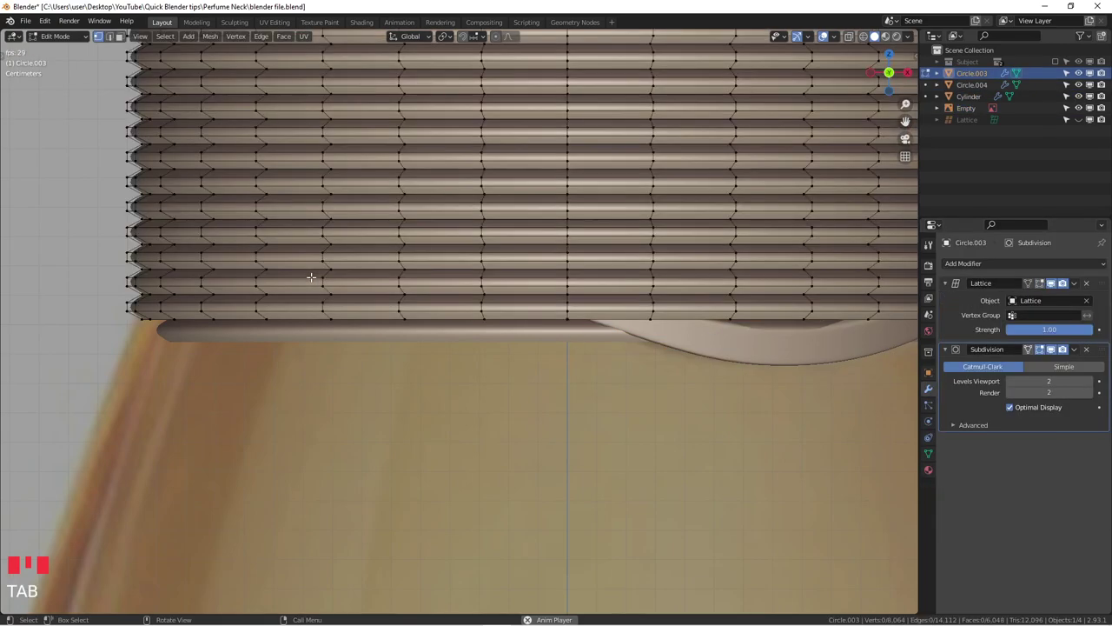
pyautogui.scroll(-1, 287, 288)
pyautogui.hotkey('alt', 'z')
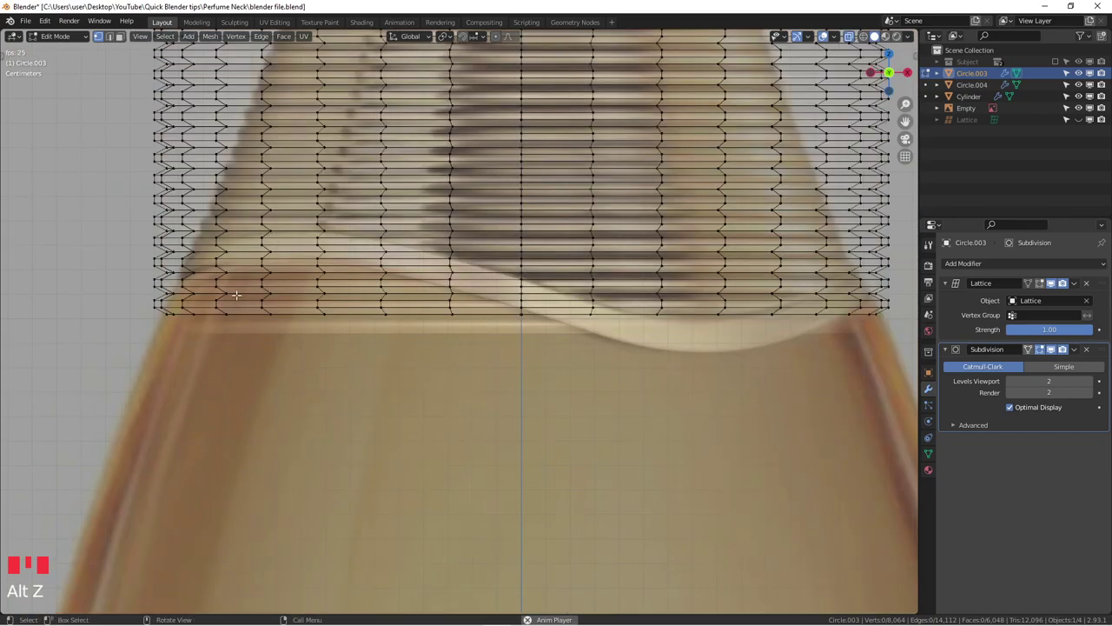
pyautogui.moveTo(145, 276); pyautogui.dragTo(390, 328)
pyautogui.hotkey('alt', 'z')
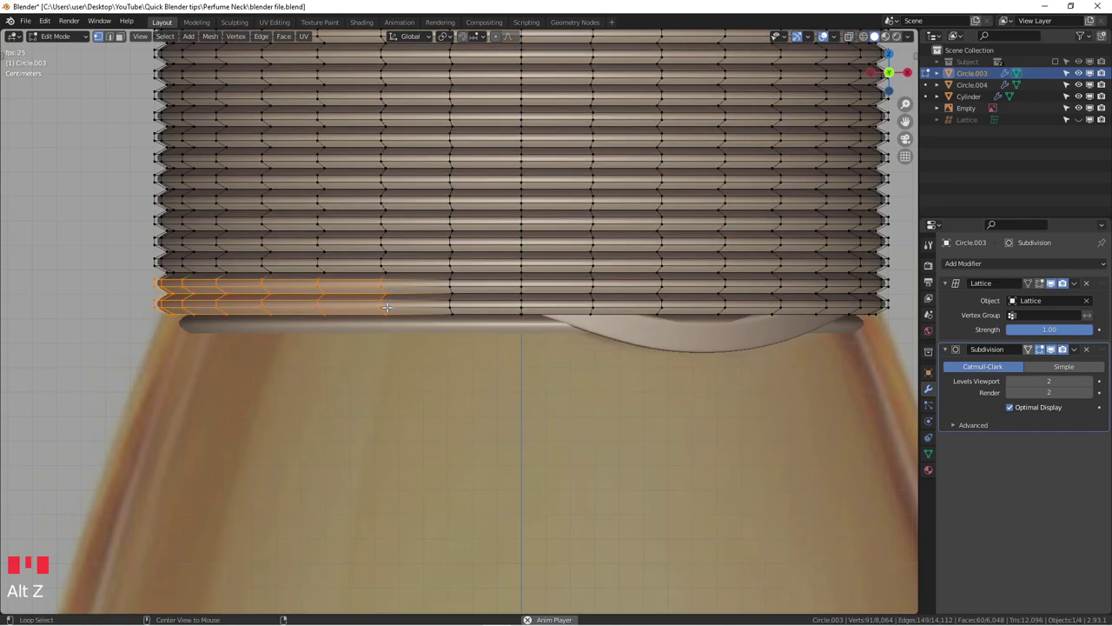
pyautogui.hotkey('alt', 'z')
pyautogui.scroll(2, 376, 304)
pyautogui.scroll(-2, 374, 303)
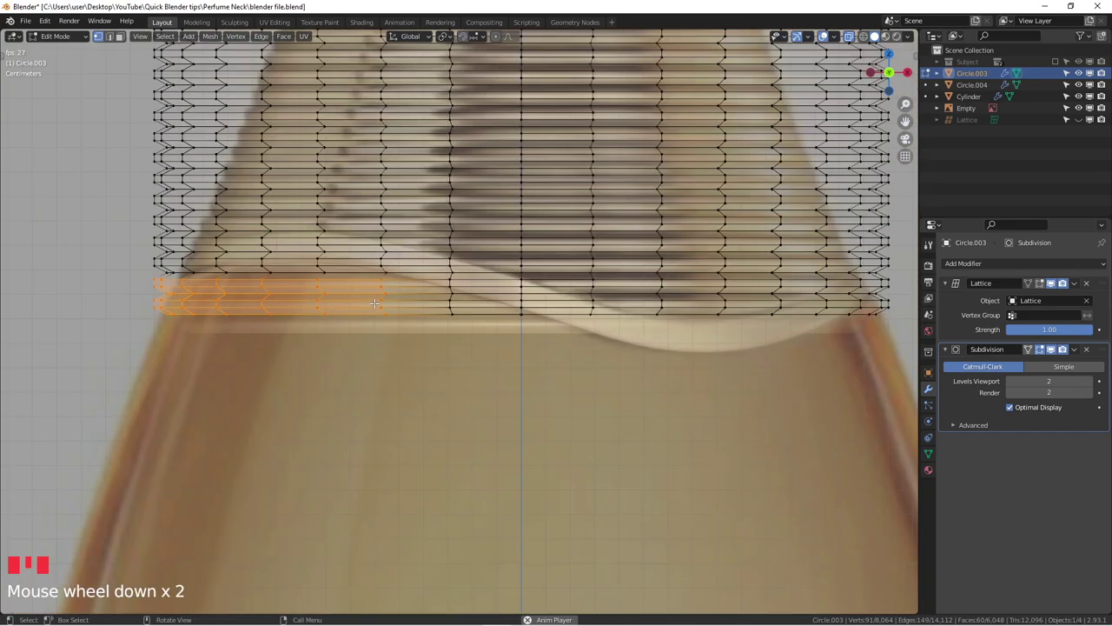
pyautogui.moveTo(355, 301); pyautogui.dragTo(379, 323, button='middle')
pyautogui.press('KP_1')
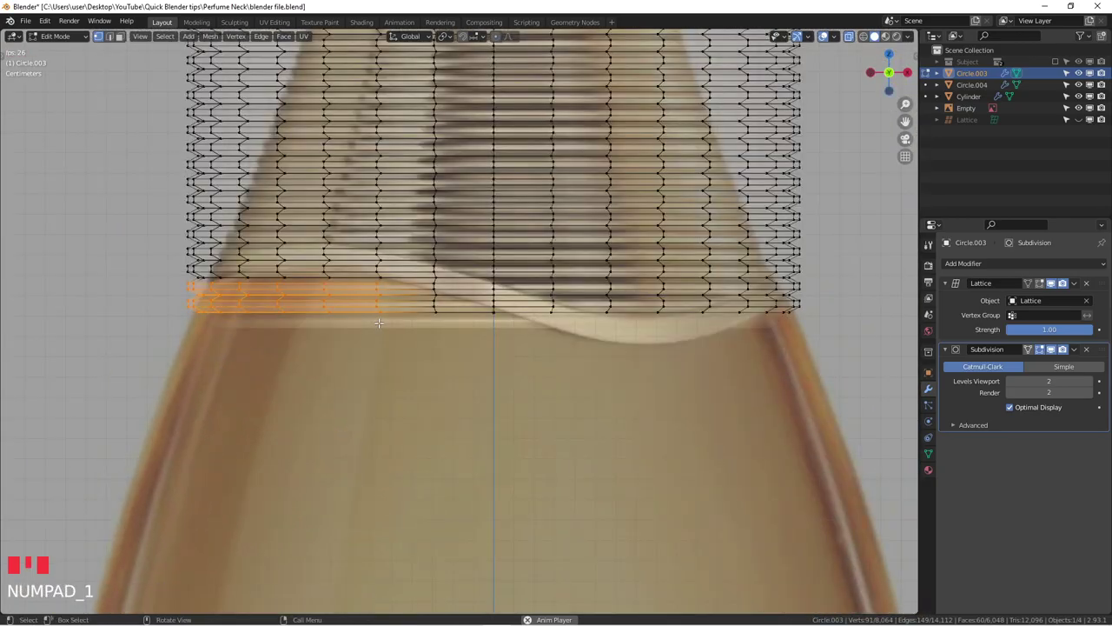
pyautogui.press('x')
pyautogui.click(378, 324)
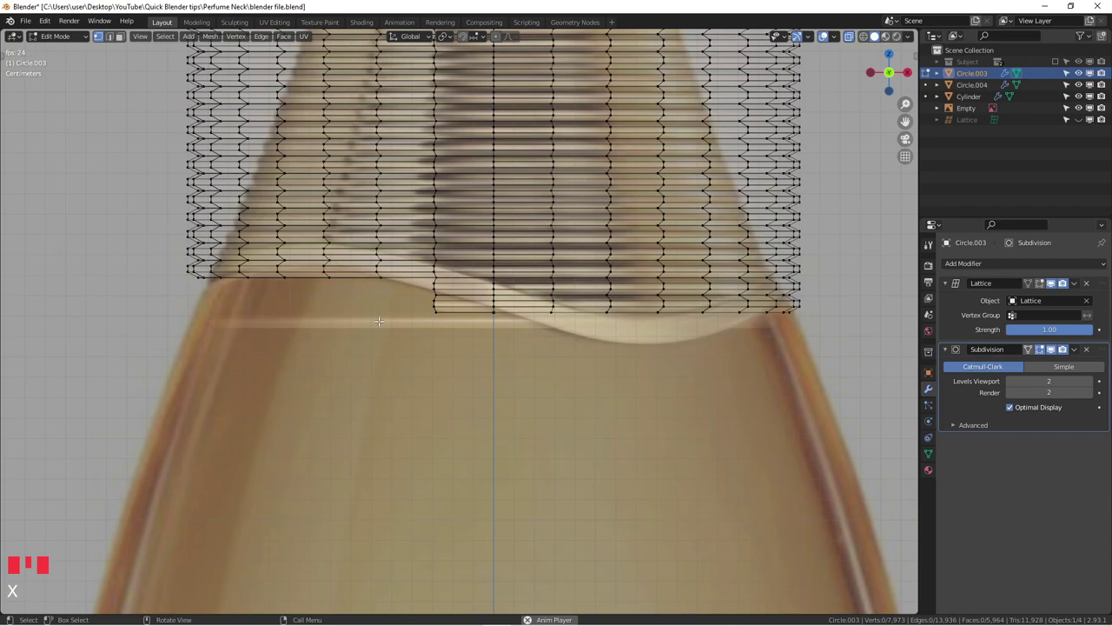
# Return to Object Mode, turn off X-ray and select the ribbed neck to check the cut beneath the band.
pyautogui.press('Tab')
pyautogui.click(403, 285)
pyautogui.click(317, 262)
pyautogui.hotkey('alt', 'z')
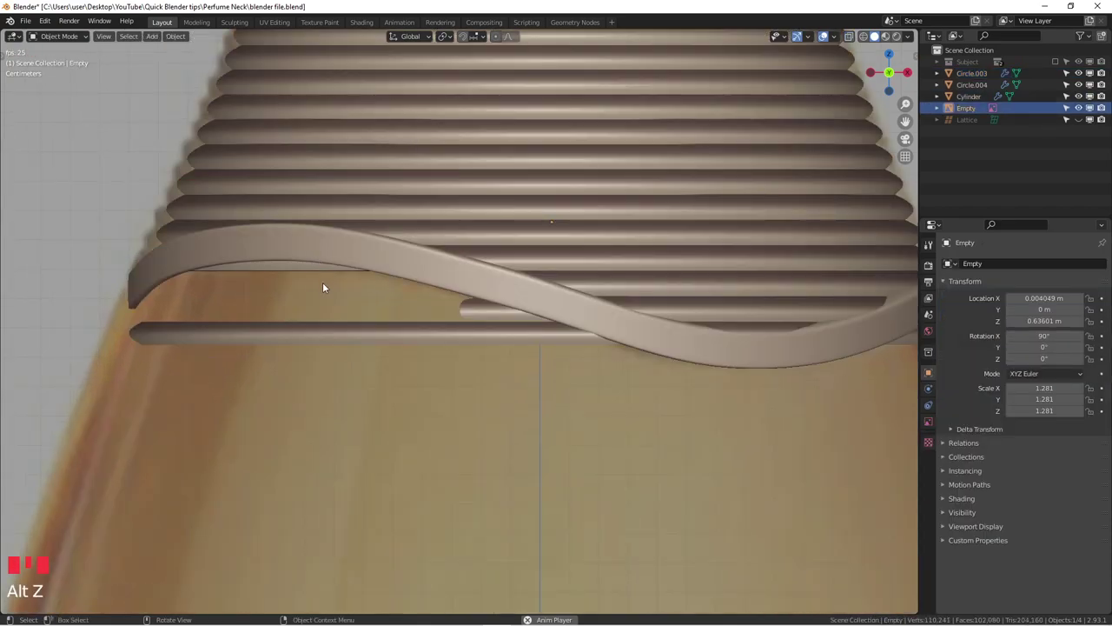
pyautogui.click(462, 305)
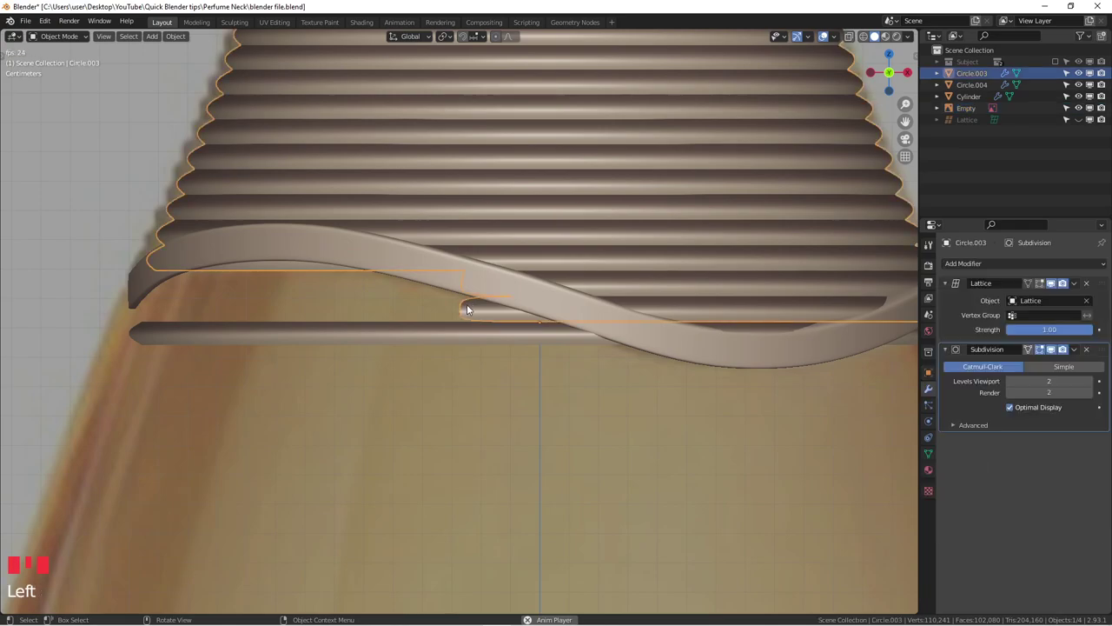
# Delete the end vertices of the ribbed neck's lowest rib where it protrudes beneath the trim band.
pyautogui.press('Tab')
pyautogui.click(455, 316)
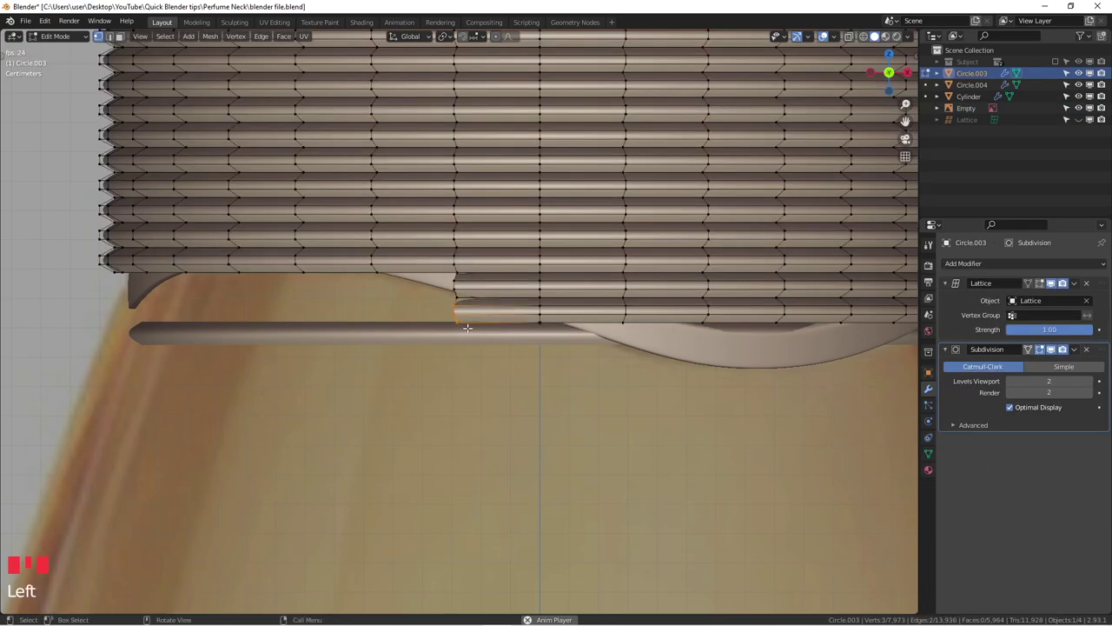
pyautogui.scroll(2, 453, 307)
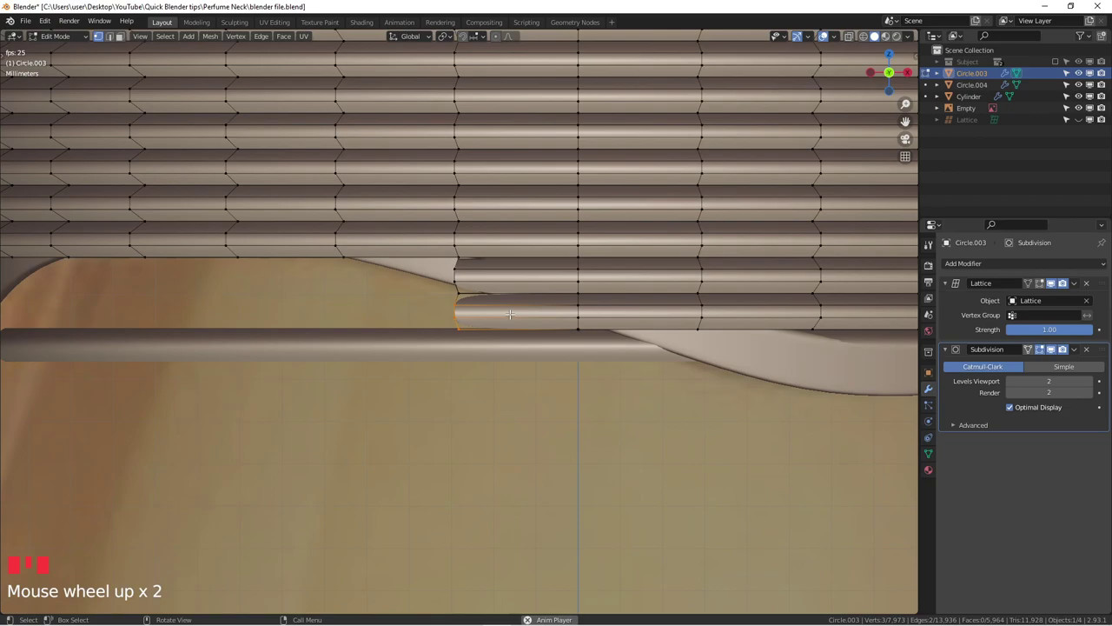
pyautogui.press('ctrl+KP_Add')
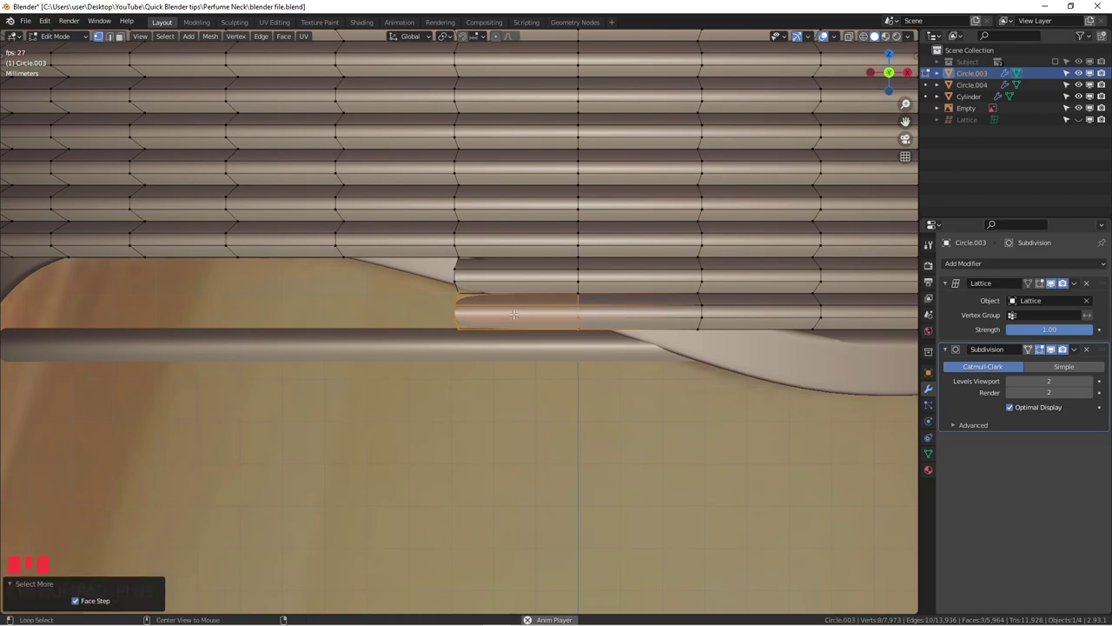
pyautogui.hotkey('alt', 'z')
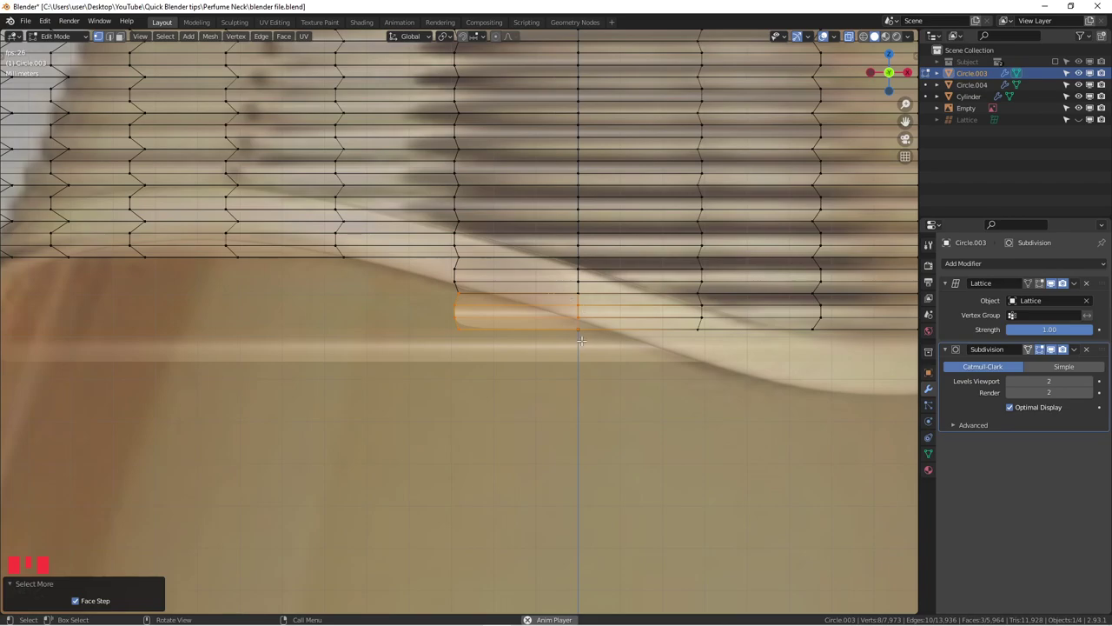
pyautogui.scroll(2, 581, 343)
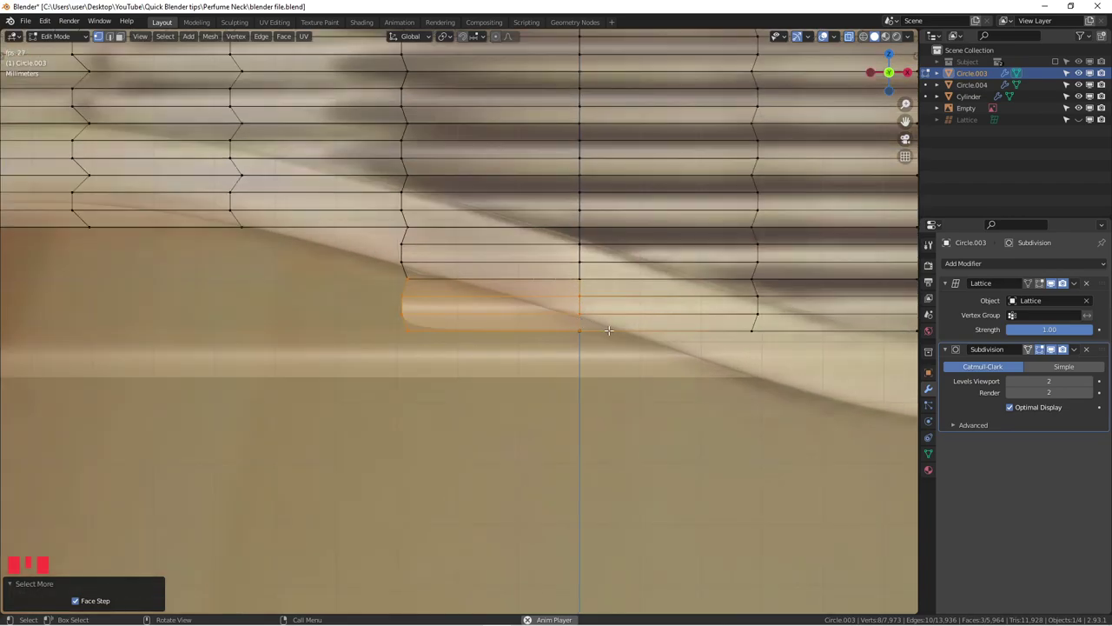
pyautogui.moveTo(571, 255); pyautogui.dragTo(606, 352)
pyautogui.scroll(-2, 574, 334)
pyautogui.scroll(2, 563, 325)
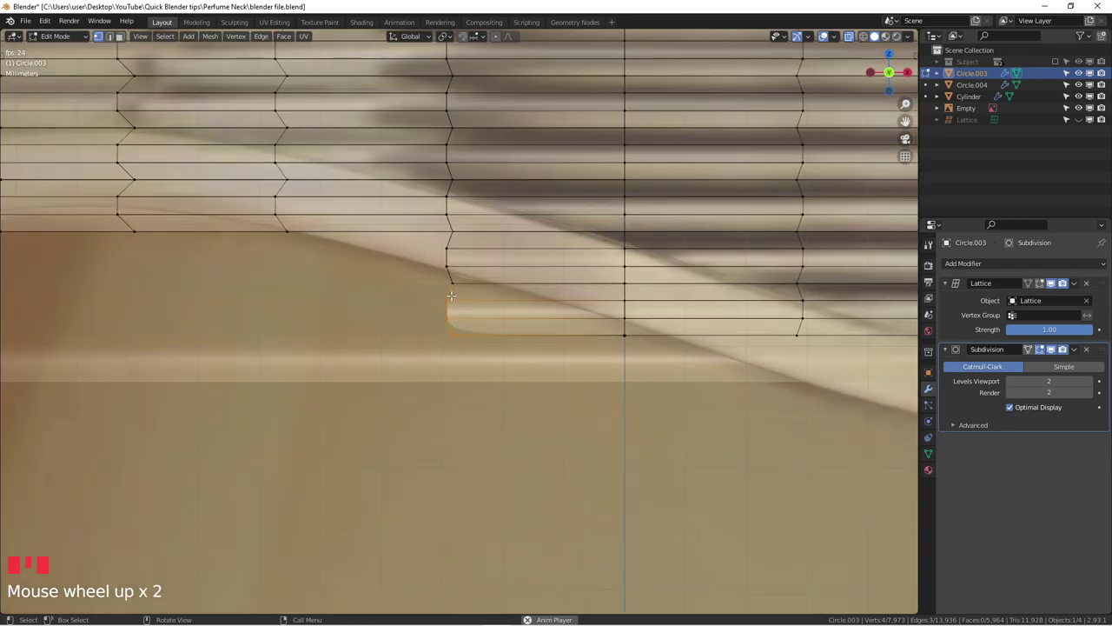
pyautogui.press('x')
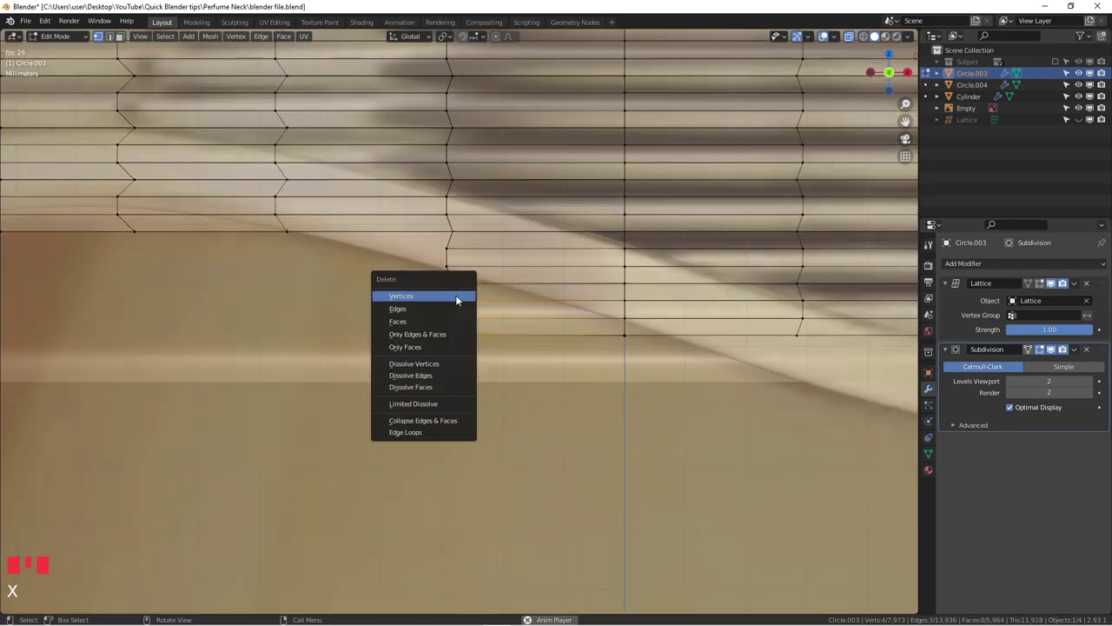
pyautogui.click(455, 295)
# Return to Object Mode and examine the trimmed rib end beneath the band from an angle and from the front.
pyautogui.scroll(-2, 456, 295)
pyautogui.moveTo(455, 295); pyautogui.dragTo(579, 308, button='middle')
pyautogui.scroll(-1, 500, 326)
pyautogui.scroll(-3, 505, 325)
pyautogui.scroll(-4, 544, 277)
pyautogui.scroll(3, 548, 265)
pyautogui.press('Tab')
pyautogui.scroll(-3, 556, 276)
pyautogui.press('KP_1')
pyautogui.click(577, 300)
pyautogui.scroll(1, 536, 272)
pyautogui.scroll(2, 536, 272)
# Delete the leftover lowest-rib segment just left of the neck's centre, expanding the selection with Select More, and return to Object Mode.
pyautogui.click(499, 276)
pyautogui.press('Tab')
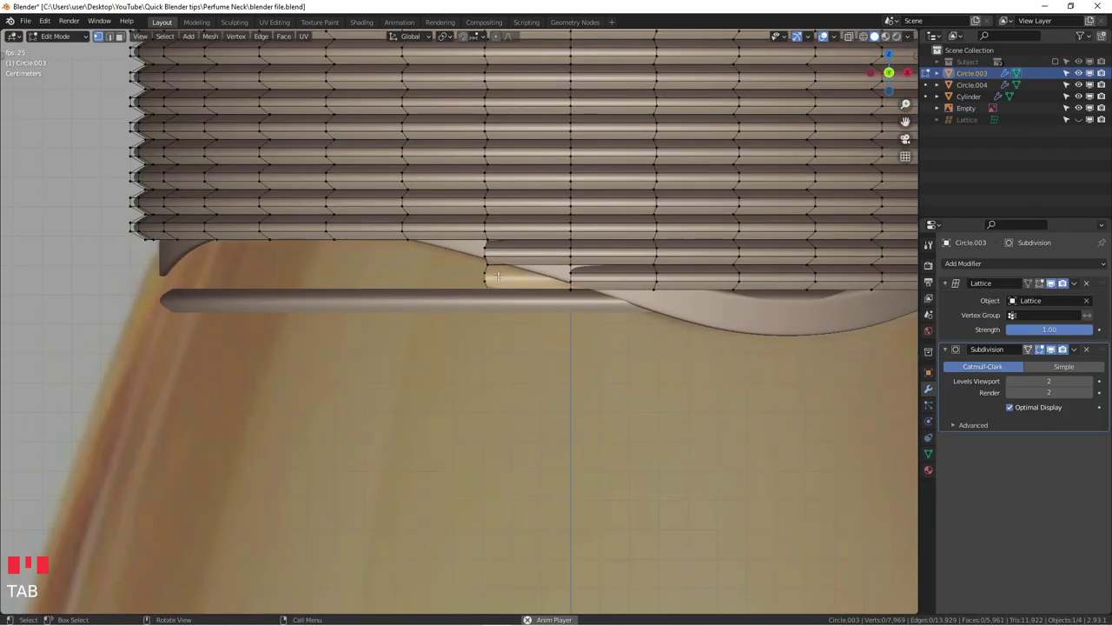
pyautogui.click(513, 283)
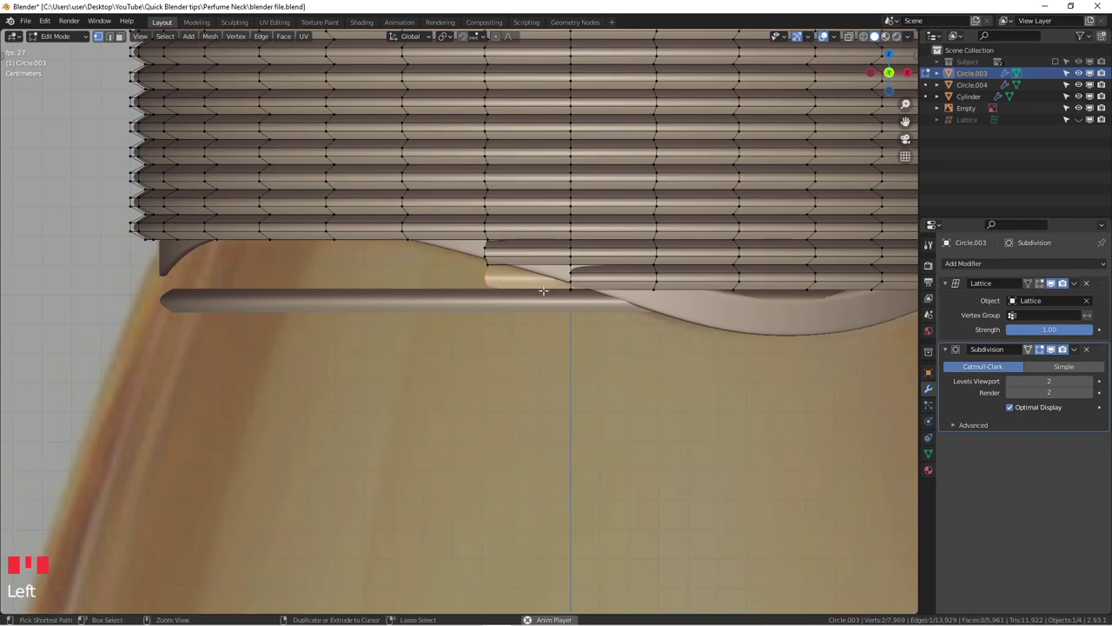
pyautogui.press('ctrl+KP_Add')
pyautogui.press('x')
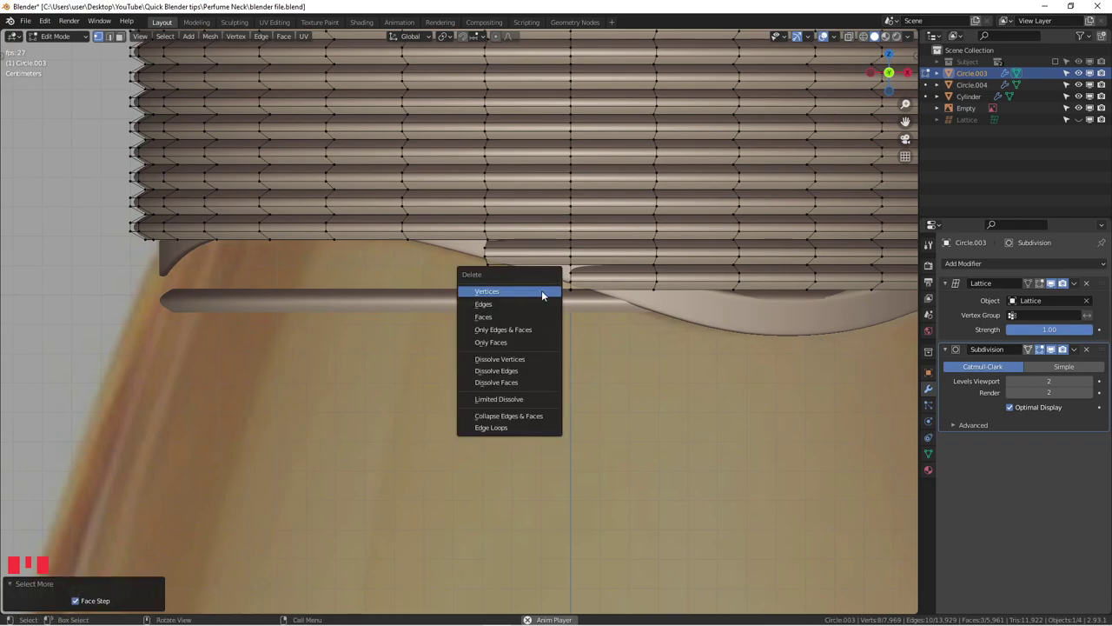
pyautogui.click(541, 290)
pyautogui.press('Tab')
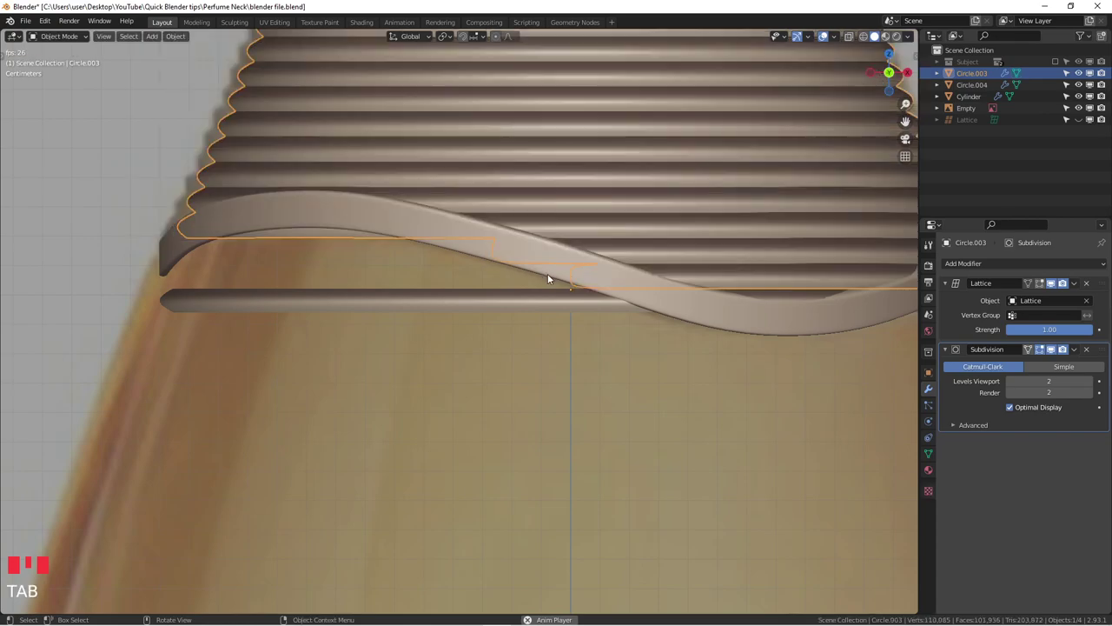
# Delete the vertices of the separate ring's left half, including those on the centre line, using X-ray to reach the far side.
pyautogui.scroll(-2, 548, 274)
pyautogui.click(614, 290)
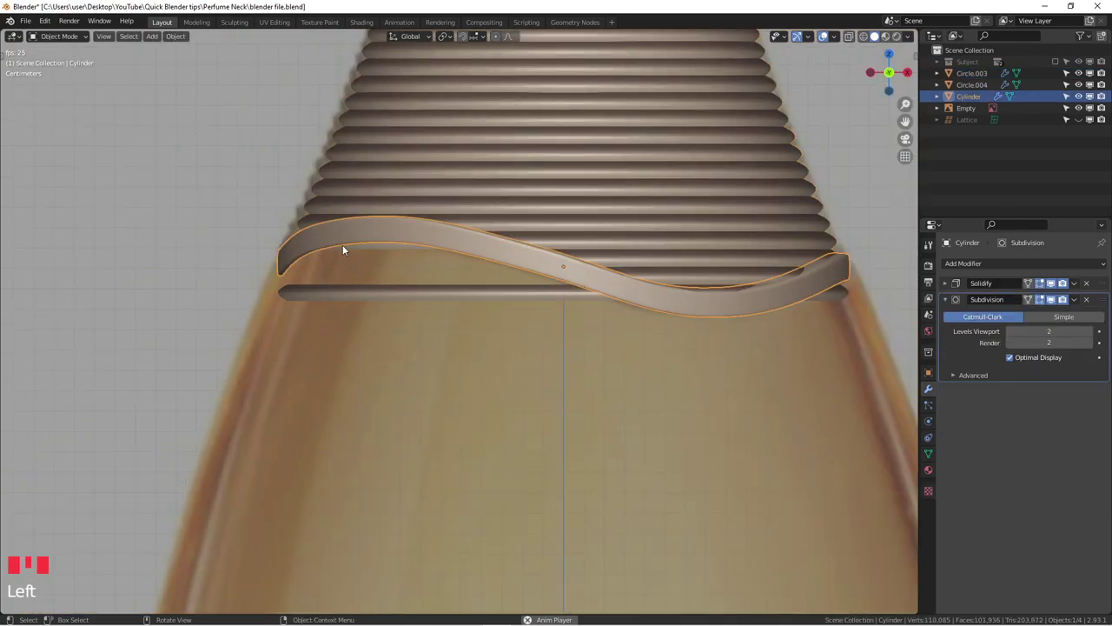
pyautogui.click(564, 291)
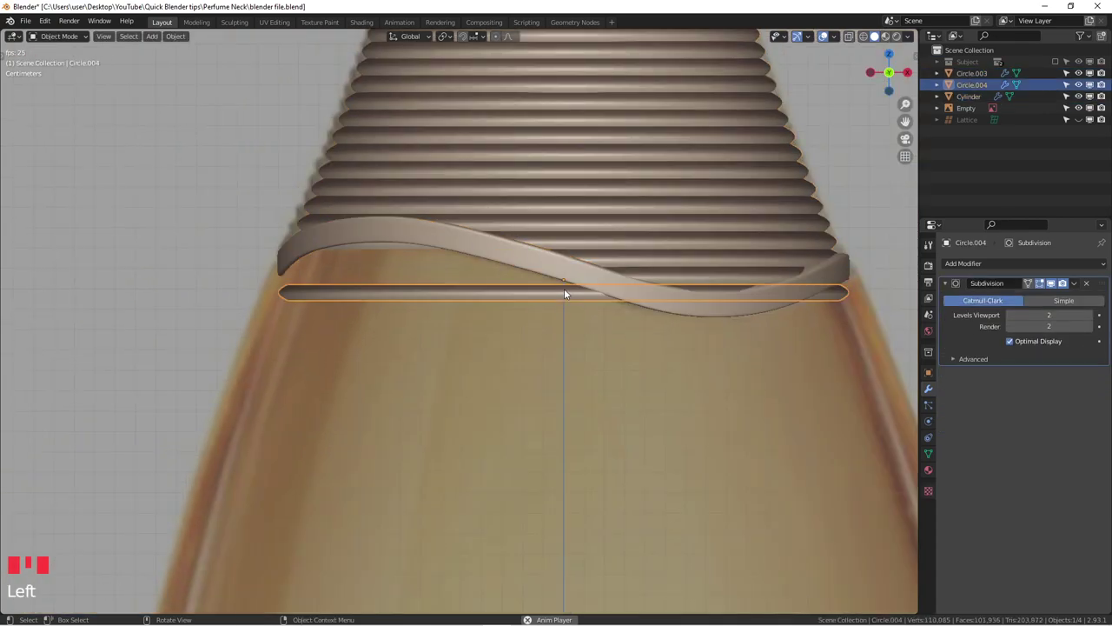
pyautogui.press('Tab')
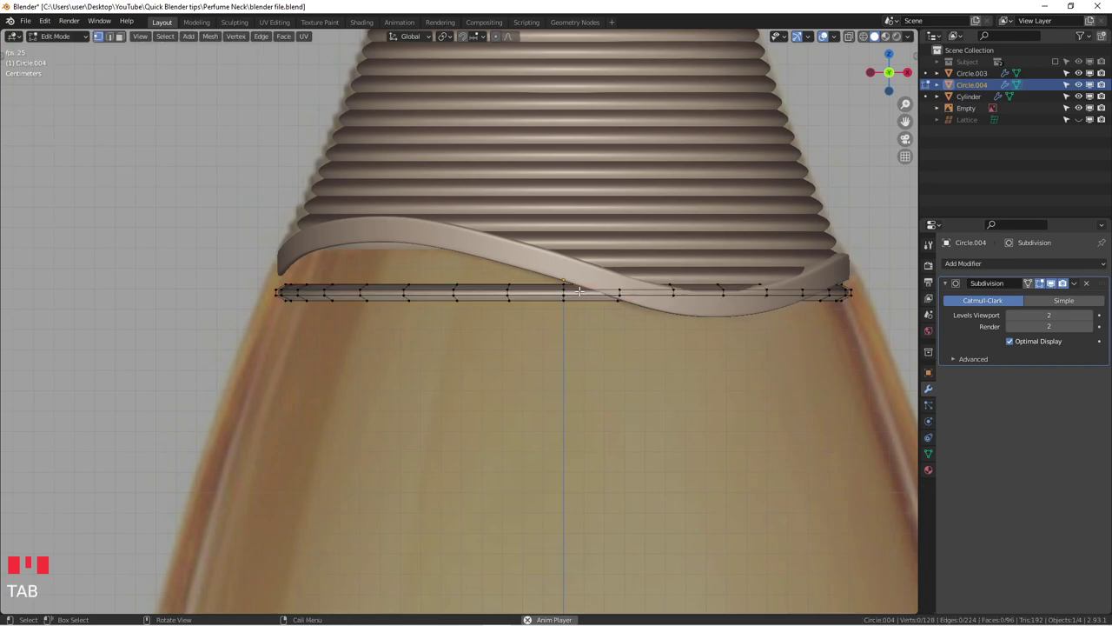
pyautogui.hotkey('alt', 'z')
pyautogui.moveTo(243, 272); pyautogui.dragTo(583, 334)
pyautogui.press('x')
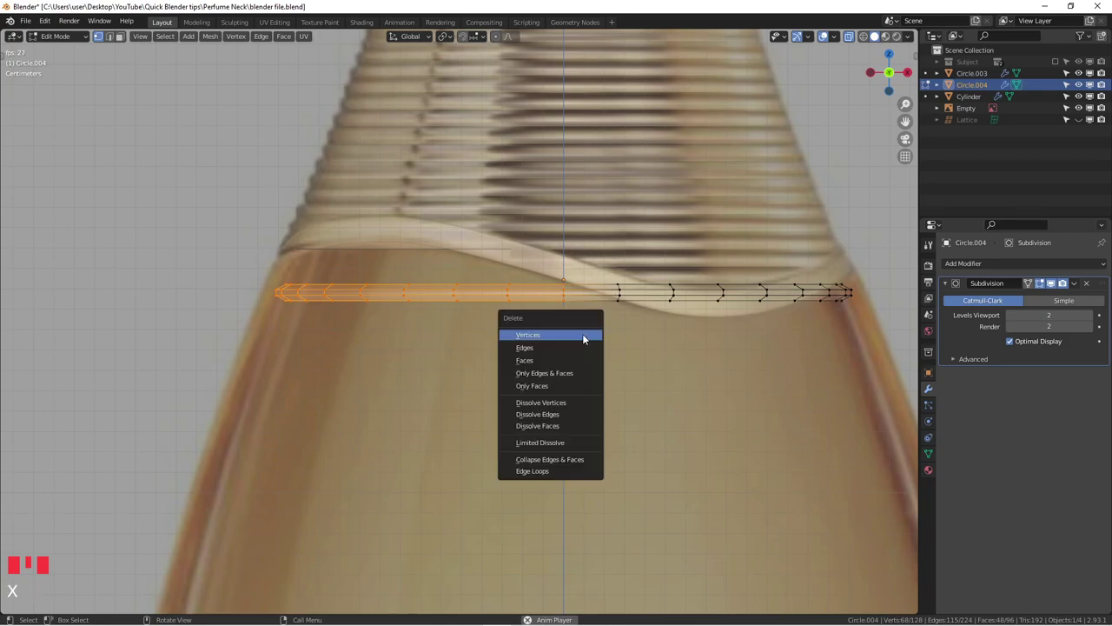
pyautogui.click(582, 334)
pyautogui.hotkey('alt', 'z')
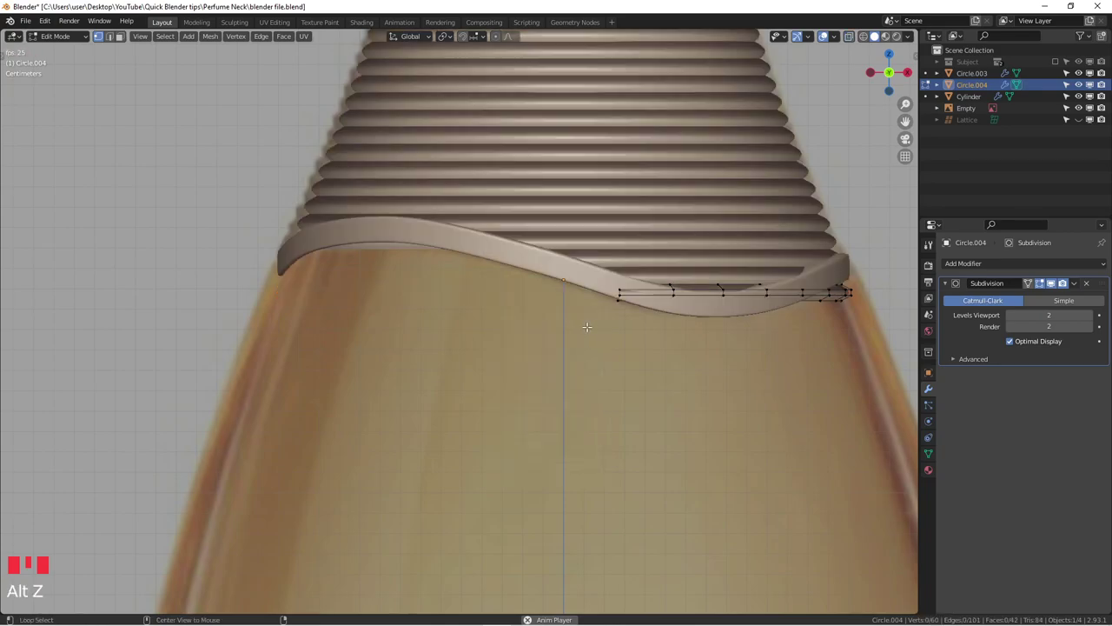
# Return to Object Mode and examine how the remaining part of the ring sits against the trim band from the front and above.
pyautogui.moveTo(562, 319)
pyautogui.keyDown('shift'); pyautogui.mouseDown(button='middle')
pyautogui.moveTo(489, 320)
pyautogui.moveTo(547, 313)
pyautogui.mouseUp(button='middle'); pyautogui.keyUp('shift')
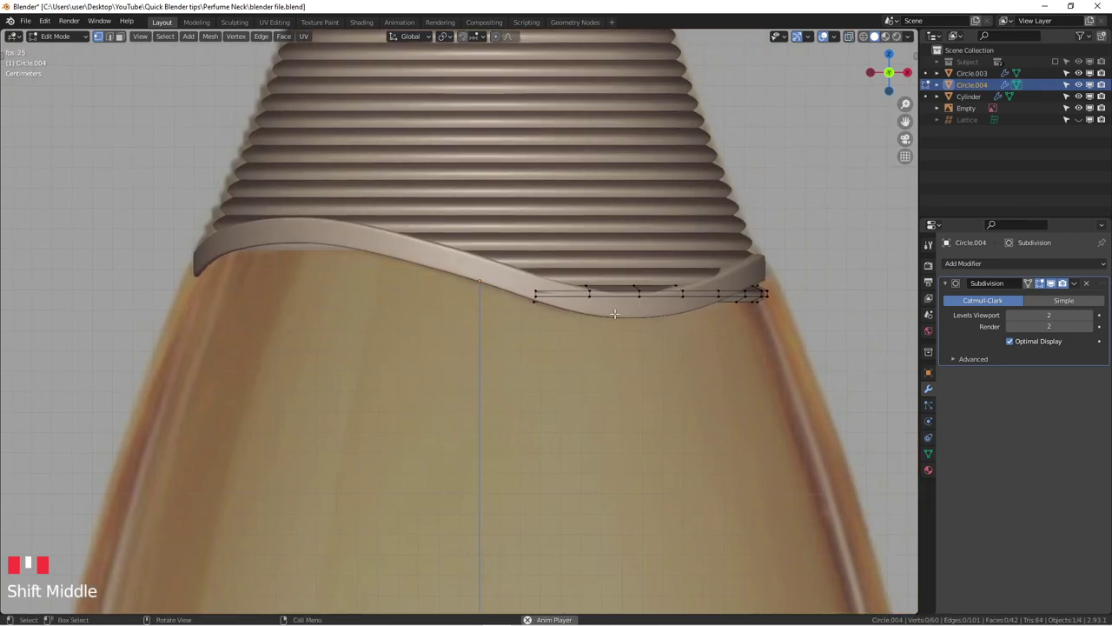
pyautogui.scroll(3, 566, 314)
pyautogui.press('Tab')
pyautogui.press('Left')
pyautogui.press('Left')
pyautogui.scroll(-3, 609, 331)
pyautogui.moveTo(603, 333); pyautogui.dragTo(611, 359, button='middle')
pyautogui.press('KP_7')
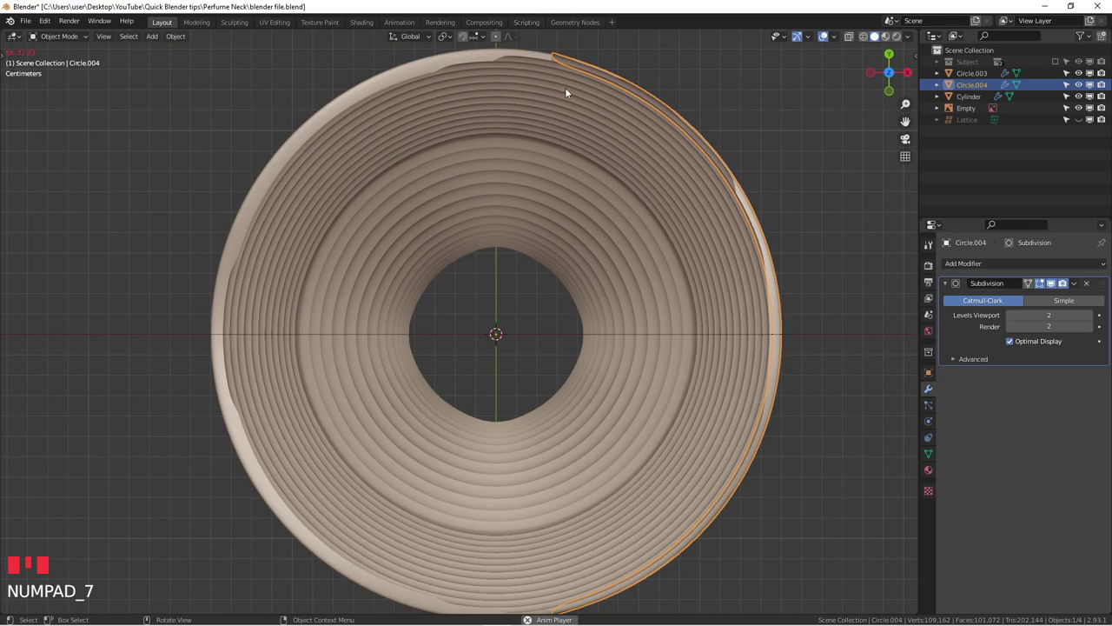
pyautogui.scroll(1, 560, 67)
pyautogui.scroll(-1, 559, 65)
# Move the vertices at the ring's rear cut end inward by about -0.0018 m along Y, inside the trim band.
pyautogui.press('Tab')
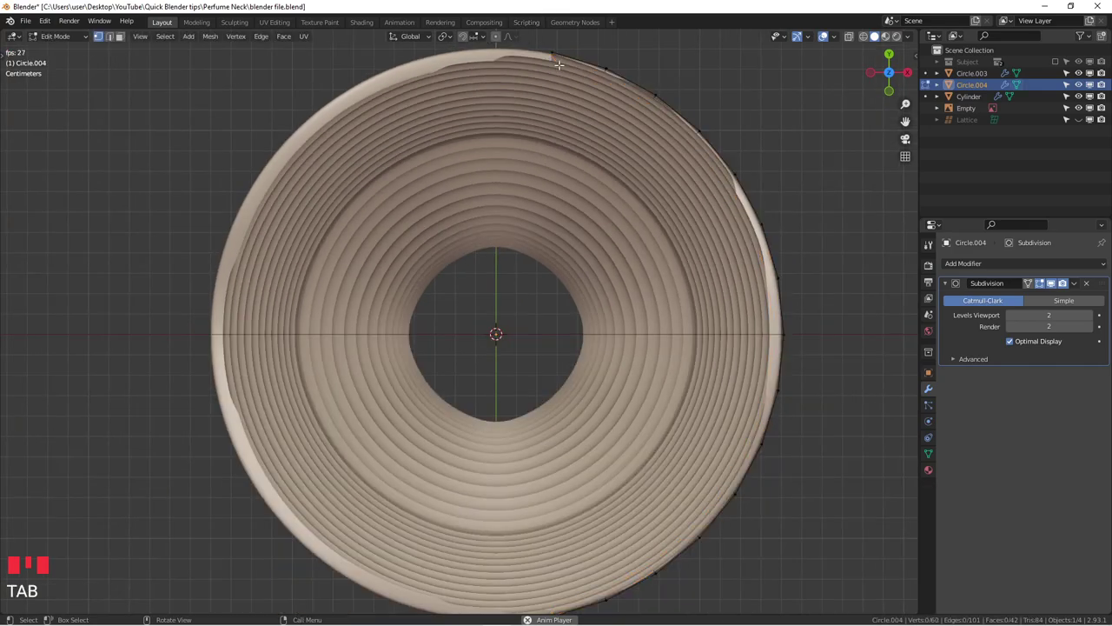
pyautogui.hotkey('alt', 'z')
pyautogui.keyDown('shift'); pyautogui.moveTo(565, 81); pyautogui.dragTo(563, 161, button='middle'); pyautogui.keyUp('shift')
pyautogui.scroll(3, 565, 154)
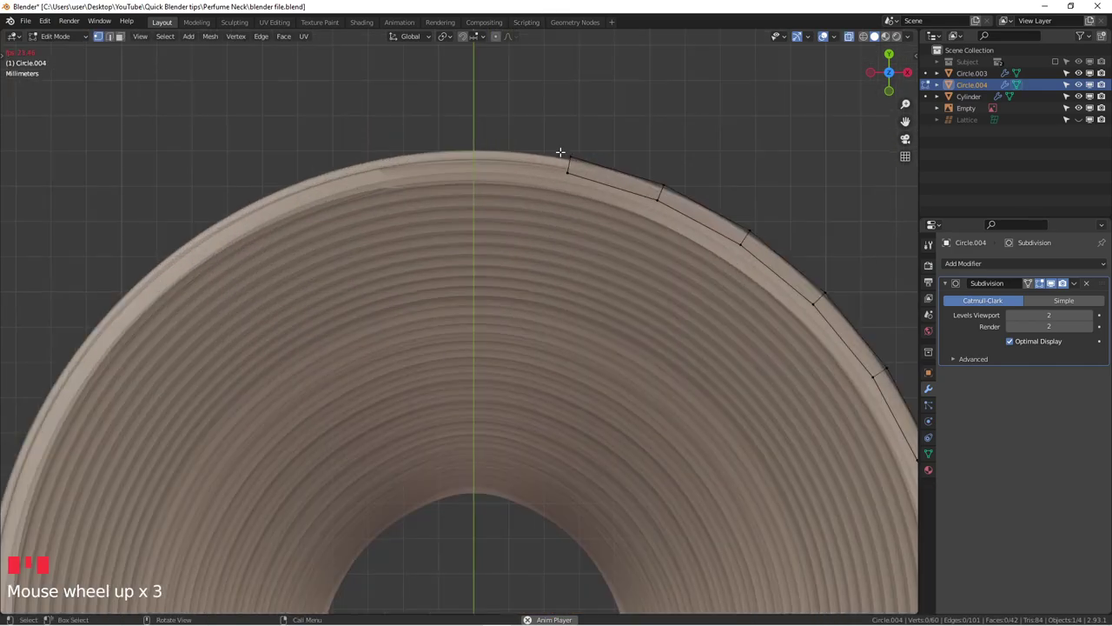
pyautogui.click(577, 167)
pyautogui.scroll(3, 582, 152)
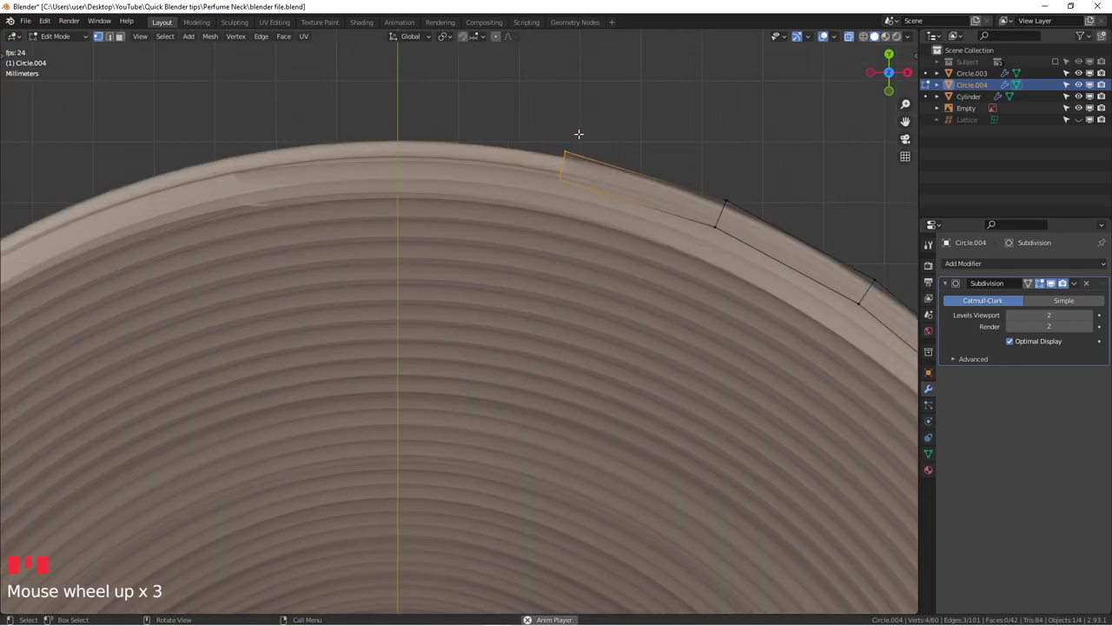
pyautogui.press('g')
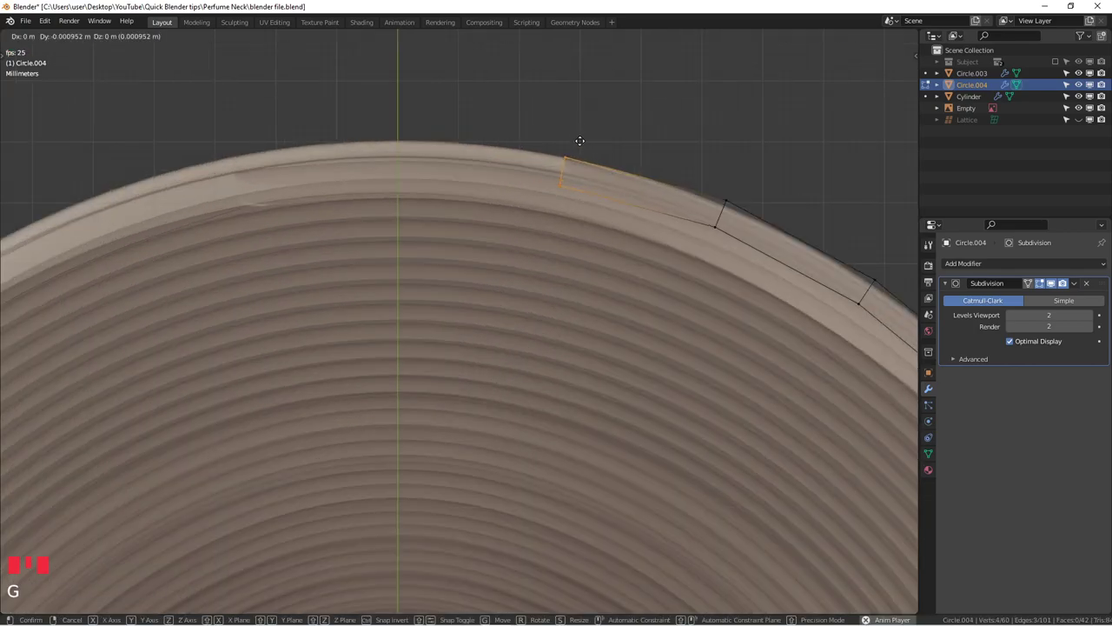
pyautogui.click(580, 146)
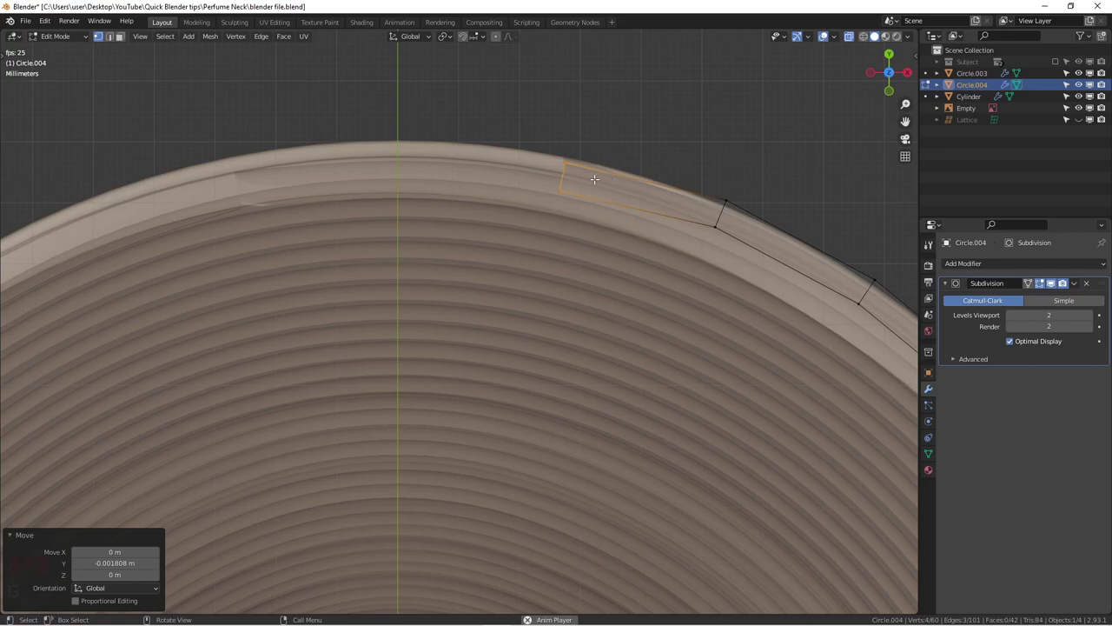
pyautogui.scroll(3, 601, 181)
pyautogui.scroll(-3, 609, 182)
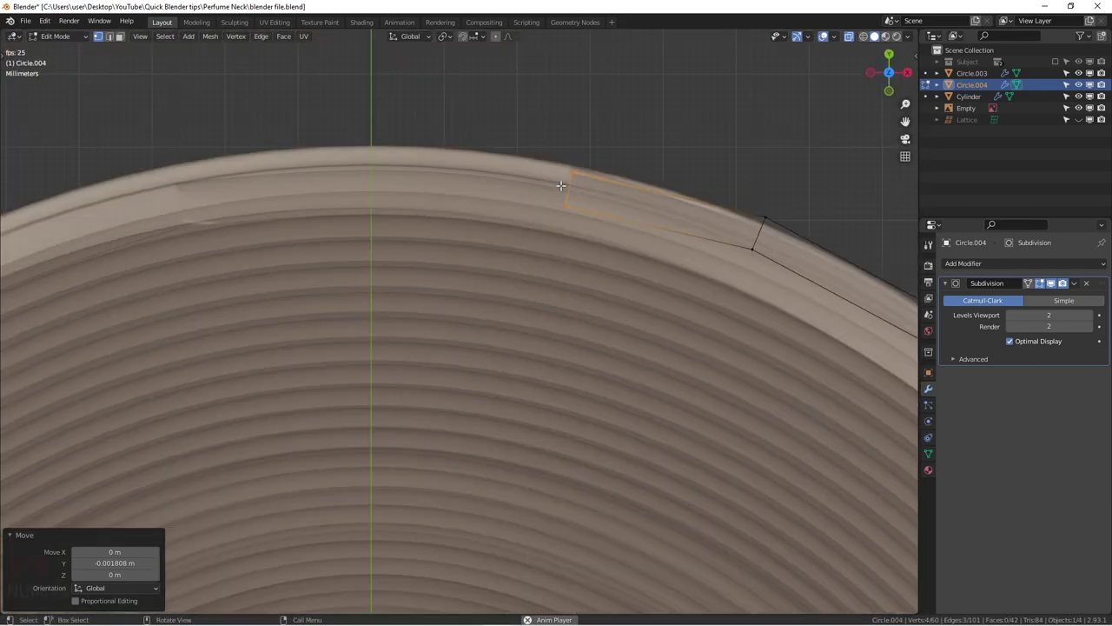
pyautogui.scroll(-3, 565, 191)
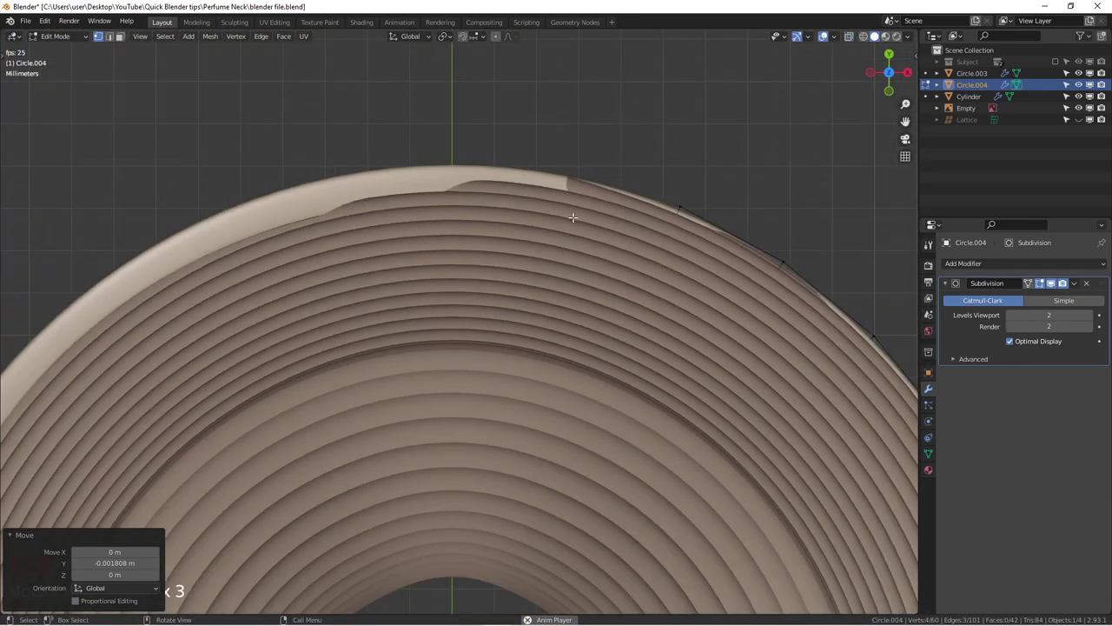
# Move the vertices at the ring's front cut end inward by about 0.0022 m along Y, inside the trim band.
pyautogui.scroll(-2, 591, 263)
pyautogui.moveTo(591, 286); pyautogui.dragTo(555, 426, button='middle')
pyautogui.hotkey('alt', 'z')
pyautogui.click(492, 379)
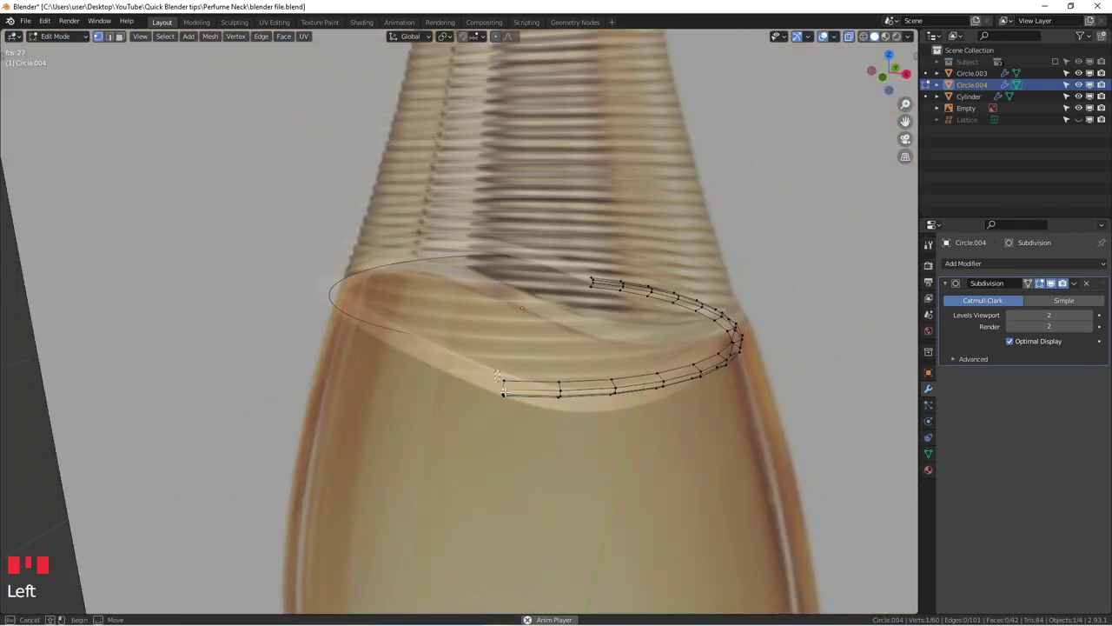
pyautogui.press('KP_7')
pyautogui.keyDown('shift'); pyautogui.moveTo(508, 421); pyautogui.dragTo(556, 434, button='middle'); pyautogui.keyUp('shift')
pyautogui.scroll(5, 564, 398)
pyautogui.press('g')
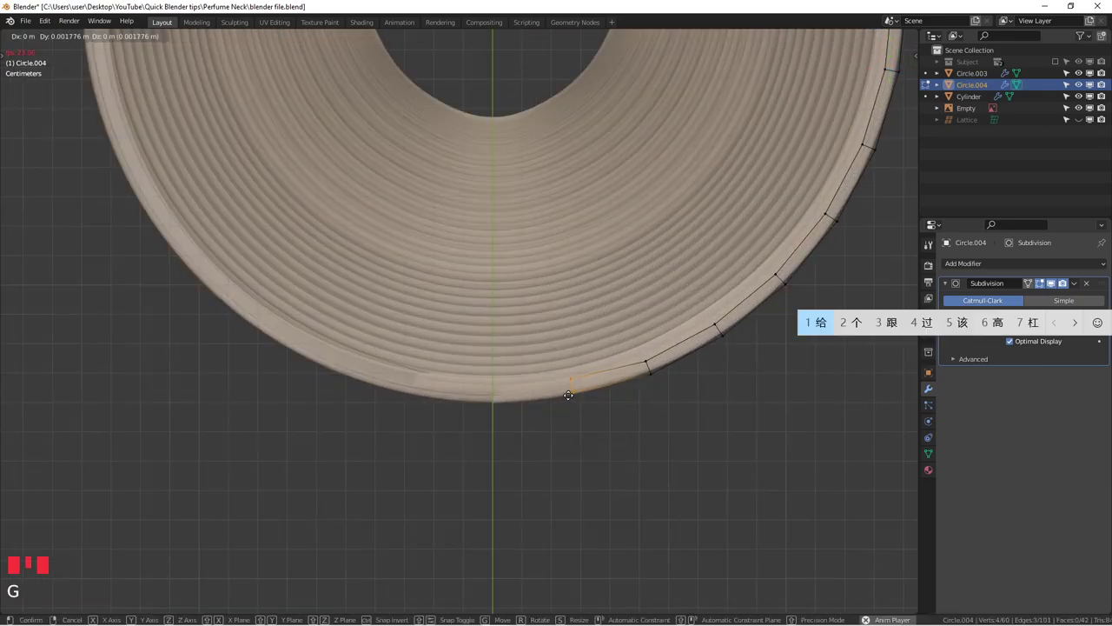
pyautogui.click(567, 391)
# Maximize the 3D viewport and switch the Windows keyboard input method.
pyautogui.hotkey('ctrl', 'space')
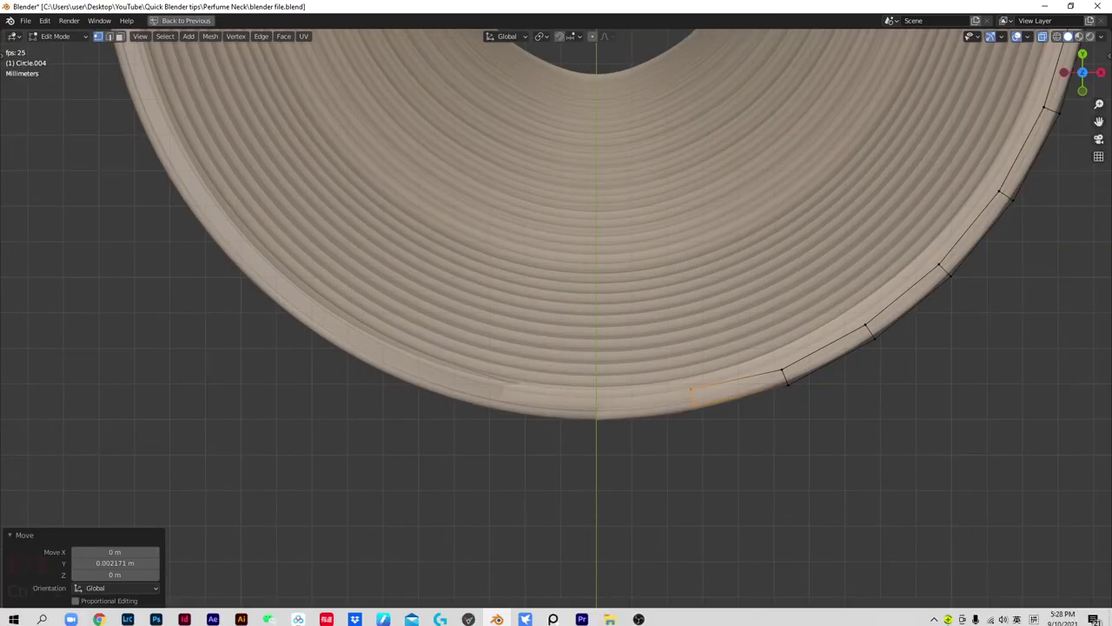
pyautogui.click(1029, 615)
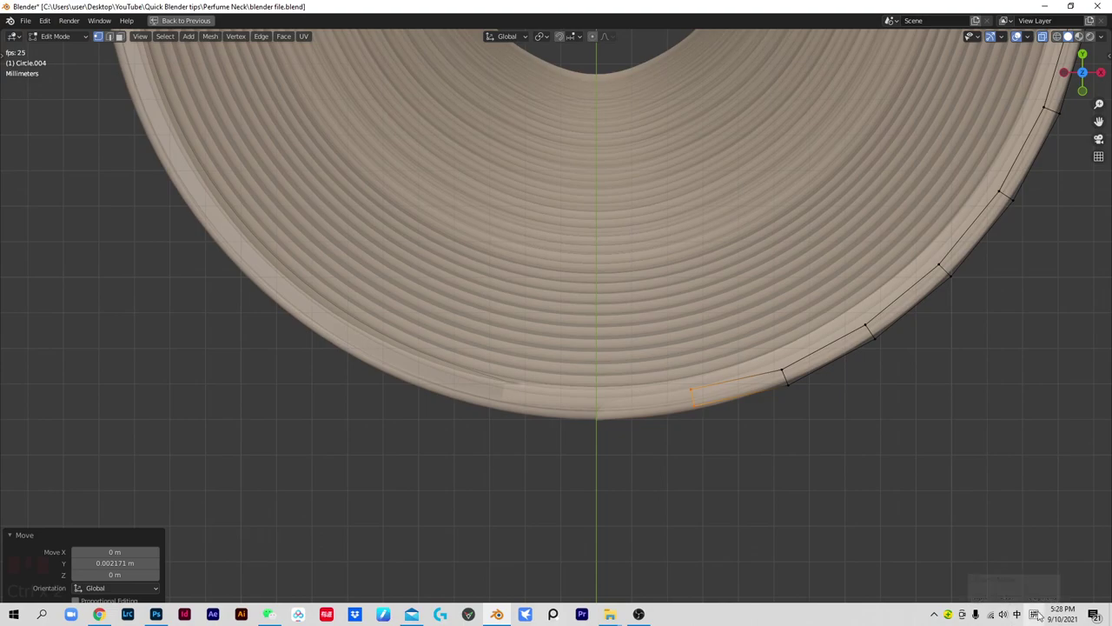
pyautogui.click(1032, 478)
# Return to Object Mode, turn off X-ray and check the ring's cut ends against the trim band from the front.
pyautogui.scroll(-1, 876, 384)
pyautogui.scroll(-2, 877, 384)
pyautogui.keyDown('shift'); pyautogui.moveTo(877, 385); pyautogui.dragTo(579, 318, button='middle'); pyautogui.keyUp('shift')
pyautogui.scroll(2, 539, 360)
pyautogui.press('Tab')
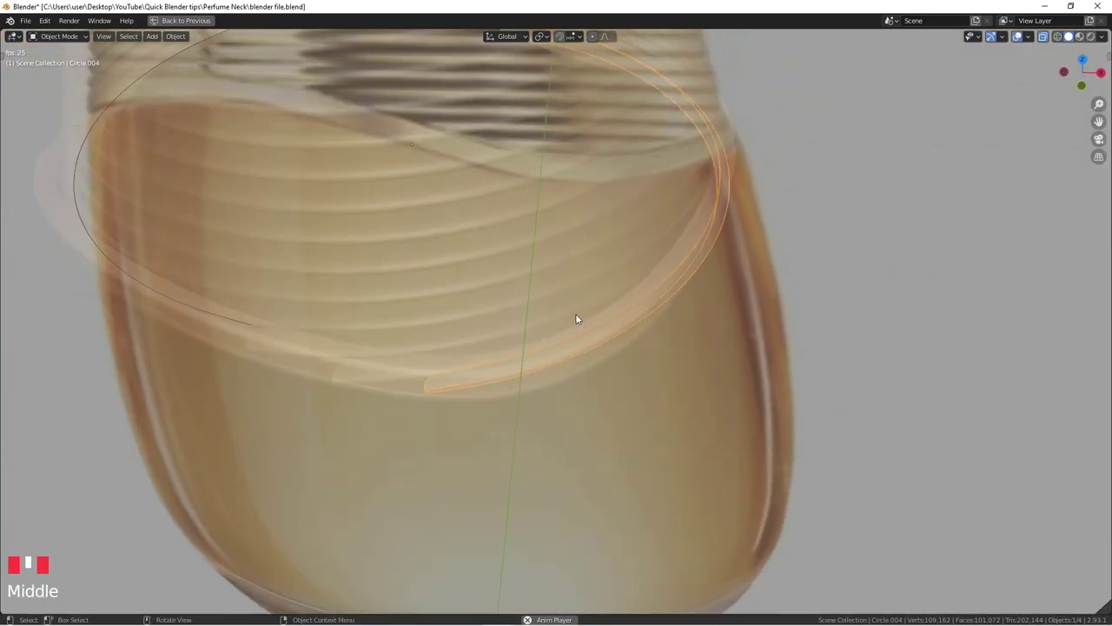
pyautogui.press('KP_1')
pyautogui.hotkey('alt', 'z')
pyautogui.scroll(-2, 646, 289)
pyautogui.click(661, 278)
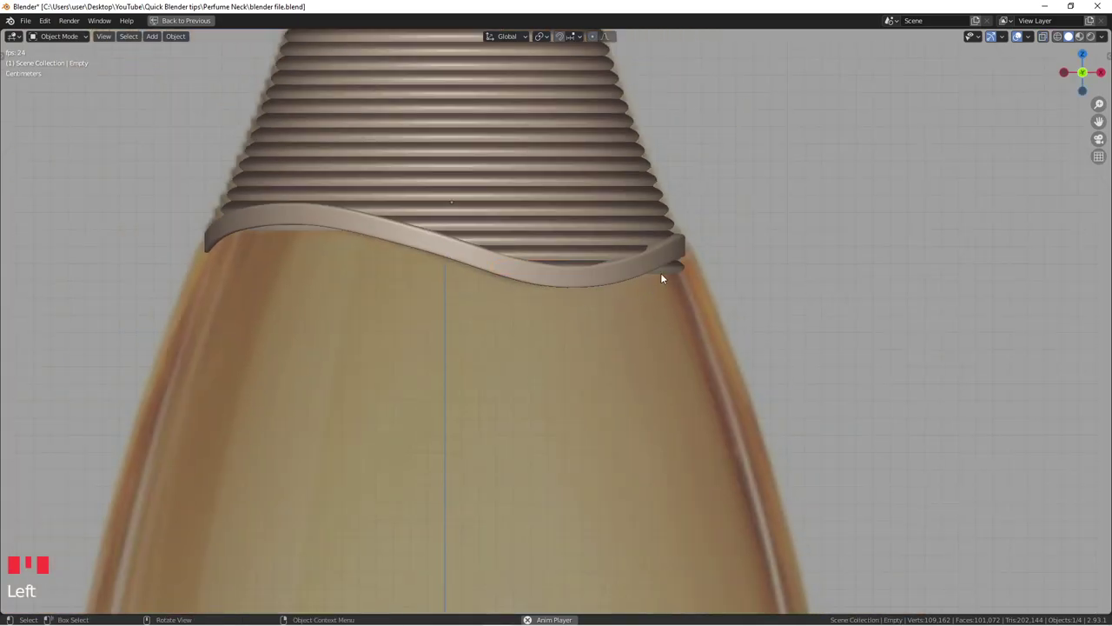
# Delete the front vertices of the lowest neck rib that protrude beneath the raised part of the trim band.
pyautogui.scroll(5, 270, 230)
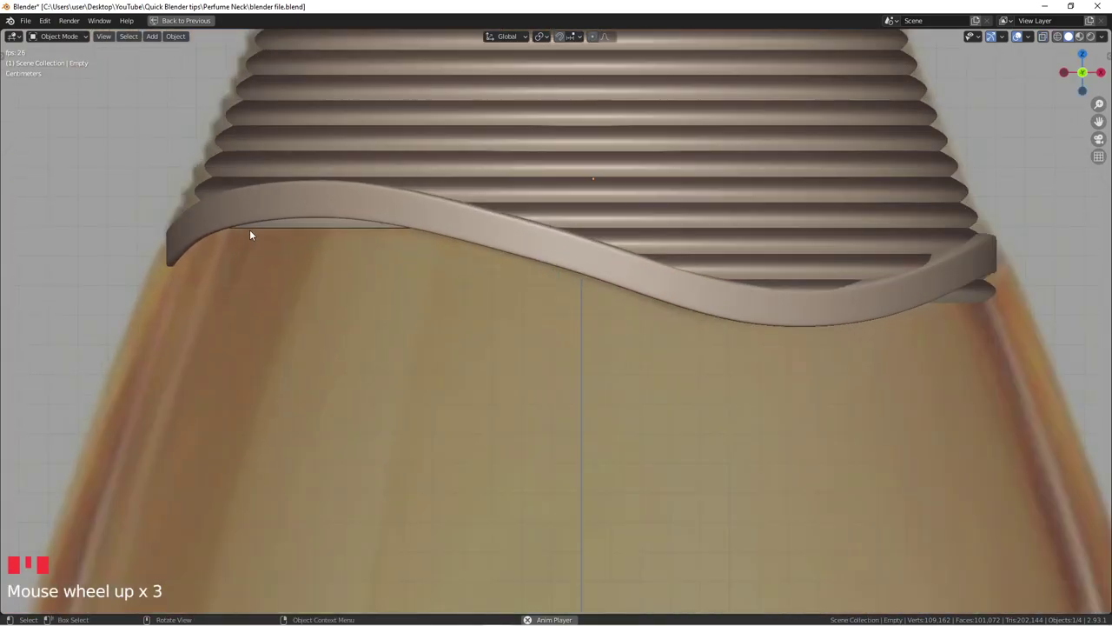
pyautogui.click(395, 228)
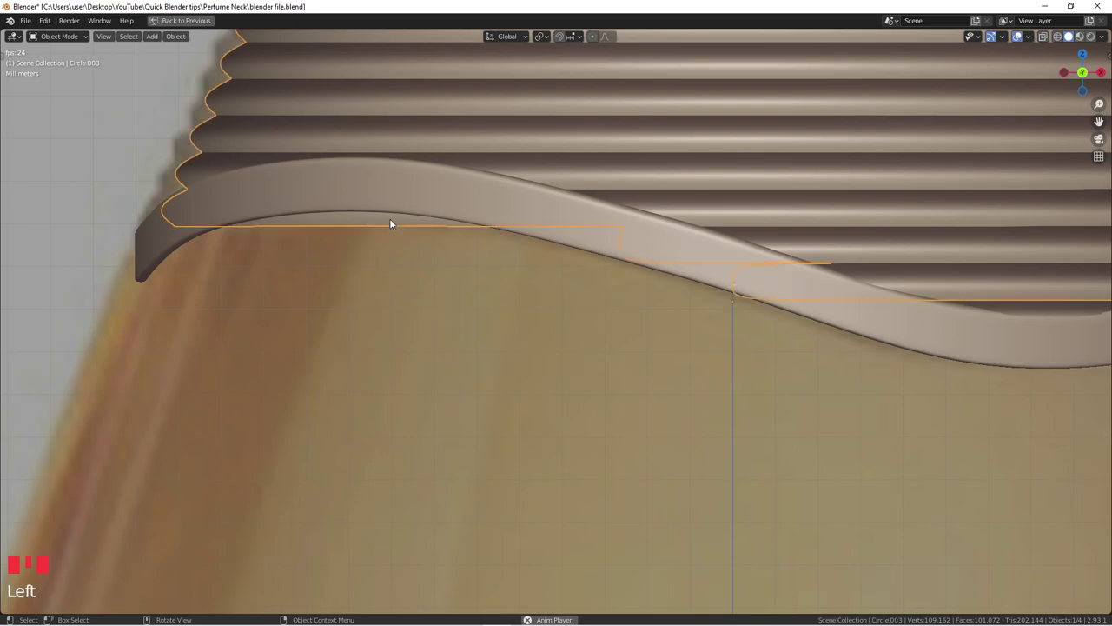
pyautogui.press('Tab')
pyautogui.press('Tab')
pyautogui.moveTo(355, 226); pyautogui.dragTo(521, 248, button='middle')
pyautogui.press('KP_1')
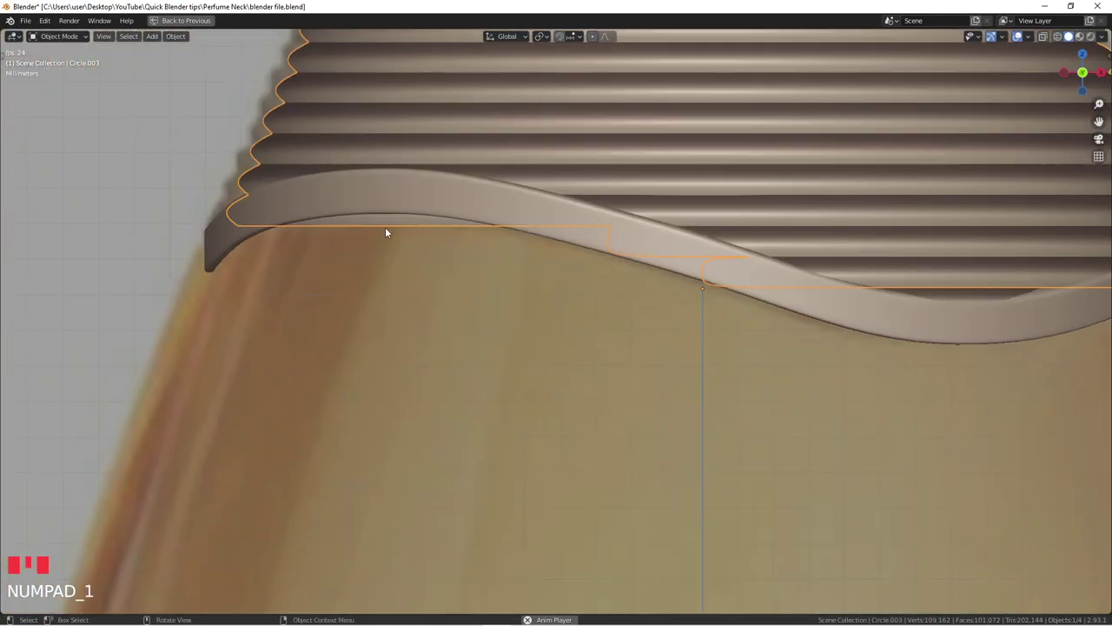
pyautogui.press('Tab')
pyautogui.scroll(1, 297, 225)
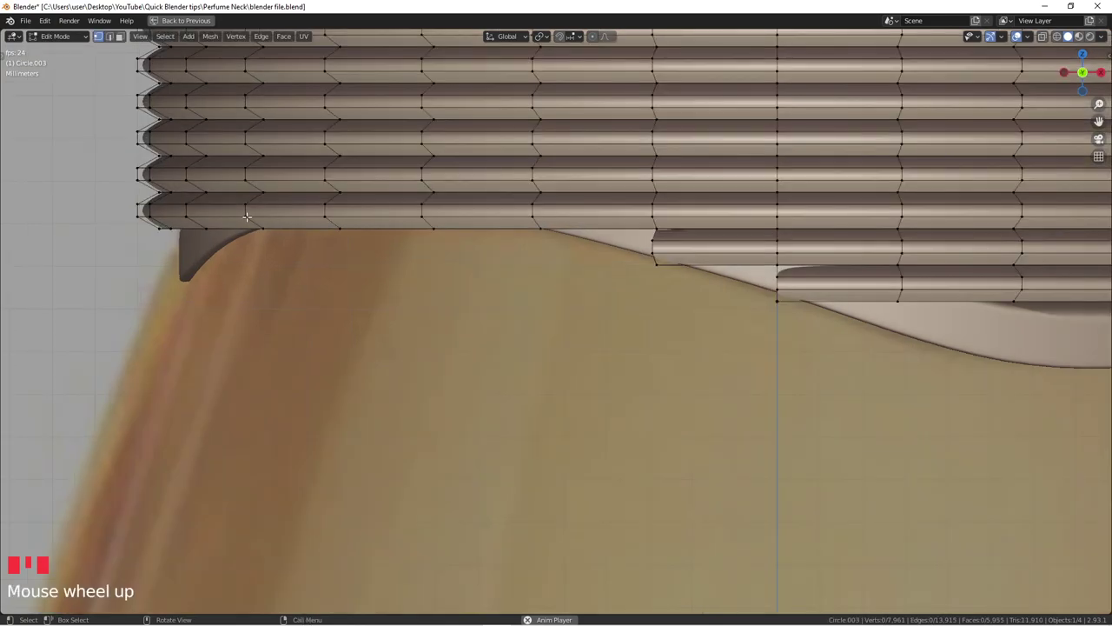
pyautogui.moveTo(246, 216); pyautogui.dragTo(531, 245)
pyautogui.scroll(-2, 531, 245)
pyautogui.moveTo(531, 245); pyautogui.dragTo(486, 243, button='middle')
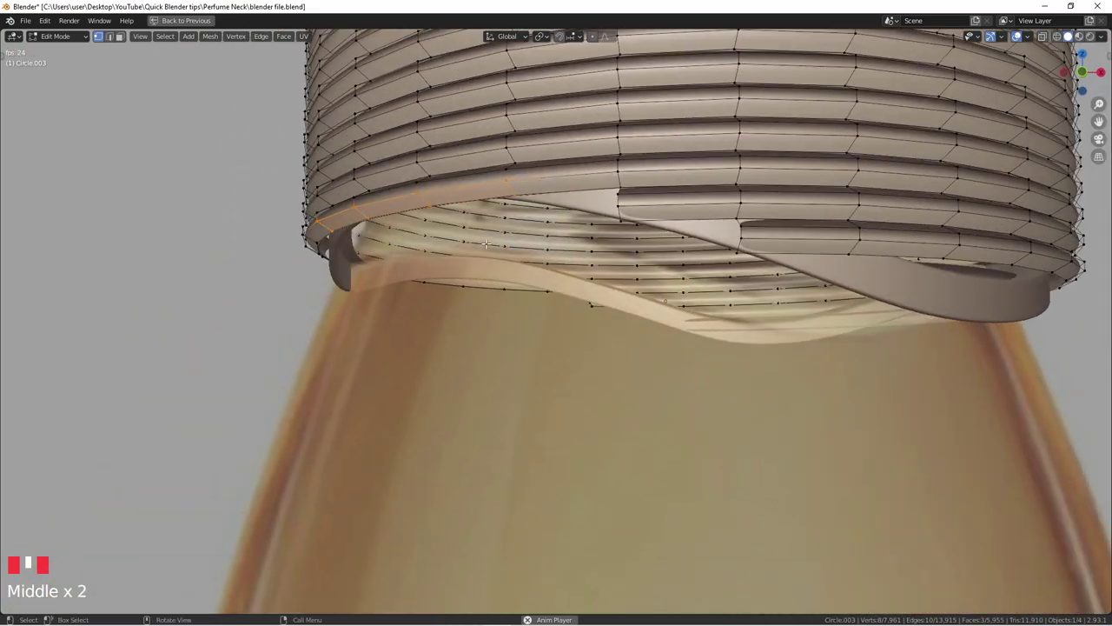
pyautogui.press('KP_1')
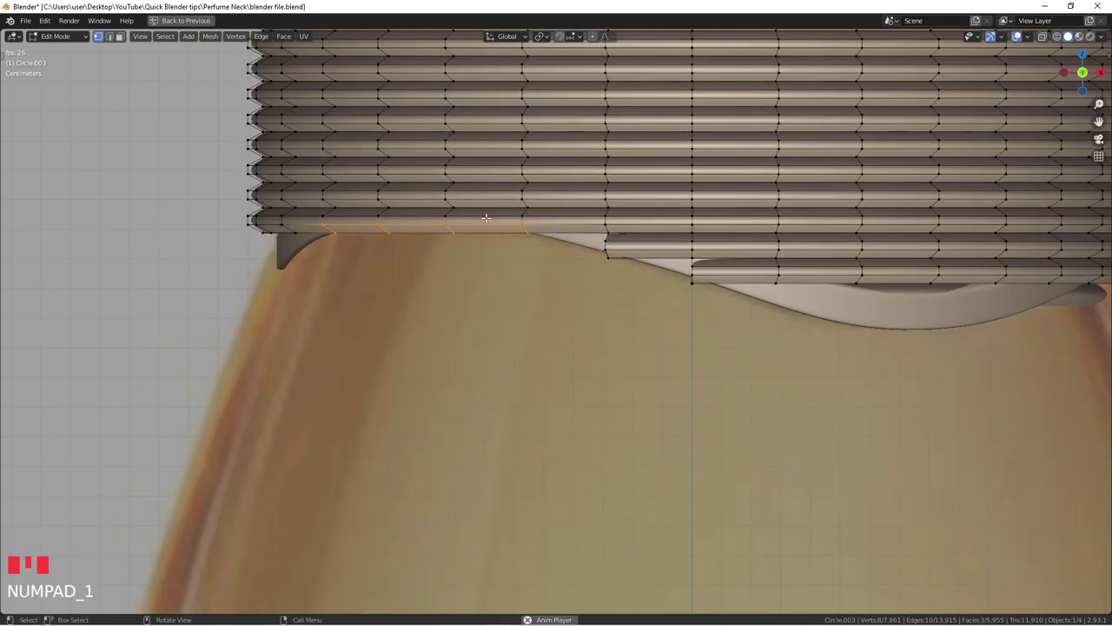
pyautogui.press('x')
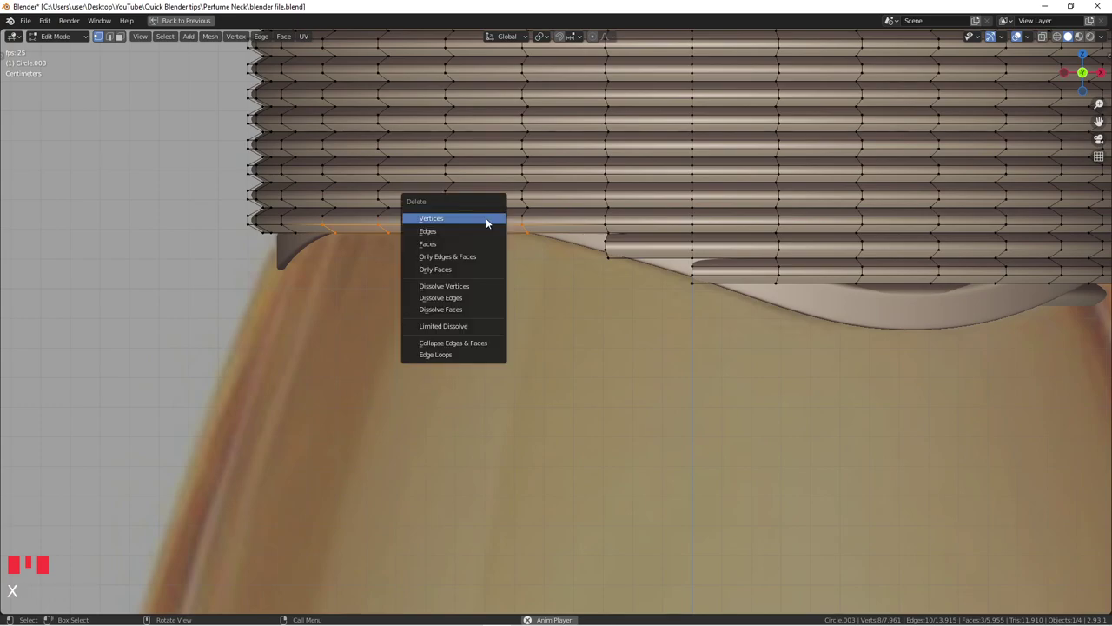
pyautogui.click(486, 218)
# Delete the leftover rear vertices of the neck ribs that still show beneath the raised part of the trim band.
pyautogui.press('Tab')
pyautogui.click(620, 253)
pyautogui.click(439, 226)
pyautogui.click(438, 226)
pyautogui.press('Tab')
pyautogui.scroll(1, 432, 226)
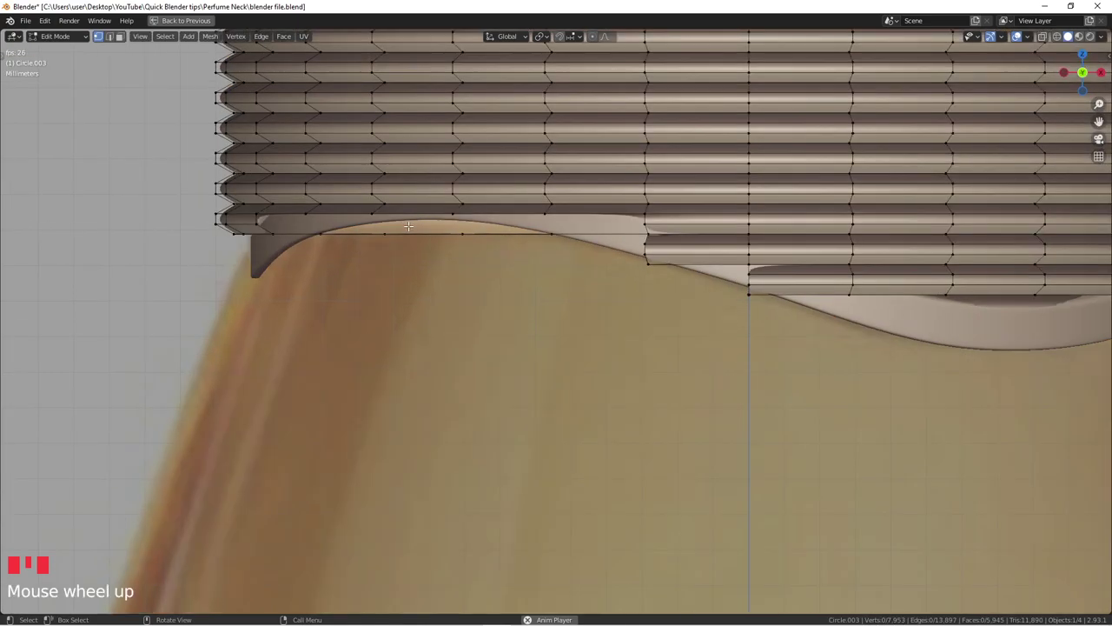
pyautogui.moveTo(326, 231); pyautogui.dragTo(533, 251)
pyautogui.press('x')
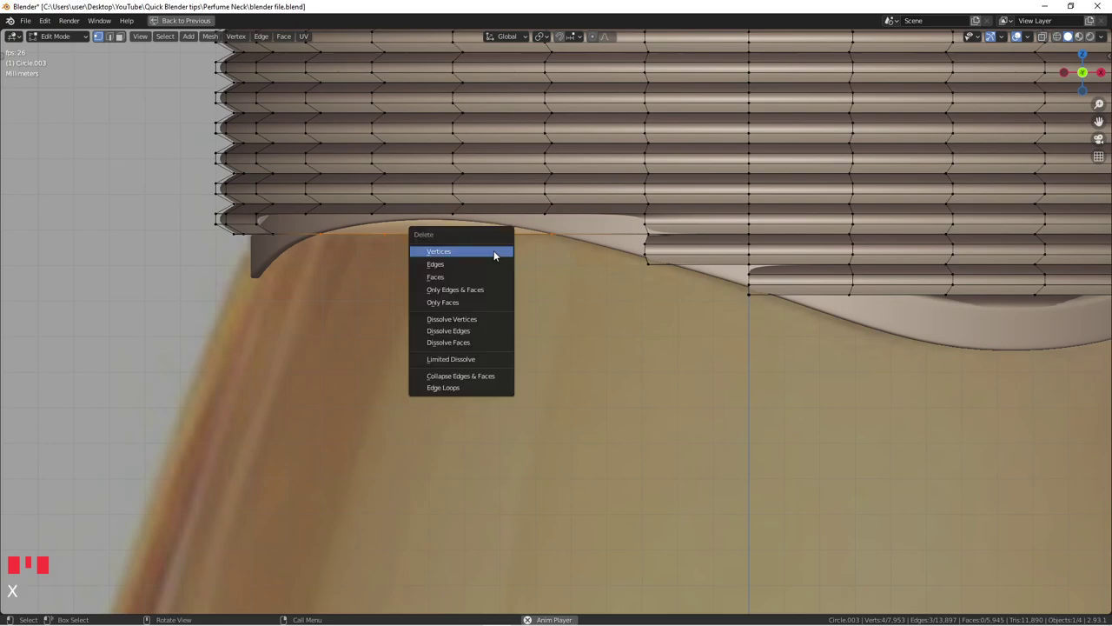
pyautogui.click(494, 251)
pyautogui.moveTo(354, 228); pyautogui.dragTo(516, 245)
pyautogui.press('x')
pyautogui.click(516, 245)
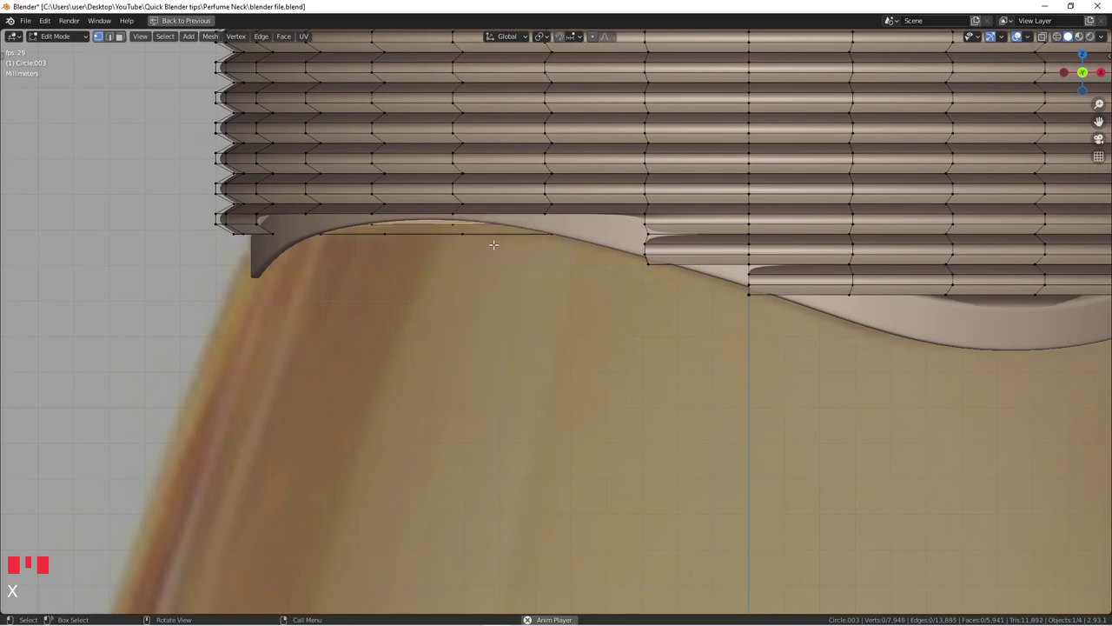
pyautogui.moveTo(367, 229); pyautogui.dragTo(509, 255)
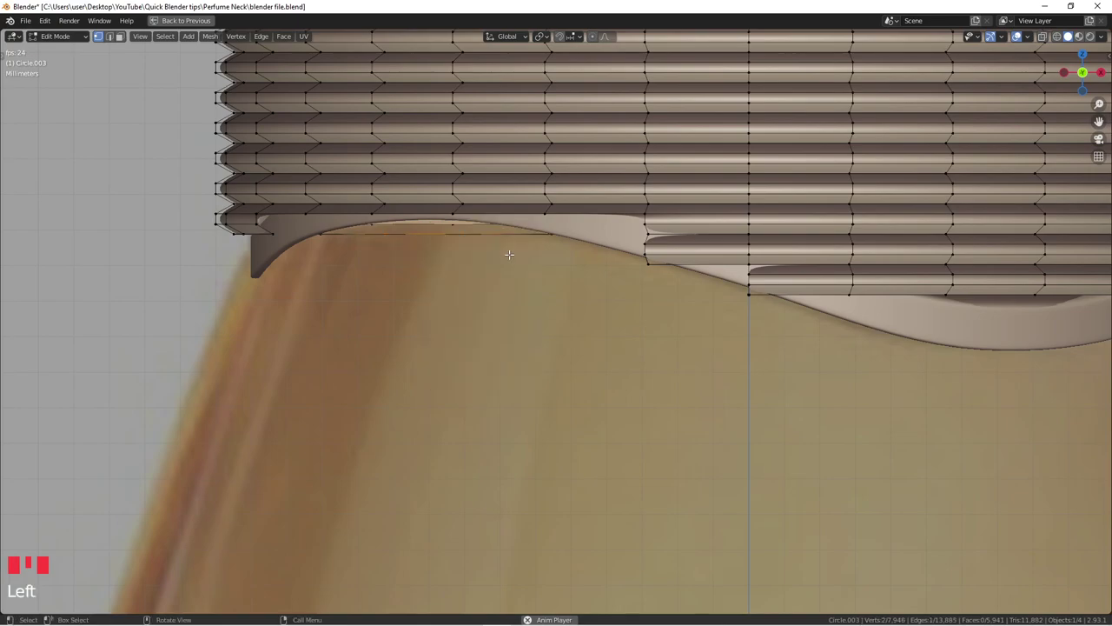
pyautogui.press('x')
pyautogui.scroll(-3, 431, 251)
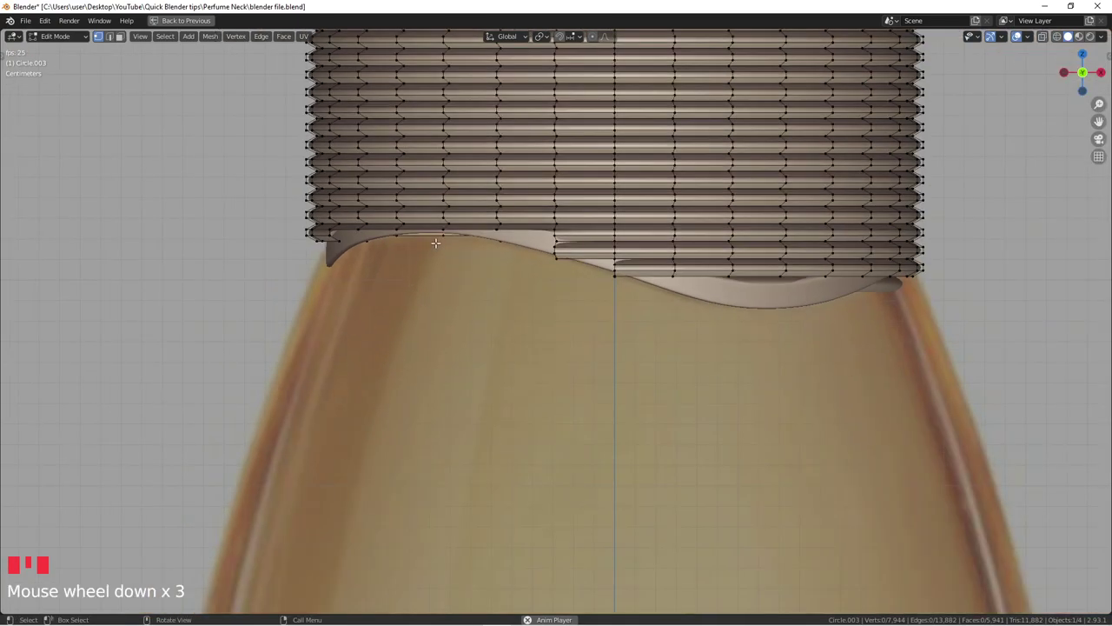
# Return to Object Mode and examine the trimmed neck ribs against the trim band from the front and from behind.
pyautogui.scroll(3, 434, 246)
pyautogui.hotkey('alt', 'z')
pyautogui.press('Tab')
pyautogui.scroll(-2, 438, 240)
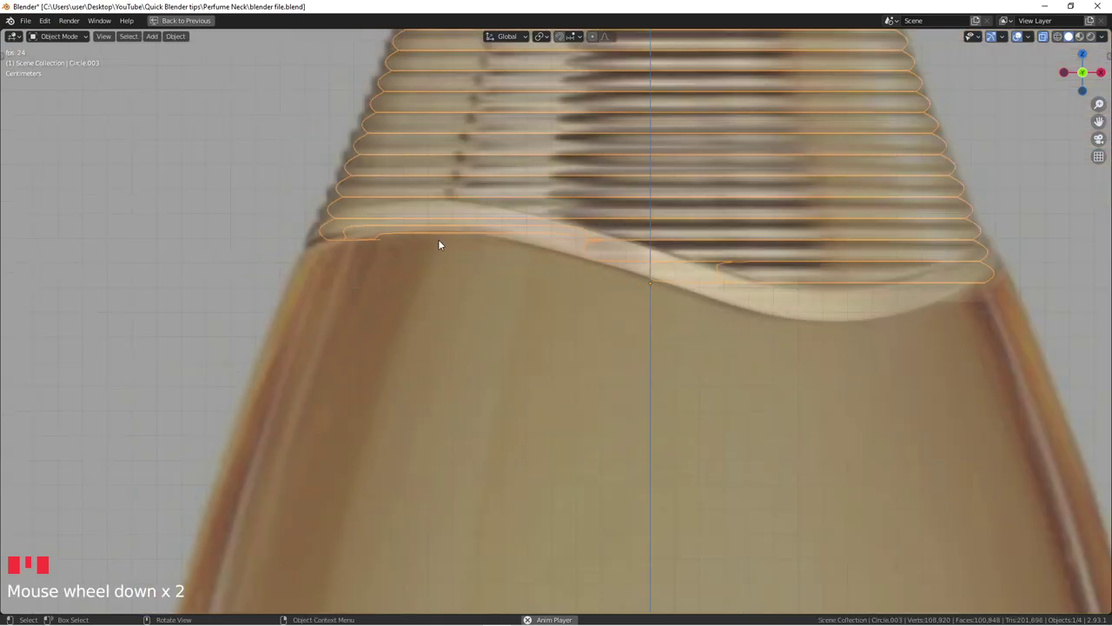
pyautogui.hotkey('alt', 'z')
pyautogui.moveTo(442, 238); pyautogui.dragTo(660, 269, button='middle')
pyautogui.click(427, 339)
pyautogui.moveTo(423, 351); pyautogui.dragTo(581, 359, button='middle')
pyautogui.click(589, 365)
pyautogui.scroll(3, 571, 369)
pyautogui.click(601, 349)
pyautogui.scroll(-3, 600, 347)
# Edit the neck ribs mesh and select the vertices at the rear cut end of the lowest rib.
pyautogui.click(442, 393)
pyautogui.click(446, 396)
pyautogui.press('Tab')
pyautogui.click(455, 415)
pyautogui.scroll(3, 453, 416)
pyautogui.click(480, 425)
pyautogui.scroll(-1, 510, 441)
pyautogui.moveTo(510, 442); pyautogui.dragTo(447, 423, button='middle')
pyautogui.scroll(-2, 291, 293)
pyautogui.moveTo(306, 295); pyautogui.dragTo(350, 321, button='middle')
pyautogui.scroll(2, 188, 285)
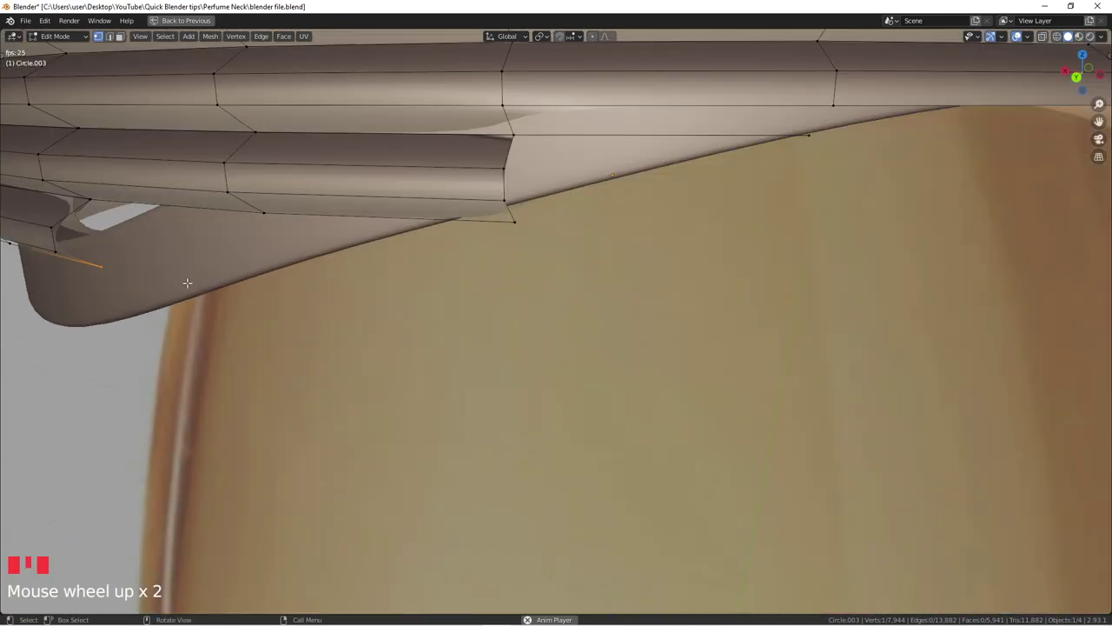
pyautogui.keyDown('shift'); pyautogui.moveTo(189, 272); pyautogui.dragTo(280, 274, button='middle'); pyautogui.keyUp('shift')
pyautogui.keyDown('shift'); pyautogui.click(314, 257); pyautogui.keyUp('shift')
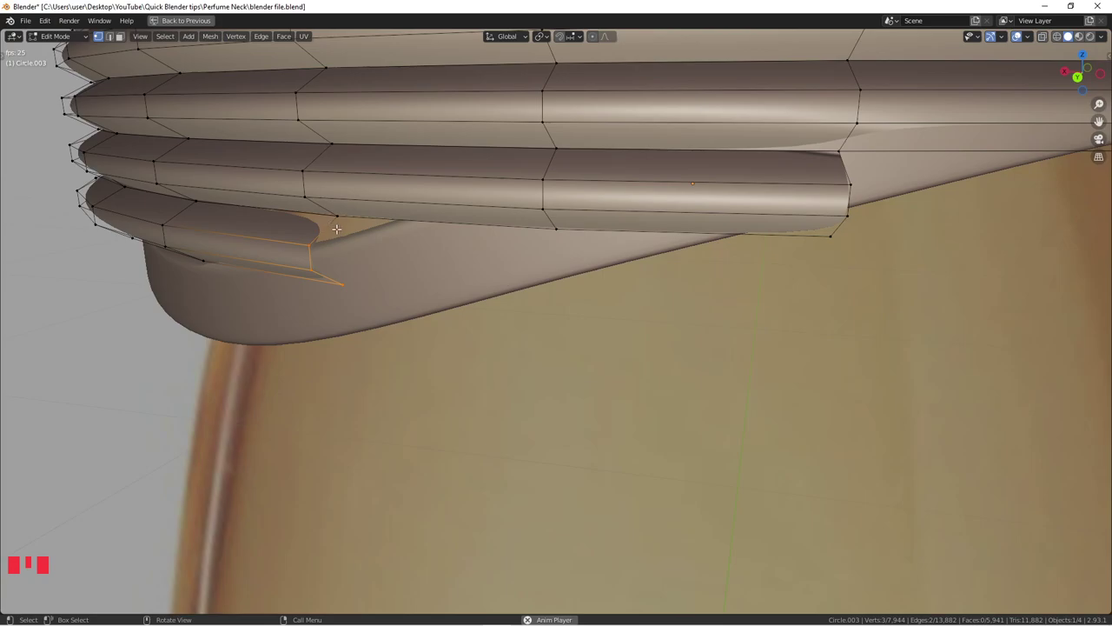
pyautogui.click(331, 214)
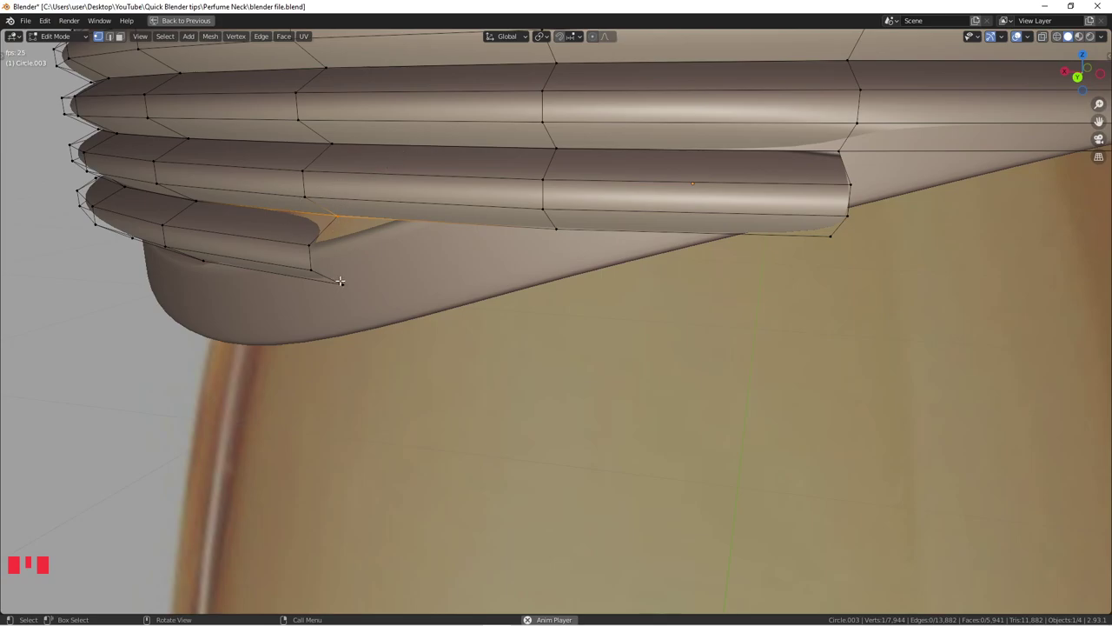
pyautogui.moveTo(297, 244); pyautogui.dragTo(350, 289)
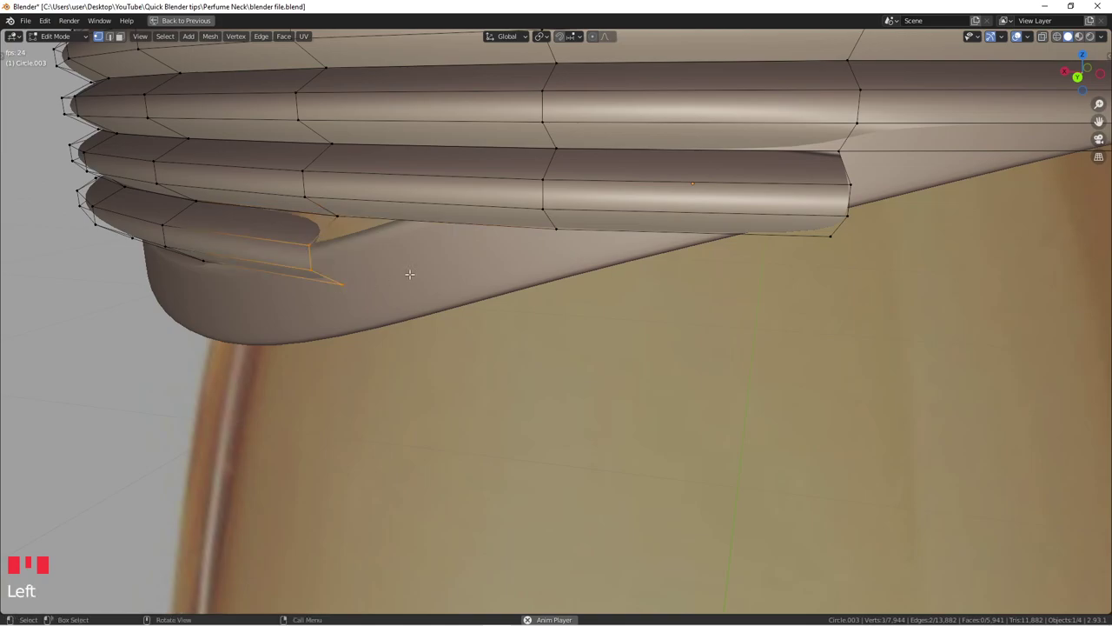
pyautogui.press('ctrl')
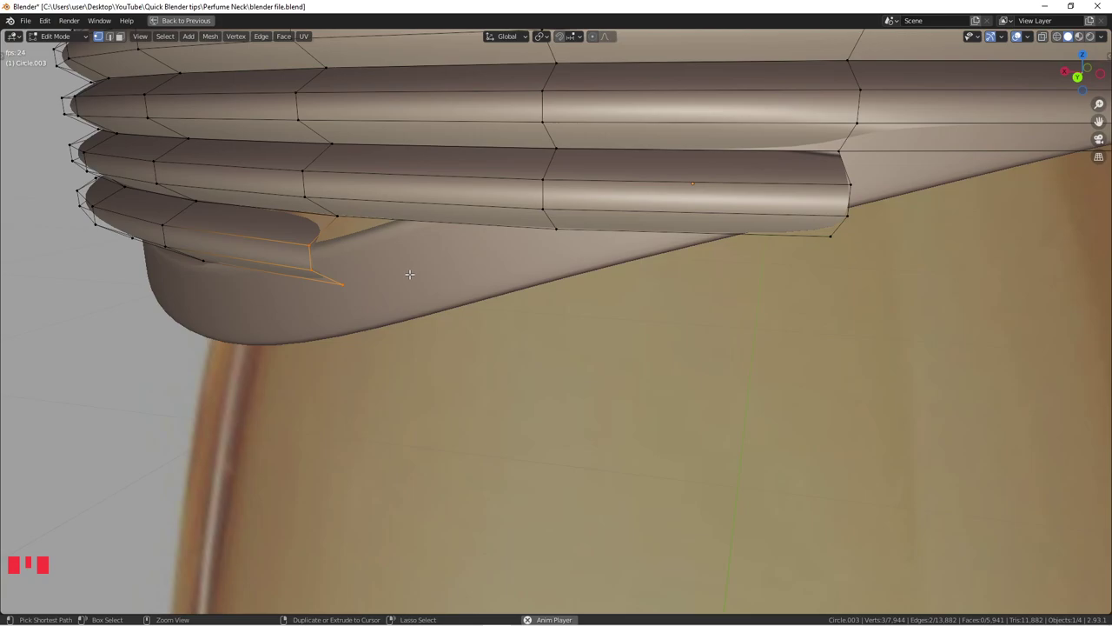
# Grow the selection by one face step and deselect the extra vertices, keeping only the rib's rear cut end selected.
pyautogui.press('ctrl+KP_Add')
pyautogui.moveTo(401, 269); pyautogui.dragTo(460, 267, button='middle')
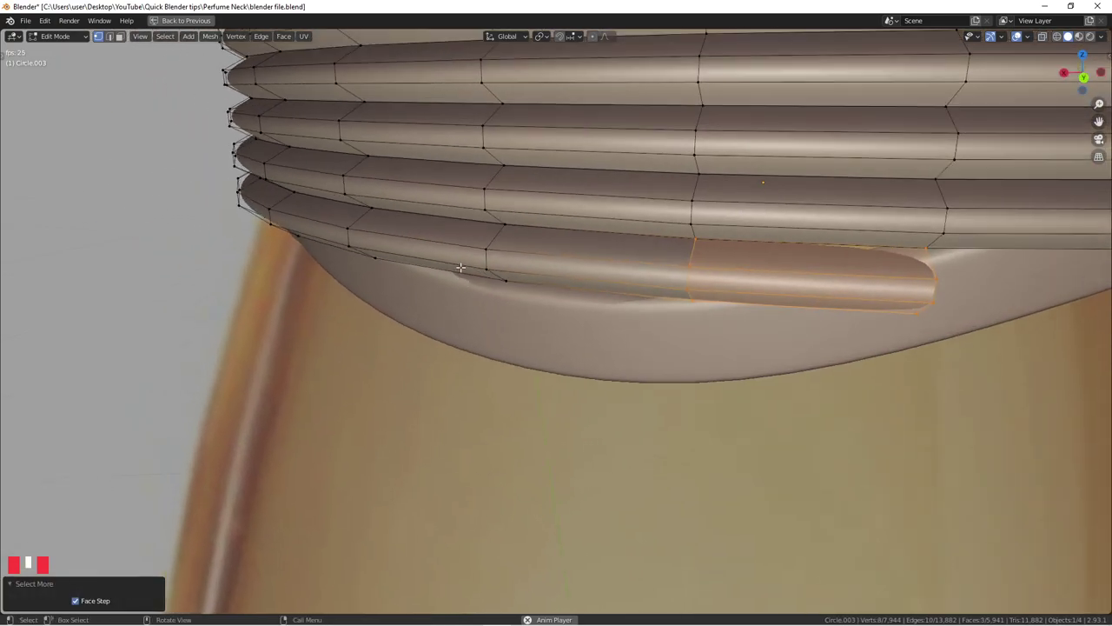
pyautogui.press('b')
pyautogui.moveTo(675, 249); pyautogui.dragTo(937, 308, button='middle')
pyautogui.scroll(-3, 678, 278)
pyautogui.moveTo(678, 278); pyautogui.dragTo(507, 281, button='middle')
pyautogui.scroll(2, 480, 306)
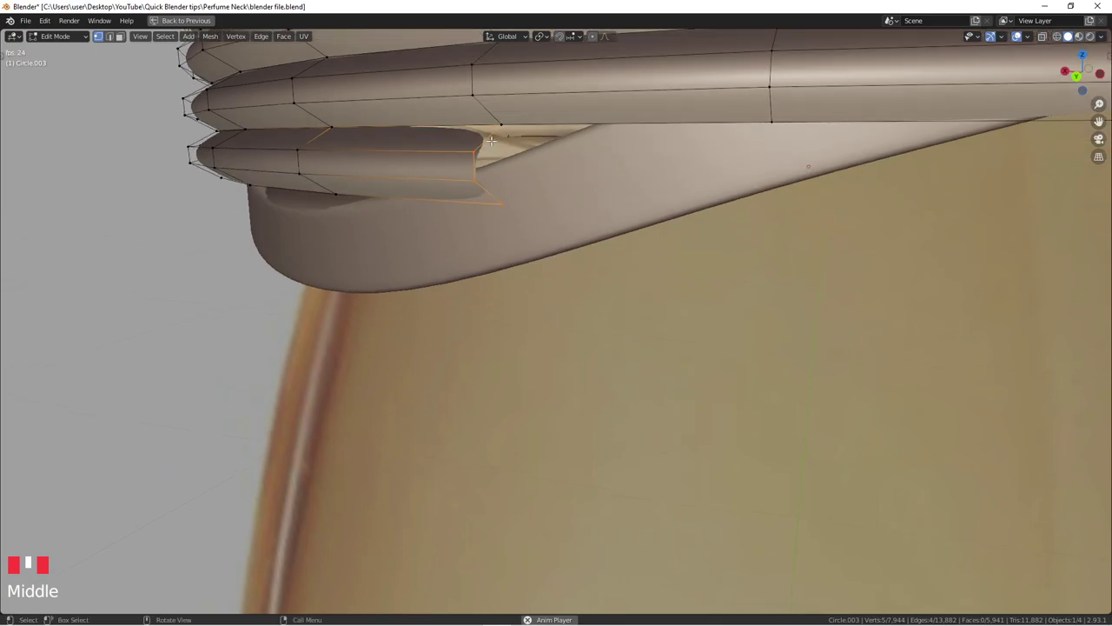
# Move the rib's rear cut-end vertices inward in top view by about -0.0004 m along X and -0.0015 m along Y.
pyautogui.scroll(2, 492, 141)
pyautogui.press('KP_7')
pyautogui.scroll(-3, 526, 244)
pyautogui.moveTo(526, 257); pyautogui.dragTo(653, 405, button='middle')
pyautogui.press('KP_7')
pyautogui.scroll(-3, 589, 330)
pyautogui.scroll(7, 574, 251)
pyautogui.hotkey('alt', 'z')
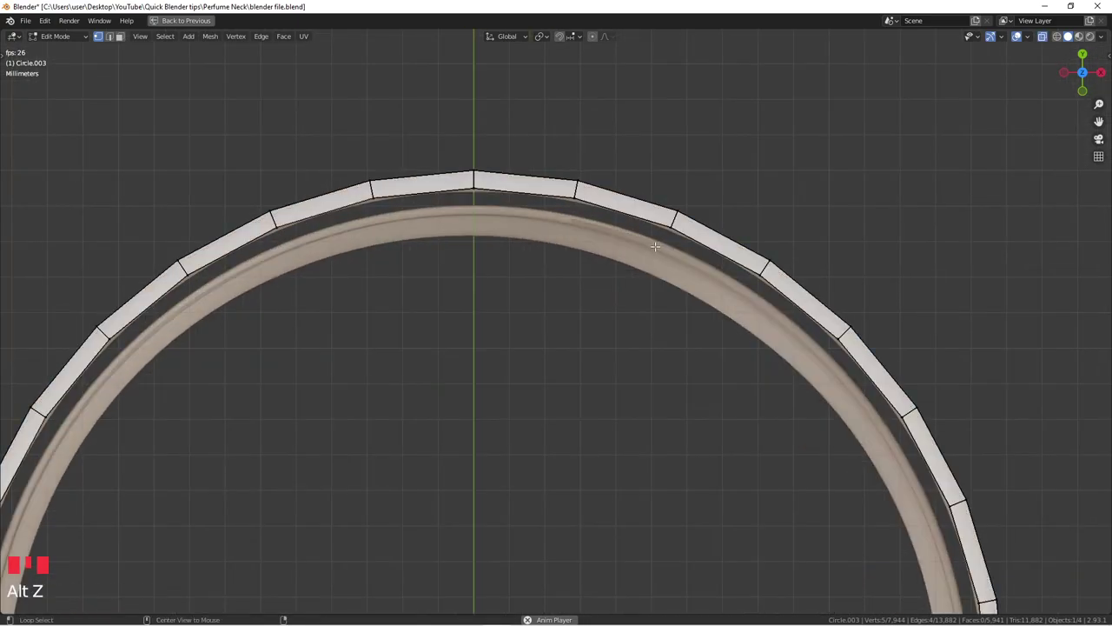
pyautogui.scroll(1, 658, 250)
pyautogui.scroll(-5, 552, 307)
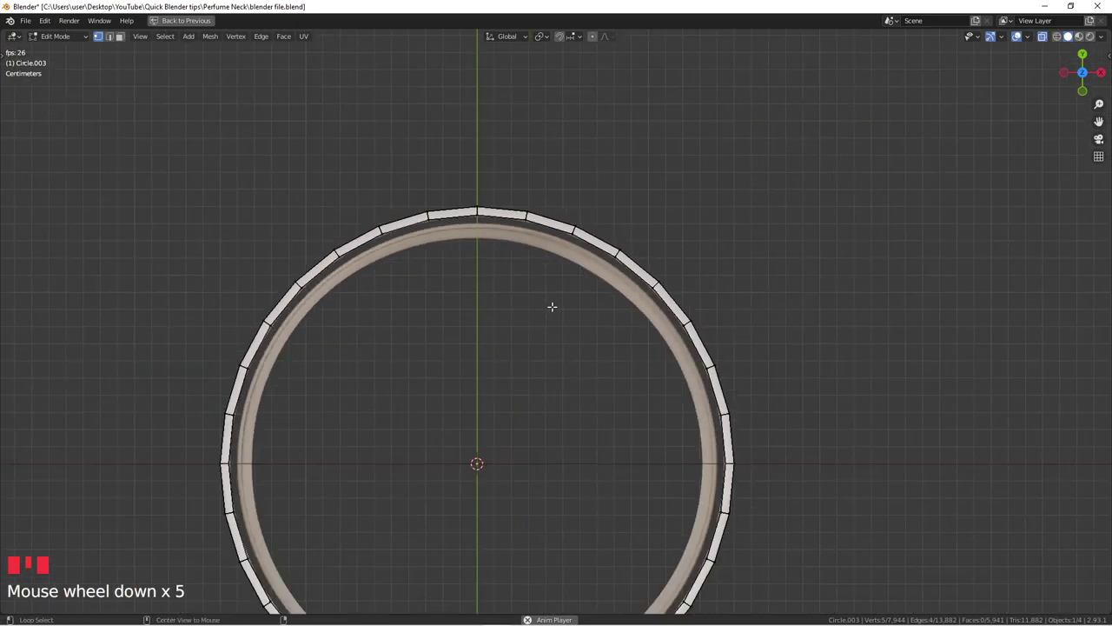
pyautogui.hotkey('alt', 'z')
pyautogui.hotkey('alt', 'z')
pyautogui.scroll(-2, 555, 321)
pyautogui.keyDown('shift'); pyautogui.moveTo(556, 333); pyautogui.dragTo(606, 251, button='middle'); pyautogui.keyUp('shift')
pyautogui.press('KP_7')
pyautogui.scroll(12, 564, 206)
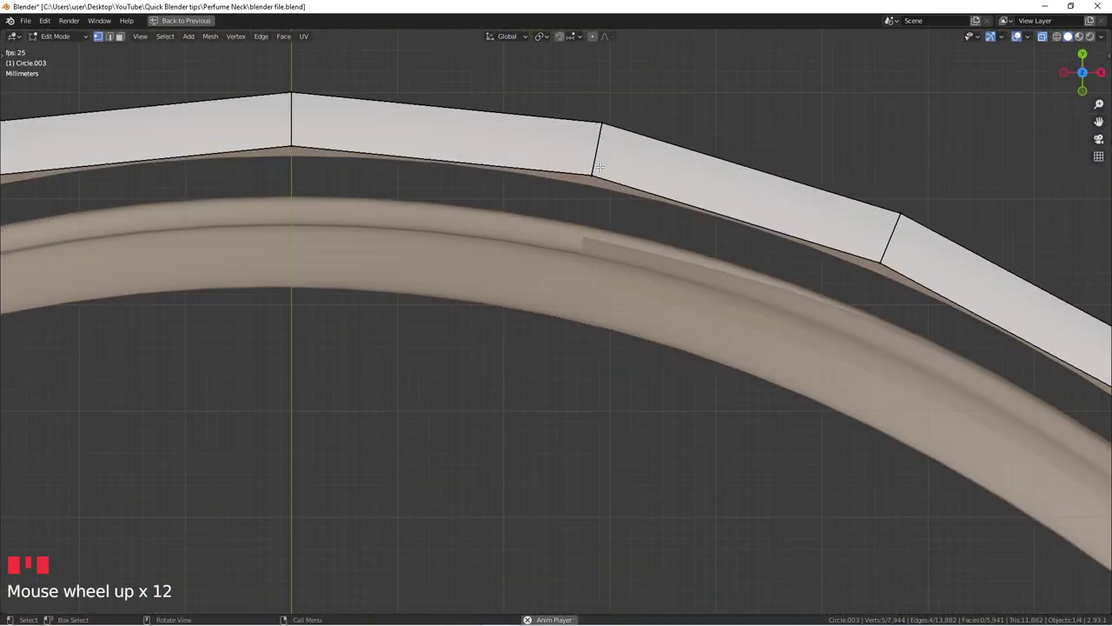
pyautogui.scroll(-2, 600, 167)
pyautogui.press('g')
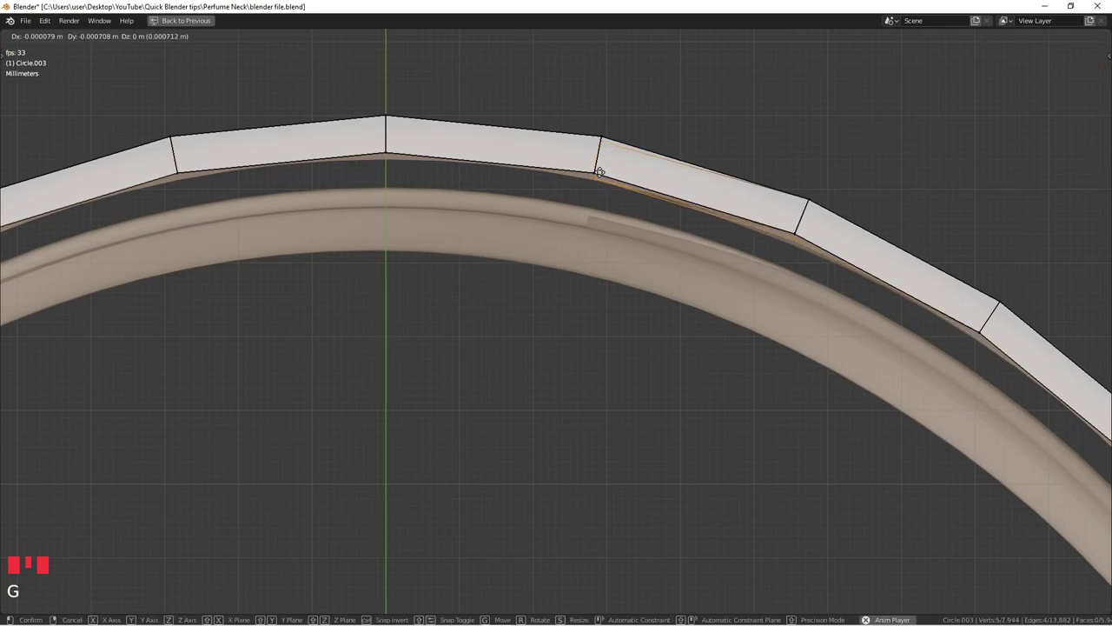
pyautogui.click(597, 180)
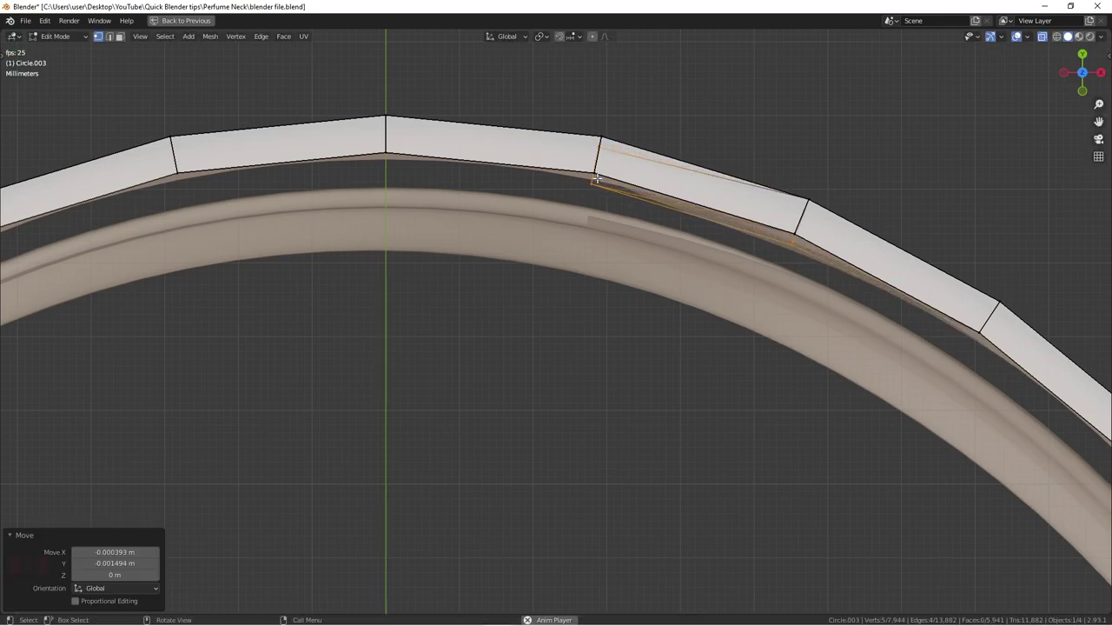
# Return to Object Mode, deselect the neck ribs and check both ends of the trim band from the front.
pyautogui.scroll(-3, 597, 179)
pyautogui.moveTo(600, 182); pyautogui.dragTo(663, 233, button='middle')
pyautogui.press('Tab')
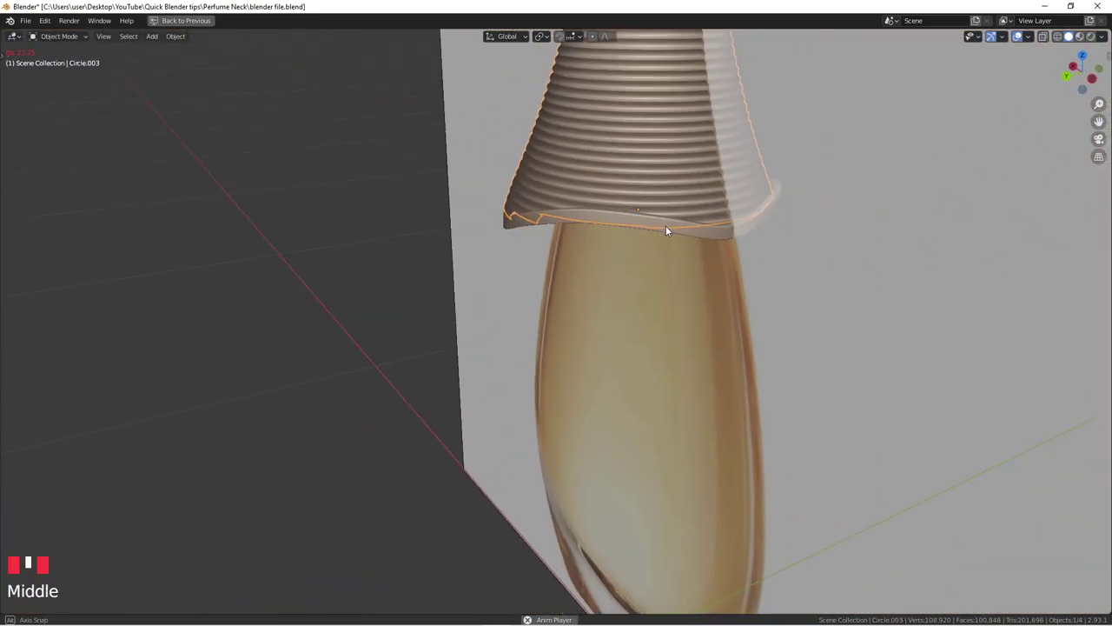
pyautogui.press('KP_1')
pyautogui.click(620, 253)
pyautogui.scroll(2, 718, 224)
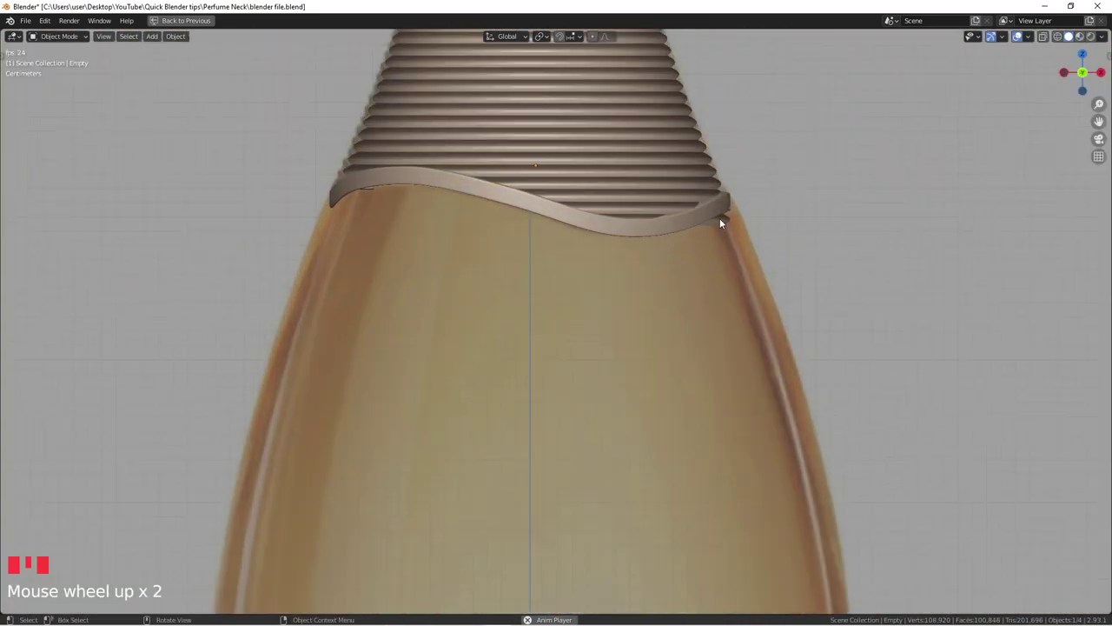
# Delete the vertices of the separate ring's outer section that protrudes beneath the trim band, on the positive X side.
pyautogui.scroll(3, 719, 221)
pyautogui.click(719, 218)
pyautogui.press('Tab')
pyautogui.scroll(3, 719, 219)
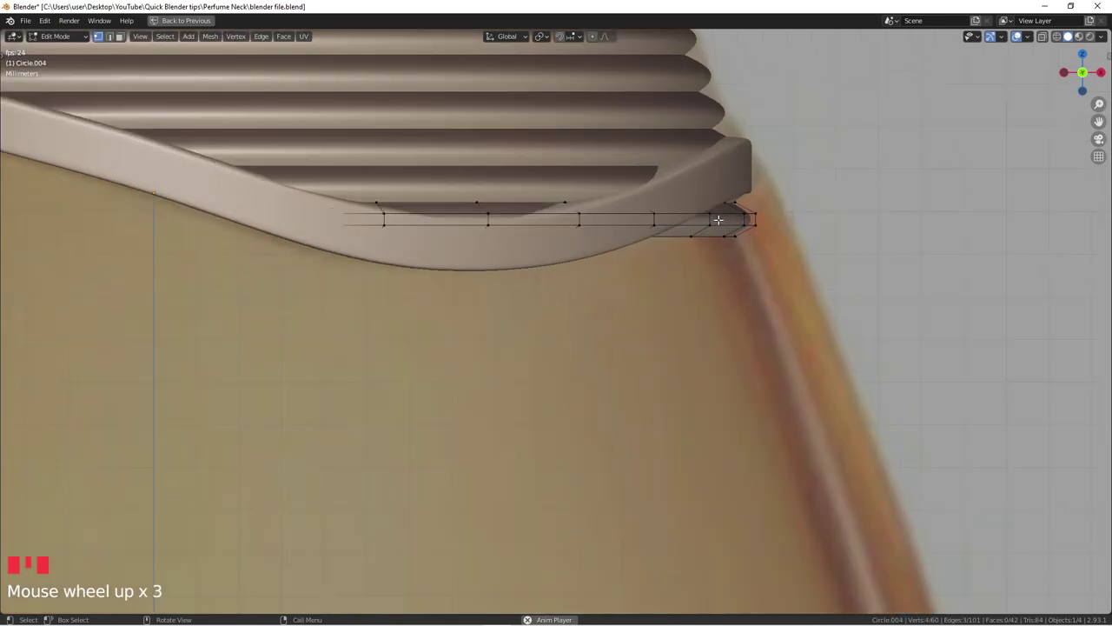
pyautogui.hotkey('alt', 'z')
pyautogui.moveTo(682, 194); pyautogui.dragTo(776, 263)
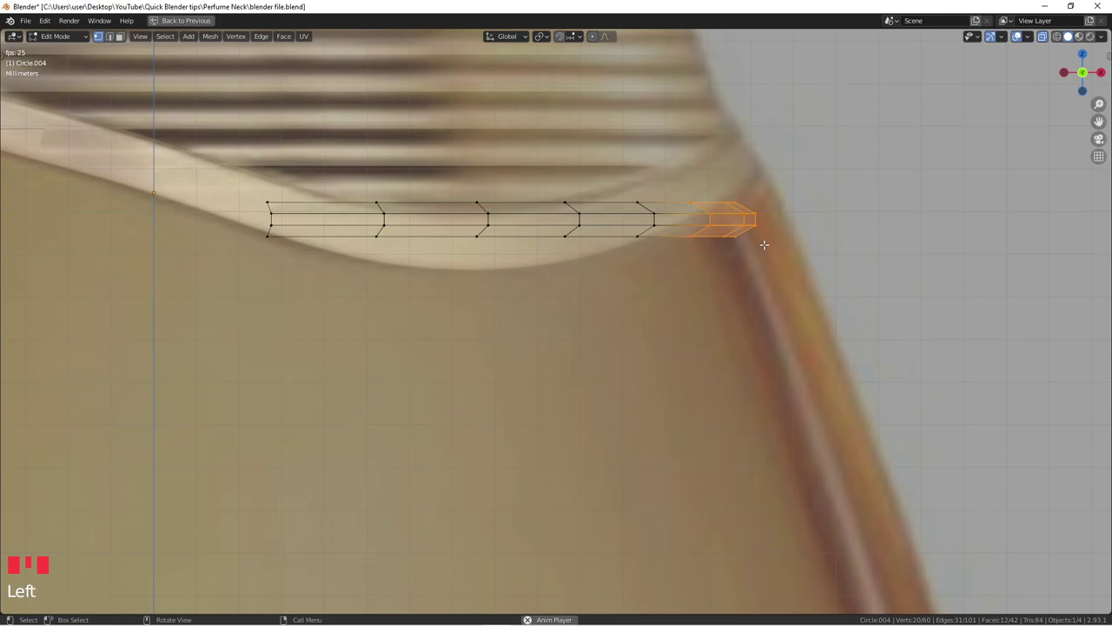
pyautogui.press('x')
pyautogui.click(765, 247)
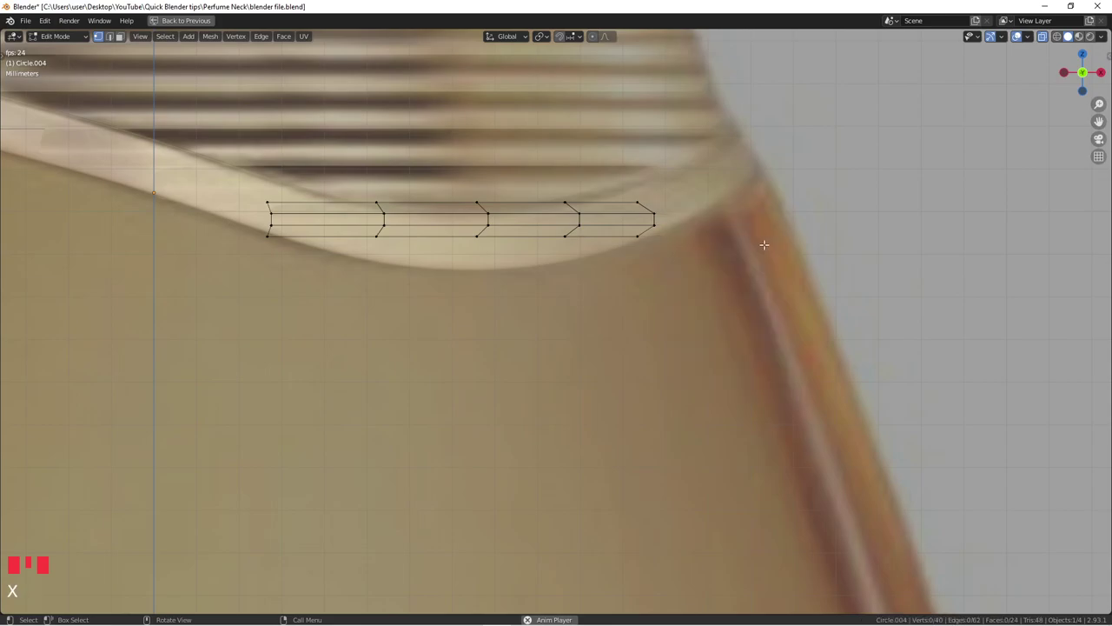
# Move the vertices at the ring's new cut ends by about -0.0017 m along X and -0.0016 m along Y.
pyautogui.hotkey('alt', 'z')
pyautogui.click(658, 212)
pyautogui.hotkey('alt', 'z')
pyautogui.moveTo(642, 197); pyautogui.dragTo(663, 251)
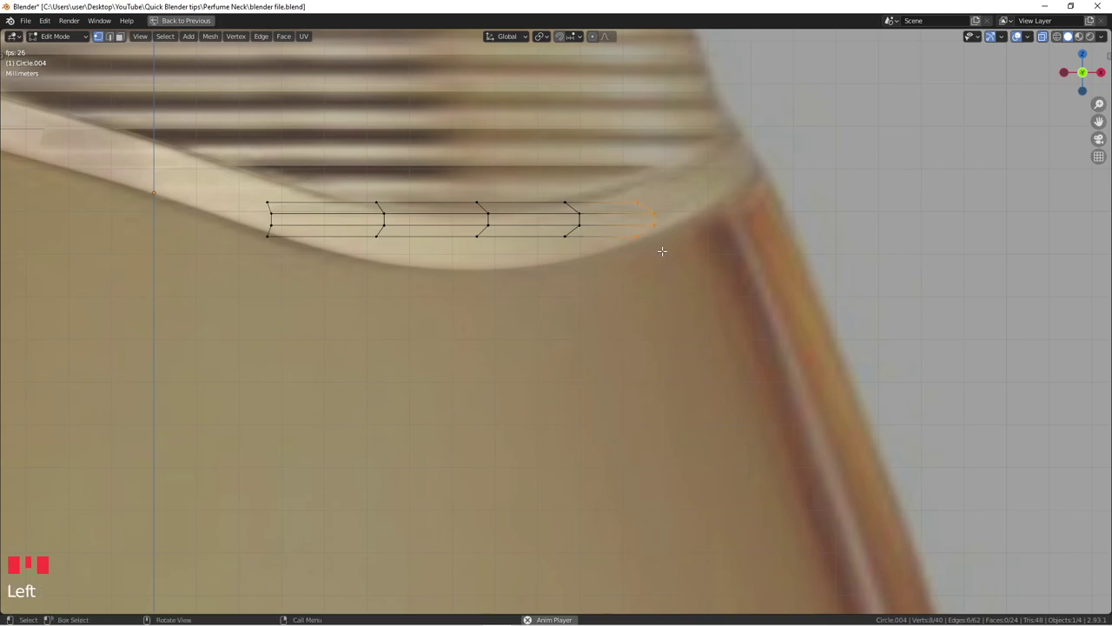
pyautogui.hotkey('alt', 'z')
pyautogui.moveTo(653, 246); pyautogui.dragTo(663, 283, button='middle')
pyautogui.press('KP_7')
pyautogui.scroll(-2, 626, 307)
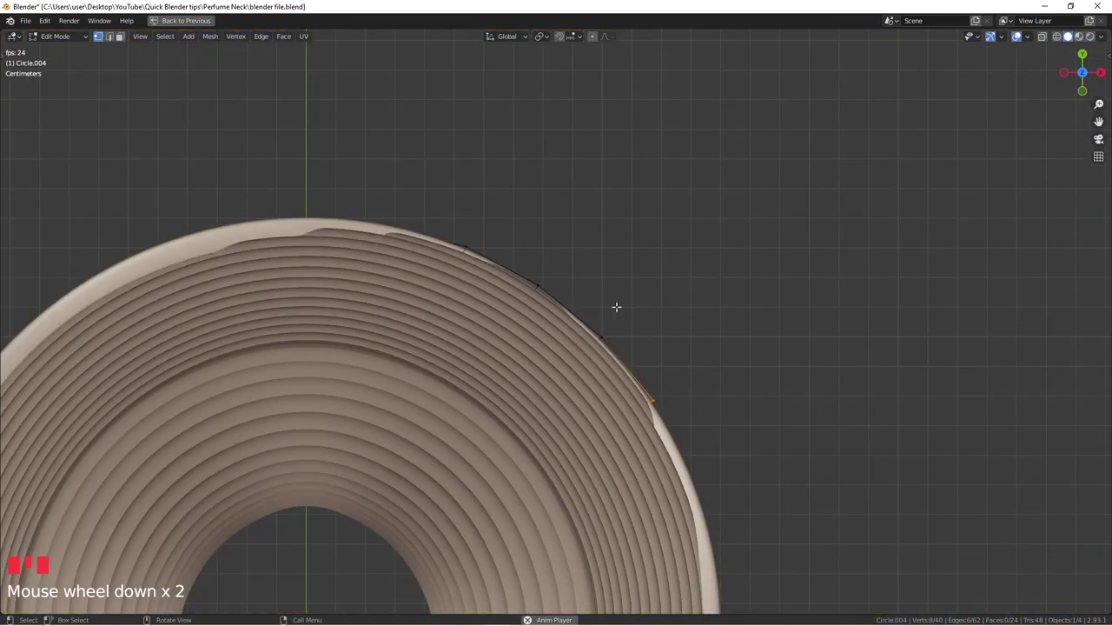
pyautogui.scroll(3, 661, 409)
pyautogui.hotkey('alt', 'z')
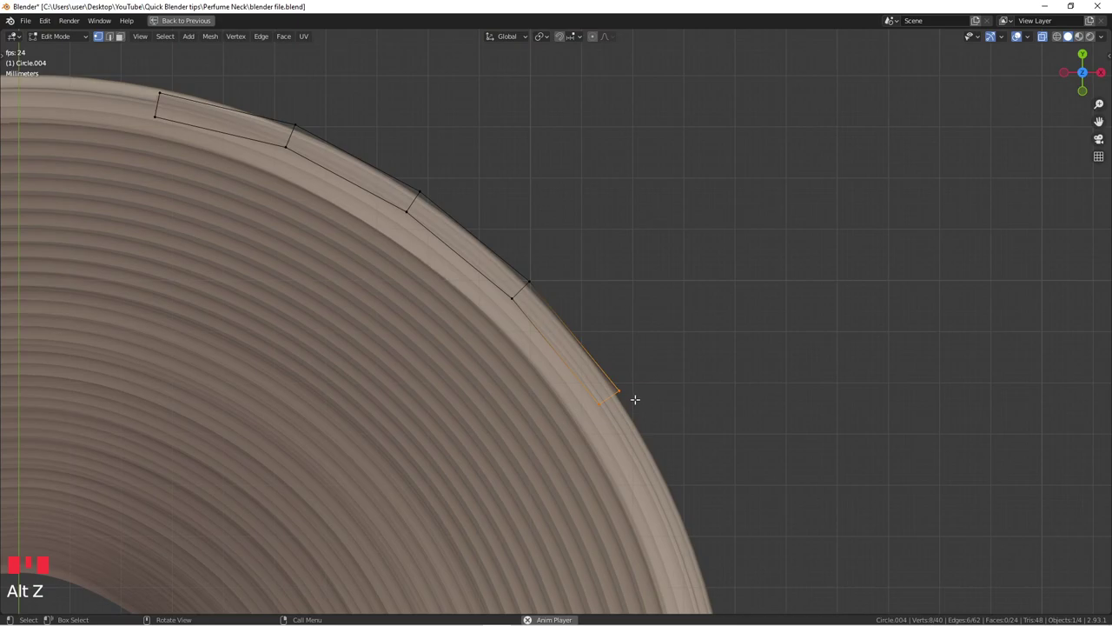
pyautogui.press('g')
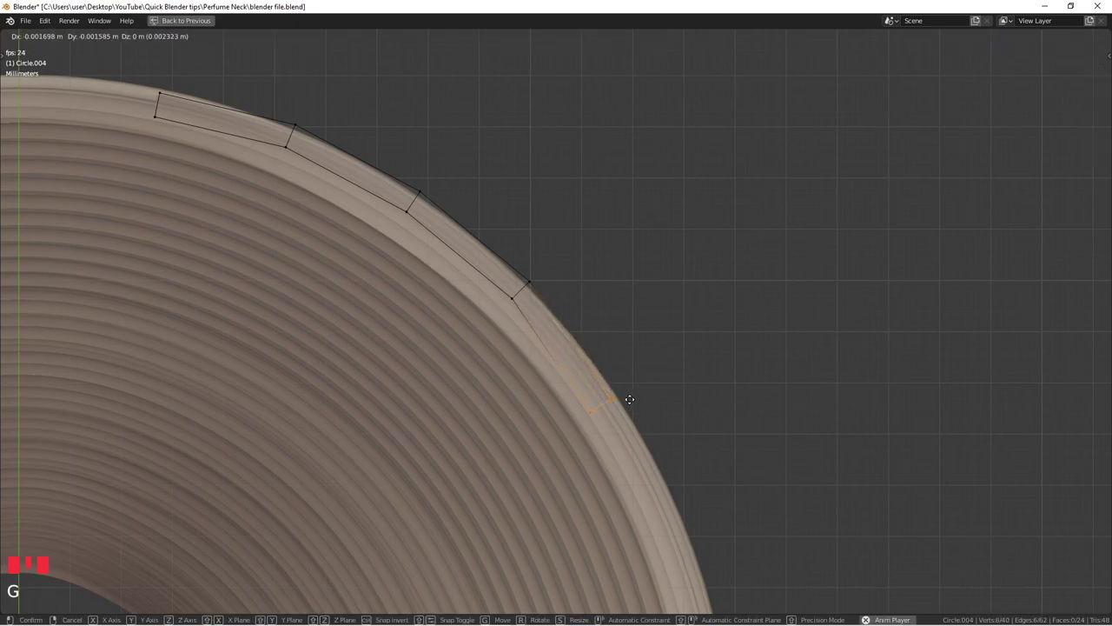
pyautogui.click(629, 398)
# Return to Object Mode, turn off X-ray and check the shortened ring against the trim band.
pyautogui.press('Tab')
pyautogui.hotkey('alt', 'z')
pyautogui.scroll(-3, 627, 396)
pyautogui.moveTo(627, 396); pyautogui.dragTo(554, 345, button='middle')
pyautogui.scroll(-3, 582, 292)
pyautogui.scroll(2, 485, 391)
# Move the vertices at the separate ring's cut end on the negative Y side by about -0.0018 m along X and 0.0002 m along Y.
pyautogui.click(487, 387)
pyautogui.press('Tab')
pyautogui.hotkey('alt', 'z')
pyautogui.click(495, 369)
pyautogui.press('KP_7')
pyautogui.scroll(-3, 609, 394)
pyautogui.keyDown('shift'); pyautogui.moveTo(618, 569); pyautogui.dragTo(576, 437, button='middle'); pyautogui.keyUp('shift')
pyautogui.scroll(5, 576, 437)
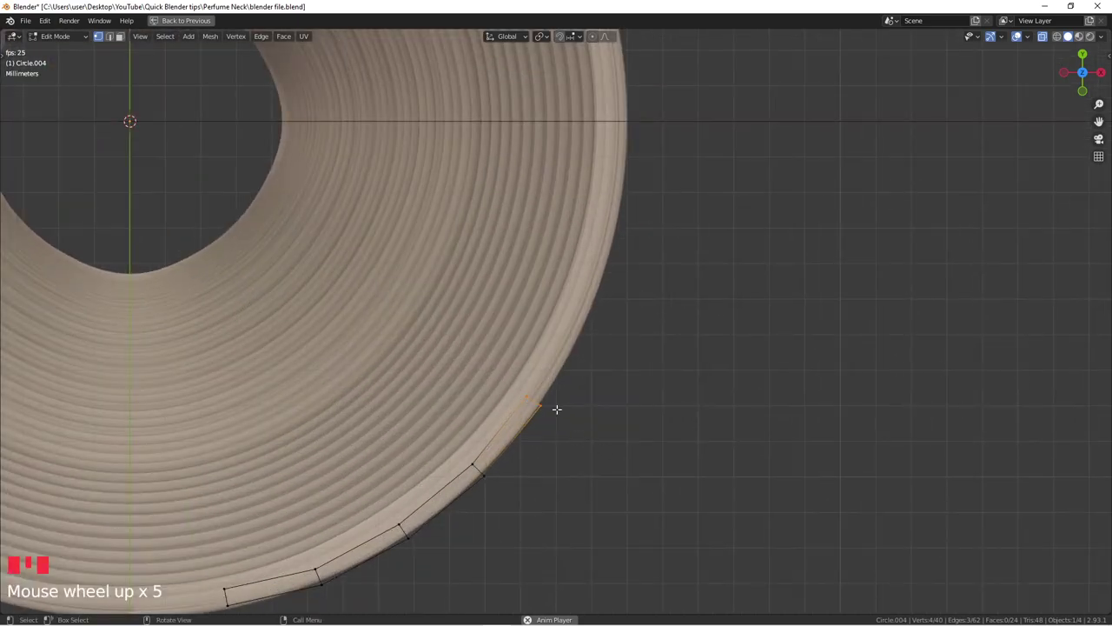
pyautogui.press('g')
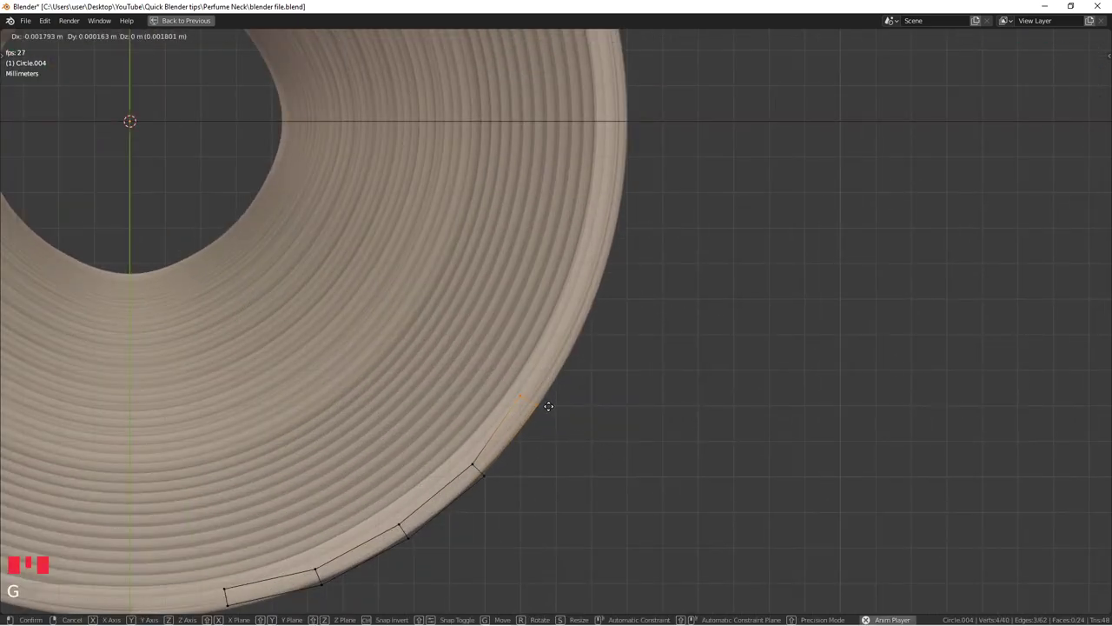
pyautogui.click(548, 403)
# Leave Edit Mode, turn off X-ray, deselect the ring and check the trim band's negative X end from the front.
pyautogui.press('Tab')
pyautogui.moveTo(549, 402); pyautogui.dragTo(551, 401, button='middle')
pyautogui.press('KP_1')
pyautogui.hotkey('alt', 'z')
pyautogui.scroll(-5, 546, 373)
pyautogui.click(487, 319)
pyautogui.scroll(2, 335, 278)
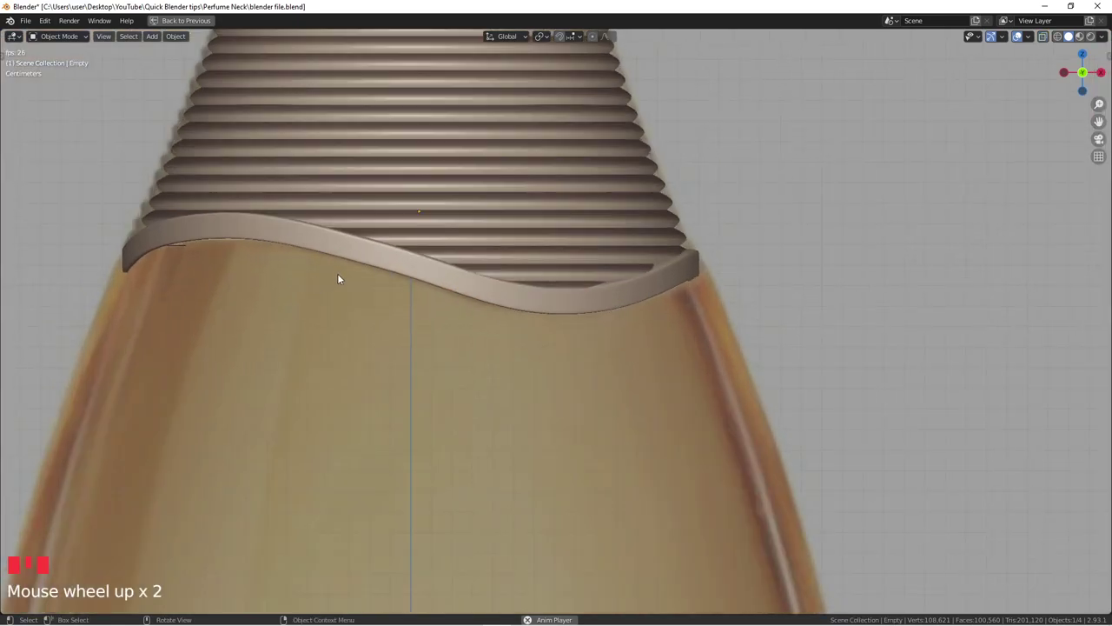
pyautogui.scroll(-2, 426, 287)
pyautogui.keyDown('shift'); pyautogui.moveTo(511, 293); pyautogui.dragTo(533, 310, button='middle'); pyautogui.keyUp('shift')
pyautogui.scroll(9, 417, 290)
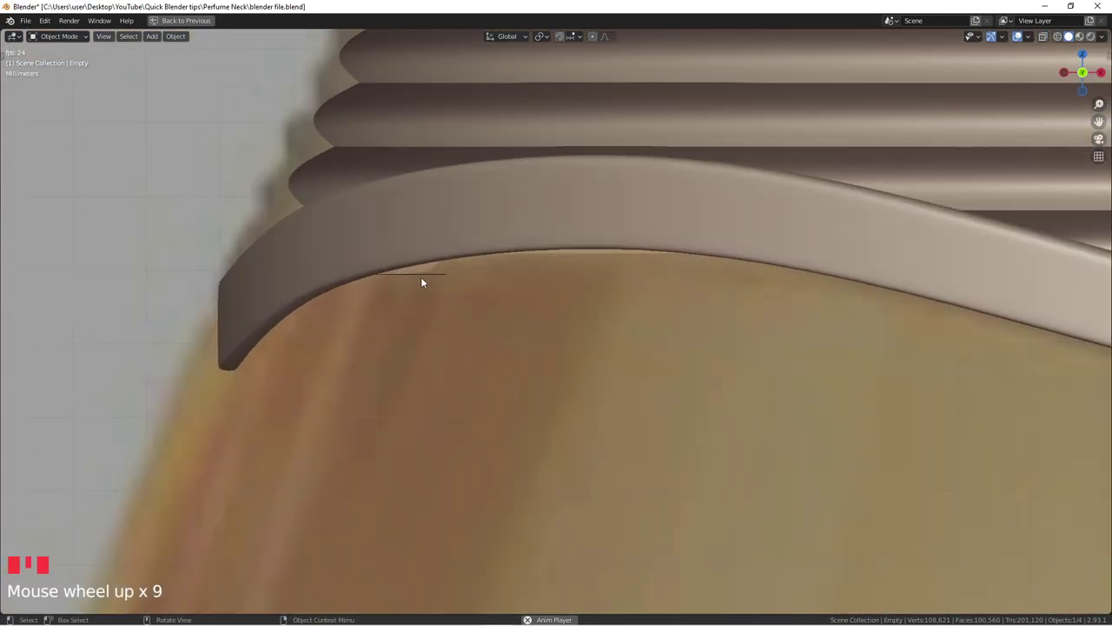
pyautogui.scroll(2, 423, 283)
# Inspect the lowest neck ribs in Edit Mode and from the side with X-ray against the trim band.
pyautogui.click(430, 278)
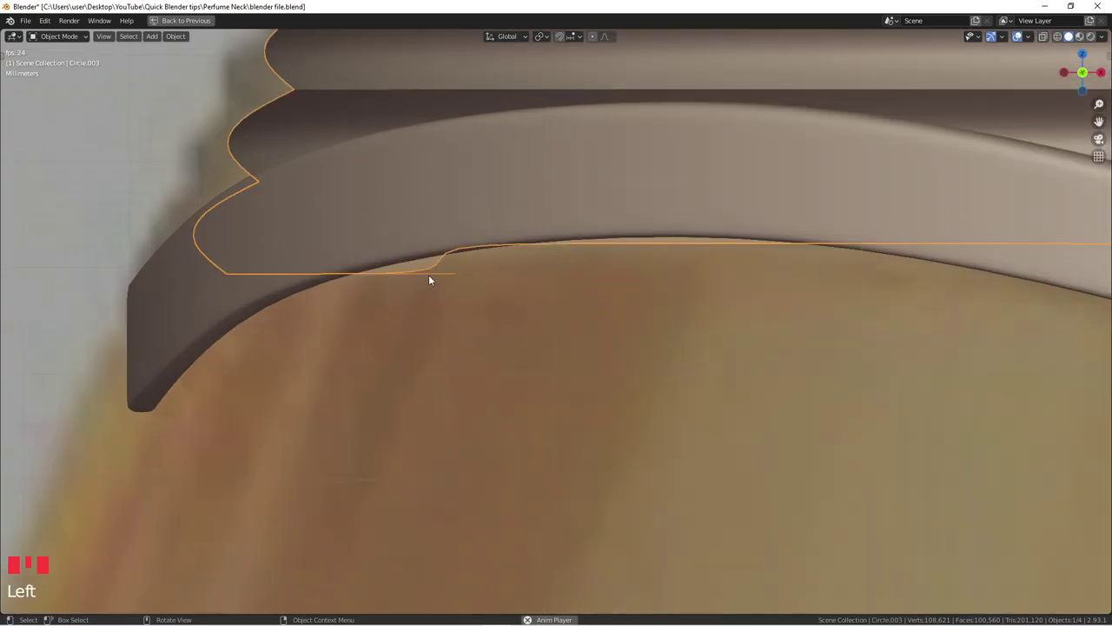
pyautogui.press('Tab')
pyautogui.scroll(-2, 432, 277)
pyautogui.moveTo(432, 277); pyautogui.dragTo(474, 305, button='middle')
pyautogui.scroll(-4, 605, 361)
pyautogui.scroll(-2, 404, 299)
pyautogui.press('KP_3')
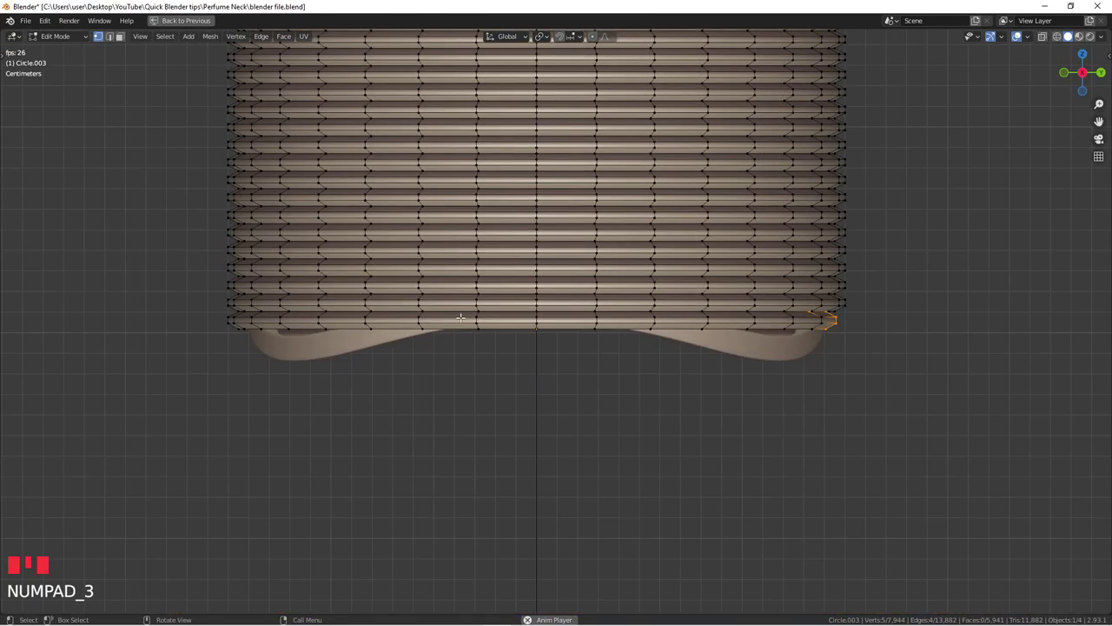
pyautogui.hotkey('alt', 'z')
pyautogui.press('Tab')
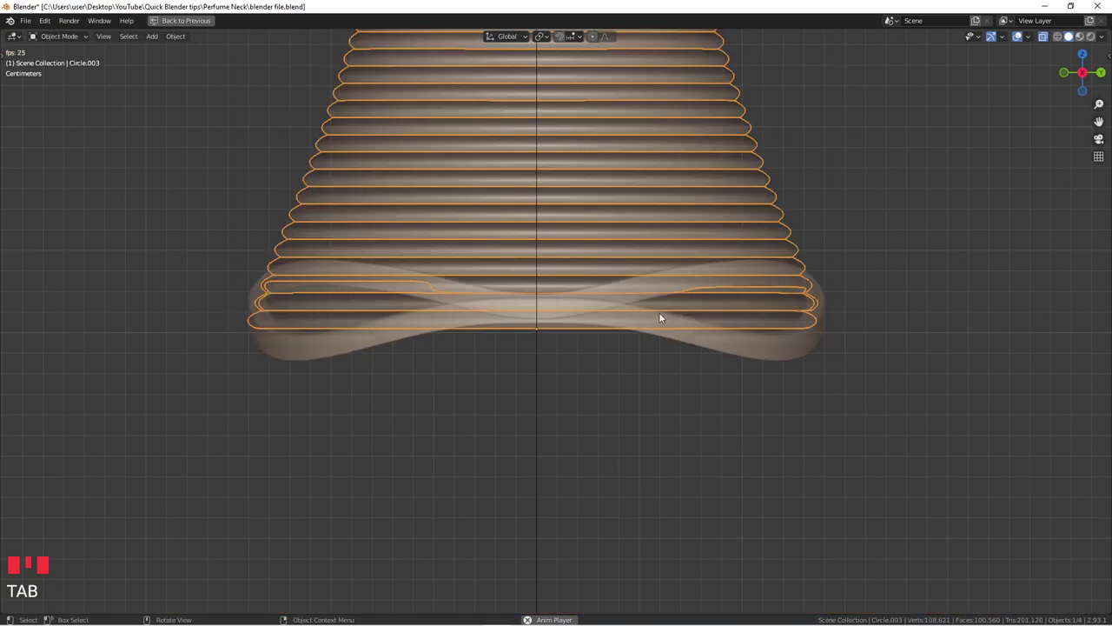
pyautogui.hotkey('alt', 'z')
# Check from the front how the neck ribs and the trim band meet, with everything but the reference image deselected.
pyautogui.scroll(3, 709, 322)
pyautogui.moveTo(721, 325); pyautogui.dragTo(704, 350, button='middle')
pyautogui.scroll(3, 747, 300)
pyautogui.press('KP_1')
pyautogui.press('Tab')
pyautogui.scroll(-2, 681, 359)
pyautogui.scroll(-1, 670, 363)
pyautogui.press('Tab')
pyautogui.click(670, 364)
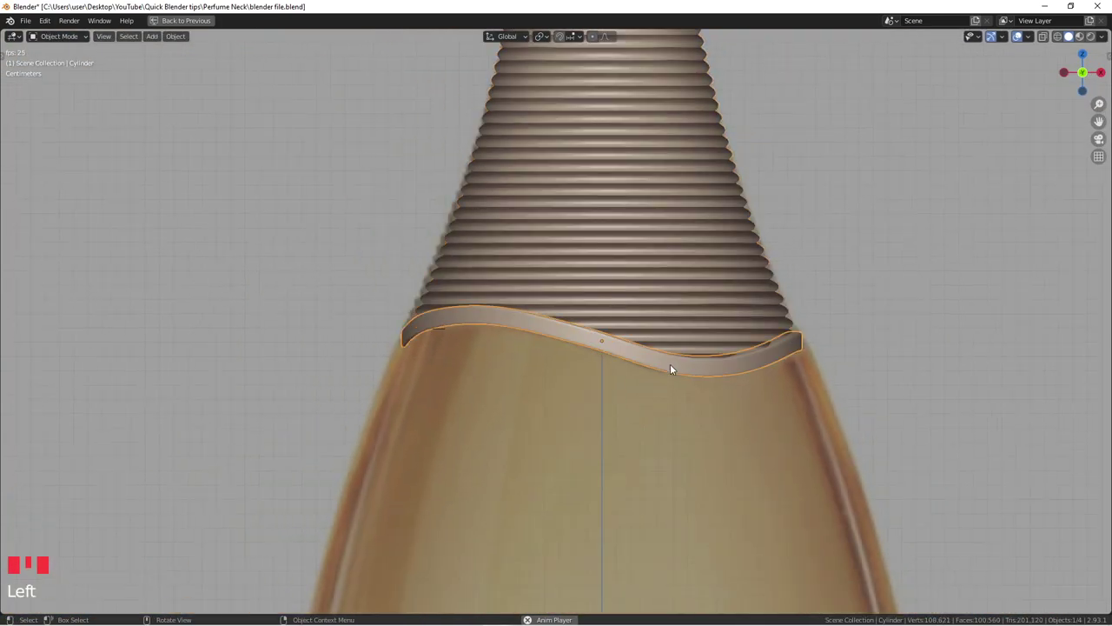
pyautogui.scroll(-4, 637, 396)
pyautogui.click(637, 396)
pyautogui.scroll(-1, 703, 392)
pyautogui.scroll(8, 680, 385)
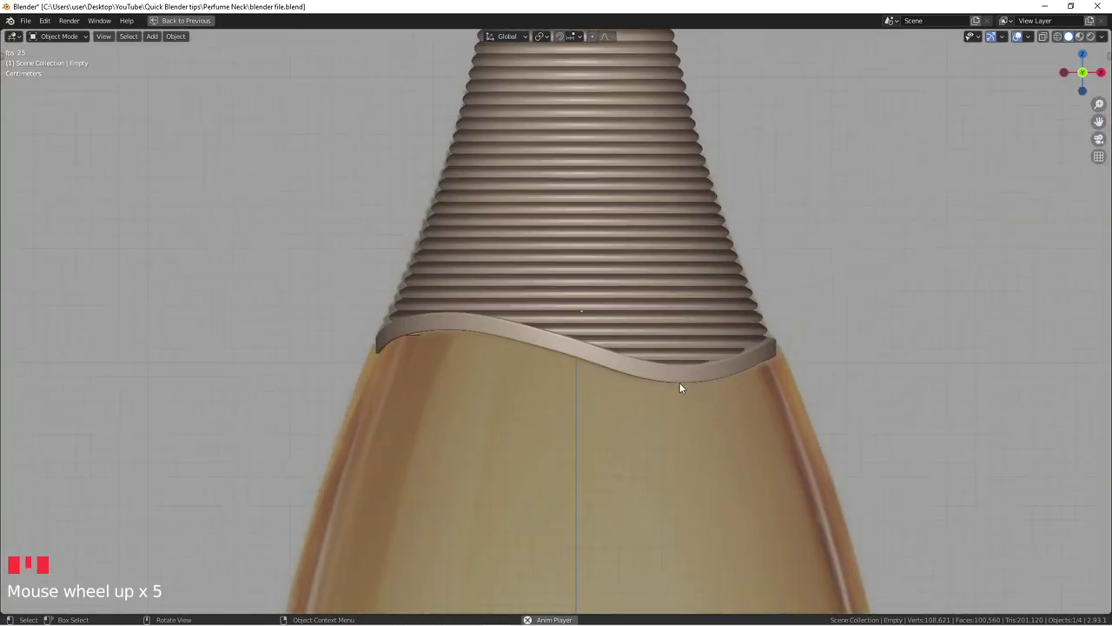
pyautogui.scroll(2, 219, 311)
# Try deleting two vertices of the neck ribs to remove the lowest rib part showing beneath the trim band.
pyautogui.click(230, 292)
pyautogui.scroll(3, 228, 294)
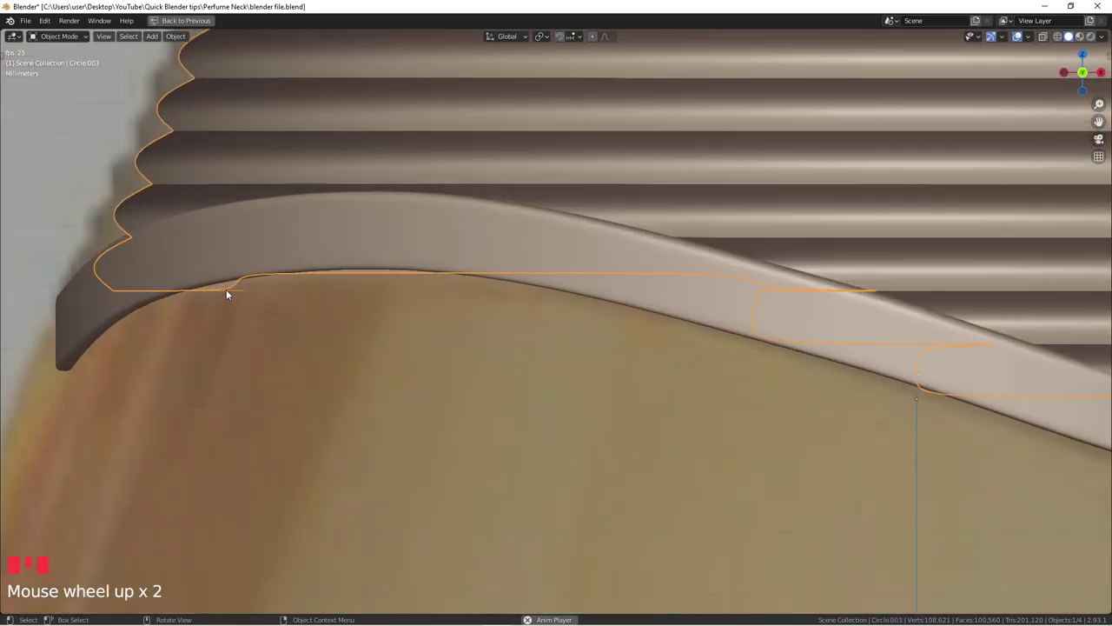
pyautogui.press('Tab')
pyautogui.scroll(1, 224, 297)
pyautogui.click(160, 298)
pyautogui.scroll(-3, 204, 301)
pyautogui.scroll(3, 237, 285)
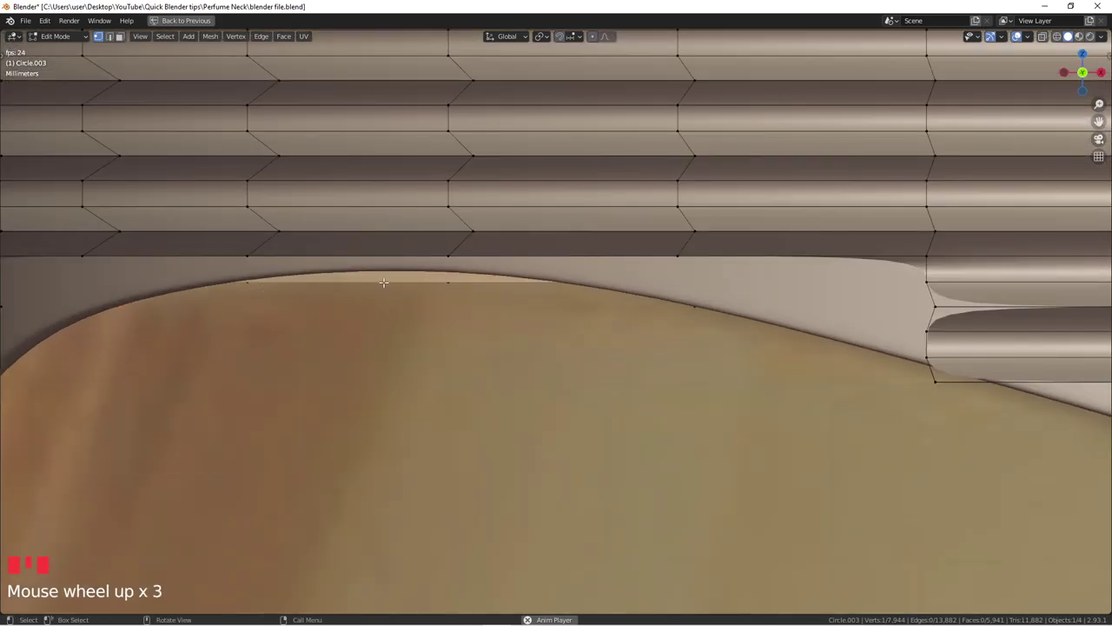
pyautogui.click(448, 283)
pyautogui.scroll(-2, 437, 291)
pyautogui.moveTo(437, 291); pyautogui.dragTo(374, 314, button='middle')
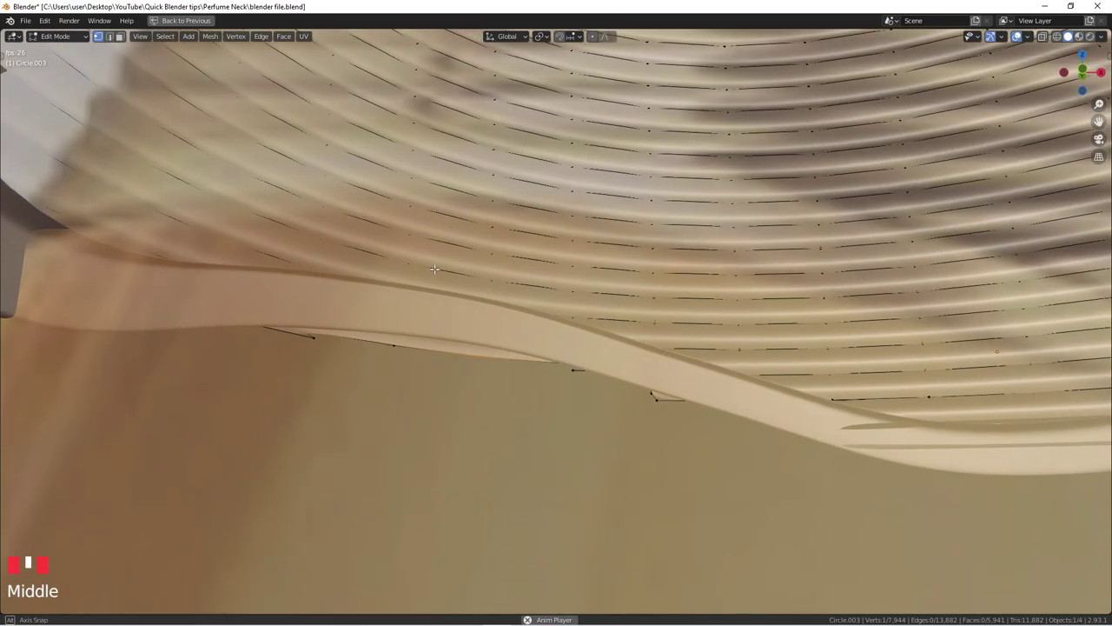
pyautogui.scroll(1, 368, 323)
pyautogui.scroll(-2, 282, 348)
pyautogui.scroll(-1, 314, 353)
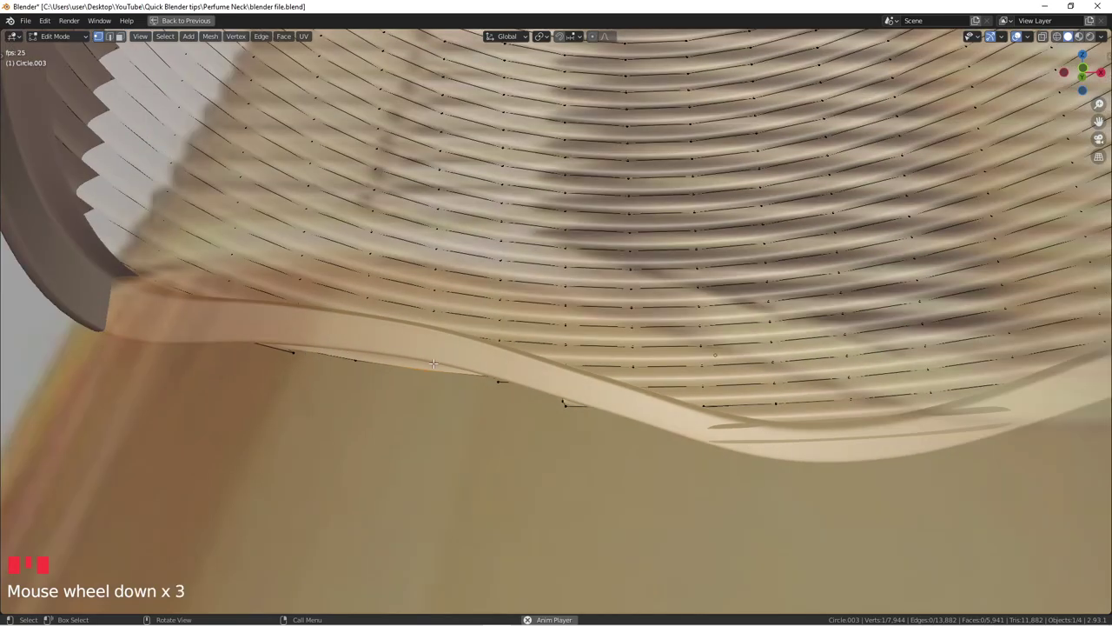
pyautogui.scroll(2, 433, 365)
pyautogui.scroll(-2, 429, 371)
pyautogui.moveTo(429, 371); pyautogui.dragTo(553, 341, button='middle')
pyautogui.click(582, 288)
pyautogui.moveTo(591, 296)
pyautogui.mouseDown(button='middle')
pyautogui.moveTo(502, 273)
pyautogui.moveTo(605, 291)
pyautogui.mouseUp(button='middle')
pyautogui.click(257, 263)
pyautogui.press('x')
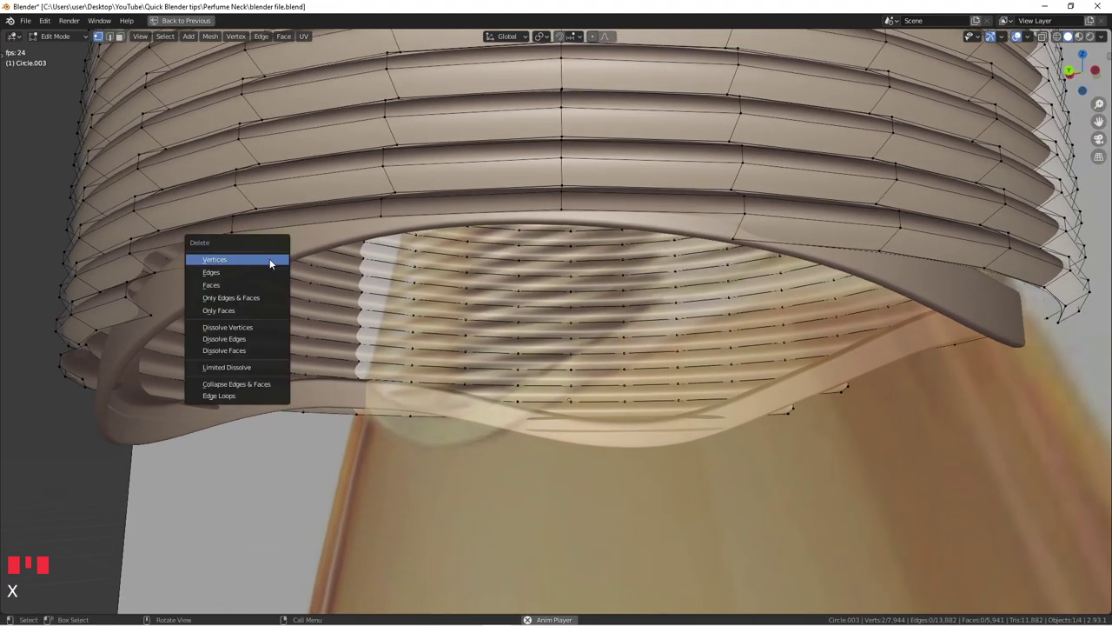
pyautogui.click(271, 259)
# Return to Object Mode and check the trimmed neck ribs from the front and the back.
pyautogui.moveTo(201, 272); pyautogui.dragTo(385, 350, button='middle')
pyautogui.press('Tab')
pyautogui.press('KP_1')
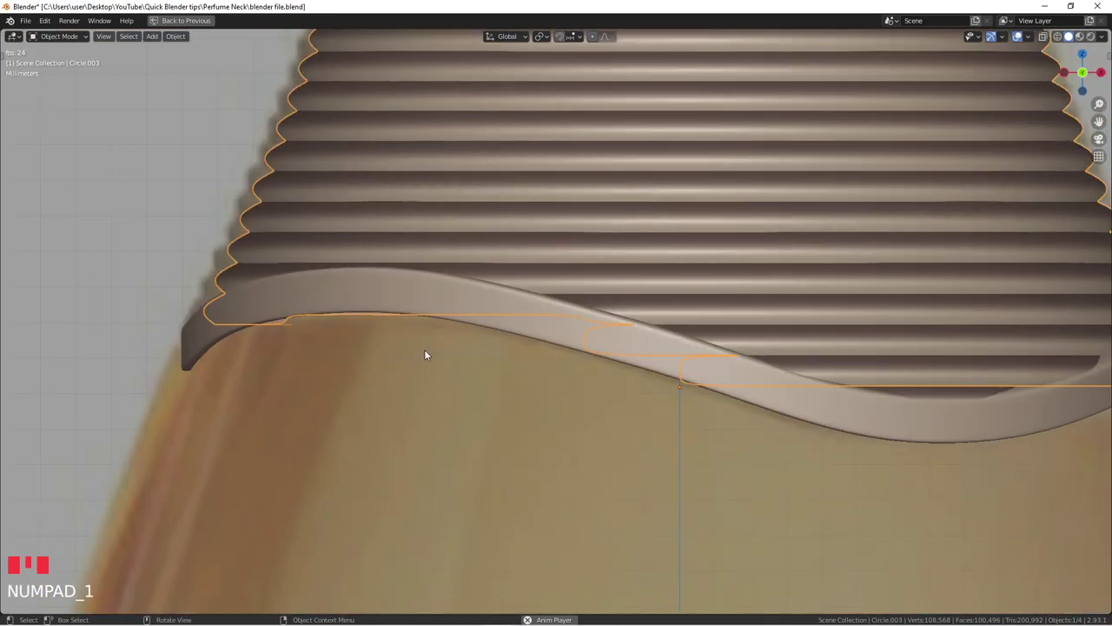
pyautogui.scroll(-2, 565, 335)
pyautogui.scroll(-3, 571, 317)
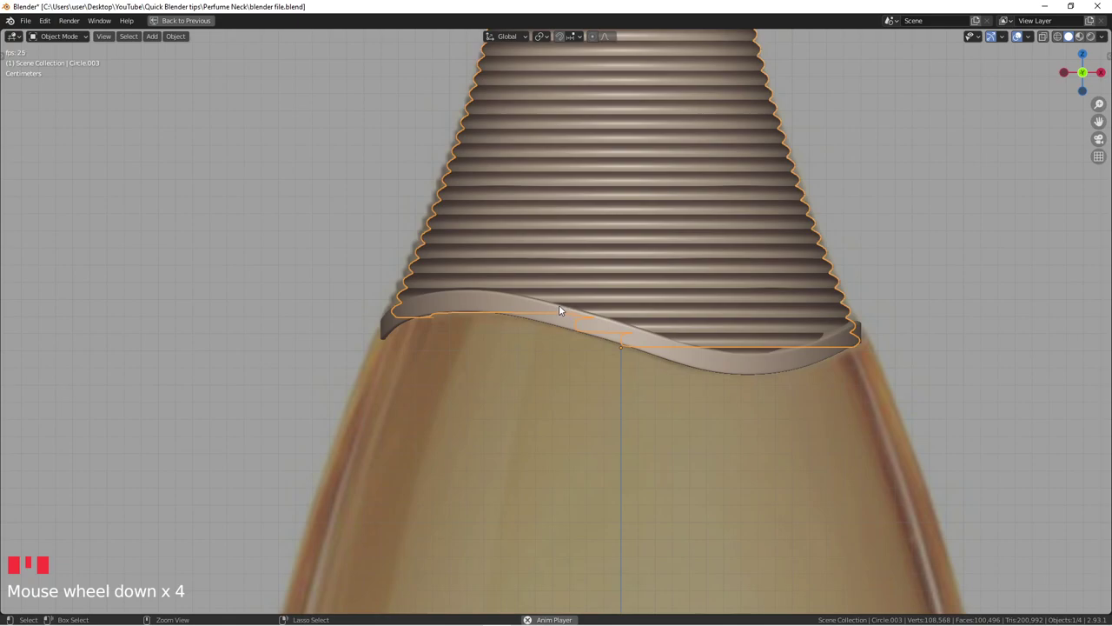
pyautogui.press('ctrl+KP_1')
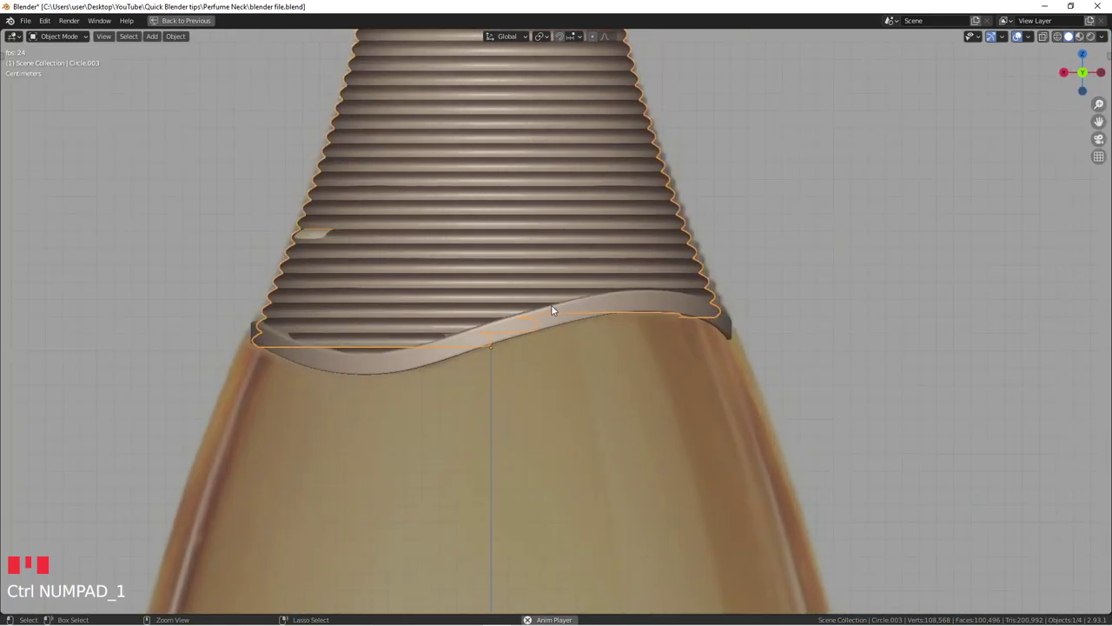
pyautogui.click(563, 323)
pyautogui.click(563, 328)
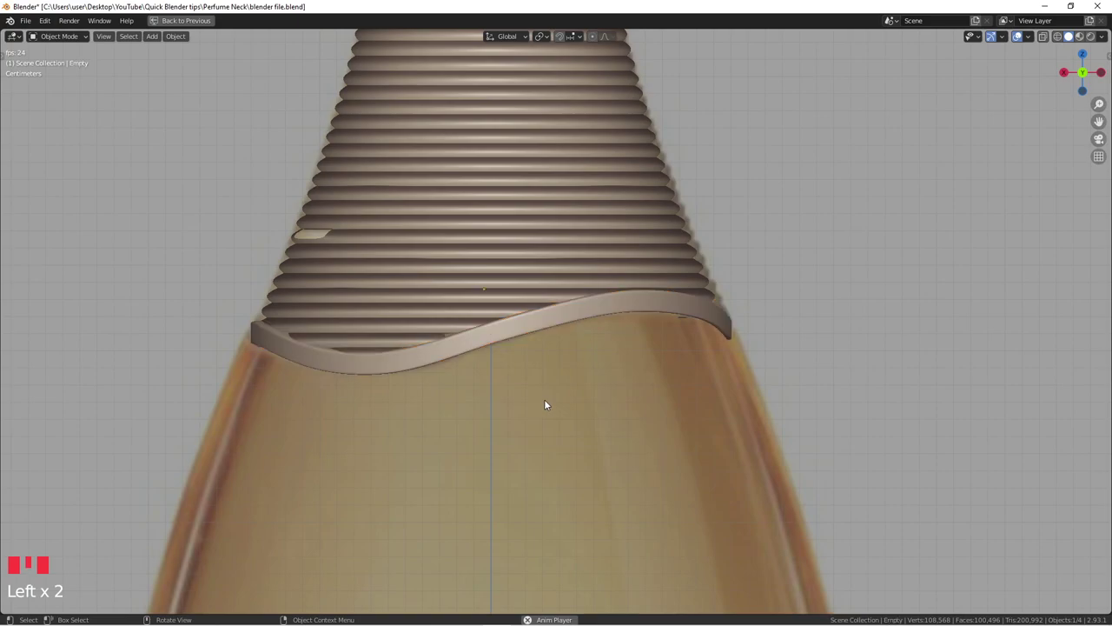
# Undo the deletion of the two neck rib vertices.
pyautogui.moveTo(350, 244); pyautogui.dragTo(436, 284, button='middle')
pyautogui.scroll(2, 380, 277)
pyautogui.hotkey('ctrl', 'z')
pyautogui.hotkey('ctrl', 'z')
pyautogui.hotkey('ctrl', 'z')
pyautogui.hotkey('ctrl', 'z')
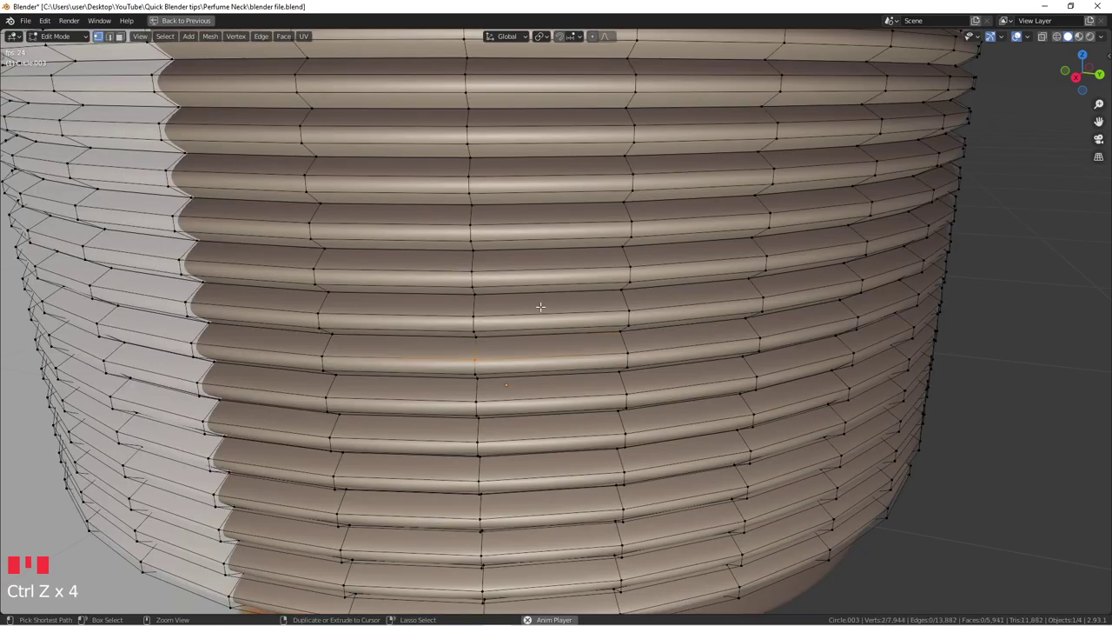
# Try deleting the selected neck rib vertices again after viewing the ribs from below.
pyautogui.moveTo(539, 305); pyautogui.dragTo(554, 355, button='middle')
pyautogui.scroll(-2, 517, 309)
pyautogui.moveTo(491, 387); pyautogui.dragTo(491, 235, button='middle')
pyautogui.moveTo(497, 192); pyautogui.dragTo(517, 201)
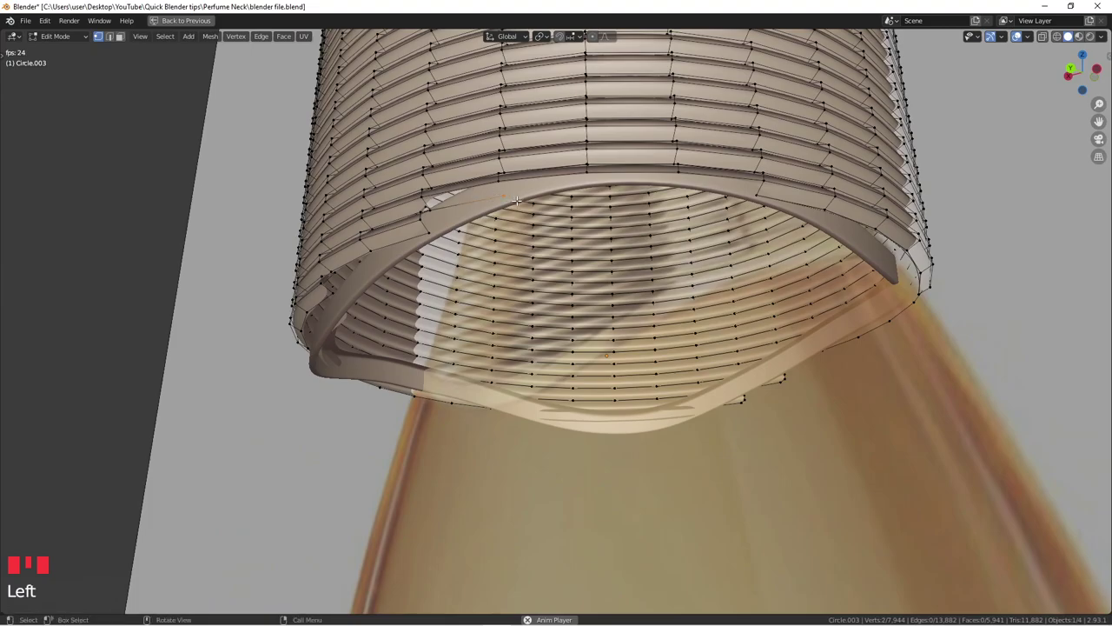
pyautogui.press('x')
pyautogui.click(517, 201)
# Return to Object Mode, deselect the neck ribs and examine their surface from the front and up close for gaps.
pyautogui.moveTo(518, 201); pyautogui.dragTo(459, 260, button='middle')
pyautogui.press('KP_1')
pyautogui.press('Tab')
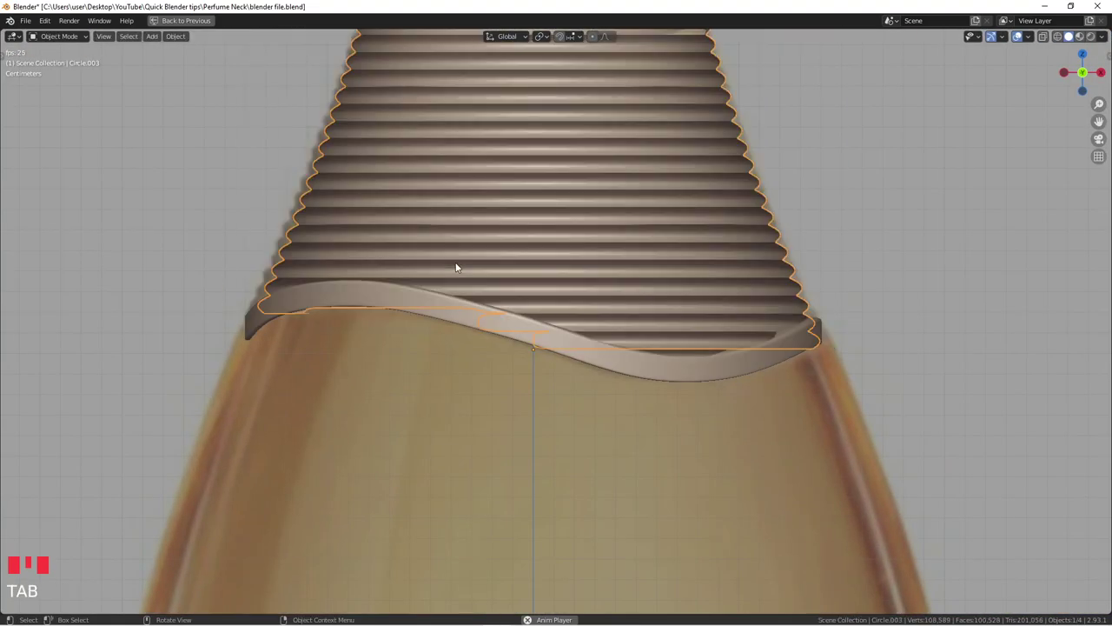
pyautogui.scroll(-3, 456, 264)
pyautogui.click(704, 309)
pyautogui.keyDown('shift'); pyautogui.moveTo(562, 334); pyautogui.dragTo(557, 399, button='middle'); pyautogui.keyUp('shift')
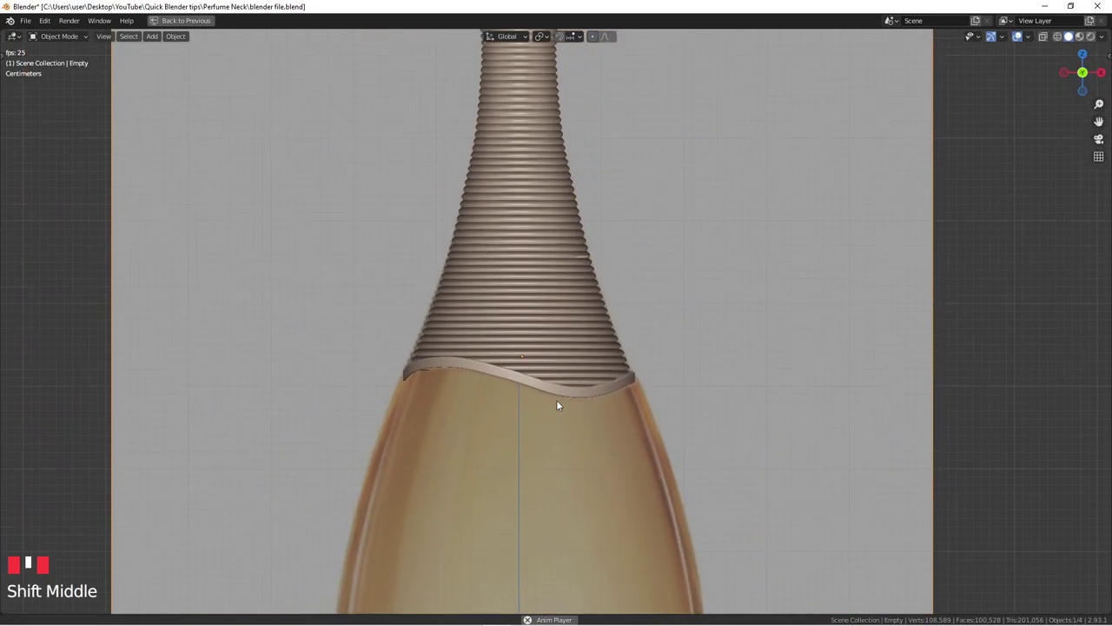
pyautogui.scroll(3, 562, 276)
pyautogui.moveTo(562, 275); pyautogui.dragTo(546, 292, button='middle')
pyautogui.scroll(2, 544, 313)
# Undo the repeated vertex deletion in the neck ribs and return to Object Mode.
pyautogui.hotkey('ctrl', 'z')
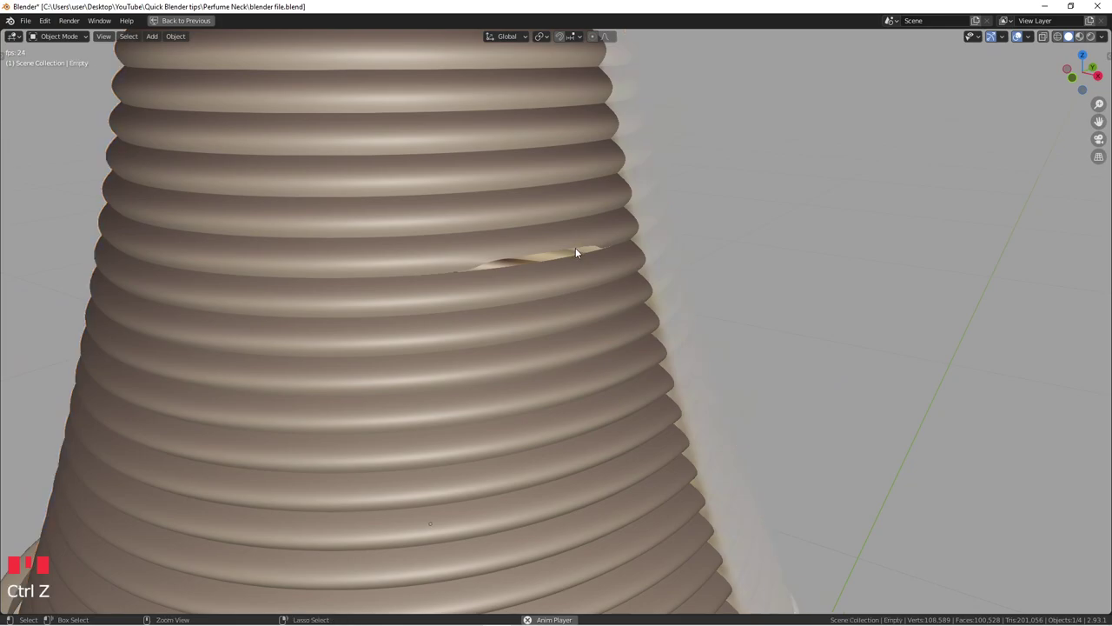
pyautogui.hotkey('ctrl', 'z')
pyautogui.hotkey('ctrl', 'z')
pyautogui.hotkey('ctrl', 'z')
pyautogui.hotkey('ctrl', 'z')
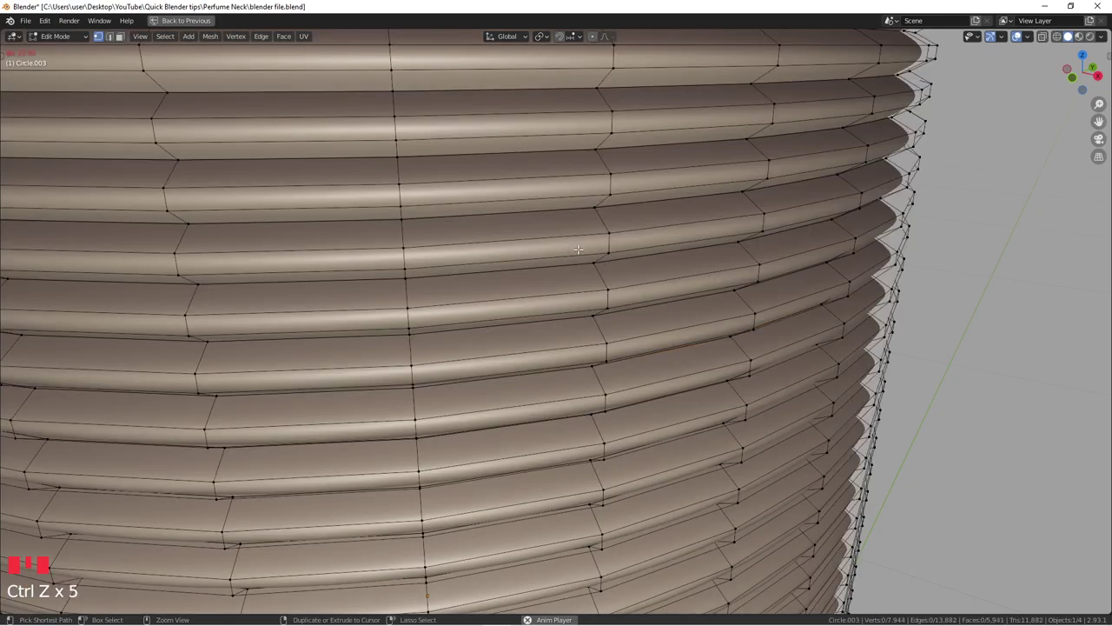
pyautogui.scroll(-2, 578, 250)
pyautogui.press('Tab')
# Deselect the neck ribs and check the ribbed neck with its trim band from the front against the reference image.
pyautogui.moveTo(578, 250); pyautogui.dragTo(621, 387, button='middle')
pyautogui.click(628, 435)
pyautogui.moveTo(628, 440); pyautogui.dragTo(589, 514, button='middle')
pyautogui.press('KP_1')
pyautogui.scroll(-2, 569, 452)
pyautogui.keyDown('shift'); pyautogui.moveTo(566, 449); pyautogui.dragTo(577, 386, button='middle'); pyautogui.keyUp('shift')
pyautogui.scroll(-4, 577, 389)
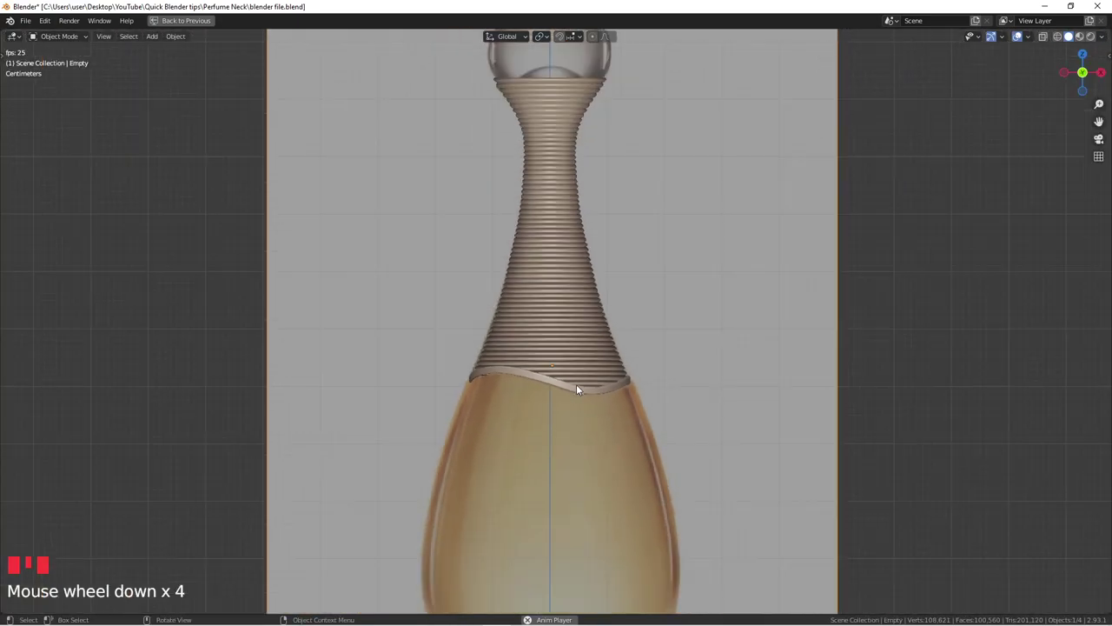
# Examine the bottle body in the front reference image, from the trim band down to the base.
pyautogui.scroll(-1, 572, 392)
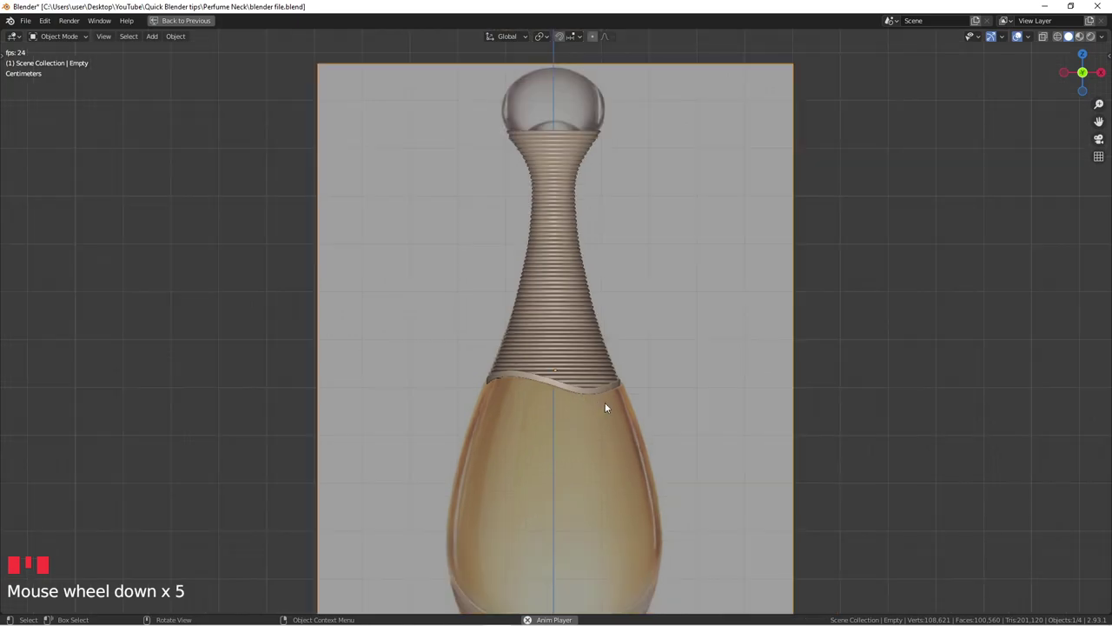
pyautogui.scroll(-1, 612, 426)
pyautogui.keyDown('shift'); pyautogui.moveTo(612, 426); pyautogui.dragTo(545, 353, button='middle'); pyautogui.keyUp('shift')
pyautogui.scroll(3, 540, 351)
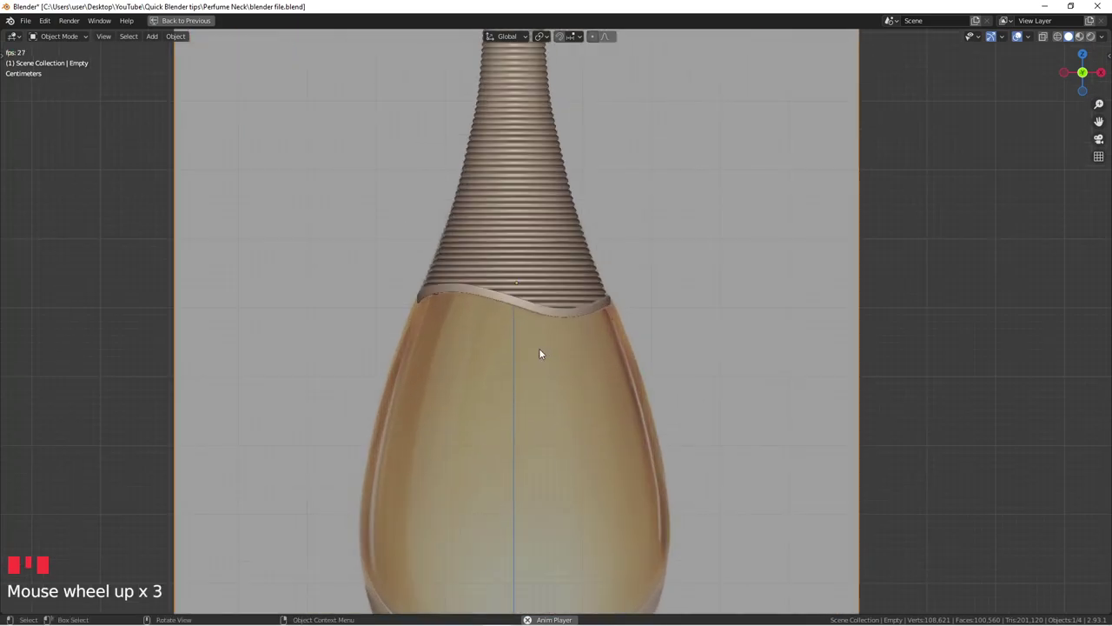
pyautogui.scroll(-2, 540, 352)
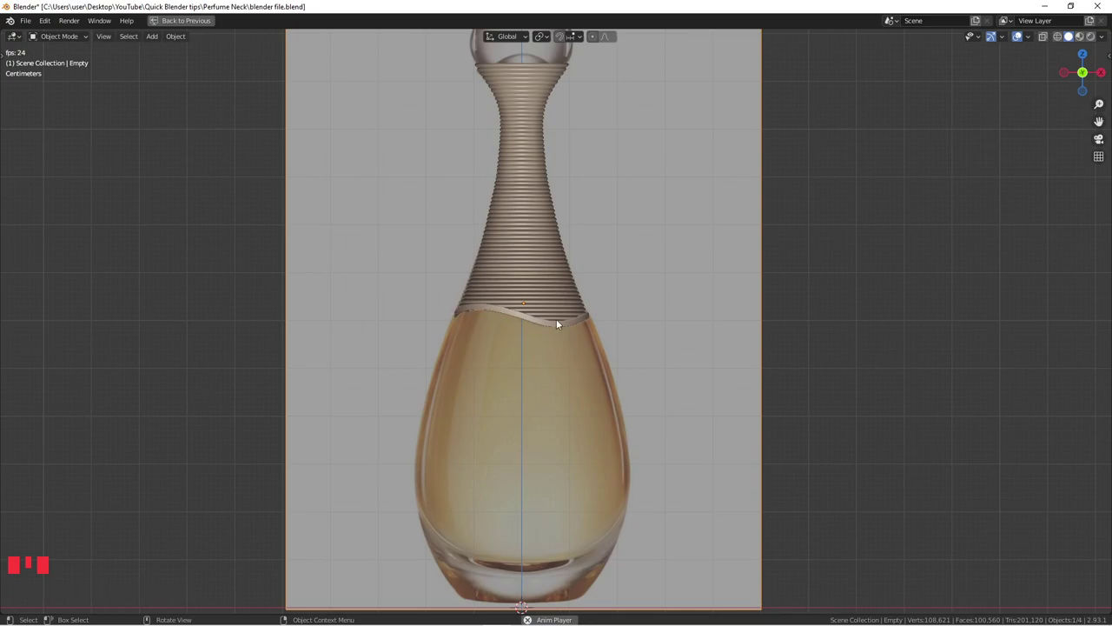
pyautogui.scroll(2, 548, 330)
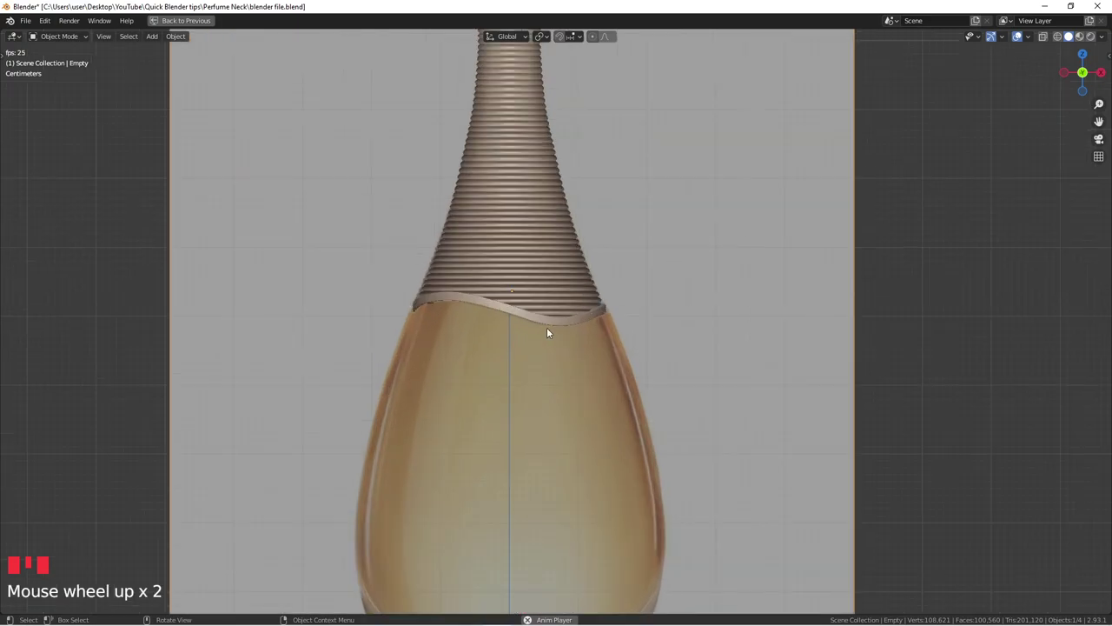
pyautogui.scroll(-2, 572, 383)
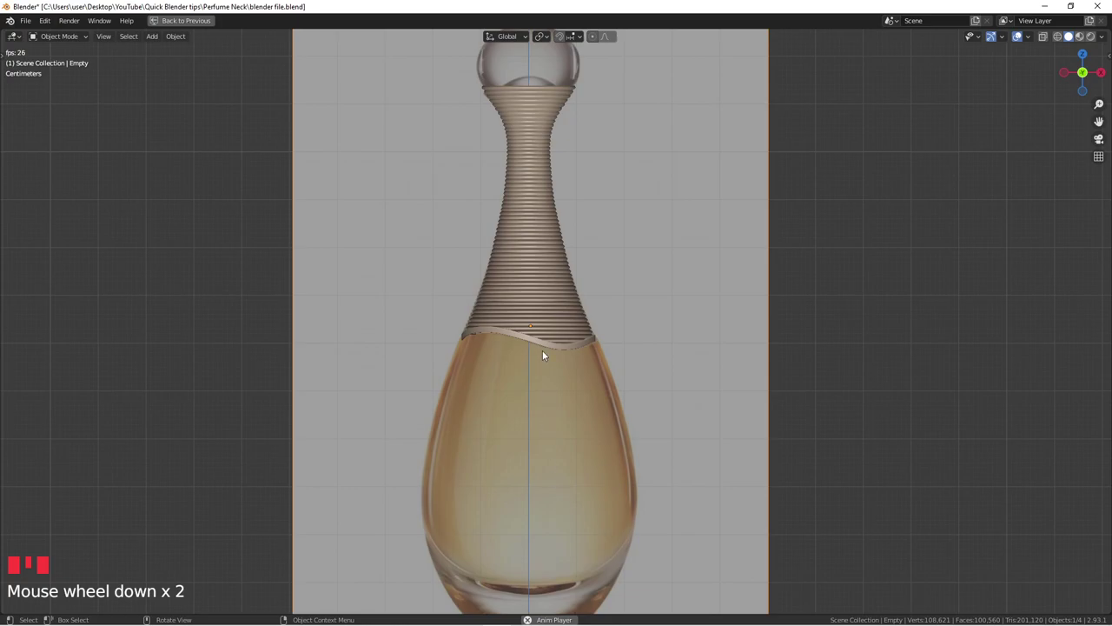
pyautogui.scroll(-2, 579, 563)
pyautogui.keyDown('shift'); pyautogui.moveTo(579, 524); pyautogui.dragTo(536, 434, button='middle'); pyautogui.keyUp('shift')
pyautogui.scroll(2, 537, 435)
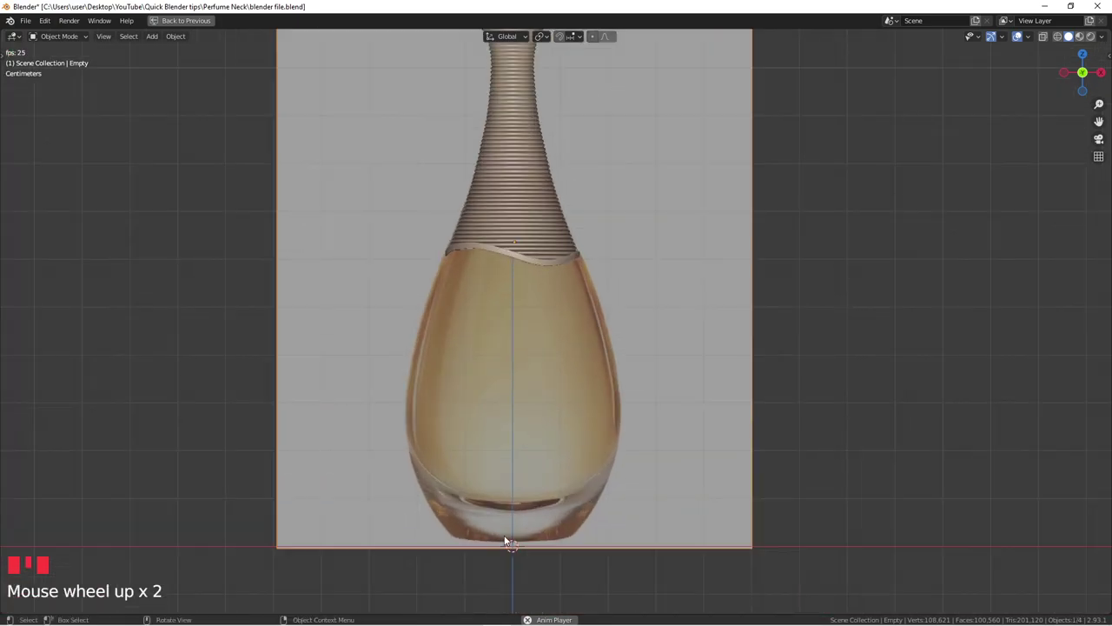
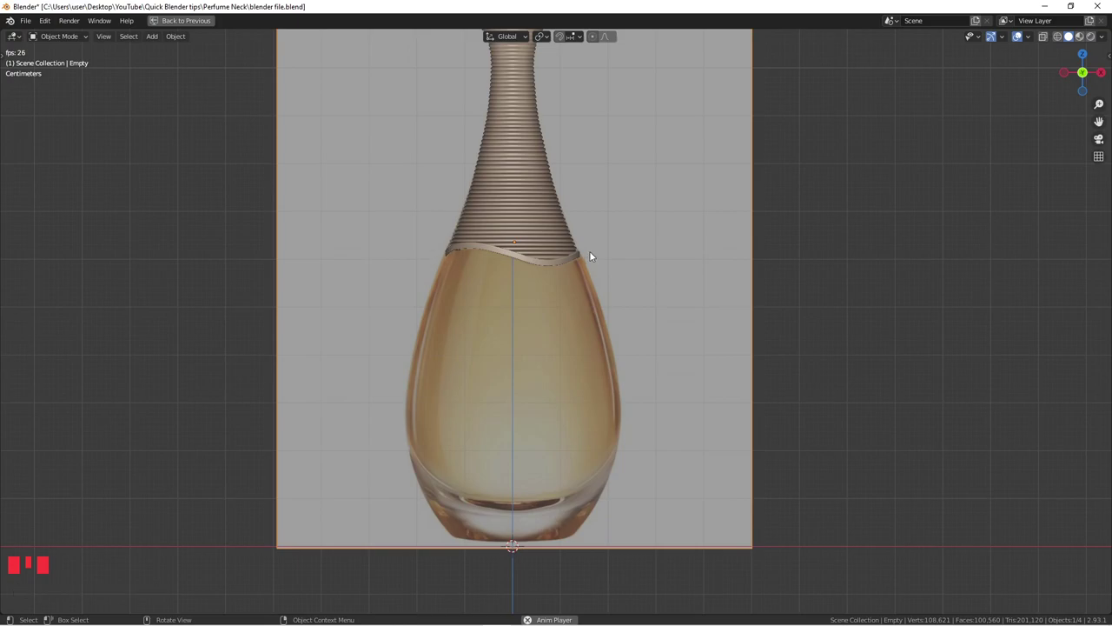
# Select the lower outer edge loop of the trim band in Edit Mode and view it from the front.
pyautogui.click(531, 258)
pyautogui.scroll(7, 531, 258)
pyautogui.press('Tab')
pyautogui.scroll(2, 514, 264)
pyautogui.moveTo(504, 256); pyautogui.dragTo(555, 224, button='middle')
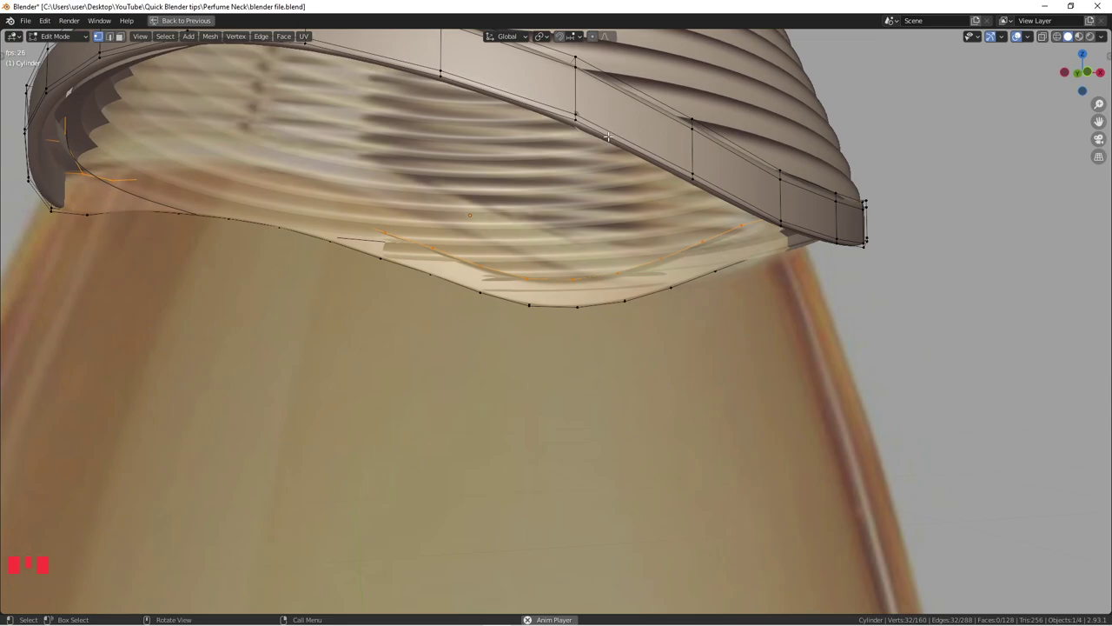
pyautogui.click(608, 135)
pyautogui.keyDown('alt'); pyautogui.click(609, 136); pyautogui.keyUp('alt')
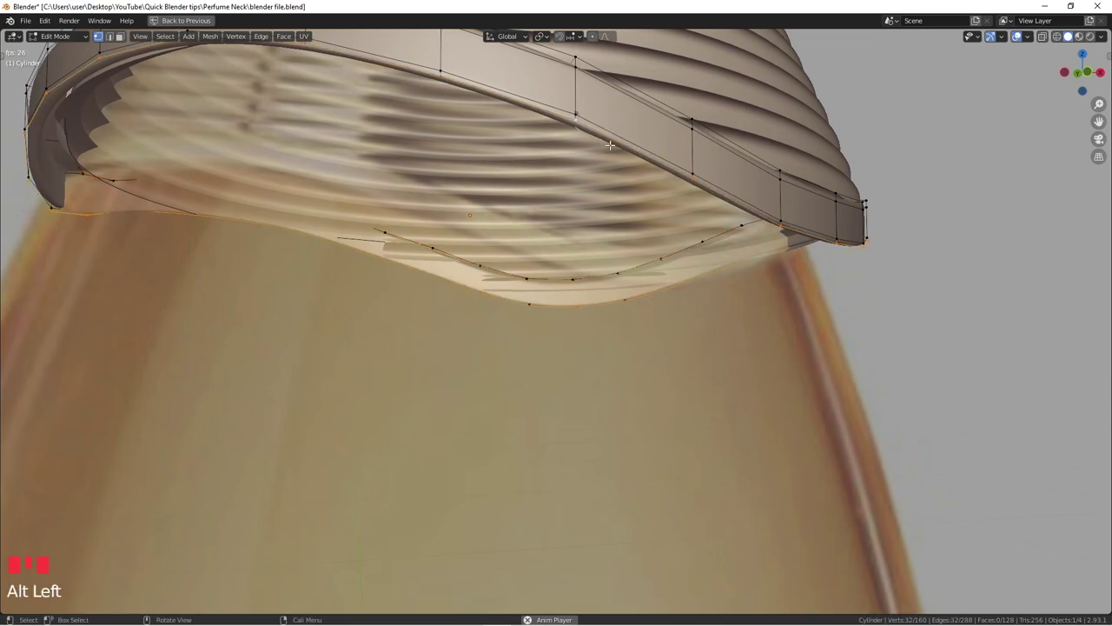
pyautogui.moveTo(608, 139); pyautogui.dragTo(590, 261, button='middle')
pyautogui.press('KP_1')
pyautogui.scroll(-6, 578, 287)
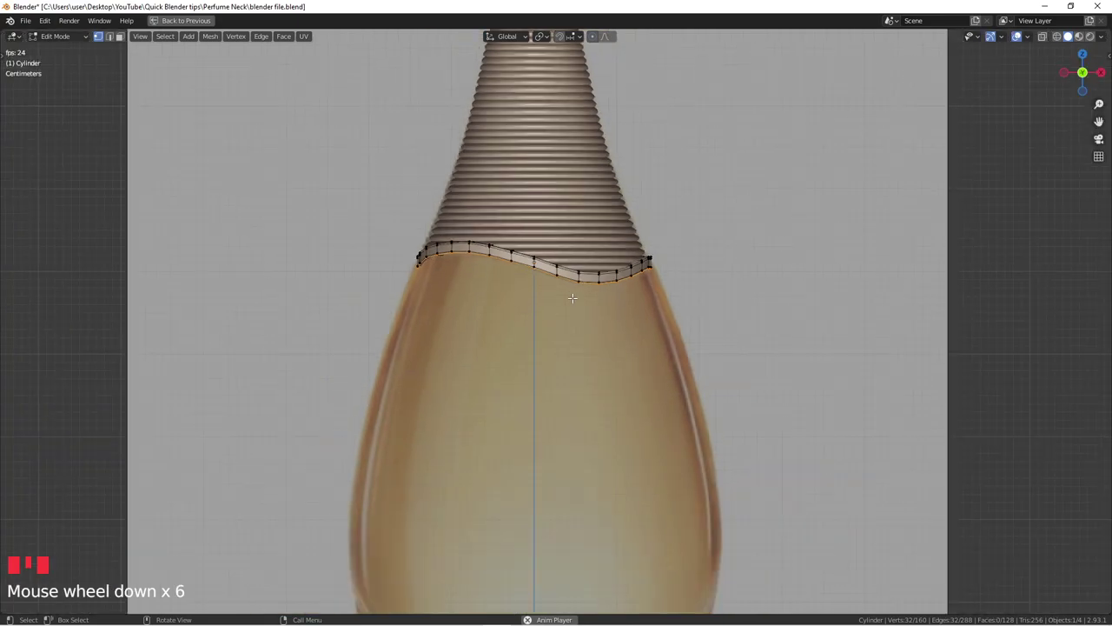
# Duplicate the trim band's lower edge loop in place, separate the copy into its own object and return to Object Mode.
pyautogui.hotkey('shift', 'd')
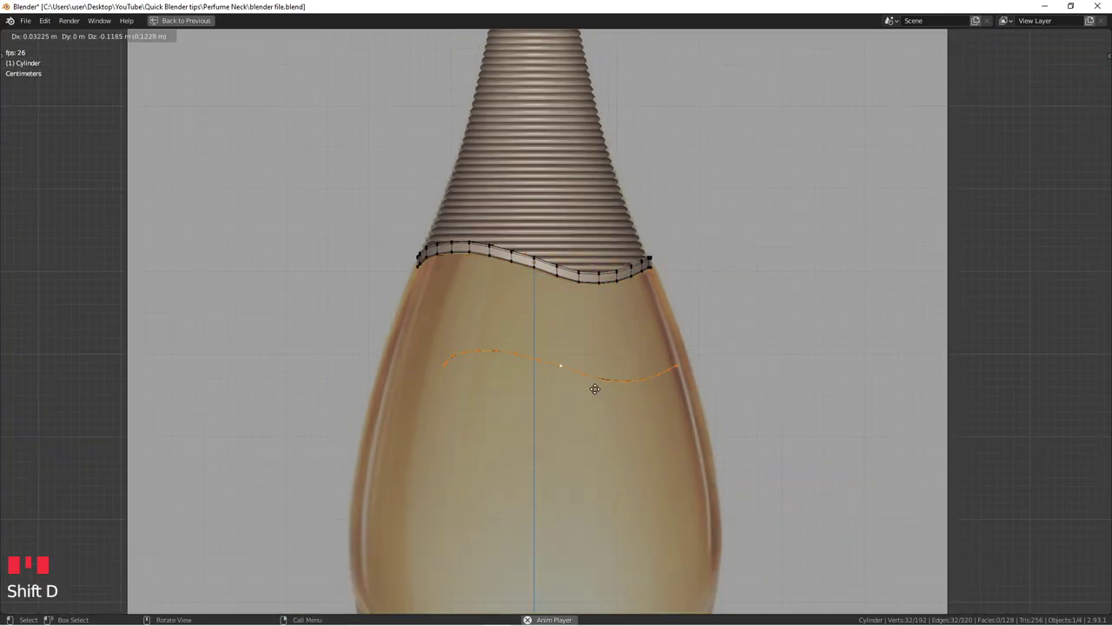
pyautogui.rightClick(592, 383)
pyautogui.press('p')
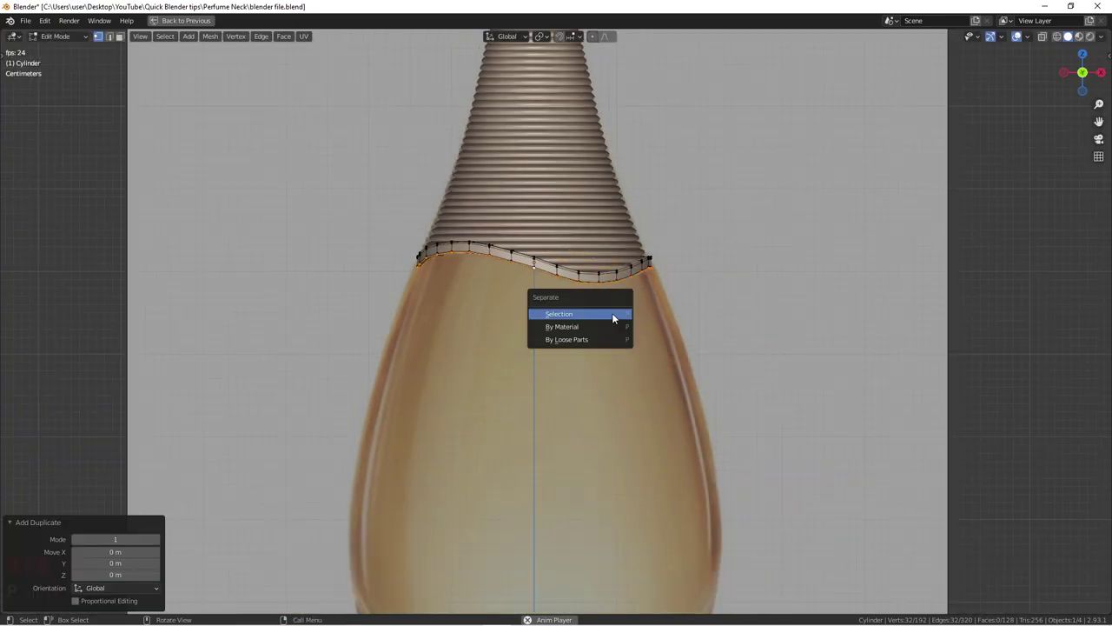
pyautogui.click(612, 313)
pyautogui.scroll(-4, 614, 314)
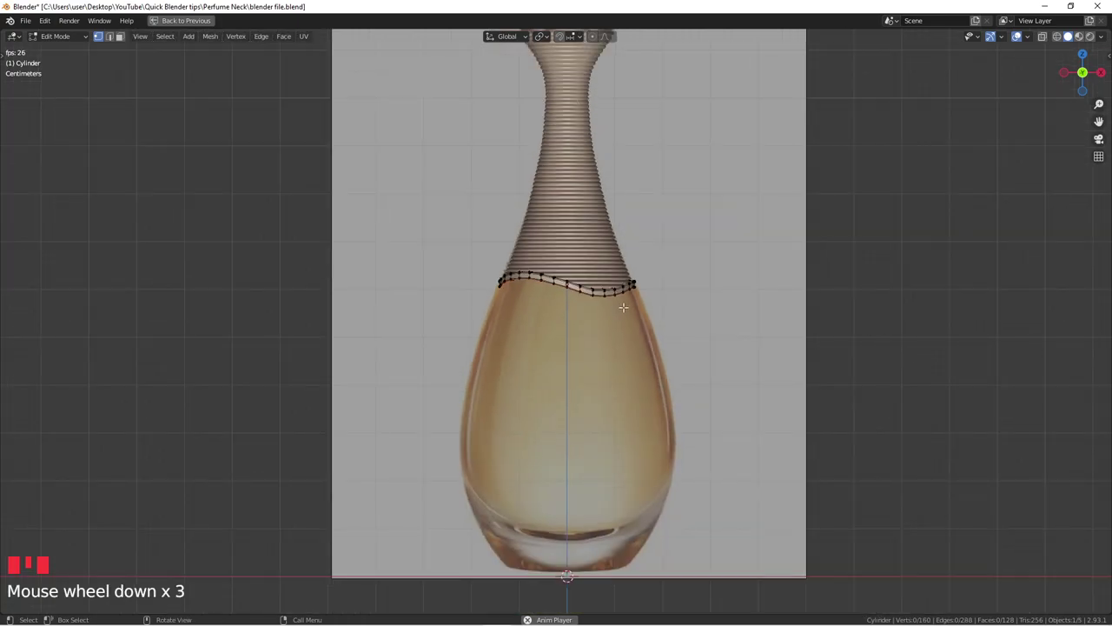
pyautogui.press('Tab')
pyautogui.press('Tab')
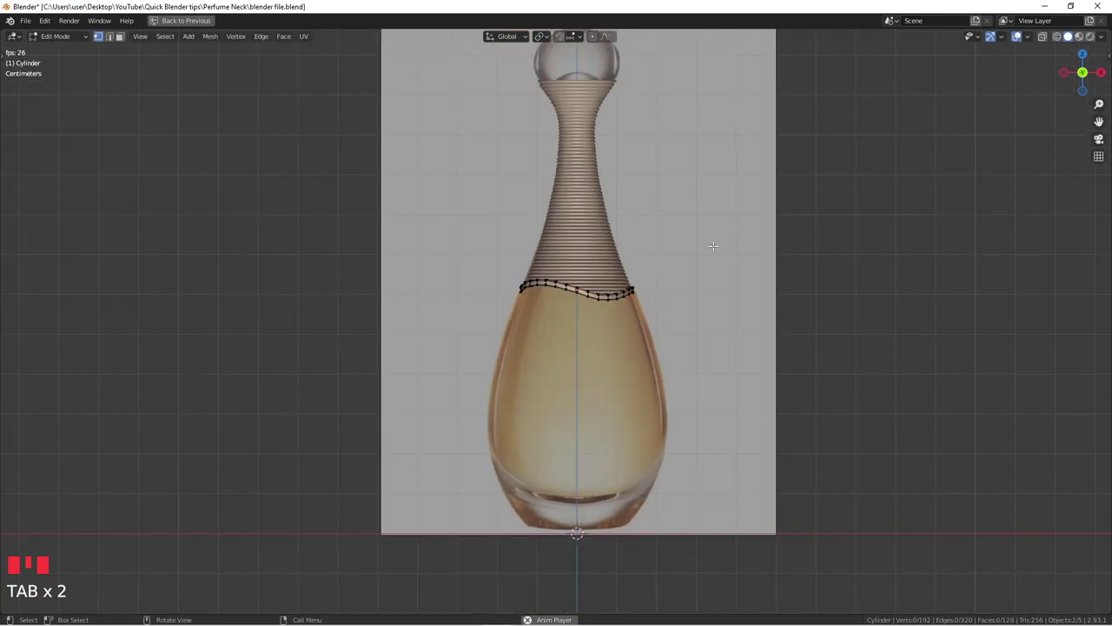
pyautogui.scroll(-1, 713, 246)
pyautogui.press('Tab')
pyautogui.keyDown('shift'); pyautogui.moveTo(774, 254); pyautogui.dragTo(652, 248, button='middle'); pyautogui.keyUp('shift')
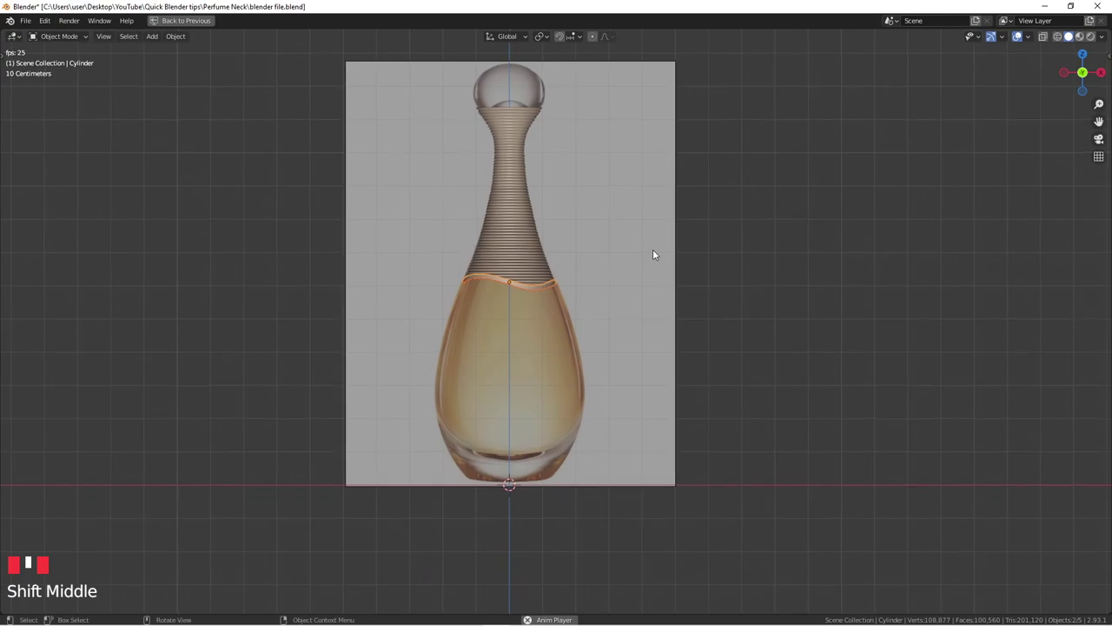
# Restore the full layout and select the whole separated loop, Cylinder.001, in Edit Mode from the front.
pyautogui.hotkey('ctrl', 'space')
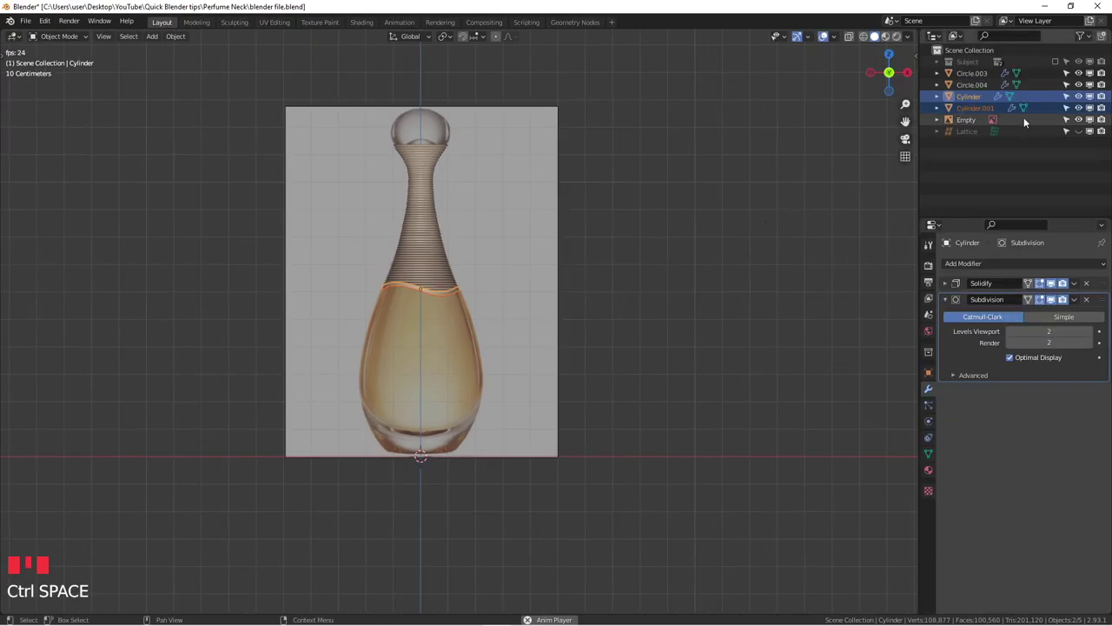
pyautogui.click(970, 108)
pyautogui.scroll(3, 382, 335)
pyautogui.keyDown('shift'); pyautogui.moveTo(383, 335); pyautogui.dragTo(464, 252, button='middle'); pyautogui.keyUp('shift')
pyautogui.scroll(4, 583, 273)
pyautogui.press('Tab')
pyautogui.scroll(-2, 583, 274)
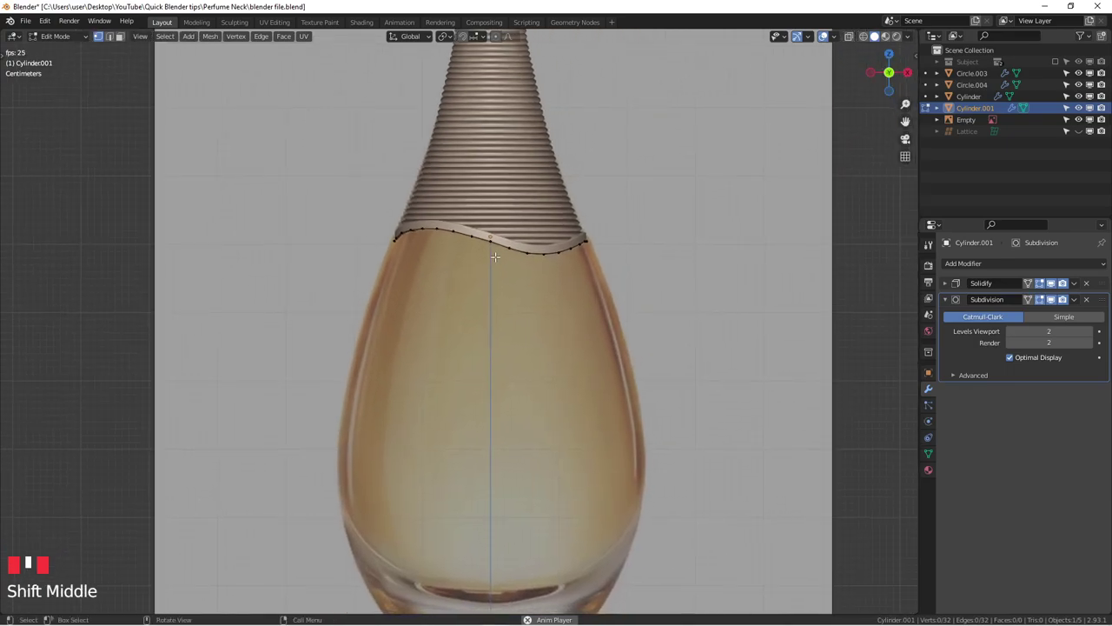
pyautogui.press('a')
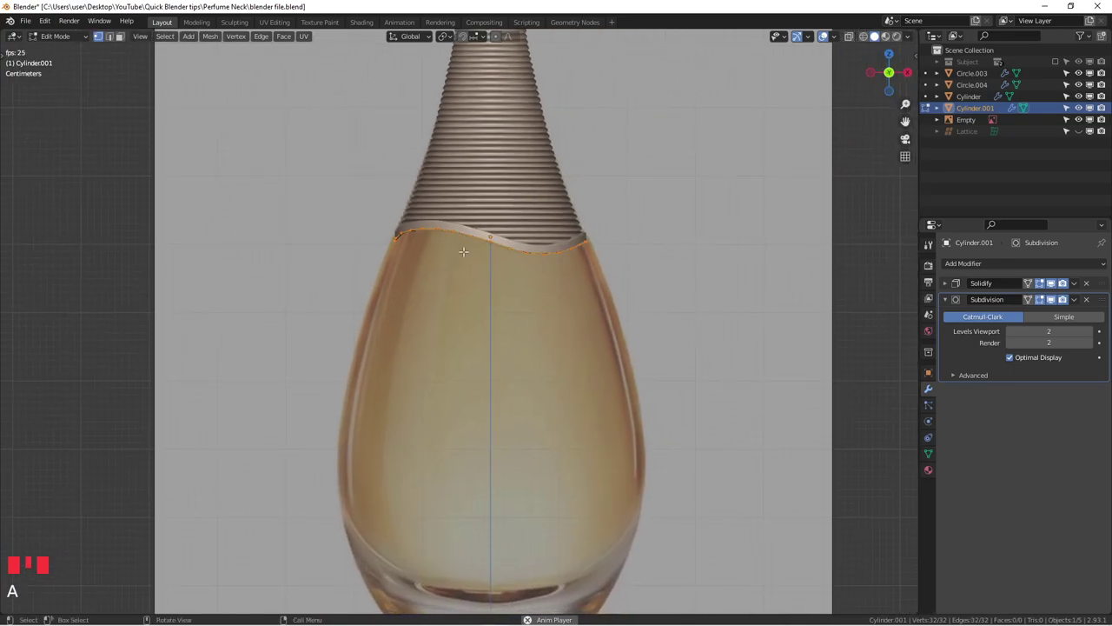
pyautogui.moveTo(467, 252); pyautogui.dragTo(476, 277, button='middle')
pyautogui.press('KP_1')
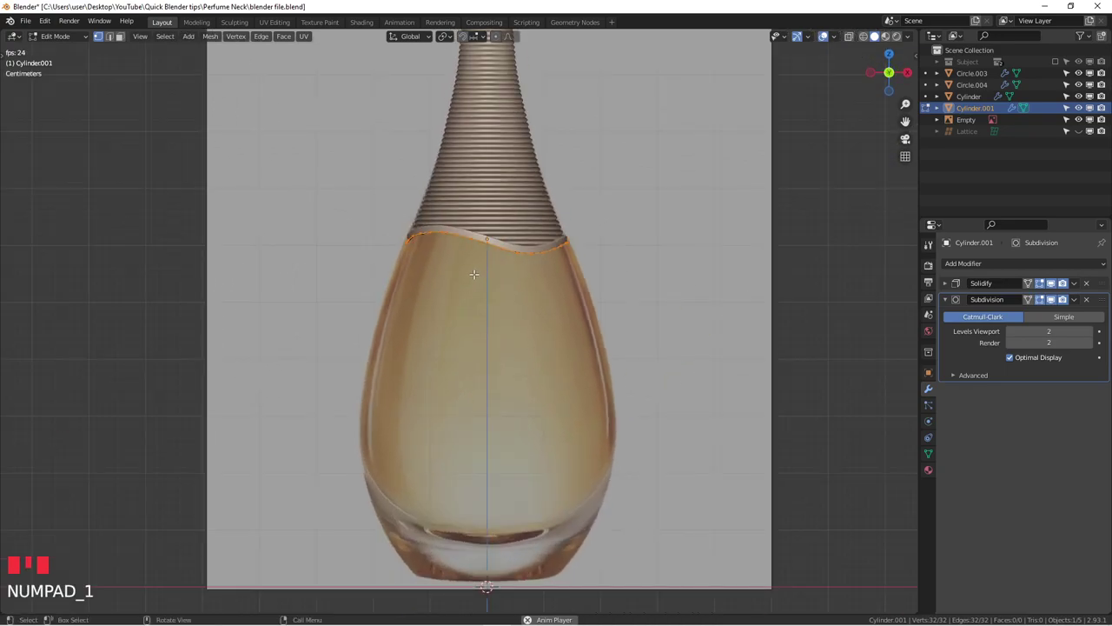
# Extrude the wavy loop straight down along Z by about 0.596 m to the bottle's base.
pyautogui.press('e')
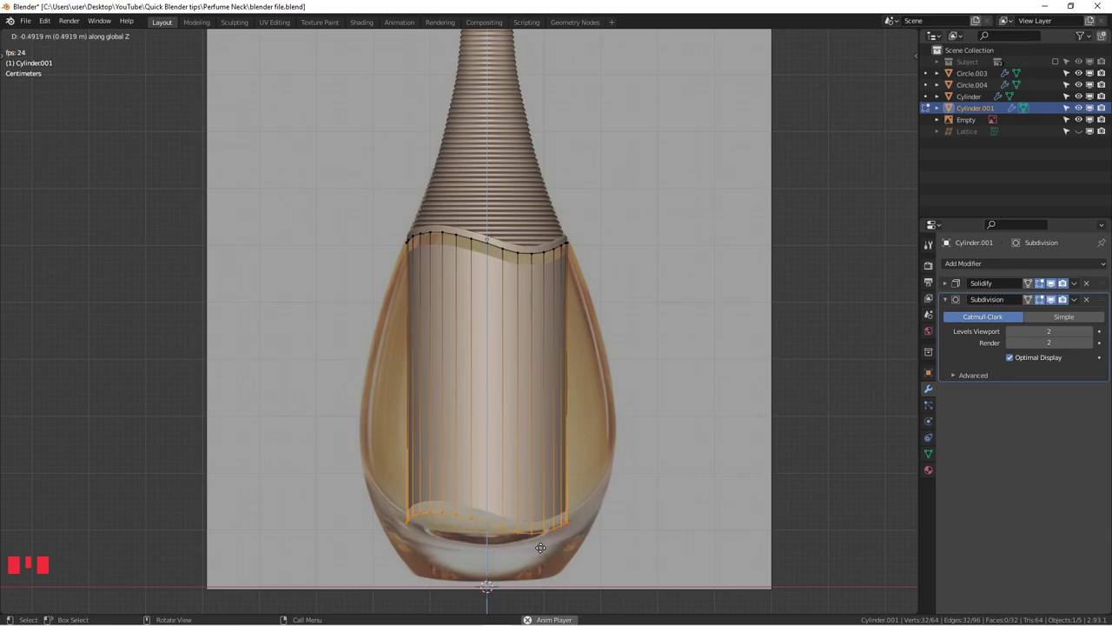
pyautogui.click(518, 605)
pyautogui.scroll(-2, 521, 603)
pyautogui.scroll(5, 526, 521)
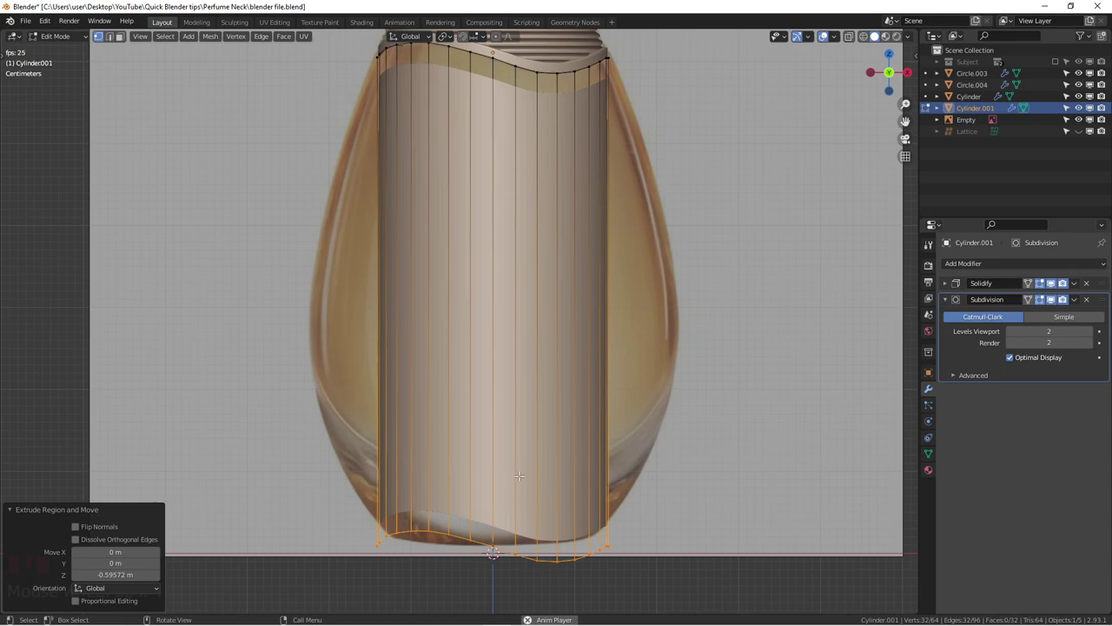
# Flatten the extruded bottom loop by scaling it to 0 along Z.
pyautogui.press('s')
pyautogui.press('z')
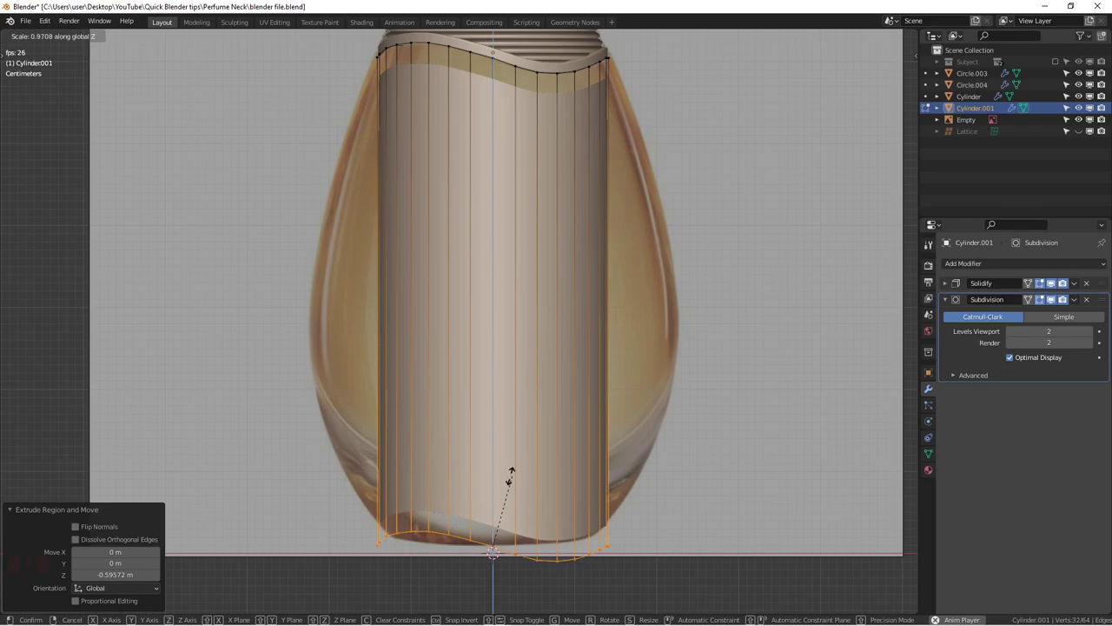
pyautogui.press('z')
pyautogui.write('zz0')
pyautogui.press('Return')
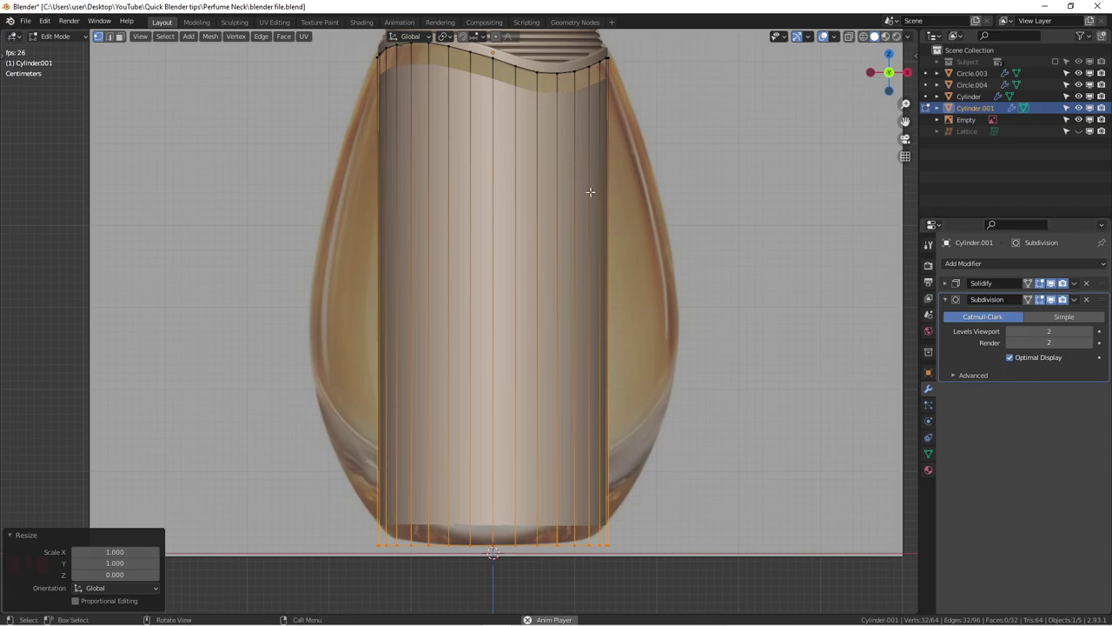
# Remove the Solidify modifier from the bottle body and box-select the vertices along its bottom edge.
pyautogui.scroll(-2, 586, 213)
pyautogui.keyDown('shift'); pyautogui.moveTo(579, 224); pyautogui.dragTo(567, 302, button='middle'); pyautogui.keyUp('shift')
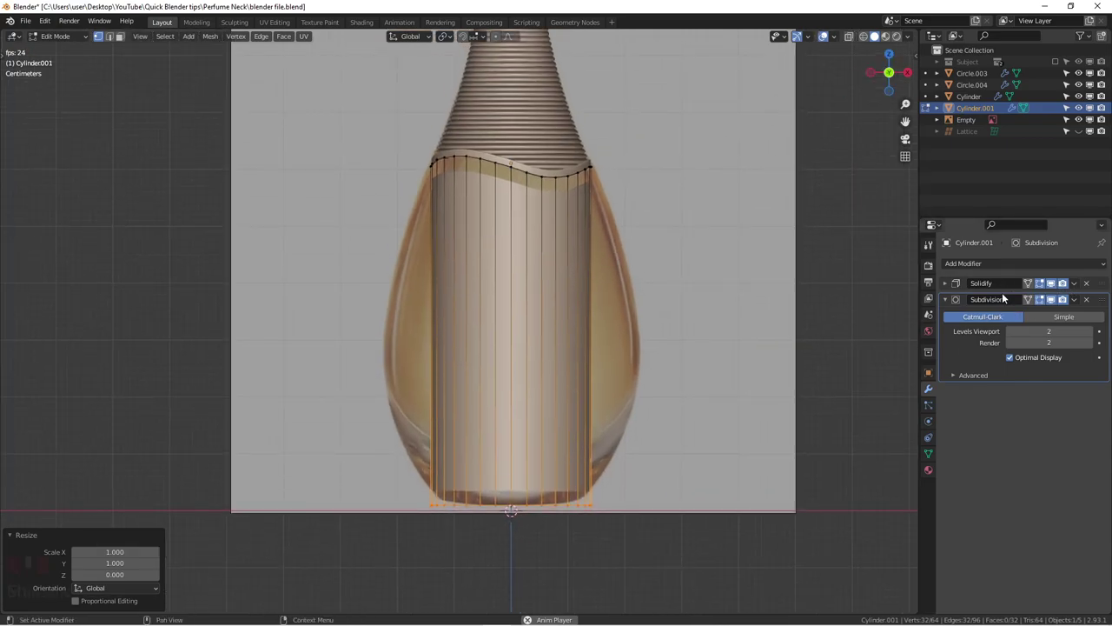
pyautogui.click(1085, 285)
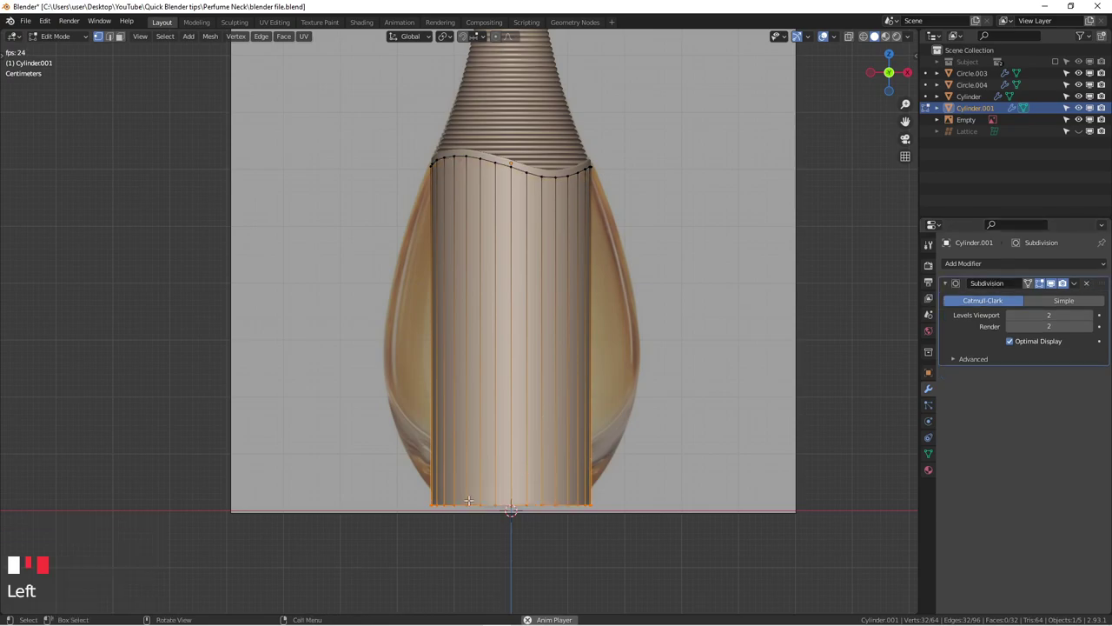
pyautogui.scroll(2, 468, 501)
pyautogui.hotkey('alt', 'z')
pyautogui.hotkey('alt', 'z')
pyautogui.moveTo(379, 487); pyautogui.dragTo(687, 522)
pyautogui.keyDown('shift'); pyautogui.moveTo(614, 477); pyautogui.dragTo(597, 518, button='middle'); pyautogui.keyUp('shift')
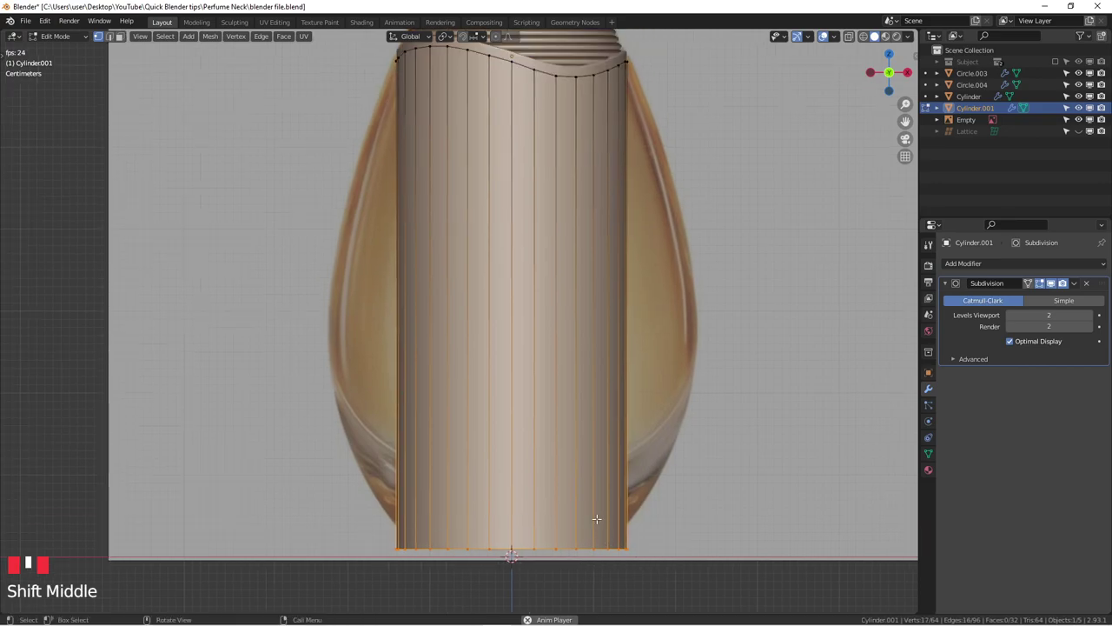
pyautogui.scroll(-1, 467, 425)
# Try the Even and Flipped slide options on a loop cut around the body's middle and undo the cut.
pyautogui.hotkey('ctrl', 'r')
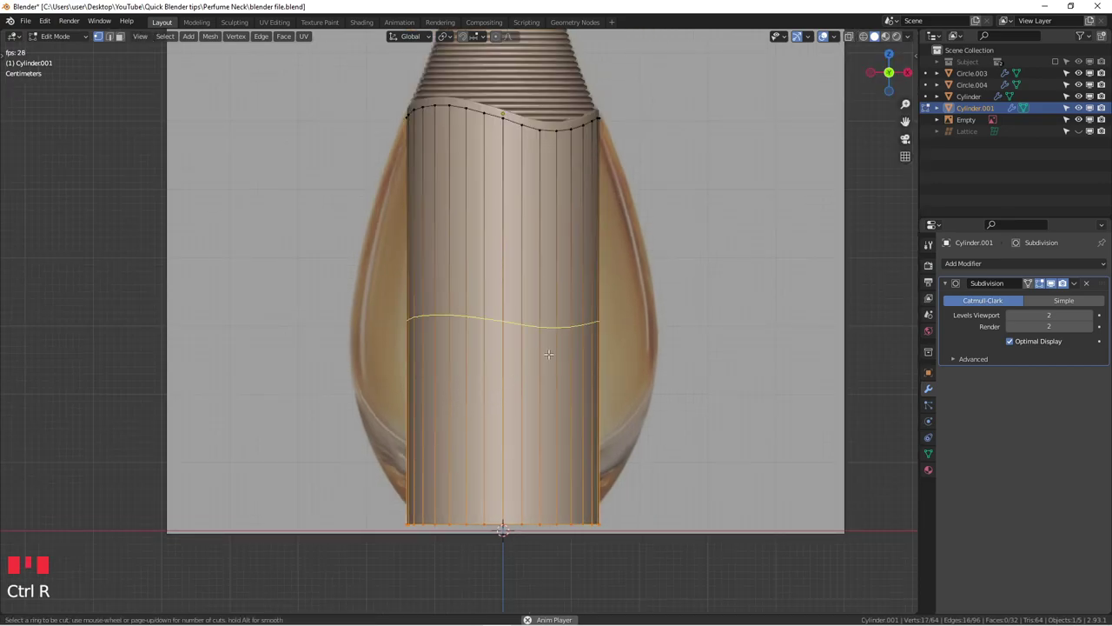
pyautogui.click(554, 346)
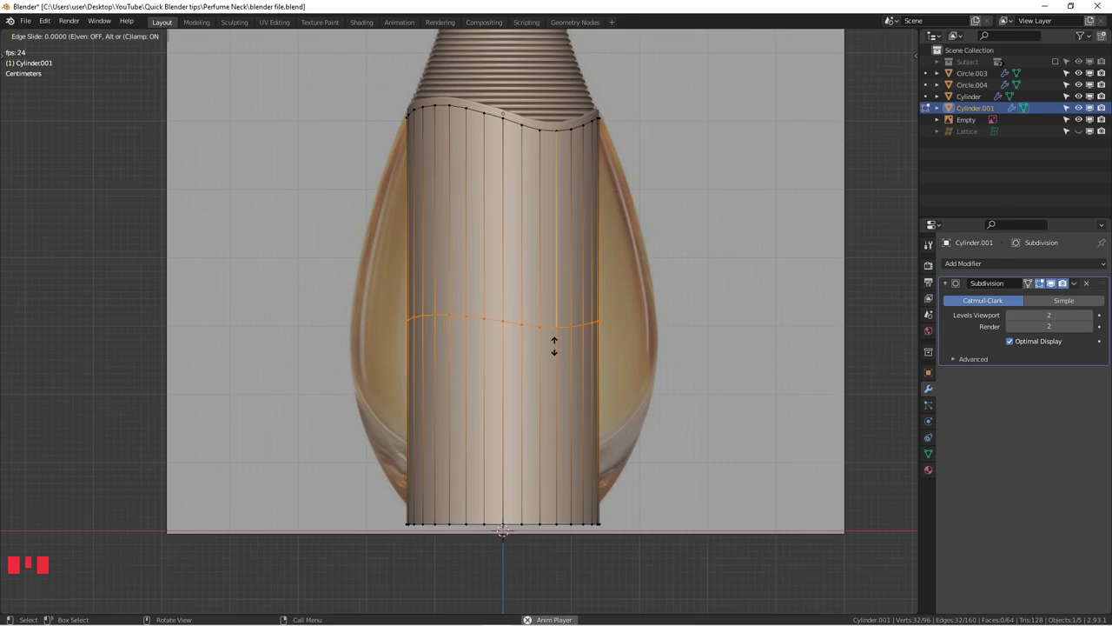
pyautogui.press('e')
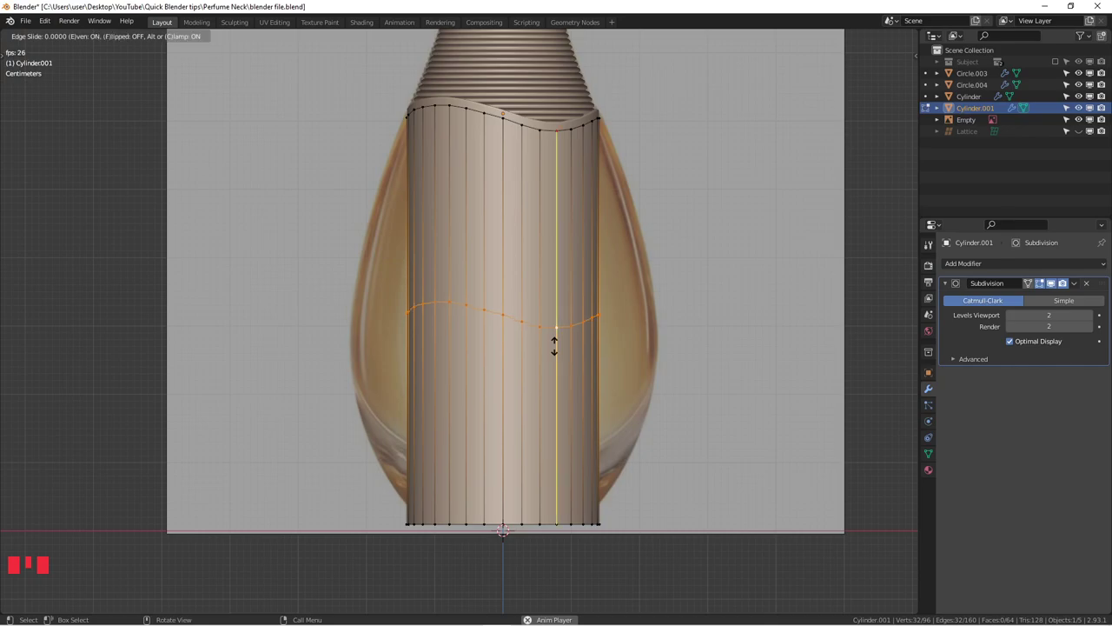
pyautogui.press('f')
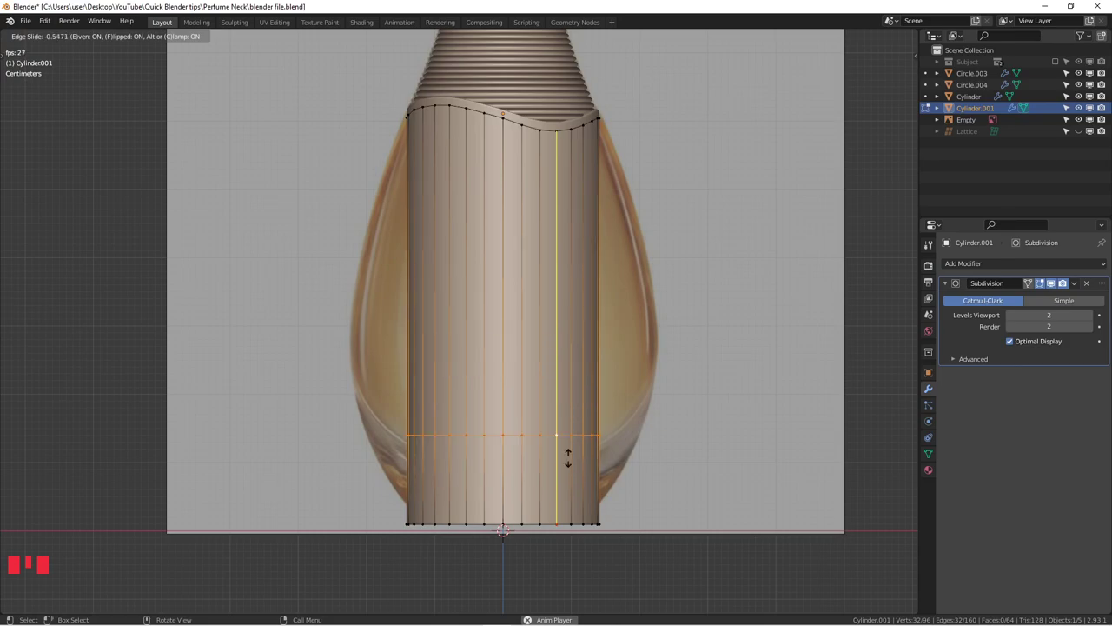
pyautogui.press('e')
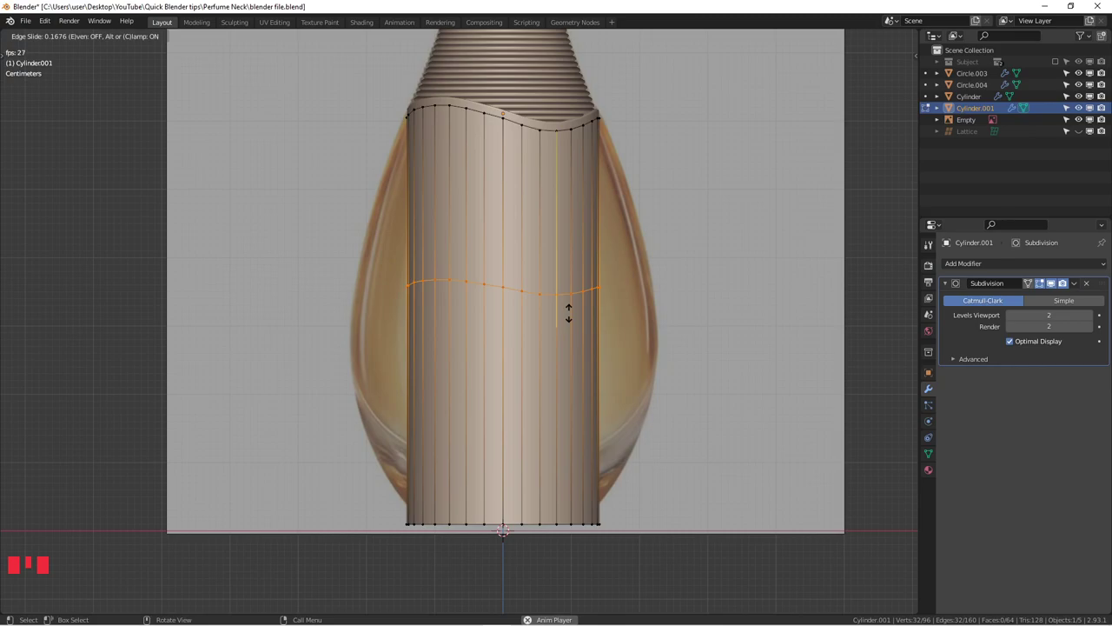
pyautogui.click(568, 313)
pyautogui.press('f')
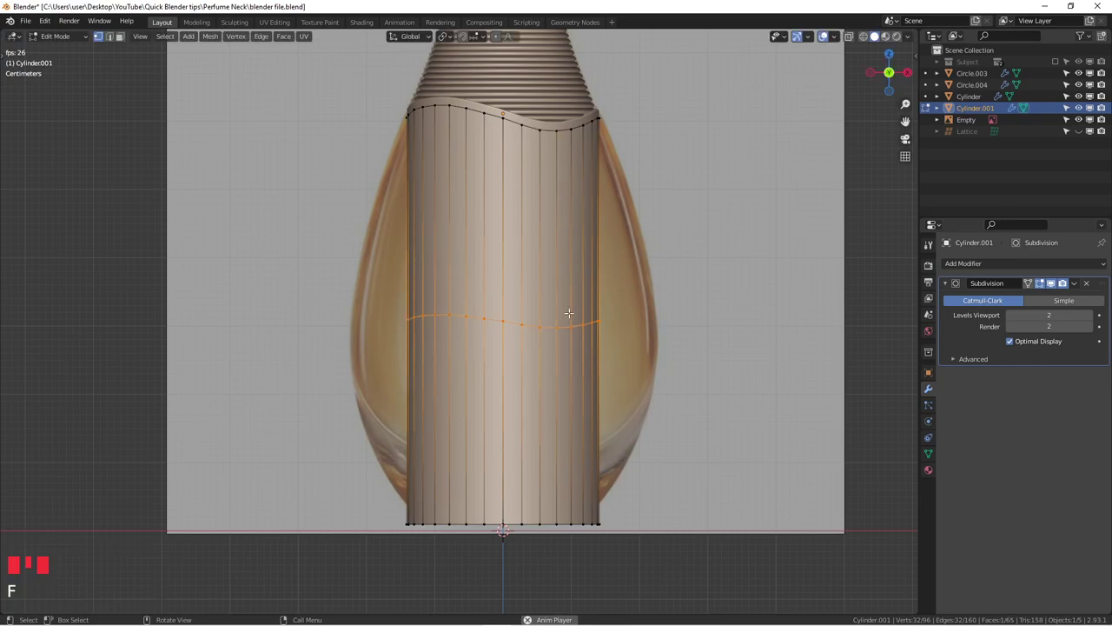
pyautogui.hotkey('ctrl', 'z')
pyautogui.hotkey('ctrl', 'z')
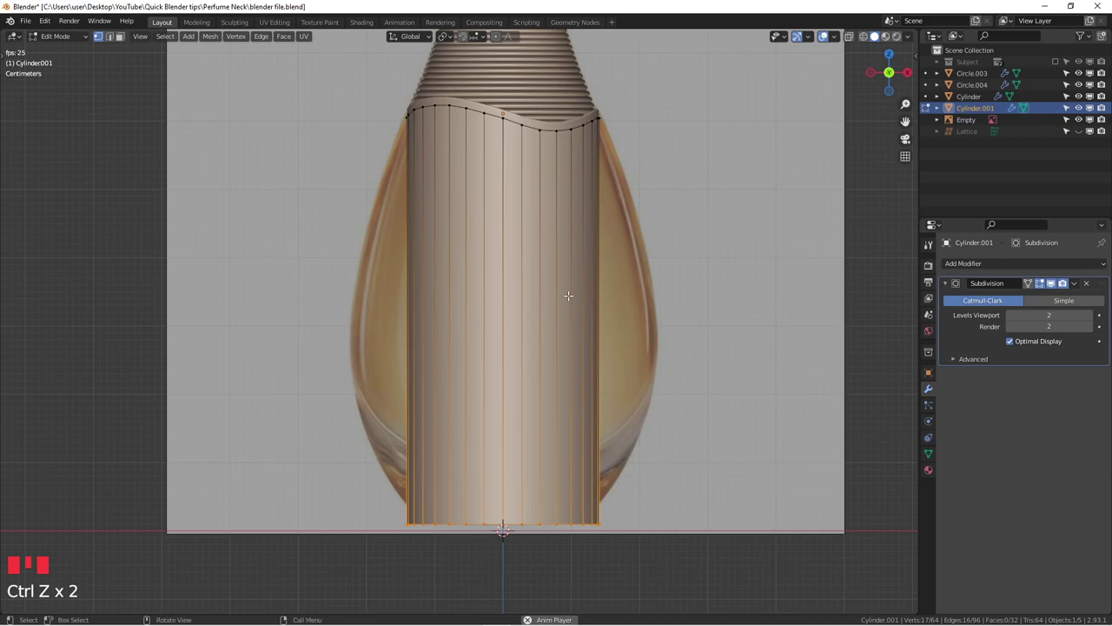
# Cut a level edge loop around the body's middle with Even and Flipped sliding, and scale it up by about 1.807.
pyautogui.hotkey('ctrl', 'r')
pyautogui.click(572, 297)
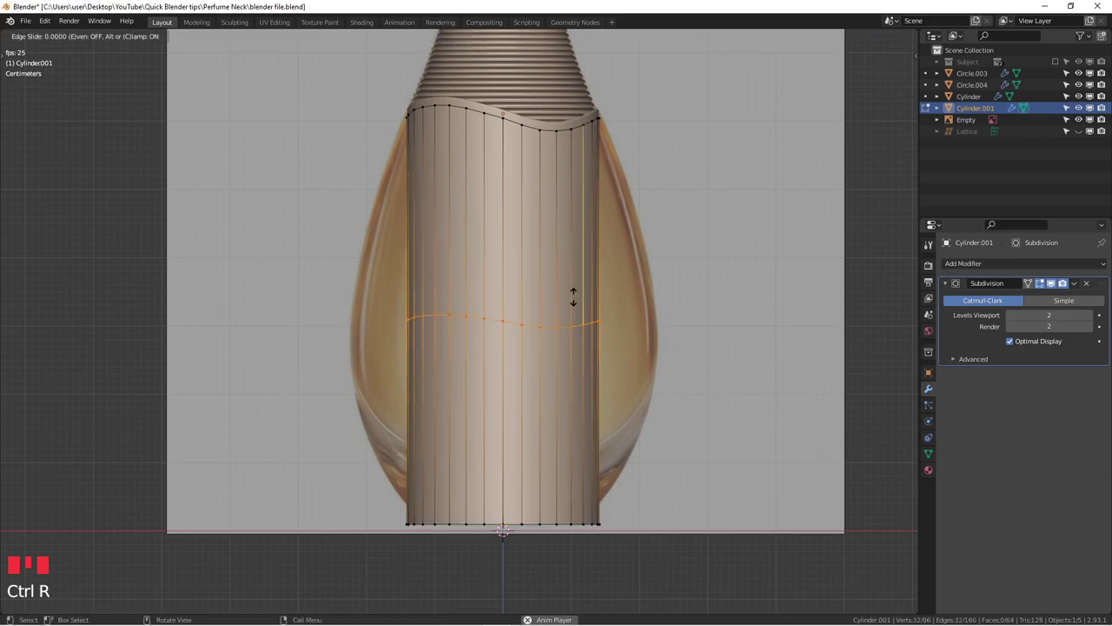
pyautogui.press('e')
pyautogui.press('f')
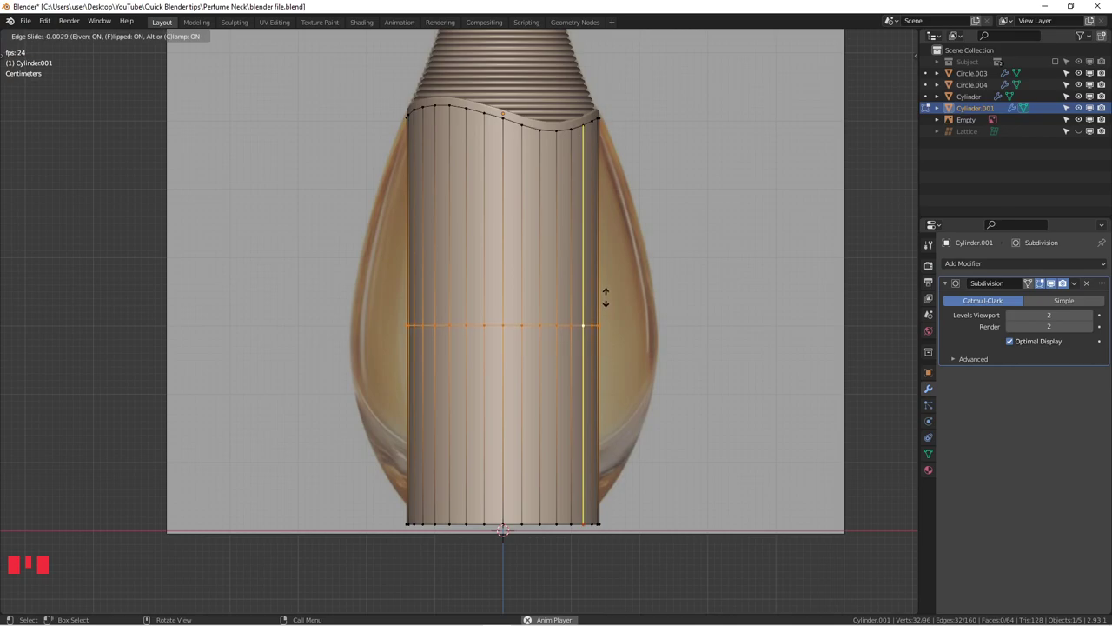
pyautogui.click(605, 297)
pyautogui.press('s')
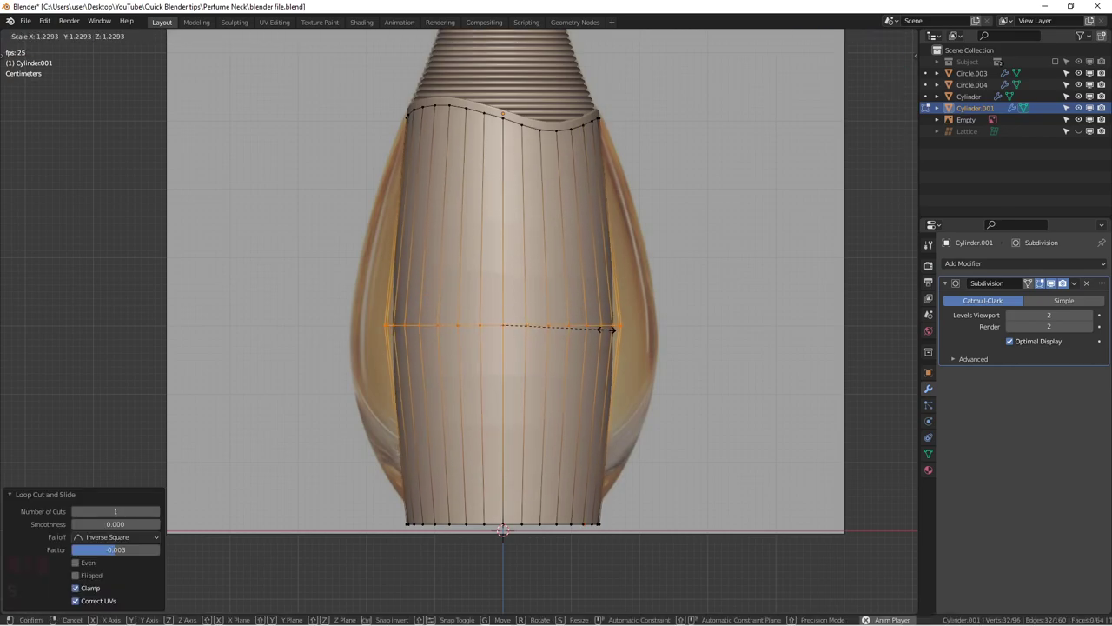
pyautogui.click(642, 332)
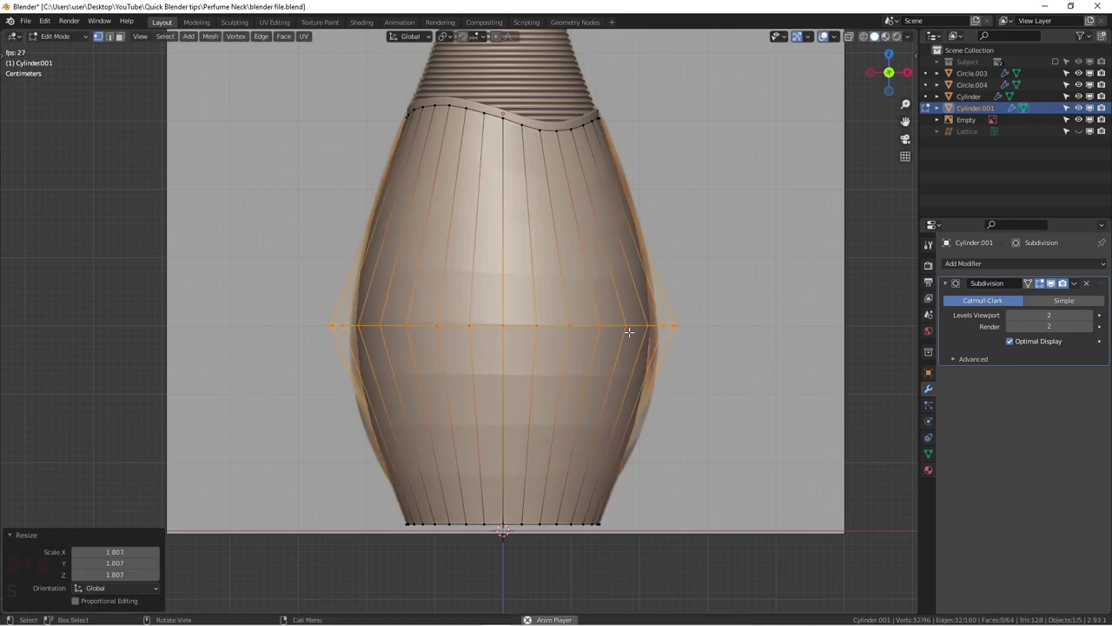
# Try a loop cut around the upper half of the body, save the file and undo the cut.
pyautogui.hotkey('ctrl', 'r')
pyautogui.click(523, 247)
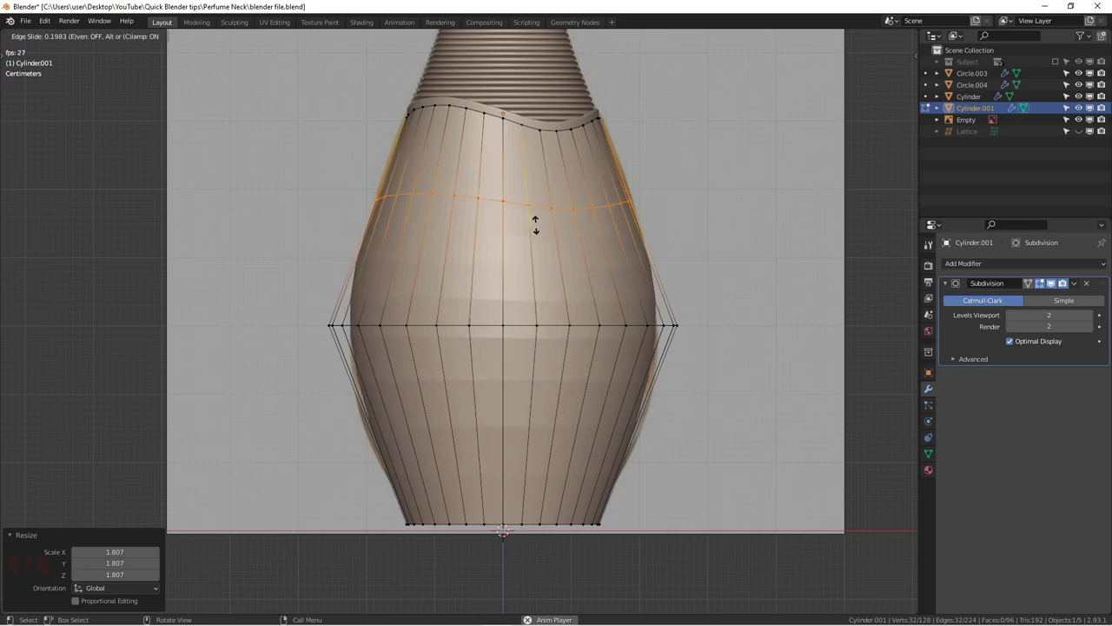
pyautogui.click(539, 262)
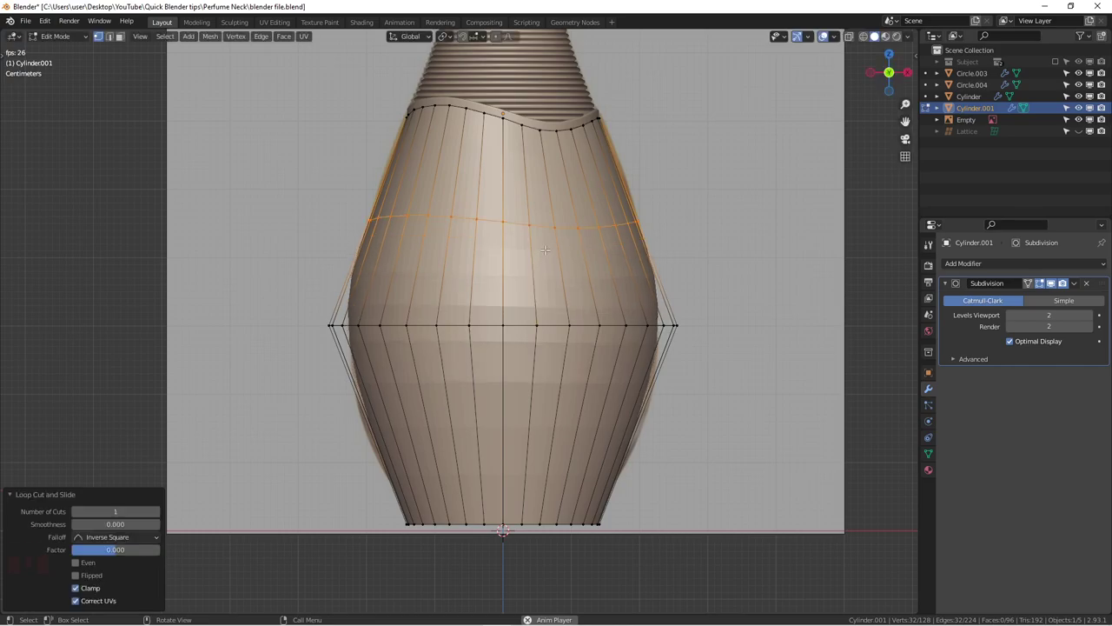
pyautogui.hotkey('ctrl', 's')
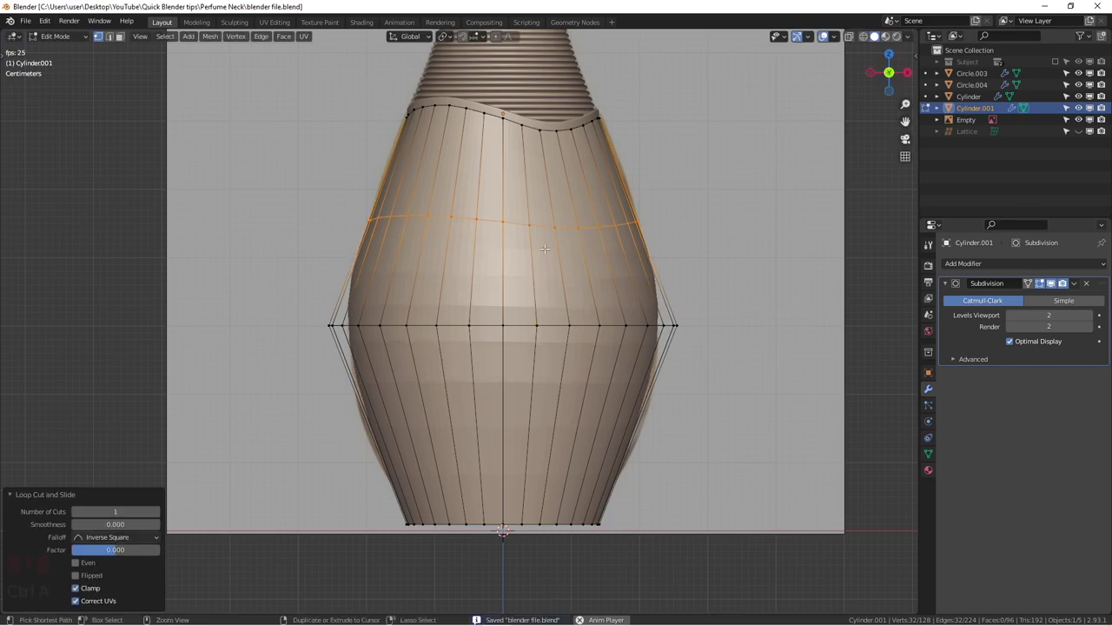
pyautogui.hotkey('ctrl', 'z')
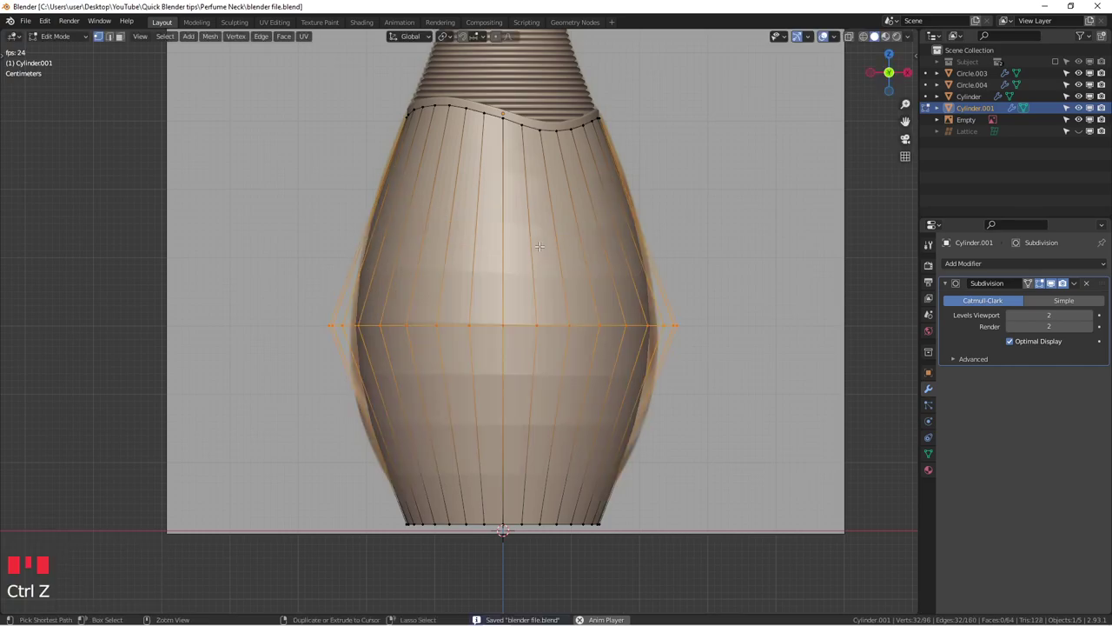
# Cut a centered edge loop around the lower half of the body and scale it to fit the reference outline.
pyautogui.hotkey('ctrl', 'r')
pyautogui.click(540, 387)
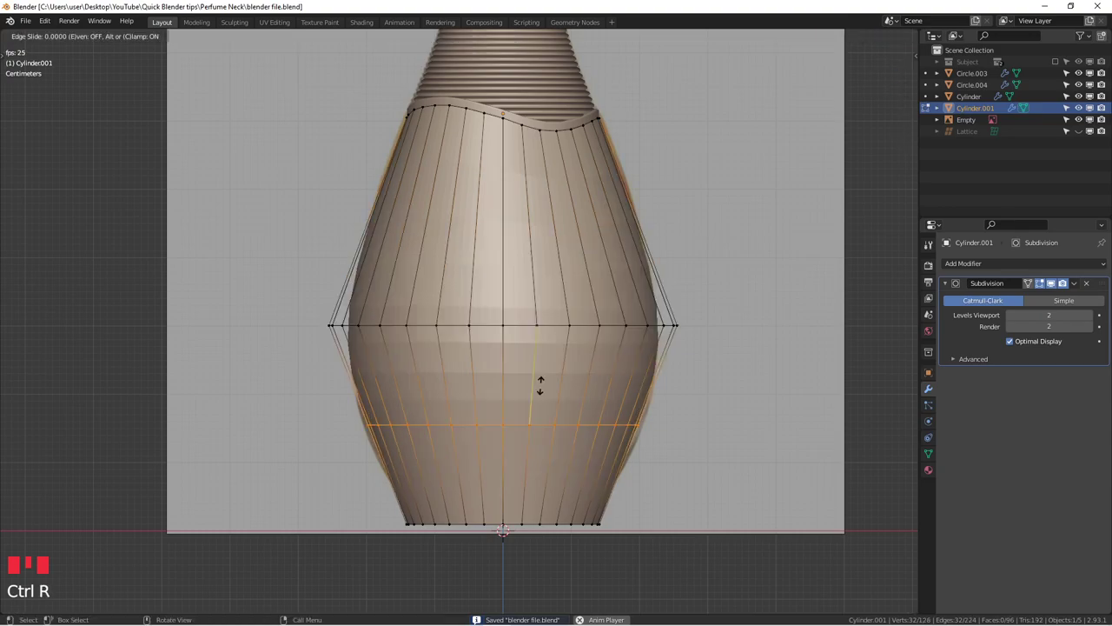
pyautogui.rightClick(541, 386)
pyautogui.press('s')
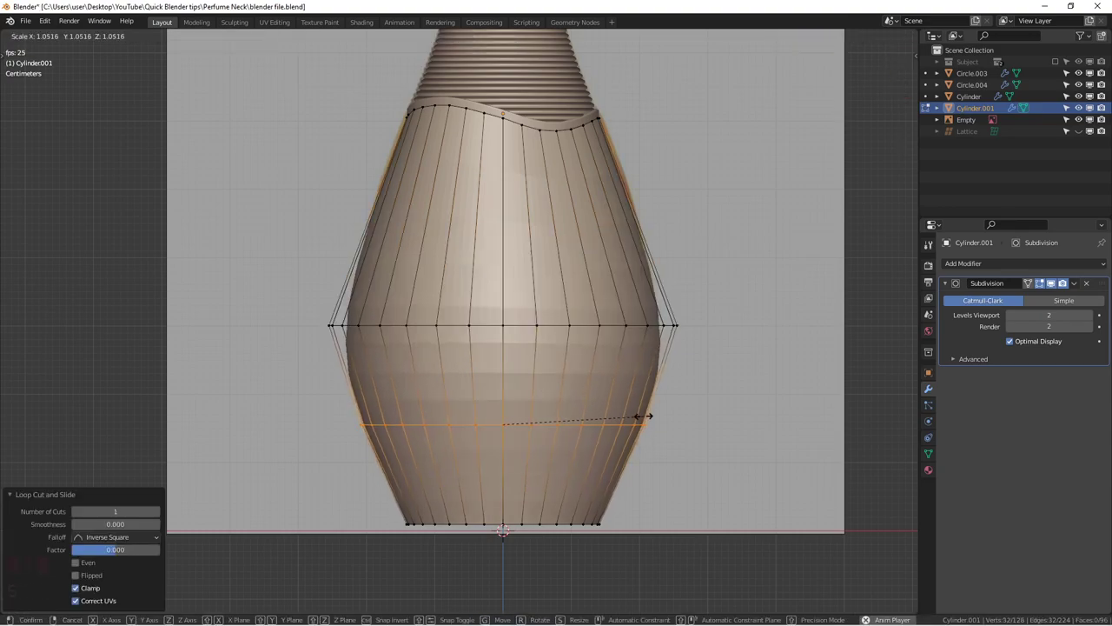
pyautogui.click(609, 403)
# Return to Object Mode in front view and enable the Subject collection to compare with the finished bottle.
pyautogui.press('Tab')
pyautogui.scroll(-3, 563, 398)
pyautogui.moveTo(563, 398); pyautogui.dragTo(514, 345, button='middle')
pyautogui.press('KP_1')
pyautogui.scroll(2, 526, 300)
pyautogui.scroll(-4, 539, 304)
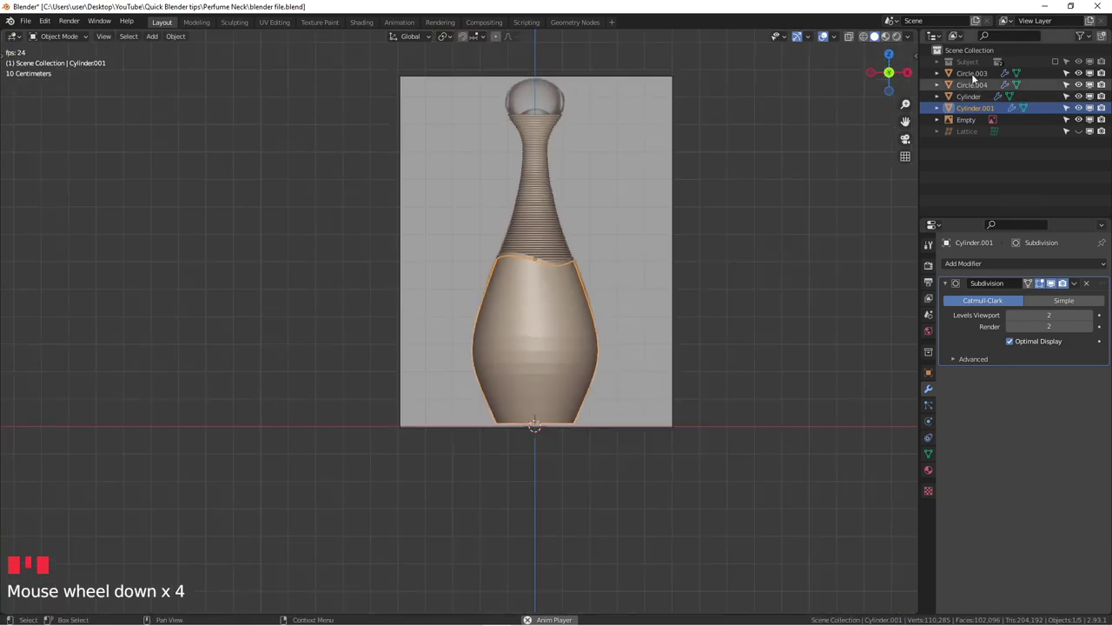
pyautogui.click(1056, 62)
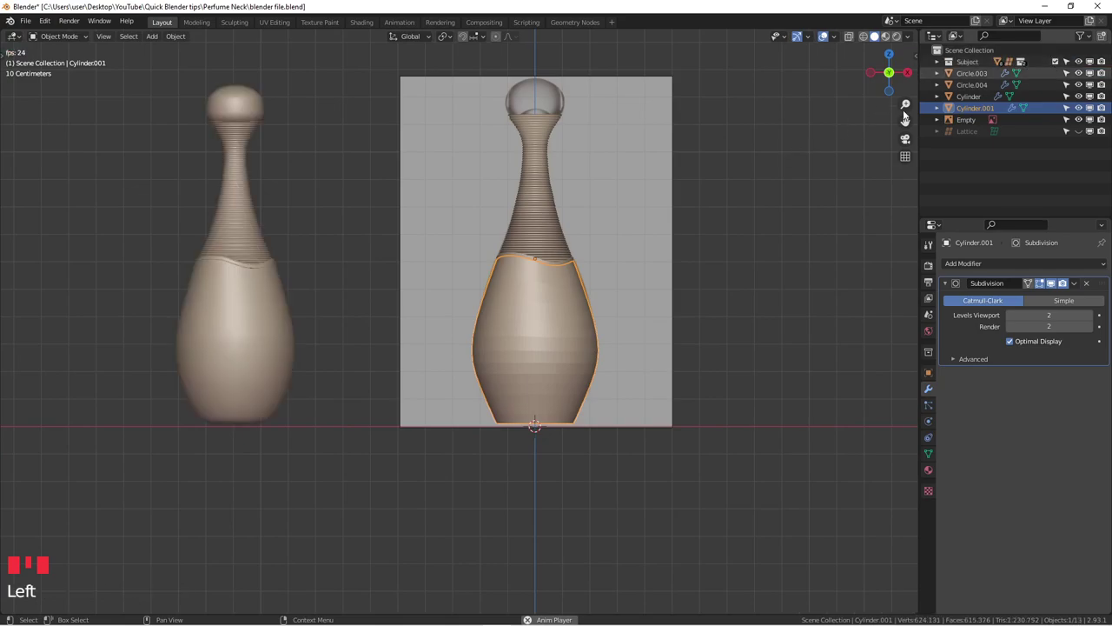
# Compare the new bottle's body shape with the finished bottle beside it and the reference image, in front view and from an angle.
pyautogui.scroll(3, 187, 314)
pyautogui.scroll(-1, 332, 316)
pyautogui.scroll(-2, 332, 319)
pyautogui.keyDown('shift'); pyautogui.moveTo(332, 319); pyautogui.dragTo(414, 350, button='middle'); pyautogui.keyUp('shift')
pyautogui.click(606, 404)
pyautogui.scroll(2, 607, 404)
pyautogui.scroll(-4, 606, 404)
pyautogui.keyDown('shift'); pyautogui.moveTo(619, 388); pyautogui.dragTo(620, 377, button='middle'); pyautogui.keyUp('shift')
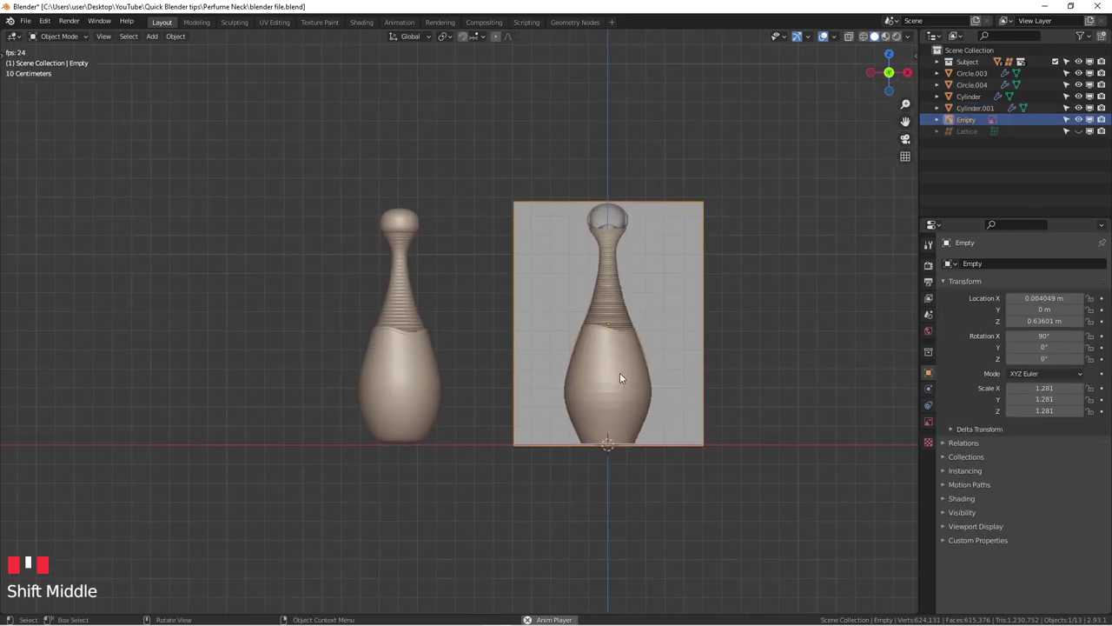
pyautogui.scroll(2, 611, 379)
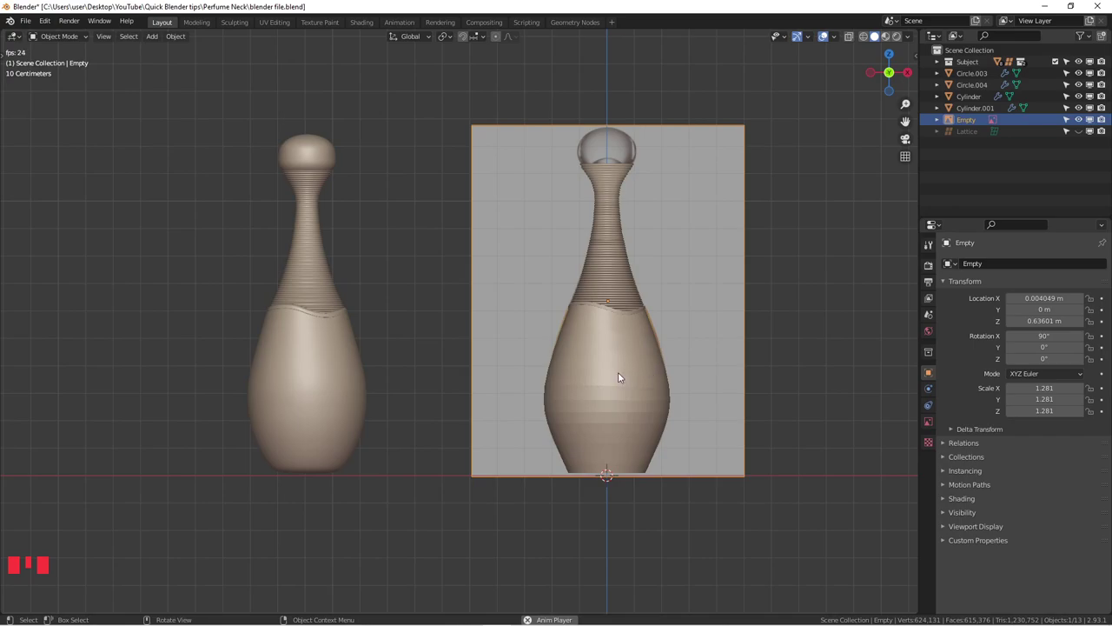
pyautogui.scroll(1, 622, 377)
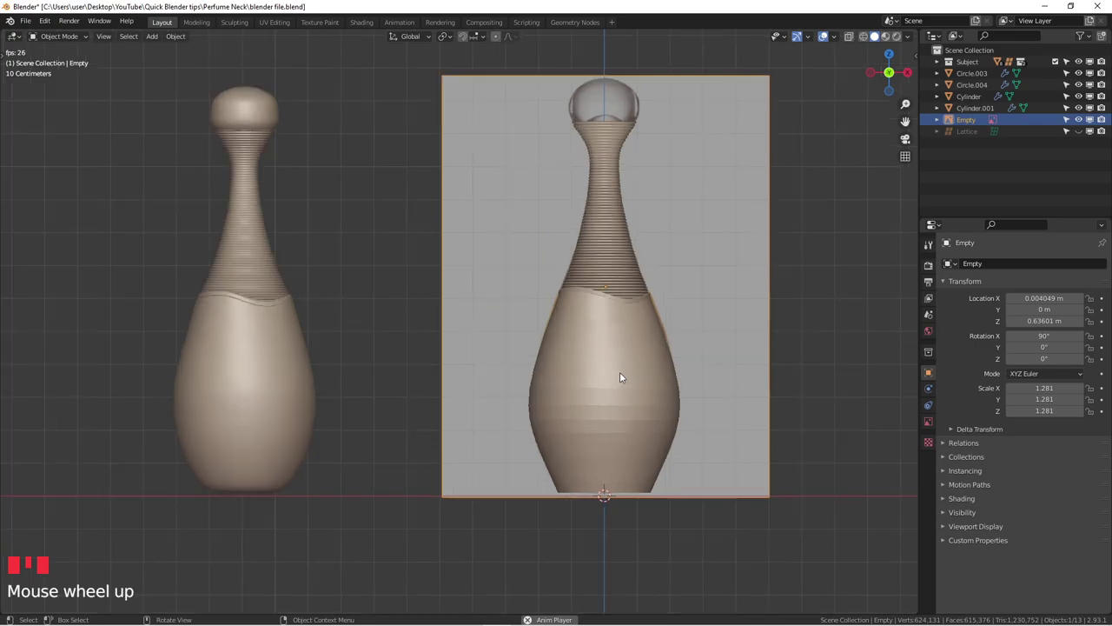
pyautogui.keyDown('shift'); pyautogui.moveTo(621, 377); pyautogui.dragTo(646, 390, button='middle'); pyautogui.keyUp('shift')
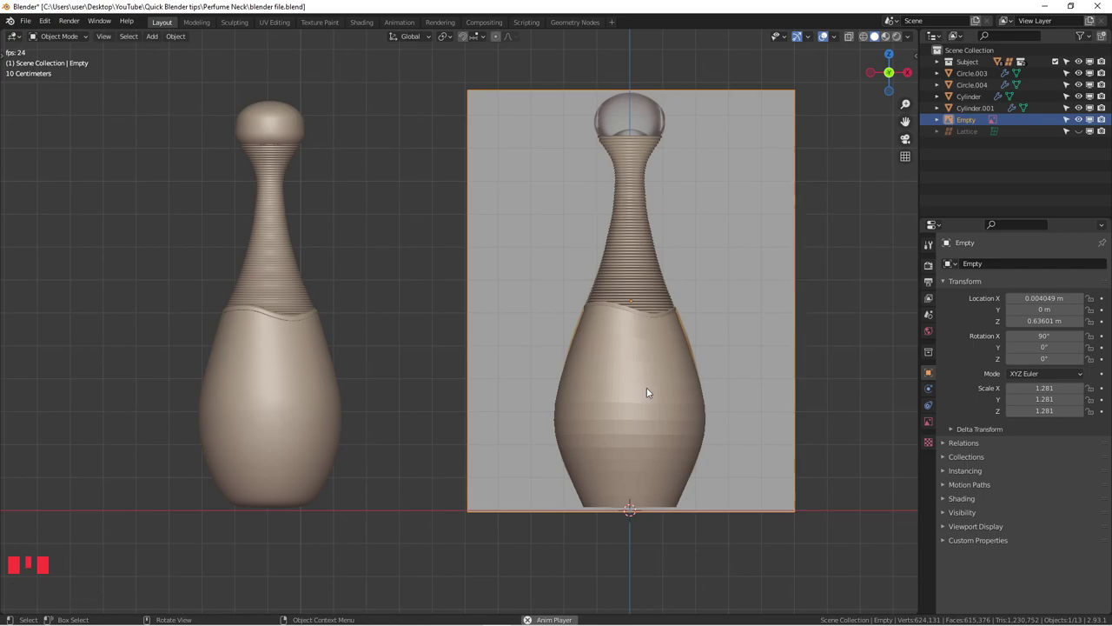
pyautogui.scroll(1, 637, 392)
pyautogui.scroll(-1, 637, 392)
pyautogui.scroll(-2, 521, 356)
pyautogui.moveTo(484, 355); pyautogui.dragTo(477, 386, button='middle')
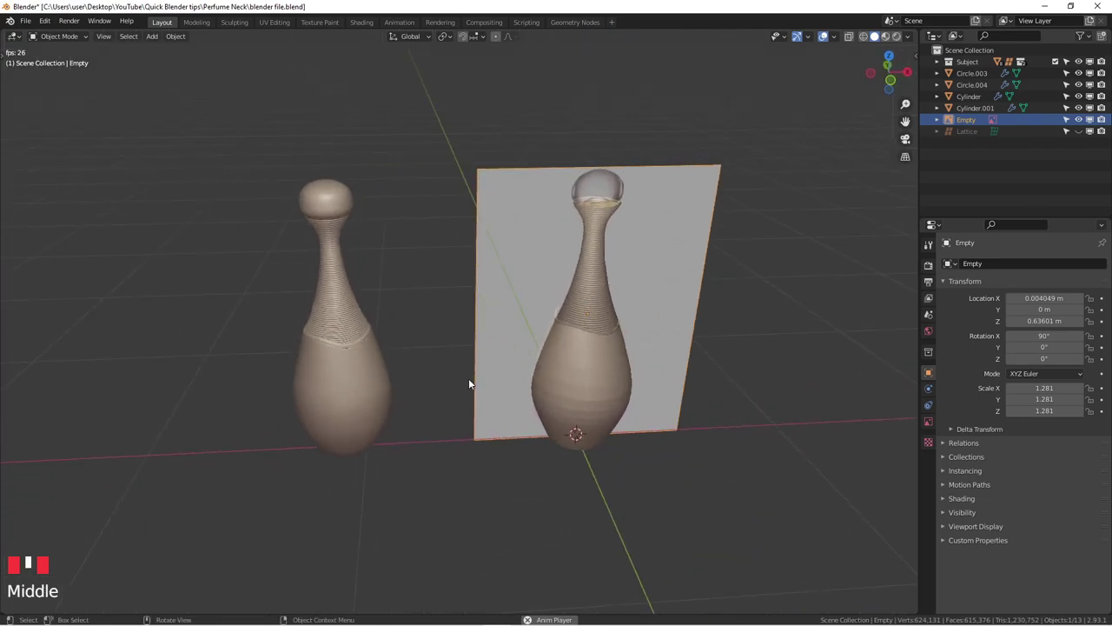
pyautogui.press('KP_1')
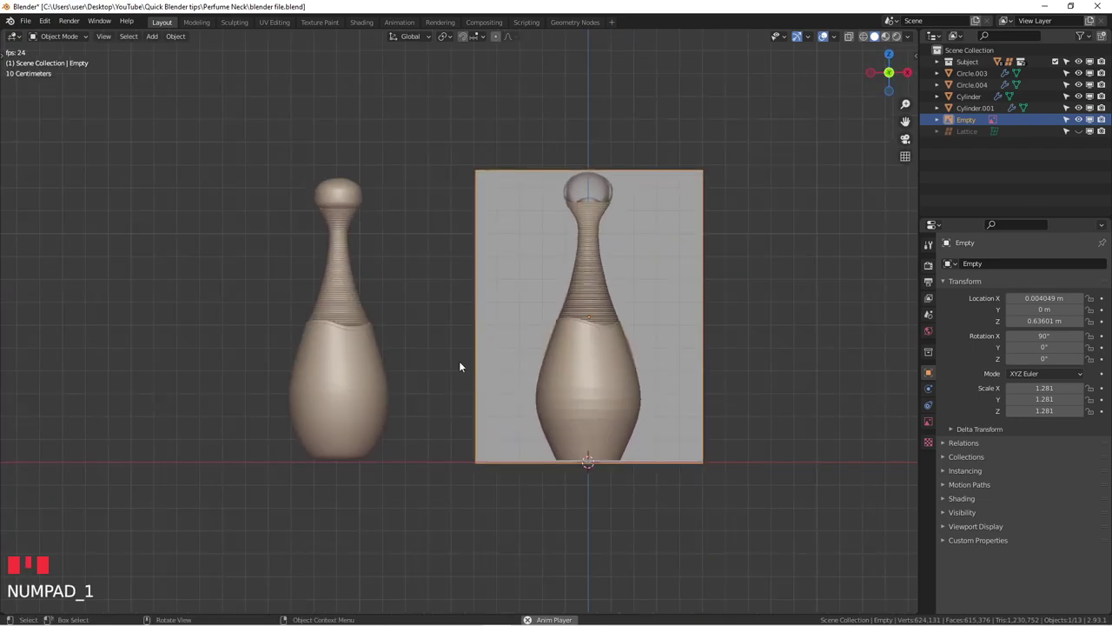
pyautogui.scroll(1, 460, 363)
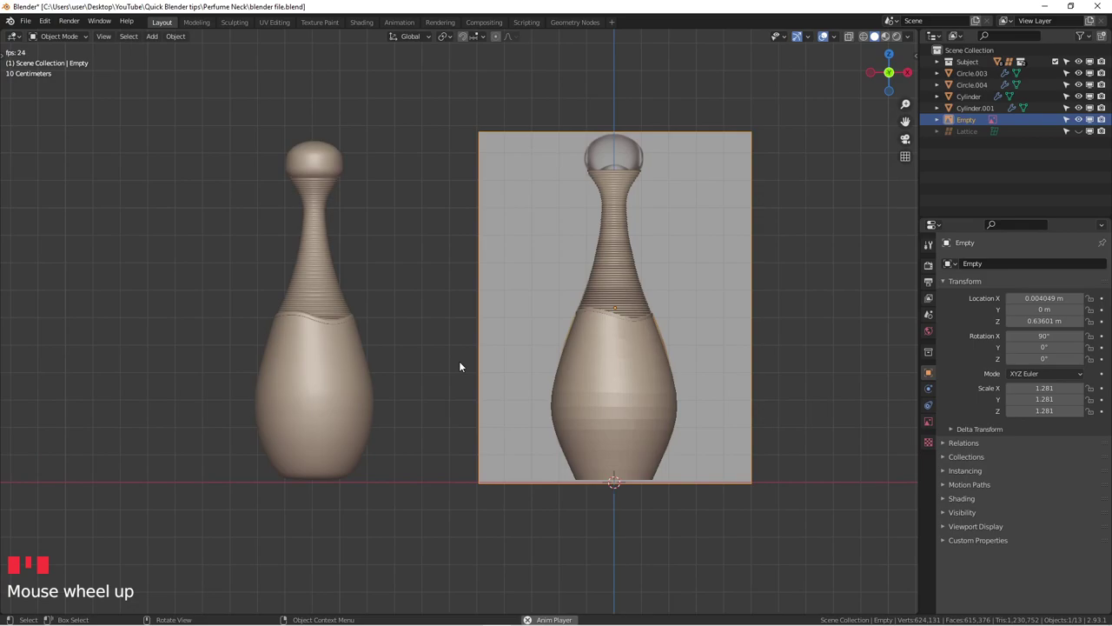
pyautogui.scroll(2, 460, 366)
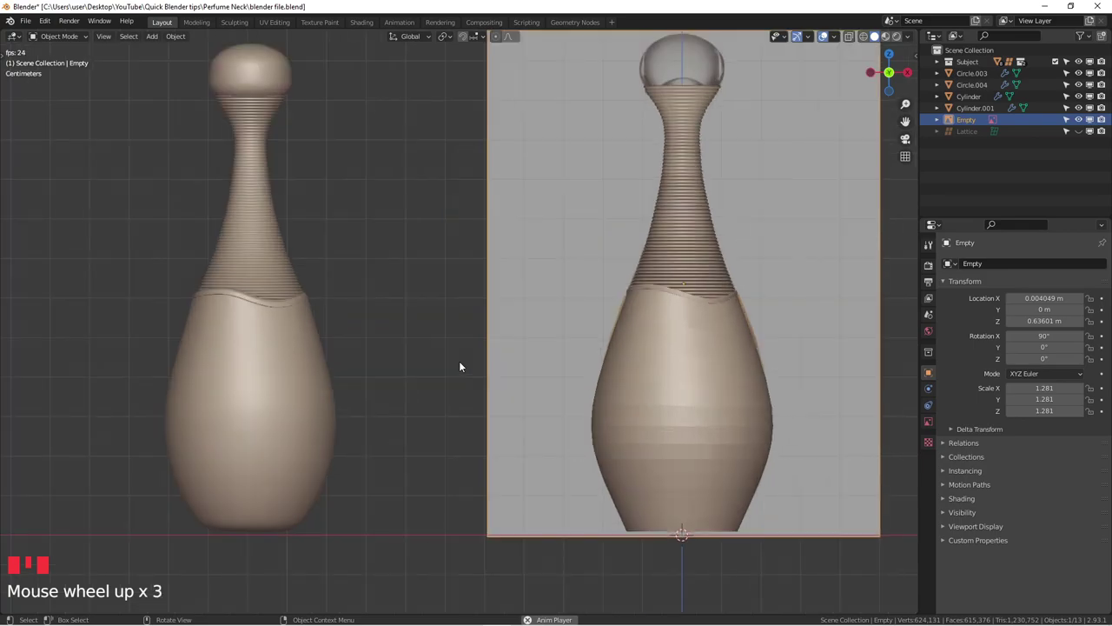